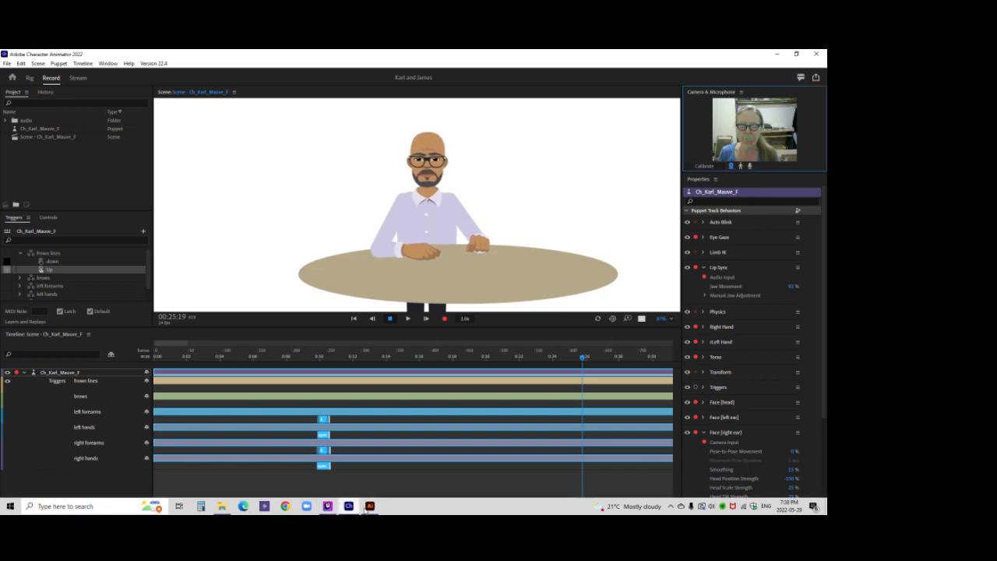
# Switch to the James puppet artwork in Illustrator and make left forearm layers 1 to 5 visible
pyautogui.click(370, 506)
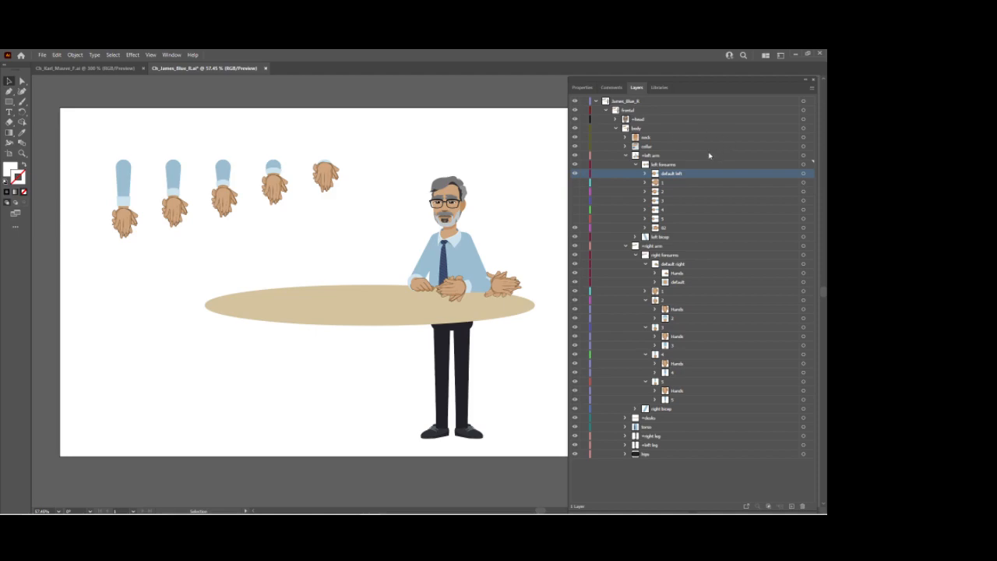
pyautogui.click(803, 173)
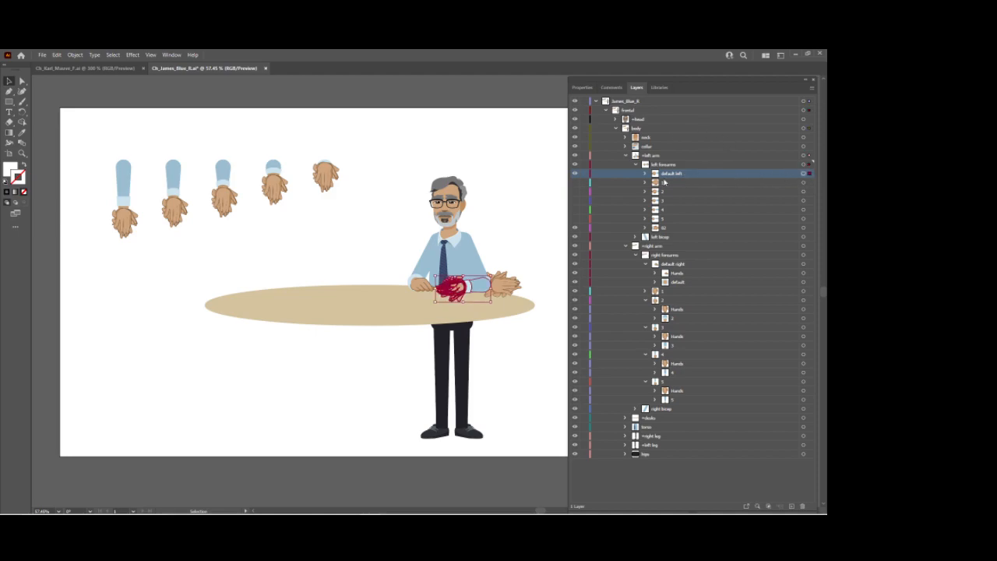
pyautogui.click(676, 185)
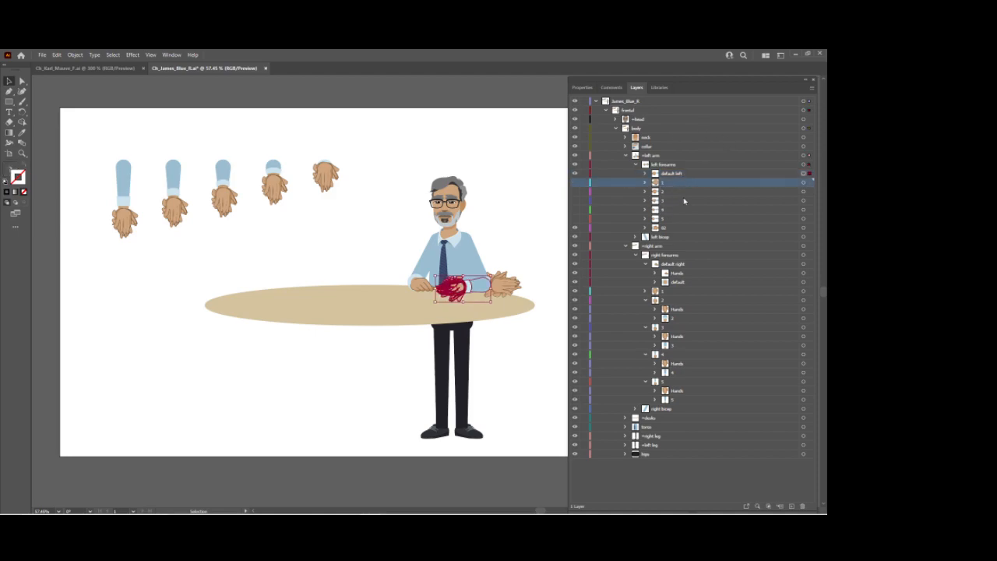
pyautogui.click(802, 185)
pyautogui.click(763, 194)
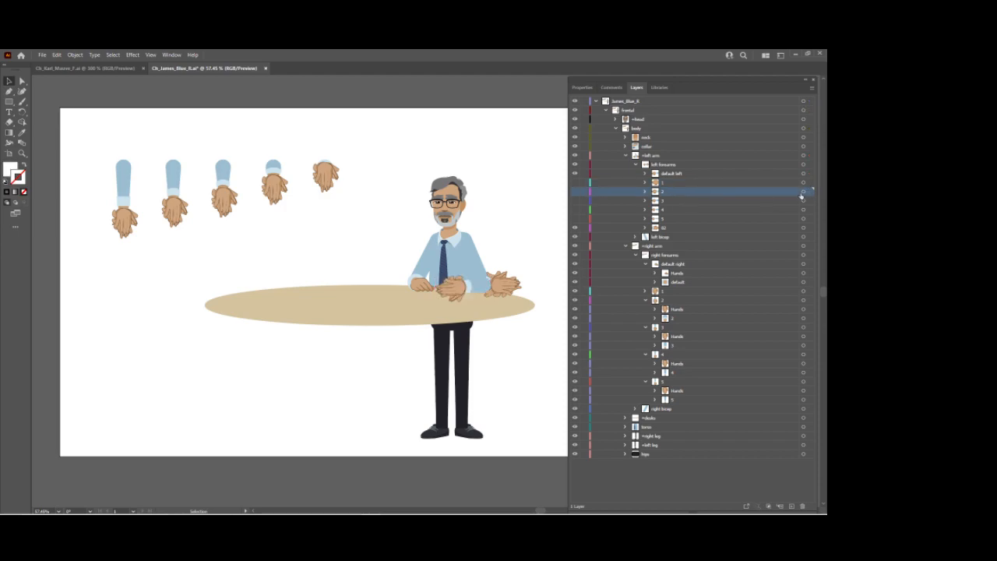
pyautogui.moveTo(576, 184); pyautogui.dragTo(576, 220)
# Examine the artwork on the default left, 2 and 3 left forearm layers by selecting each layer's contents
pyautogui.click(803, 191)
pyautogui.press('z')
pyautogui.keyDown('alt'); pyautogui.click(475, 281); pyautogui.keyUp('alt')
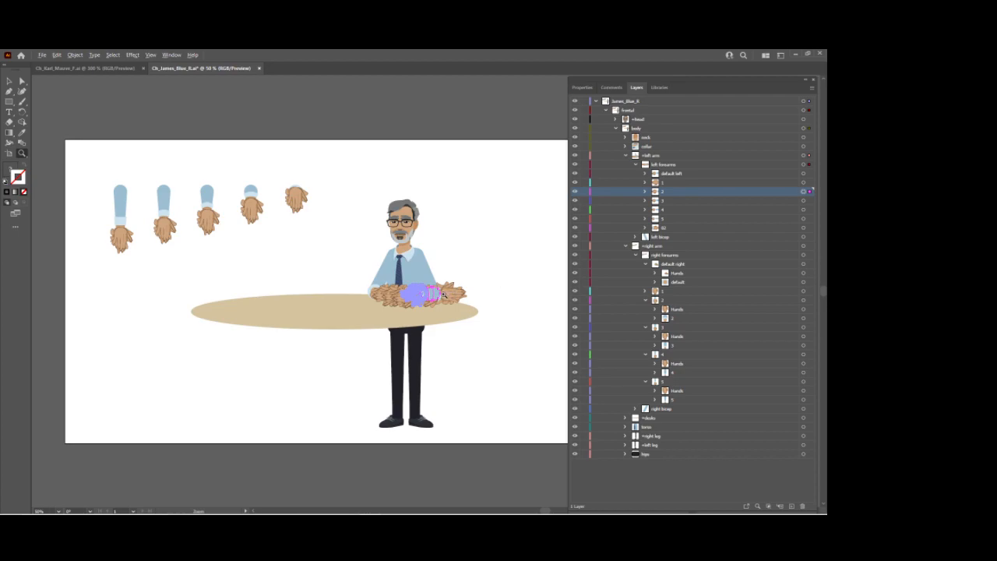
pyautogui.click(443, 294)
pyautogui.click(444, 295)
pyautogui.click(443, 293)
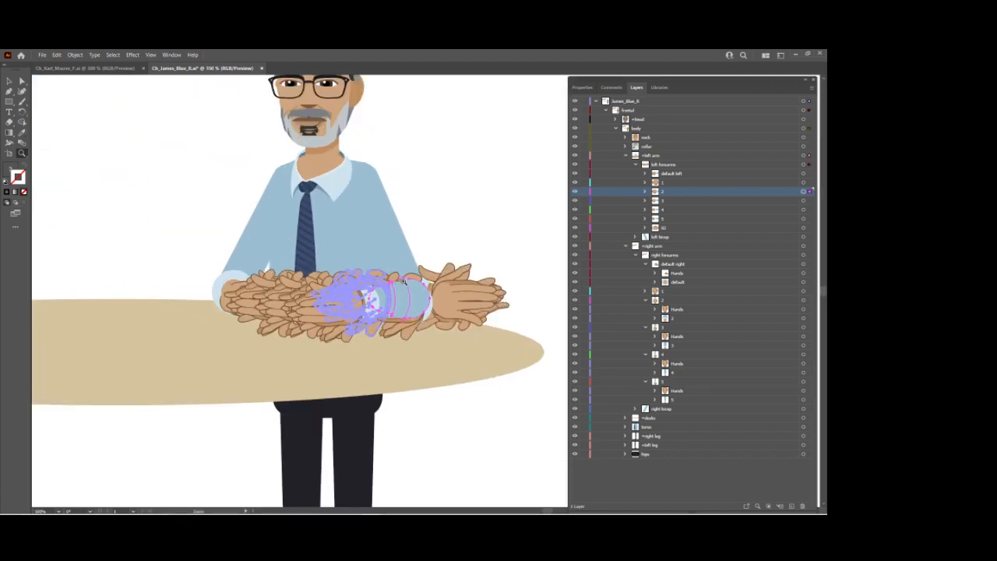
pyautogui.click(691, 174)
pyautogui.click(802, 174)
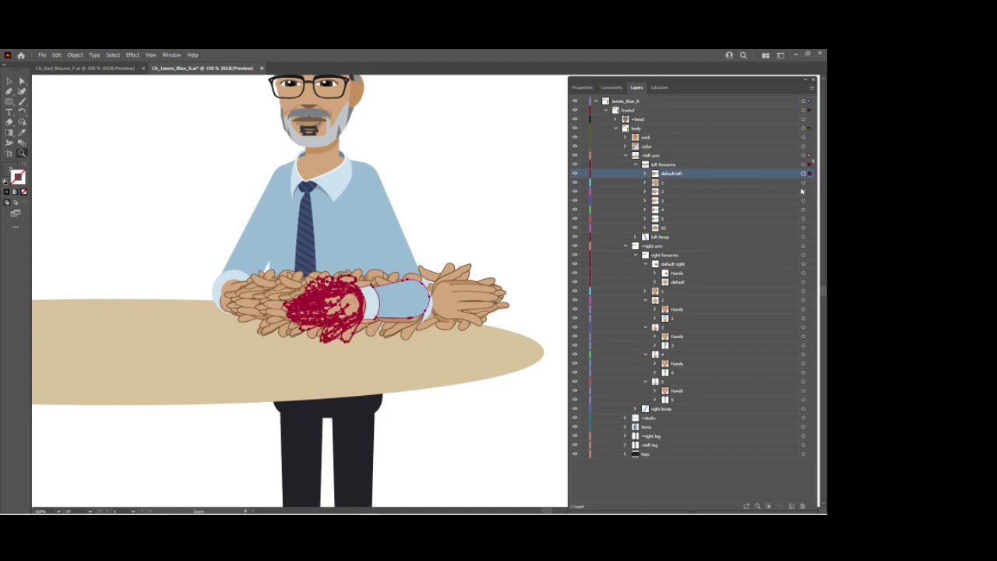
pyautogui.click(803, 191)
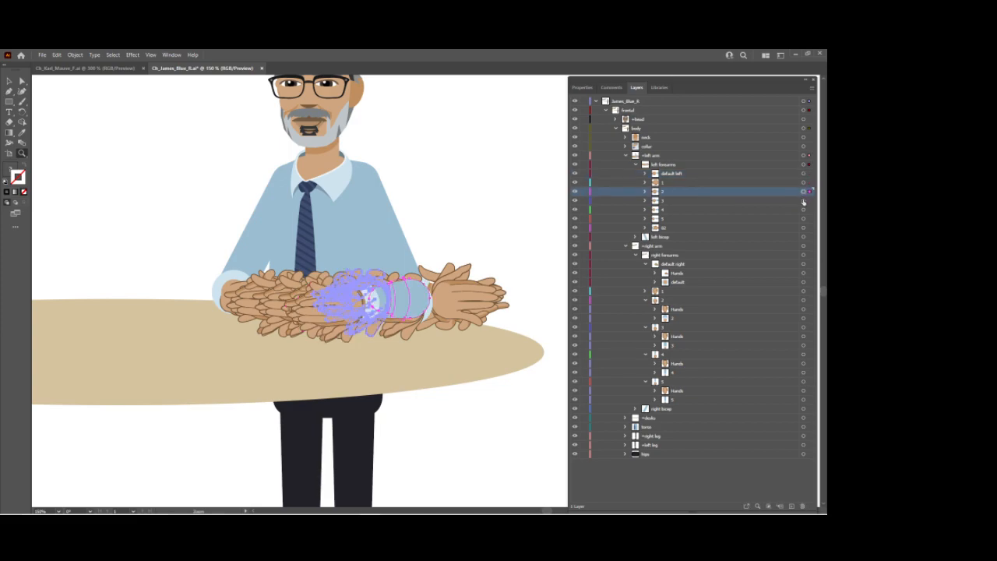
pyautogui.click(803, 201)
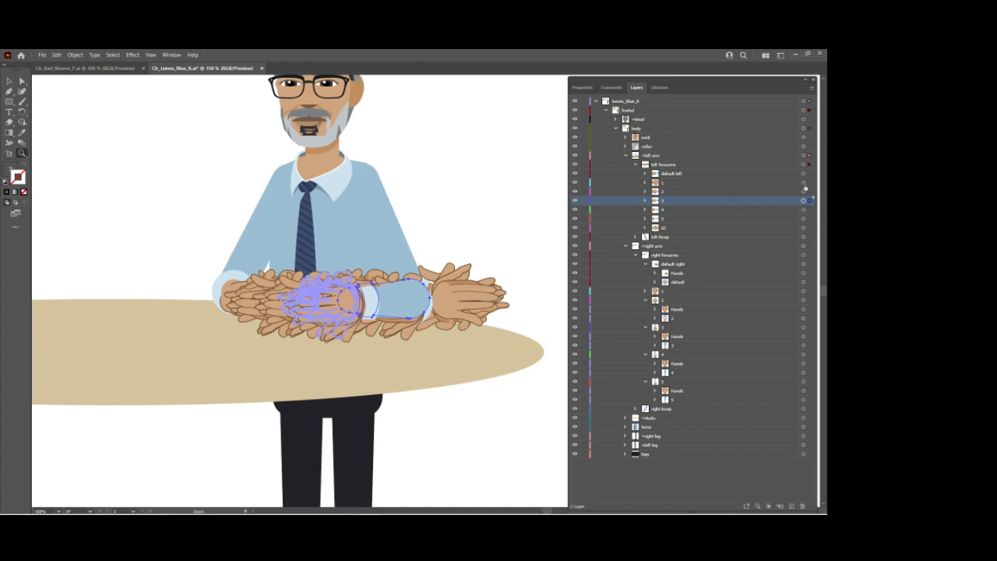
# Select the artwork of left forearm layers 1 to 5 and rotate it about half a turn so the hands point outward
pyautogui.click(804, 182)
pyautogui.keyDown('shift'); pyautogui.click(804, 192); pyautogui.keyUp('shift')
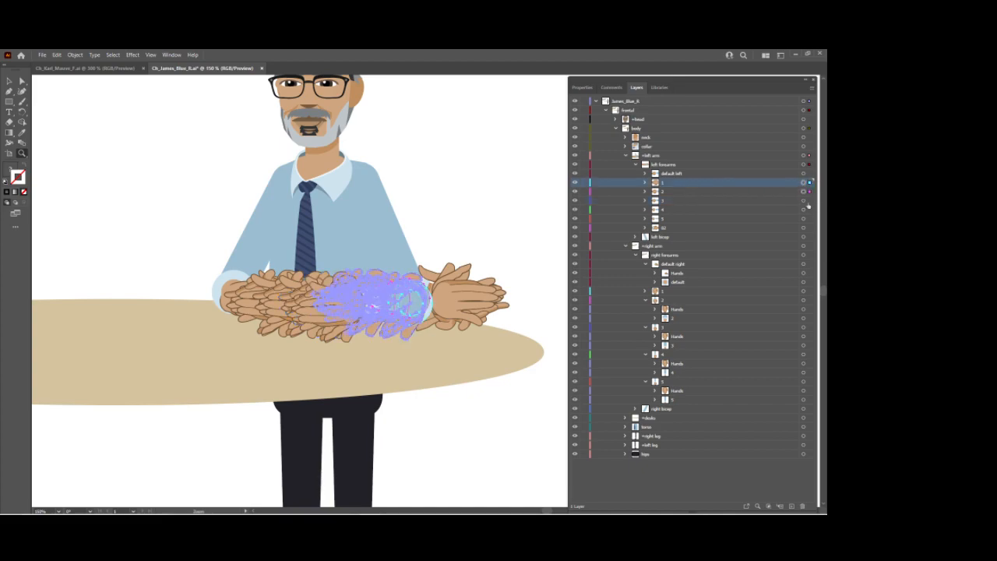
pyautogui.keyDown('shift'); pyautogui.click(804, 202); pyautogui.keyUp('shift')
pyautogui.keyDown('shift'); pyautogui.click(804, 210); pyautogui.keyUp('shift')
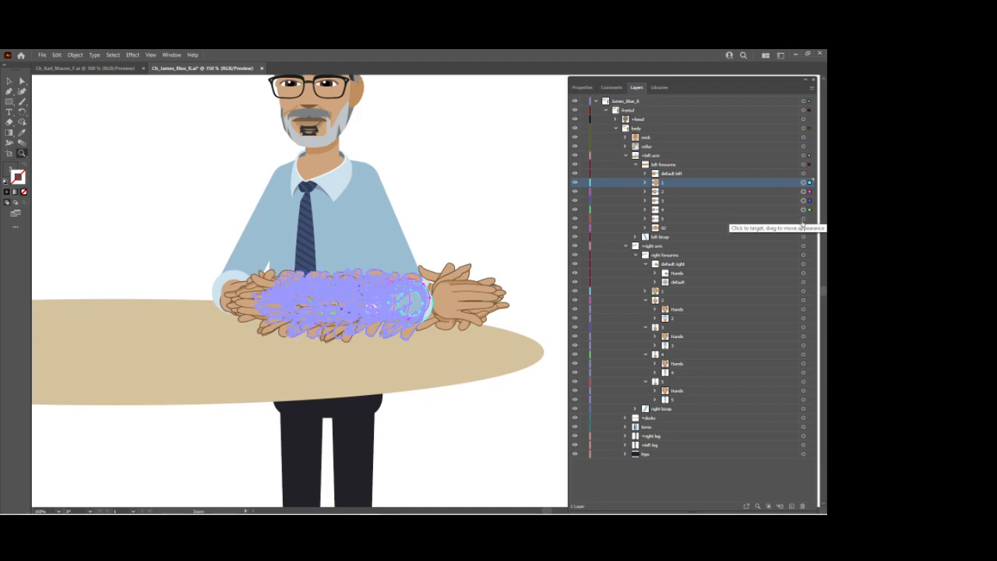
pyautogui.click(803, 219)
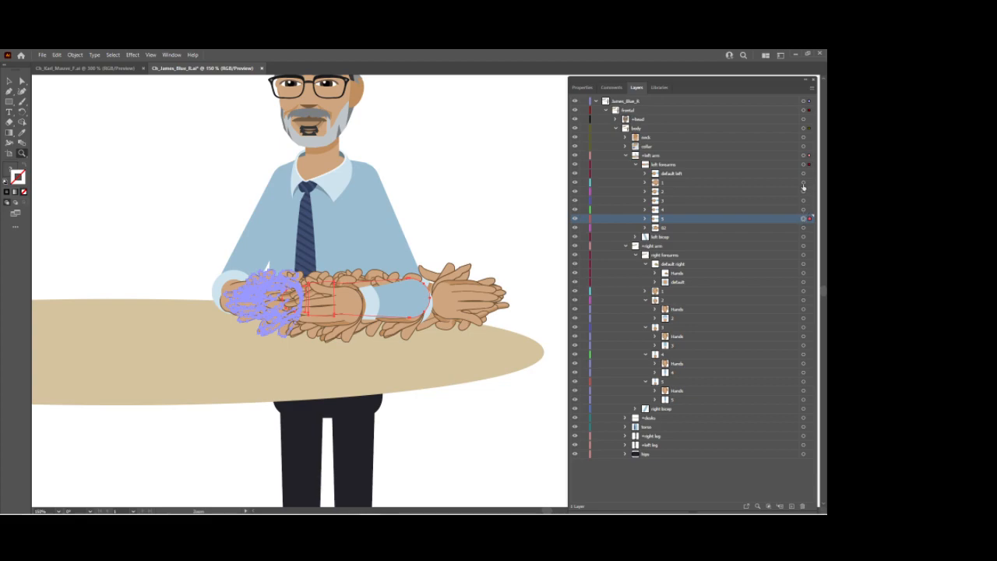
pyautogui.keyDown('shift'); pyautogui.click(802, 183); pyautogui.keyUp('shift')
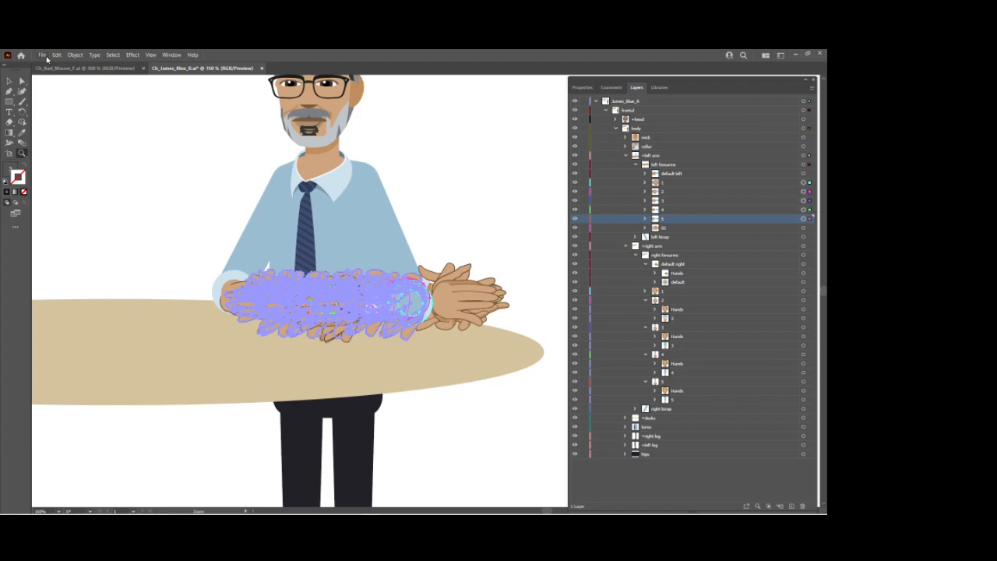
pyautogui.click(22, 112)
pyautogui.moveTo(267, 289); pyautogui.dragTo(529, 307)
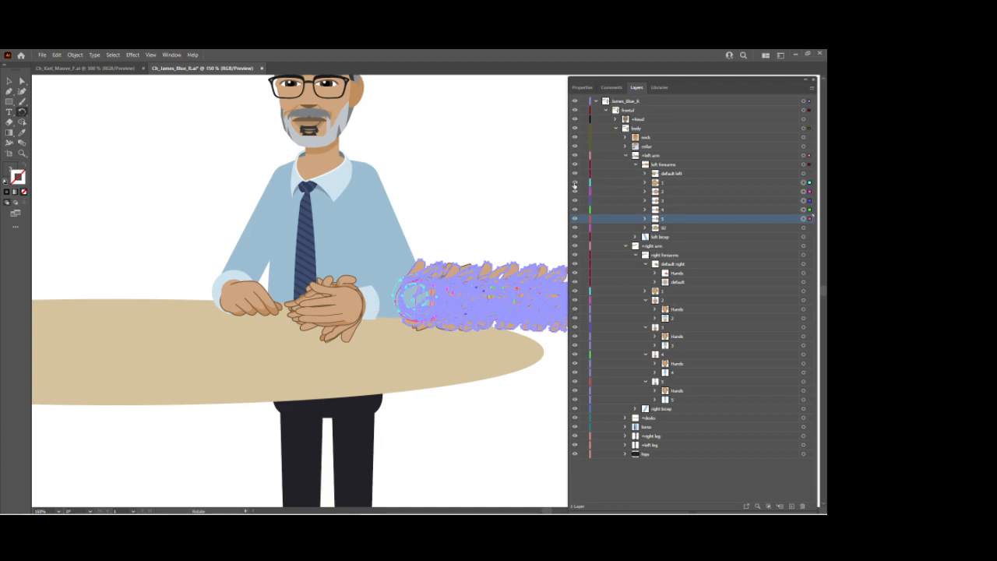
# Hide left forearm layers 1 to 5 and rotate the 02 forearm about half a turn so its hands point inward
pyautogui.moveTo(574, 229); pyautogui.dragTo(575, 230)
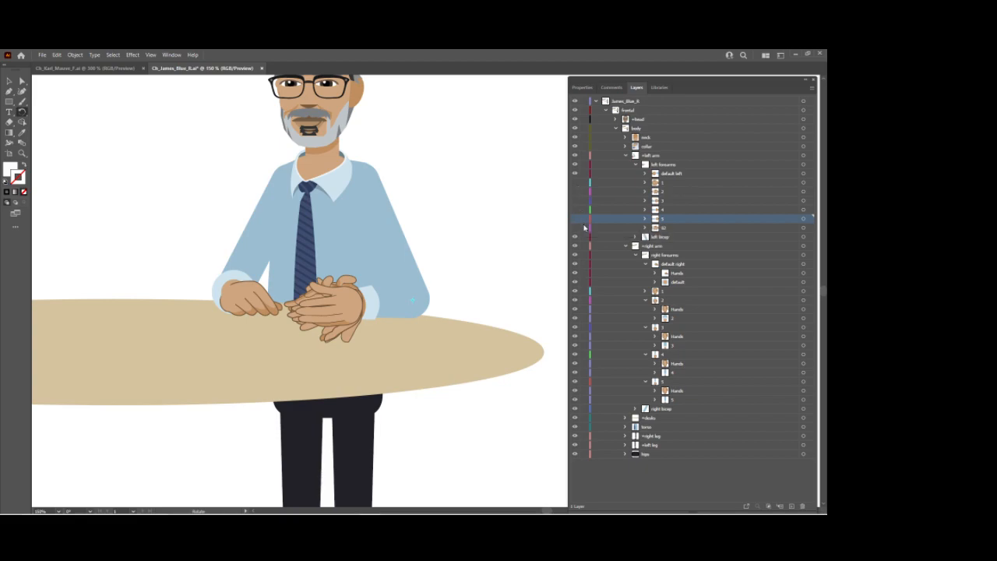
pyautogui.click(575, 228)
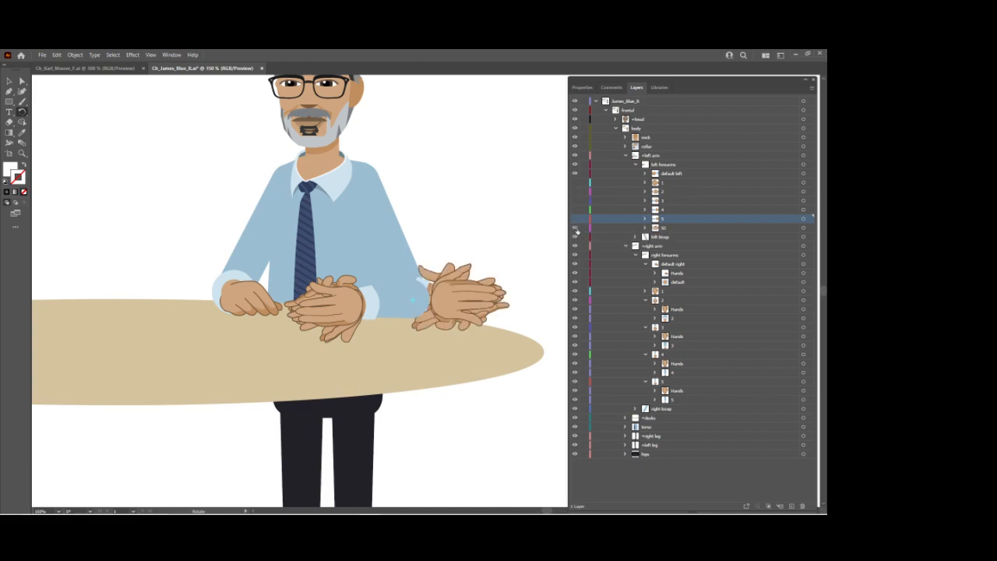
pyautogui.click(786, 227)
pyautogui.click(803, 228)
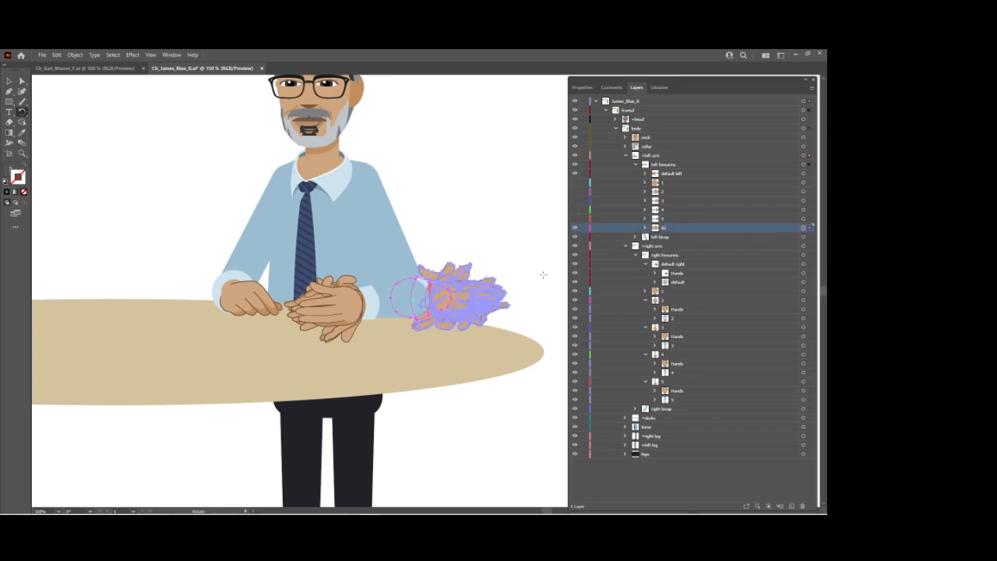
pyautogui.moveTo(512, 292); pyautogui.dragTo(530, 251)
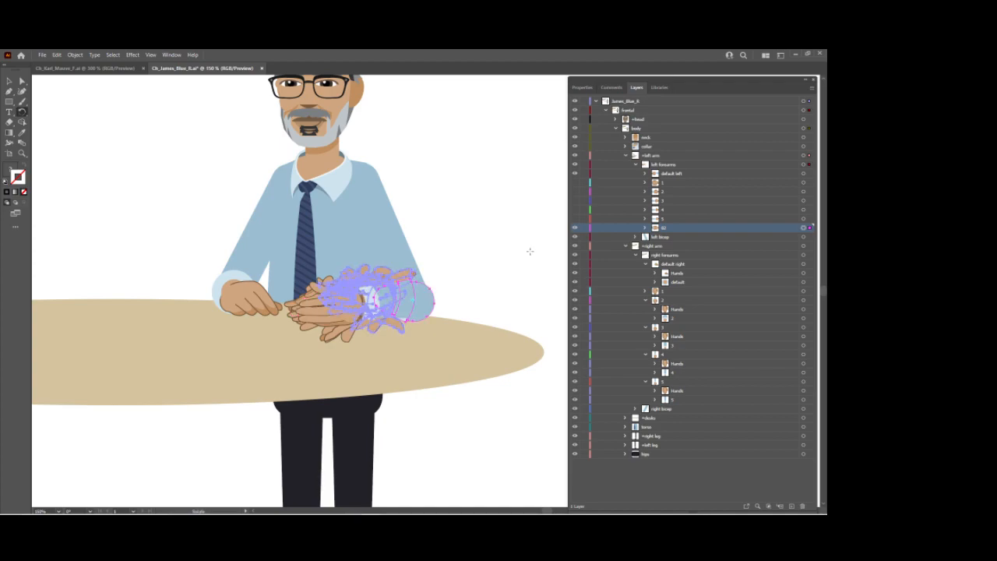
# Make left forearm layers 1 to 4 visible again
pyautogui.click(576, 183)
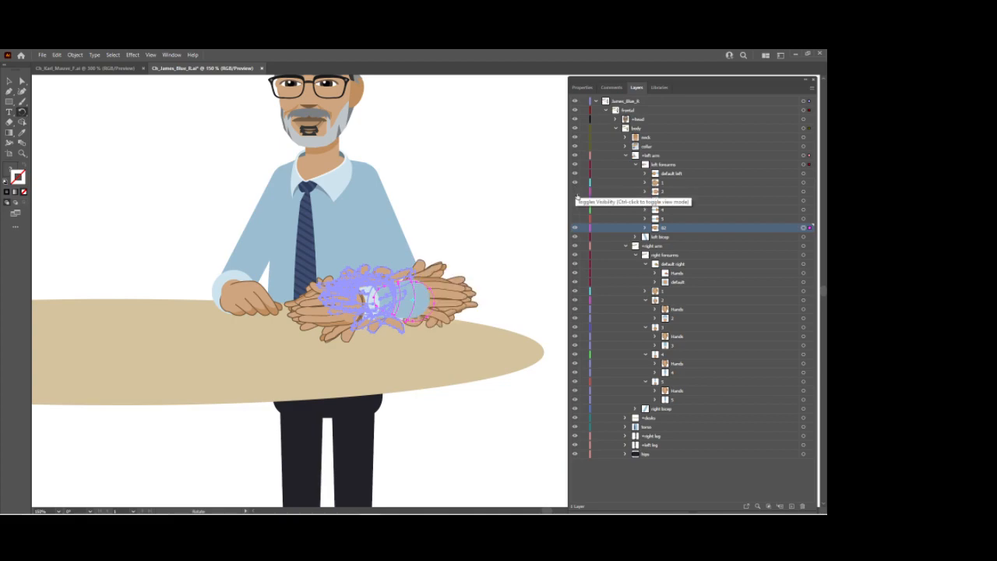
pyautogui.click(574, 198)
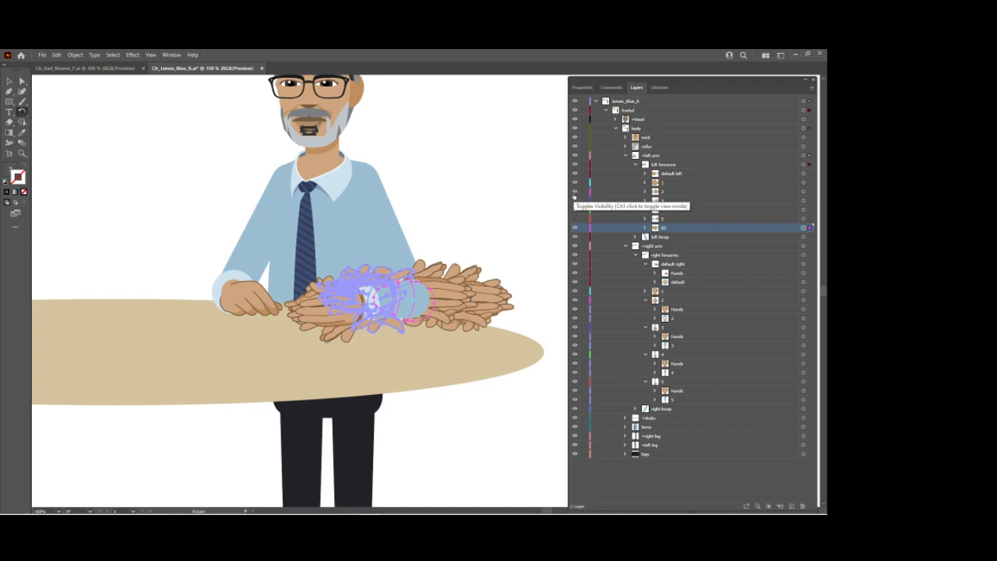
pyautogui.click(575, 201)
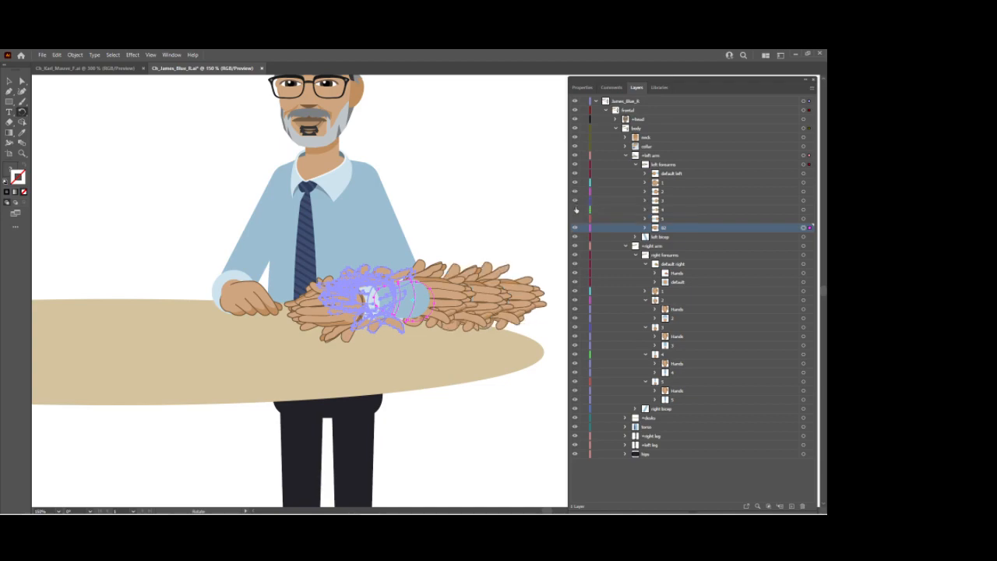
pyautogui.click(575, 210)
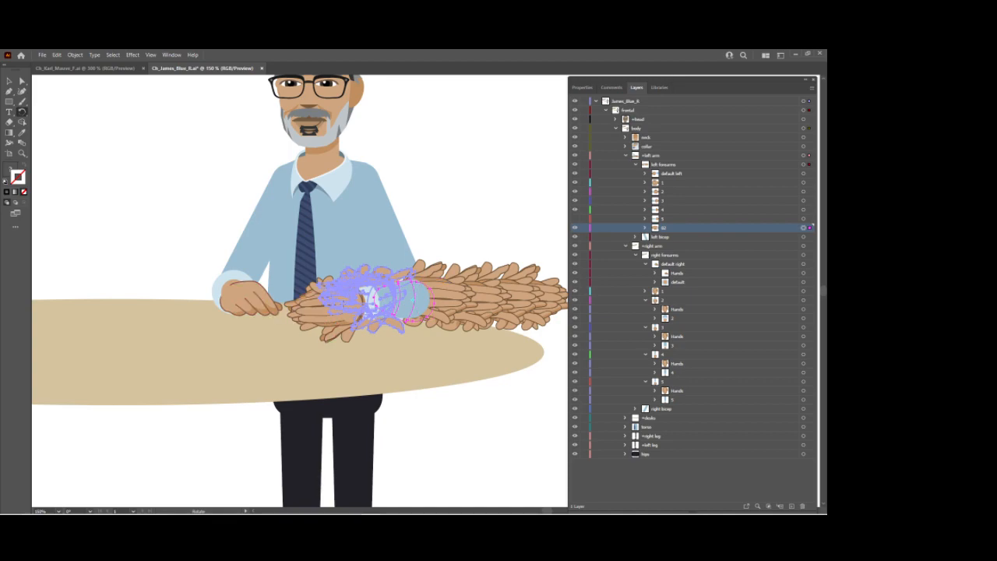
# Rename the "Hands copy 6" sublayer inside left forearm layer 02 as Hands
pyautogui.press('space')
pyautogui.moveTo(451, 206); pyautogui.dragTo(470, 269)
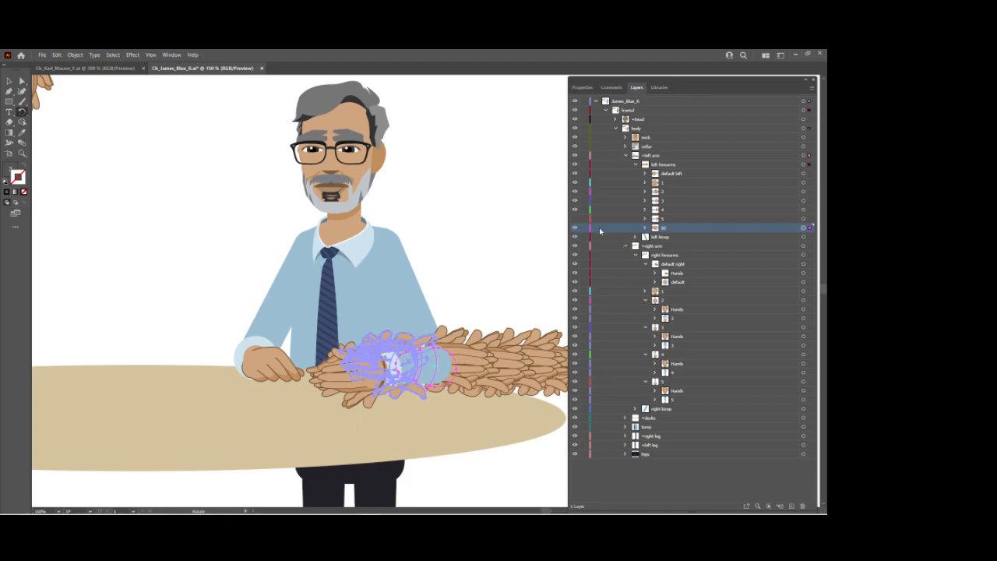
pyautogui.click(645, 227)
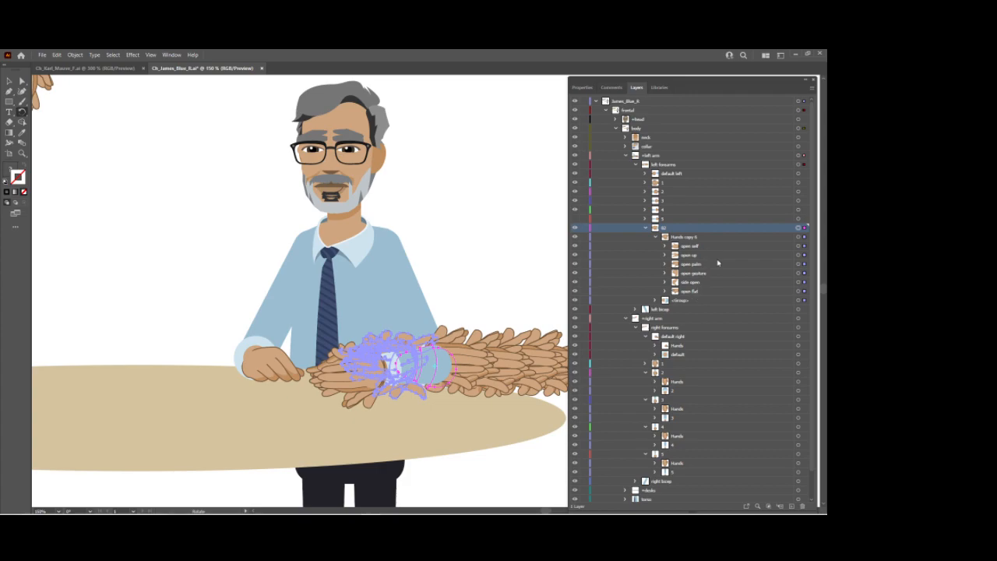
pyautogui.moveTo(498, 276); pyautogui.dragTo(428, 265)
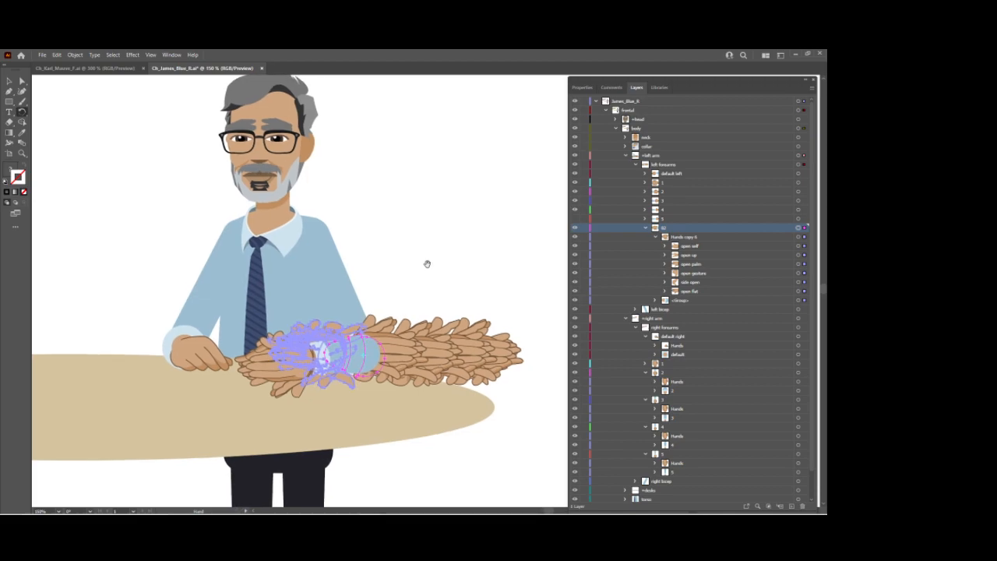
pyautogui.click(644, 227)
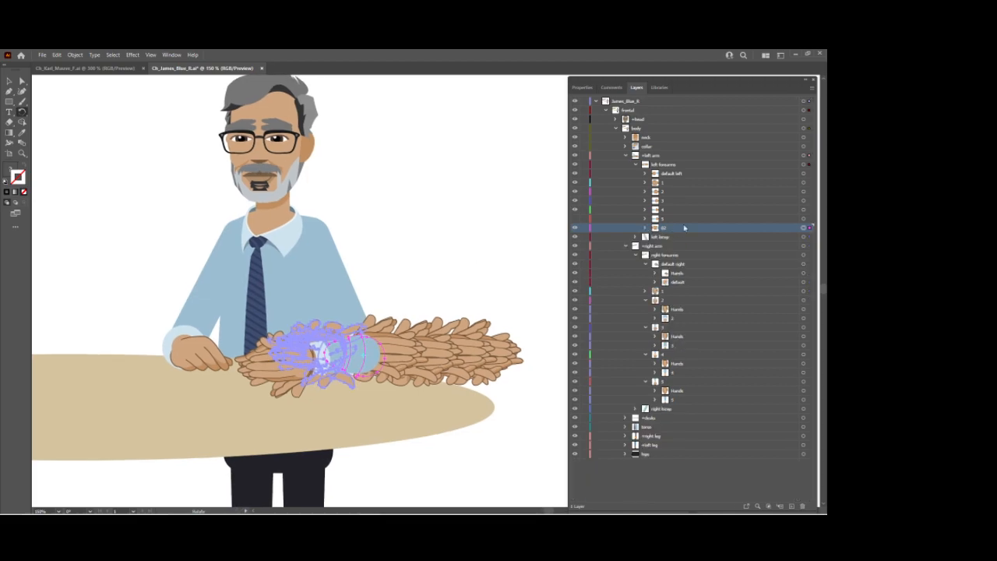
pyautogui.click(645, 227)
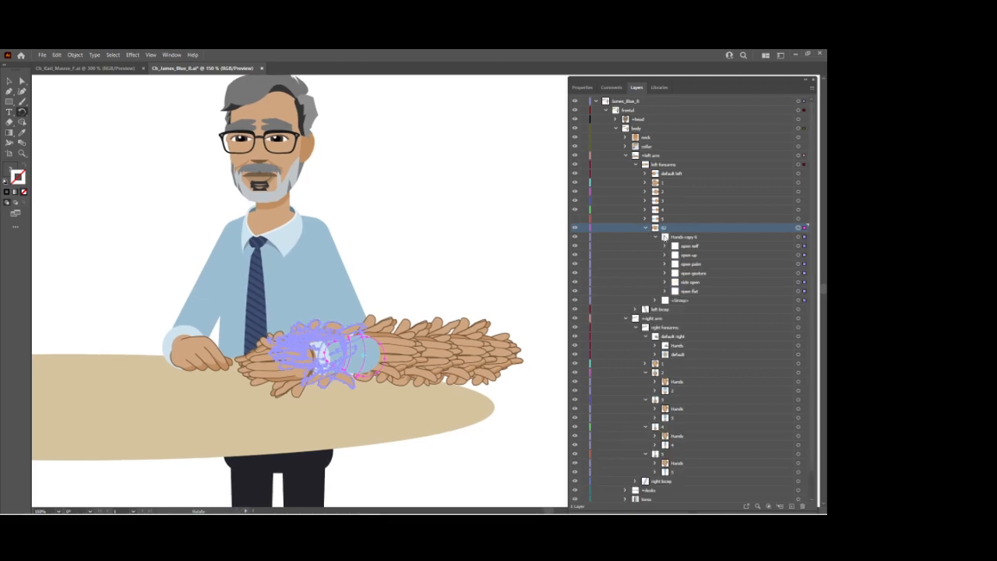
pyautogui.click(656, 238)
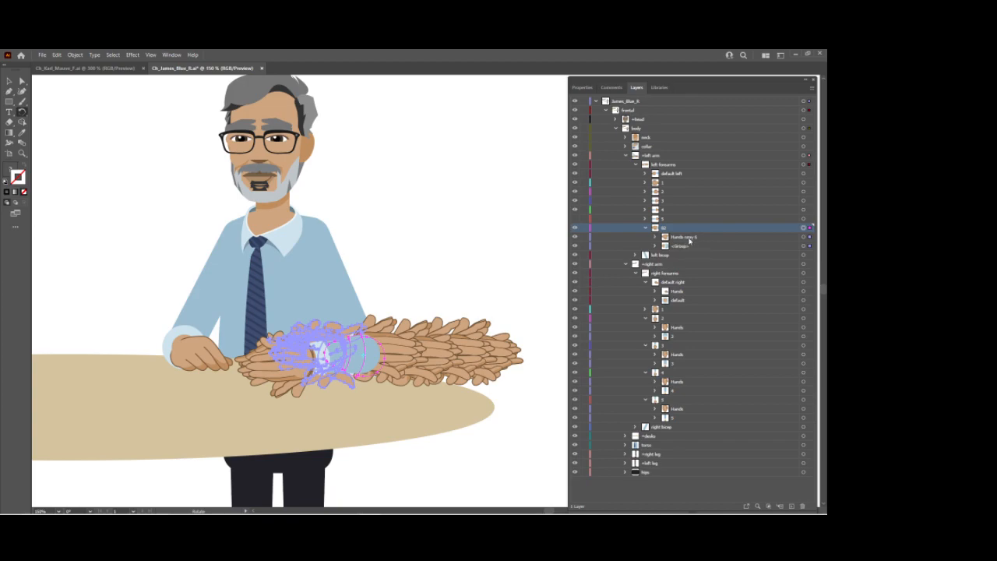
pyautogui.doubleClick(694, 237)
pyautogui.moveTo(686, 237); pyautogui.dragTo(750, 236)
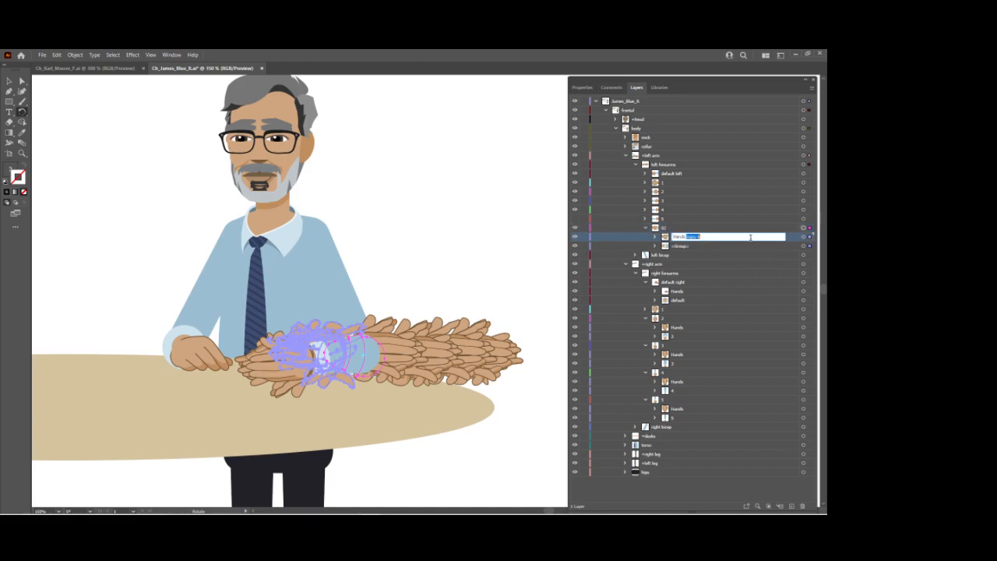
pyautogui.press('BackSpace')
pyautogui.press('Return')
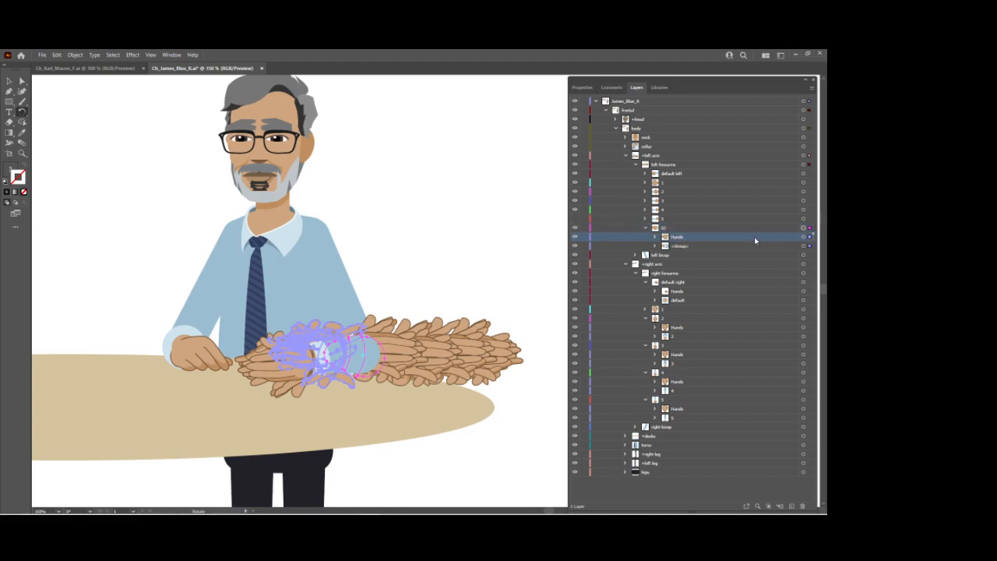
# Rename the unnamed group inside left forearm layer 02 as 02
pyautogui.doubleClick(680, 246)
pyautogui.write('02')
pyautogui.press('Return')
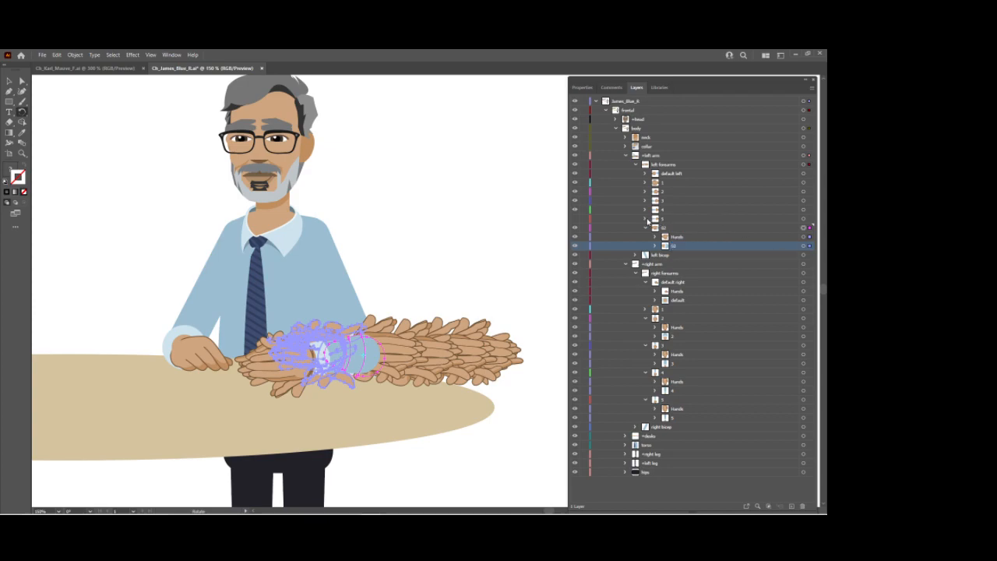
# Expand left forearm layer 5 and rename its unnamed group as 5
pyautogui.click(644, 219)
pyautogui.doubleClick(680, 236)
pyautogui.write('5')
pyautogui.press('Return')
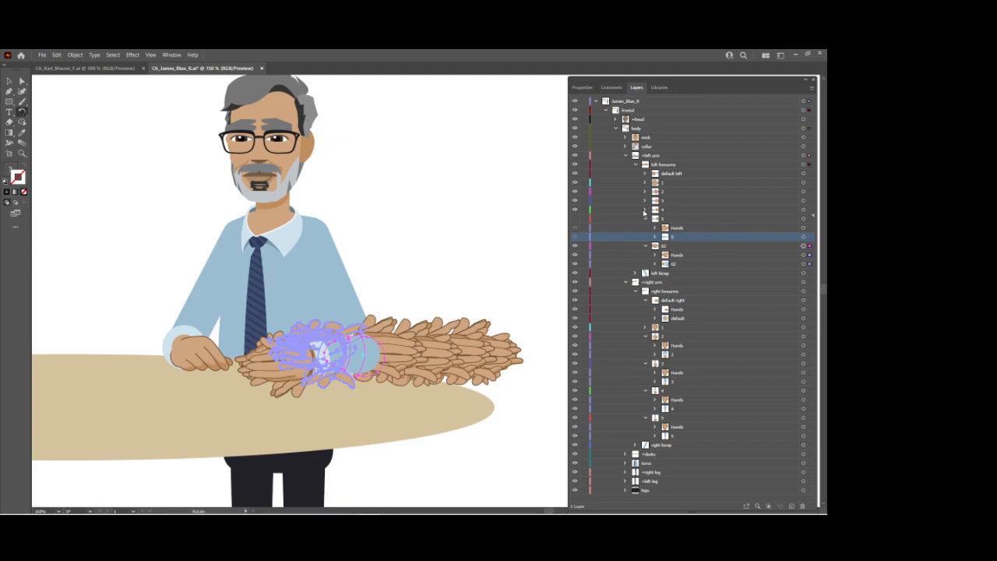
# Expand left forearm layer 4 and rename its unnamed group as 4
pyautogui.click(645, 209)
pyautogui.doubleClick(680, 228)
pyautogui.doubleClick(680, 228)
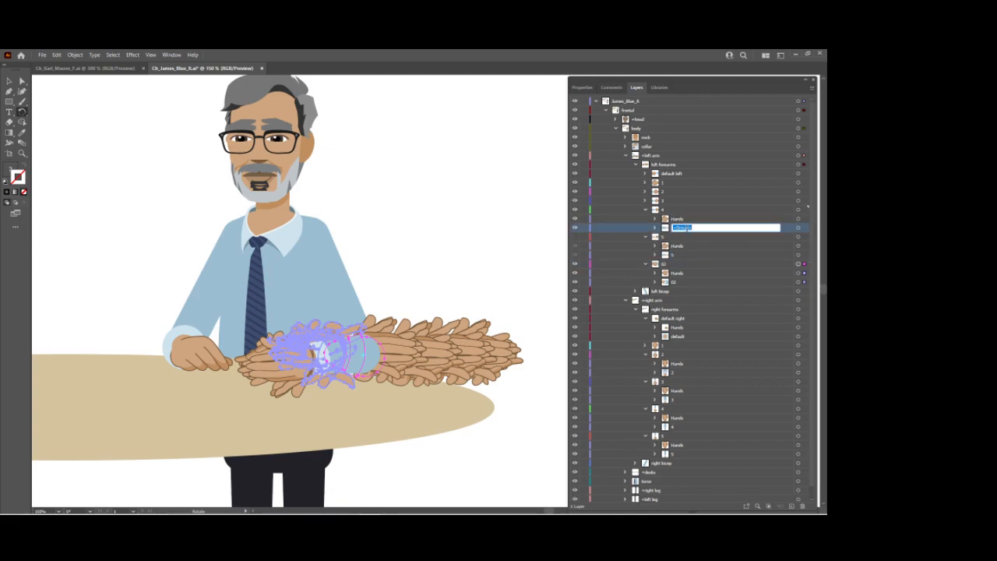
pyautogui.write('4')
pyautogui.press('Return')
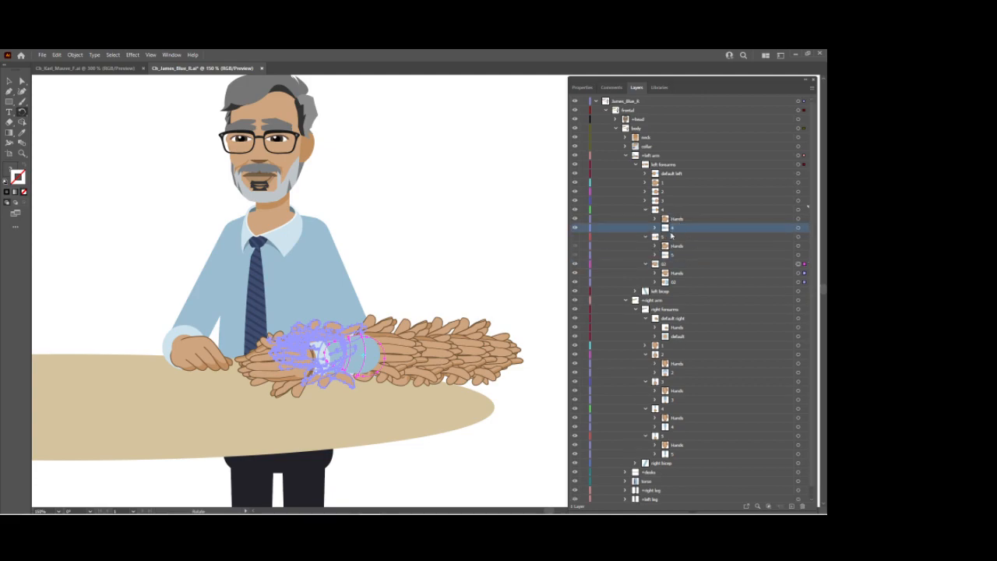
# Expand left forearm layer 3 and rename its unnamed group as 3
pyautogui.click(646, 201)
pyautogui.doubleClick(680, 219)
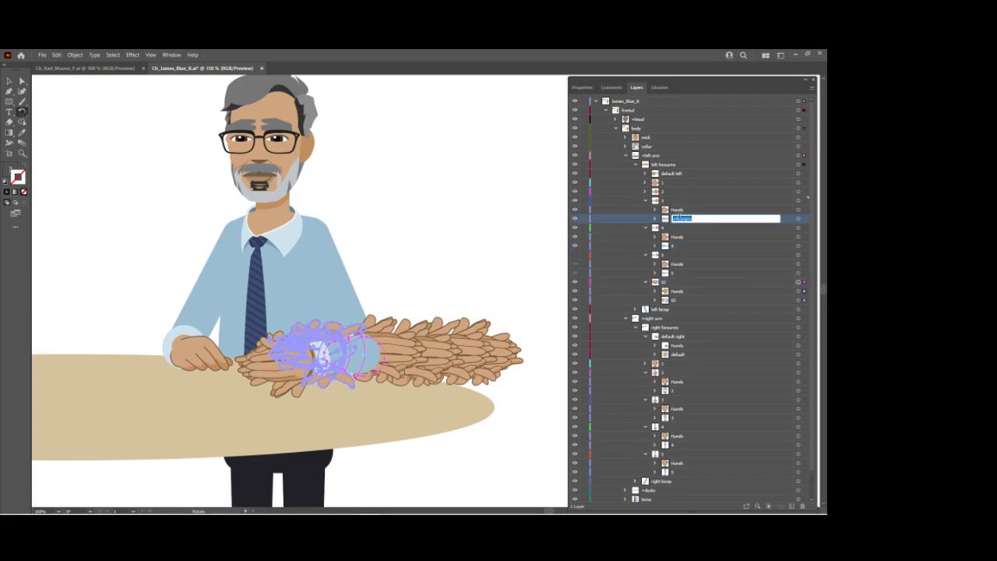
pyautogui.write('3')
pyautogui.press('Return')
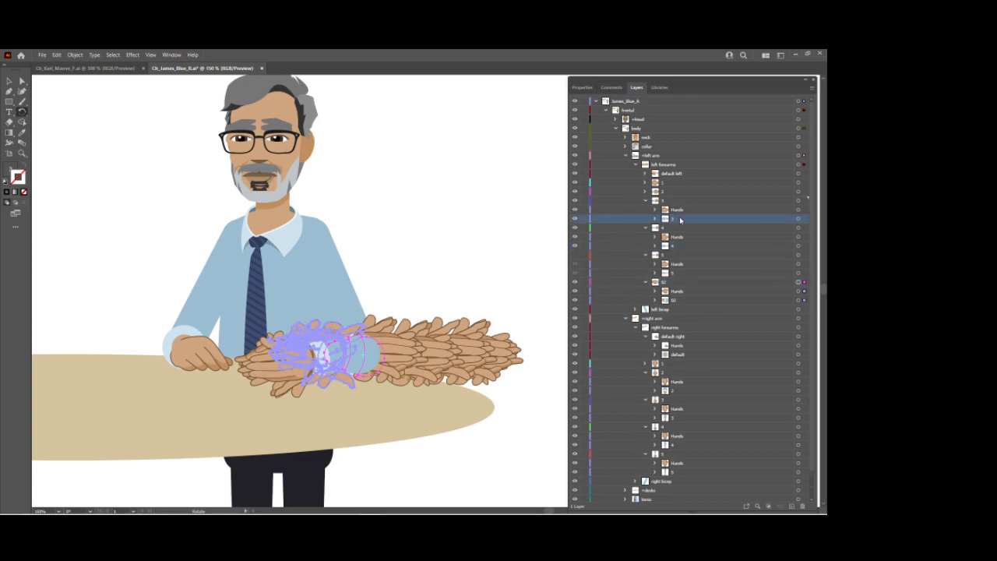
# Check the sublayer names inside left forearm layers 2 and 1, and collapse all the numbered left forearm layers
pyautogui.click(646, 191)
pyautogui.click(646, 183)
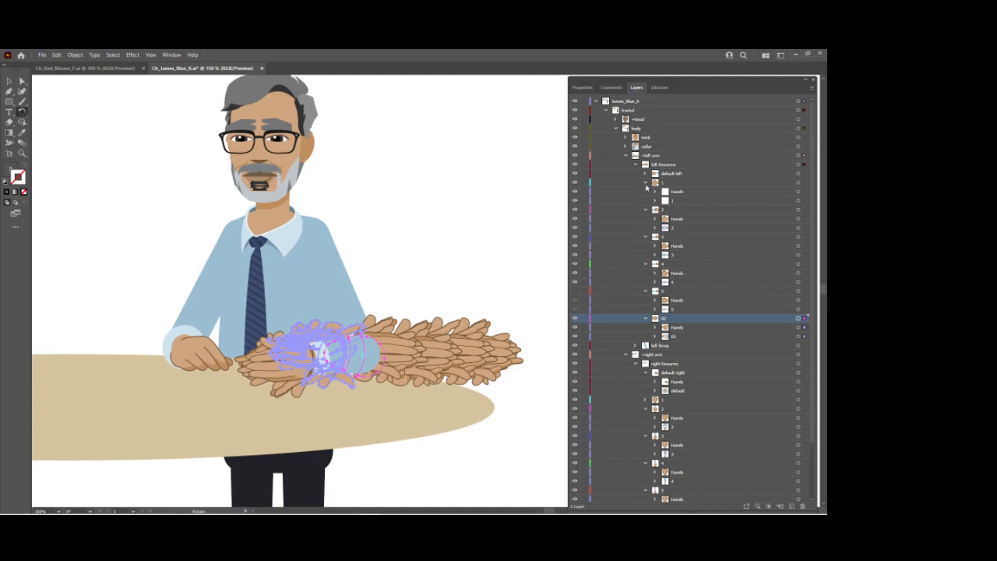
pyautogui.click(646, 182)
pyautogui.click(645, 191)
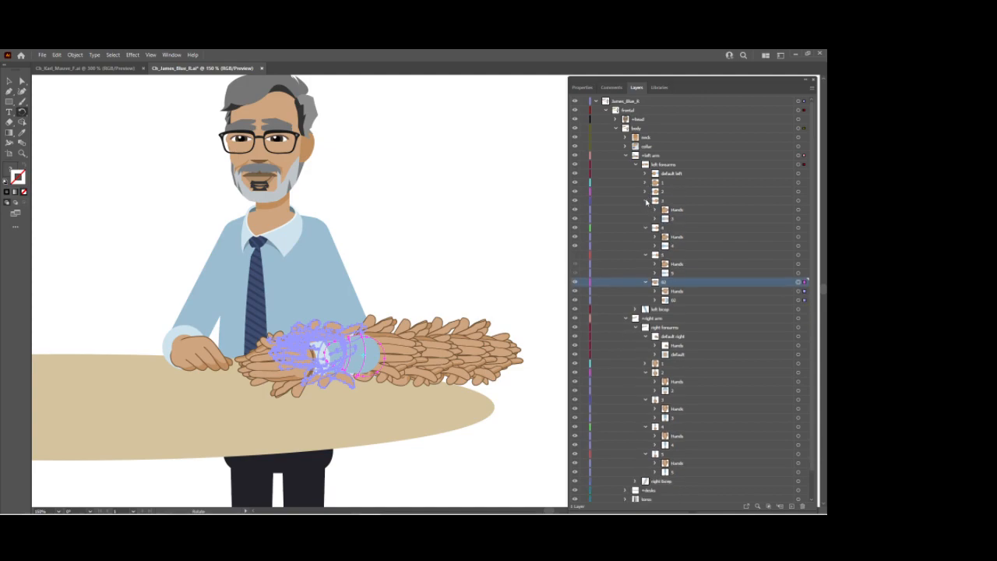
pyautogui.click(646, 201)
pyautogui.click(646, 209)
pyautogui.click(645, 219)
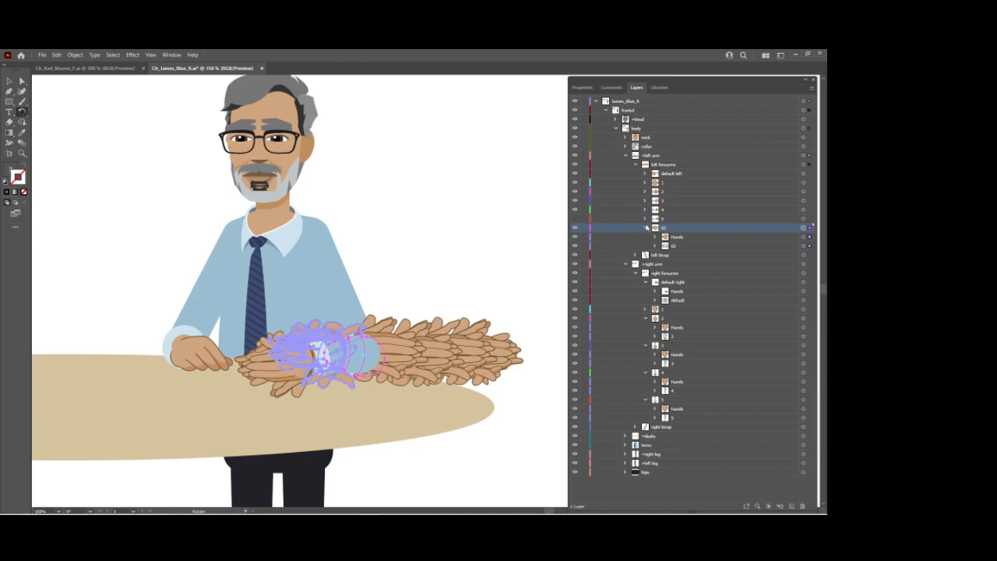
pyautogui.click(646, 228)
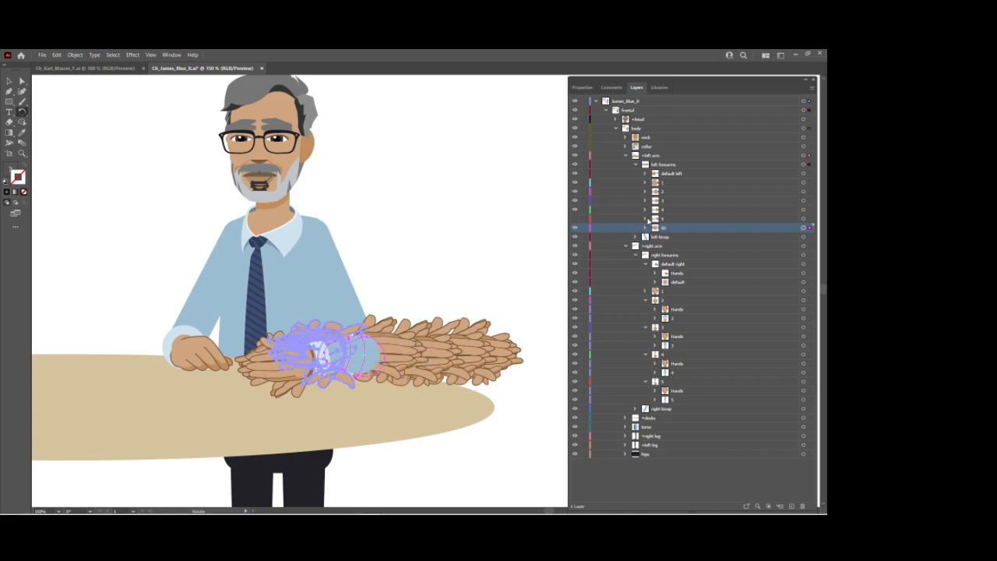
# Make left forearm layer 5 visible and open it in isolation mode
pyautogui.click(574, 219)
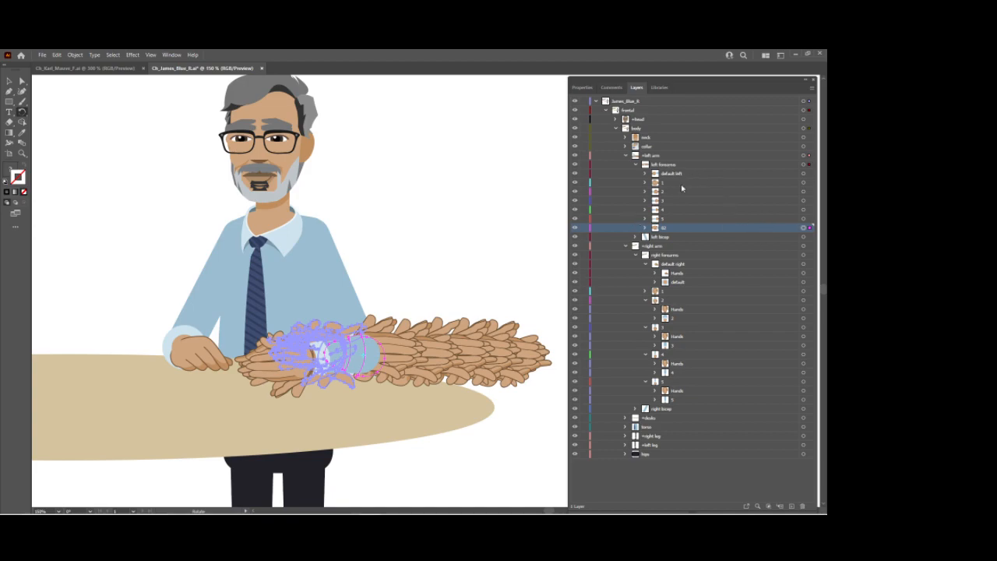
pyautogui.click(719, 219)
pyautogui.click(806, 219)
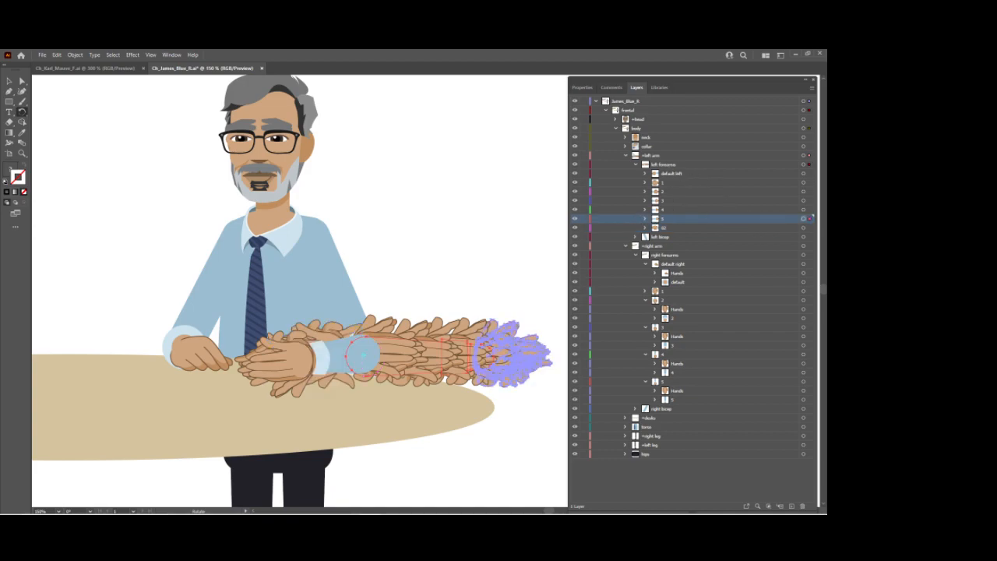
pyautogui.click(812, 87)
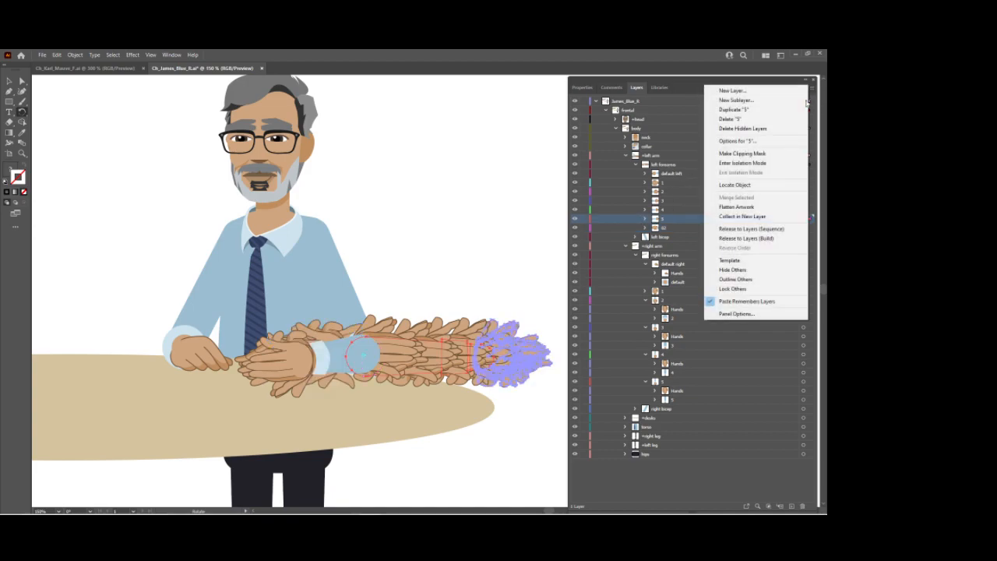
pyautogui.click(753, 163)
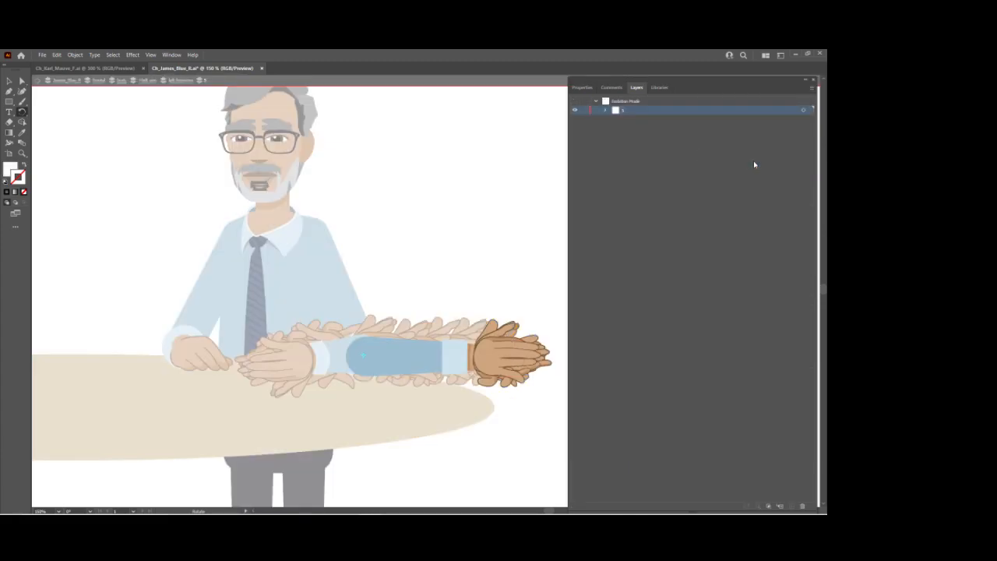
# Examine the open up hand alone in layer 5's Hands group, restore all hand poses and exit isolation mode
pyautogui.click(605, 110)
pyautogui.click(615, 129)
pyautogui.click(616, 128)
pyautogui.click(616, 119)
pyautogui.moveTo(576, 129); pyautogui.dragTo(578, 159)
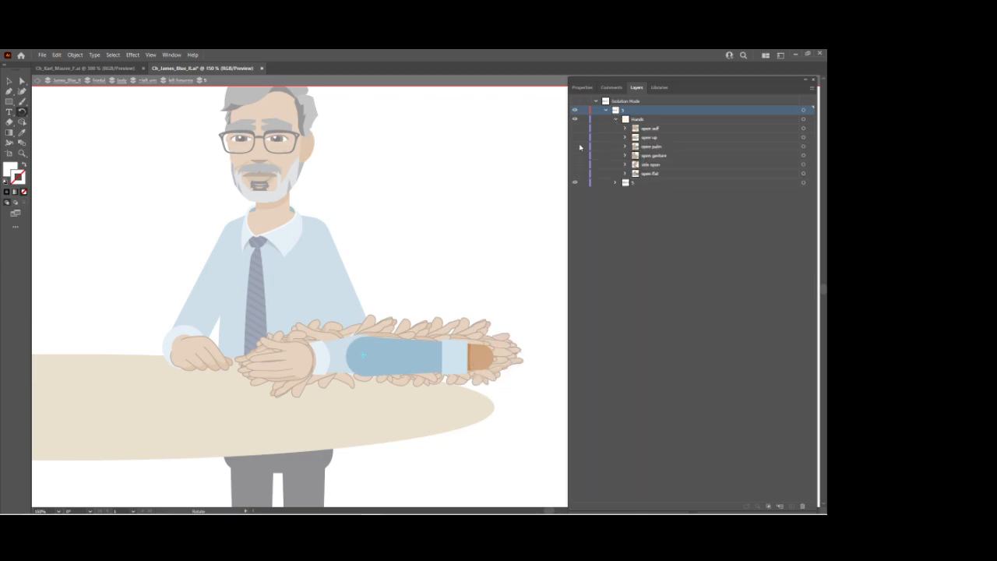
pyautogui.click(576, 138)
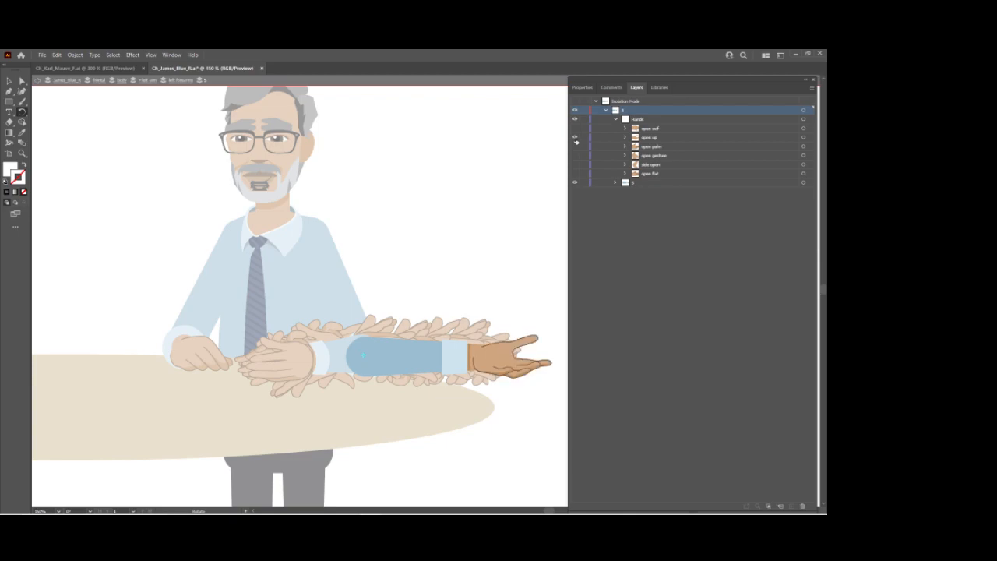
pyautogui.moveTo(576, 148); pyautogui.dragTo(577, 165)
pyautogui.click(577, 173)
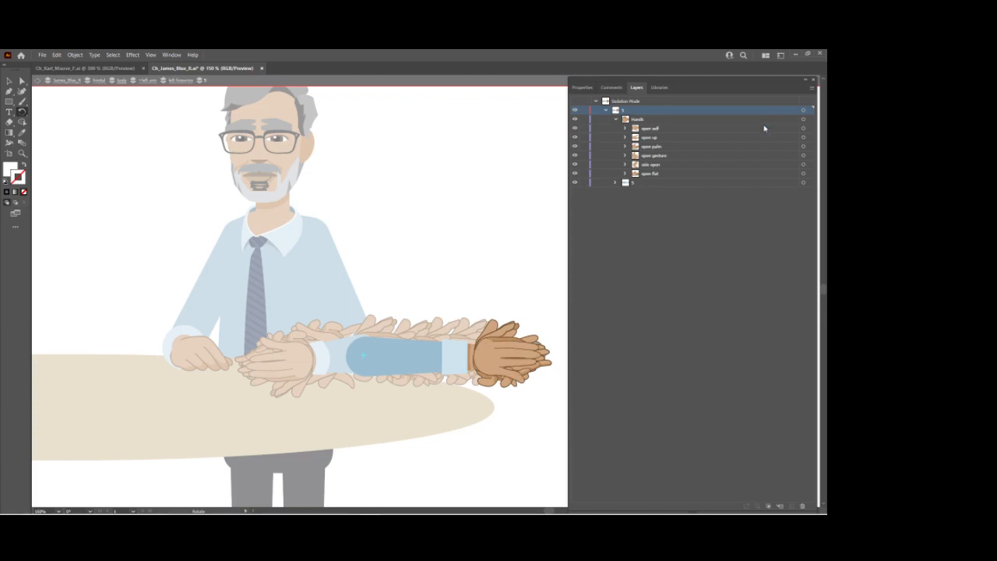
pyautogui.press('Escape')
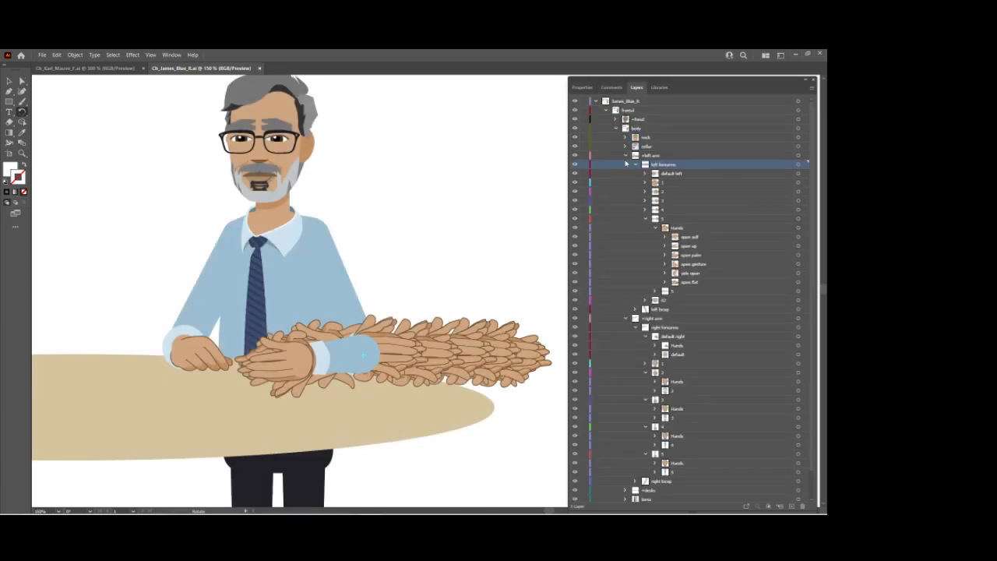
# Collapse left forearm layer 5 and open left forearm layer 02 in isolation mode
pyautogui.click(635, 165)
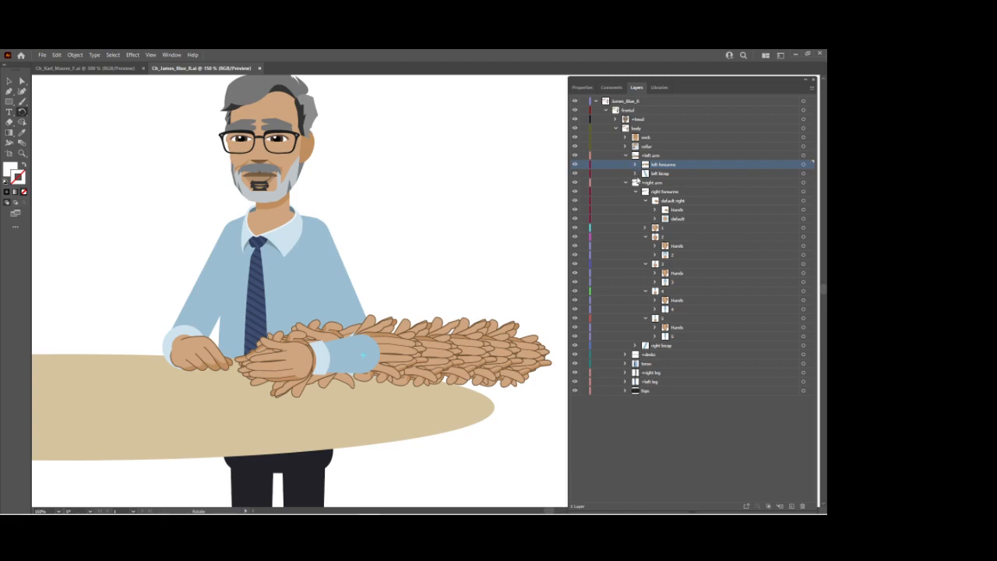
pyautogui.click(634, 173)
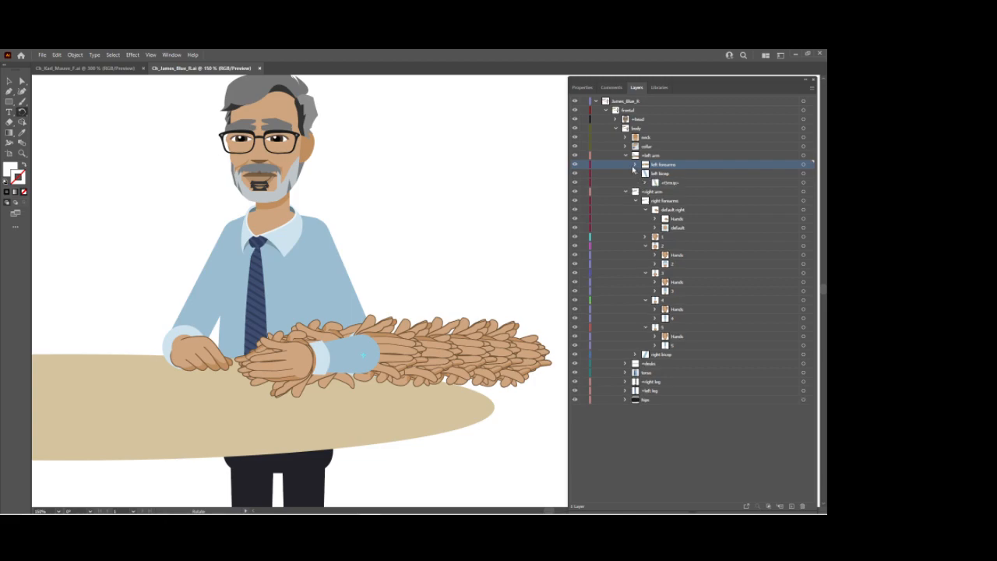
pyautogui.click(635, 166)
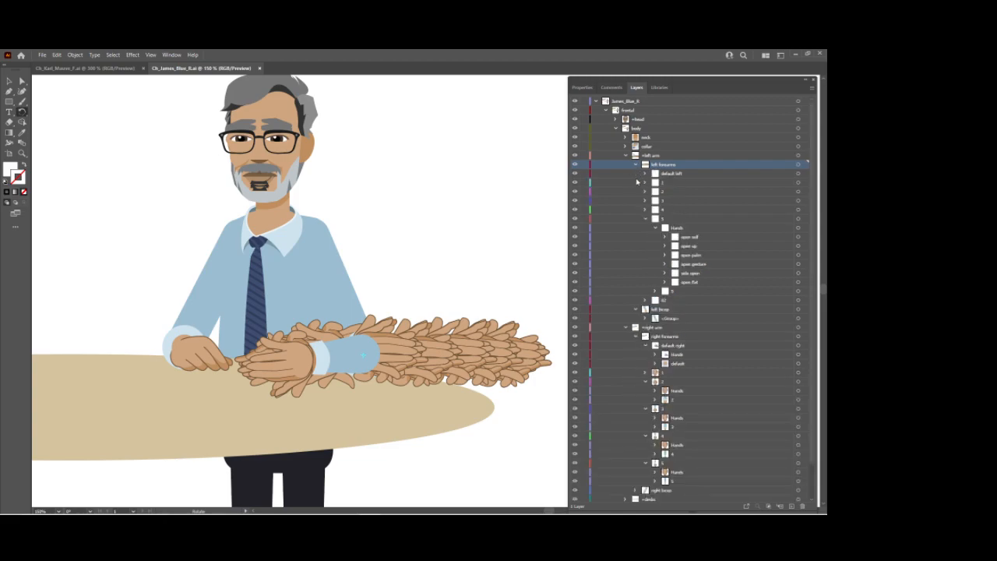
pyautogui.click(645, 221)
pyautogui.click(669, 230)
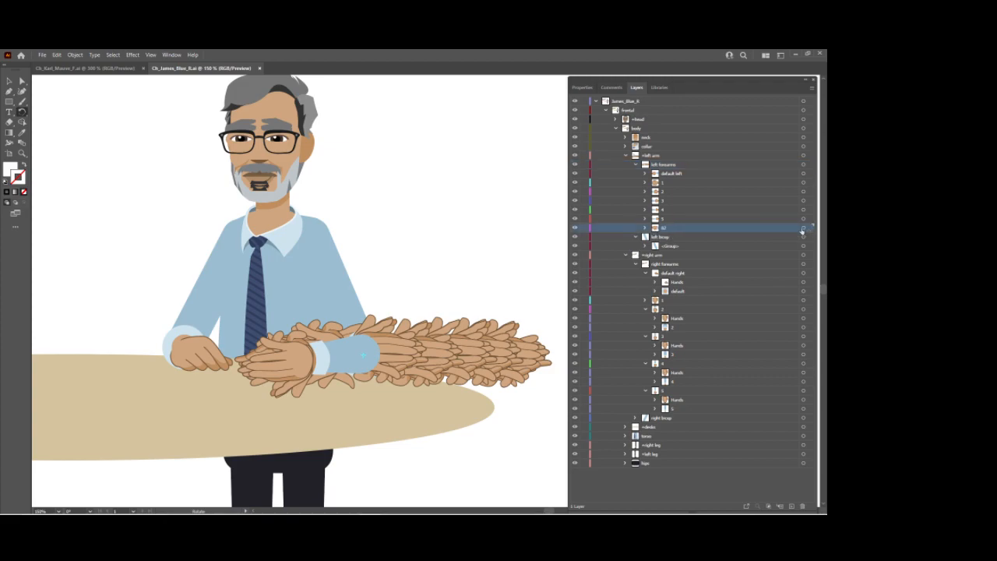
pyautogui.click(803, 228)
pyautogui.click(811, 87)
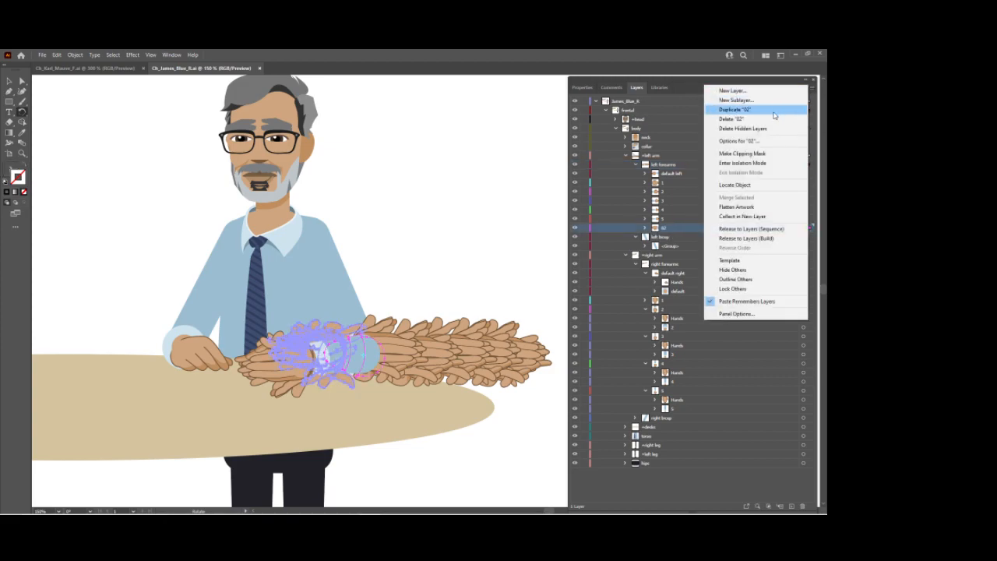
pyautogui.click(759, 163)
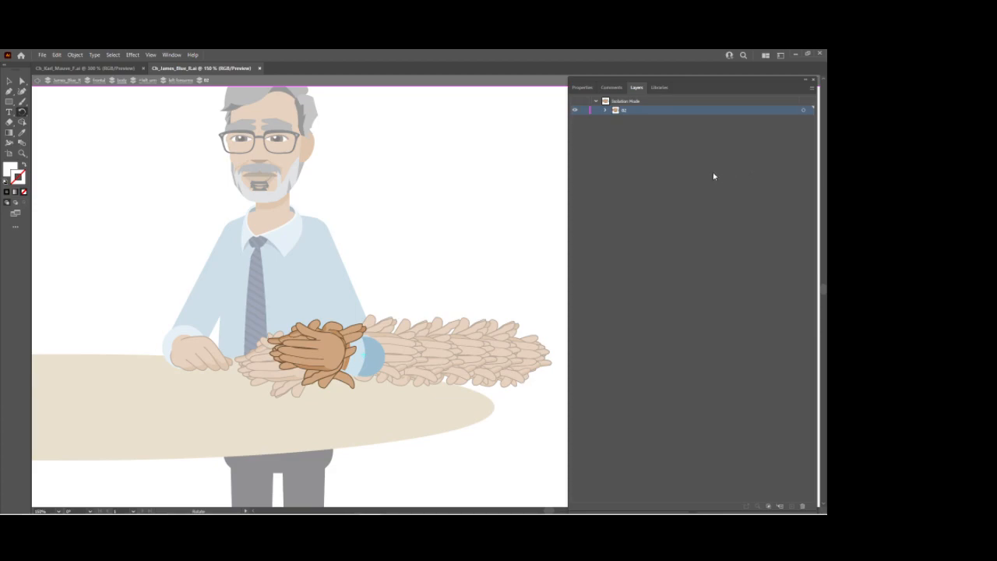
# Hide all hand poses in layer 02's Hands group, examine the open up pose alone, and show every pose again
pyautogui.click(607, 111)
pyautogui.click(615, 119)
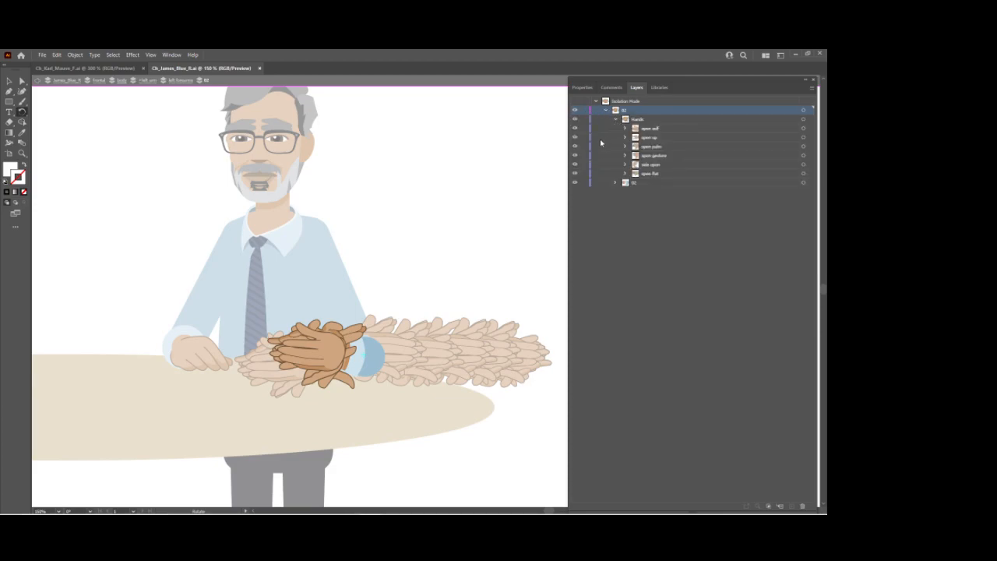
pyautogui.moveTo(575, 130); pyautogui.dragTo(575, 166)
pyautogui.click(575, 174)
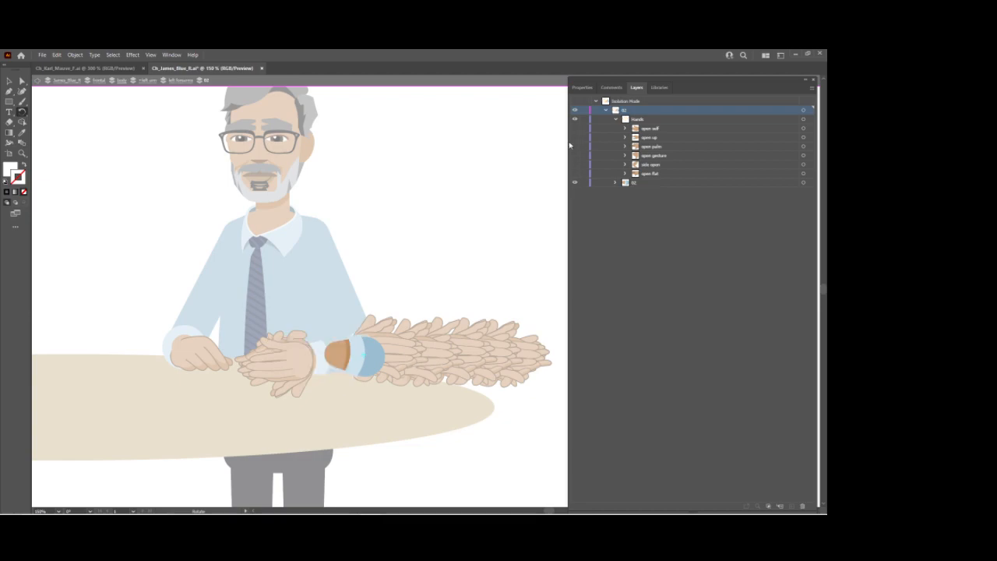
pyautogui.click(575, 137)
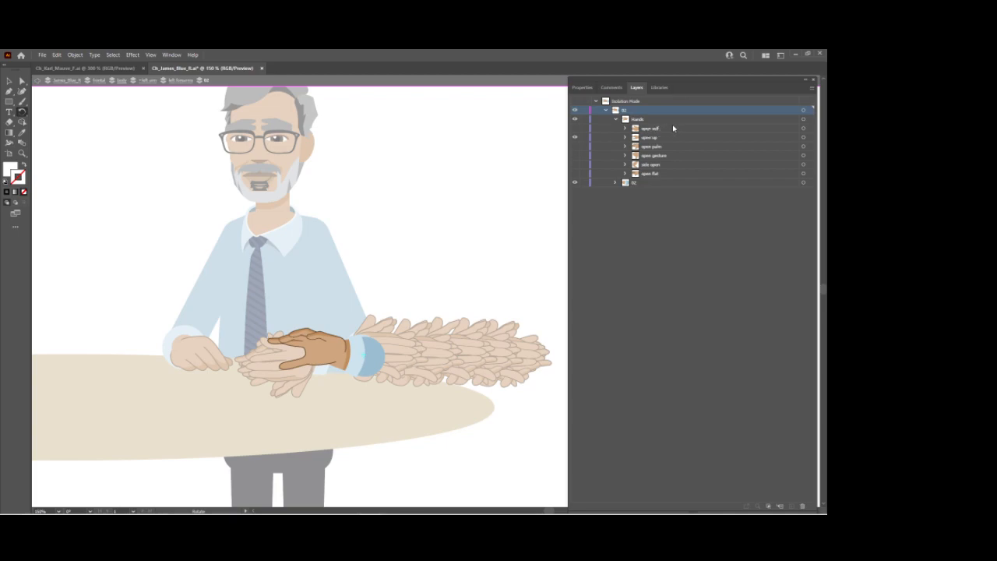
pyautogui.click(576, 127)
pyautogui.click(576, 146)
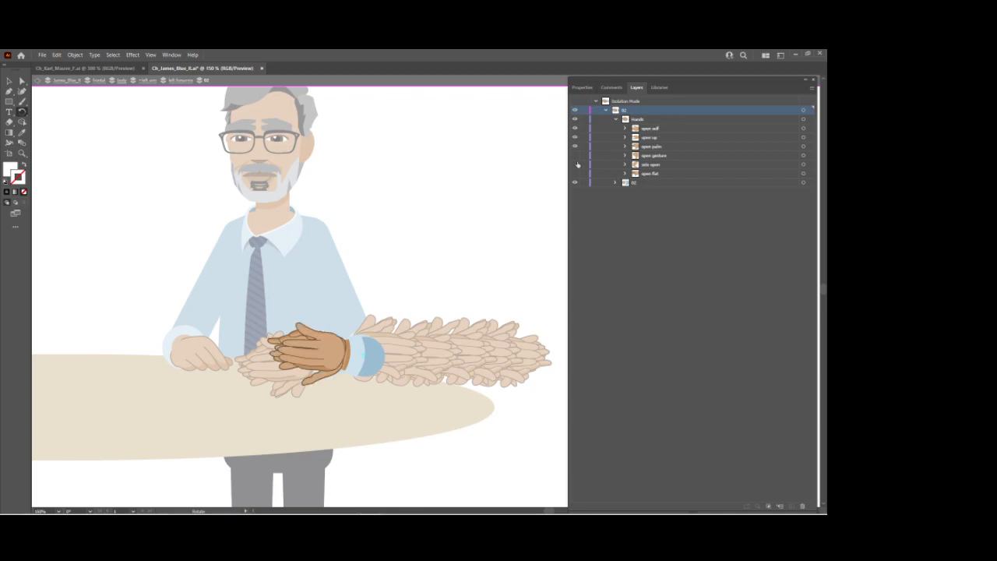
pyautogui.click(575, 164)
pyautogui.click(576, 173)
pyautogui.click(576, 155)
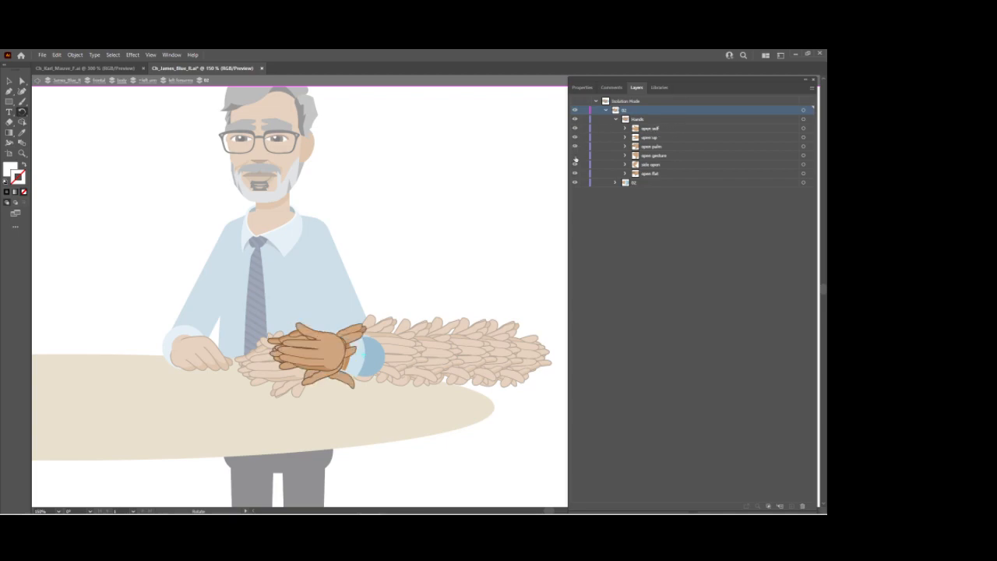
# Reflect all artwork of left forearm layer 02 across the horizontal axis
pyautogui.click(802, 111)
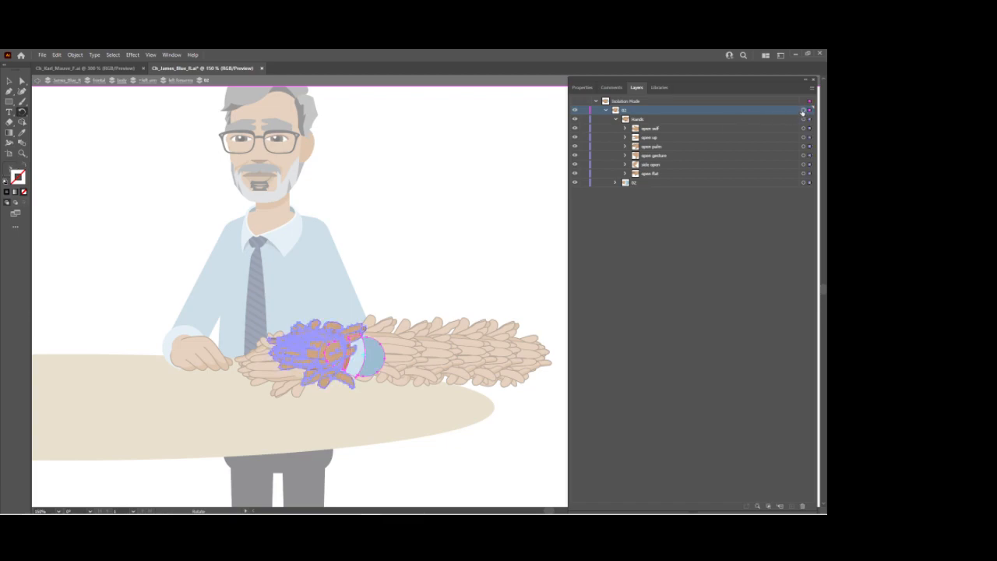
pyautogui.click(74, 55)
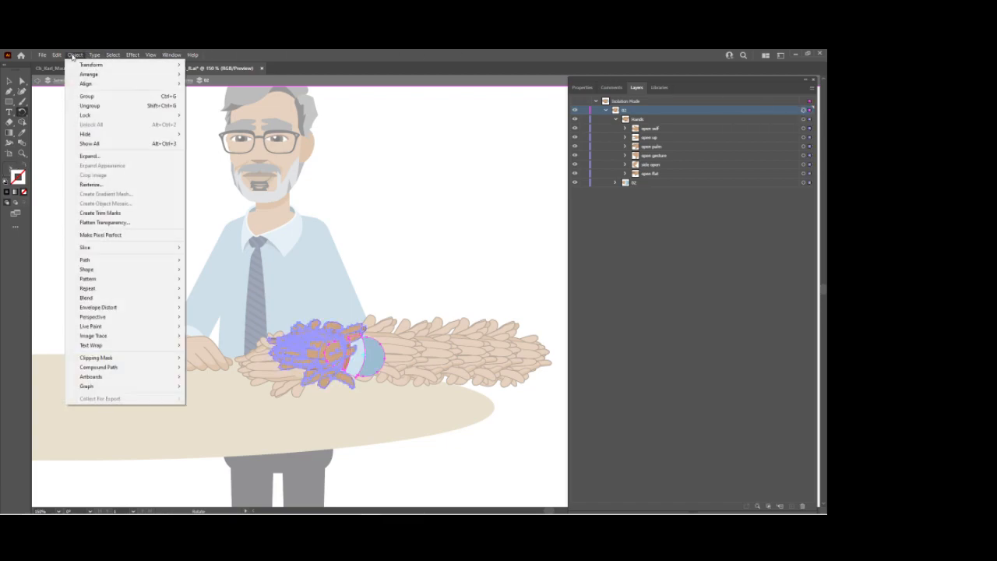
pyautogui.moveTo(86, 65)
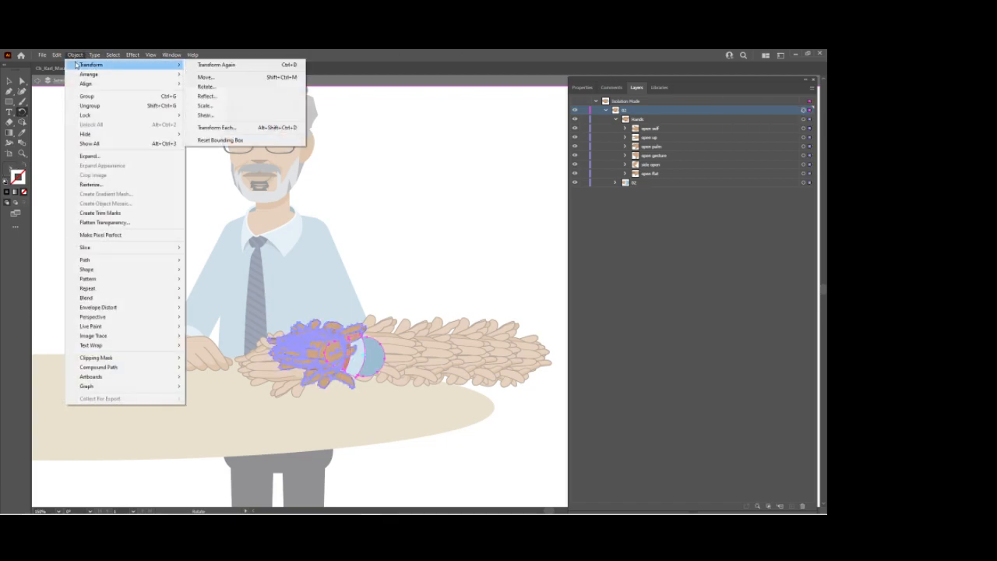
pyautogui.click(209, 96)
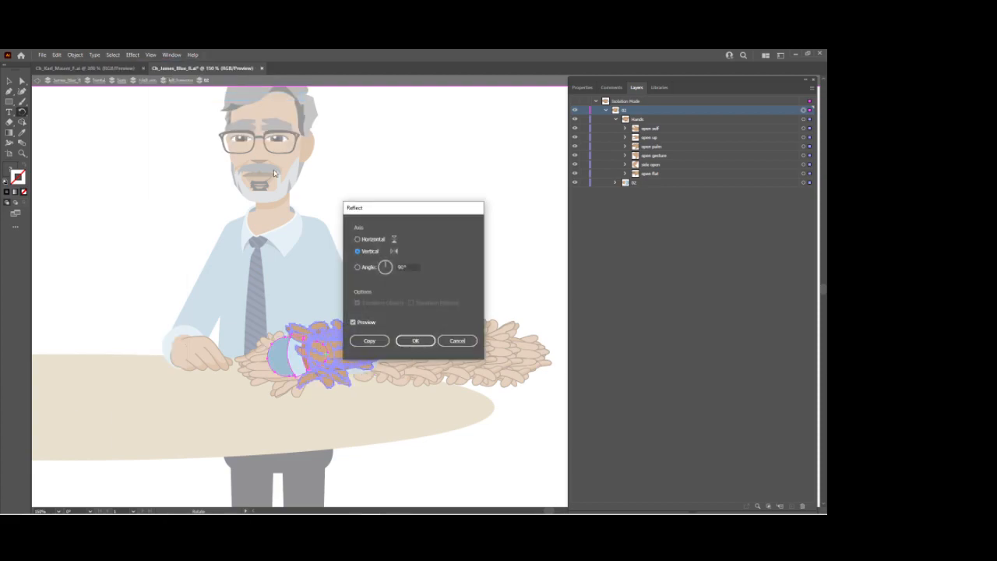
pyautogui.click(357, 239)
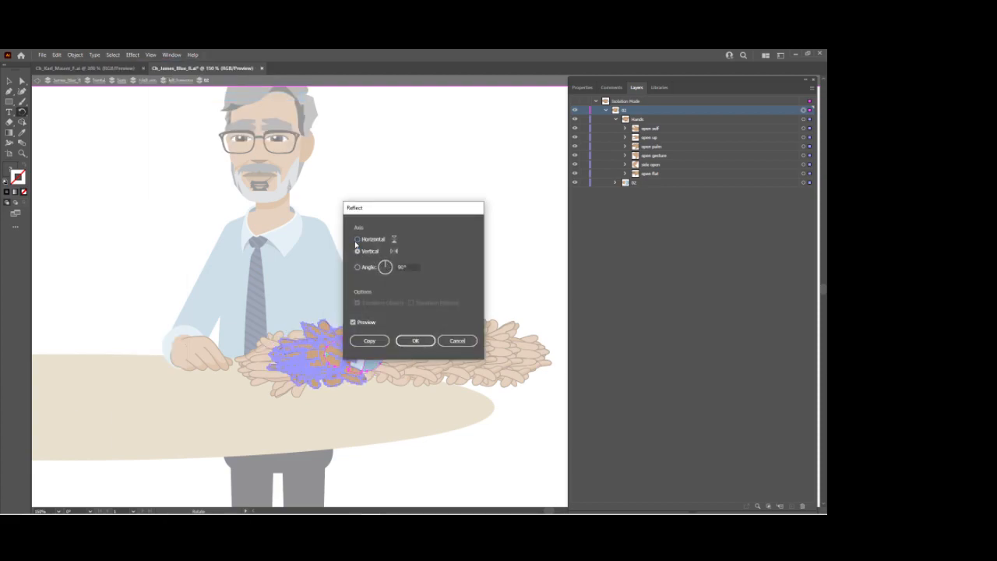
pyautogui.click(415, 341)
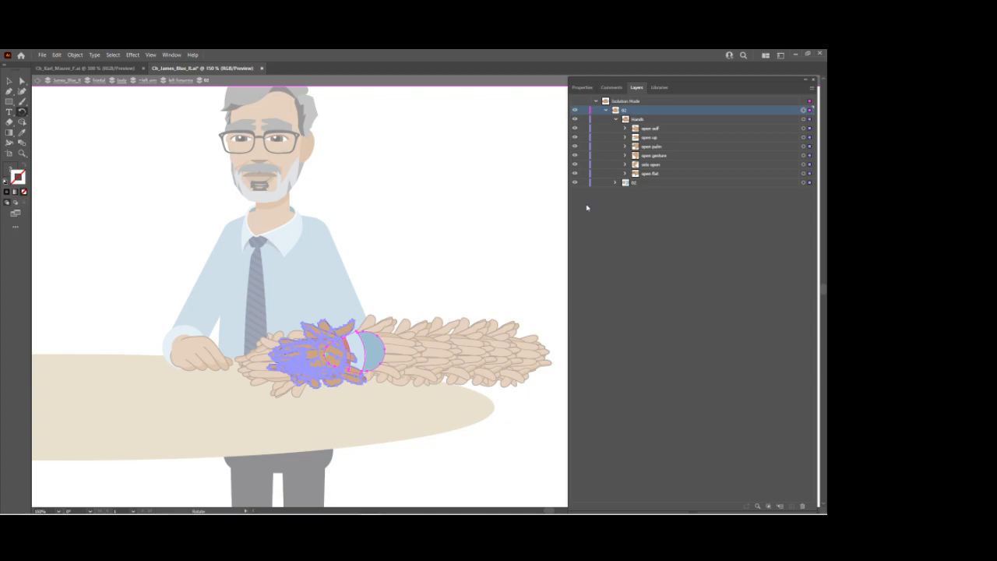
# Deselect the reflected artwork, exit isolation mode and collapse left forearm layer 02
pyautogui.press('super')
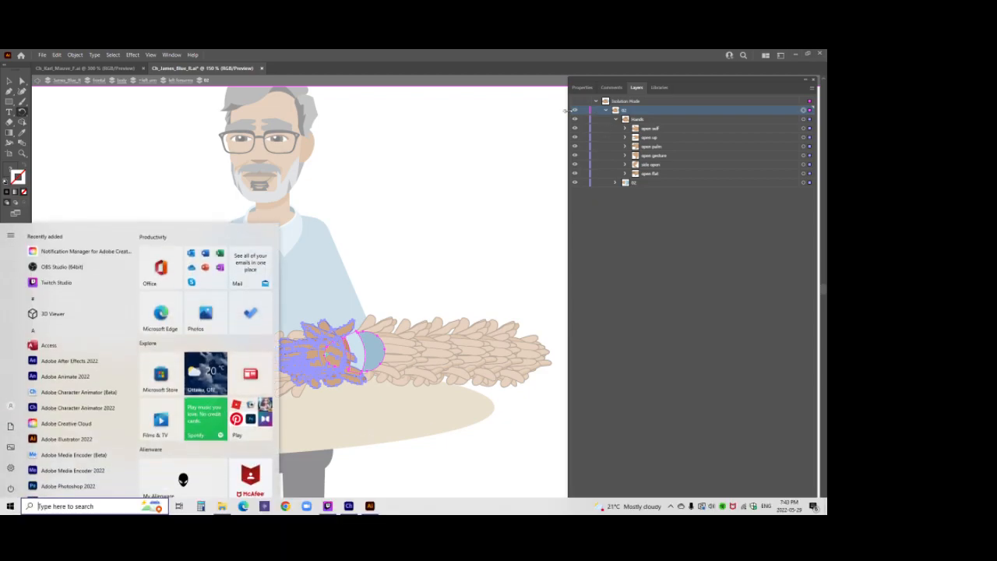
pyautogui.press('super')
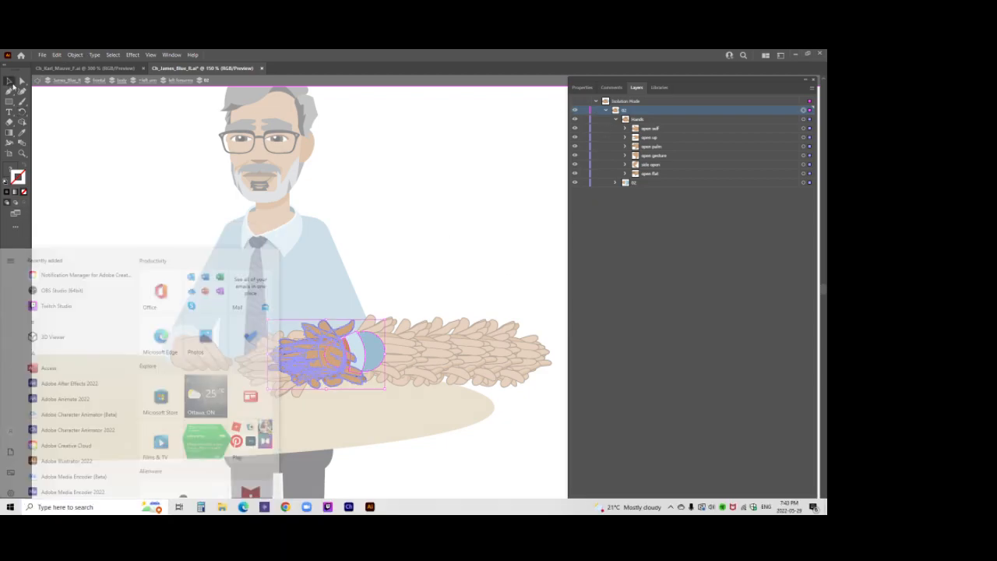
pyautogui.click(479, 216)
pyautogui.press('Escape')
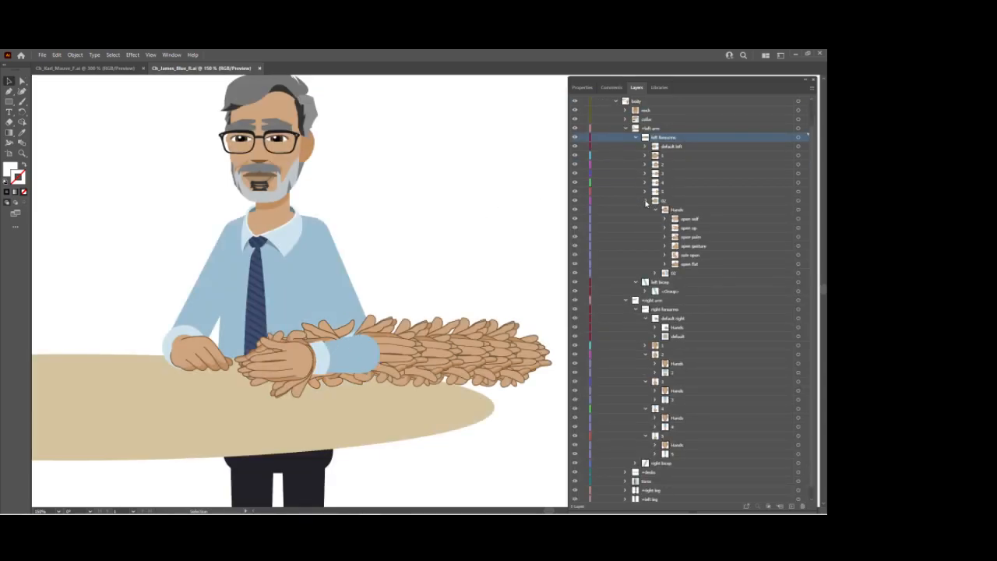
pyautogui.click(646, 201)
# Open the default left forearm layer in isolation mode and expand it to list the poses in its Hands group
pyautogui.click(674, 174)
pyautogui.click(814, 90)
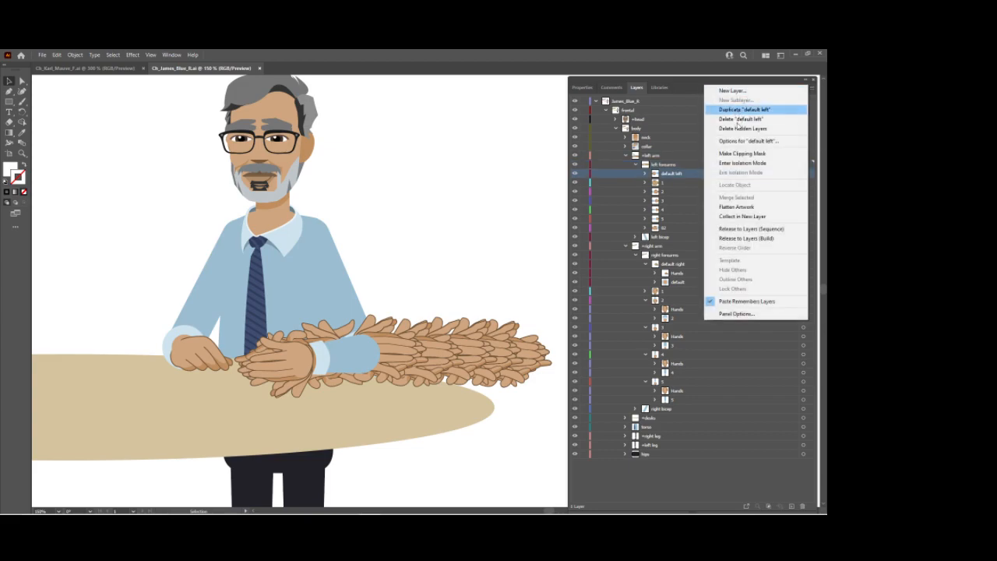
pyautogui.click(725, 163)
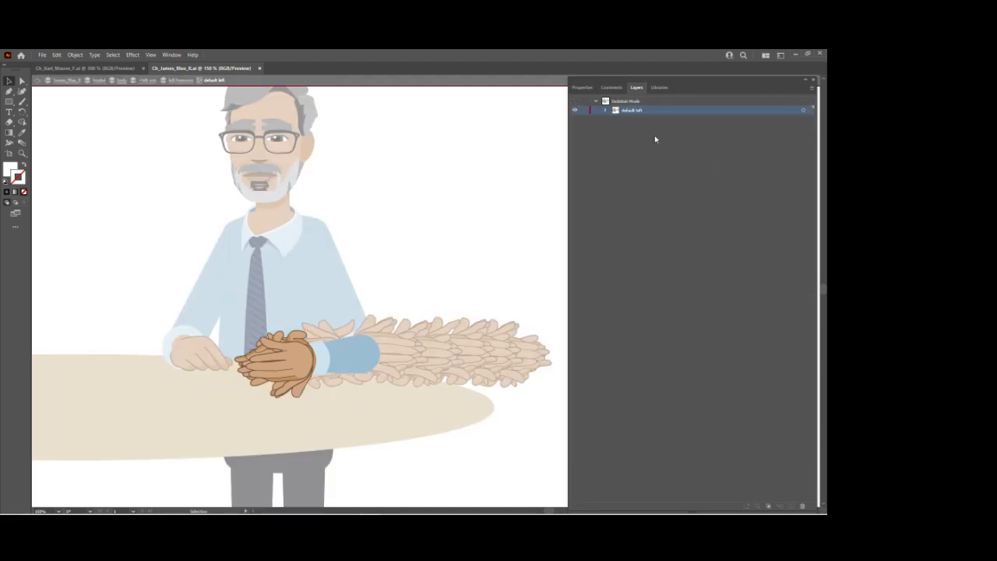
pyautogui.click(606, 110)
pyautogui.click(616, 119)
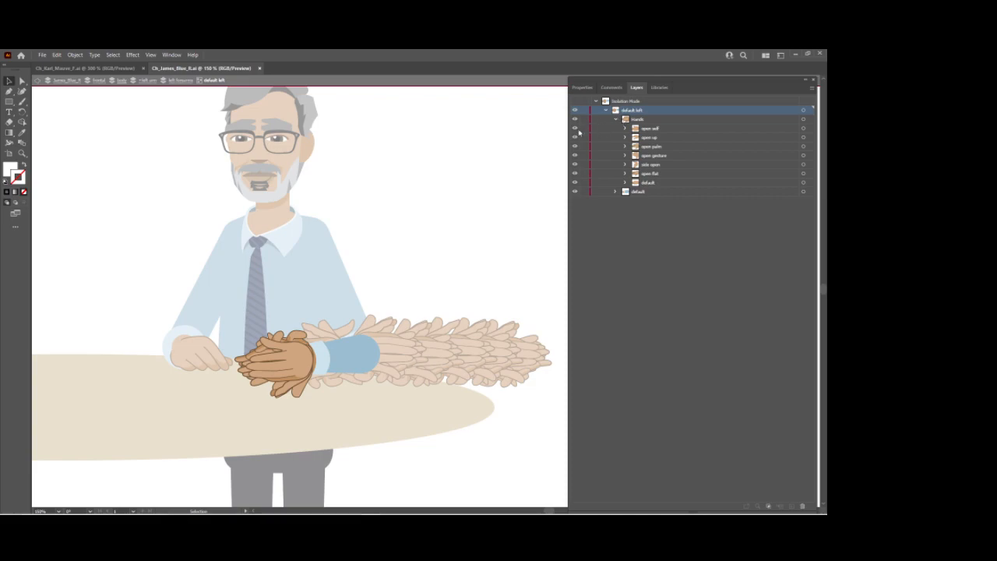
# Hide the other hand poses to compare default with open flat, and lock the default pose
pyautogui.moveTo(577, 132); pyautogui.dragTo(573, 176)
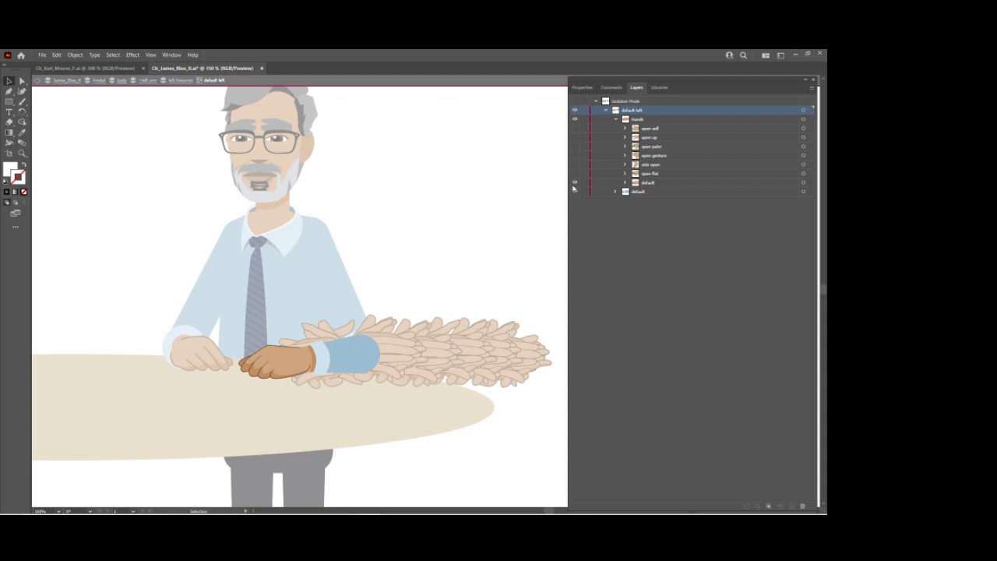
pyautogui.click(574, 176)
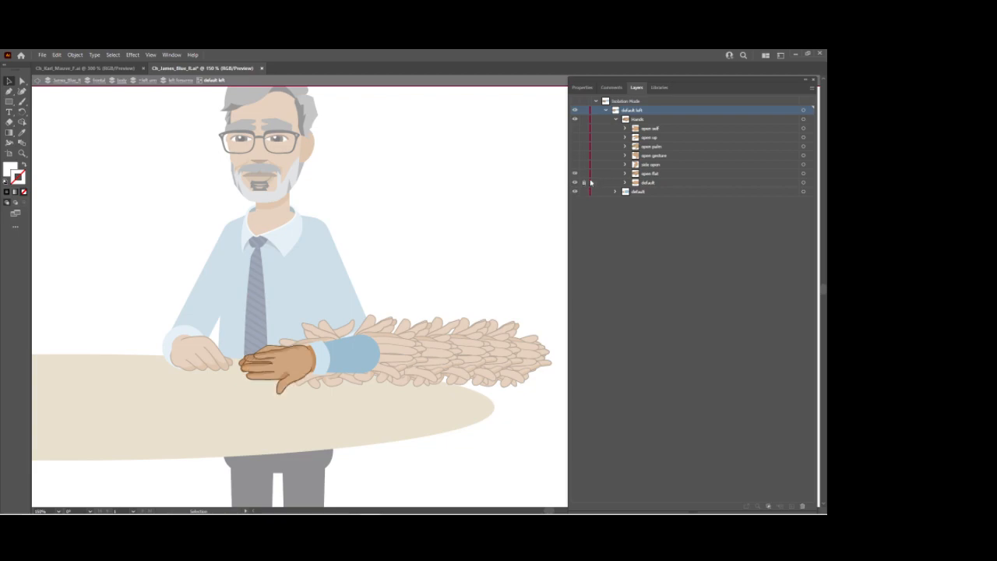
pyautogui.moveTo(574, 170); pyautogui.dragTo(574, 128)
pyautogui.click(652, 129)
pyautogui.keyDown('shift'); pyautogui.click(662, 138); pyautogui.keyUp('shift')
pyautogui.keyDown('shift'); pyautogui.click(662, 147); pyautogui.keyUp('shift')
pyautogui.keyDown('shift'); pyautogui.click(662, 155); pyautogui.keyUp('shift')
pyautogui.keyDown('shift'); pyautogui.click(662, 164); pyautogui.keyUp('shift')
pyautogui.keyDown('shift'); pyautogui.click(660, 174); pyautogui.keyUp('shift')
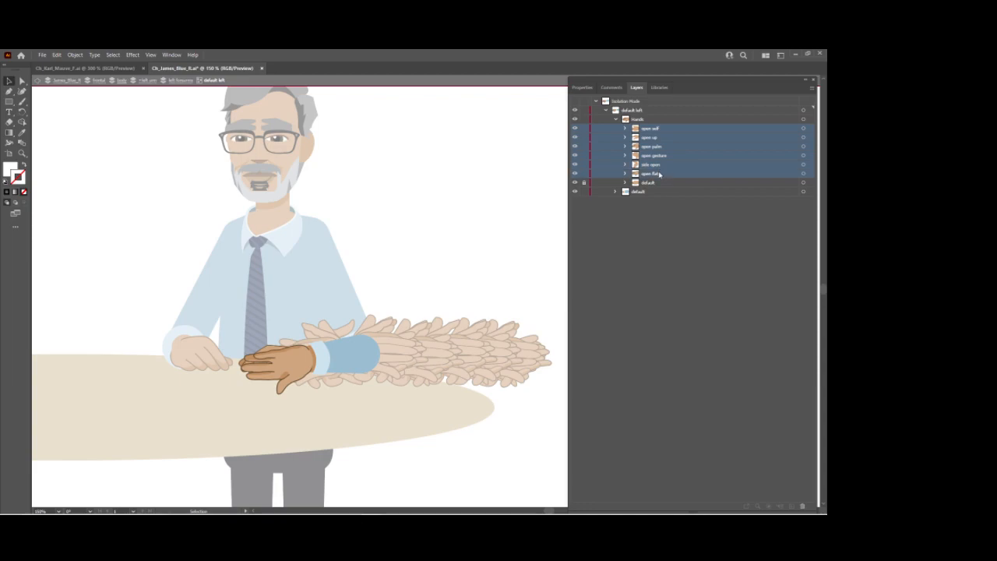
pyautogui.click(77, 56)
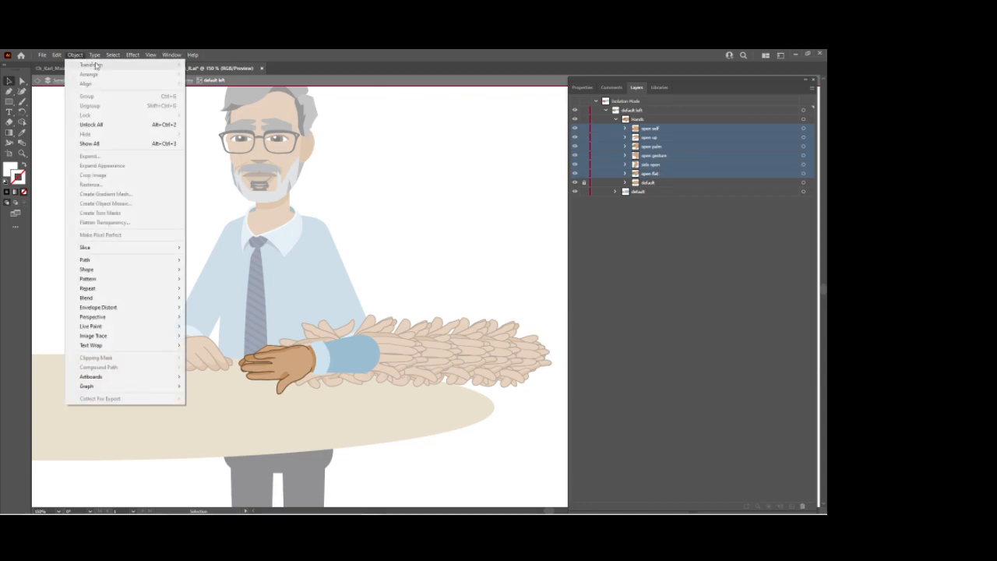
pyautogui.click(803, 131)
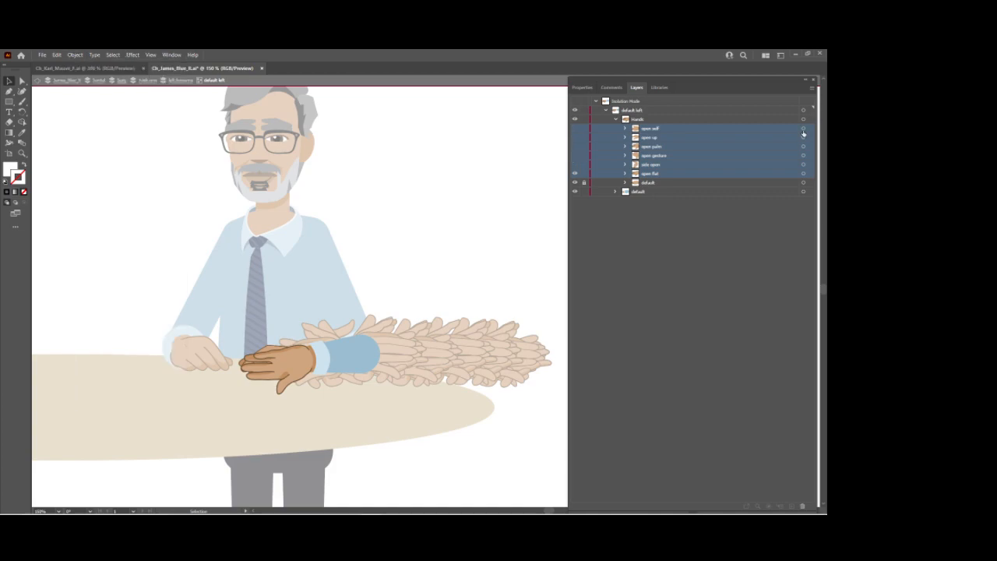
pyautogui.click(802, 130)
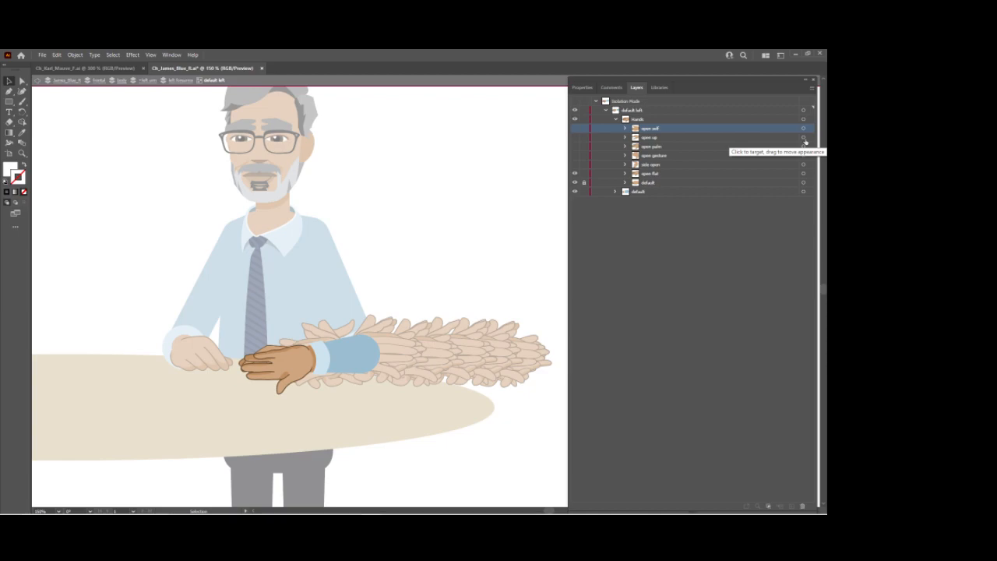
# Show the hidden hand poses and reflect the artwork of all six poses except default across the horizontal axis
pyautogui.moveTo(577, 133); pyautogui.dragTo(575, 165)
pyautogui.click(803, 129)
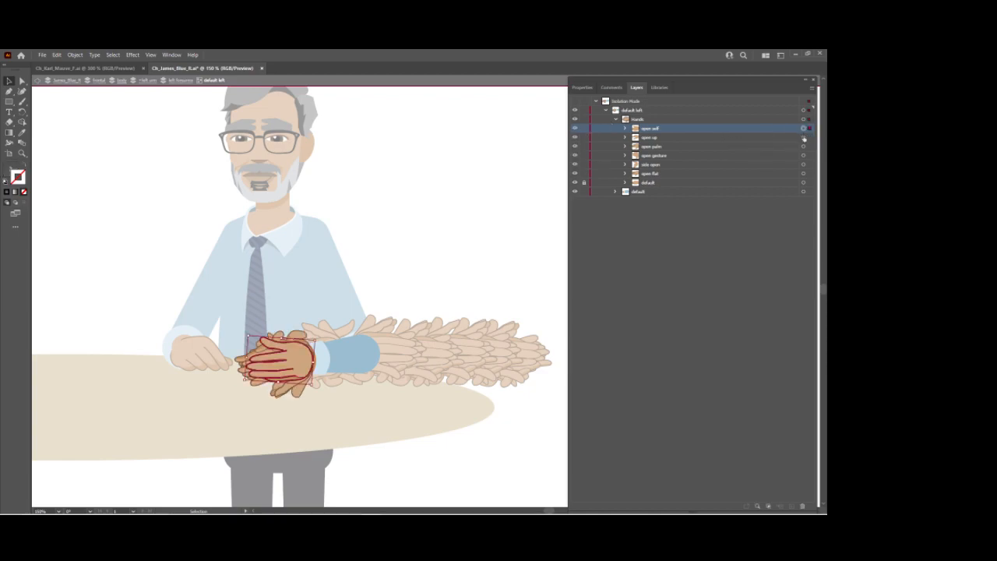
pyautogui.keyDown('shift'); pyautogui.click(803, 137); pyautogui.keyUp('shift')
pyautogui.keyDown('shift'); pyautogui.click(803, 147); pyautogui.keyUp('shift')
pyautogui.keyDown('shift'); pyautogui.click(803, 155); pyautogui.keyUp('shift')
pyautogui.keyDown('shift'); pyautogui.click(803, 164); pyautogui.keyUp('shift')
pyautogui.keyDown('shift'); pyautogui.click(803, 173); pyautogui.keyUp('shift')
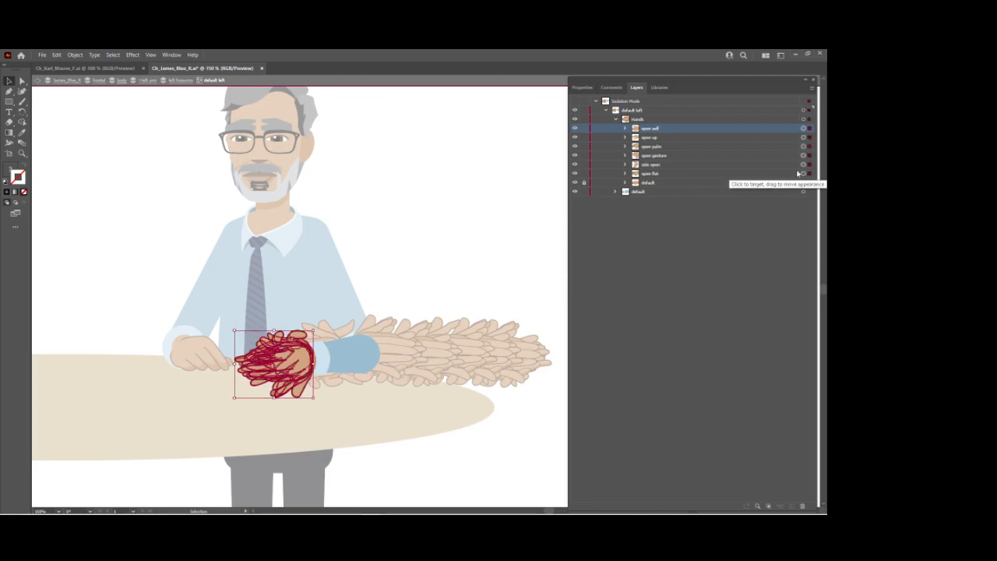
pyautogui.click(75, 54)
pyautogui.moveTo(89, 66)
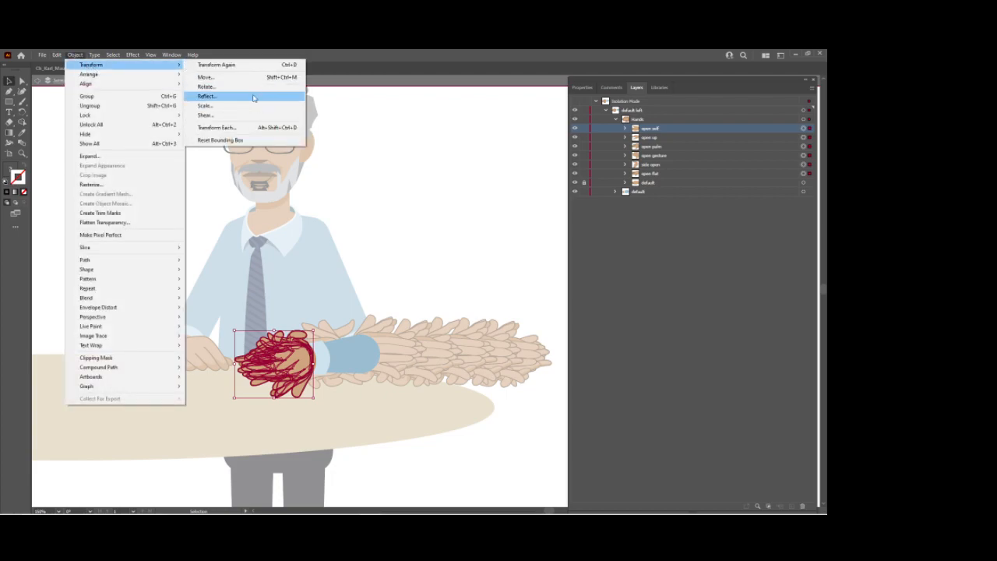
pyautogui.click(254, 98)
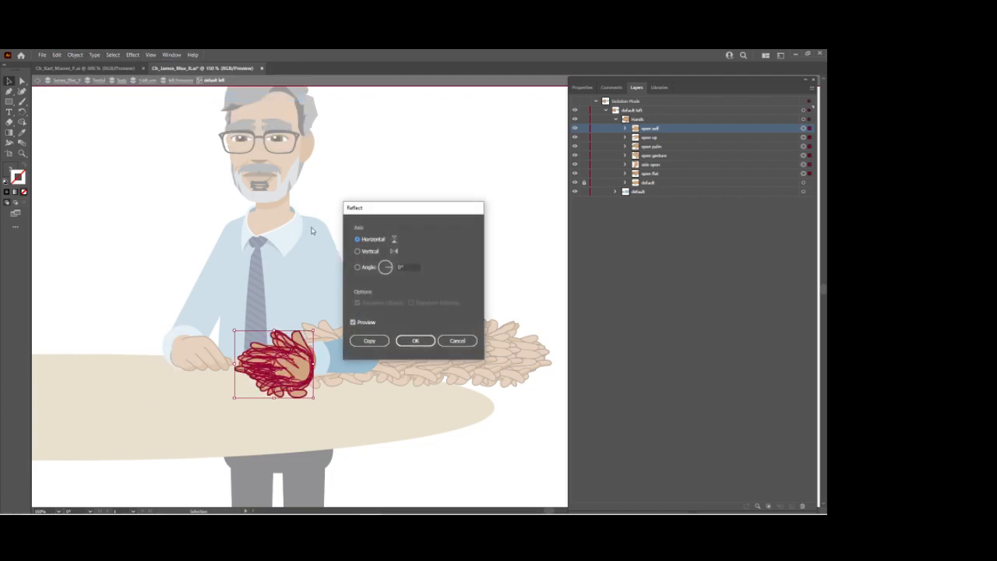
pyautogui.click(406, 343)
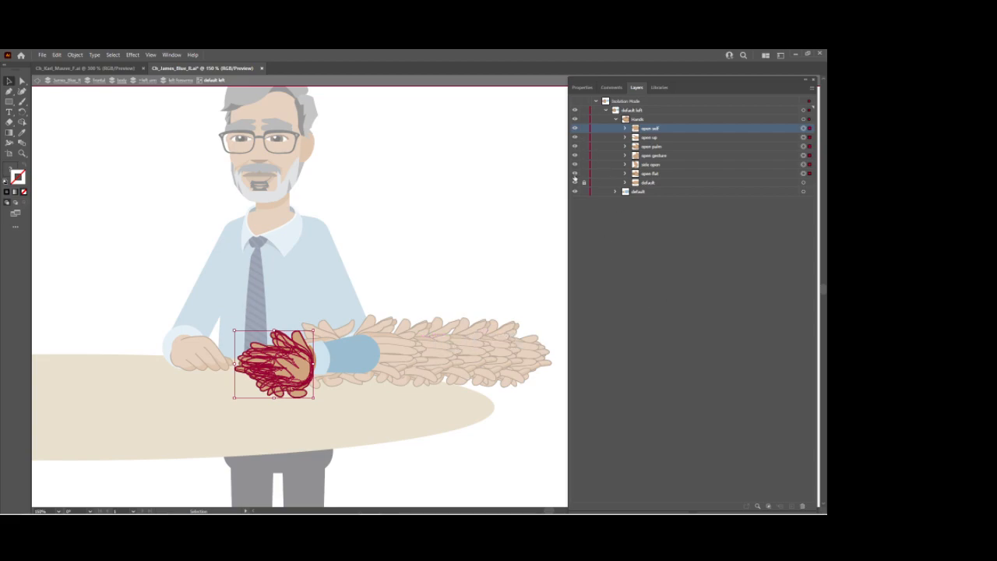
# Hide the reflected hand poses, examine them one by one against the default hand, and show every pose again
pyautogui.moveTo(574, 135); pyautogui.dragTo(575, 122)
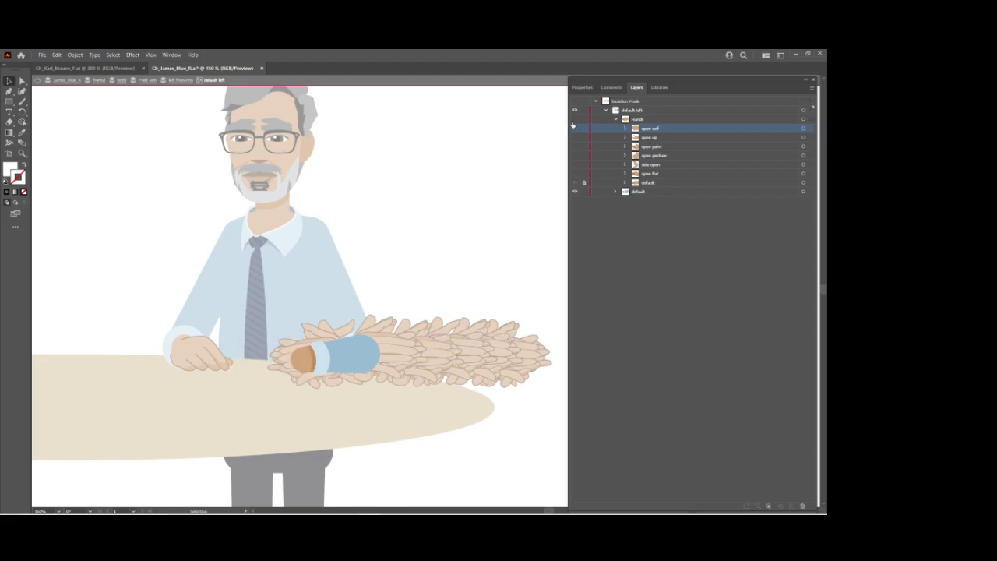
pyautogui.click(575, 120)
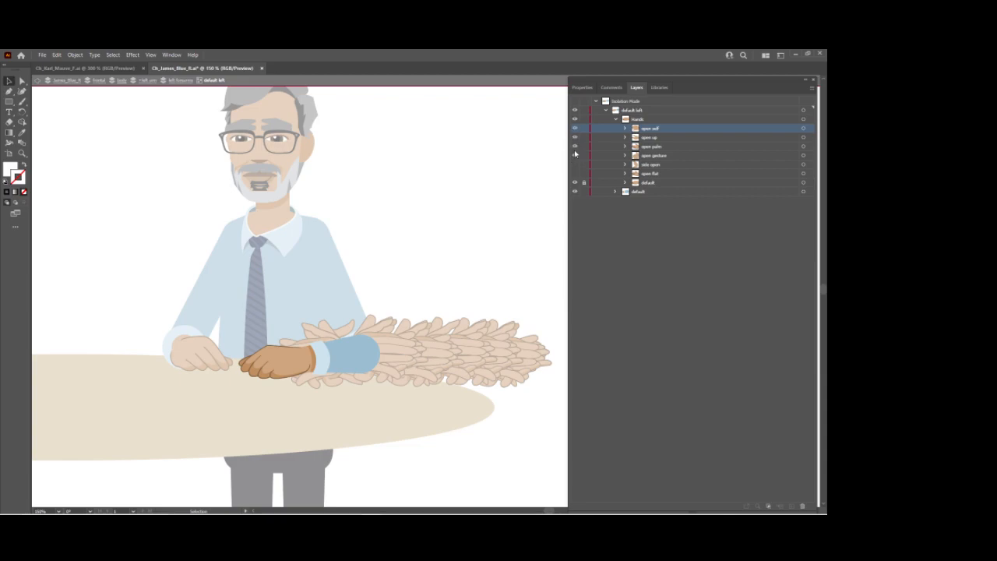
pyautogui.click(574, 146)
pyautogui.click(574, 147)
pyautogui.click(574, 156)
pyautogui.click(574, 137)
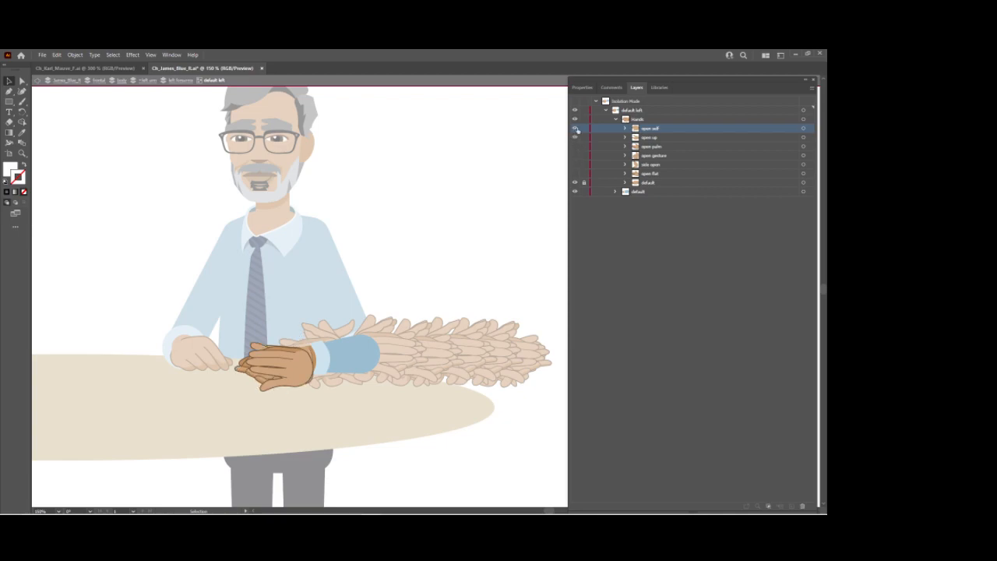
pyautogui.click(574, 130)
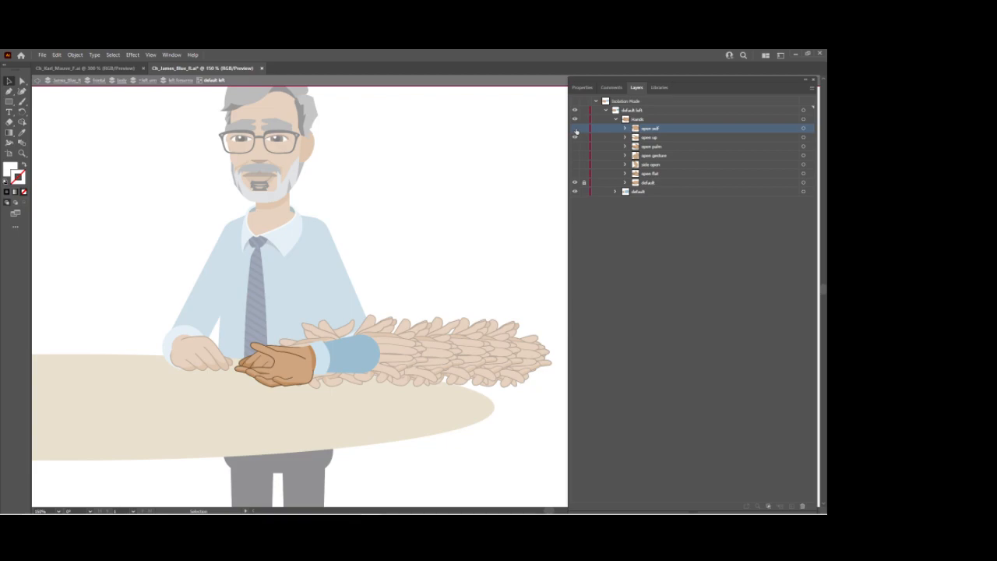
pyautogui.click(575, 130)
pyautogui.click(575, 148)
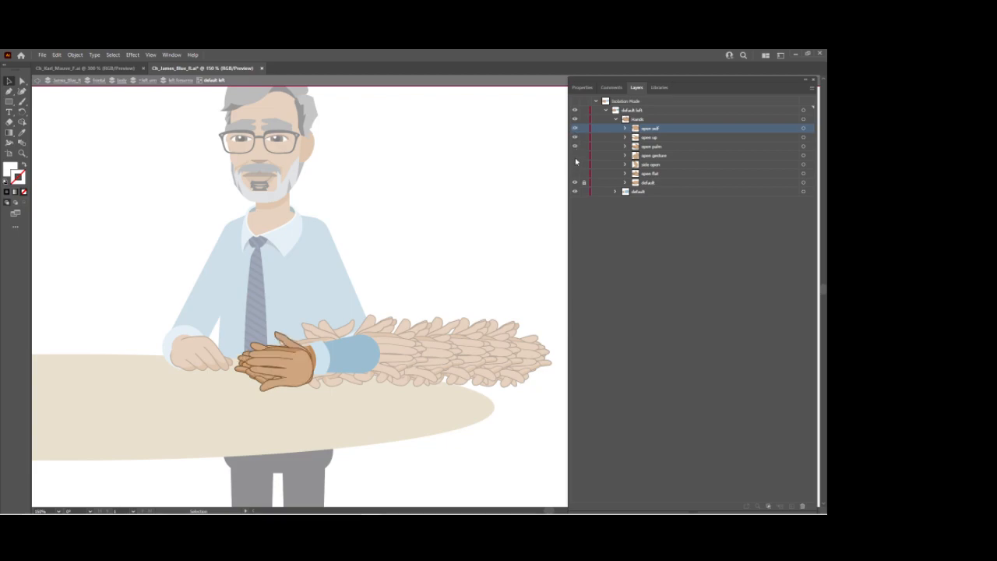
pyautogui.click(575, 165)
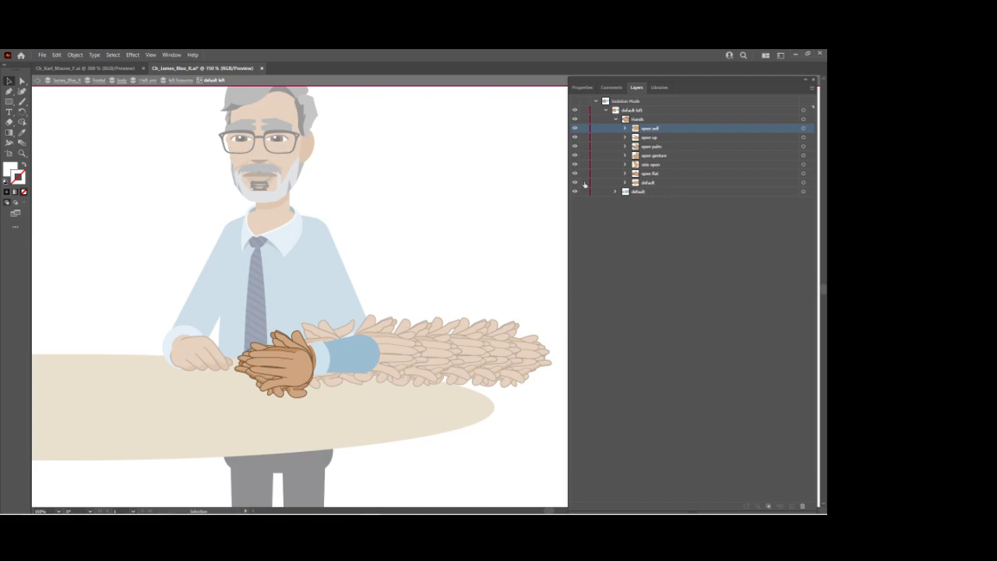
# Exit isolation mode and display the row of right forearms in outline view
pyautogui.press('Escape')
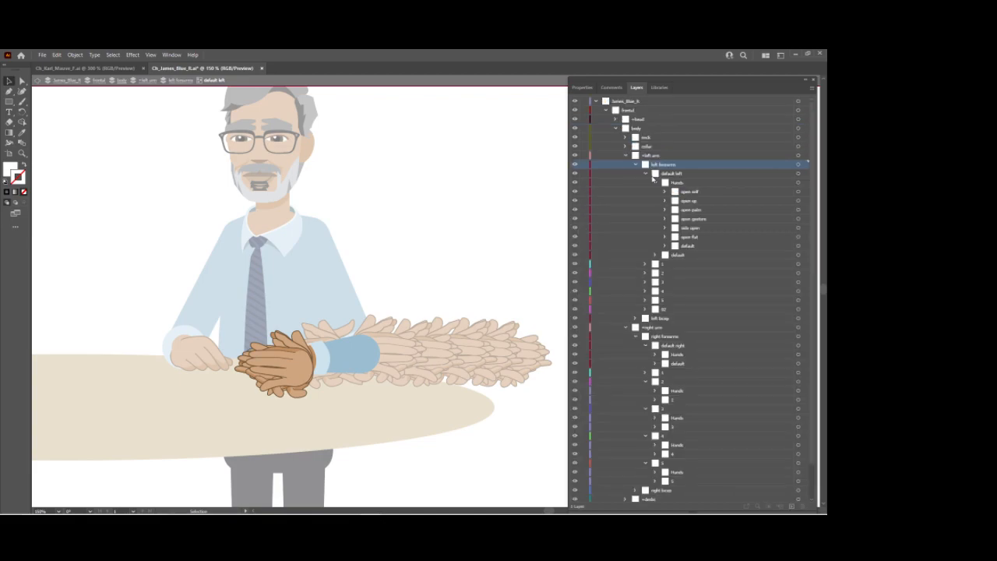
pyautogui.press('z')
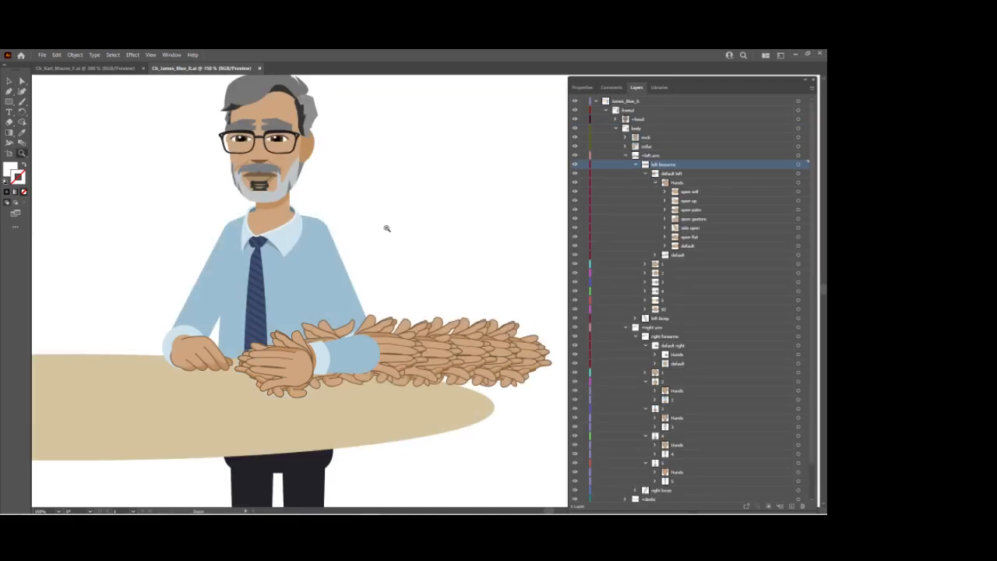
pyautogui.keyDown('alt'); pyautogui.click(335, 243); pyautogui.keyUp('alt')
pyautogui.keyDown('alt'); pyautogui.click(261, 274); pyautogui.keyUp('alt')
pyautogui.moveTo(99, 185); pyautogui.dragTo(139, 207)
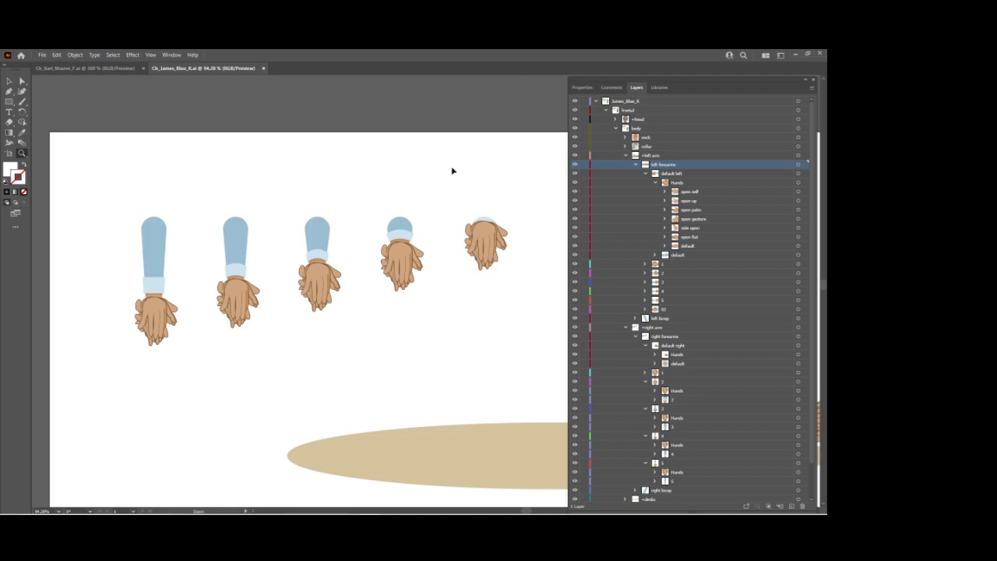
pyautogui.hotkey('ctrl', 'y')
pyautogui.click(9, 81)
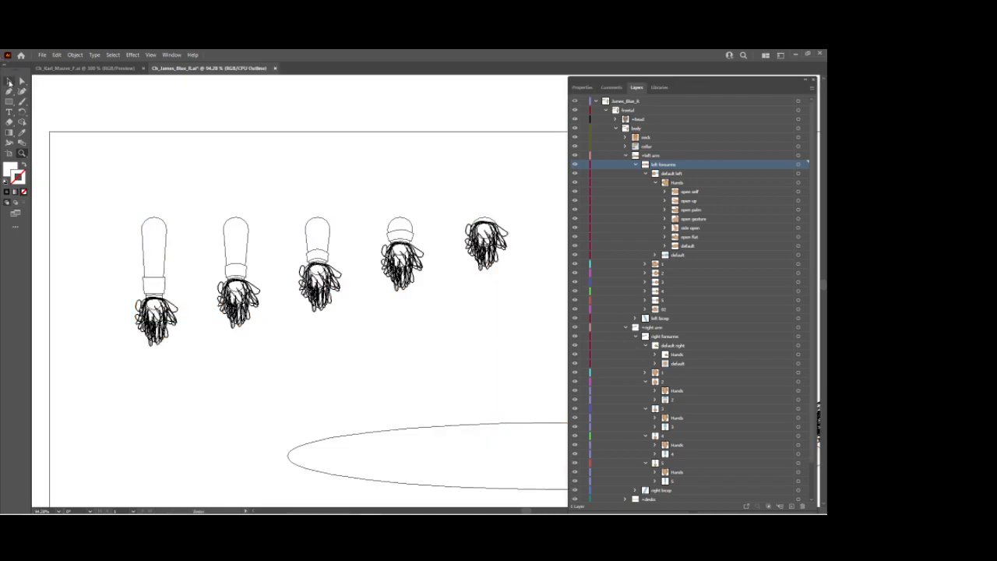
# Select right forearm 4 with its hands and move it onto right forearm 5, aligning their rounded upper ends
pyautogui.moveTo(209, 215); pyautogui.dragTo(276, 337)
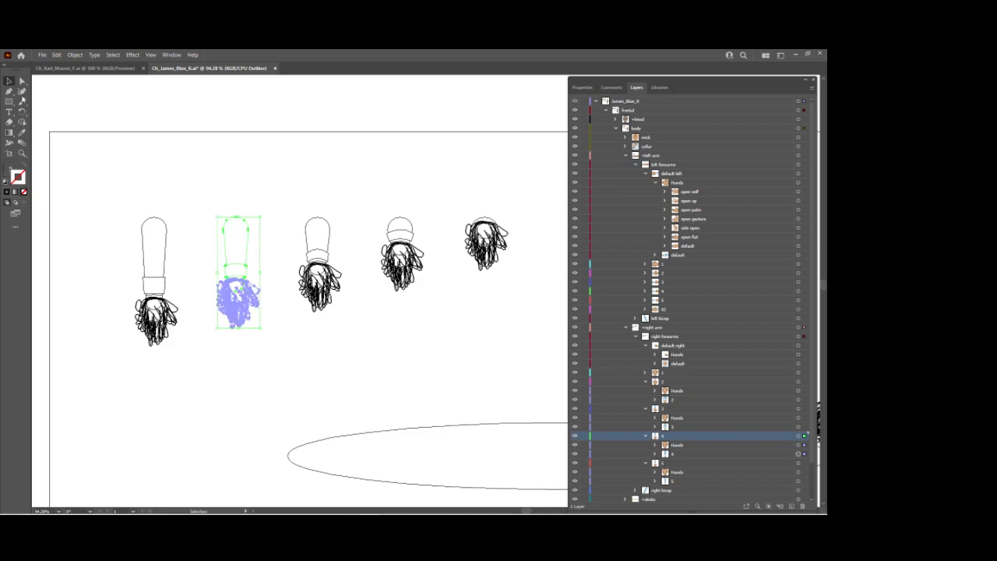
pyautogui.moveTo(238, 245); pyautogui.dragTo(159, 224)
pyautogui.press('s')
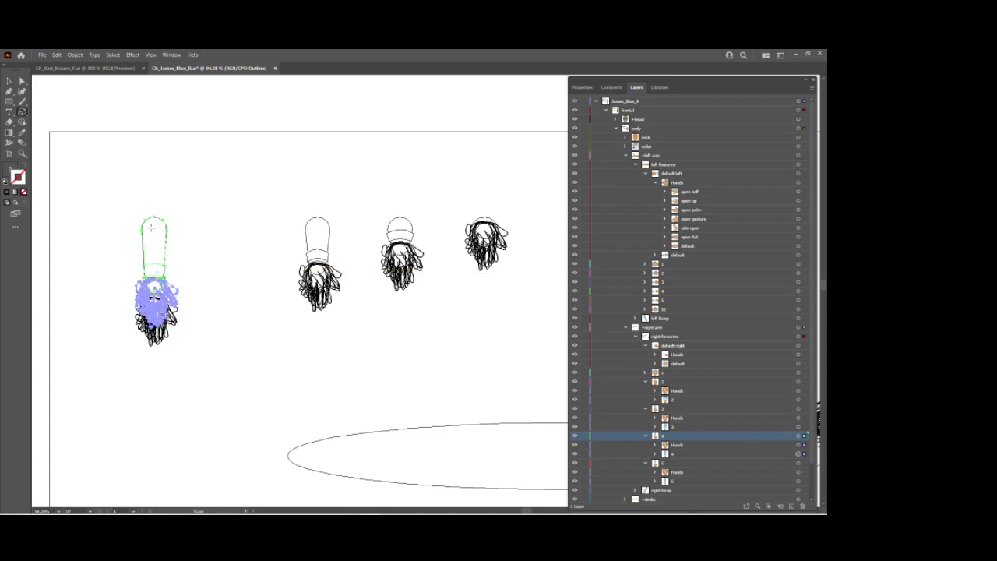
pyautogui.press('z')
pyautogui.click(170, 233)
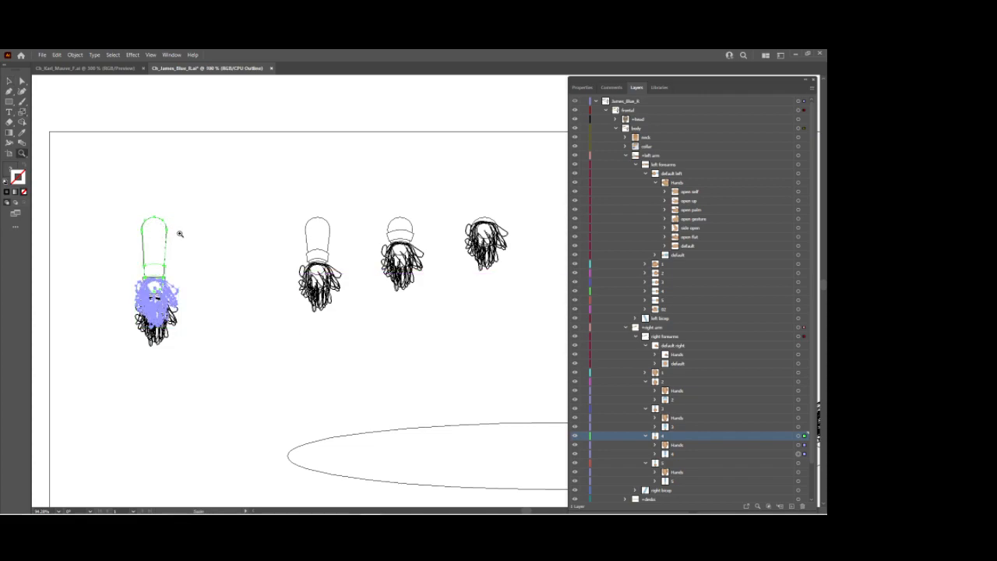
pyautogui.click(517, 313)
pyautogui.click(323, 277)
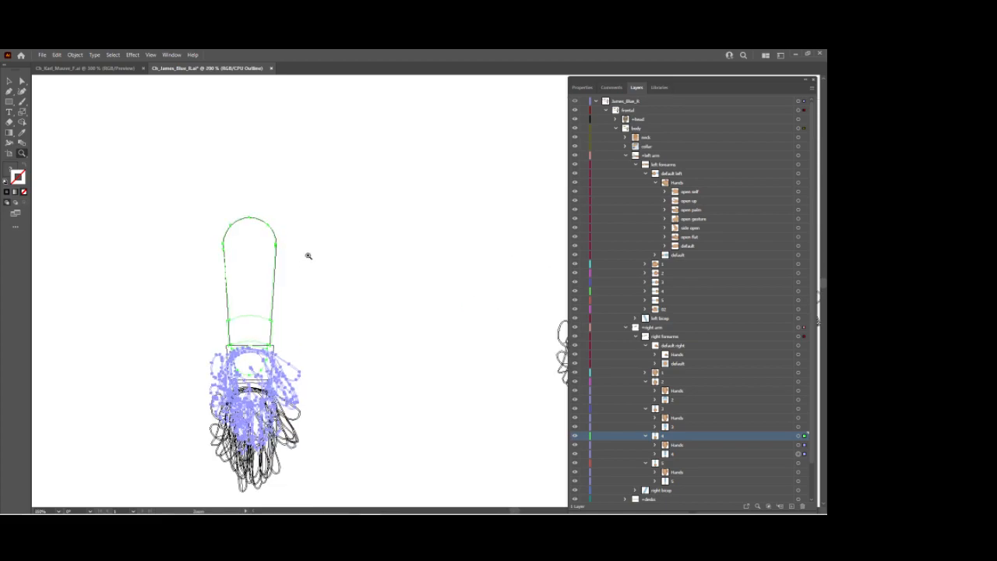
pyautogui.moveTo(406, 227); pyautogui.dragTo(289, 191)
# Move right forearm 3 with its hands onto stacked forearms 4 and 5, aligning the rounded upper ends
pyautogui.press('v')
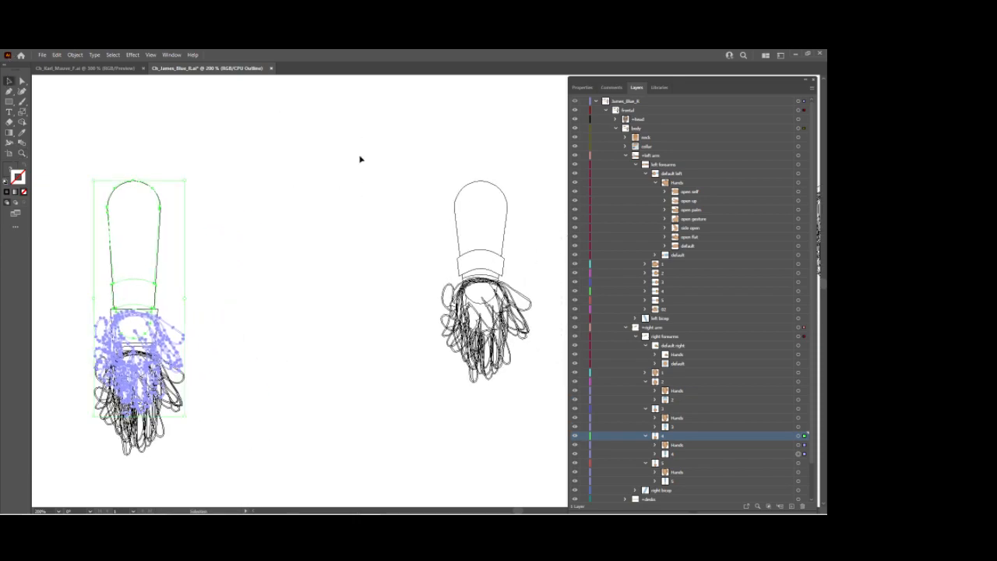
pyautogui.click(511, 227)
pyautogui.moveTo(511, 223); pyautogui.dragTo(185, 228)
pyautogui.moveTo(426, 303); pyautogui.dragTo(208, 280)
# Select right forearm 2 with its hands and move it onto the stack of forearms 3 to 5
pyautogui.moveTo(362, 147); pyautogui.dragTo(548, 352)
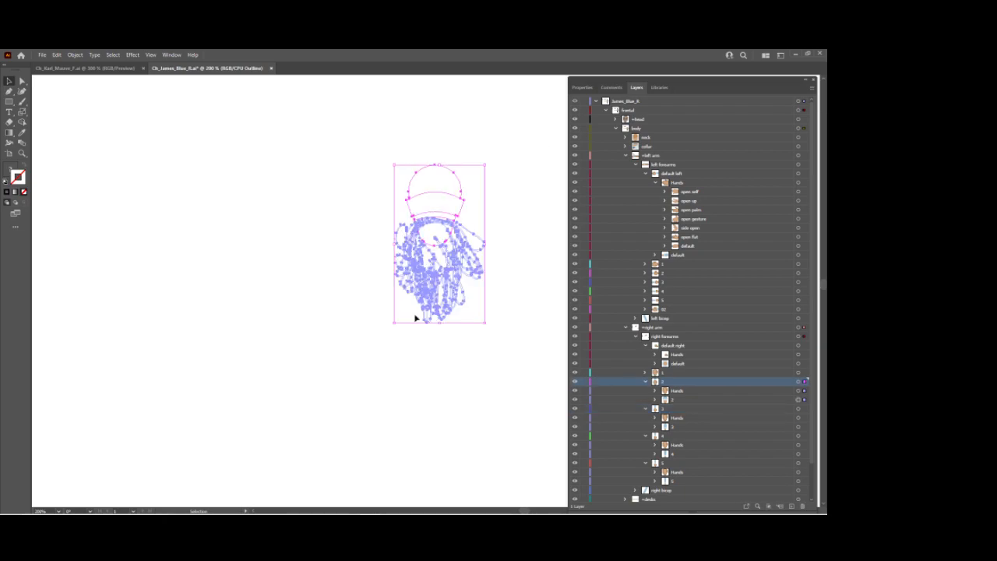
pyautogui.press('z')
pyautogui.keyDown('alt'); pyautogui.click(354, 310); pyautogui.keyUp('alt')
pyautogui.keyDown('alt'); pyautogui.click(351, 309); pyautogui.keyUp('alt')
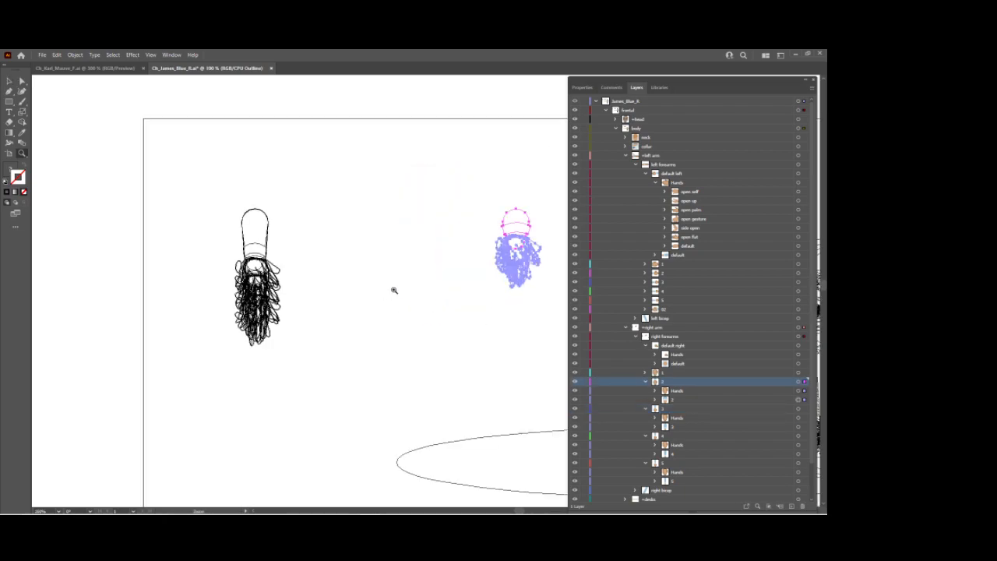
pyautogui.click(9, 81)
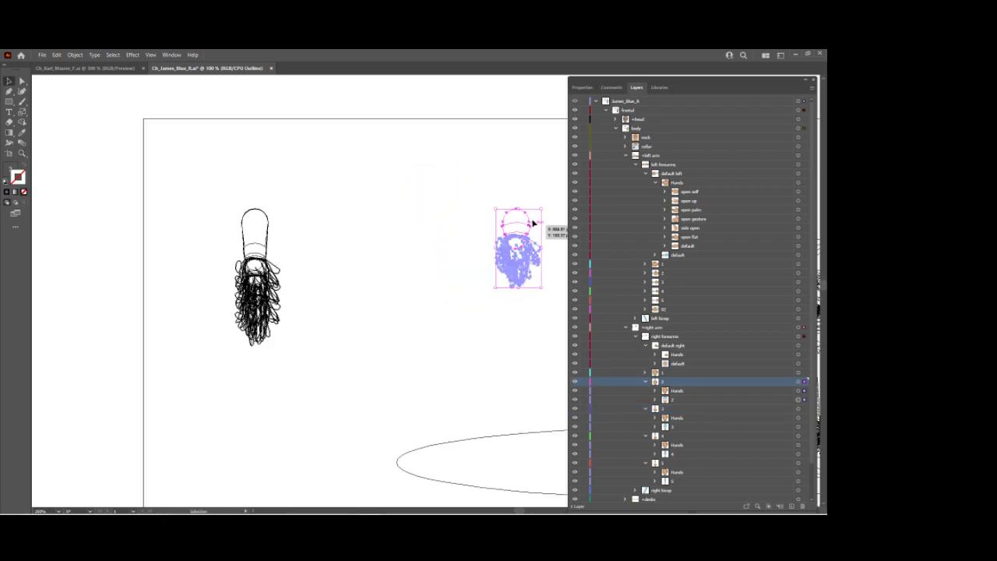
pyautogui.moveTo(530, 221); pyautogui.dragTo(267, 222)
# Select right forearm 1 with its hands, move it onto the stack of forearms 2 to 5, and inspect the alignment
pyautogui.moveTo(397, 272); pyautogui.dragTo(295, 272)
pyautogui.moveTo(461, 182); pyautogui.dragTo(531, 269)
pyautogui.moveTo(509, 219); pyautogui.dragTo(158, 222)
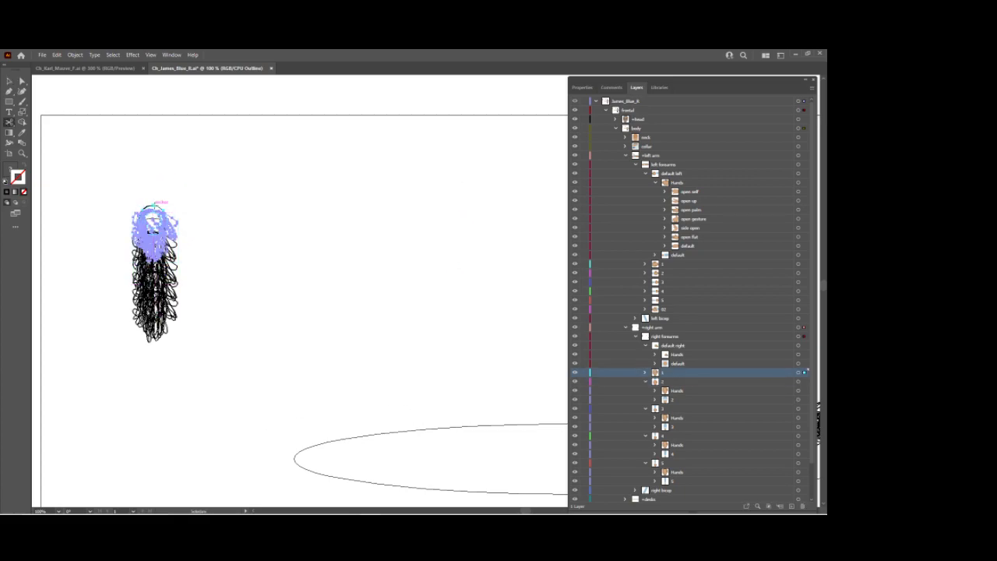
pyautogui.press('z')
pyautogui.click(158, 206)
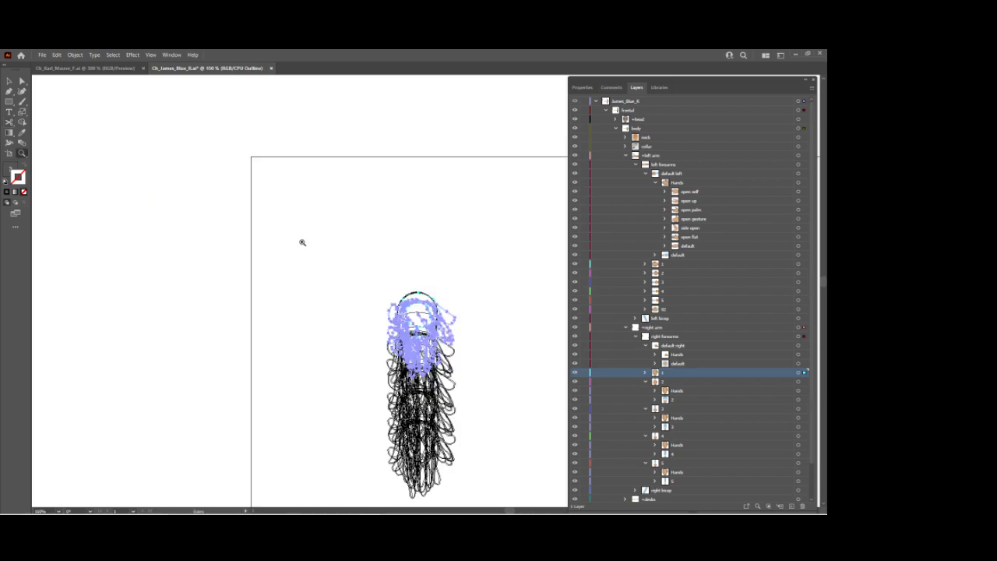
pyautogui.click(463, 313)
pyautogui.press('v')
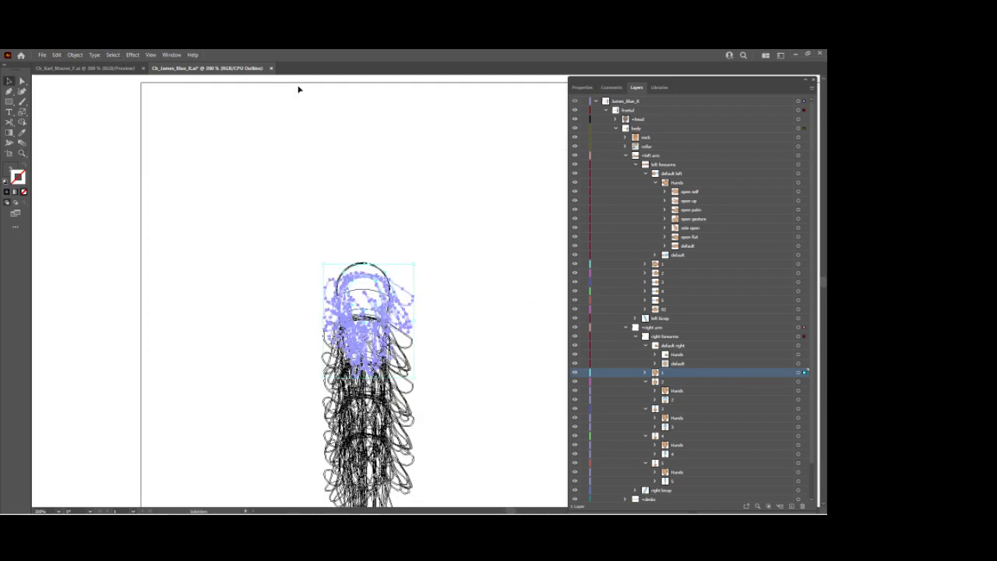
# Nudge right forearm 1 up to align with the stack's rounded end, and switch from outline back to preview view
pyautogui.press('Up')
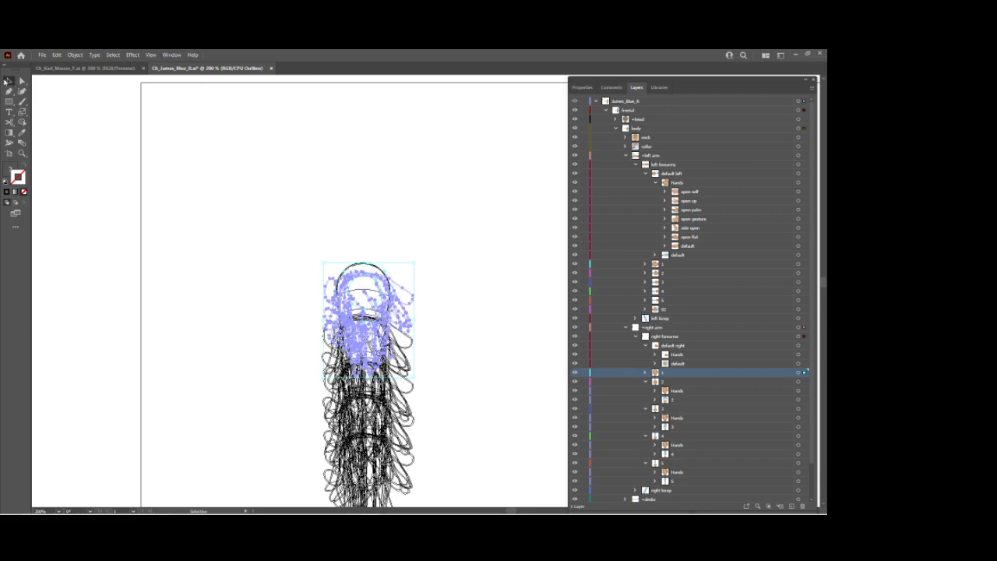
pyautogui.hotkey('ctrl', 'y')
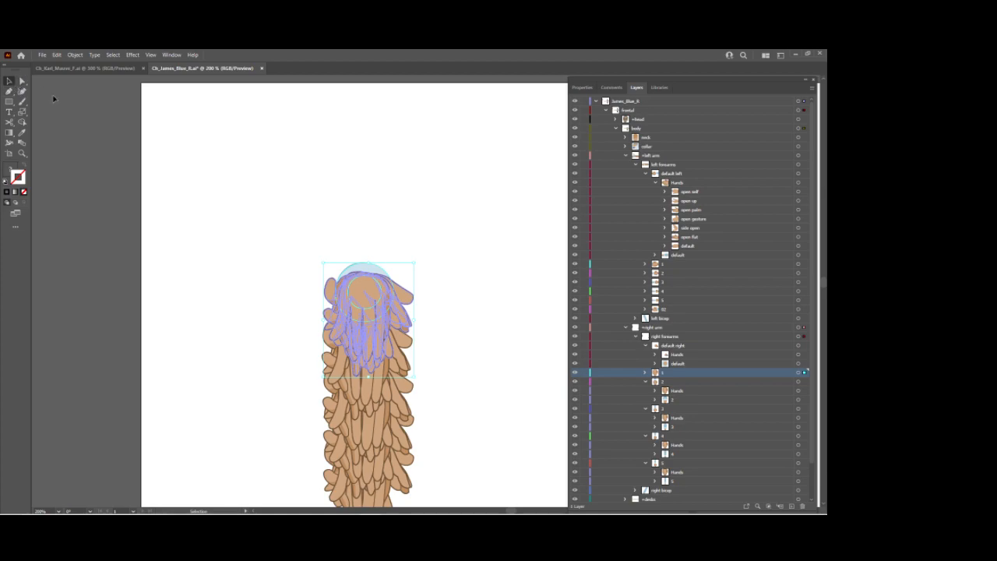
pyautogui.press('z')
pyautogui.keyDown('alt'); pyautogui.click(442, 315); pyautogui.keyUp('alt')
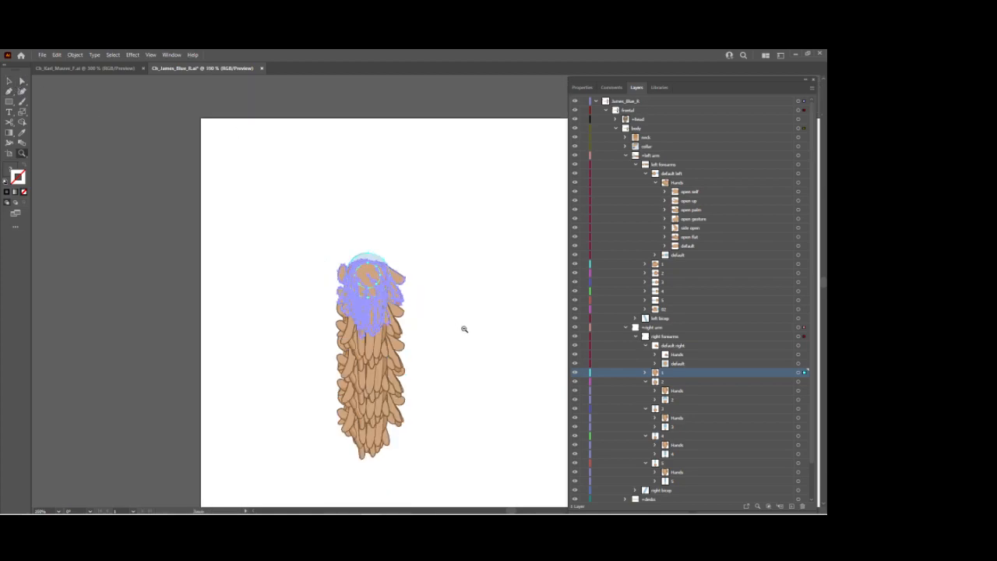
pyautogui.keyDown('alt'); pyautogui.click(467, 339); pyautogui.keyUp('alt')
pyautogui.moveTo(477, 345); pyautogui.dragTo(158, 273)
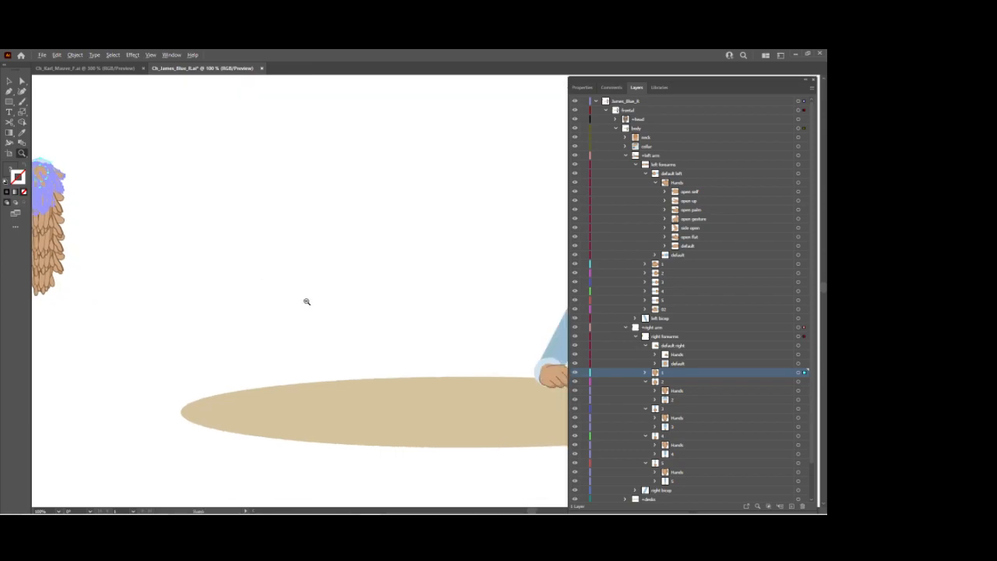
pyautogui.keyDown('alt'); pyautogui.click(315, 310); pyautogui.keyUp('alt')
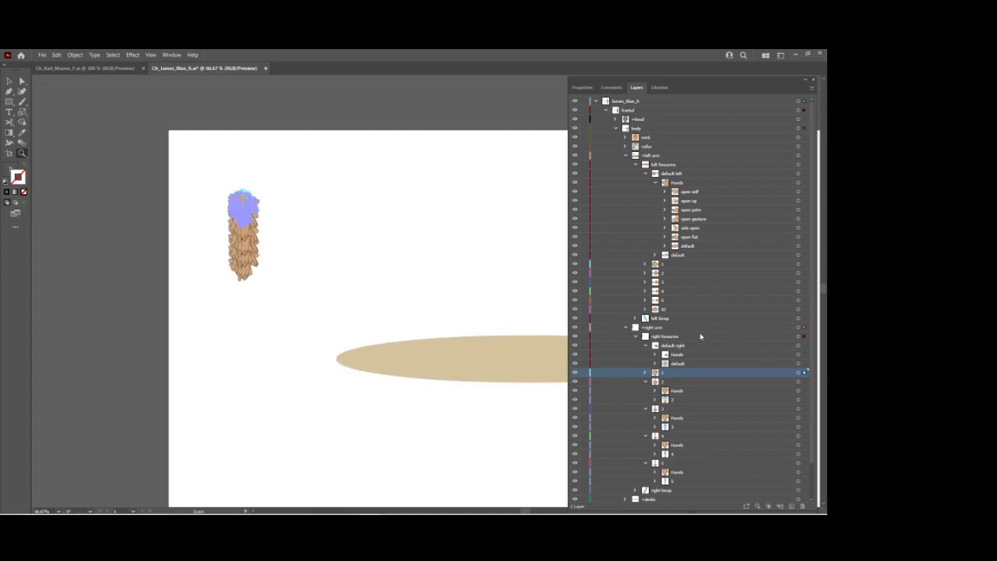
# Collapse default right and forearms 2 to 5 inside the right forearms layer
pyautogui.click(636, 337)
pyautogui.click(770, 328)
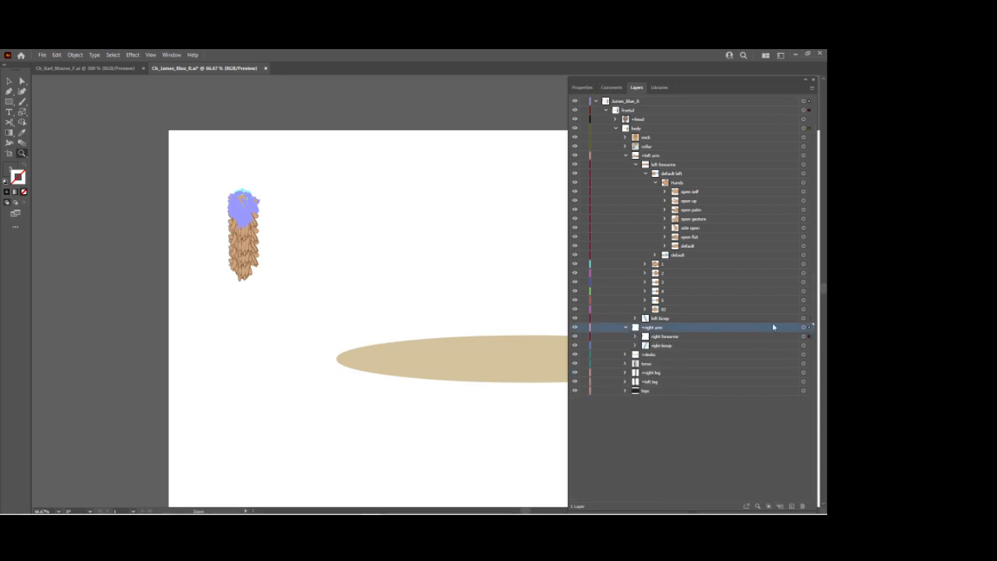
pyautogui.click(637, 336)
pyautogui.click(667, 373)
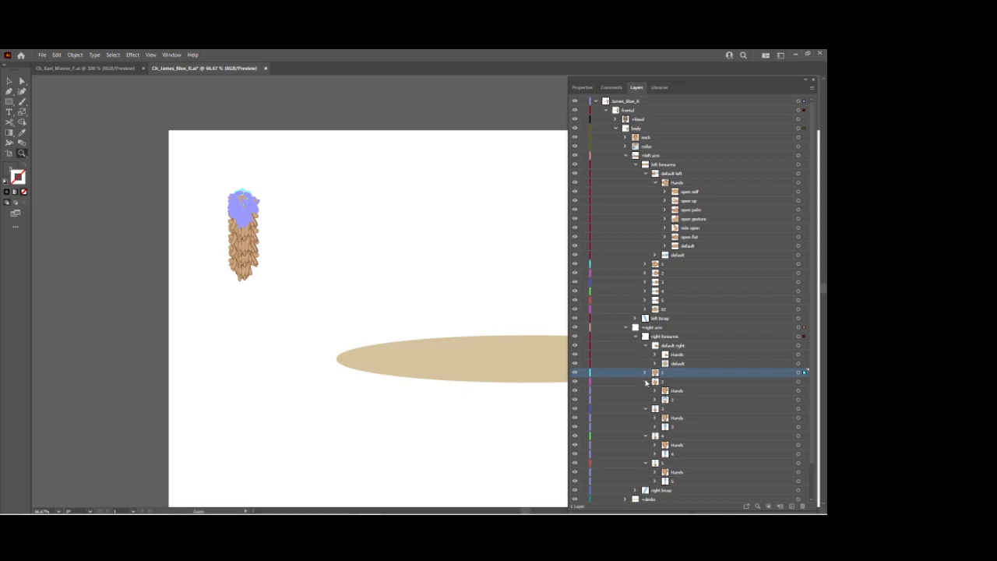
pyautogui.click(646, 382)
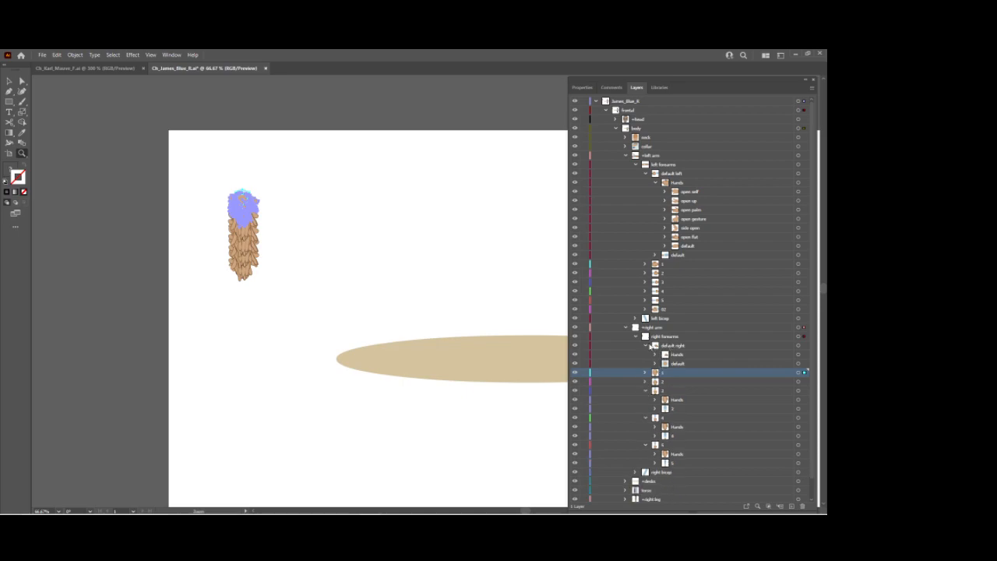
pyautogui.click(645, 345)
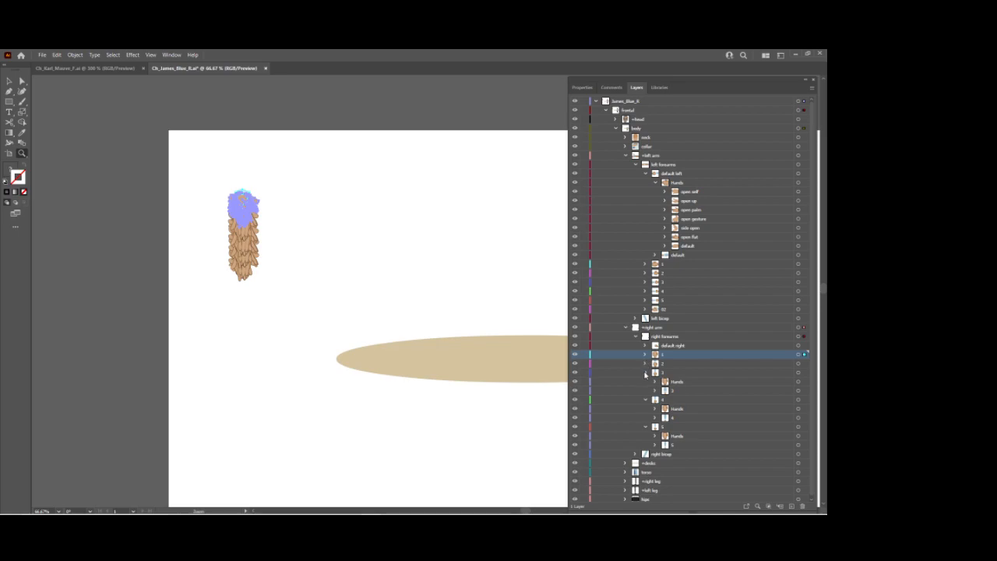
pyautogui.click(646, 373)
pyautogui.click(645, 382)
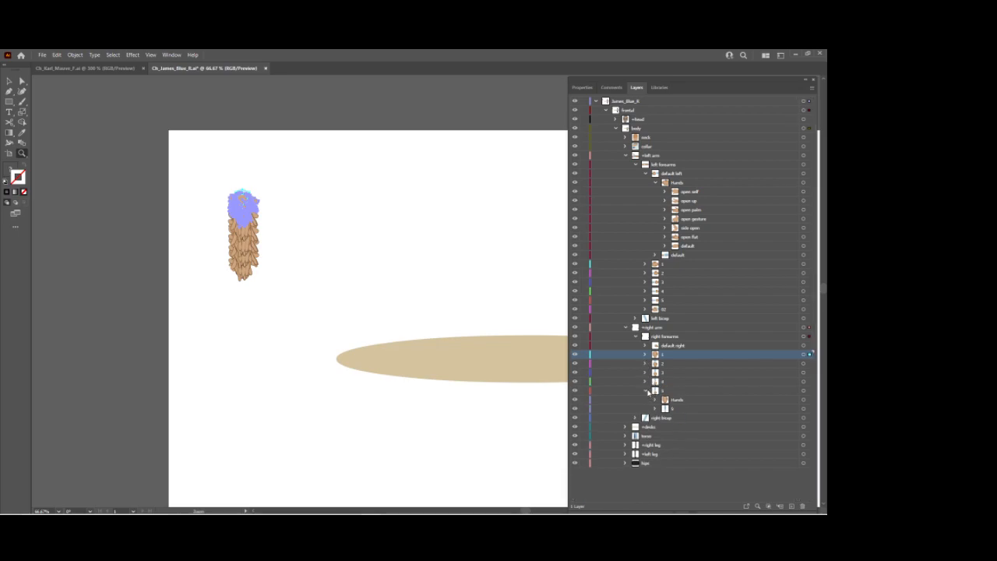
pyautogui.click(647, 391)
# Check the hand sublayers inside the default right forearm layer and collapse it again
pyautogui.click(644, 345)
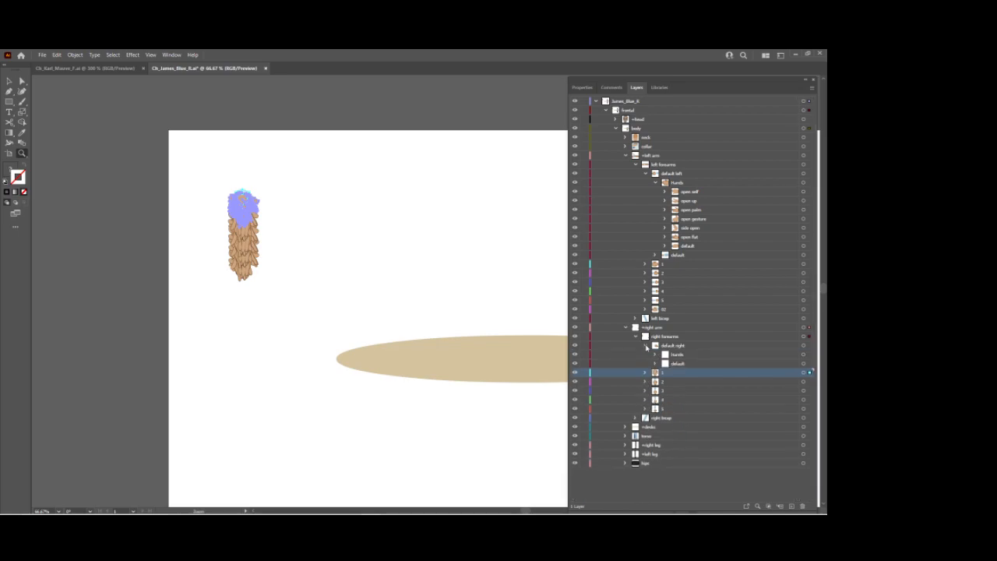
pyautogui.click(655, 355)
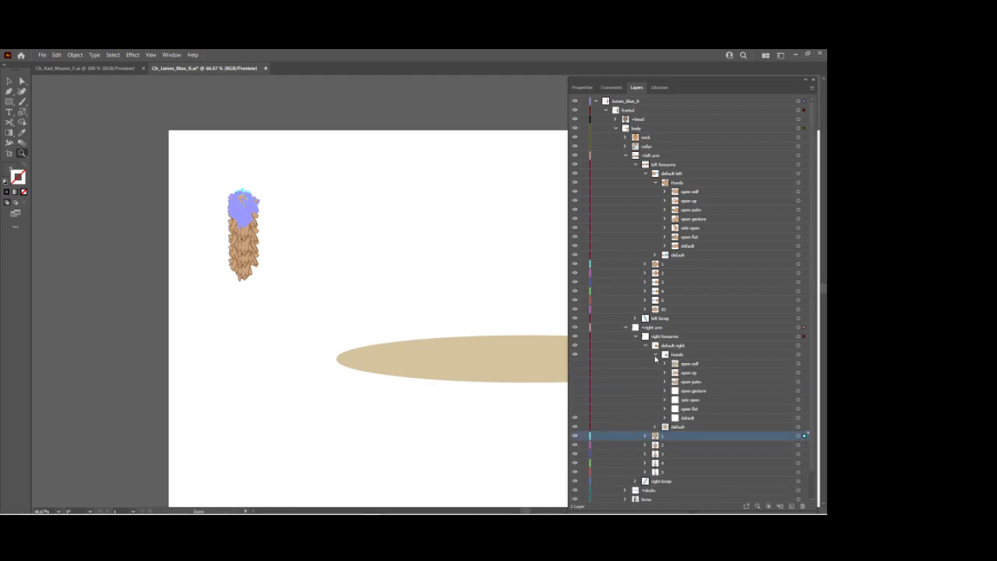
pyautogui.click(655, 355)
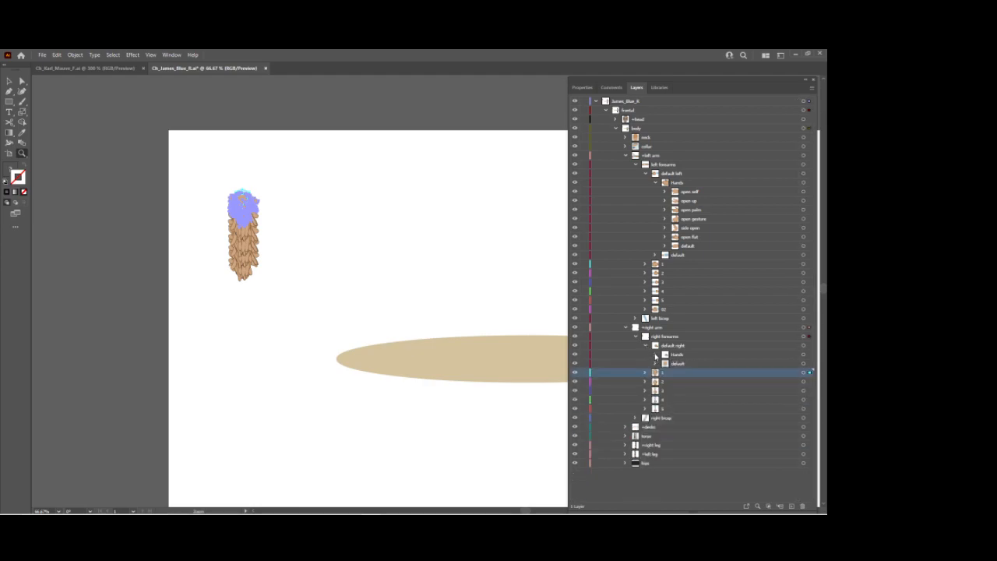
pyautogui.click(646, 346)
# Select the whole stack of right forearms 1 to 5 and move it onto the character's right elbow
pyautogui.moveTo(491, 274); pyautogui.dragTo(334, 269)
pyautogui.click(8, 82)
pyautogui.moveTo(48, 166); pyautogui.dragTo(133, 281)
pyautogui.moveTo(92, 193); pyautogui.dragTo(433, 326)
pyautogui.press('z')
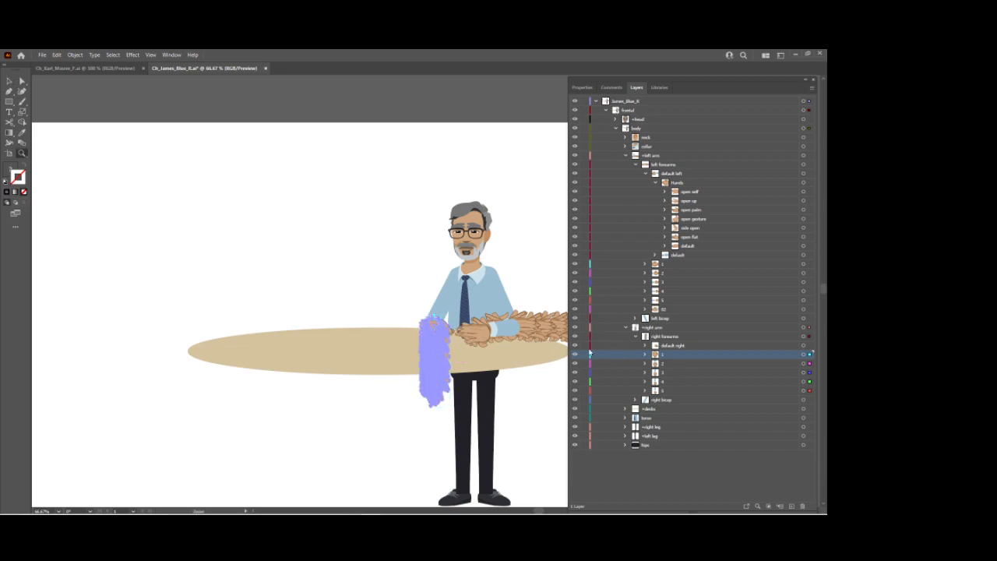
pyautogui.click(445, 328)
pyautogui.click(459, 281)
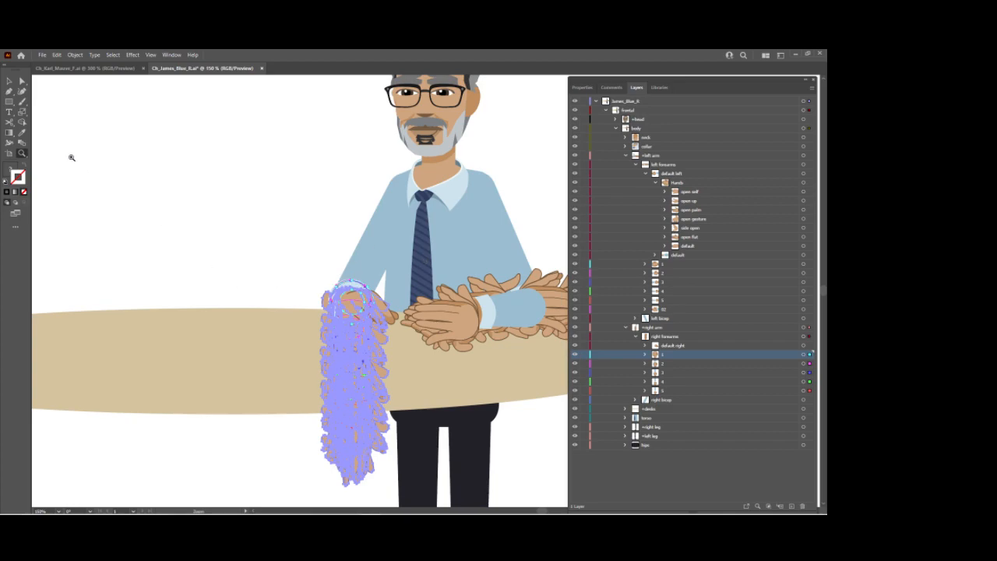
# Rotate the stacked right forearms until they lie horizontally along the desk, pointing away from the body
pyautogui.click(24, 123)
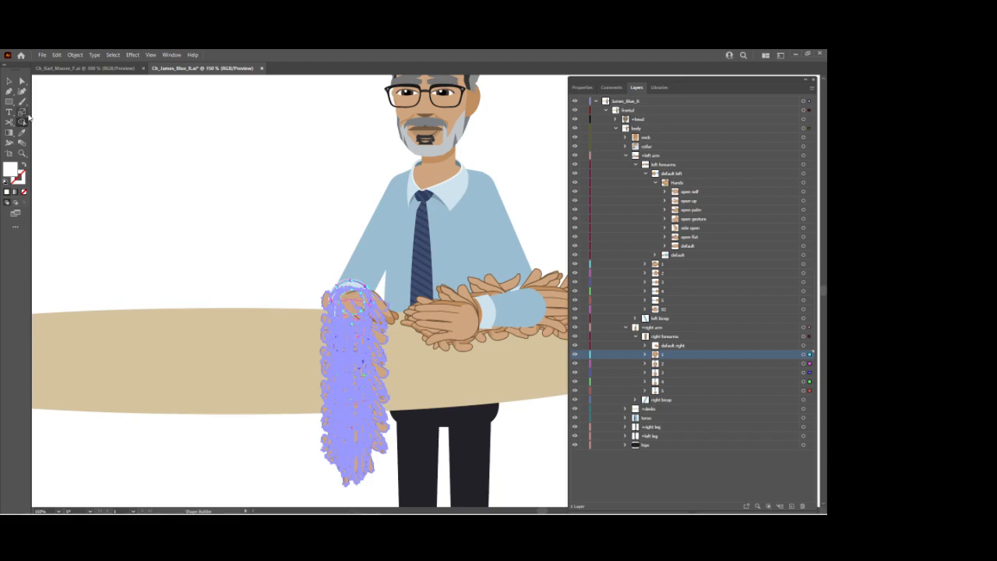
pyautogui.click(29, 117)
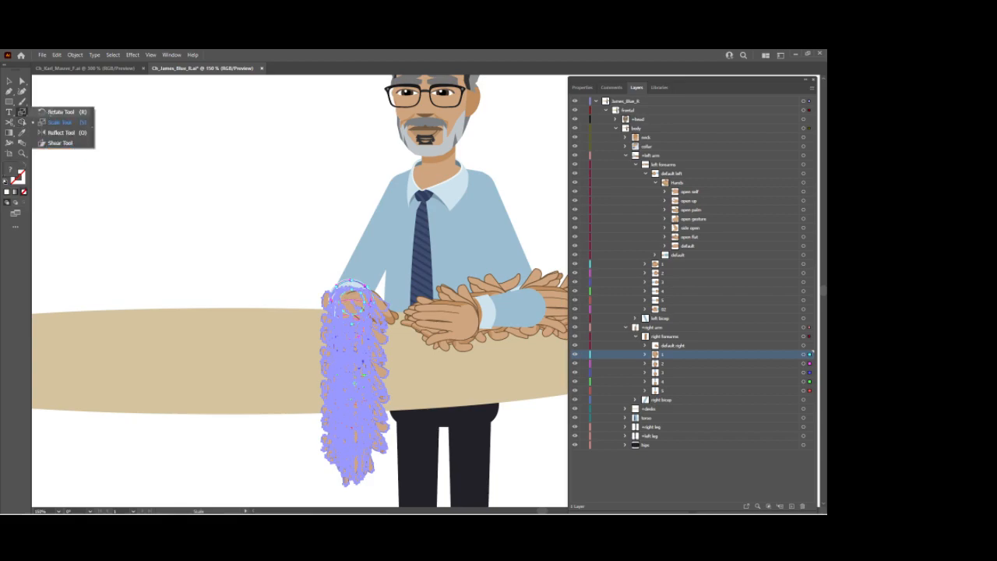
pyautogui.click(54, 112)
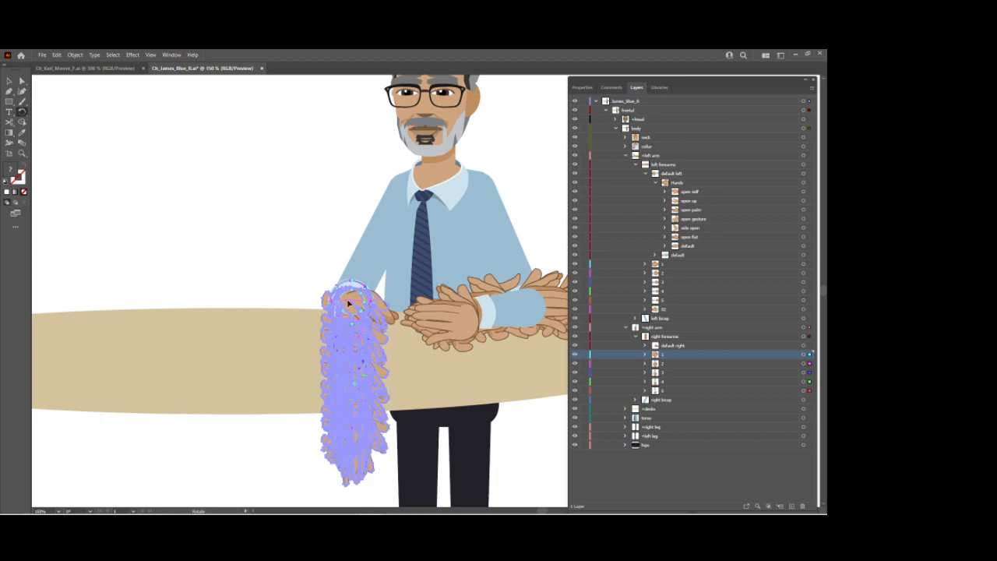
pyautogui.moveTo(349, 456); pyautogui.dragTo(166, 296)
pyautogui.click(645, 356)
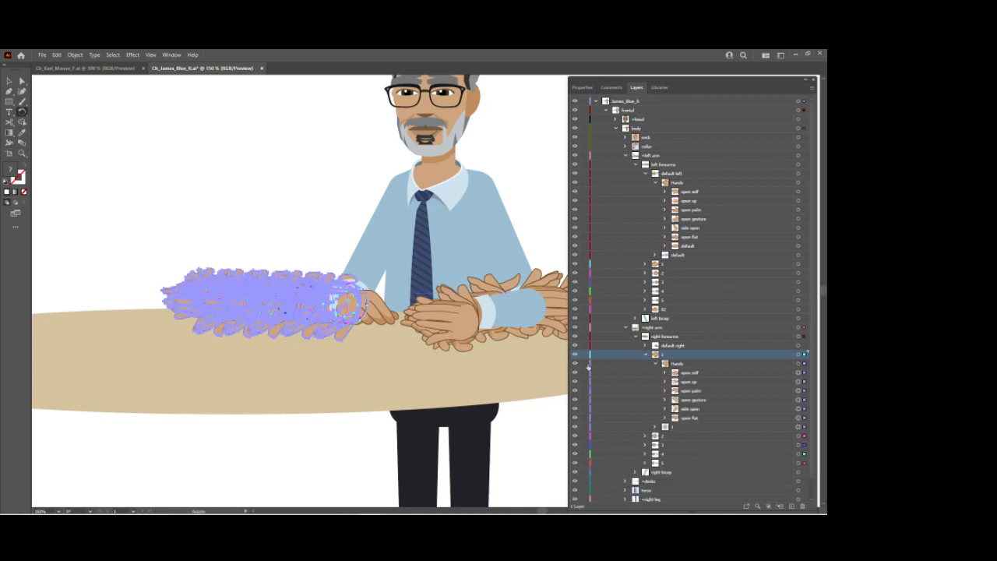
pyautogui.click(646, 356)
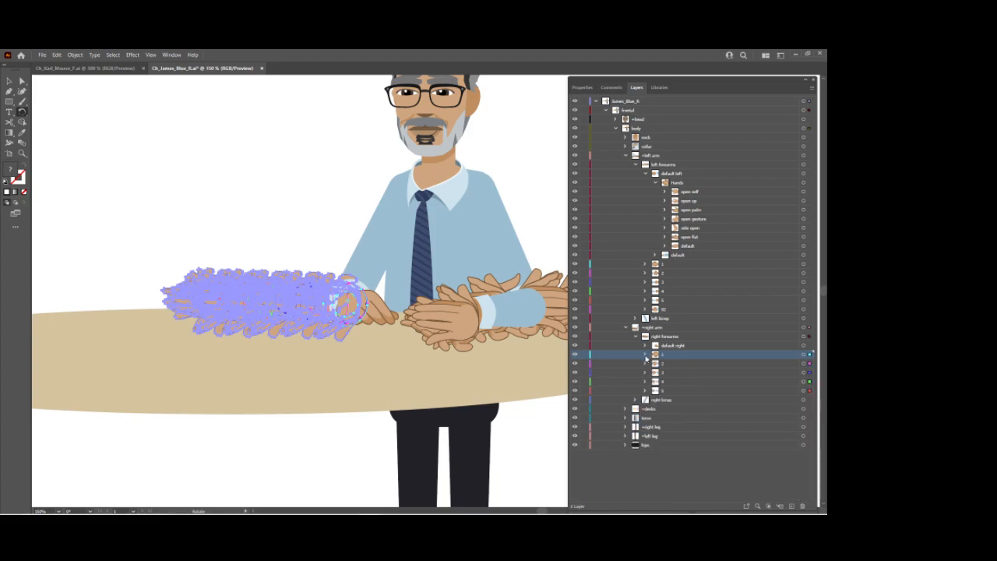
# Isolate right forearm 5 with only its open flat hand to check its orientation, and show forearms 1 to 4 again
pyautogui.click(574, 353)
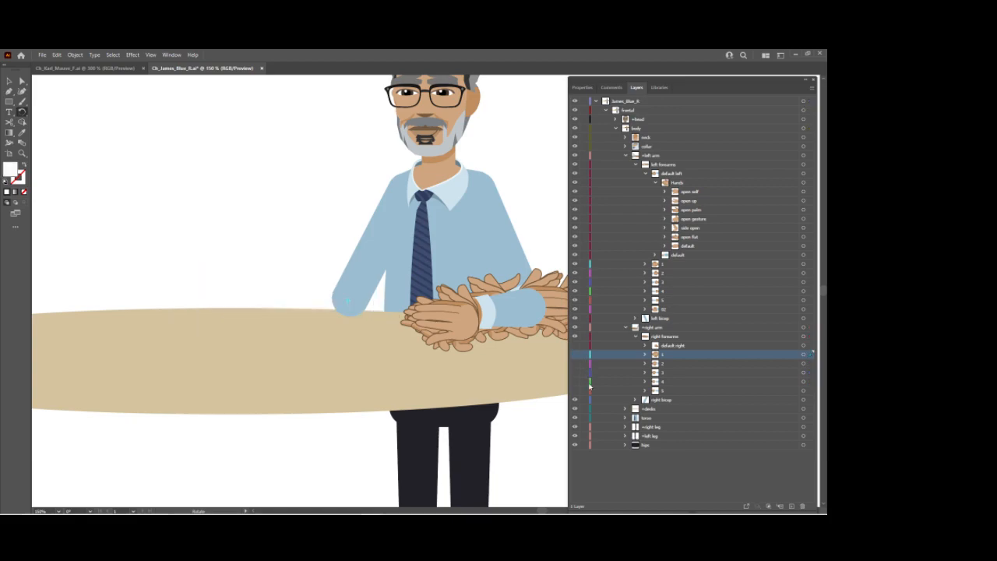
pyautogui.click(574, 391)
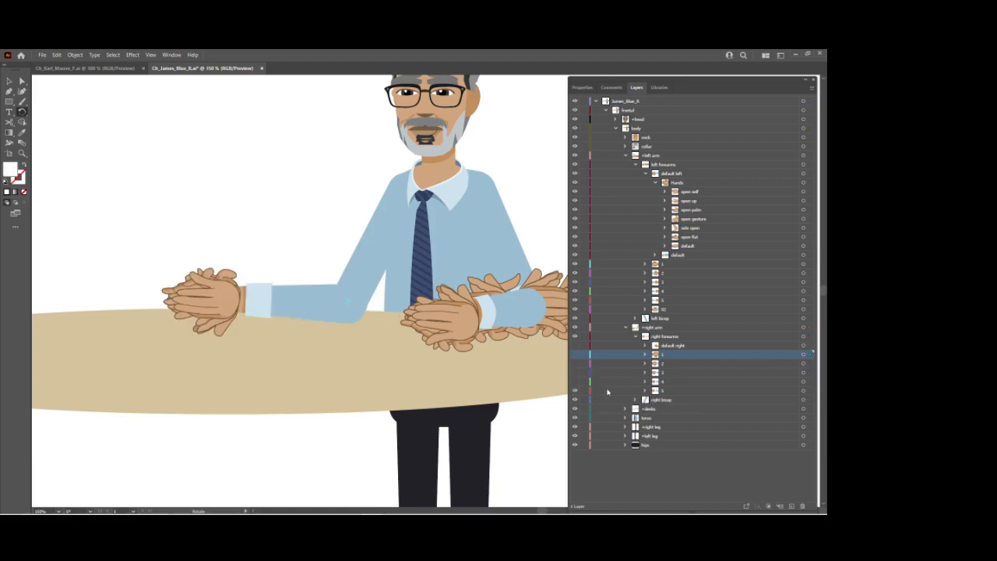
pyautogui.click(645, 391)
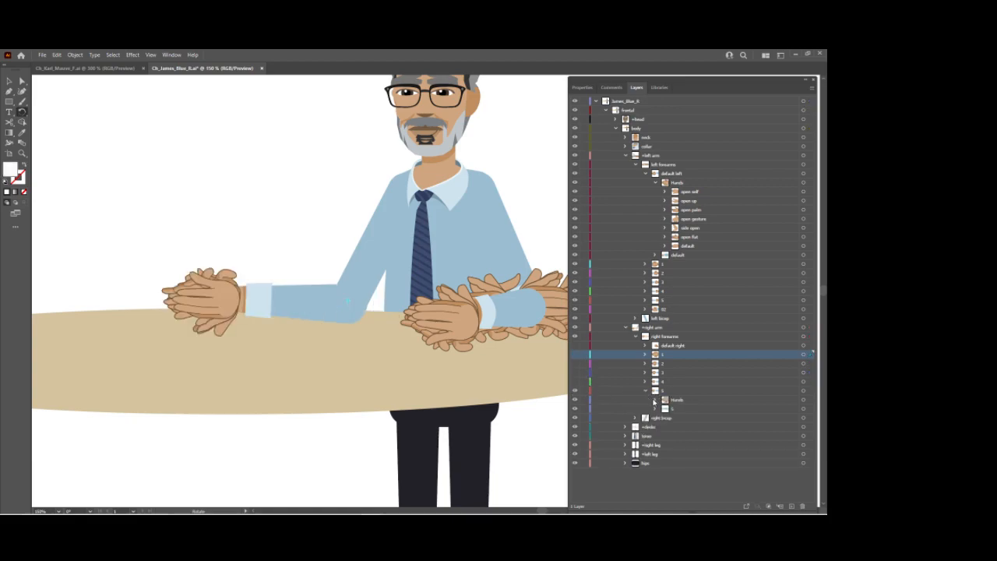
pyautogui.click(655, 400)
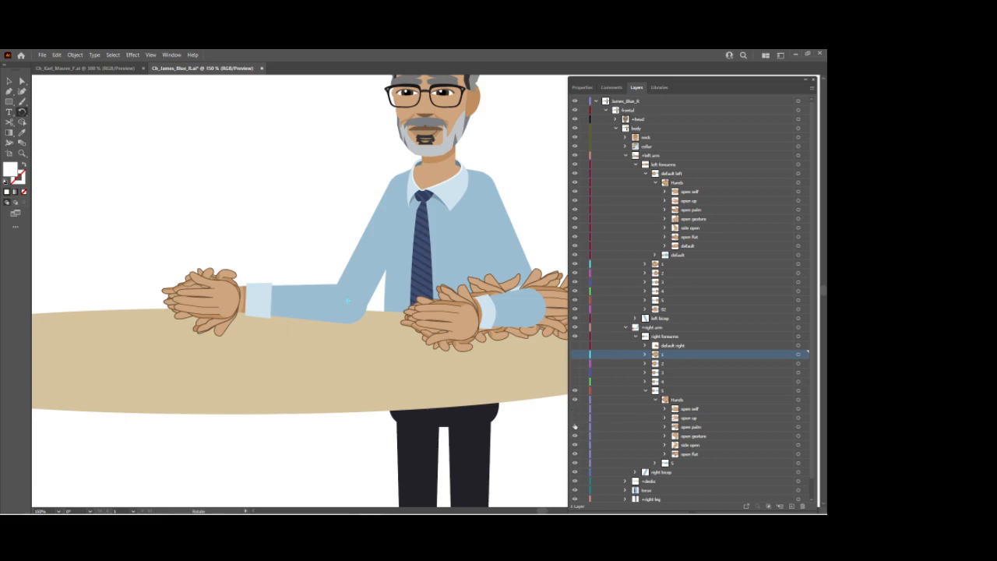
pyautogui.click(576, 451)
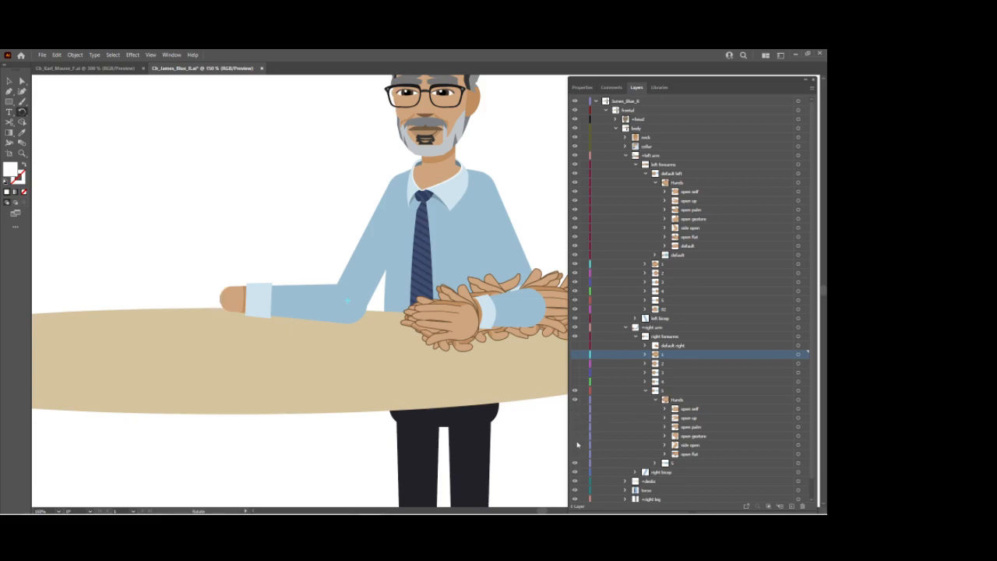
pyautogui.click(575, 454)
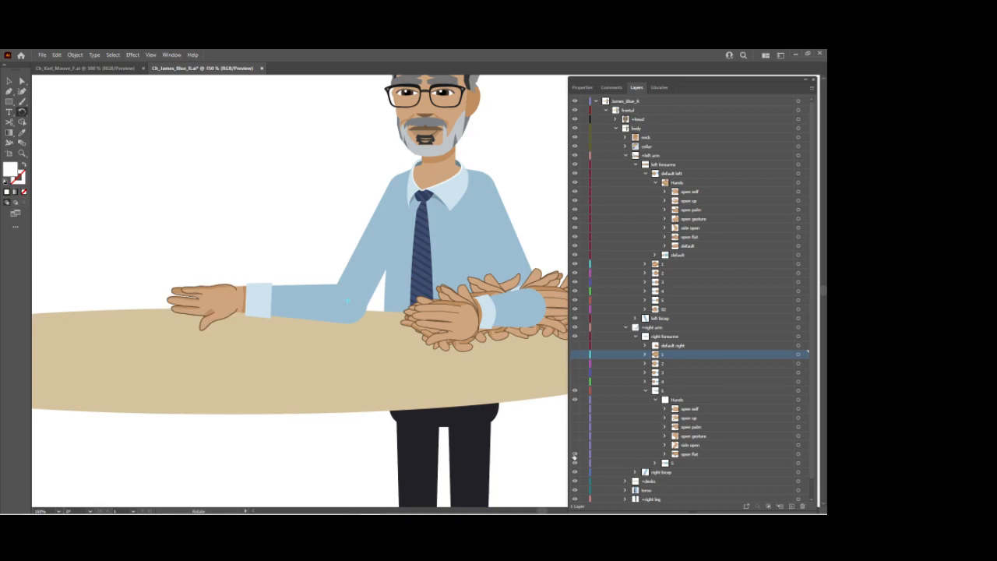
pyautogui.click(575, 453)
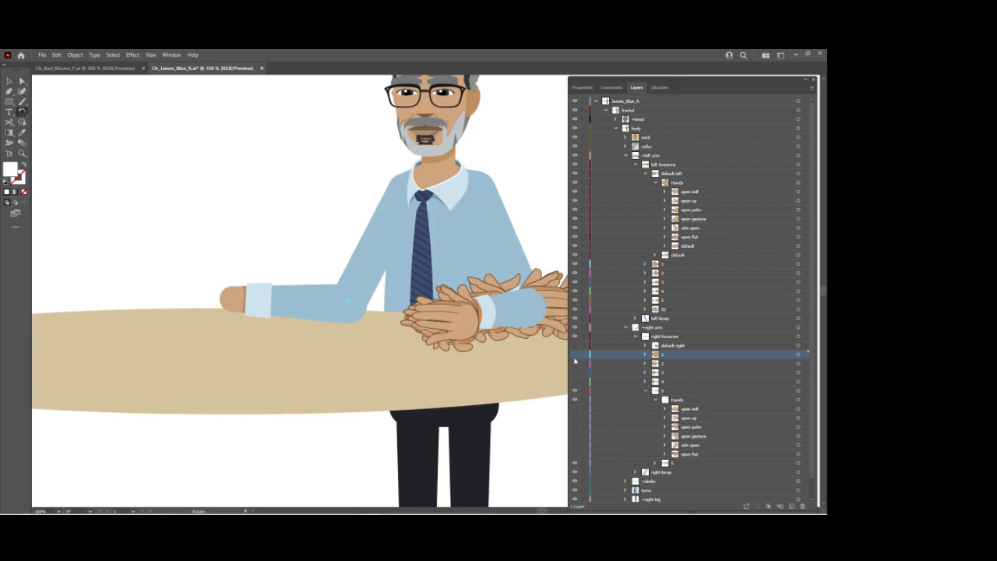
pyautogui.moveTo(576, 347); pyautogui.dragTo(575, 454)
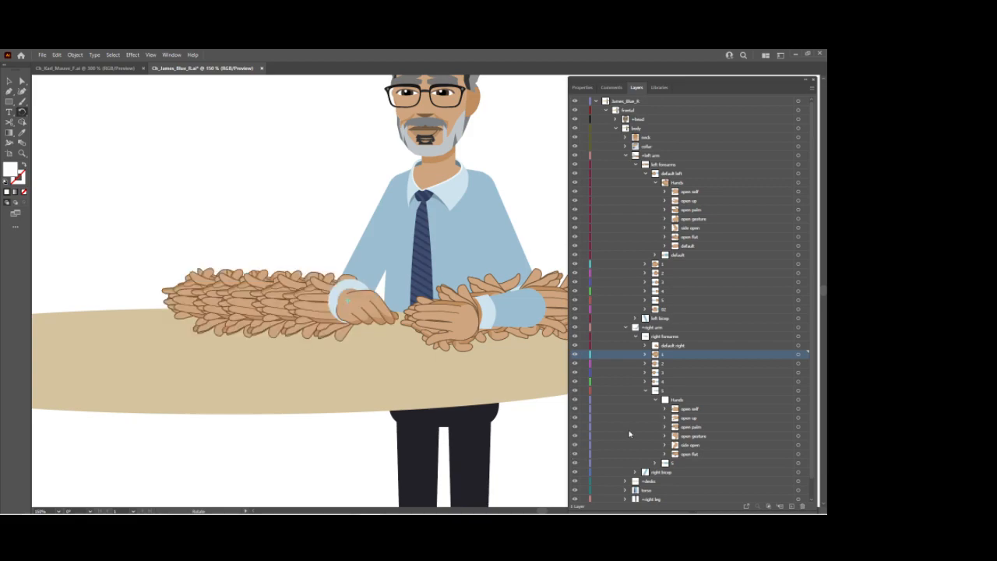
pyautogui.click(645, 390)
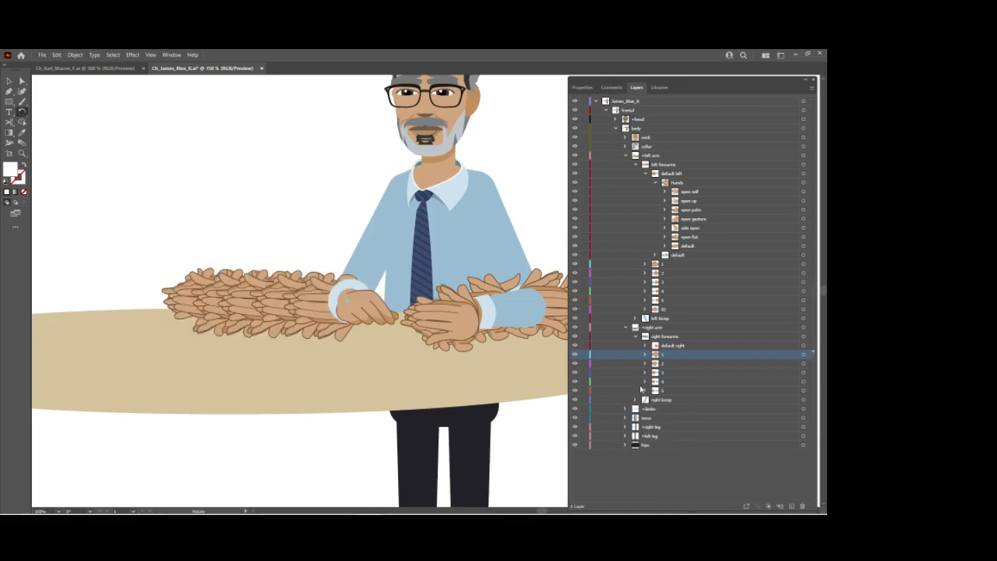
# Undo the layer visibility changes and the rotation of the stacked right forearms
pyautogui.hotkey('ctrl', 'z')
pyautogui.hotkey('ctrl', 'z')
pyautogui.hotkey('ctrl', 'z')
pyautogui.hotkey('ctrl', 'z')
pyautogui.hotkey('ctrl', 'z')
pyautogui.hotkey('ctrl', 'z')
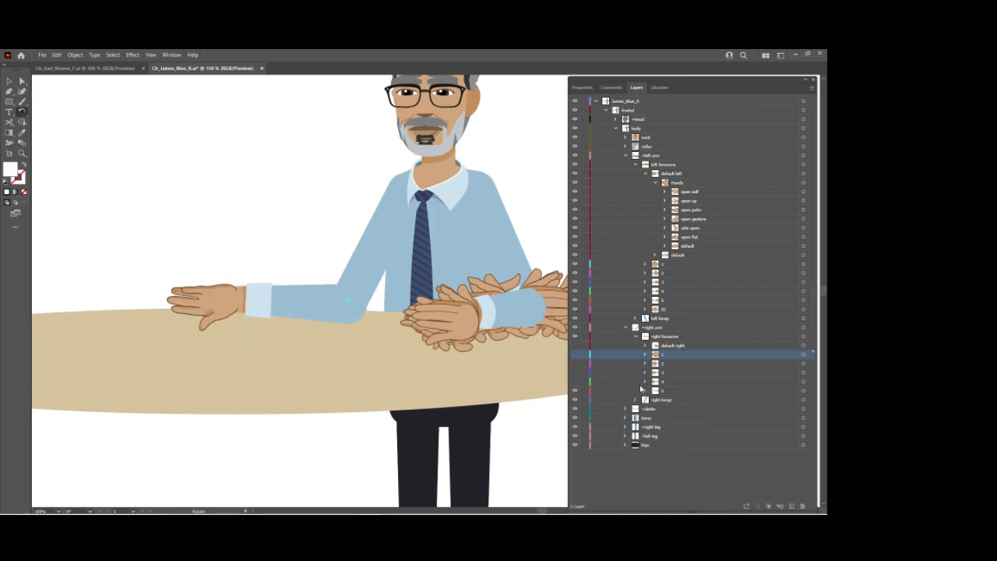
pyautogui.press('x')
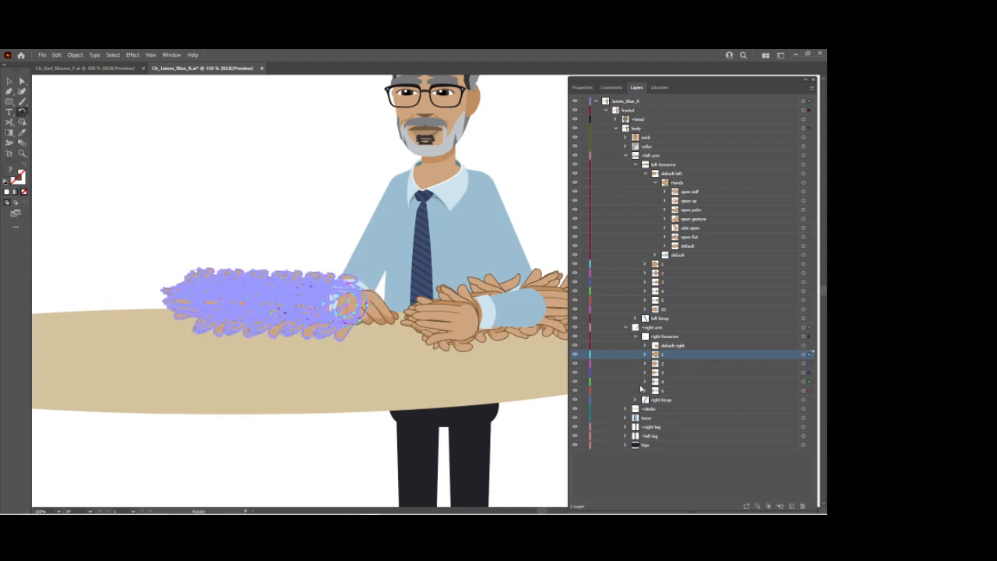
pyautogui.hotkey('ctrl', 'z')
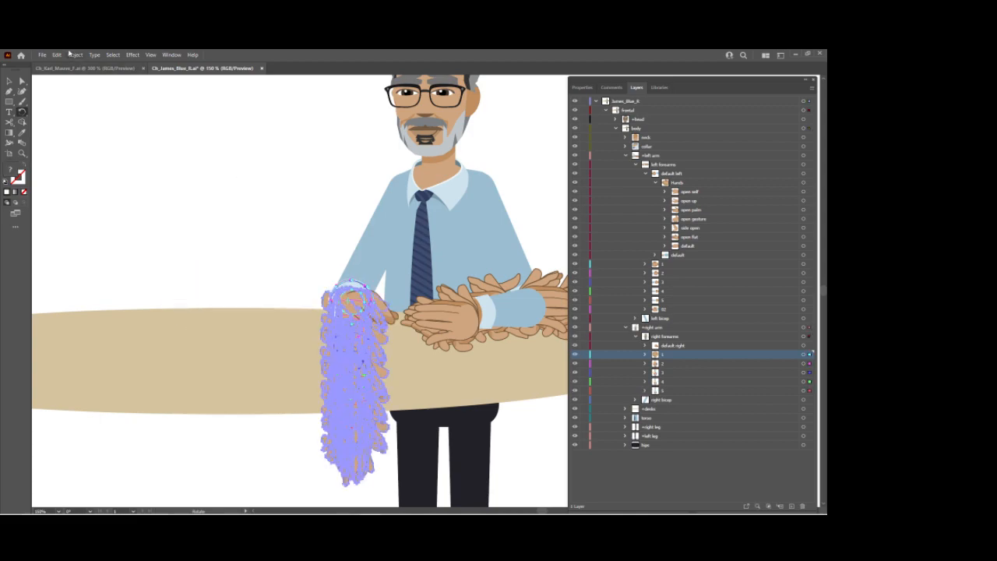
# Reflect the stacked right forearms across the vertical axis
pyautogui.click(76, 55)
pyautogui.moveTo(140, 64)
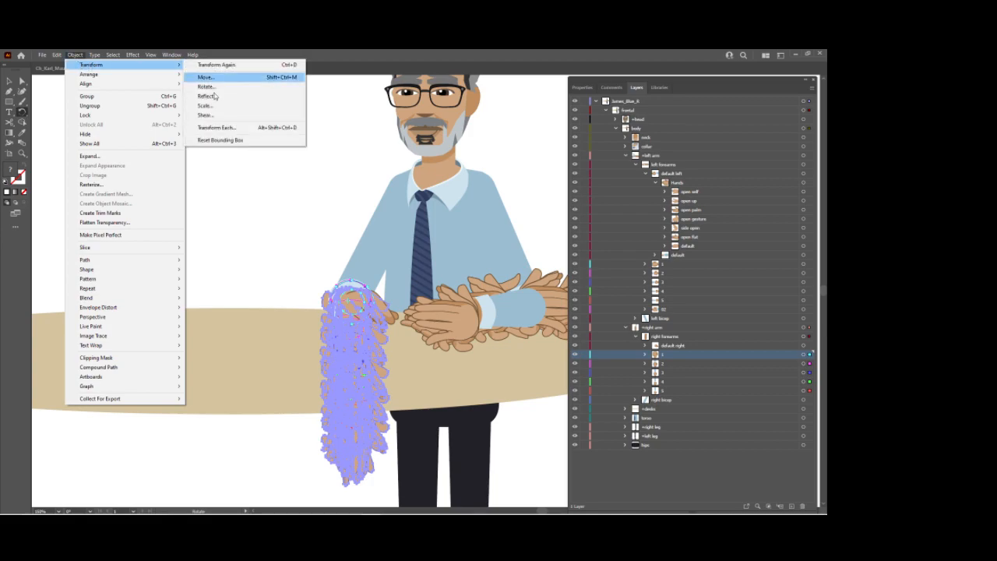
pyautogui.click(206, 96)
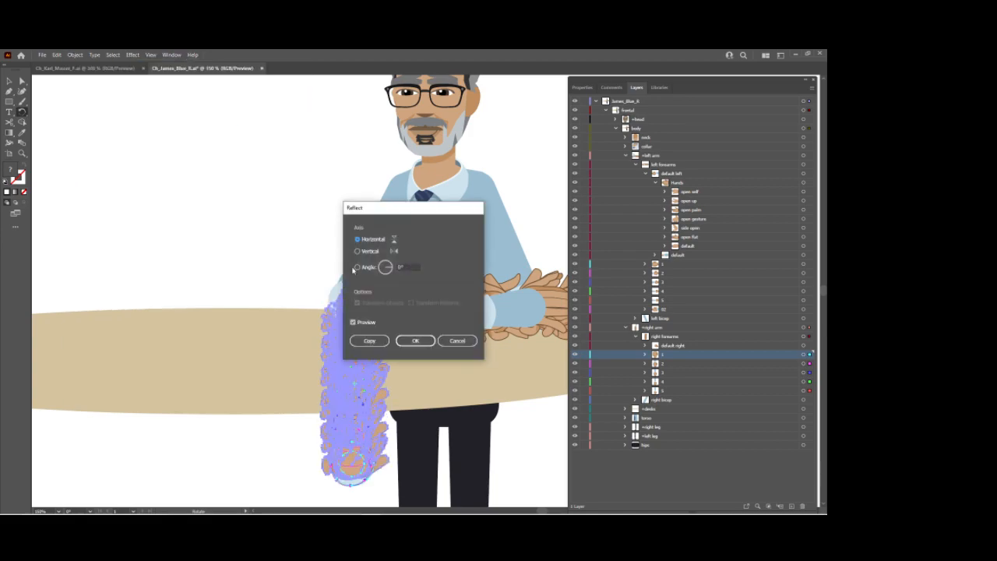
pyautogui.click(370, 252)
pyautogui.click(415, 341)
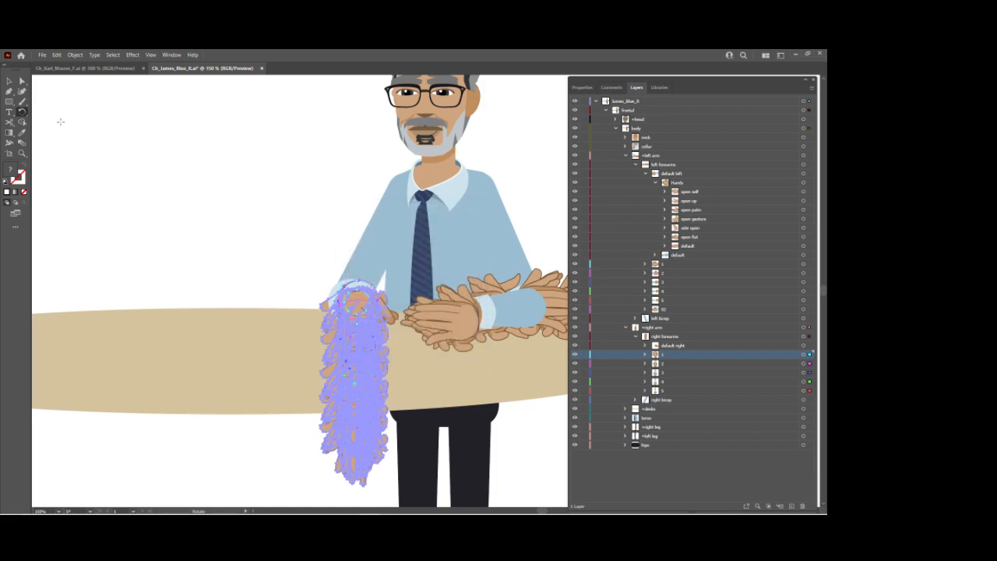
# Rotate the reflected right forearms stack until it lies horizontally above the desk, pointing outward, and save the file with the left arm group collapsed
pyautogui.moveTo(356, 440); pyautogui.dragTo(215, 307)
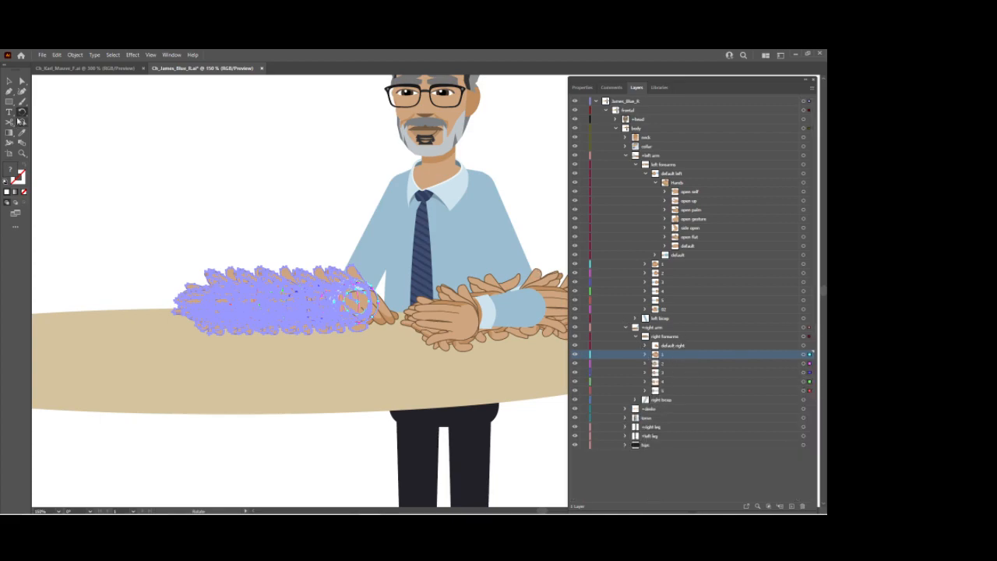
pyautogui.press('z')
pyautogui.keyDown('alt'); pyautogui.click(336, 208); pyautogui.keyUp('alt')
pyautogui.moveTo(356, 211); pyautogui.dragTo(216, 211)
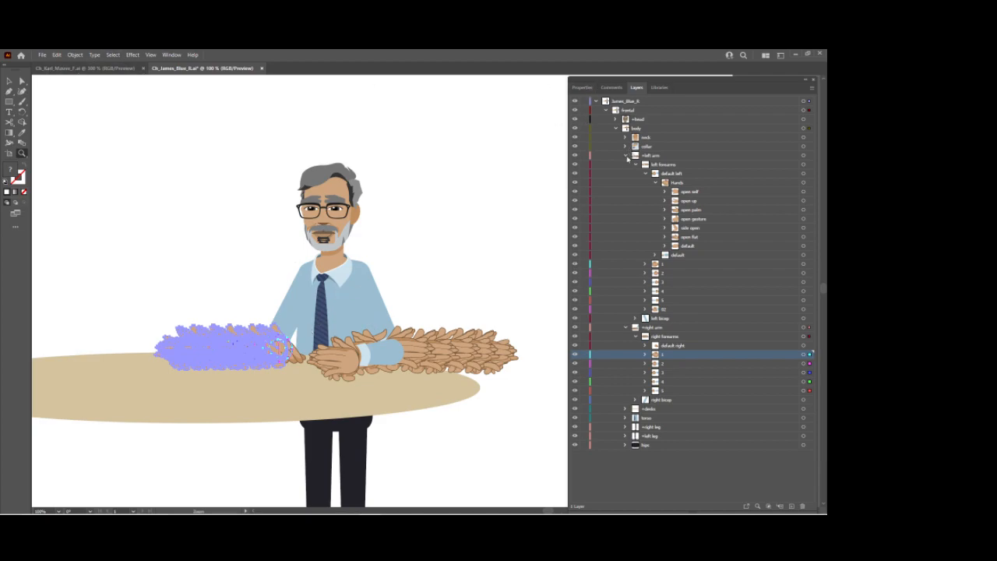
pyautogui.click(626, 157)
pyautogui.click(616, 128)
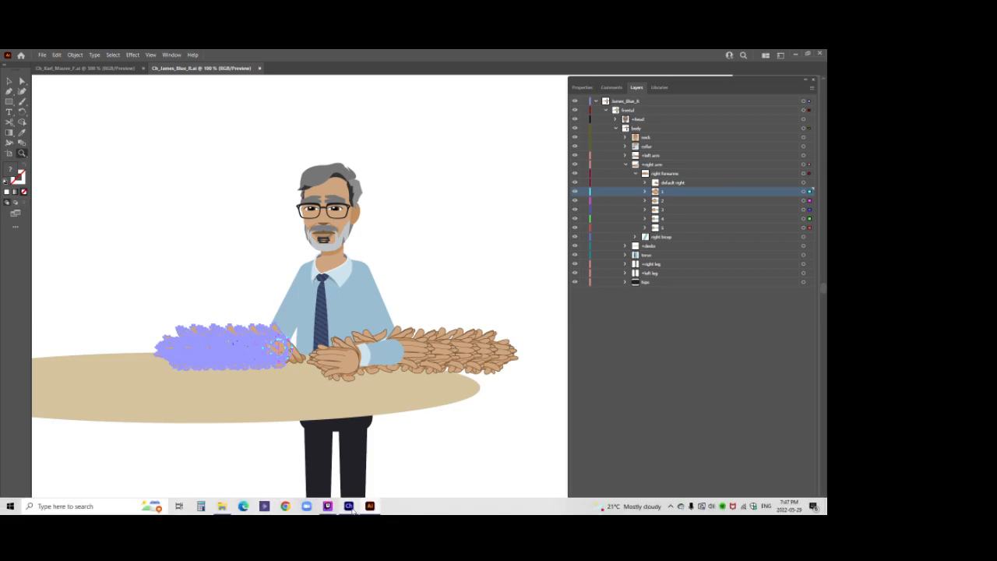
# Switch to Character Animator and import the Ch_James_Blue_R artwork from the DLF Feedback folder
pyautogui.click(348, 506)
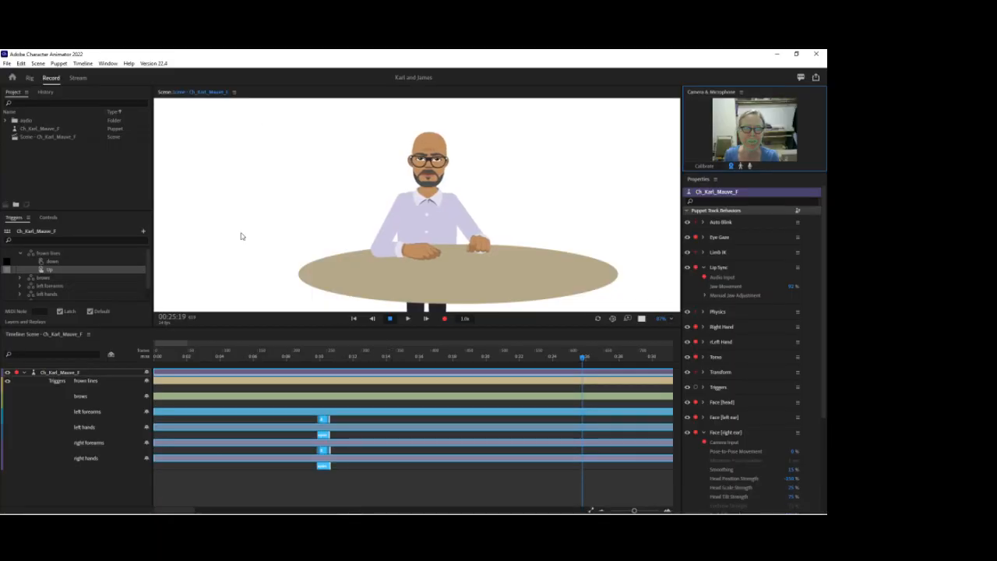
pyautogui.click(6, 63)
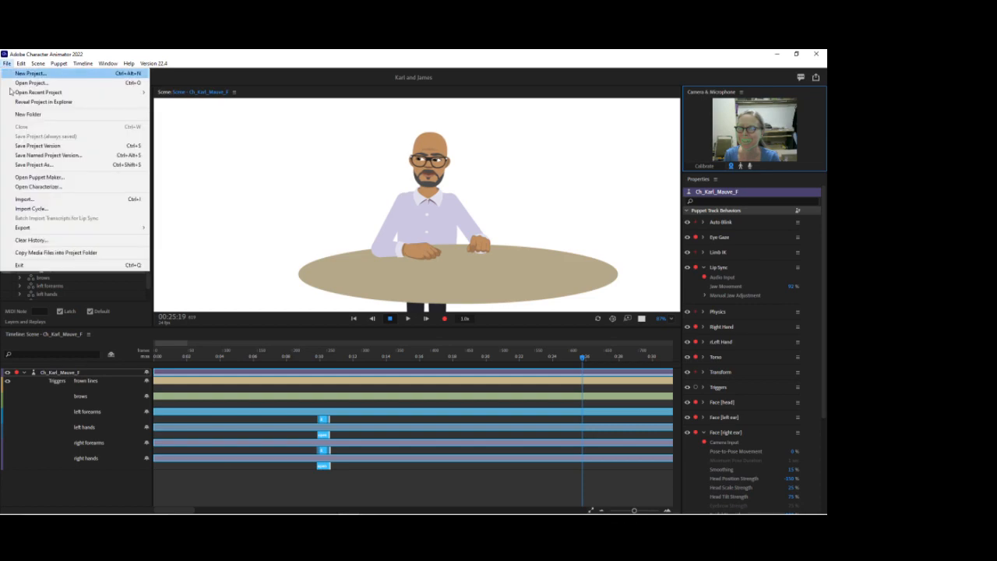
pyautogui.click(22, 199)
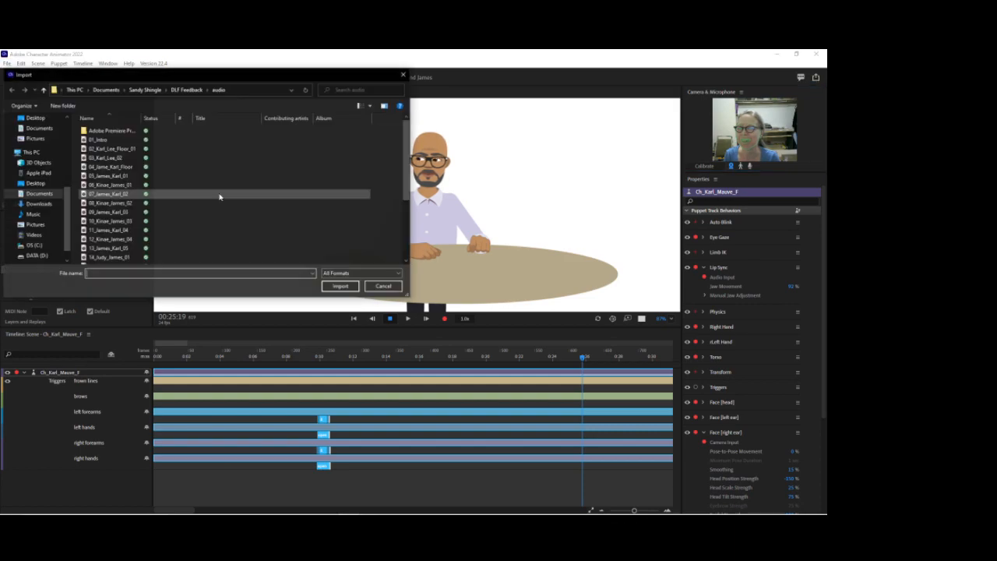
pyautogui.click(178, 90)
pyautogui.scroll(3, 112, 207)
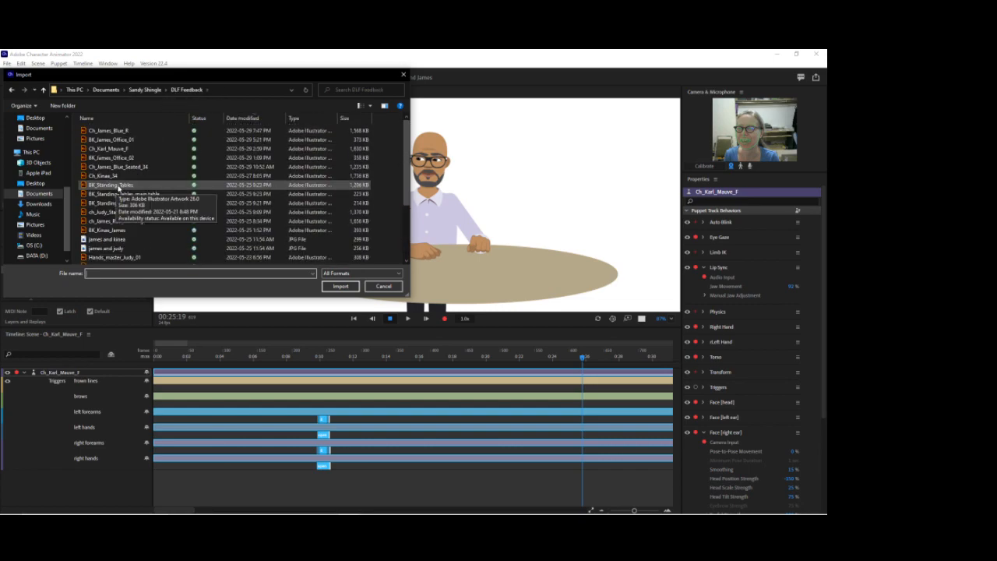
pyautogui.click(109, 130)
pyautogui.click(340, 286)
# Open the Ch_James_Blue_R puppet for rigging
pyautogui.click(30, 78)
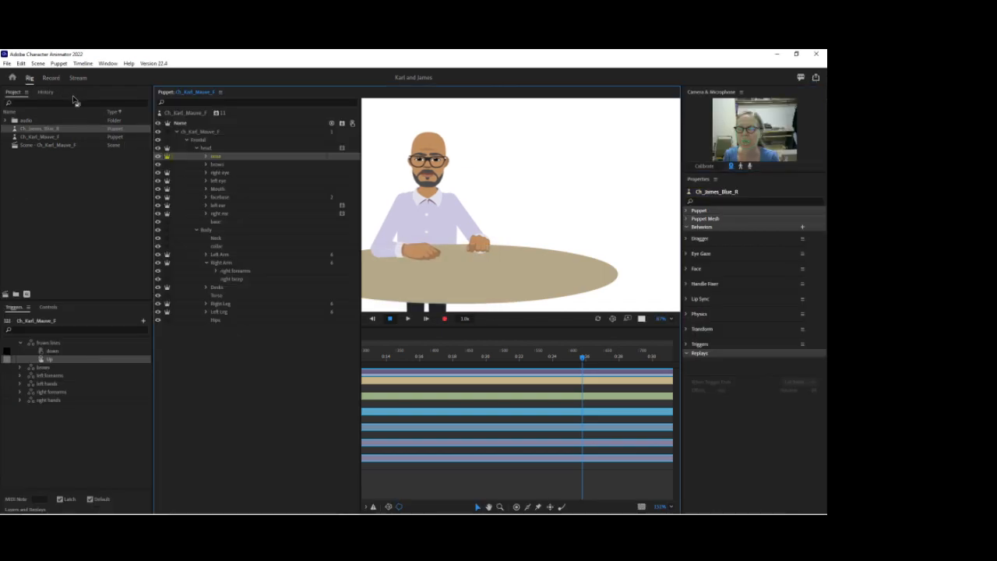
pyautogui.doubleClick(41, 128)
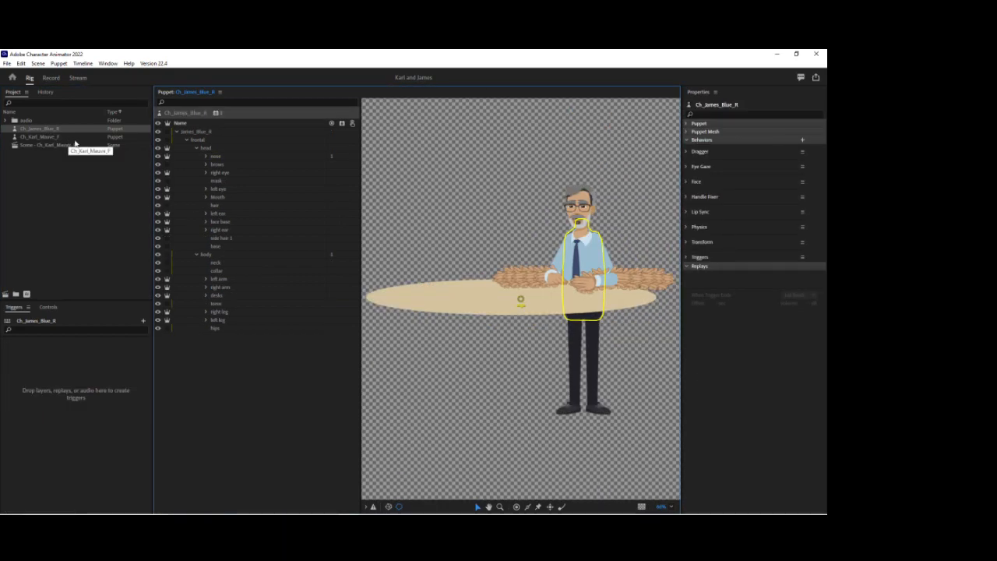
pyautogui.moveTo(552, 268); pyautogui.dragTo(444, 266)
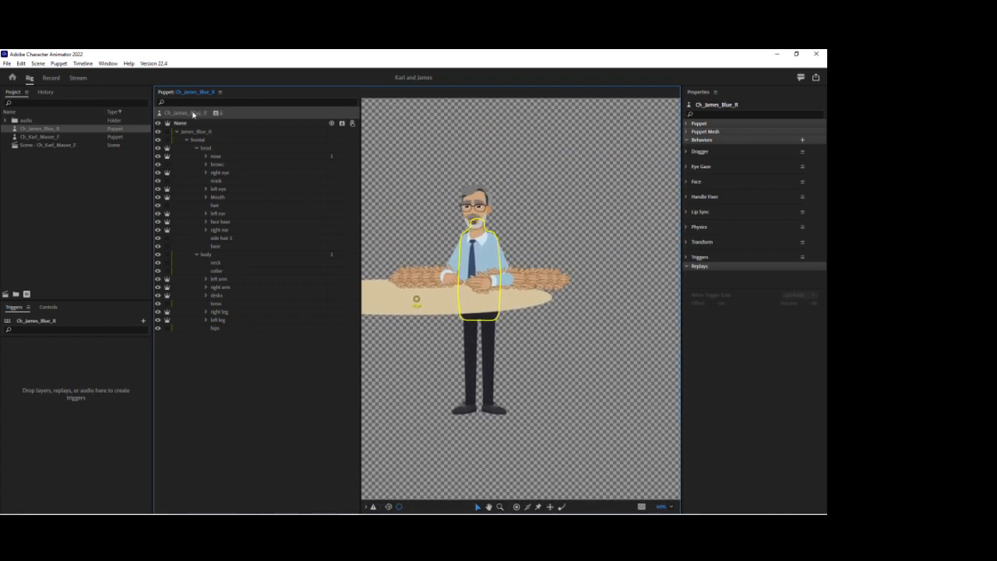
# Rename the puppet's Dragger behavior to Right Hand
pyautogui.click(687, 152)
pyautogui.click(803, 152)
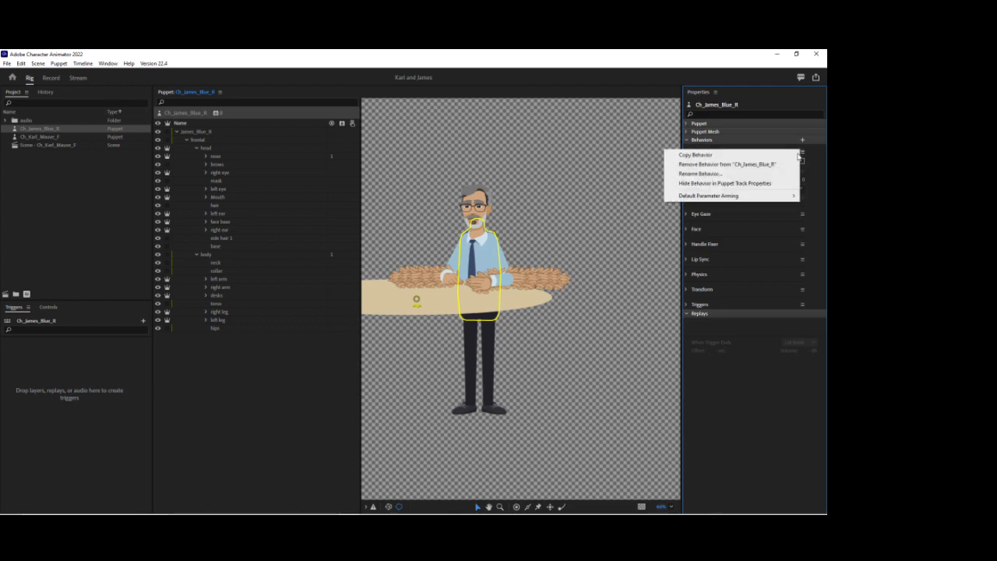
pyautogui.click(719, 177)
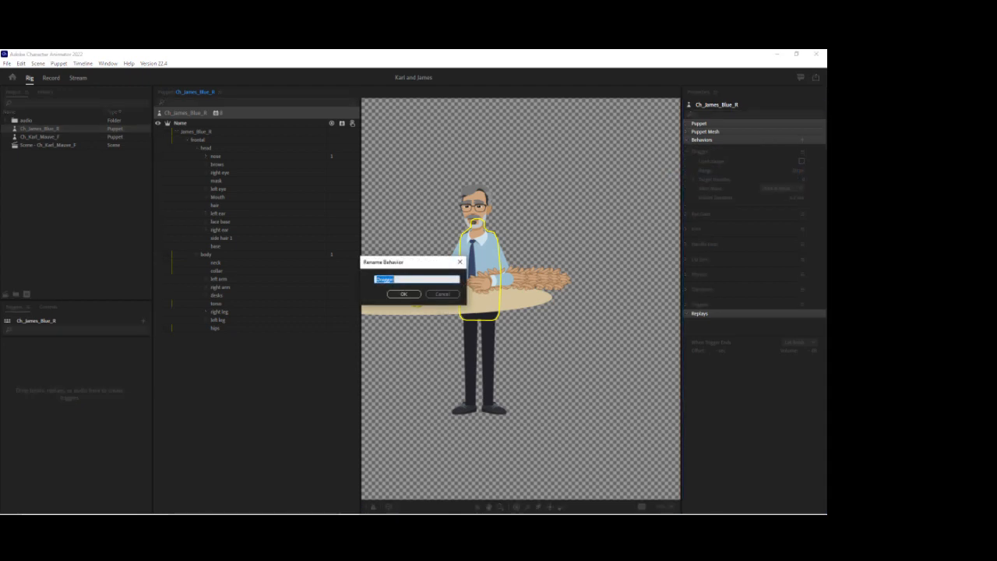
pyautogui.write('Right Hand')
pyautogui.press('Return')
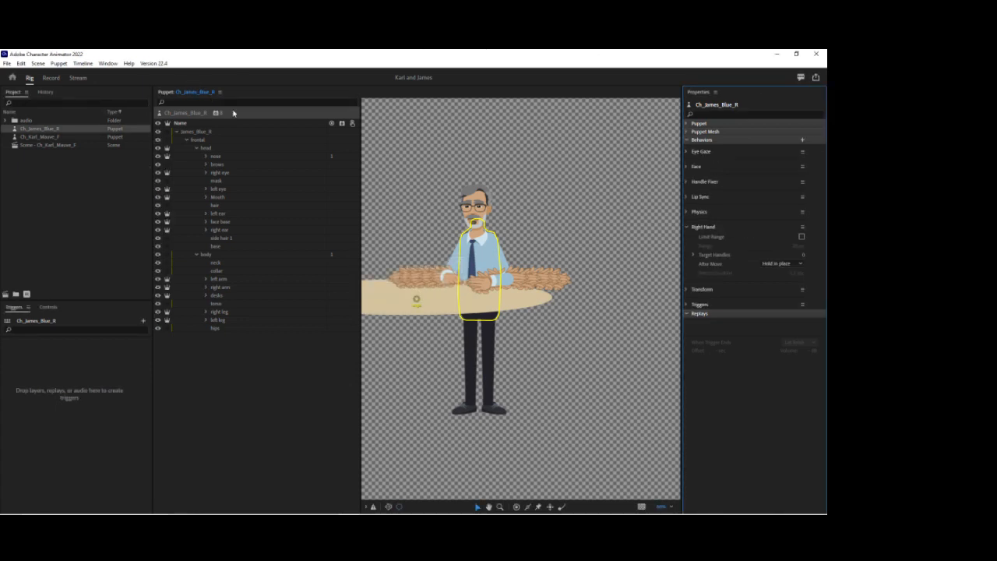
# Add a second Dragger behavior to the puppet and rename it rLeft Hand
pyautogui.click(216, 113)
pyautogui.click(234, 154)
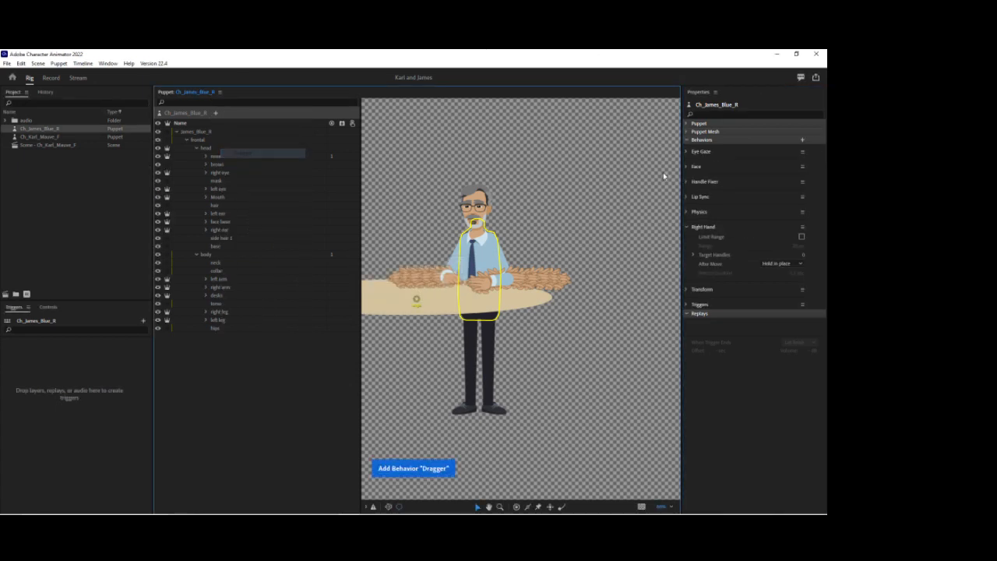
pyautogui.click(803, 153)
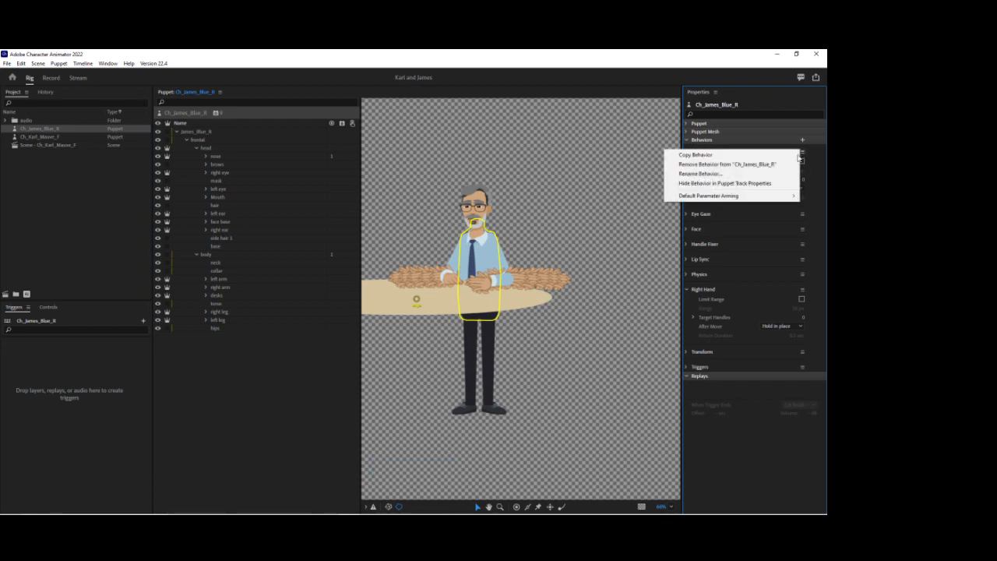
pyautogui.click(736, 174)
pyautogui.write('Left')
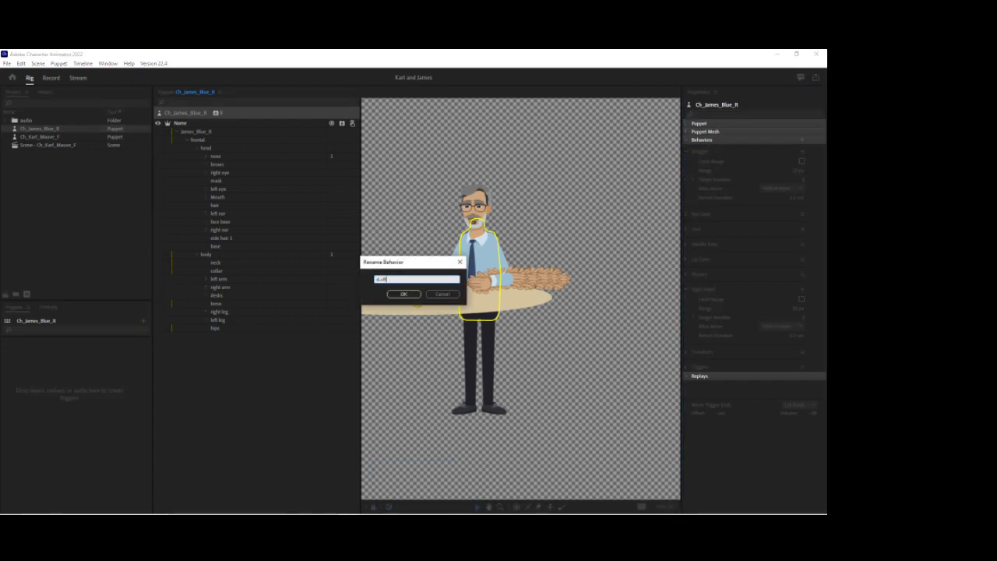
pyautogui.write(' Hand')
pyautogui.press('Return')
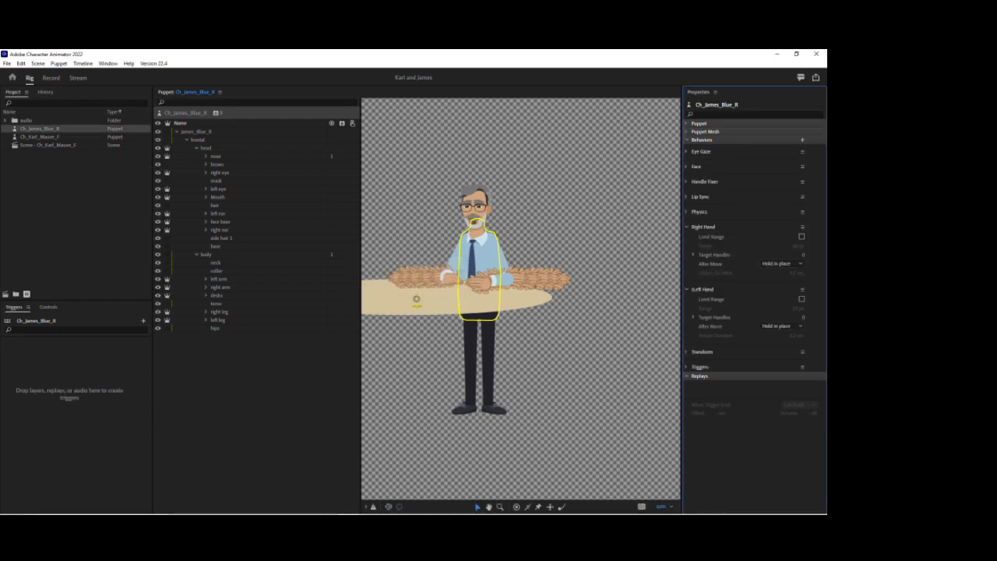
# Add the Limb IK and Auto Blink behaviors to the puppet and collapse their settings
pyautogui.click(216, 113)
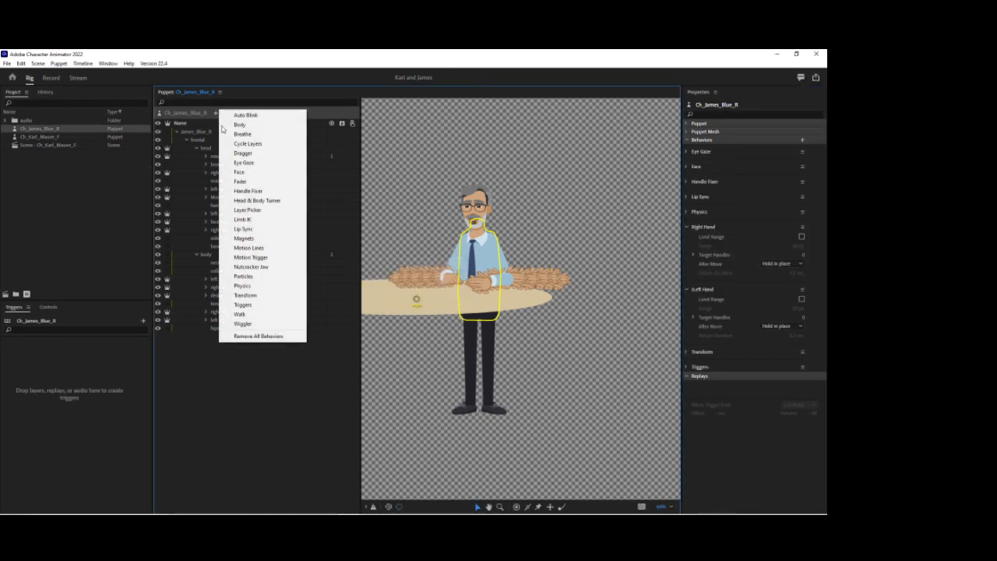
pyautogui.click(242, 220)
pyautogui.click(246, 114)
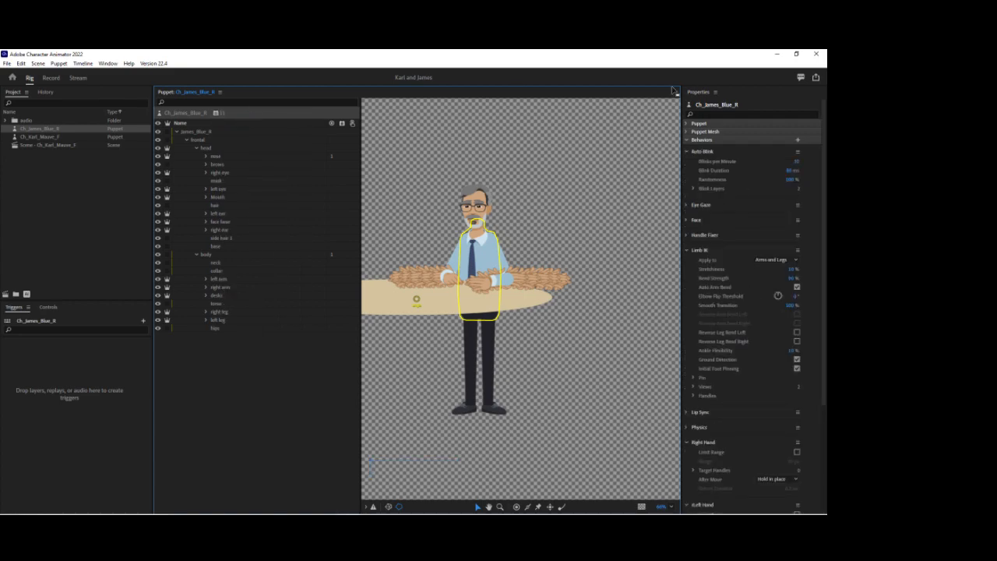
pyautogui.click(686, 250)
pyautogui.click(687, 151)
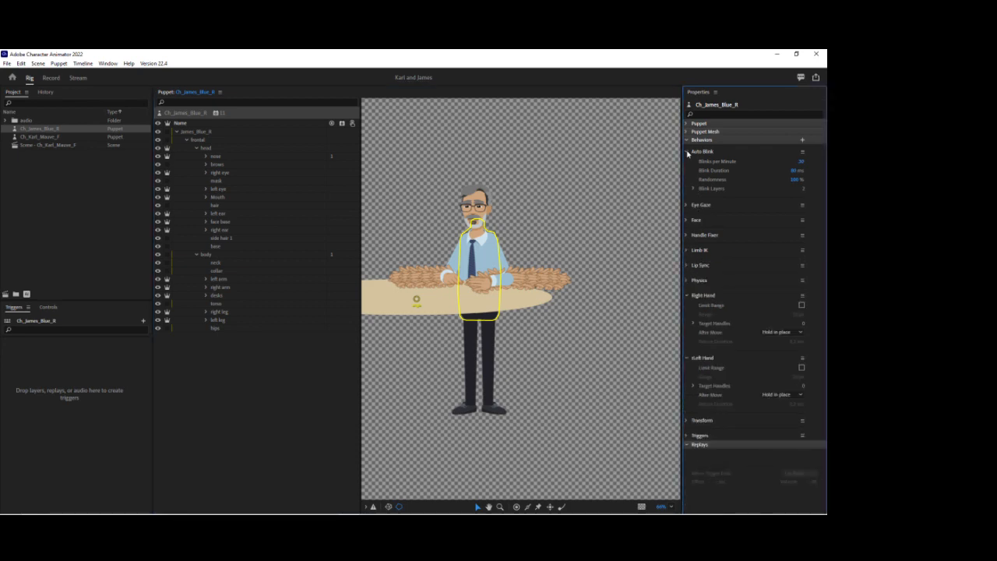
# Tag the frontal layer as Head and move its handle onto the lower middle of the torso
pyautogui.click(198, 141)
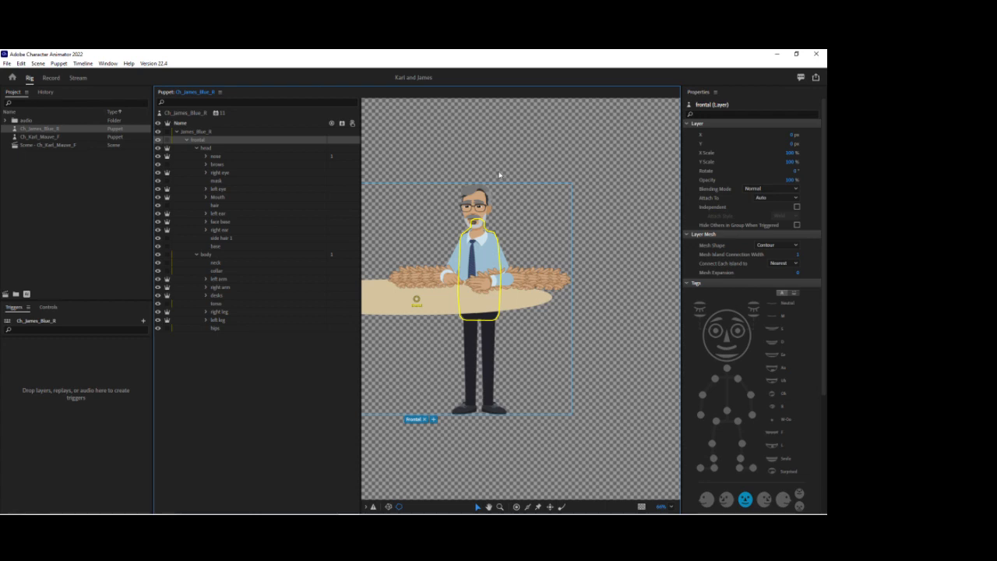
pyautogui.click(735, 313)
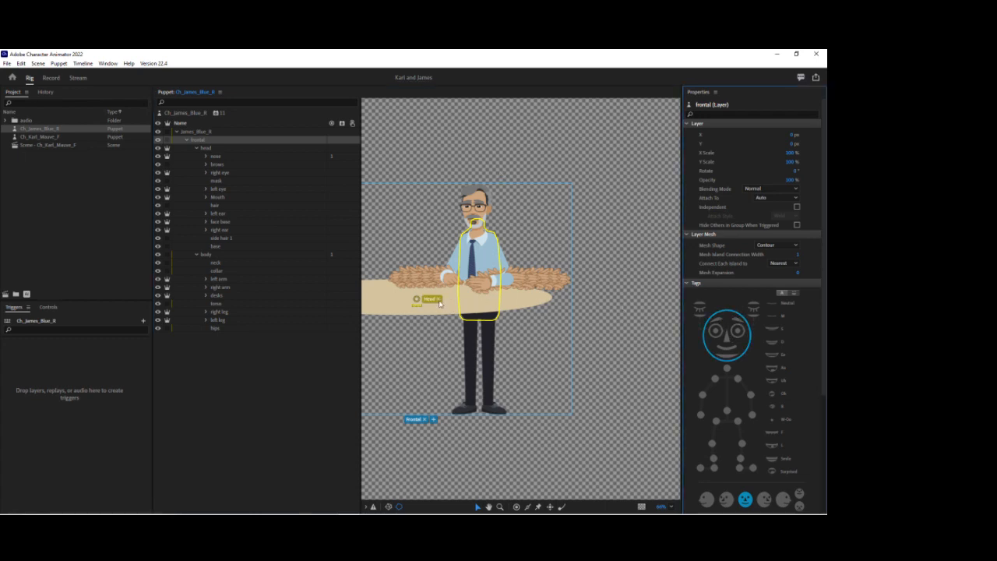
pyautogui.moveTo(416, 301); pyautogui.dragTo(479, 303)
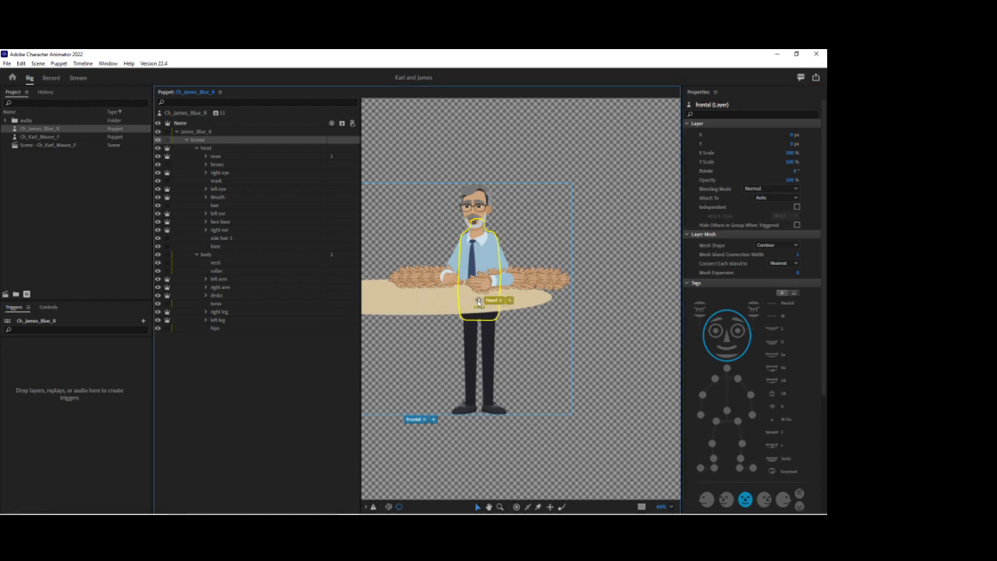
pyautogui.moveTo(478, 301); pyautogui.dragTo(478, 299)
pyautogui.click(479, 299)
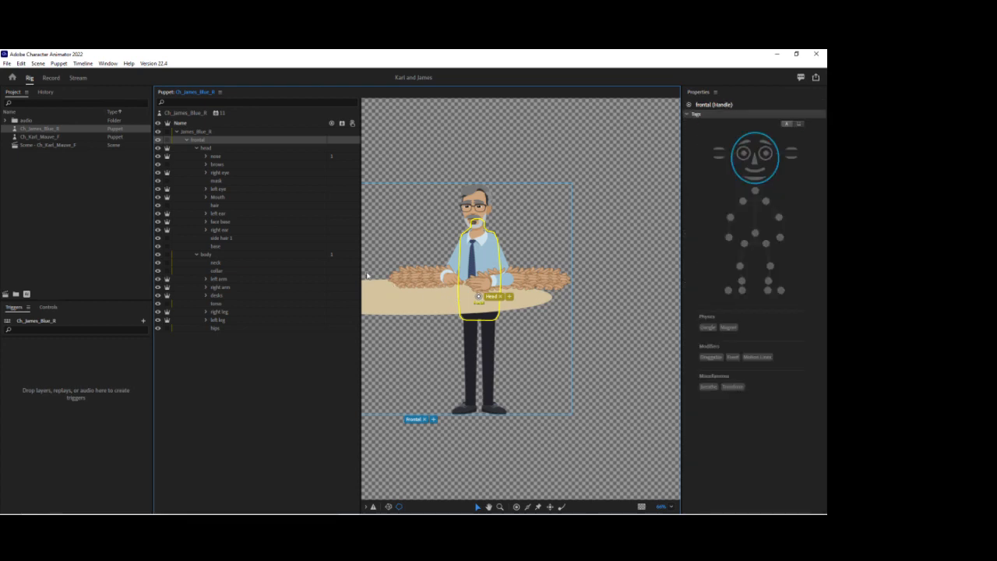
# Add the Face behavior to the head layer
pyautogui.click(235, 147)
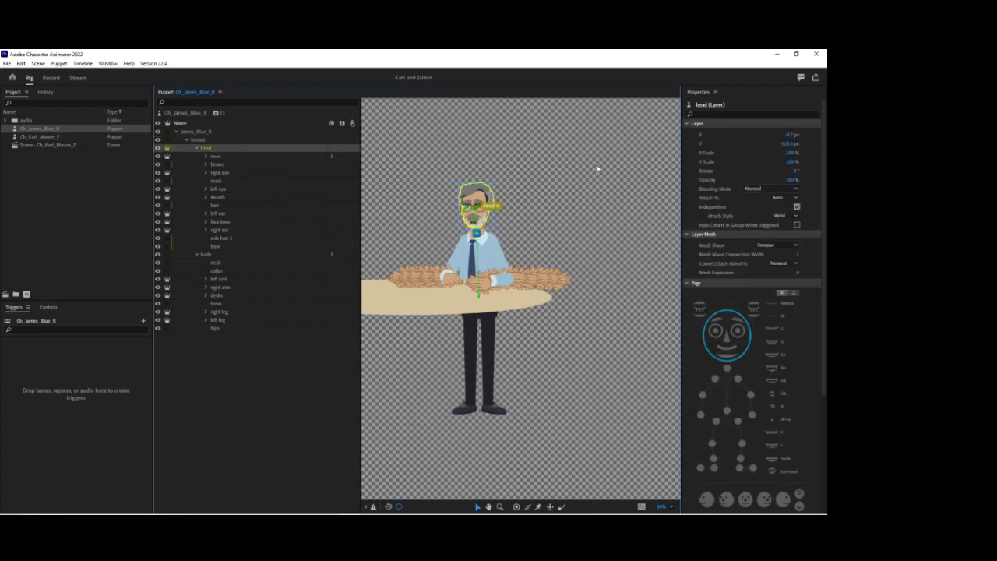
pyautogui.scroll(-2, 750, 380)
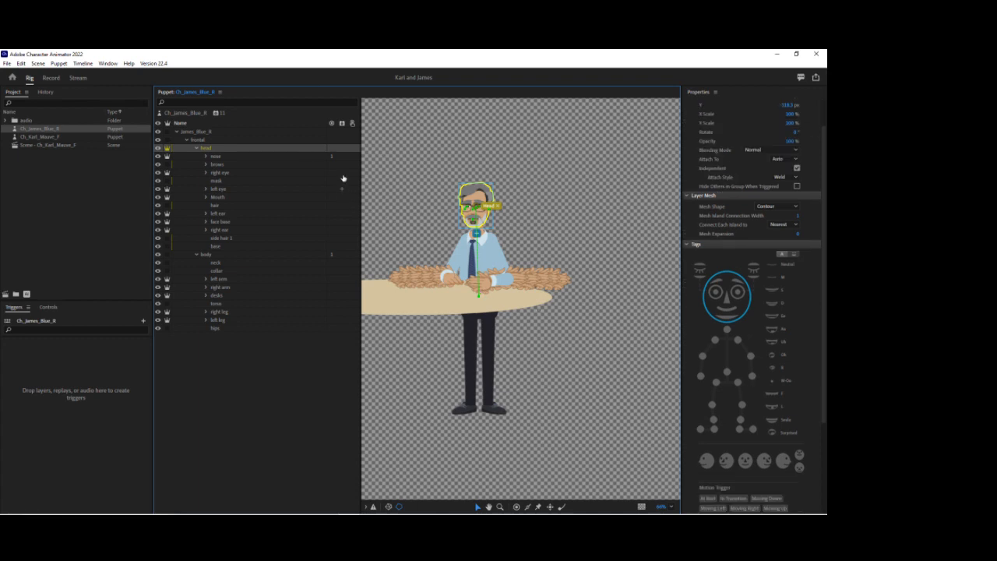
pyautogui.click(339, 149)
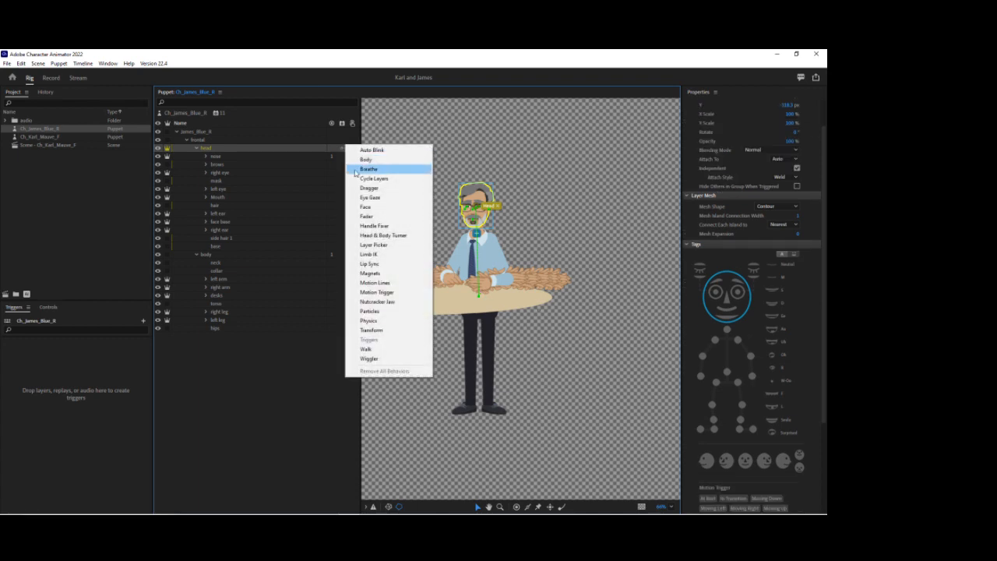
pyautogui.click(364, 207)
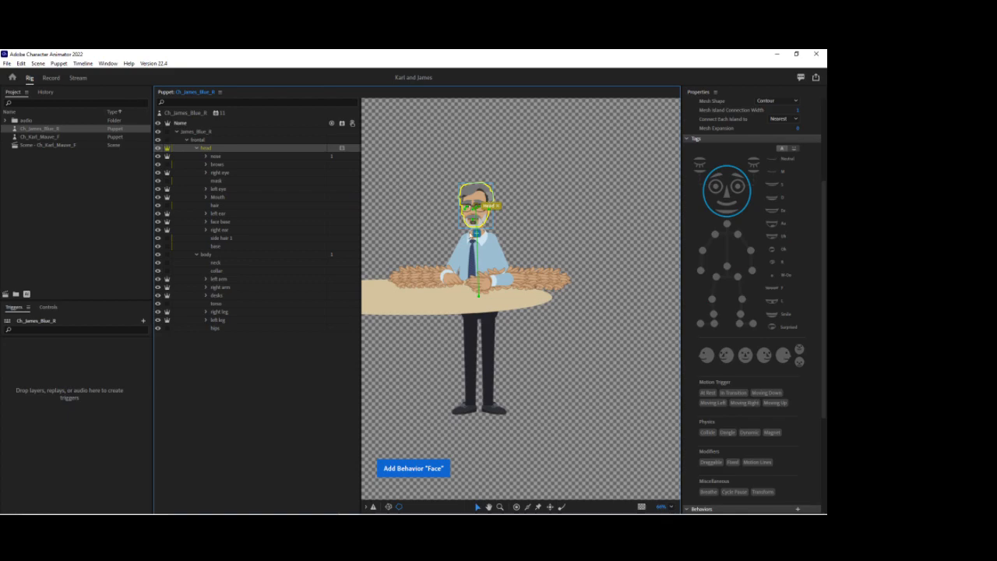
# Move the head layer's Head handle down from the eye to the chin beside the mouth
pyautogui.scroll(-2, 483, 220)
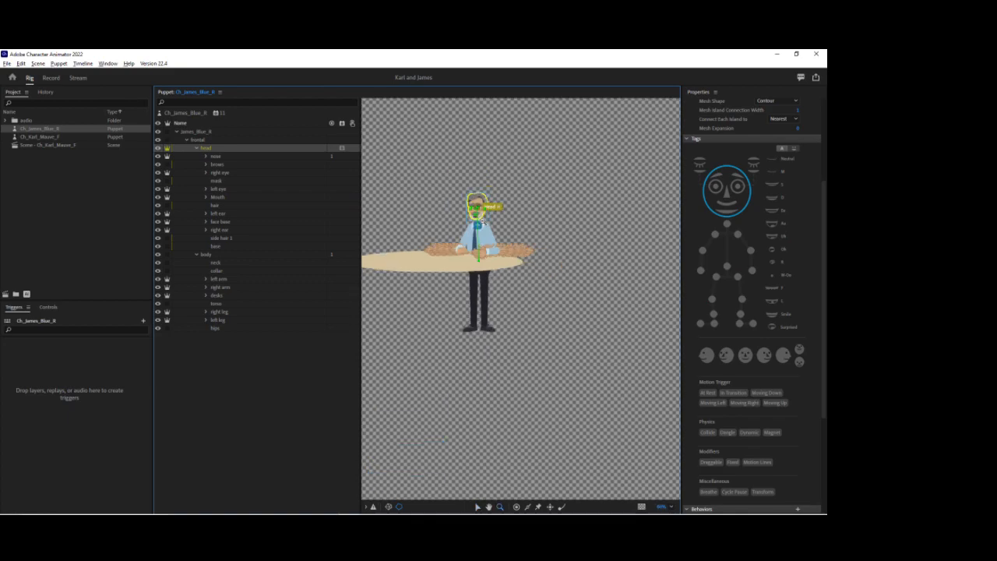
pyautogui.scroll(6, 476, 195)
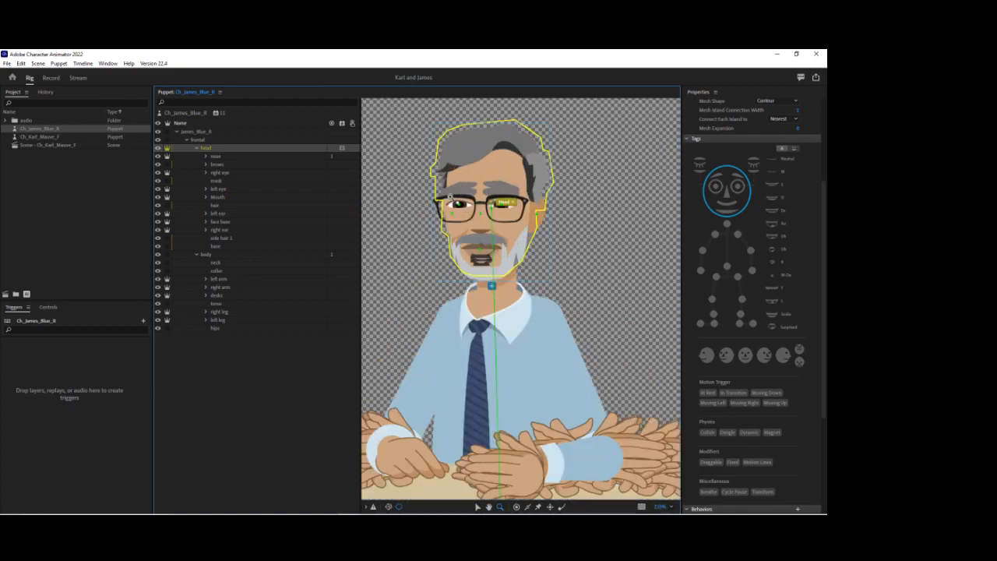
pyautogui.click(479, 507)
pyautogui.moveTo(492, 205); pyautogui.dragTo(501, 266)
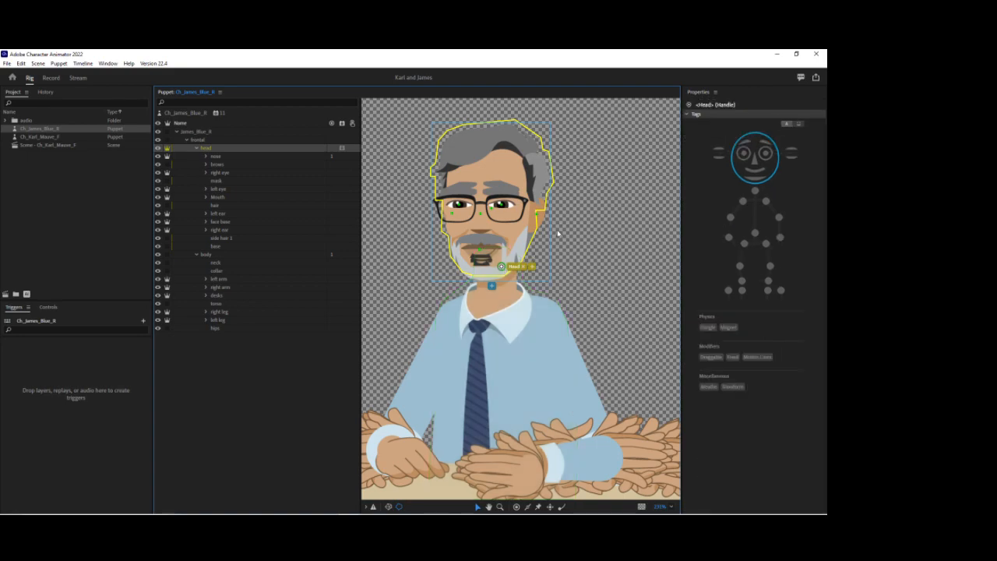
# On the face base layer, draw a horizontal stick across the moustache tagged Fixed and another across the chin tagged Jaw
pyautogui.click(219, 223)
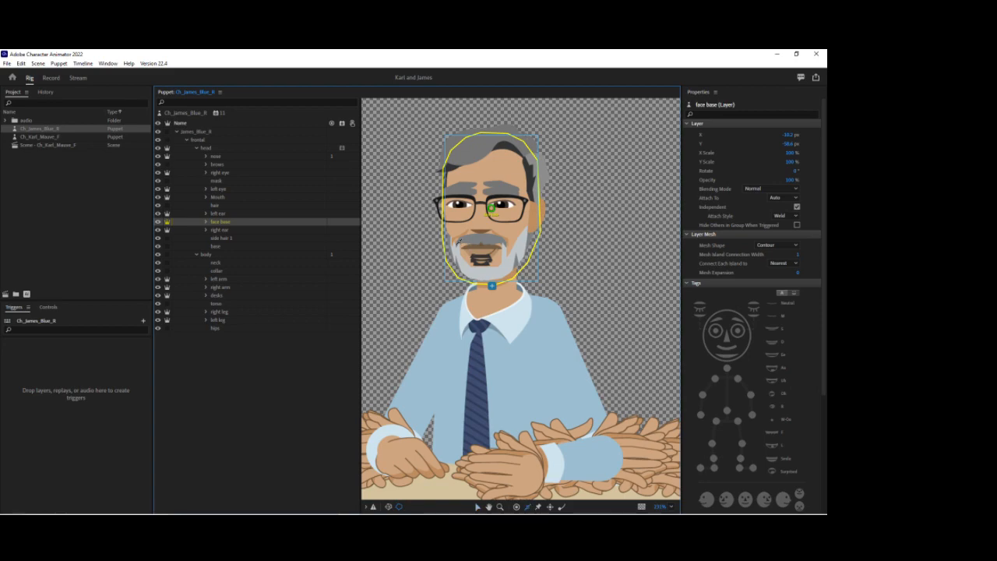
pyautogui.moveTo(477, 243); pyautogui.dragTo(506, 242)
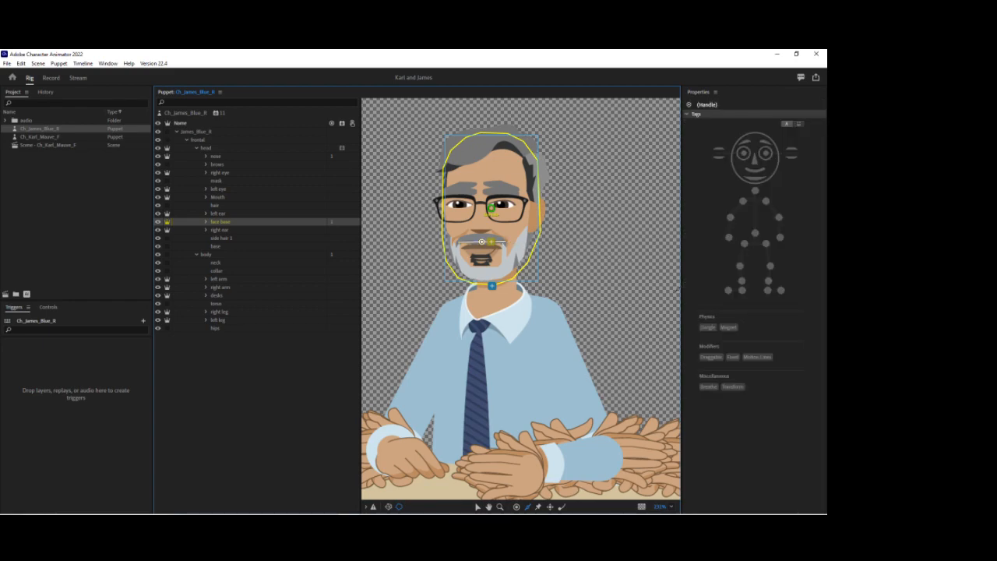
pyautogui.click(732, 358)
pyautogui.click(732, 358)
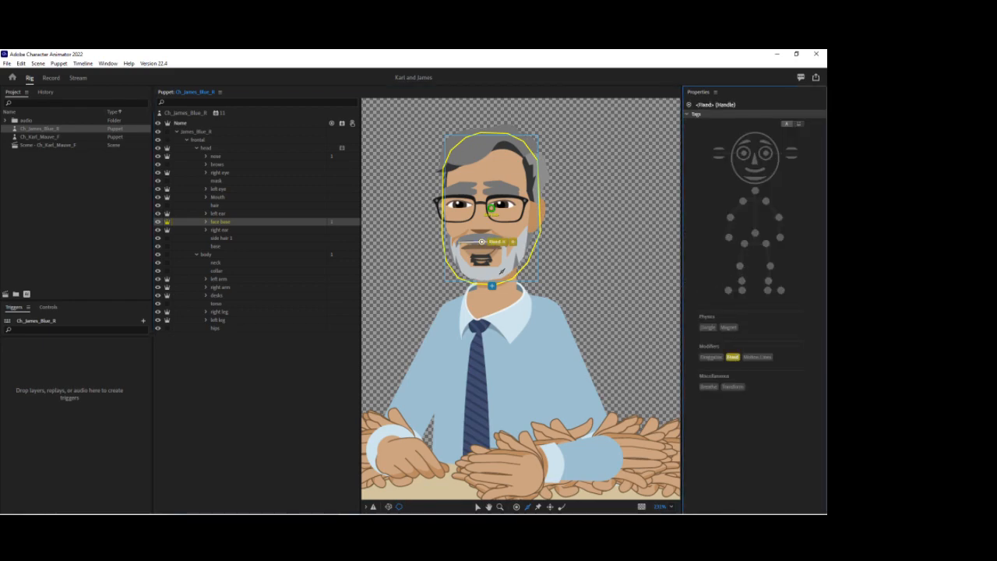
pyautogui.moveTo(471, 268)
pyautogui.mouseDown()
pyautogui.moveTo(506, 267)
pyautogui.moveTo(494, 267)
pyautogui.mouseUp()
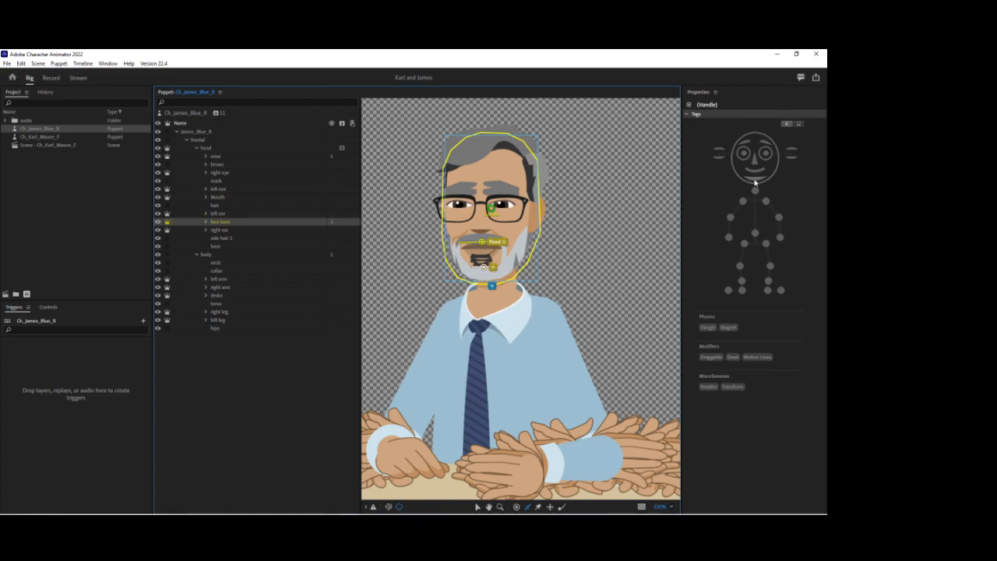
pyautogui.click(754, 181)
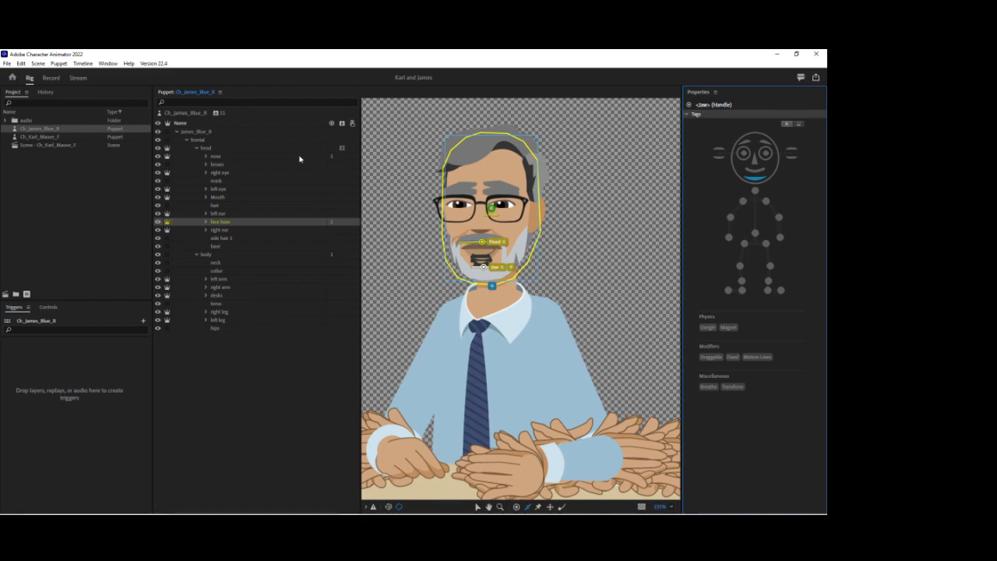
# Tag the right eyeball layer as Right Eye and the left eyeball layer as Left Eye
pyautogui.click(206, 173)
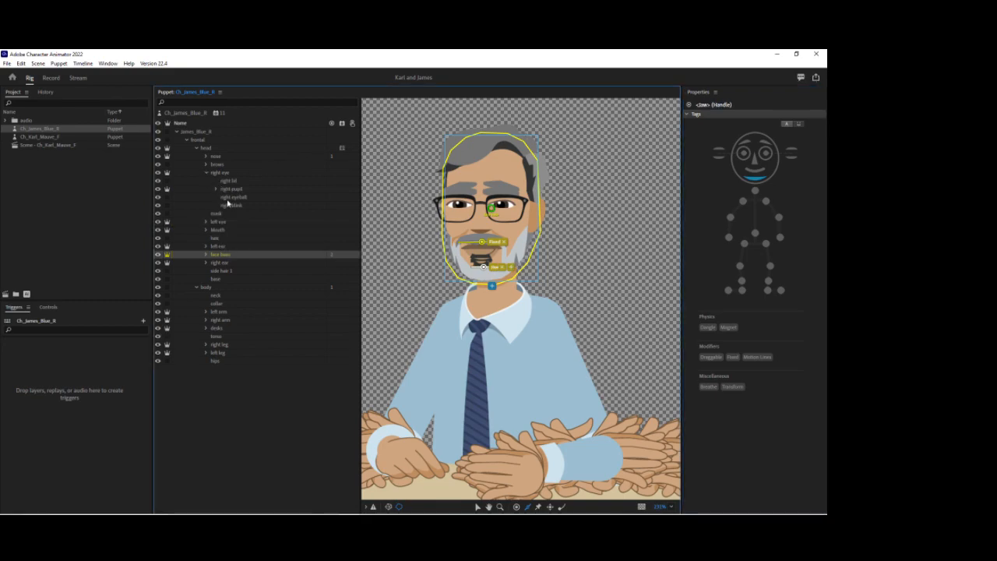
pyautogui.click(232, 197)
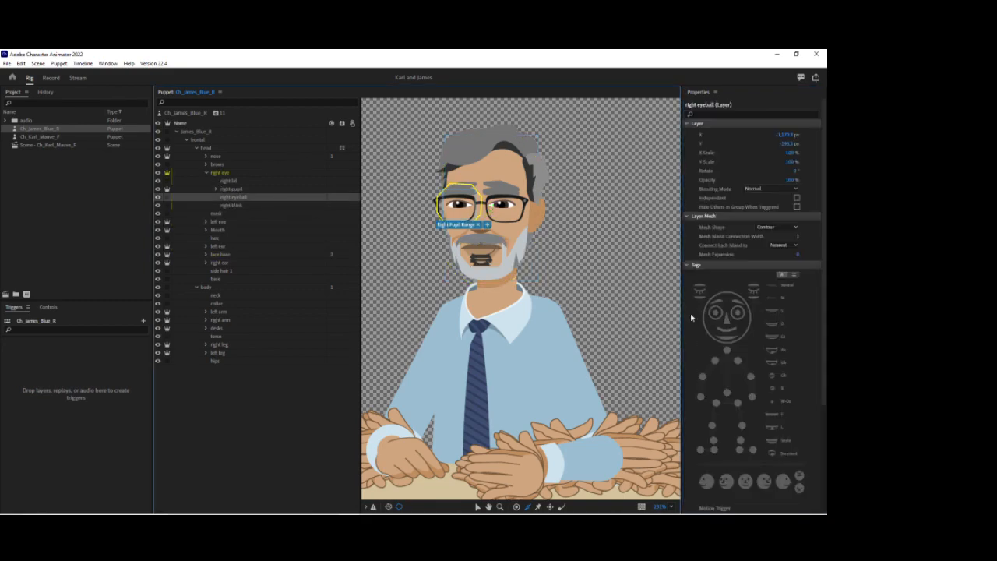
pyautogui.click(715, 313)
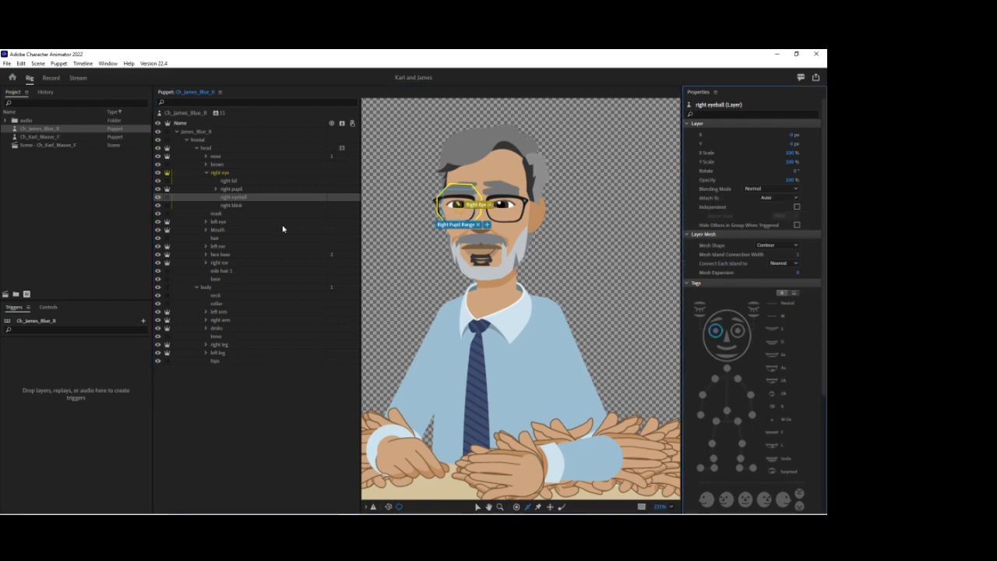
pyautogui.click(207, 222)
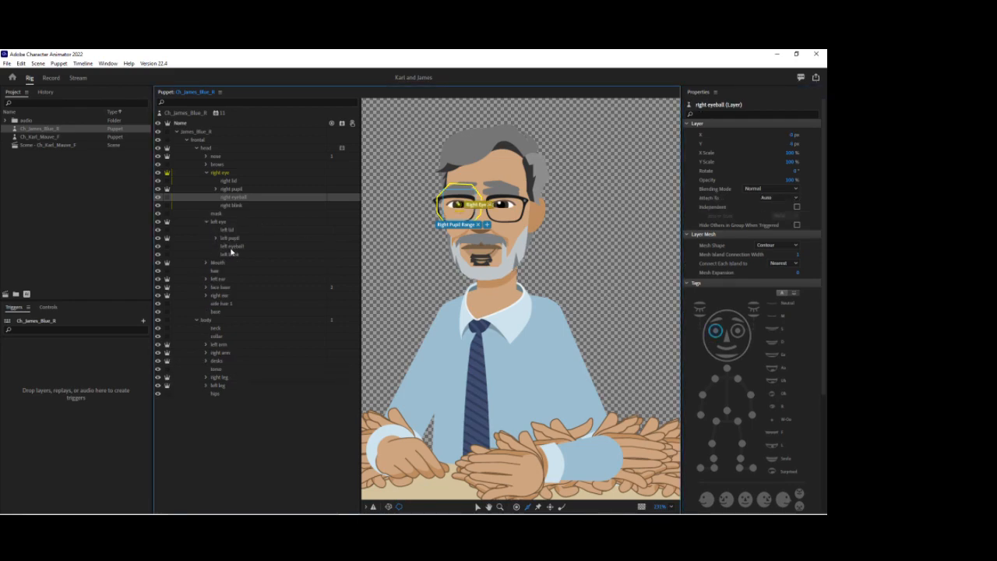
pyautogui.click(233, 247)
pyautogui.click(737, 319)
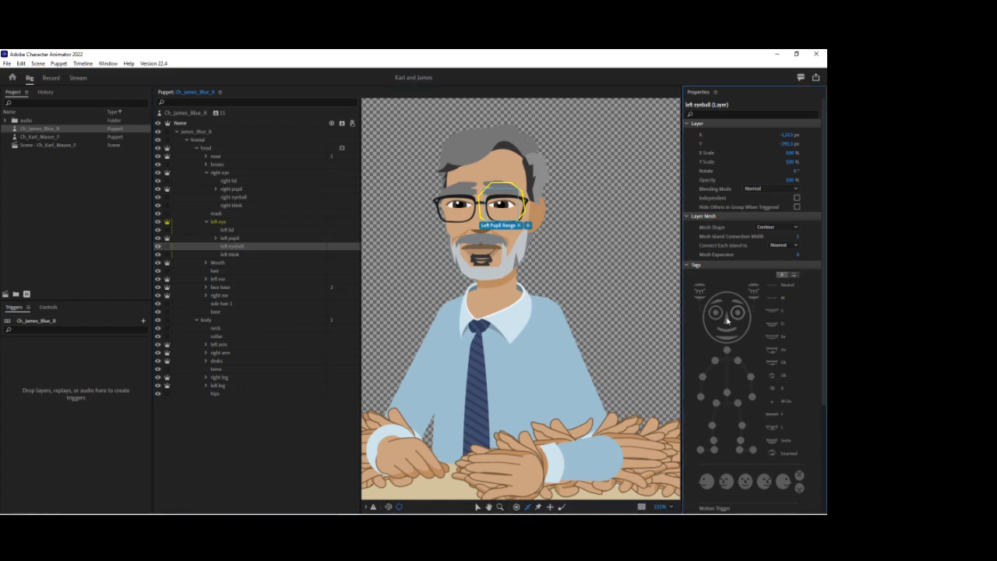
pyautogui.click(207, 223)
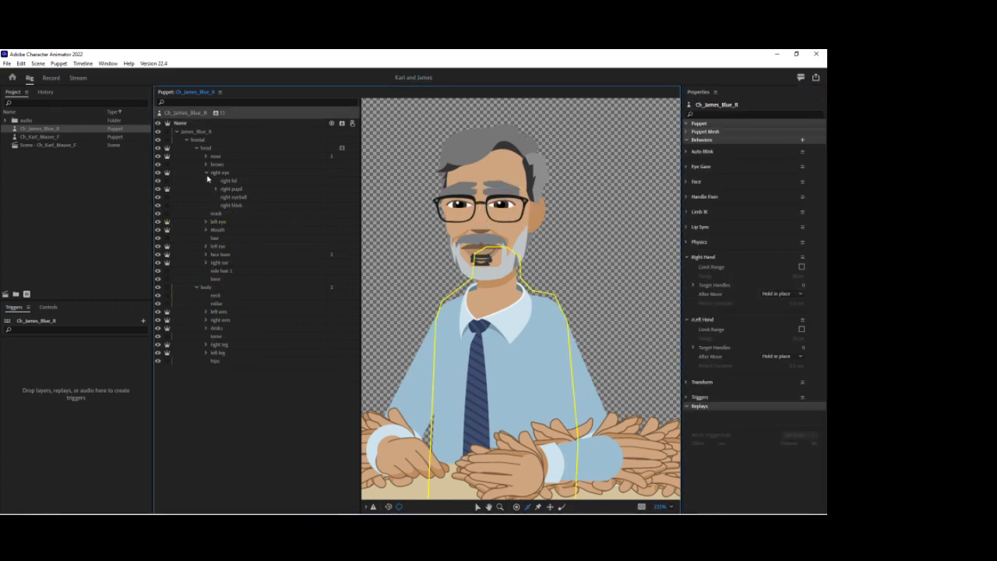
# Create a clipping mask so the right eye layer is clipped by the mask layer beneath it
pyautogui.click(225, 173)
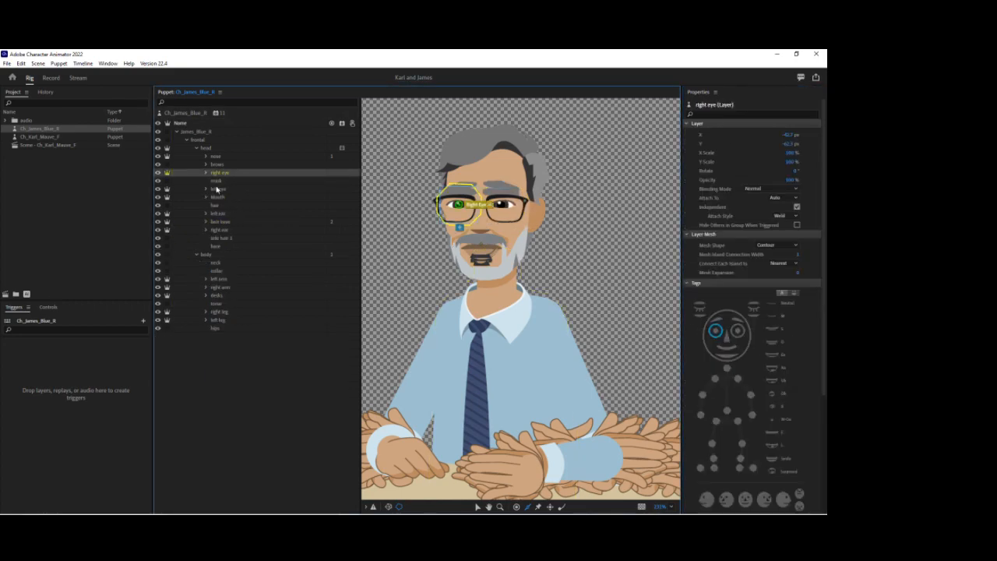
pyautogui.click(227, 182)
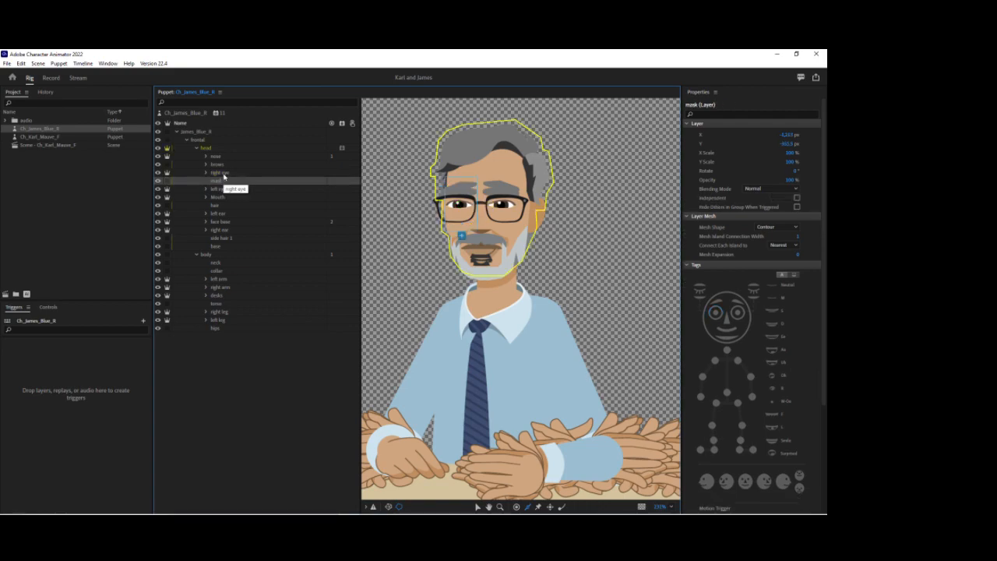
pyautogui.click(221, 172)
pyautogui.click(59, 63)
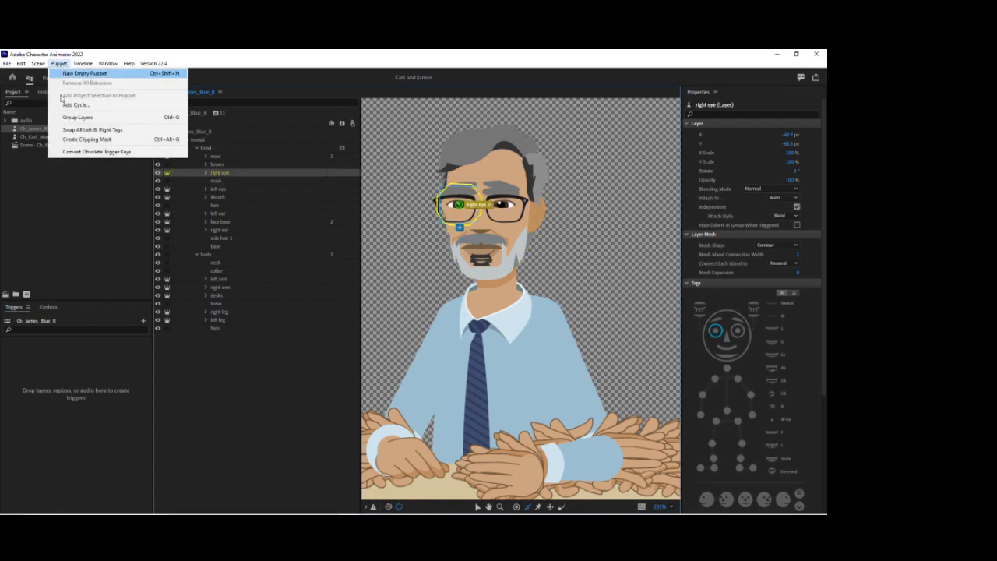
pyautogui.click(93, 138)
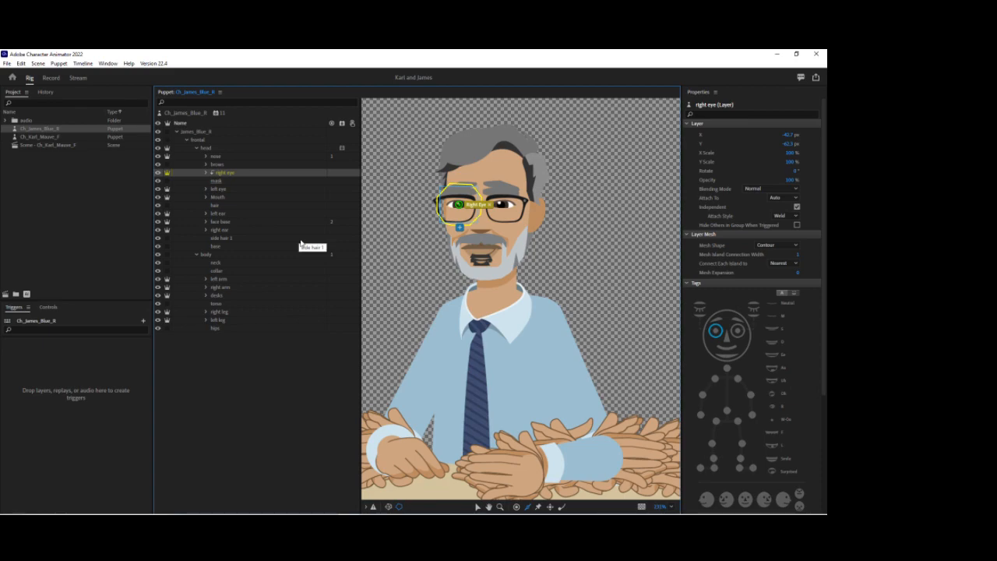
# Add the Face behavior to the left ear and right ear layers together and tag both layers as Head
pyautogui.click(223, 230)
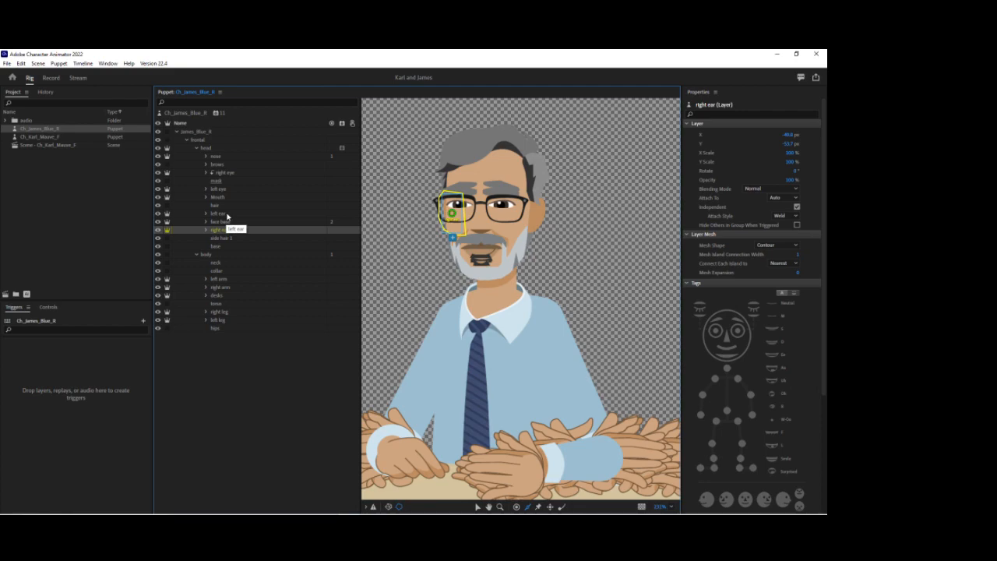
pyautogui.keyDown('ctrl'); pyautogui.click(226, 215); pyautogui.keyUp('ctrl')
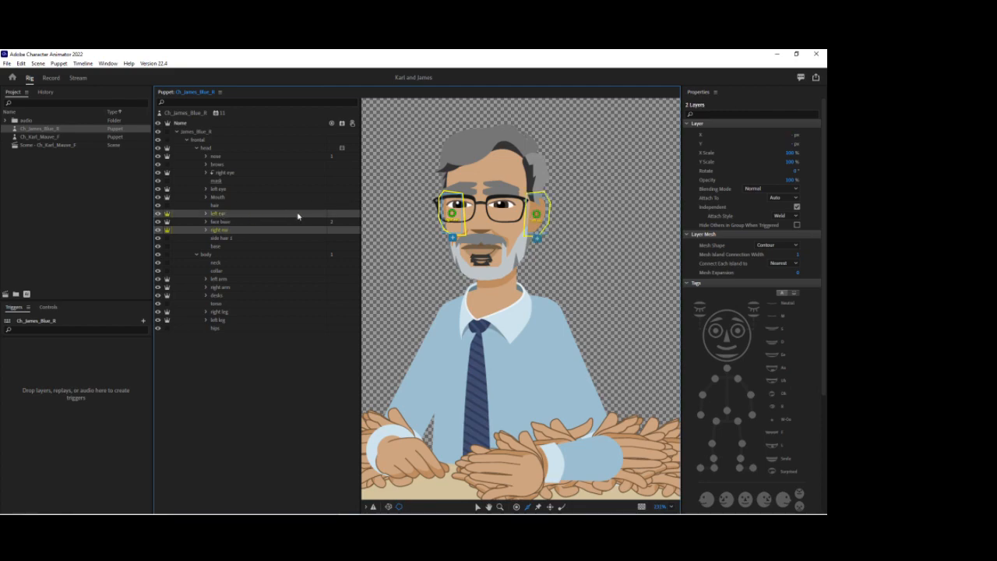
pyautogui.click(343, 216)
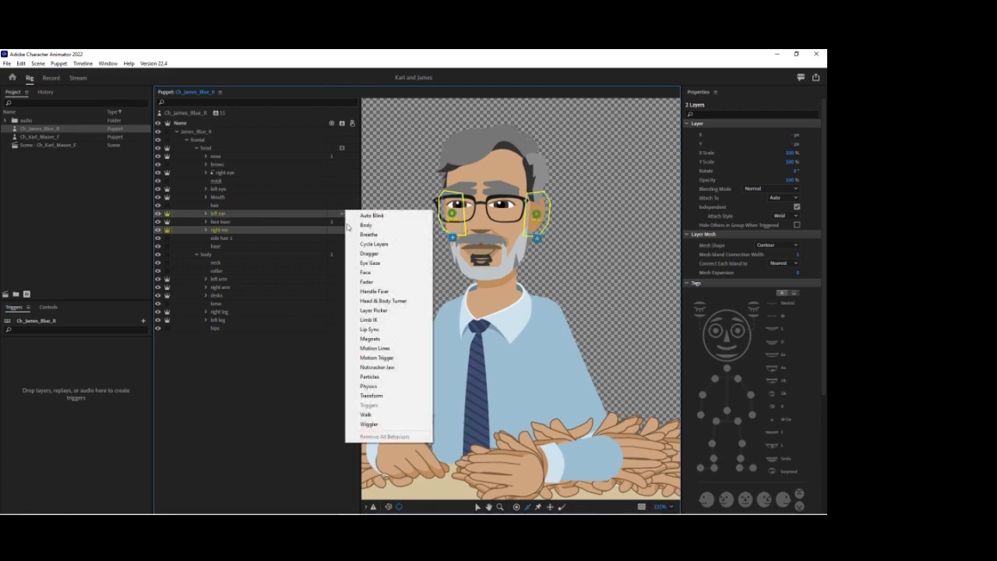
pyautogui.click(365, 274)
pyautogui.scroll(-4, 748, 257)
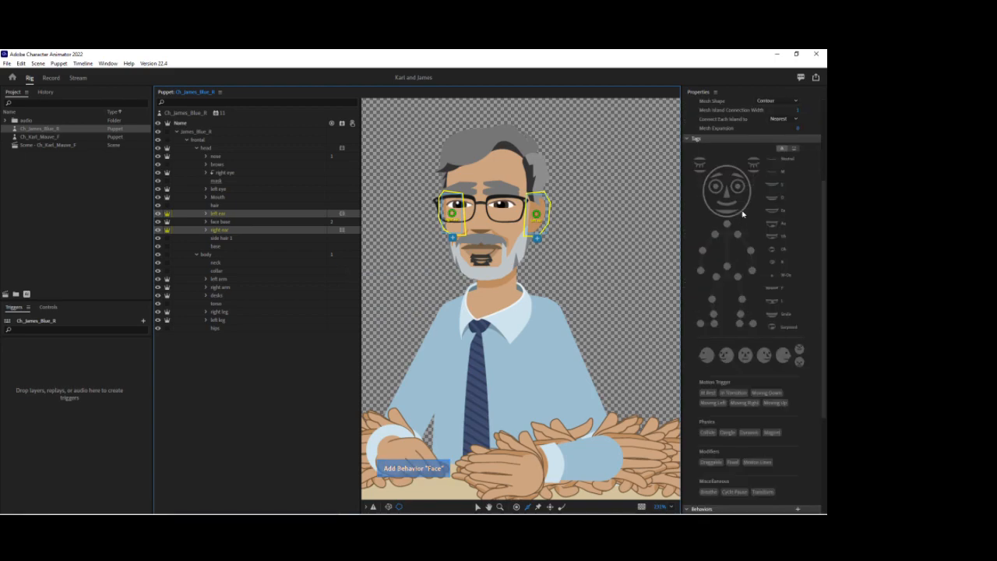
pyautogui.click(738, 204)
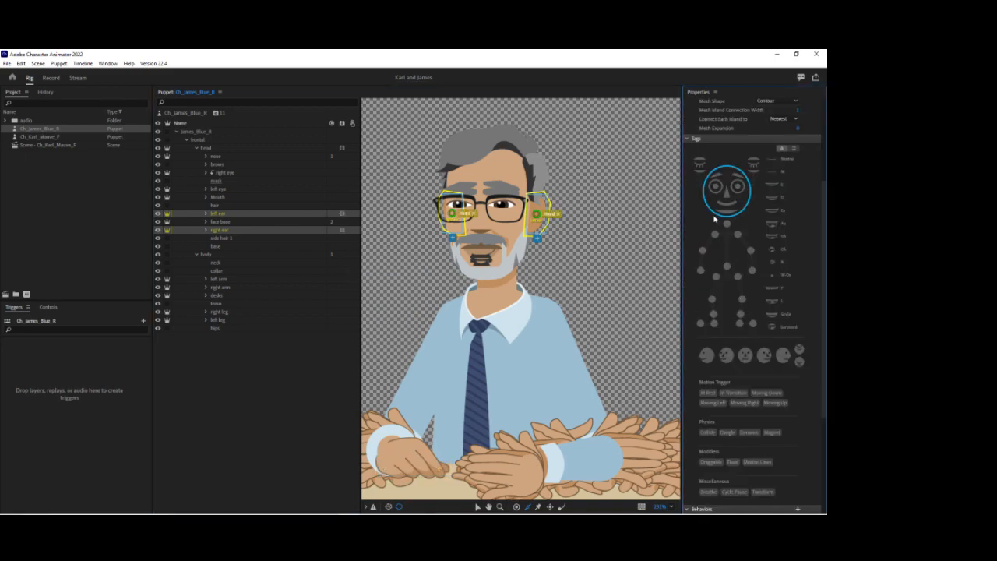
# Nudge the Head handles of the right ear and left ear layers slightly inward toward the face
pyautogui.click(269, 233)
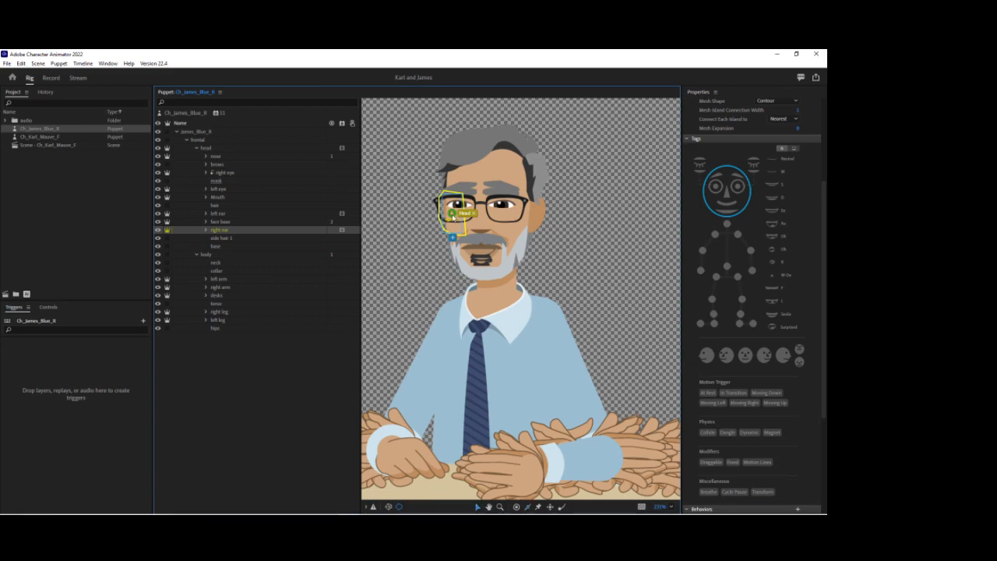
pyautogui.click(454, 213)
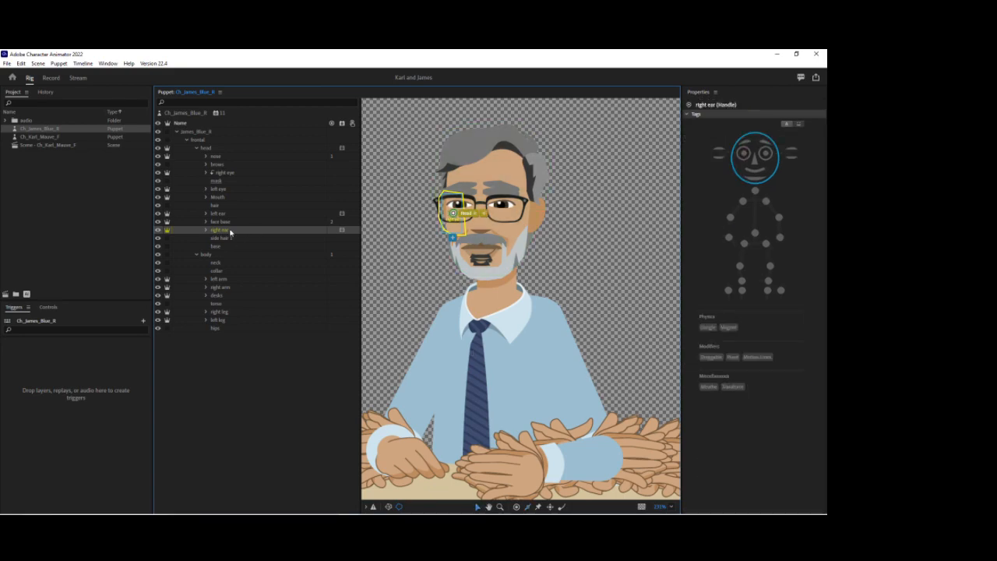
pyautogui.click(226, 213)
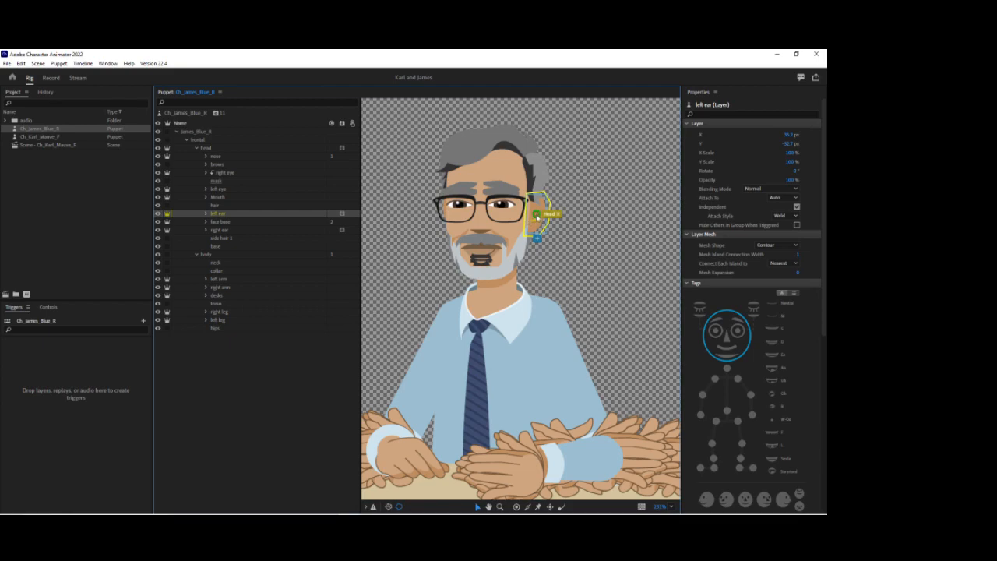
pyautogui.click(497, 224)
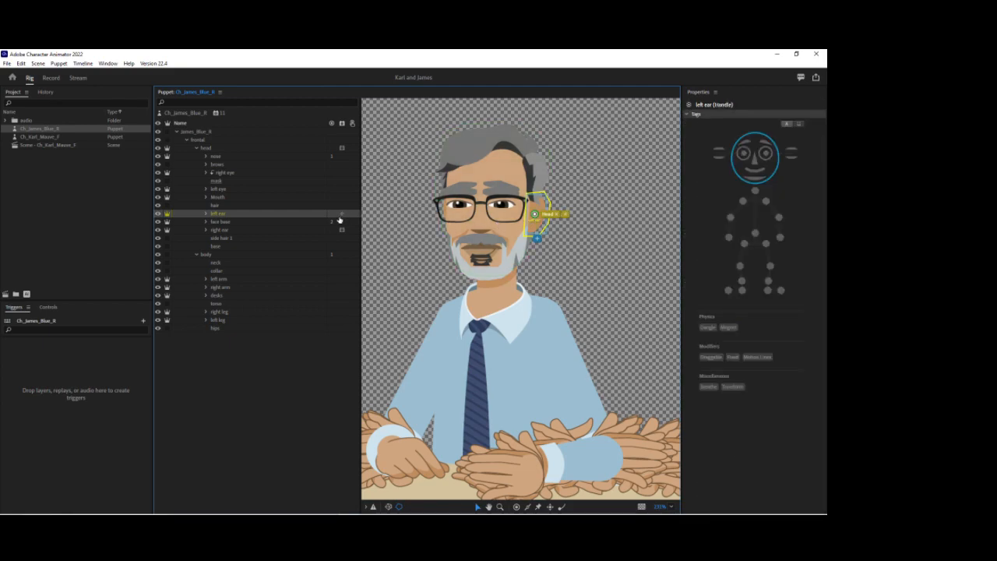
# Set the Face behavior's Head Position Strength to 150% on the right ear layer and on the left ear layer
pyautogui.click(254, 232)
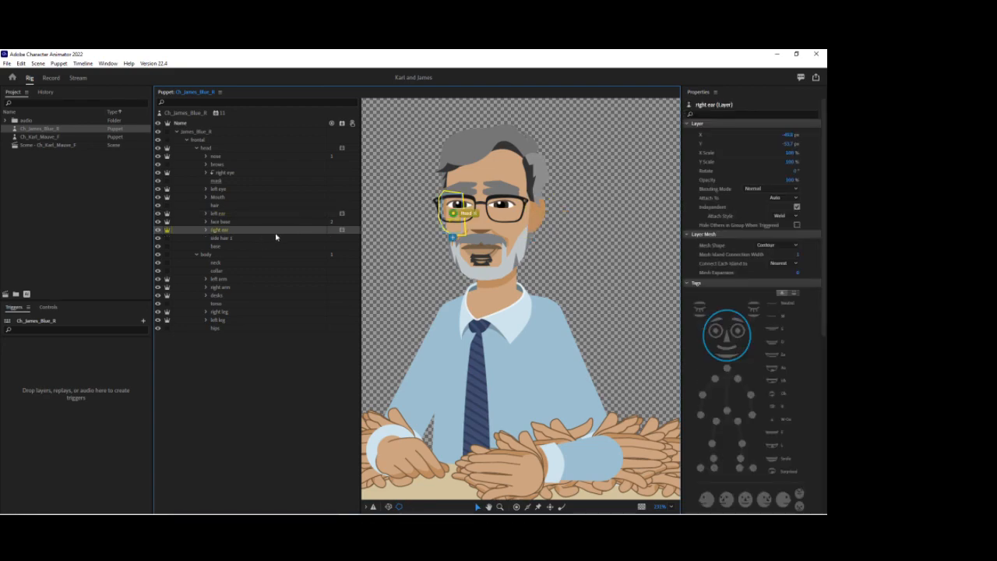
pyautogui.scroll(-7, 787, 440)
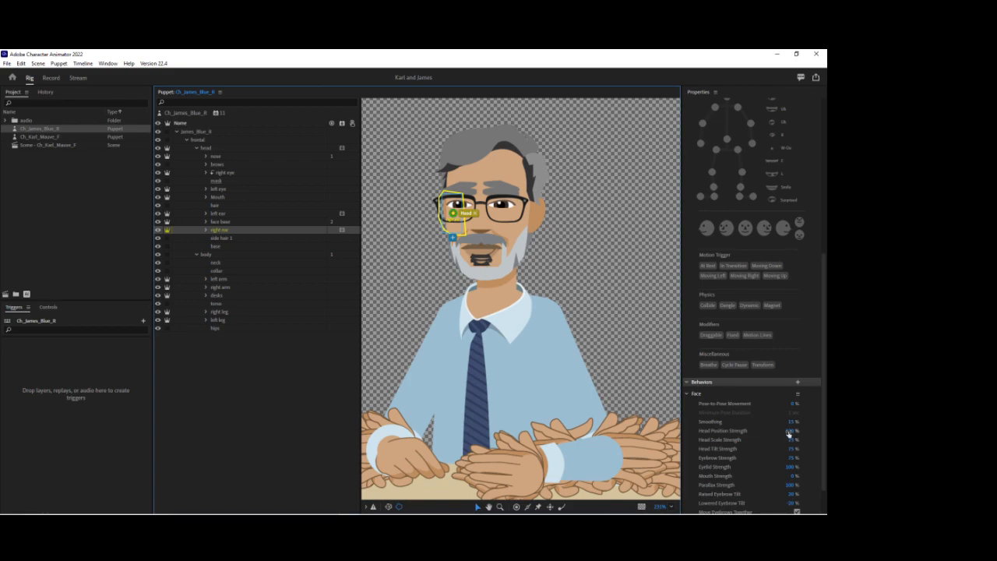
pyautogui.click(790, 431)
pyautogui.write('1')
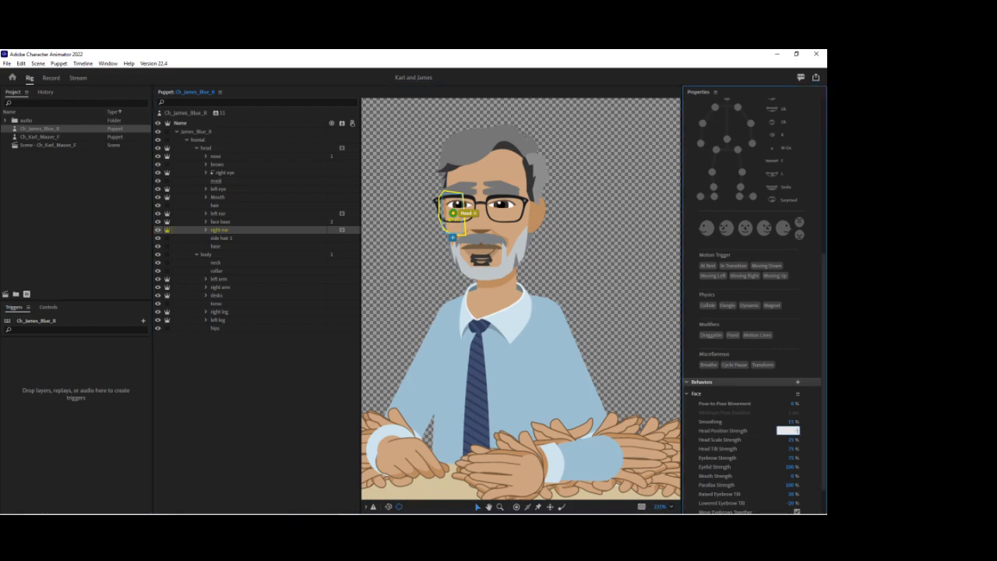
pyautogui.press('Return')
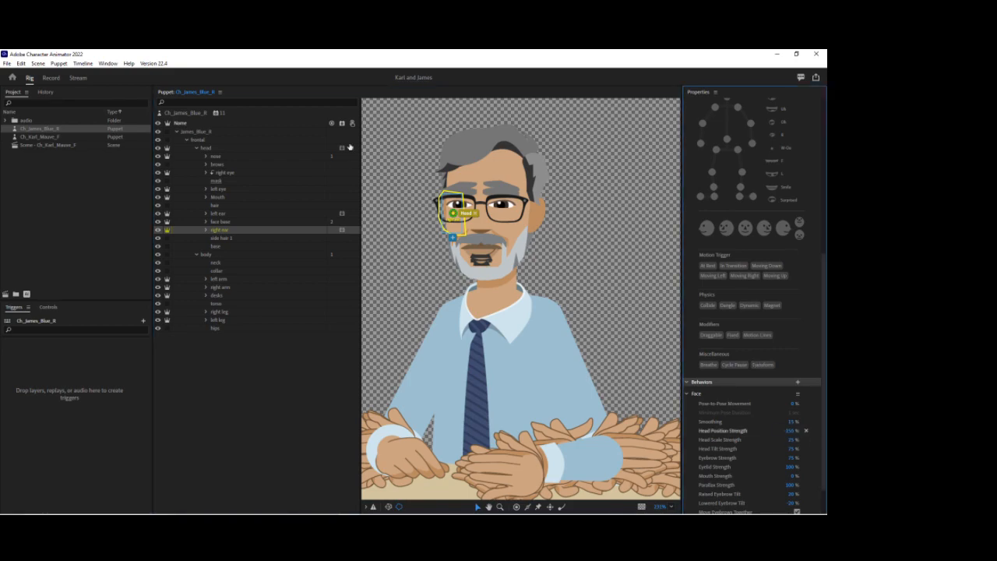
pyautogui.click(222, 213)
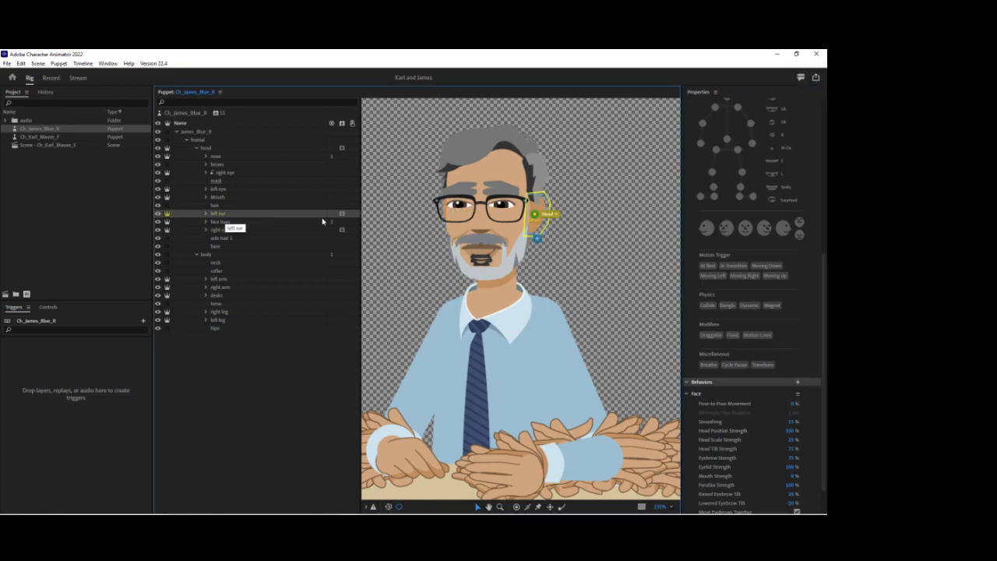
pyautogui.click(791, 431)
pyautogui.write('1')
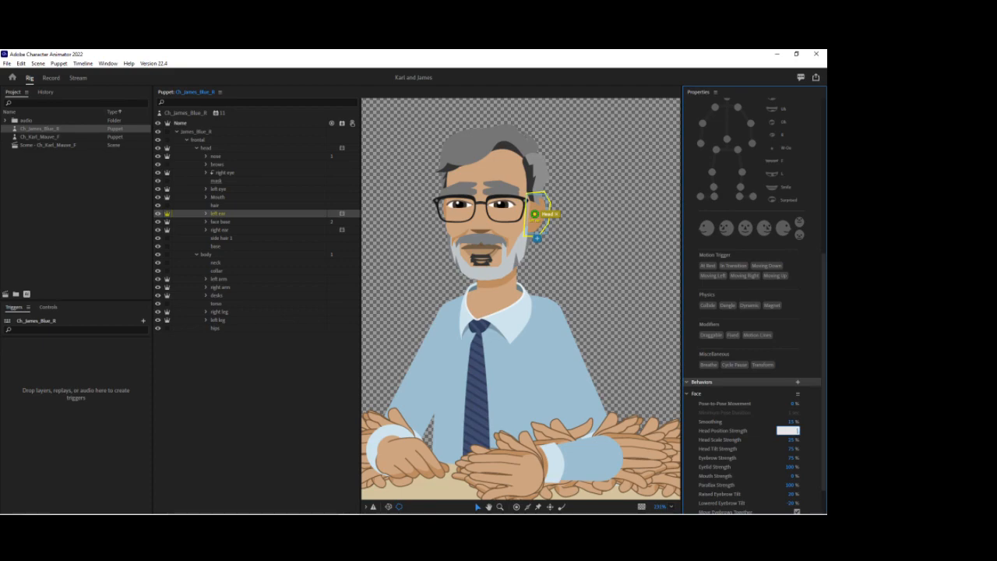
pyautogui.press('Return')
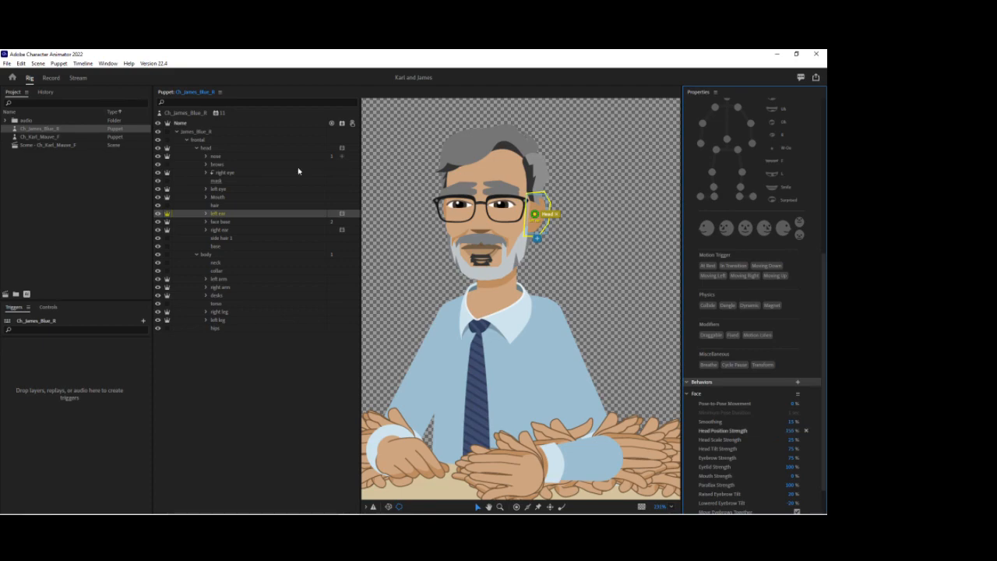
# Set the head layer's Head Position Strength to 0% in its Face behavior and edit its Head Scale Strength
pyautogui.click(210, 149)
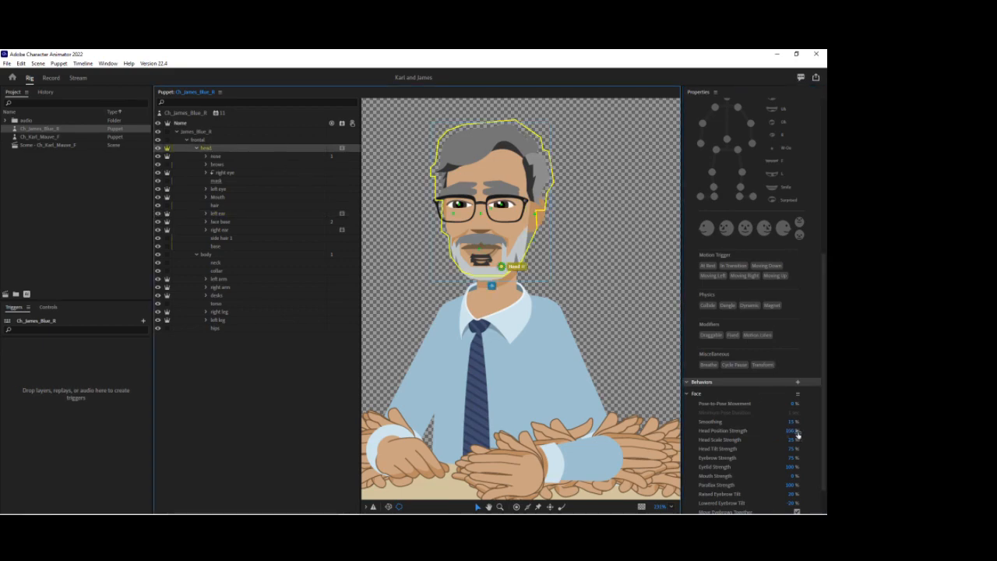
pyautogui.click(792, 430)
pyautogui.write('0')
pyautogui.press('Return')
pyautogui.click(790, 440)
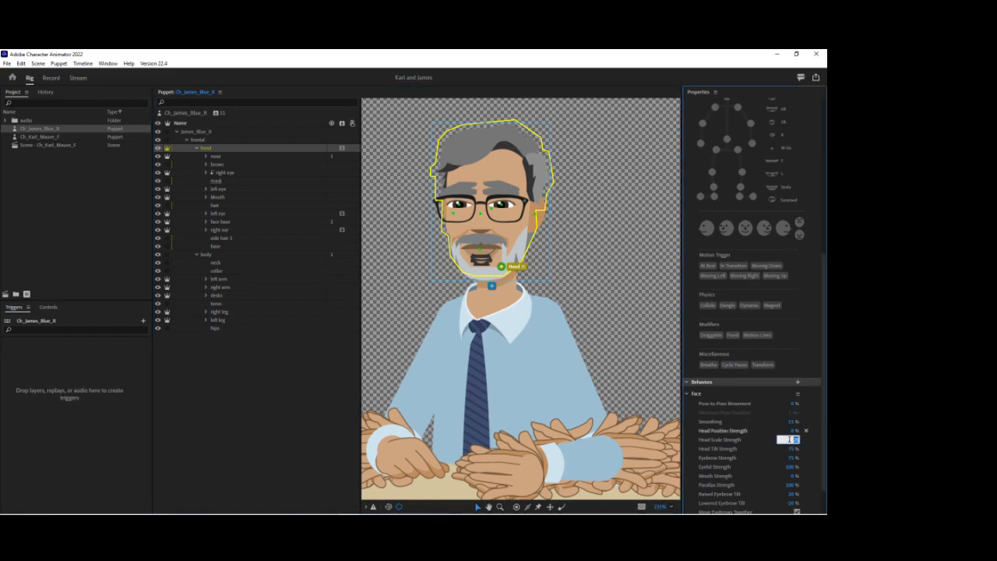
pyautogui.press('Return')
# Set the head layer's Head Scale Strength to 0% and collapse the Tags settings of the frontal layer
pyautogui.click(318, 147)
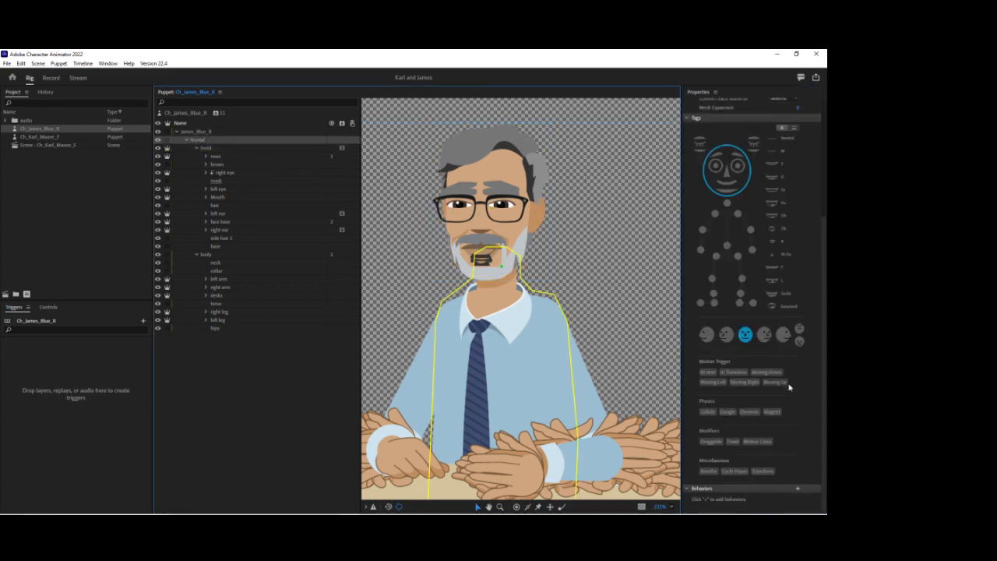
pyautogui.scroll(5, 762, 343)
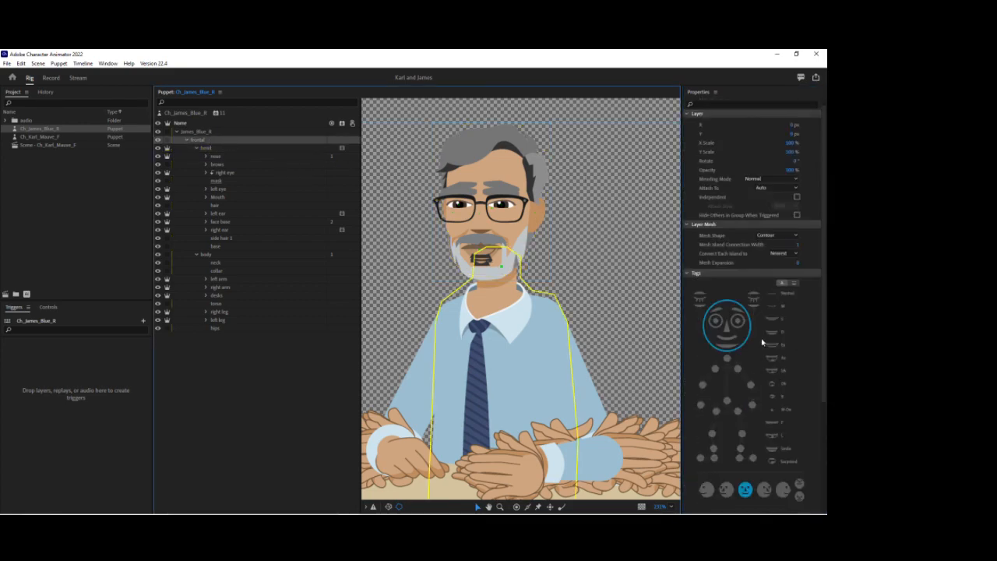
pyautogui.click(689, 275)
# Examine the James_Blue_R, frontal and head levels of the puppet for where its main behaviors are listed
pyautogui.click(196, 133)
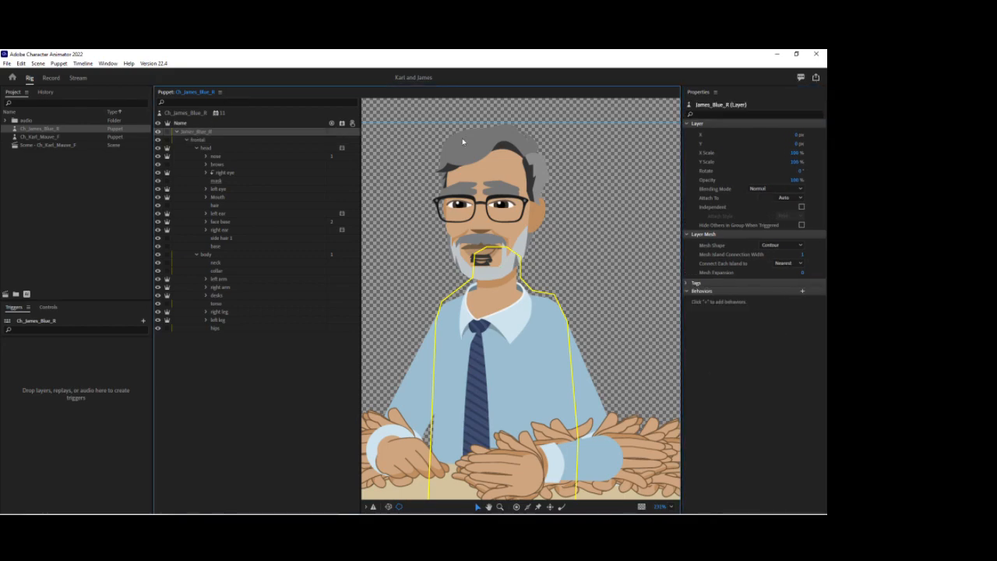
pyautogui.click(198, 115)
pyautogui.click(196, 139)
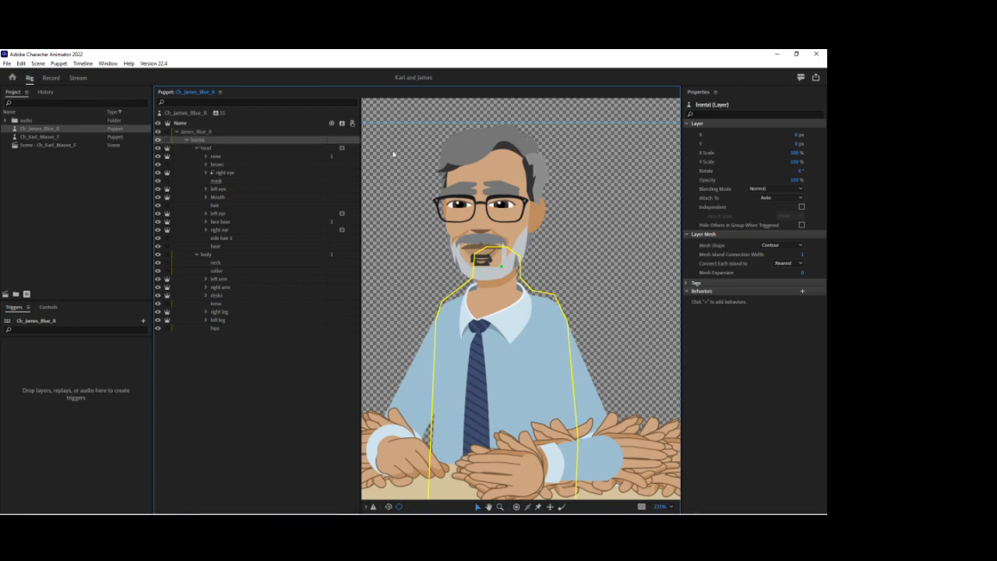
pyautogui.click(688, 294)
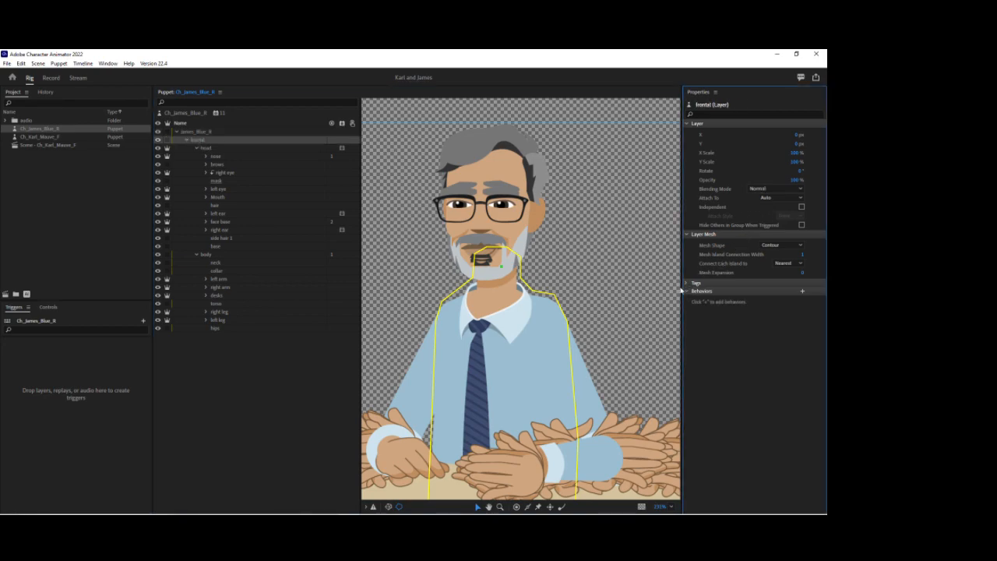
pyautogui.click(206, 145)
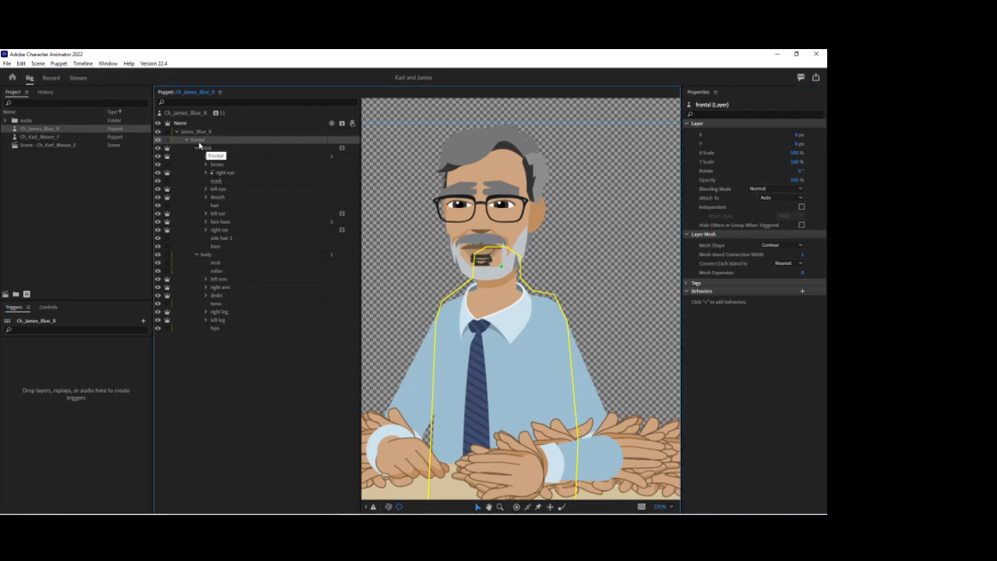
pyautogui.click(193, 133)
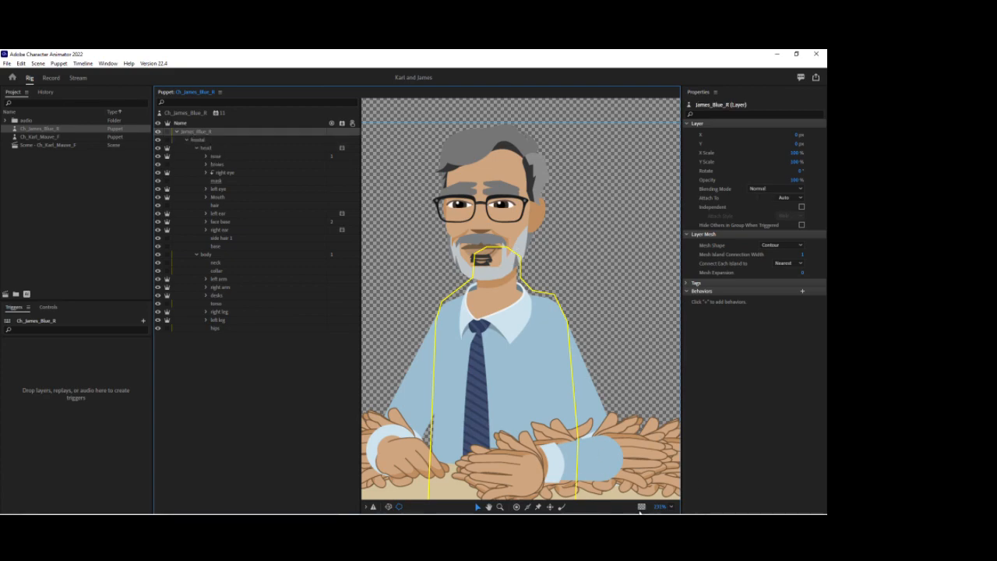
pyautogui.doubleClick(207, 148)
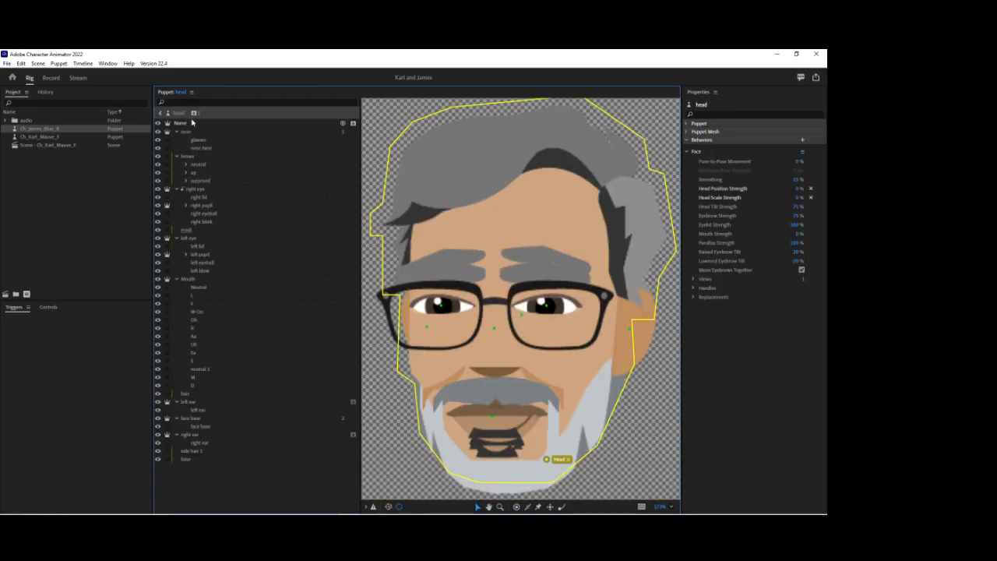
pyautogui.click(52, 78)
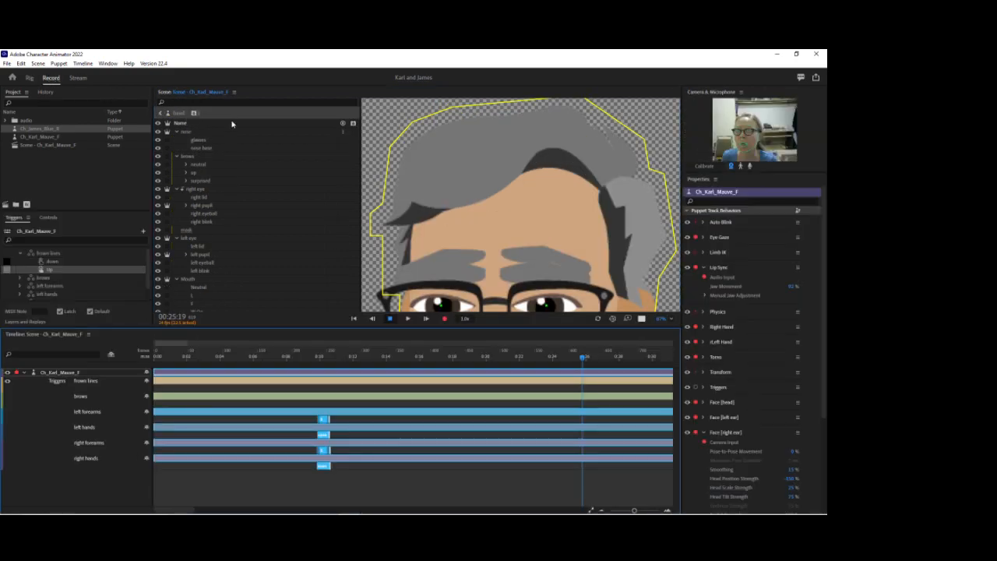
pyautogui.click(29, 78)
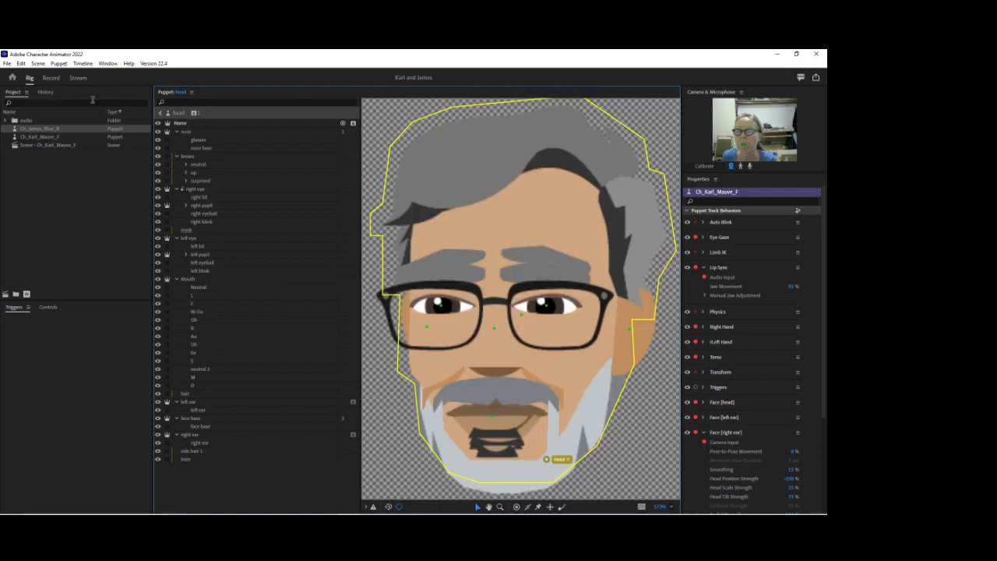
pyautogui.click(37, 130)
pyautogui.doubleClick(93, 134)
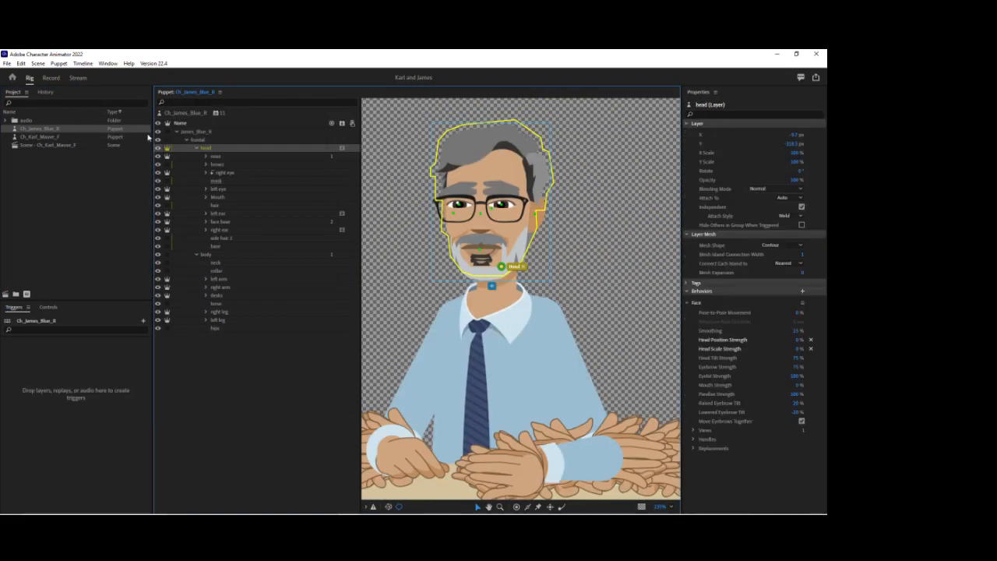
# Rename the Face behavior on the top-level Ch_James_Blue_R puppet as Torso
pyautogui.click(234, 140)
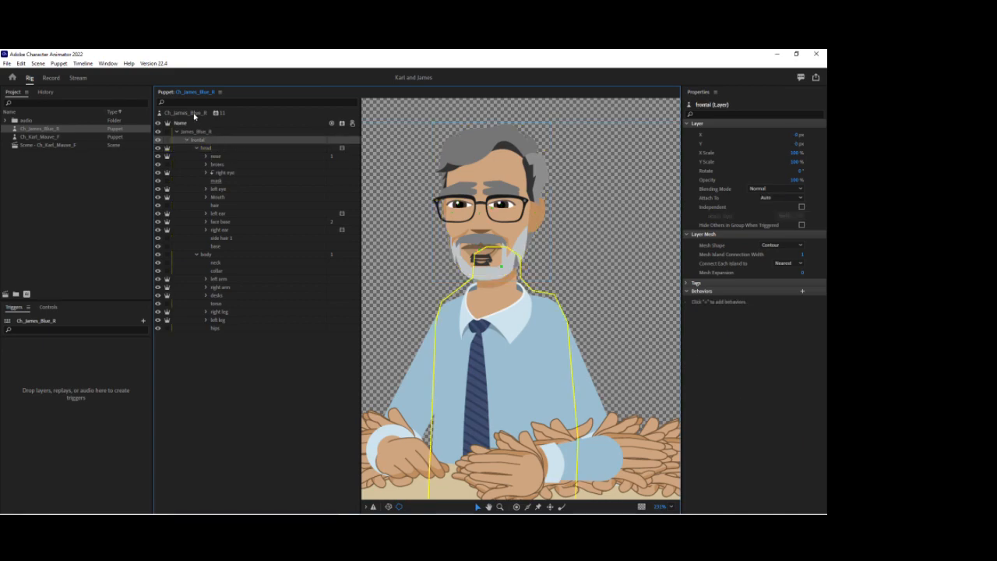
pyautogui.click(195, 114)
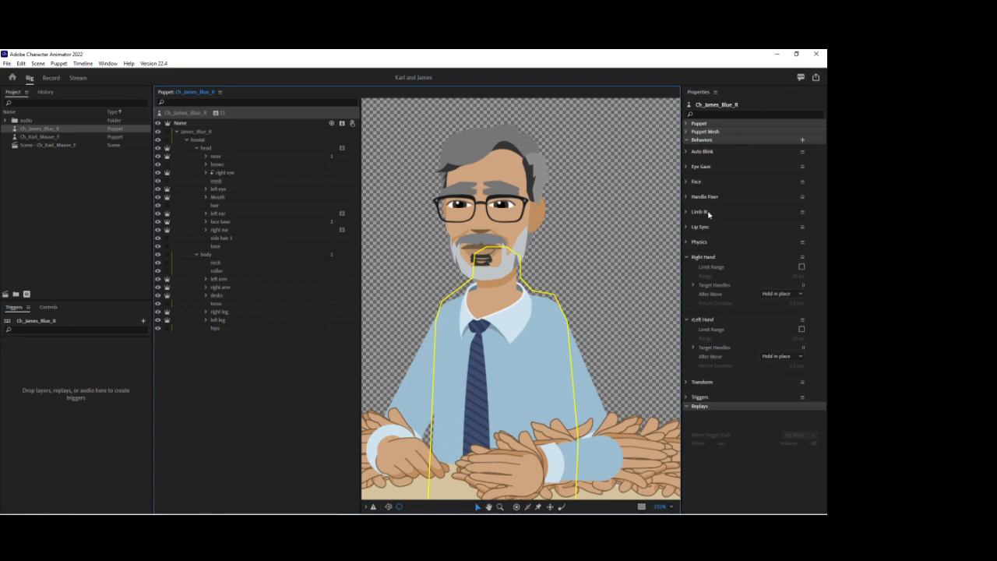
pyautogui.click(688, 258)
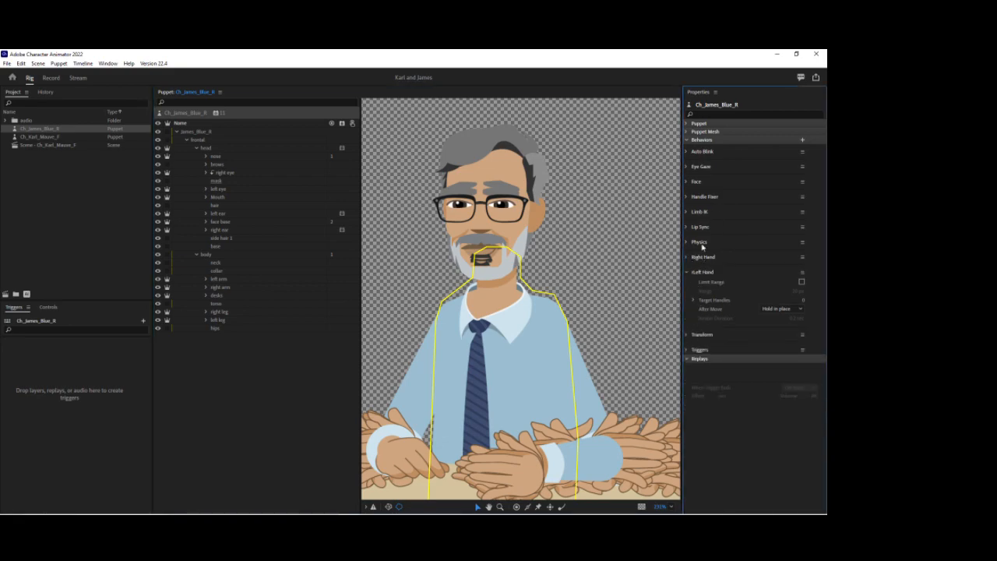
pyautogui.click(197, 114)
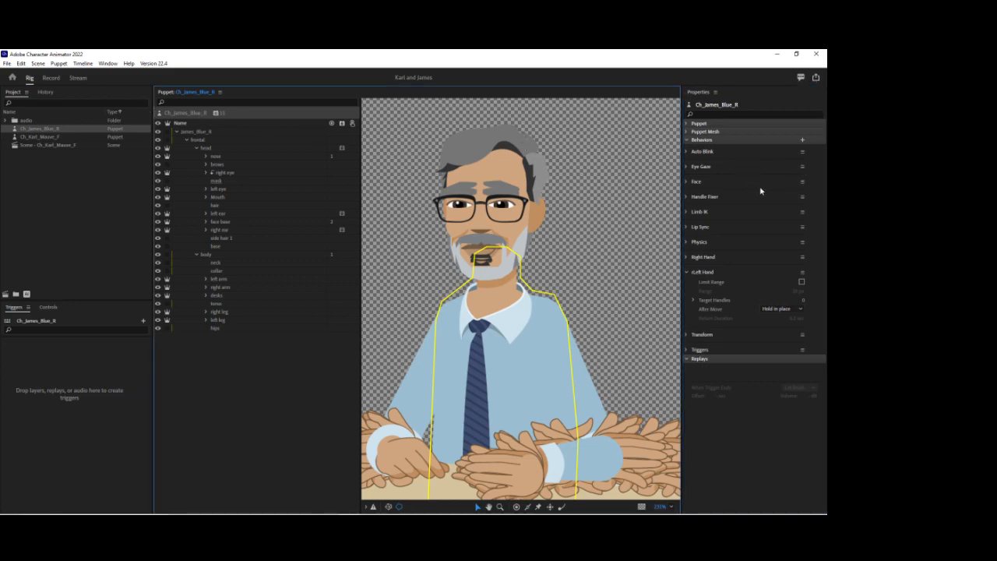
pyautogui.click(801, 185)
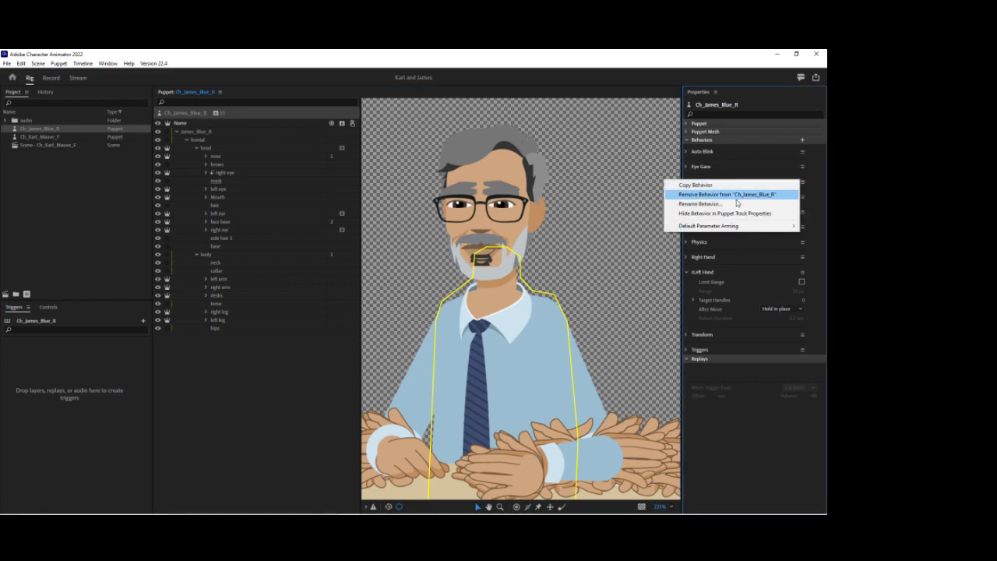
pyautogui.click(747, 203)
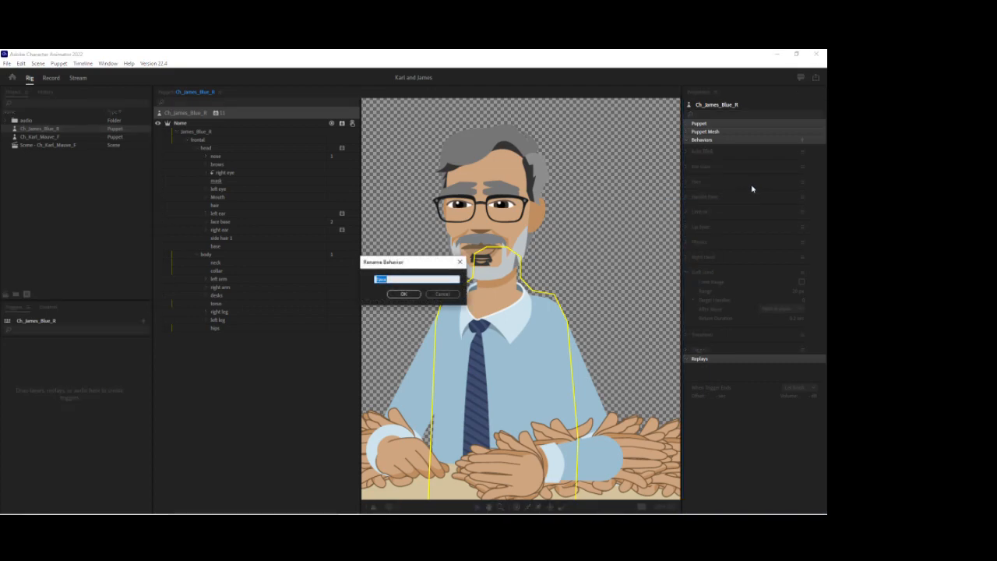
pyautogui.write('Torso')
pyautogui.press('Return')
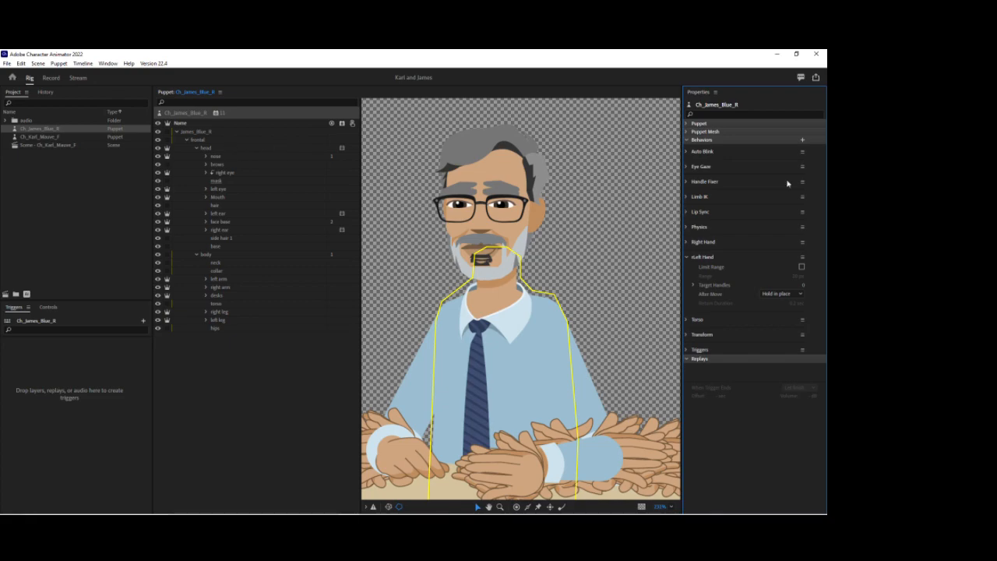
# Set the Torso behavior's Head Position Strength to 0% and its Head Scale Strength to 5%
pyautogui.click(693, 321)
pyautogui.click(791, 356)
pyautogui.write('0')
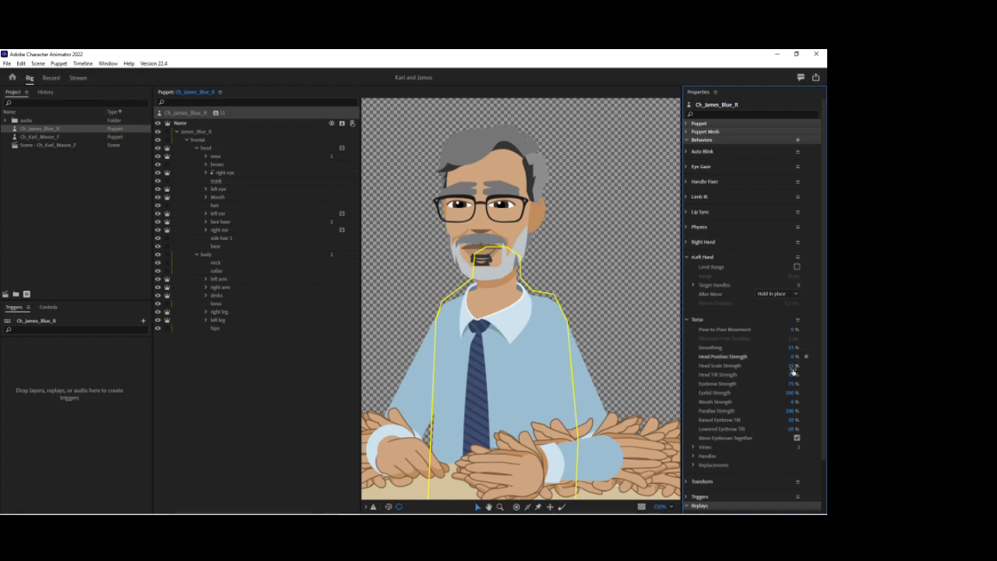
pyautogui.press('Tab')
pyautogui.write('5')
pyautogui.press('Return')
# Move the left arm layer's origin handle to the shoulder and tag it as Left Shoulder
pyautogui.click(212, 257)
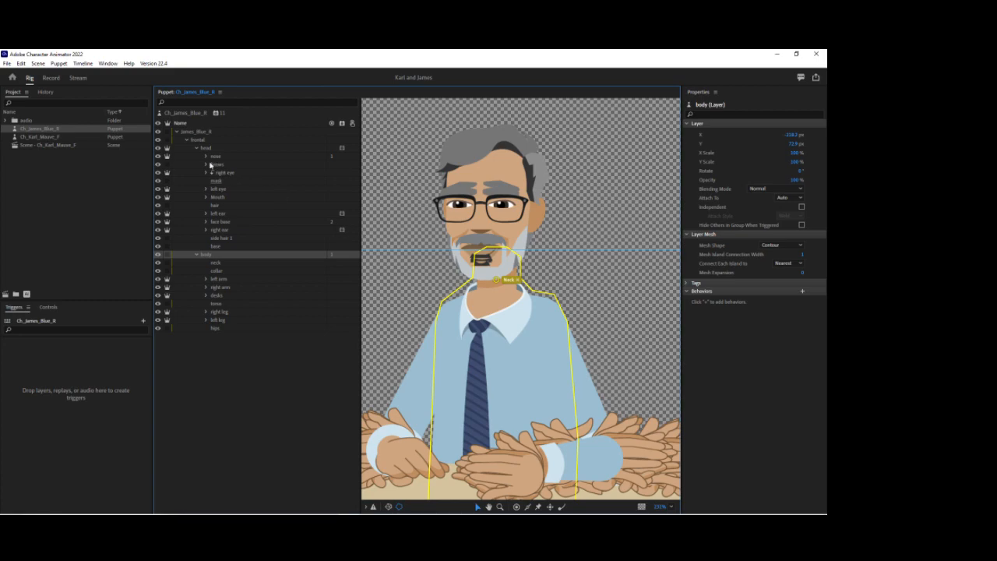
pyautogui.click(206, 148)
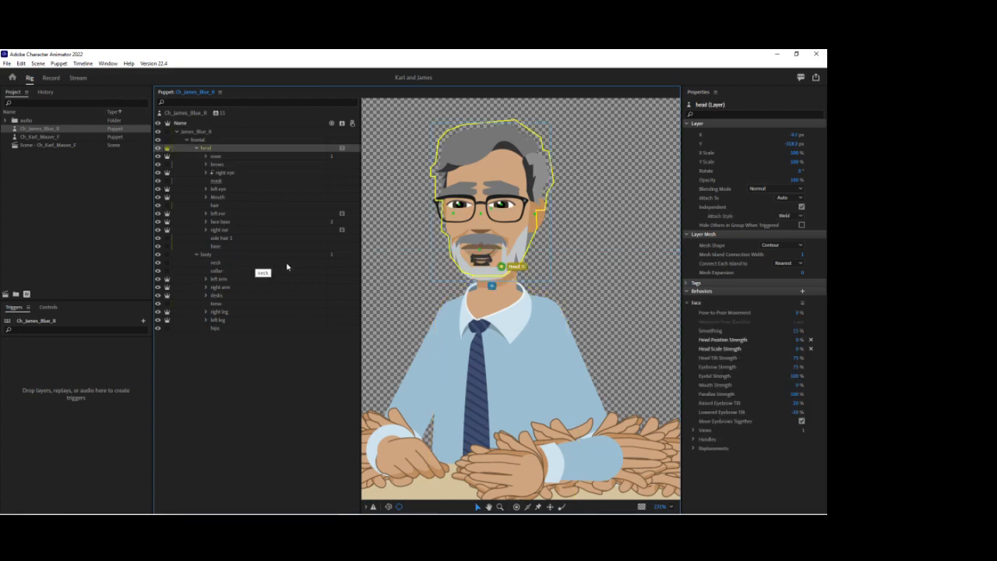
pyautogui.scroll(-3, 505, 370)
pyautogui.moveTo(586, 355); pyautogui.dragTo(560, 213)
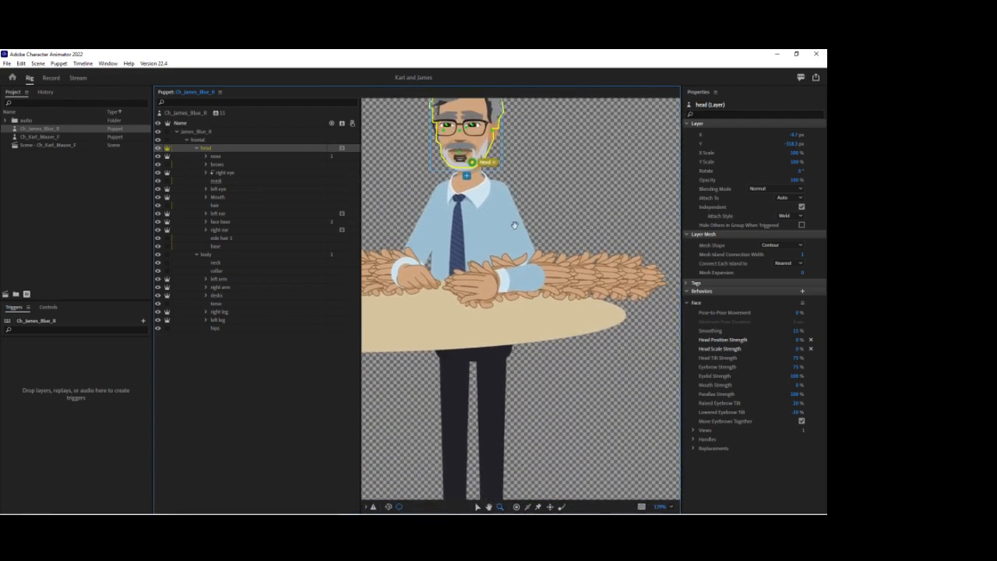
pyautogui.click(220, 279)
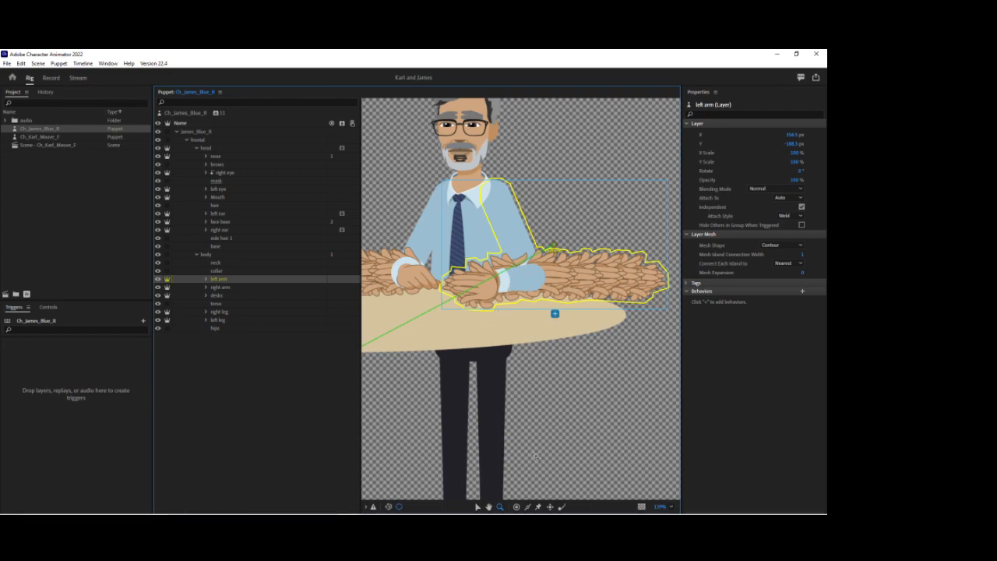
pyautogui.click(478, 507)
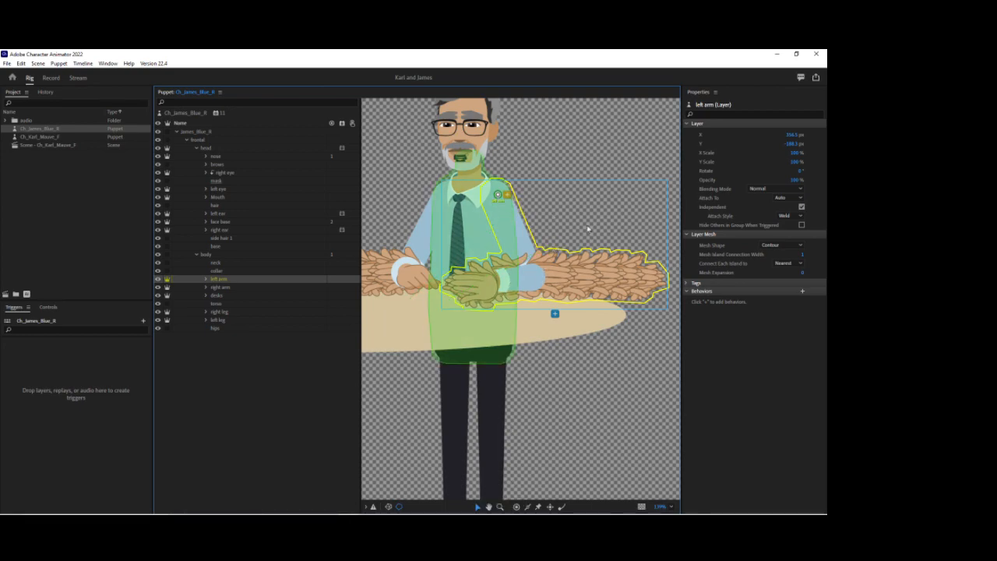
pyautogui.click(498, 194)
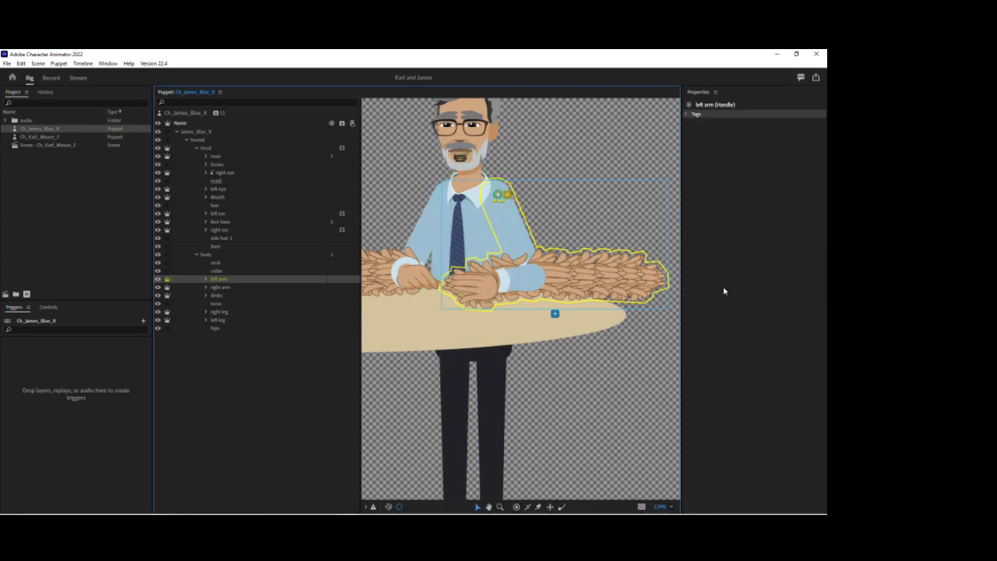
pyautogui.click(686, 114)
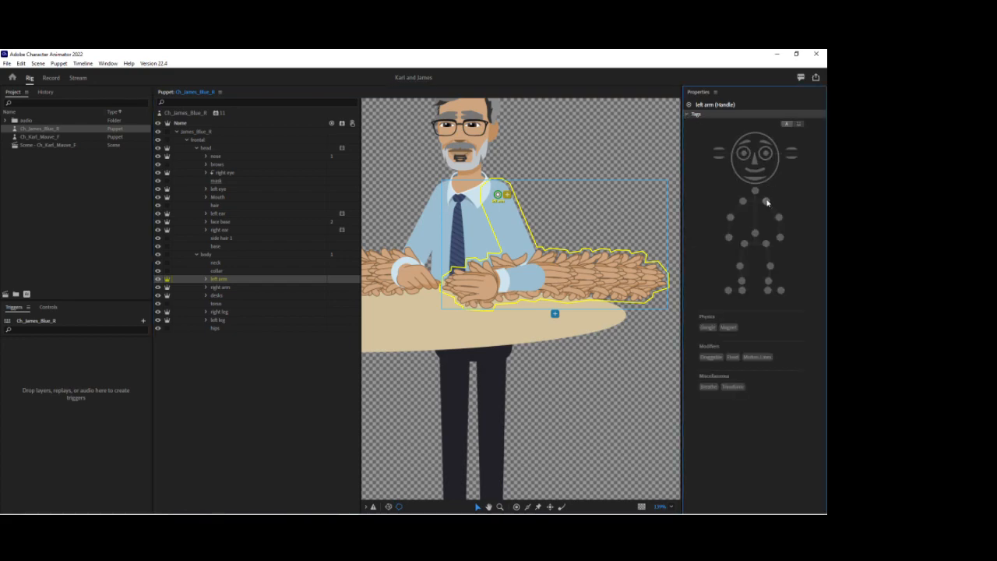
pyautogui.click(767, 202)
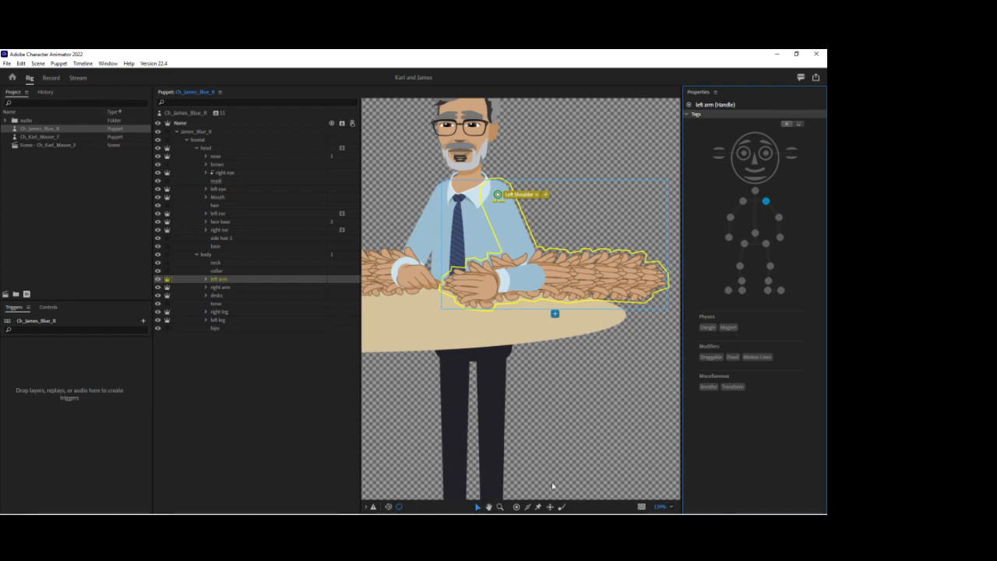
# Add a handle at the left arm's elbow, on the sleeve end, and tag it as Left Elbow
pyautogui.click(516, 507)
pyautogui.click(533, 274)
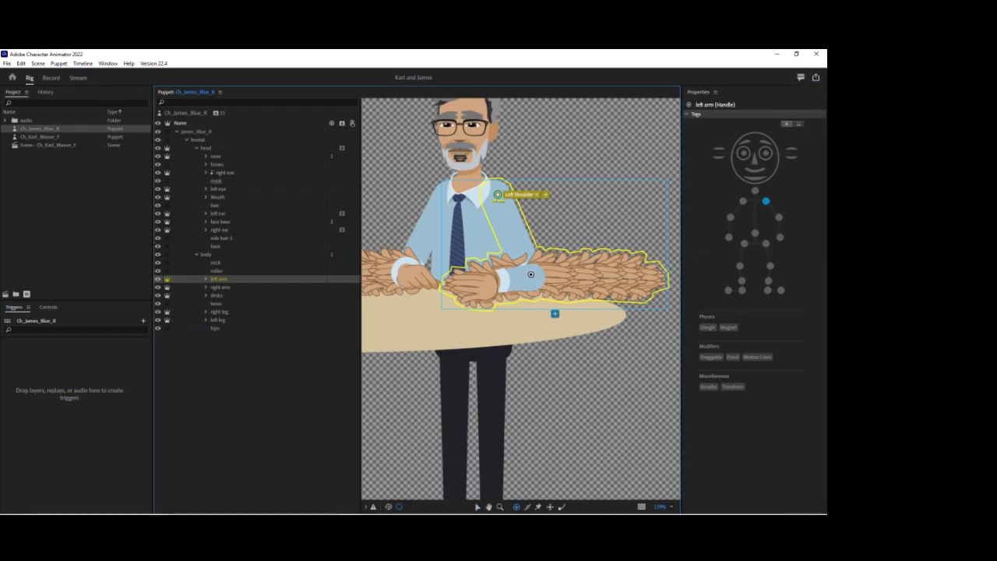
pyautogui.click(778, 219)
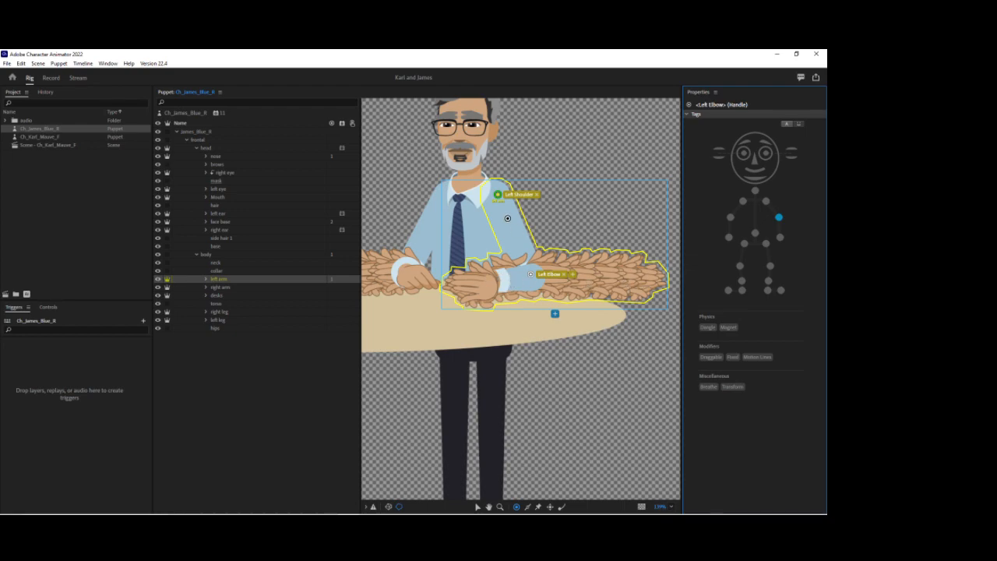
# Add a handle near the outer end of the left arm's stacked hands and tag it as Left Wrist and Draggable
pyautogui.click(627, 279)
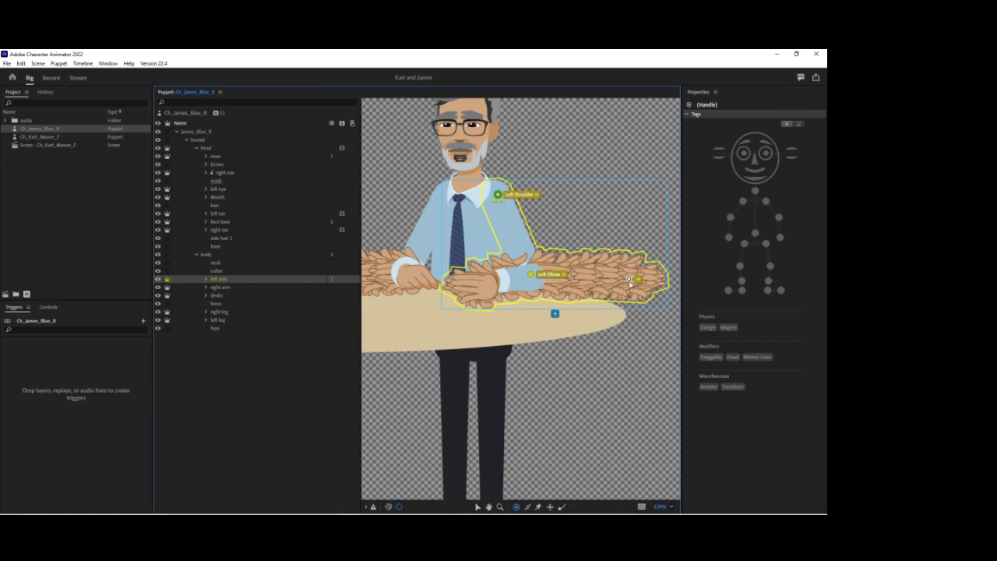
pyautogui.moveTo(630, 282); pyautogui.dragTo(621, 282)
pyautogui.click(780, 238)
pyautogui.click(779, 237)
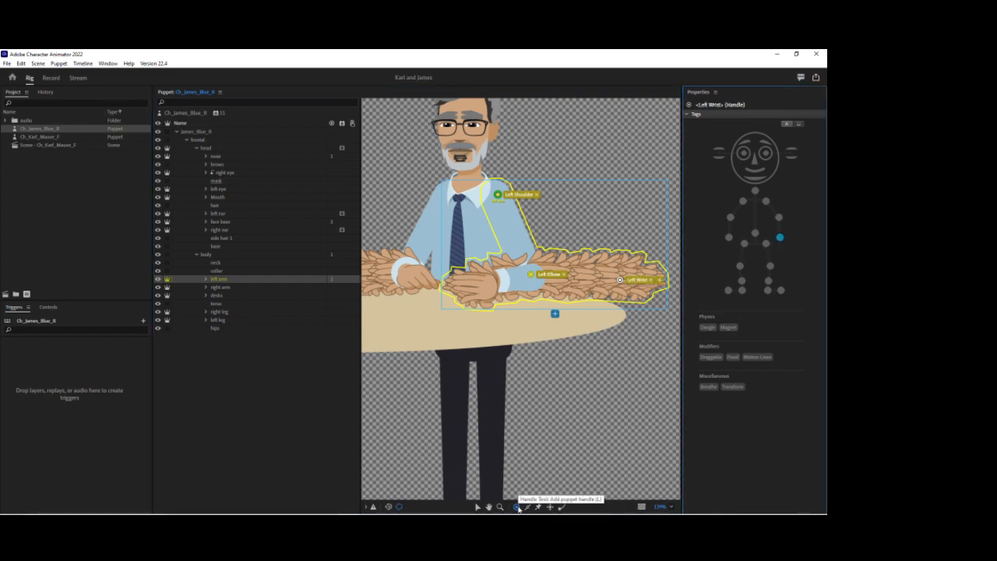
pyautogui.click(711, 357)
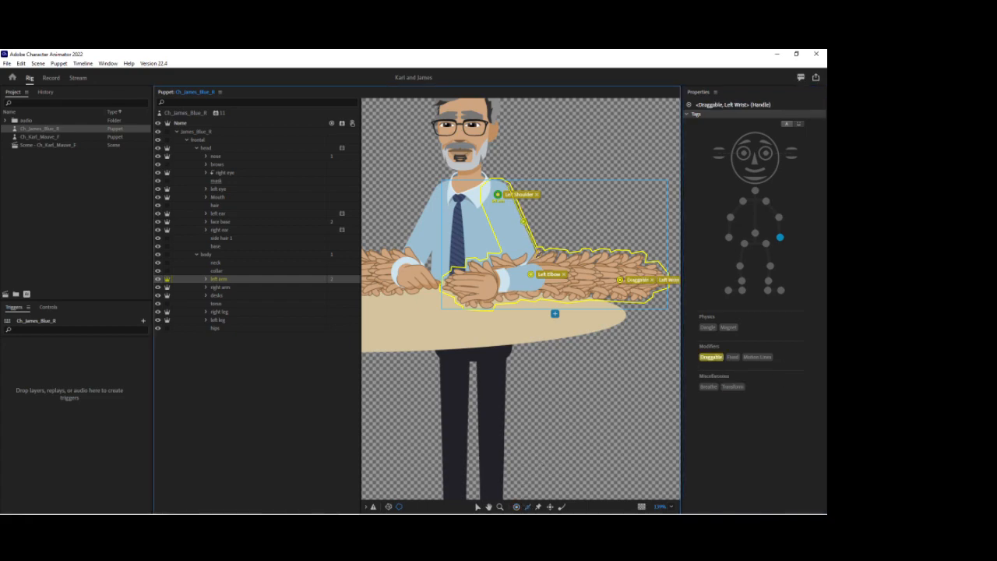
# Draw sticks along both edges of the left upper arm and along the upper and lower sides of the forearm
pyautogui.click(495, 224)
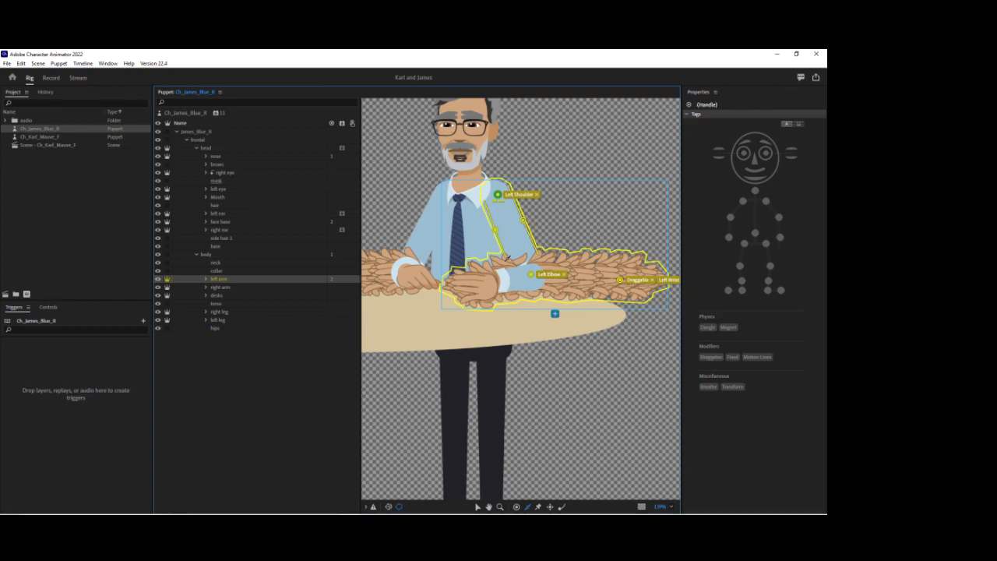
pyautogui.click(576, 286)
pyautogui.moveTo(548, 261); pyautogui.dragTo(611, 260)
pyautogui.hotkey('ctrl', 'z')
pyautogui.moveTo(556, 265); pyautogui.dragTo(619, 268)
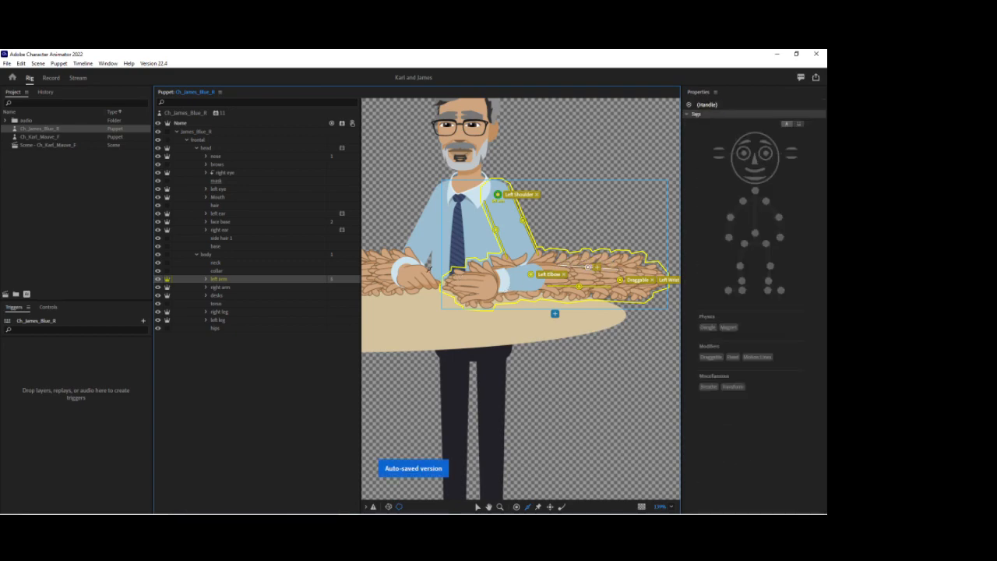
# Move the right arm layer's origin handle to the shoulder and tag it as Right Shoulder
pyautogui.click(219, 287)
pyautogui.moveTo(413, 321); pyautogui.dragTo(513, 341)
pyautogui.click(477, 507)
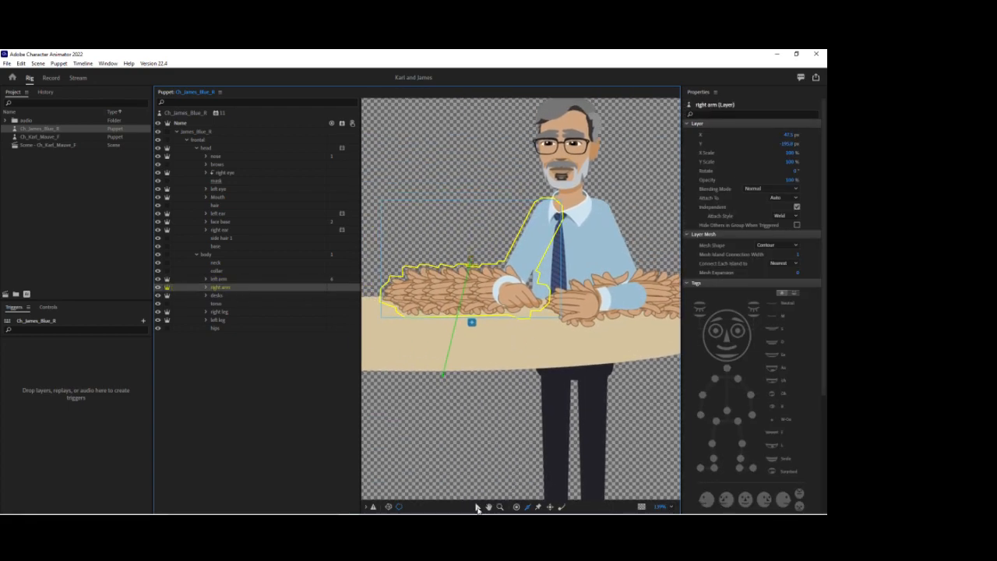
pyautogui.moveTo(442, 377); pyautogui.dragTo(541, 248)
pyautogui.hotkey('ctrl', 'z')
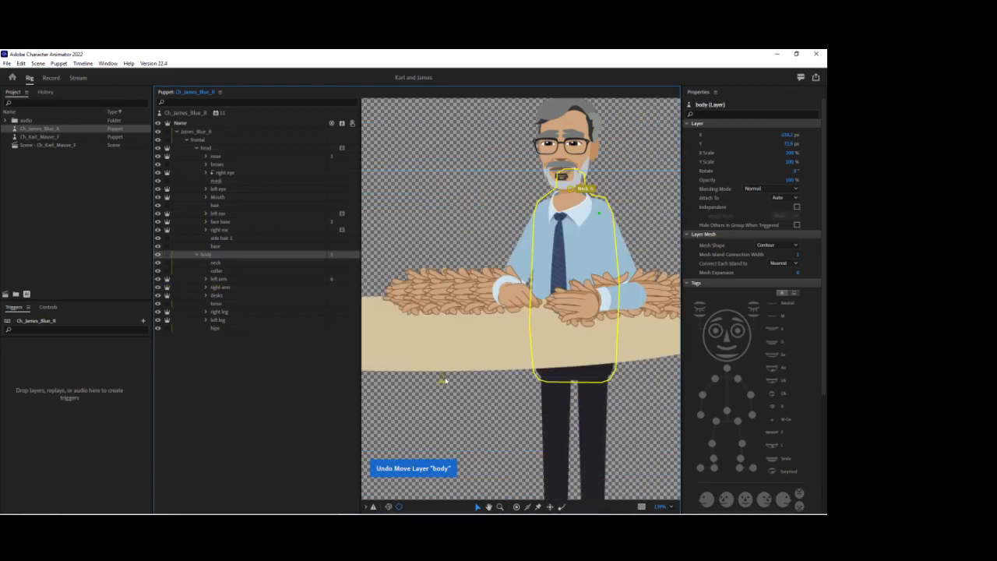
pyautogui.click(224, 290)
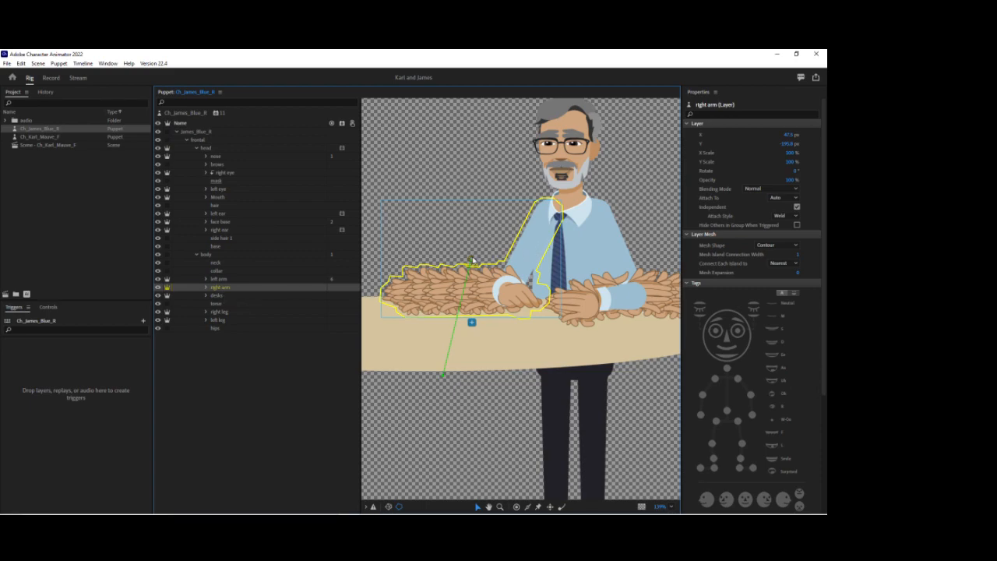
pyautogui.click(545, 213)
pyautogui.click(742, 201)
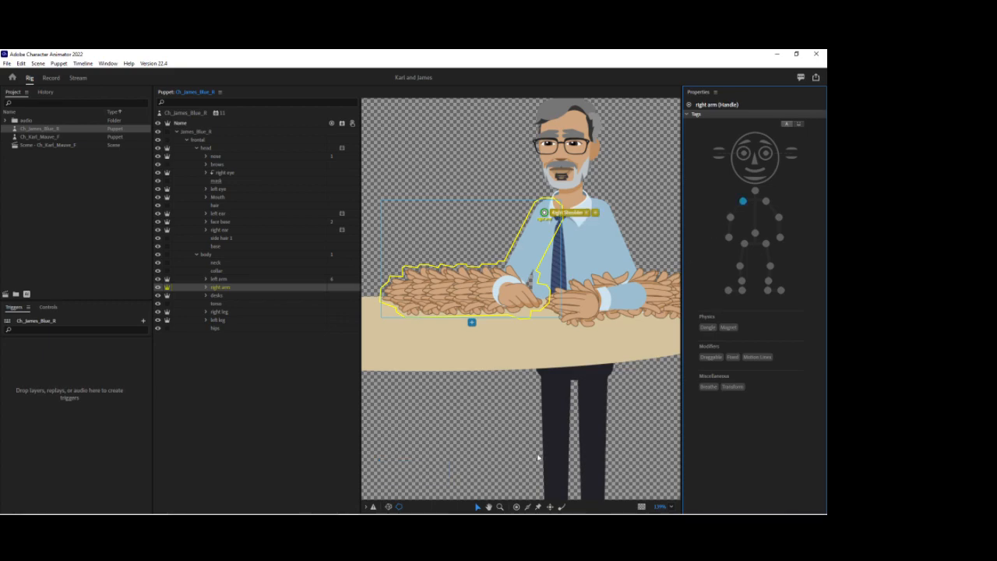
# Add a handle at the right arm's shirt cuff and tag it as Right Elbow
pyautogui.click(515, 507)
pyautogui.click(515, 292)
pyautogui.hotkey('ctrl', 'z')
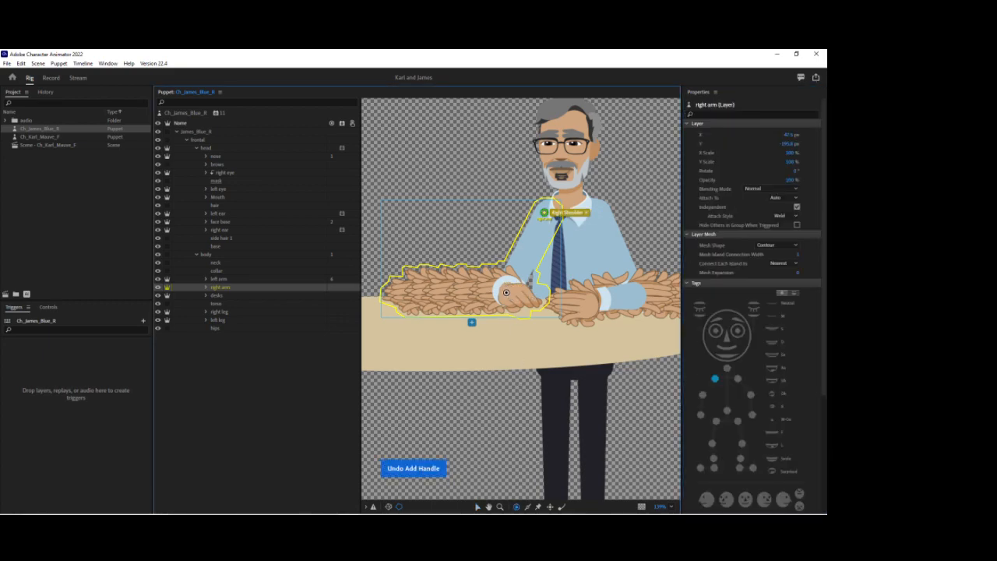
pyautogui.click(506, 293)
pyautogui.click(730, 219)
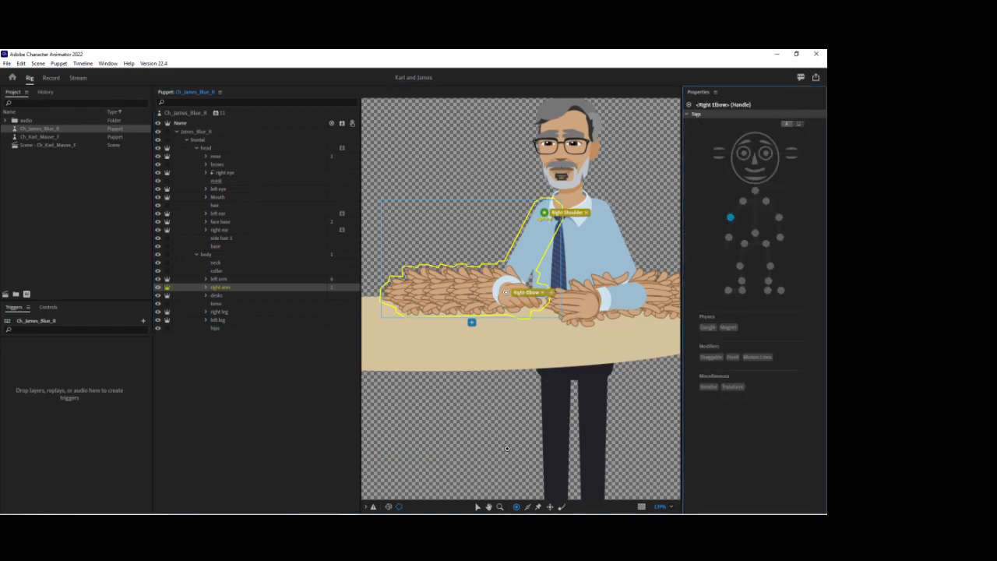
# Add a handle near the outer end of the right arm's stacked hands and tag it as Right Wrist and Draggable
pyautogui.click(411, 297)
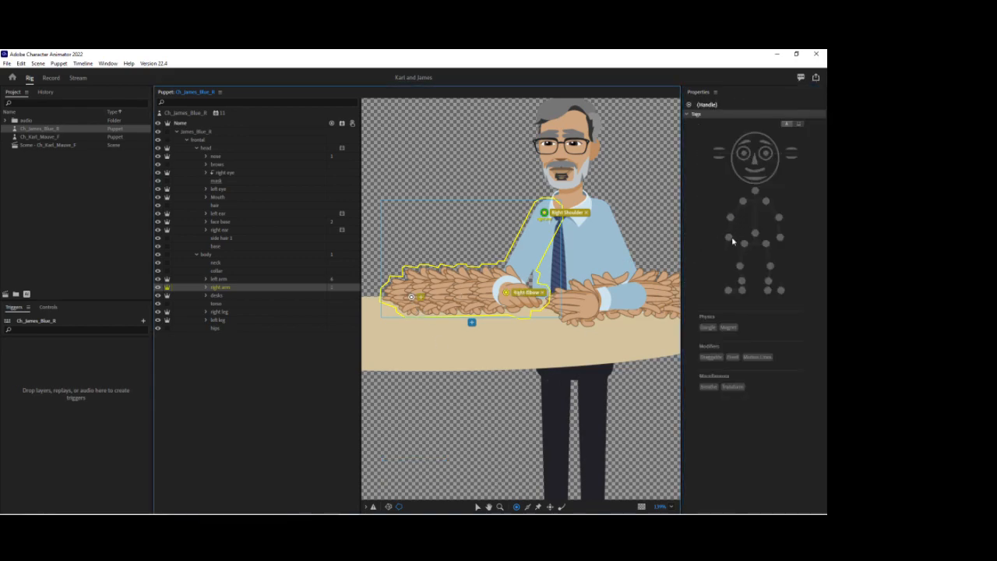
pyautogui.click(729, 238)
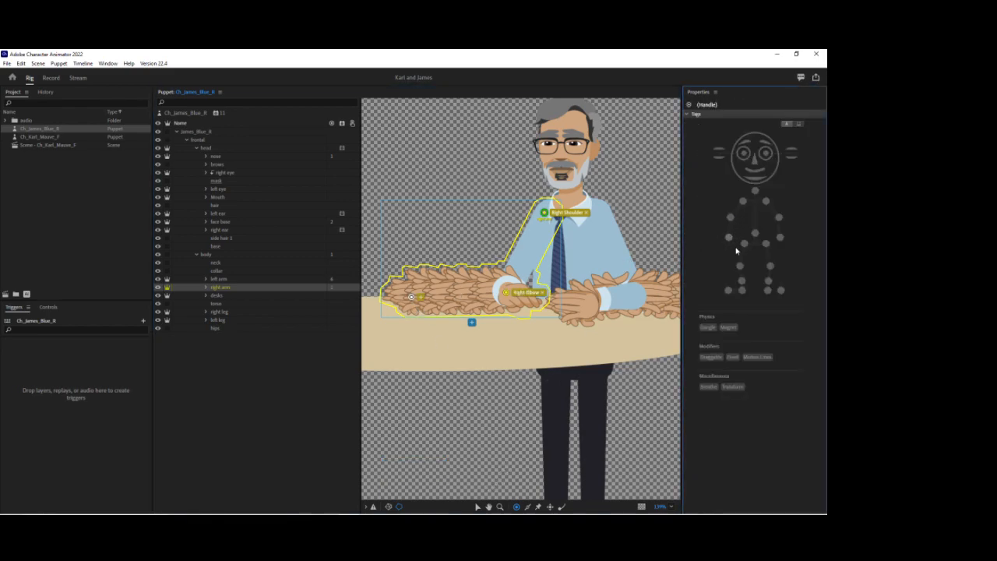
pyautogui.click(711, 357)
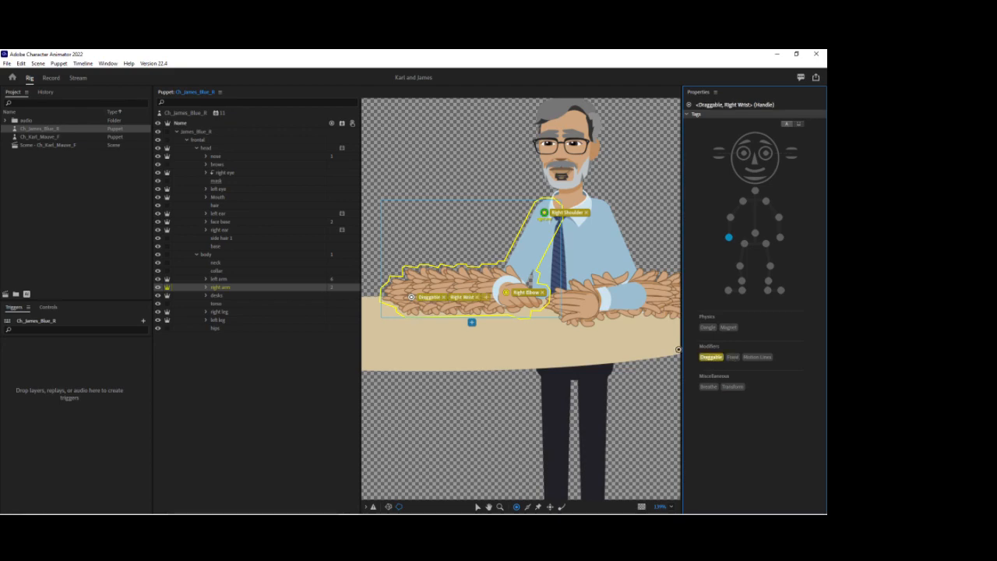
# Draw sticks along both edges of the right upper arm and along the upper and lower sides of its stacked hands
pyautogui.click(527, 507)
pyautogui.moveTo(532, 219); pyautogui.dragTo(507, 268)
pyautogui.click(529, 238)
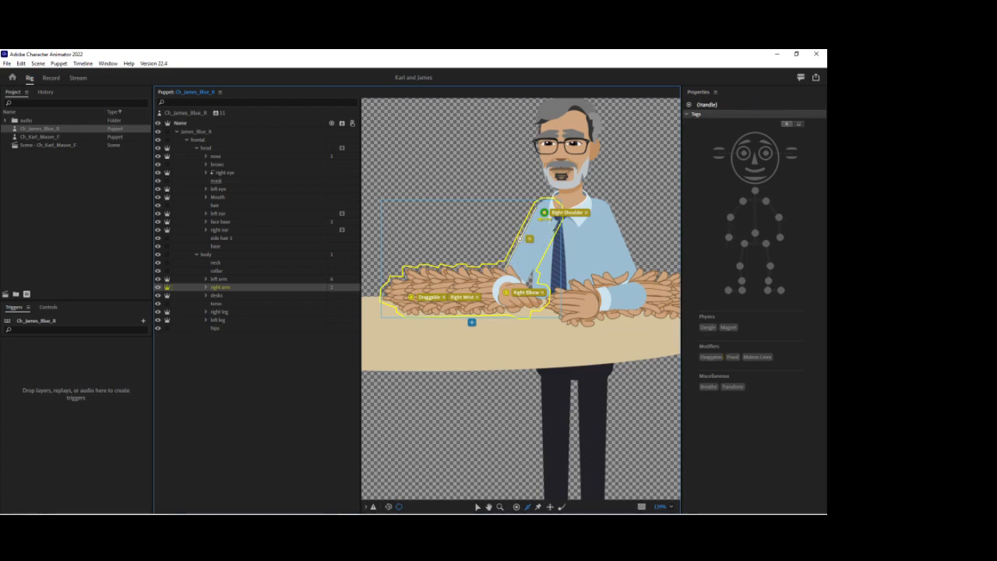
pyautogui.moveTo(554, 225); pyautogui.dragTo(523, 281)
pyautogui.moveTo(423, 284); pyautogui.dragTo(483, 285)
pyautogui.click(452, 284)
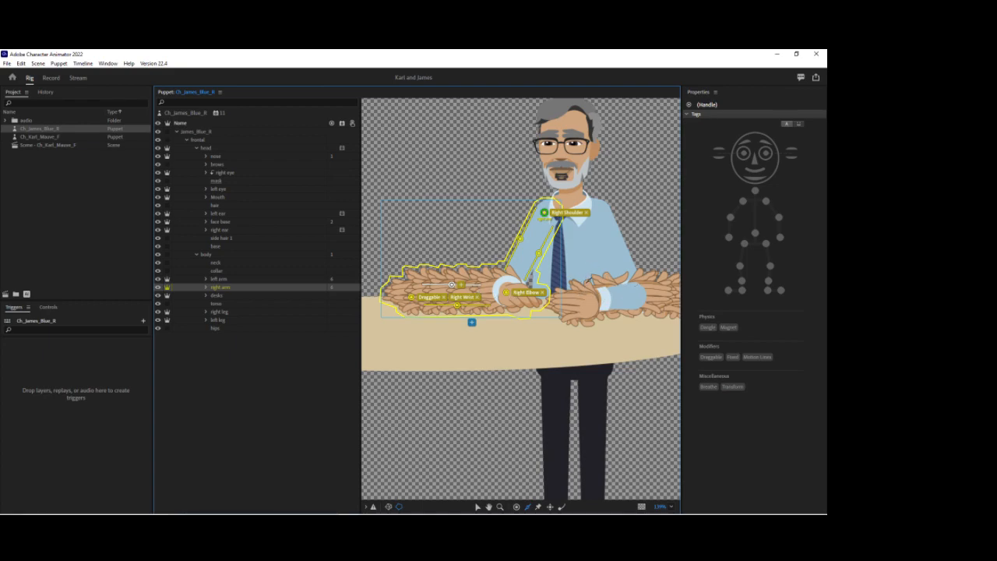
# Move the right leg layer's origin handle to the top of the leg and tag it as Right Hip
pyautogui.click(219, 312)
pyautogui.moveTo(448, 438); pyautogui.dragTo(400, 367)
pyautogui.moveTo(413, 407); pyautogui.dragTo(402, 364)
pyautogui.click(477, 506)
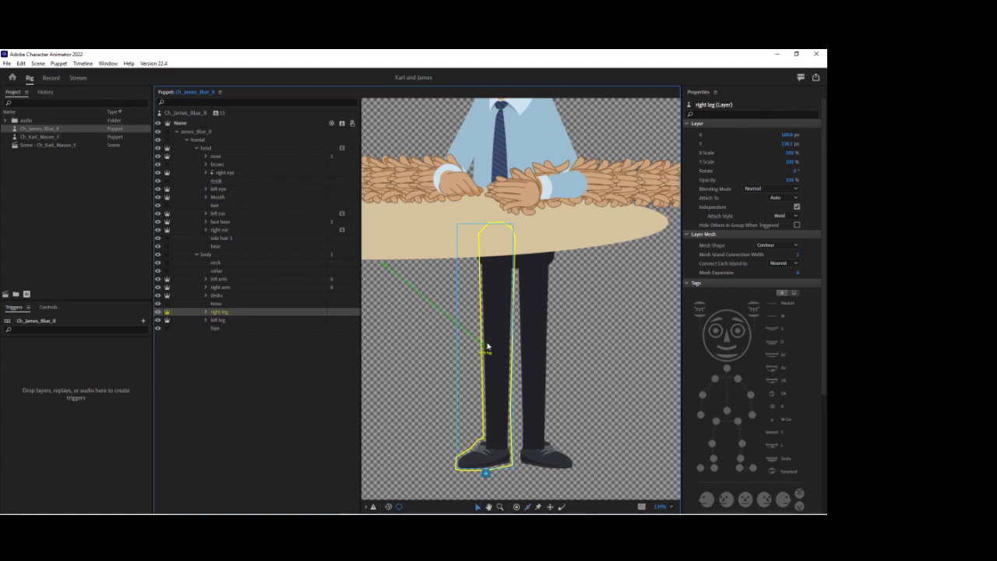
pyautogui.click(497, 247)
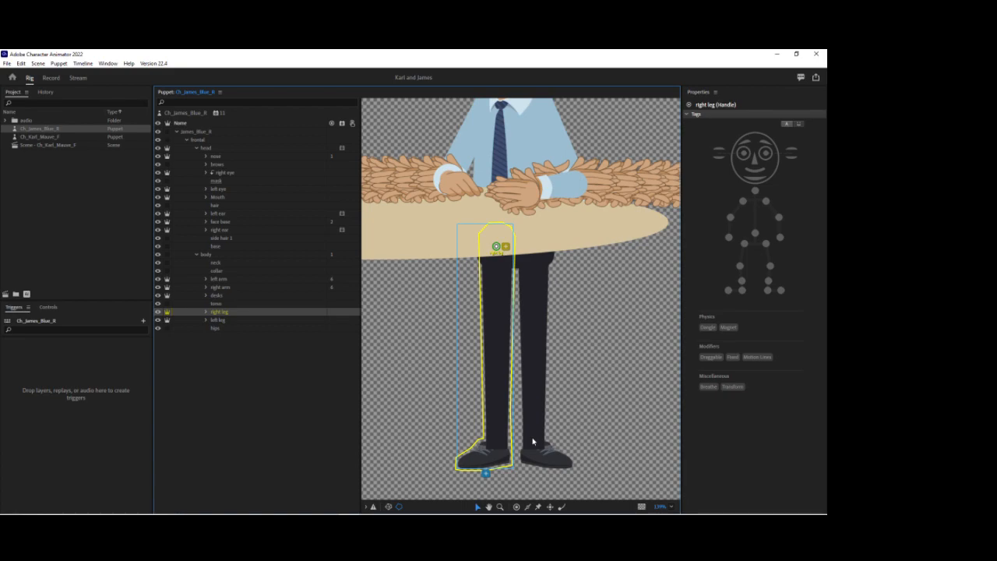
pyautogui.click(744, 244)
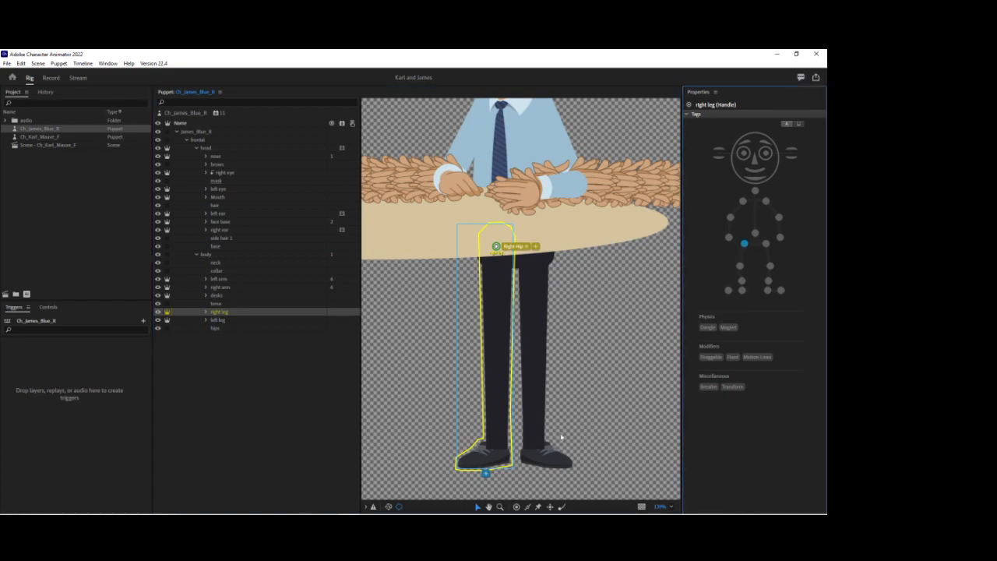
# Add handles at the right leg's knee and ankle, tagged as Right Knee and Right Ankle
pyautogui.click(515, 507)
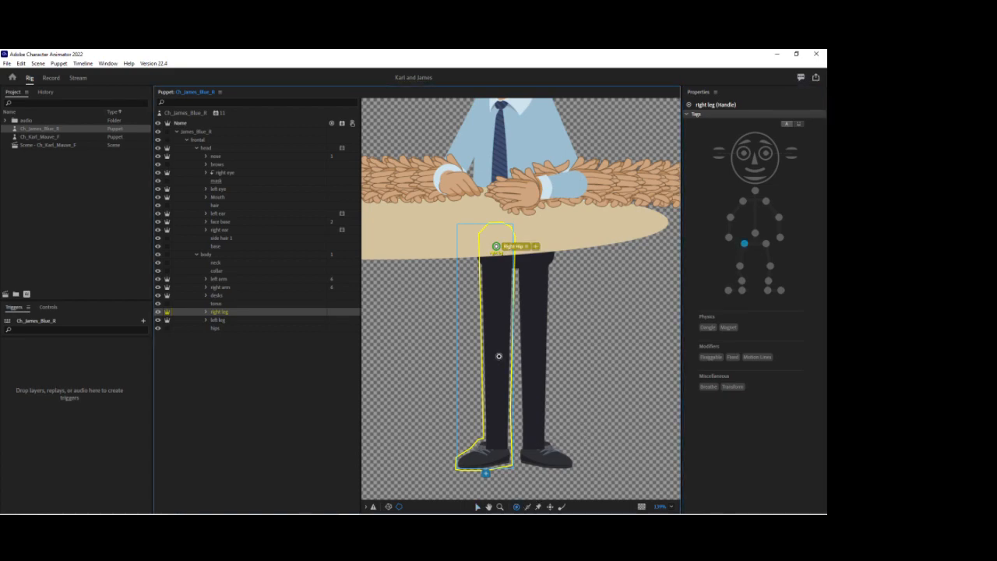
pyautogui.click(498, 354)
pyautogui.click(740, 265)
pyautogui.click(497, 443)
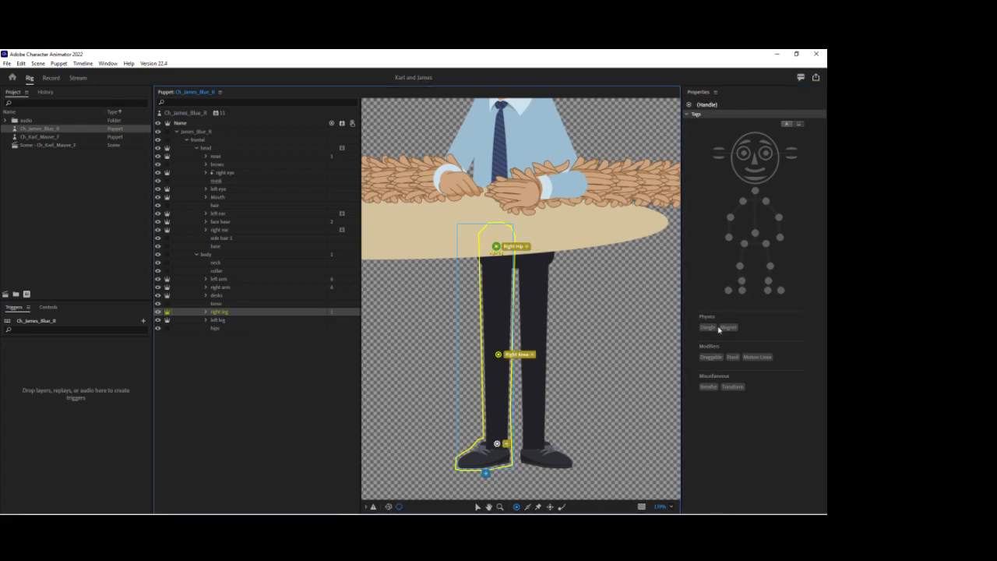
pyautogui.click(742, 281)
# Add handles at the back and tip of the right shoe, tagged as Right Heel and Right Toe
pyautogui.click(504, 458)
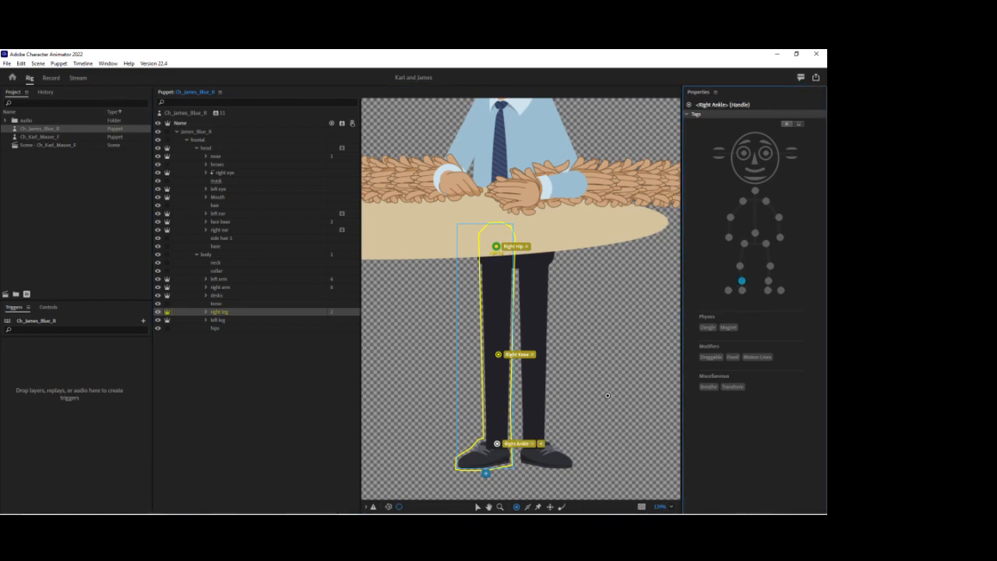
pyautogui.click(741, 290)
pyautogui.click(462, 464)
pyautogui.click(728, 291)
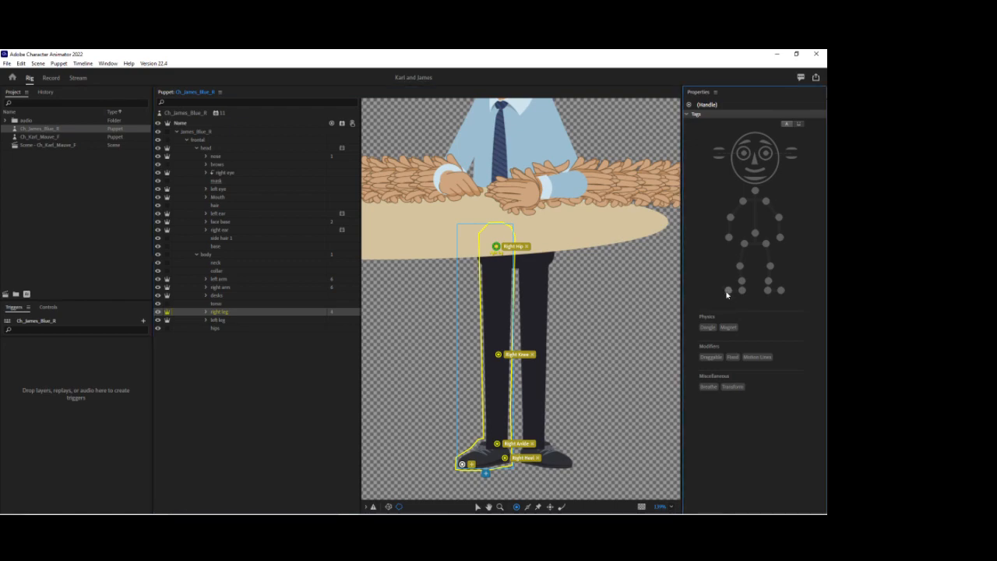
# Draw long sticks down both sides of the right leg, from below the hip to the ankle
pyautogui.click(528, 507)
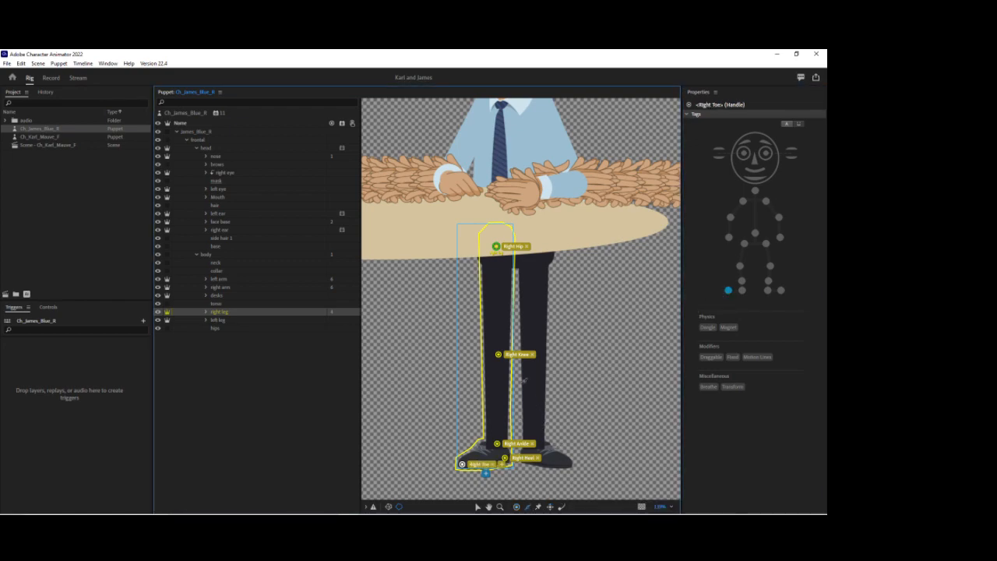
pyautogui.moveTo(485, 250); pyautogui.dragTo(483, 346)
pyautogui.moveTo(482, 433); pyautogui.dragTo(486, 451)
pyautogui.moveTo(512, 262); pyautogui.dragTo(509, 447)
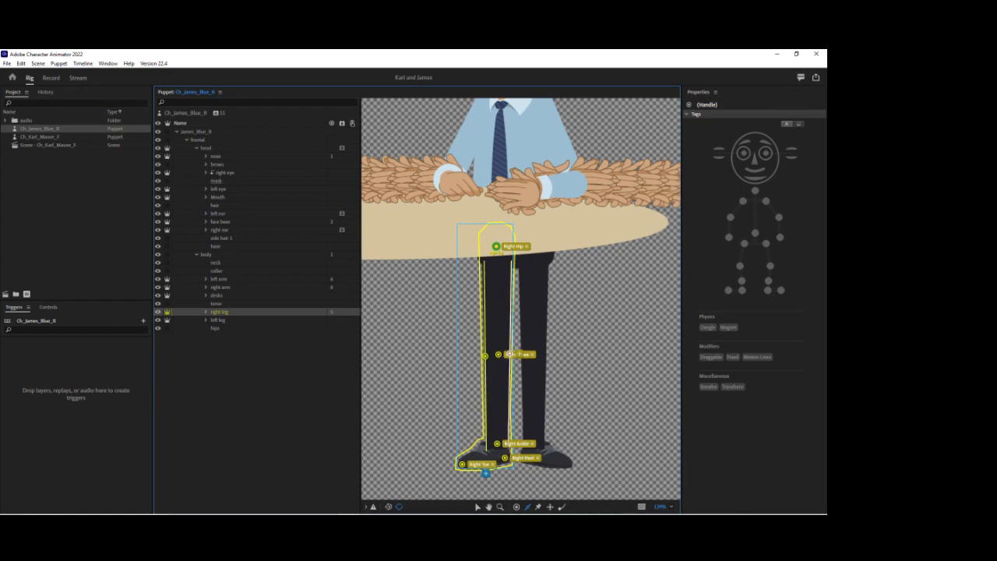
# Switch to Illustrator and move the left foot layer above the left leg layer inside the +left leg group
pyautogui.click(370, 506)
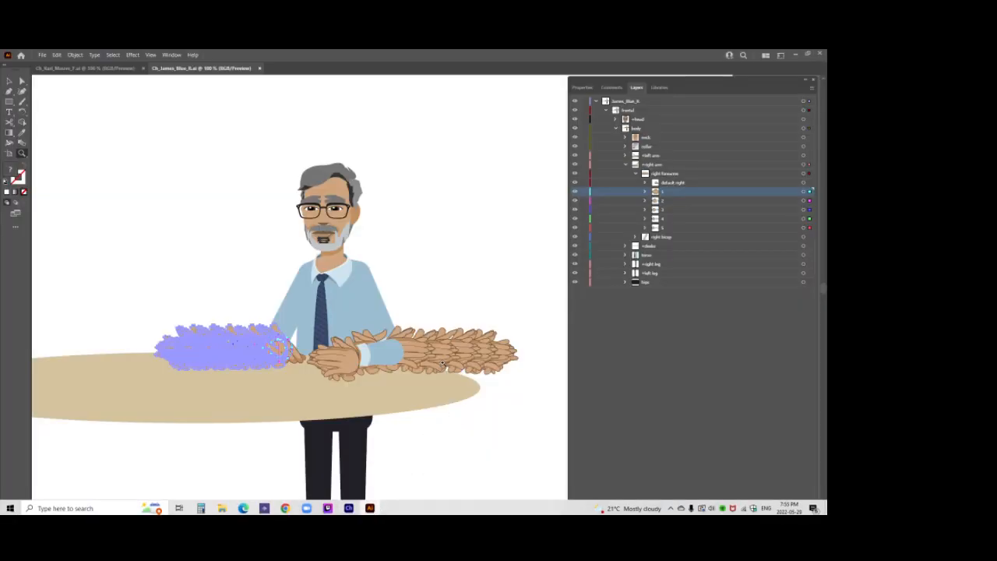
pyautogui.scroll(-5, 423, 377)
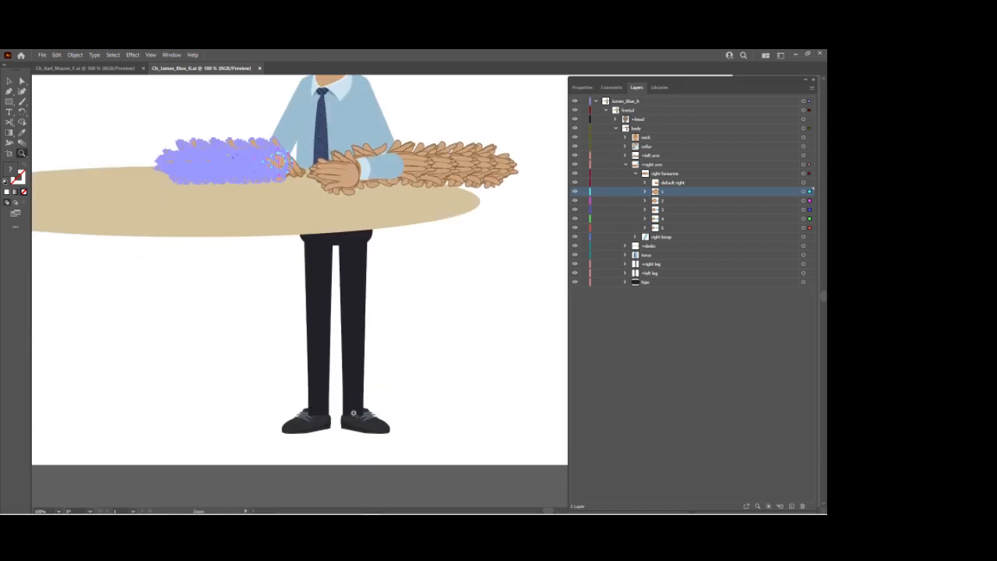
pyautogui.click(336, 421)
pyautogui.click(625, 274)
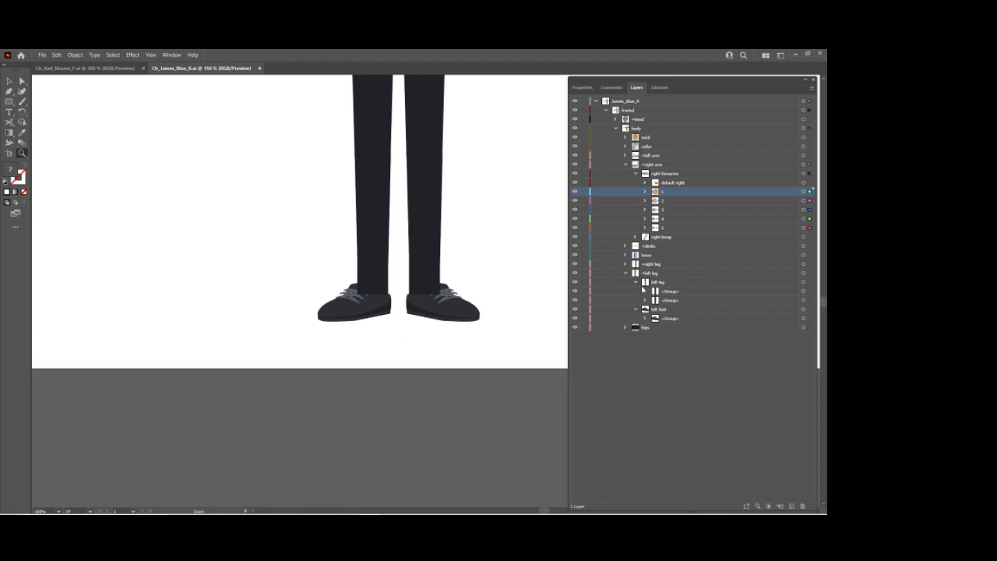
pyautogui.click(635, 283)
pyautogui.click(637, 291)
pyautogui.moveTo(647, 291); pyautogui.dragTo(645, 280)
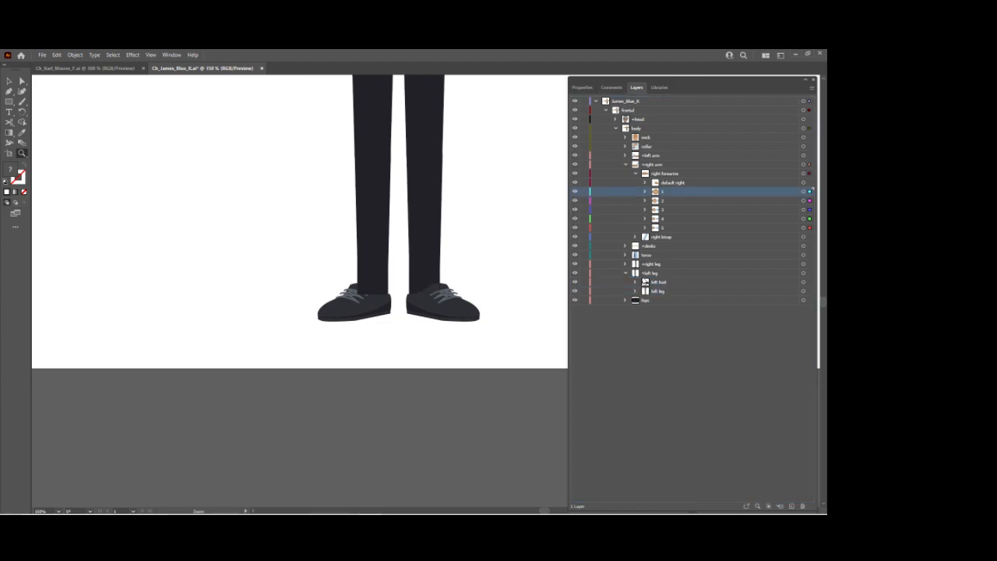
# Move the right foot layer above the right leg layer inside the +right leg group and save the document
pyautogui.click(625, 265)
pyautogui.click(634, 274)
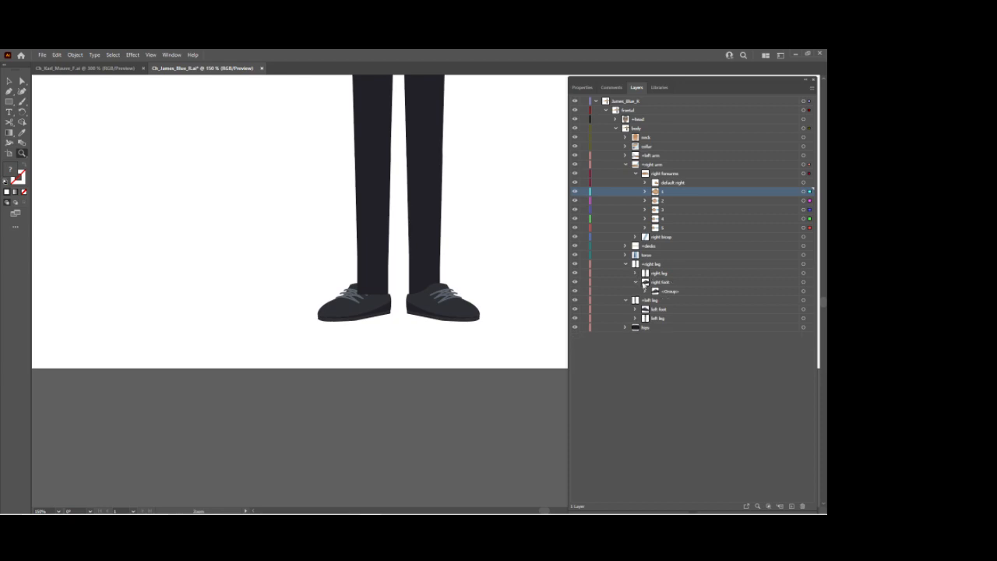
pyautogui.click(635, 283)
pyautogui.moveTo(658, 282); pyautogui.dragTo(641, 272)
pyautogui.click(625, 265)
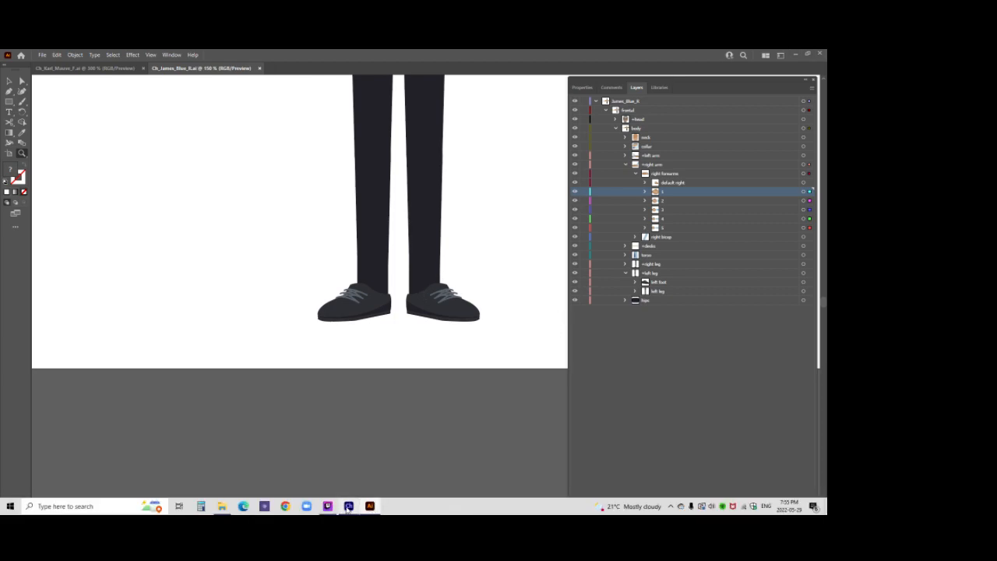
# Switch back to Character Animator, move the left leg layer's origin handle to the top of the leg, and tag it as Left Hip
pyautogui.click(348, 507)
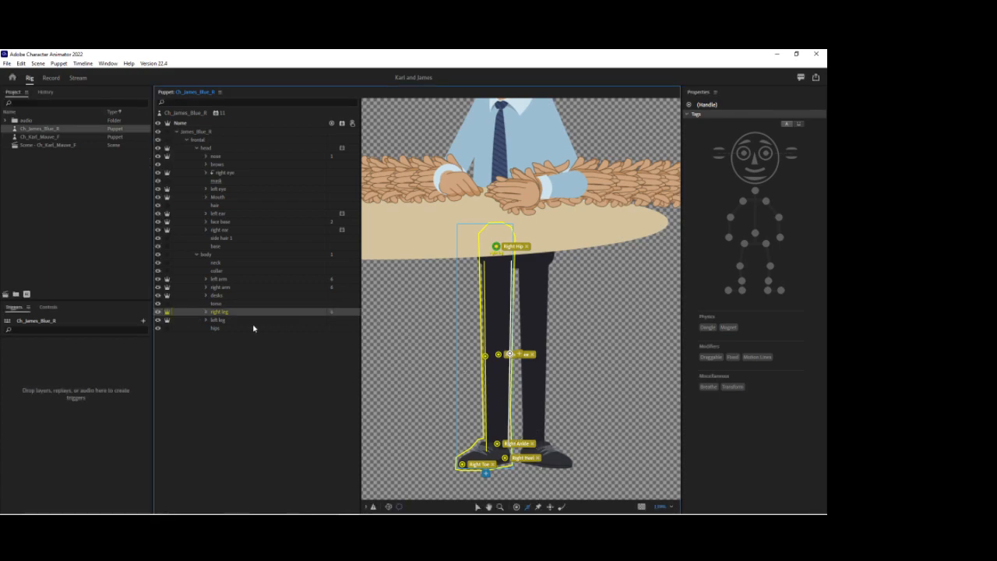
pyautogui.click(227, 320)
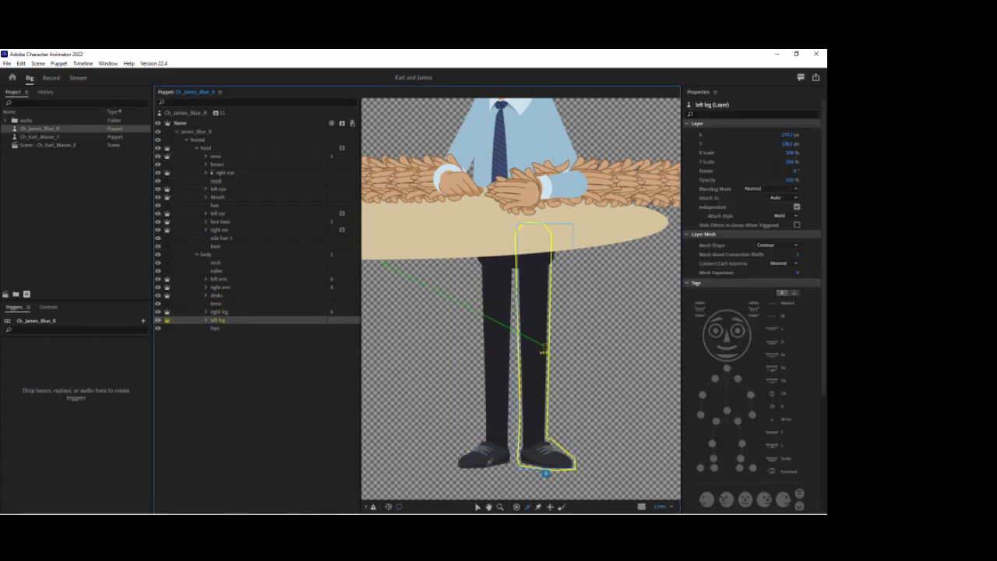
pyautogui.click(479, 506)
pyautogui.moveTo(545, 350); pyautogui.dragTo(534, 246)
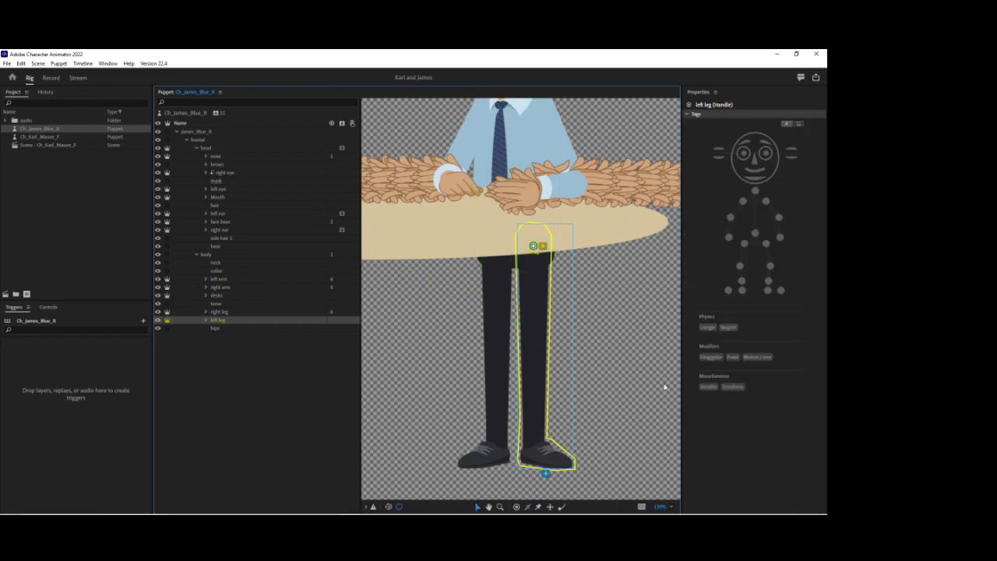
pyautogui.click(766, 243)
# Add handles at the left leg's knee and ankle, tagged as Left Knee and Left Ankle
pyautogui.click(516, 506)
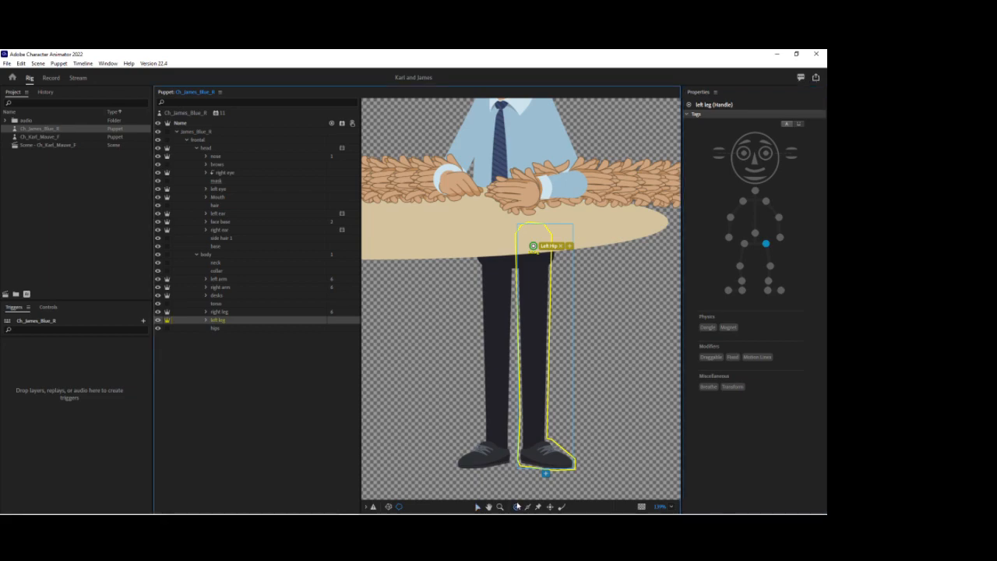
pyautogui.click(535, 350)
pyautogui.click(769, 266)
pyautogui.click(537, 443)
pyautogui.click(768, 280)
# Add handles at the tip and back of the left shoe, tagged as Left Toe and Left Heel
pyautogui.click(567, 463)
pyautogui.click(781, 290)
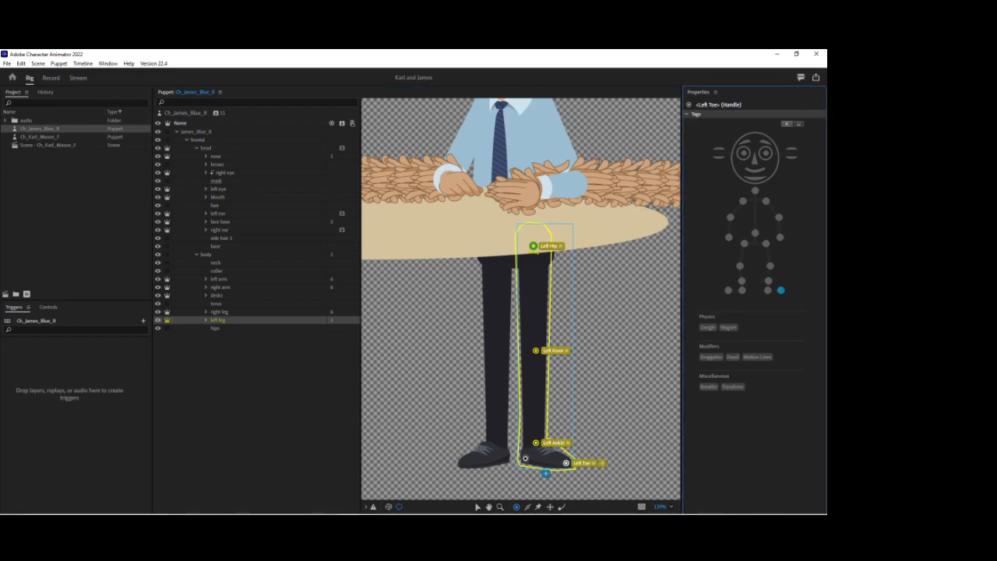
pyautogui.click(525, 458)
pyautogui.click(767, 290)
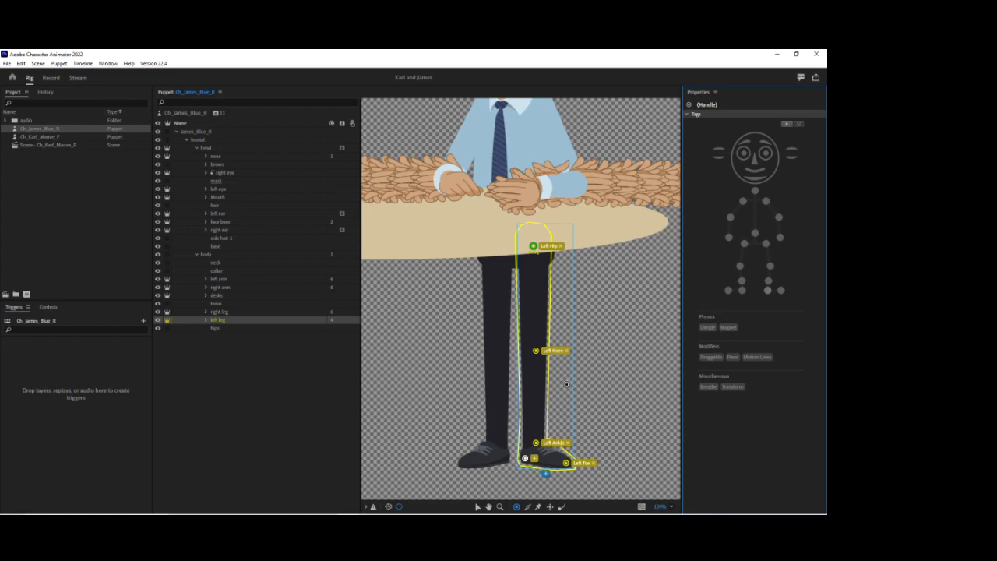
# Draw long sticks down both sides of the left leg, from below the hip to the ankle
pyautogui.click(528, 507)
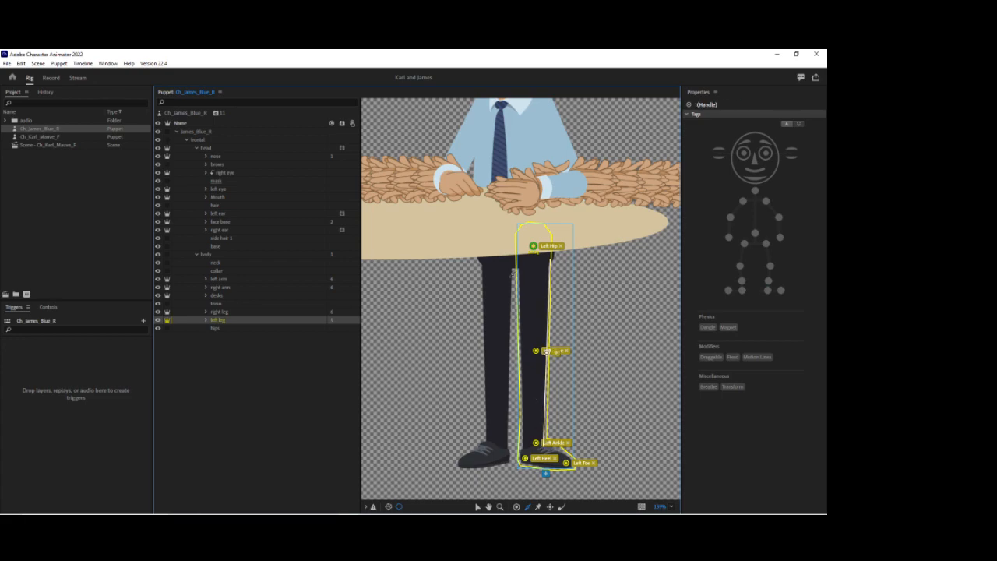
pyautogui.moveTo(524, 256); pyautogui.dragTo(527, 453)
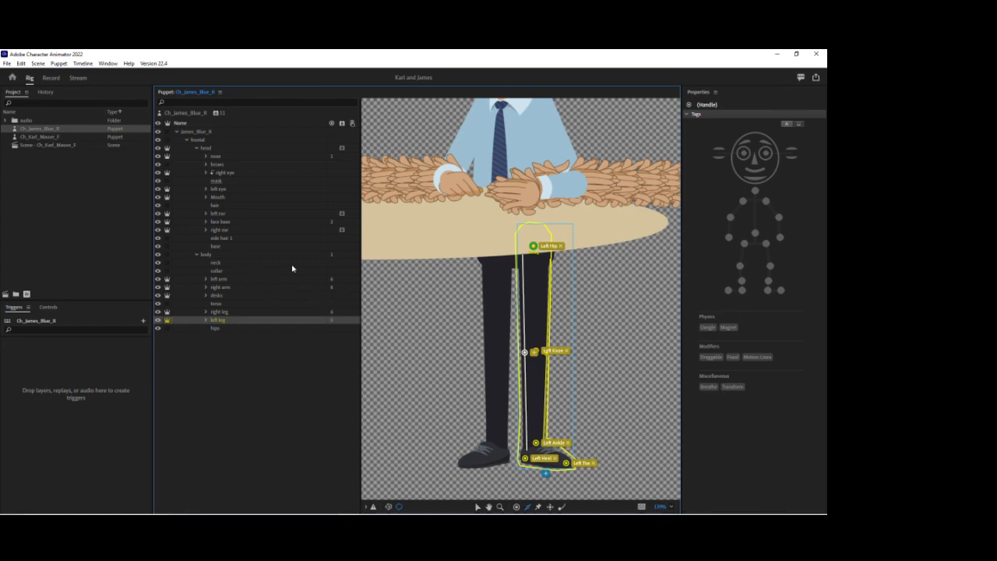
pyautogui.moveTo(408, 275); pyautogui.dragTo(420, 315)
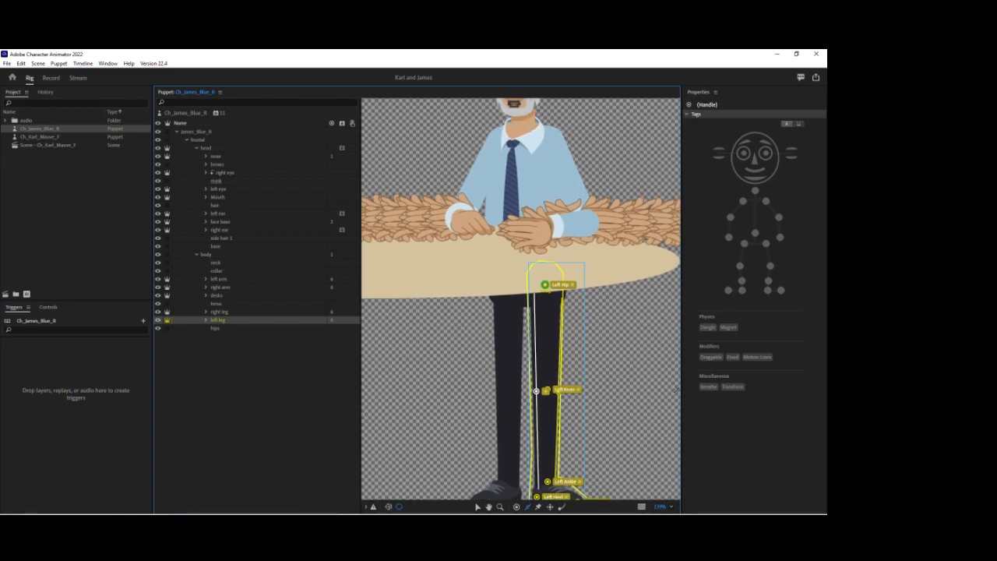
# Fit the whole puppet in view and move the root Ch_James_Blue_R origin handle to the character's waist
pyautogui.click(671, 506)
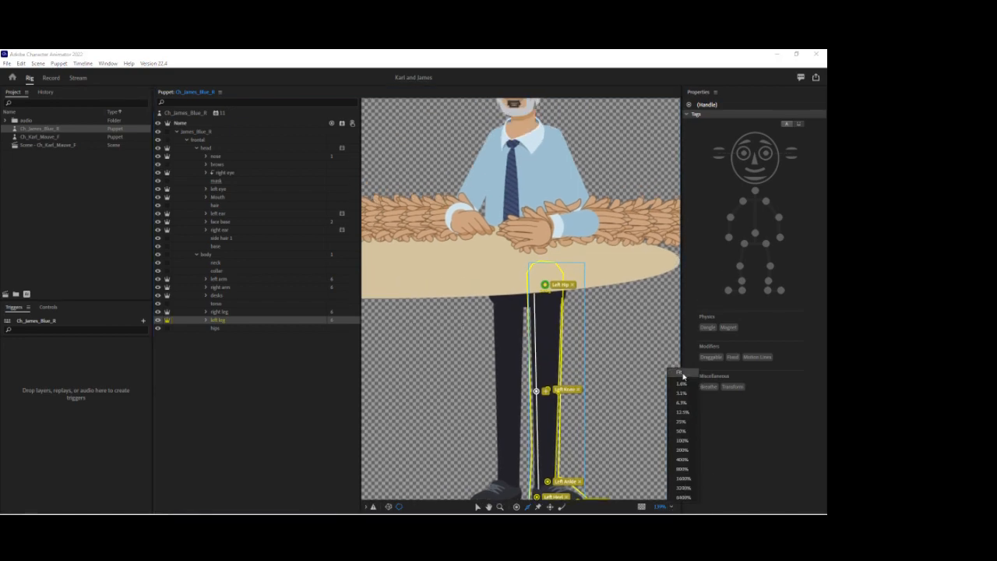
pyautogui.click(678, 375)
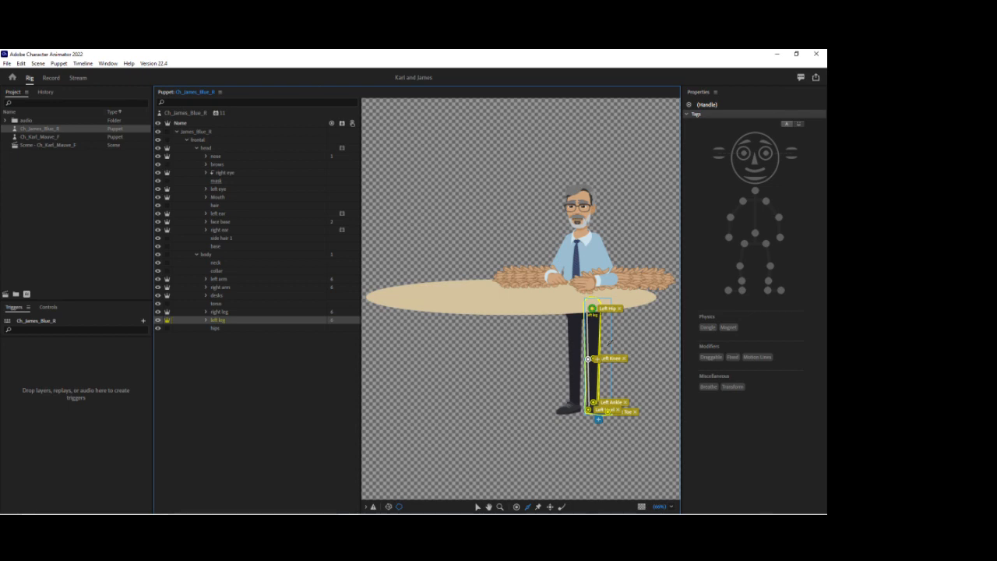
pyautogui.click(200, 114)
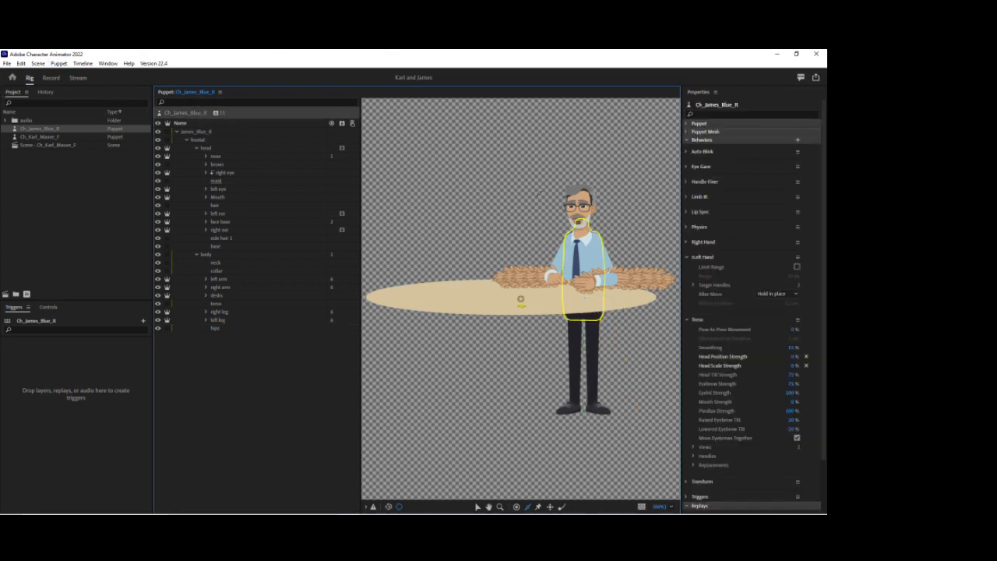
pyautogui.click(582, 306)
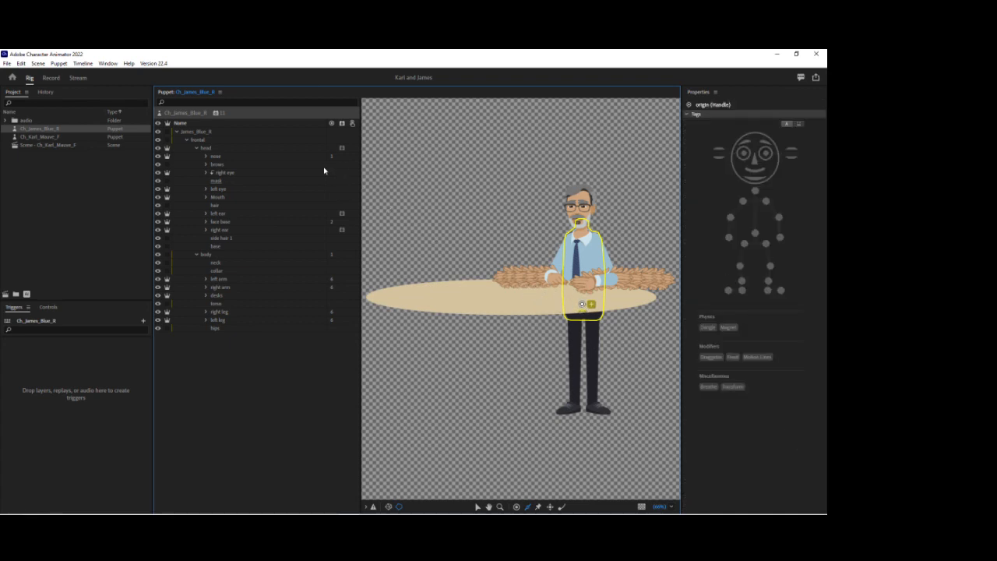
# On the James_Blue_R layer, draw a horizontal stick across the waist tagged Fixed, and move the layer's origin handle just above it
pyautogui.click(199, 133)
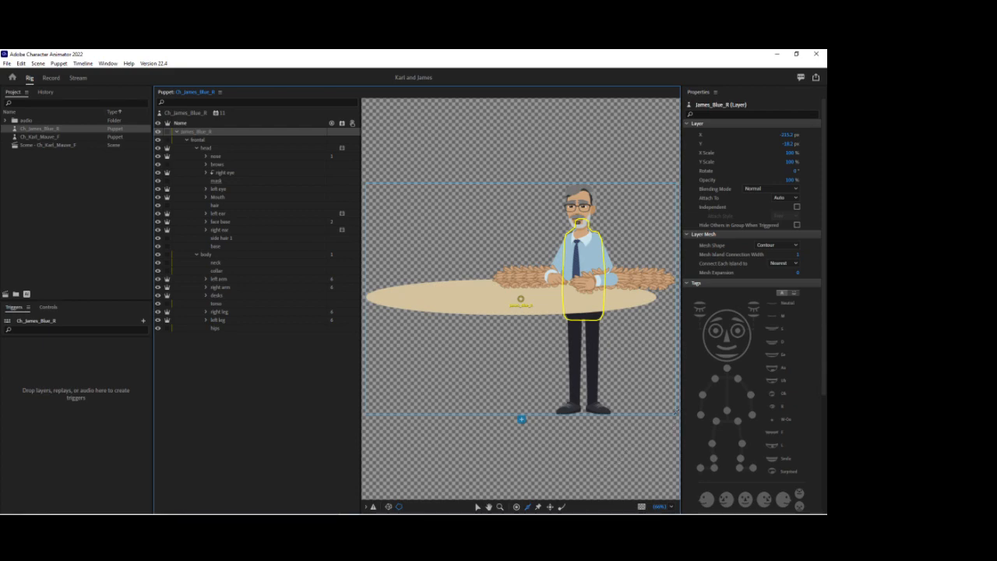
pyautogui.moveTo(563, 293); pyautogui.dragTo(611, 294)
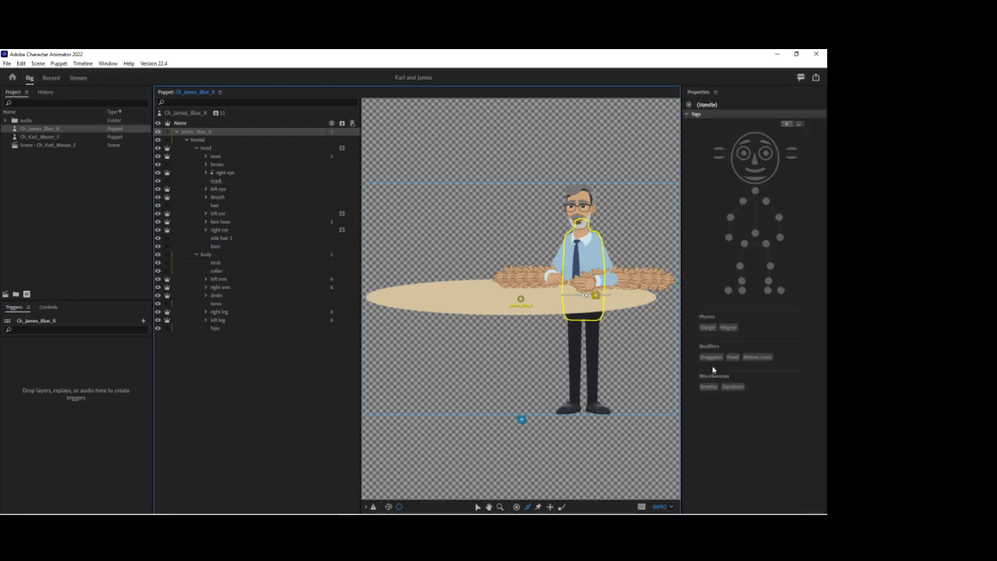
pyautogui.click(732, 356)
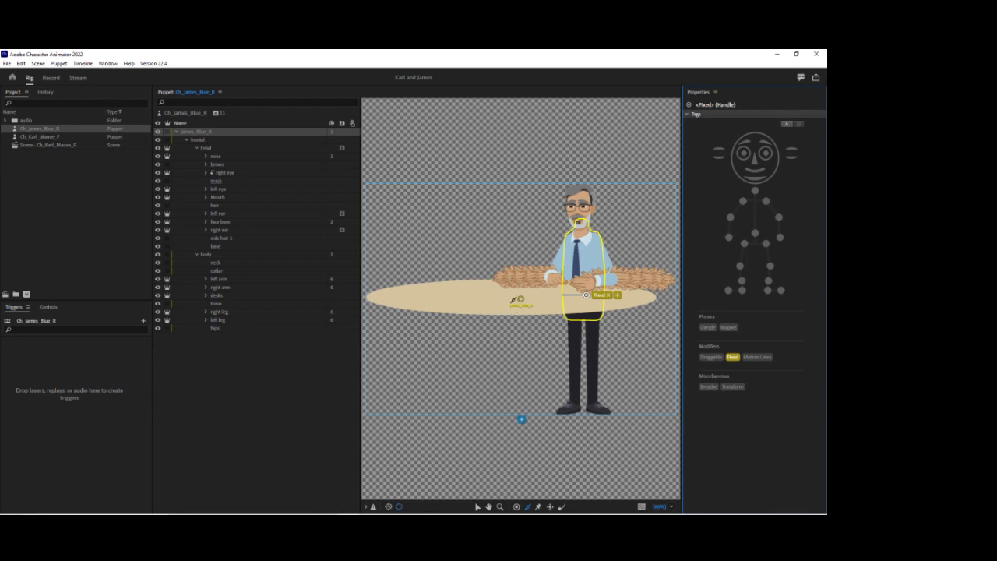
pyautogui.moveTo(521, 303); pyautogui.dragTo(584, 286)
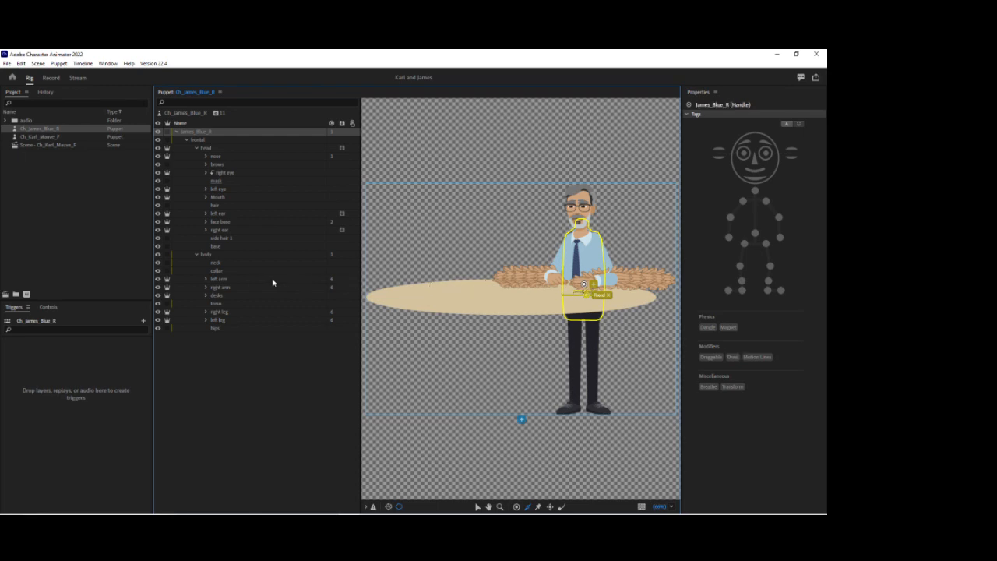
# Move the desks layer's origin handle to the character's waist so it attaches to the torso
pyautogui.click(227, 297)
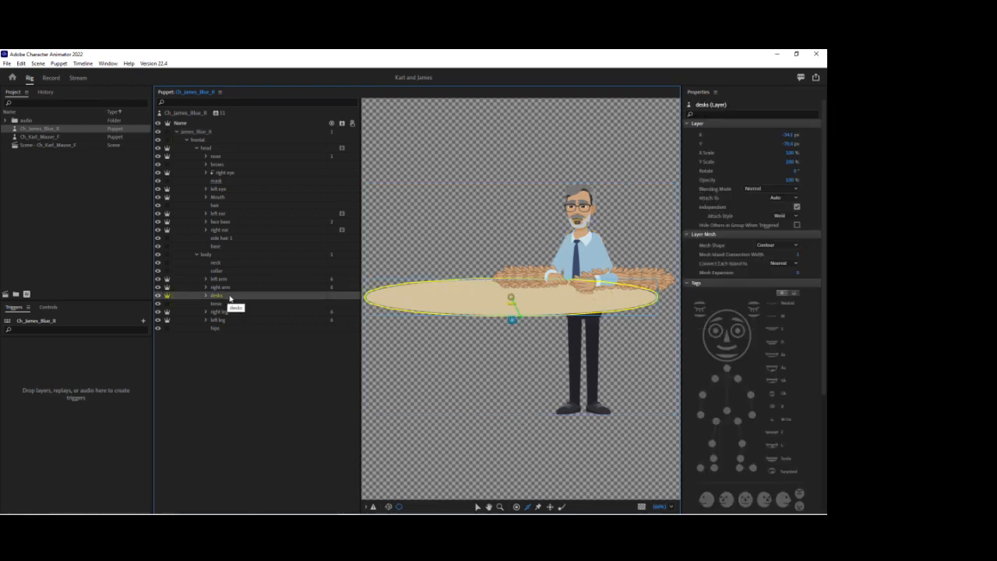
pyautogui.moveTo(513, 299); pyautogui.dragTo(584, 314)
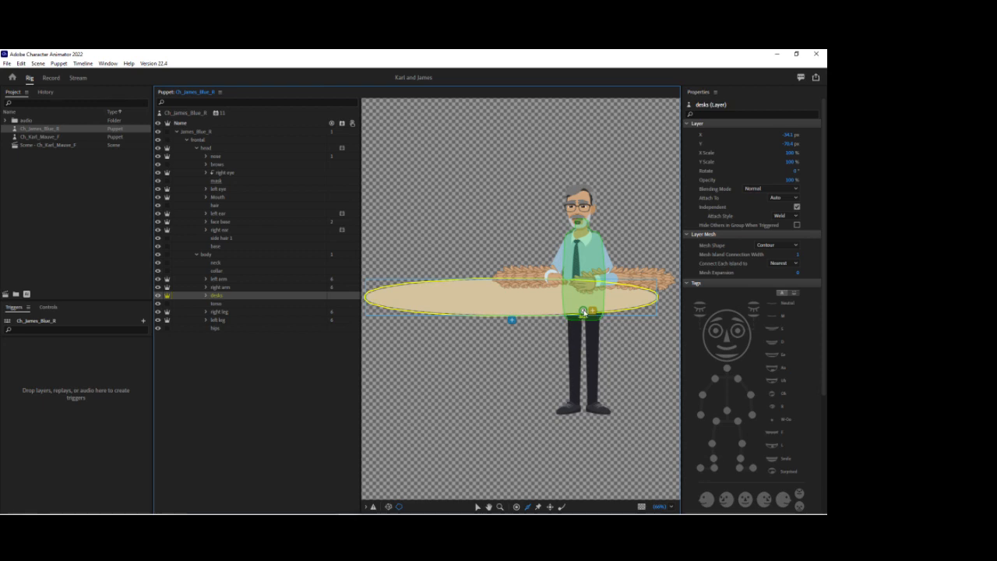
pyautogui.click(583, 311)
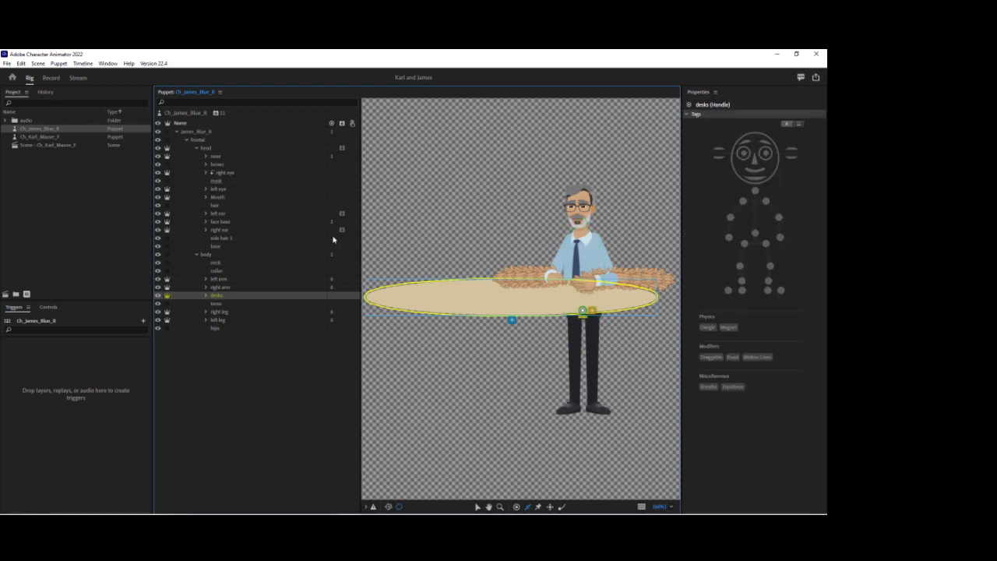
# Check the body layer's origin handle and move the frontal layer's Head handle slightly down at the waist
pyautogui.click(220, 255)
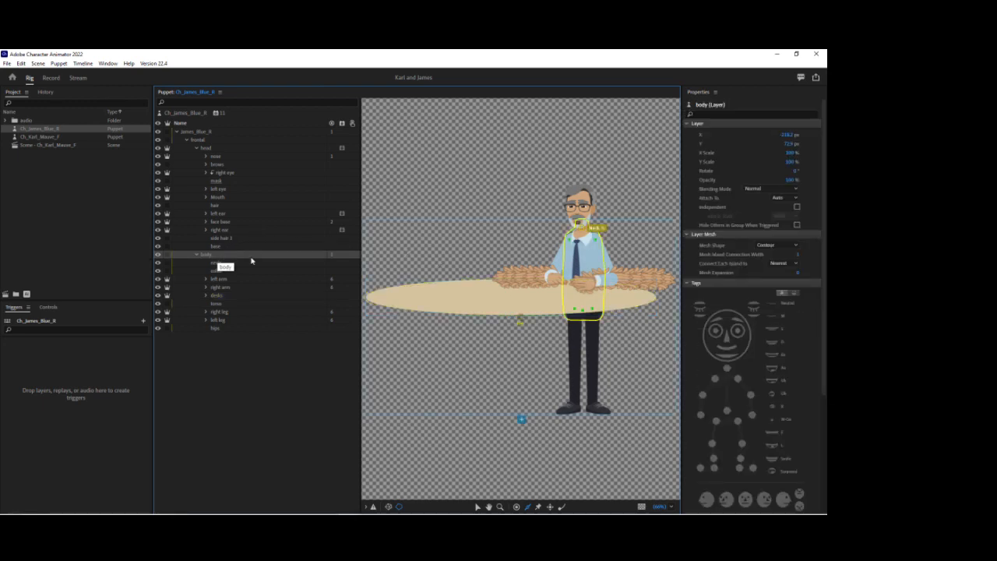
pyautogui.click(521, 320)
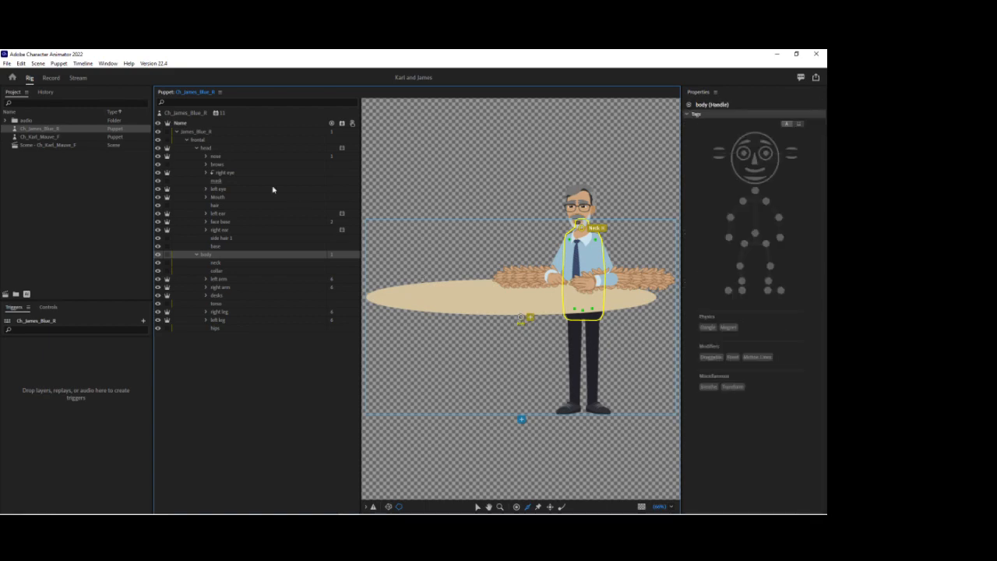
pyautogui.click(202, 140)
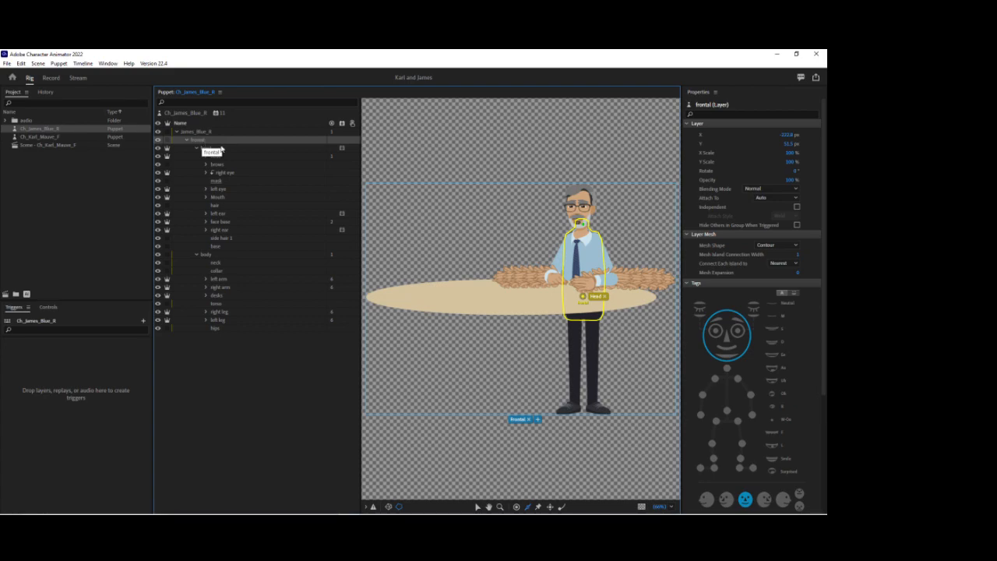
pyautogui.moveTo(583, 297); pyautogui.dragTo(584, 302)
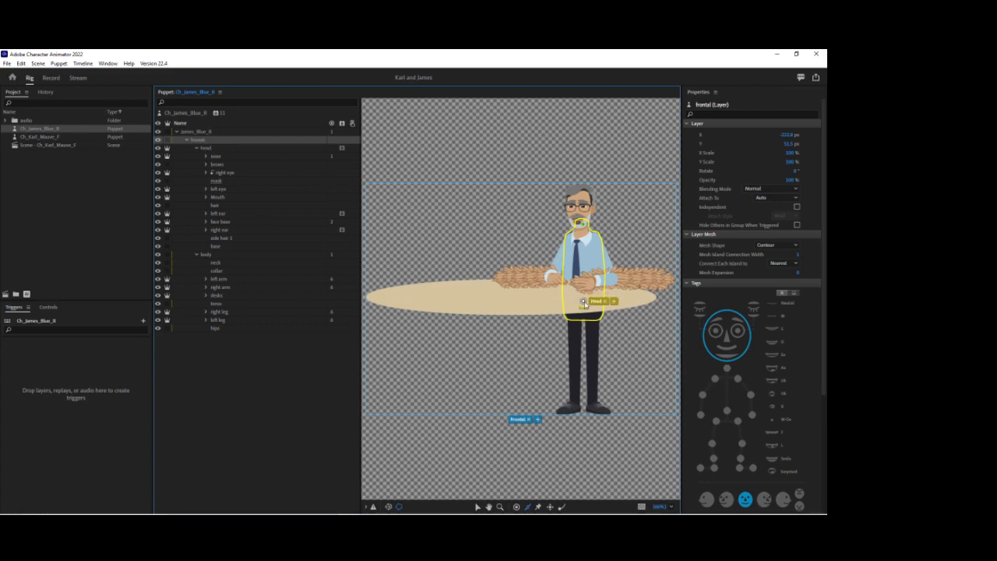
pyautogui.click(583, 302)
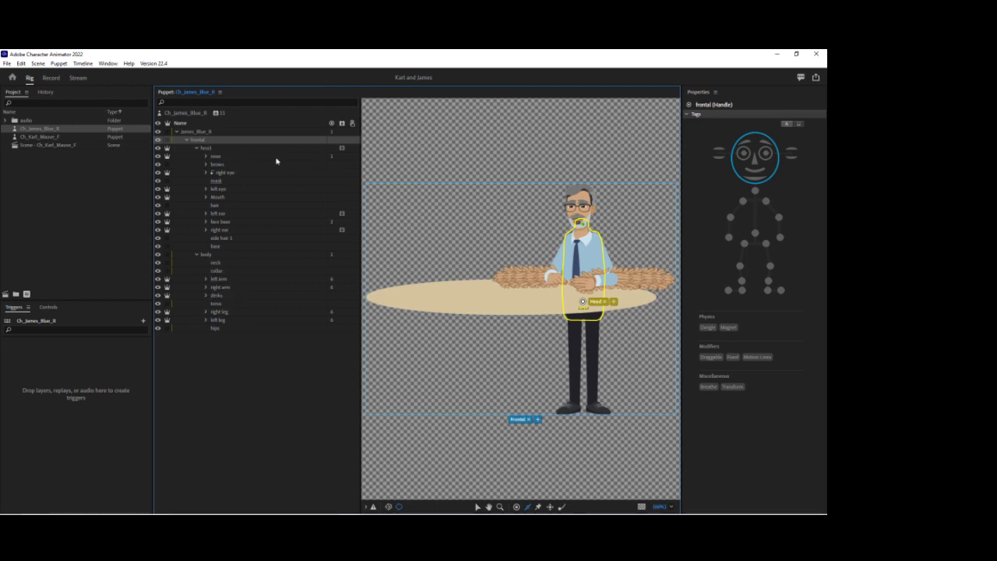
# Create a swap set trigger from the brows layer with neutral, up and surprised, and turn on Latch for surprised
pyautogui.click(197, 136)
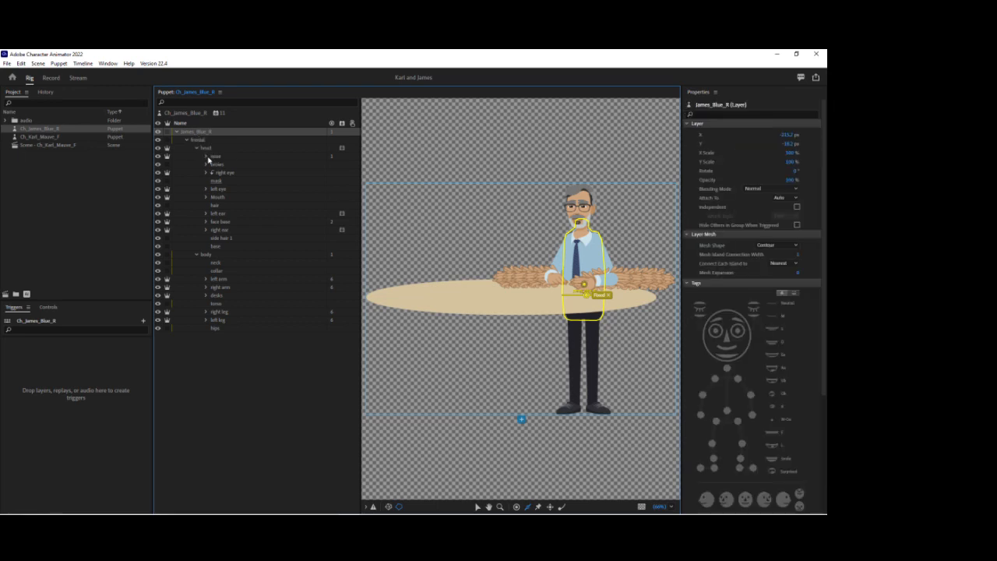
pyautogui.click(217, 113)
pyautogui.press('Escape')
pyautogui.click(196, 147)
pyautogui.click(197, 155)
pyautogui.click(196, 147)
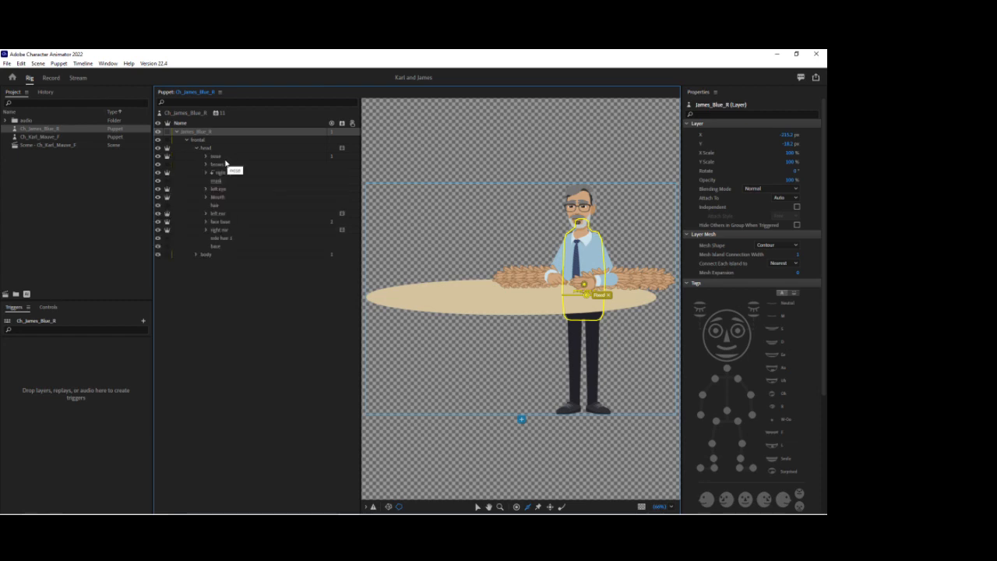
pyautogui.click(222, 164)
pyautogui.moveTo(173, 477); pyautogui.dragTo(139, 476)
pyautogui.click(67, 369)
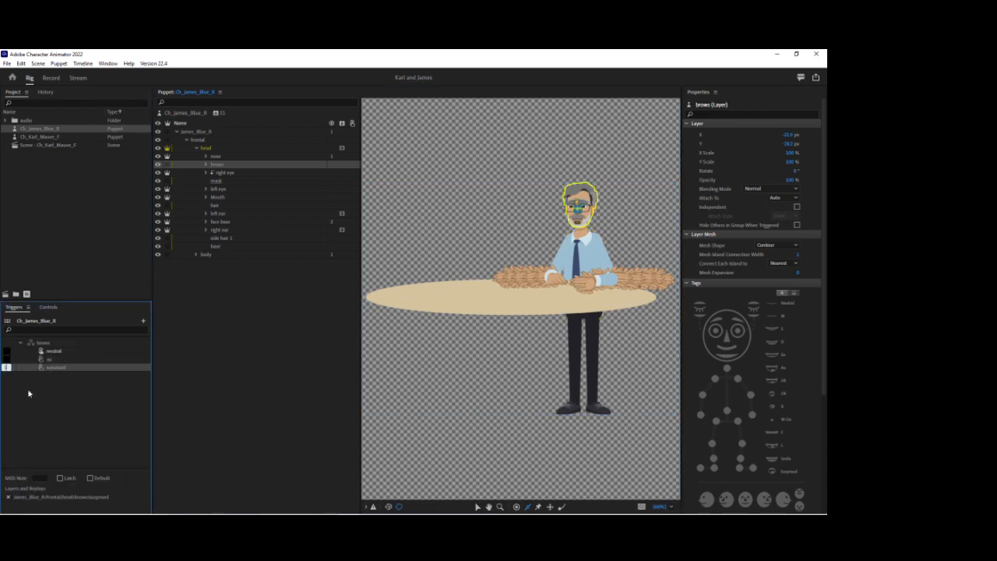
pyautogui.click(60, 477)
# Add the Cycle Layers behavior to both the left and right eyebrow layers inside the surprised brows group
pyautogui.click(207, 165)
pyautogui.click(216, 189)
pyautogui.click(227, 198)
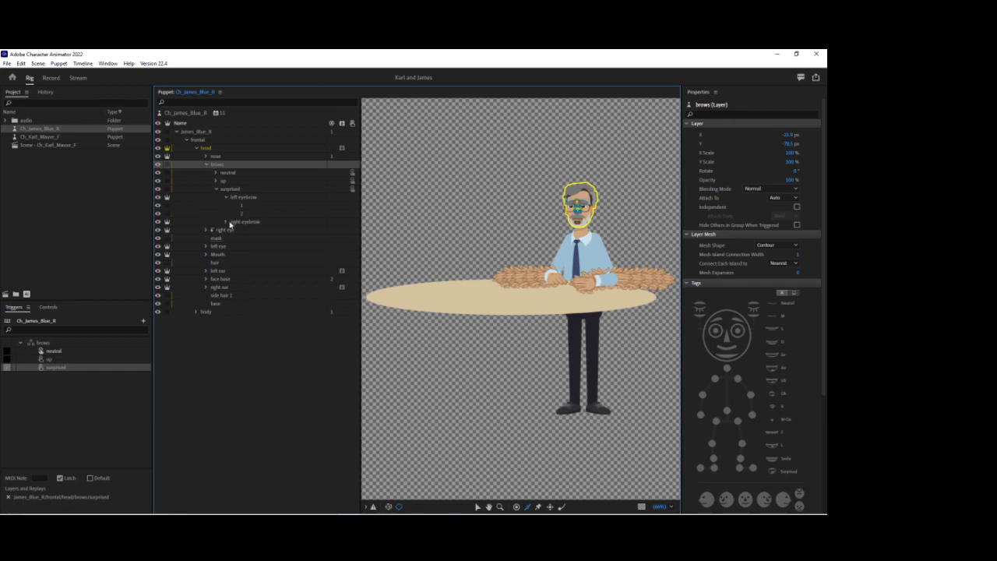
pyautogui.click(227, 198)
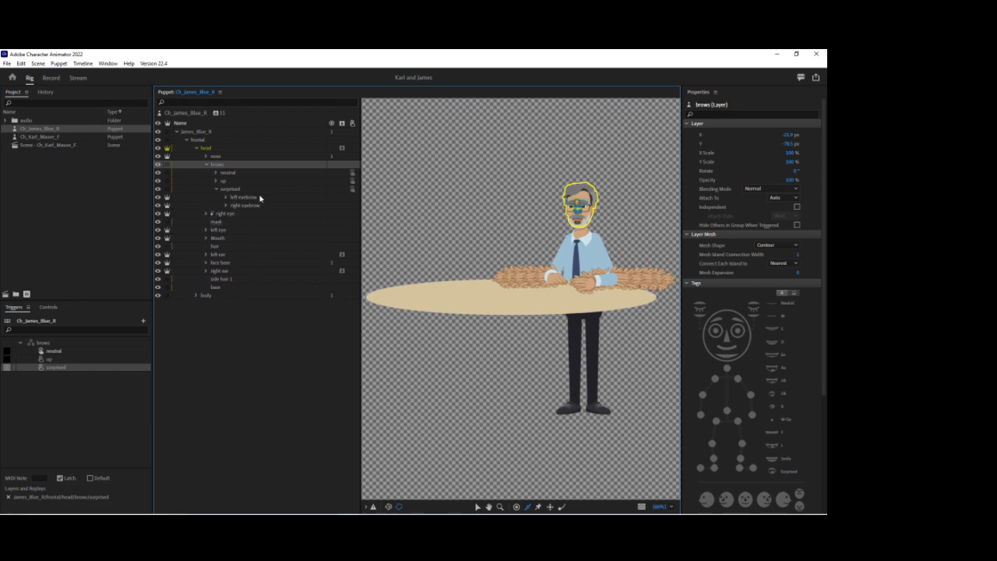
pyautogui.click(259, 196)
pyautogui.keyDown('shift'); pyautogui.click(253, 205); pyautogui.keyUp('shift')
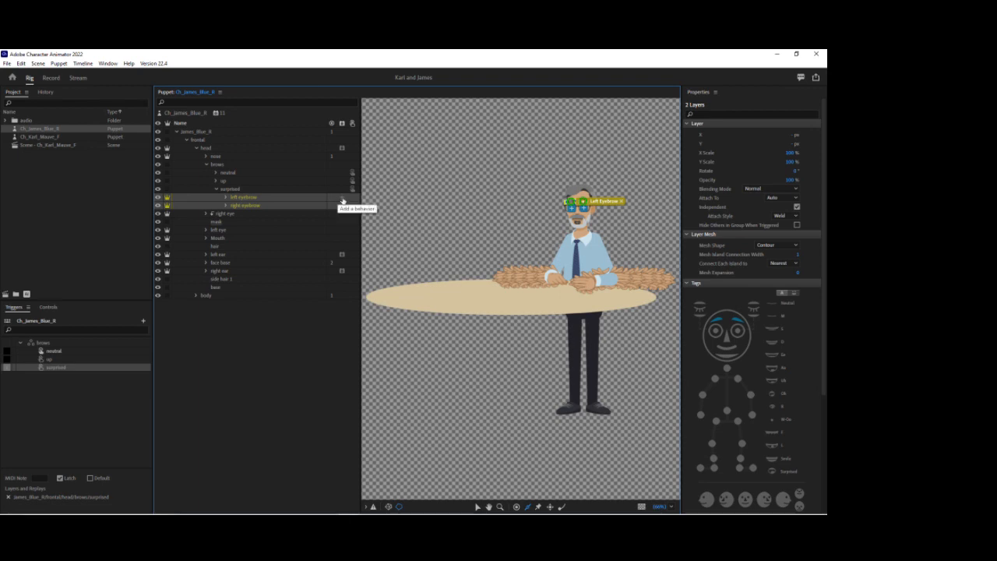
pyautogui.click(343, 200)
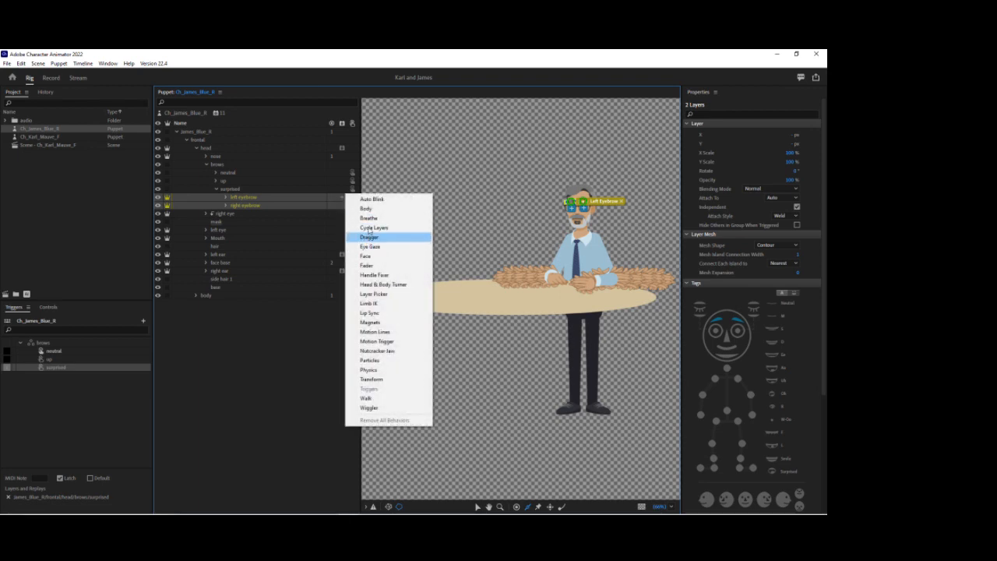
pyautogui.click(369, 227)
# Set Cycle Layers to advance every 2 frames with Forward and Reverse and Hold on Last Layer enabled, and save the project
pyautogui.scroll(-5, 765, 368)
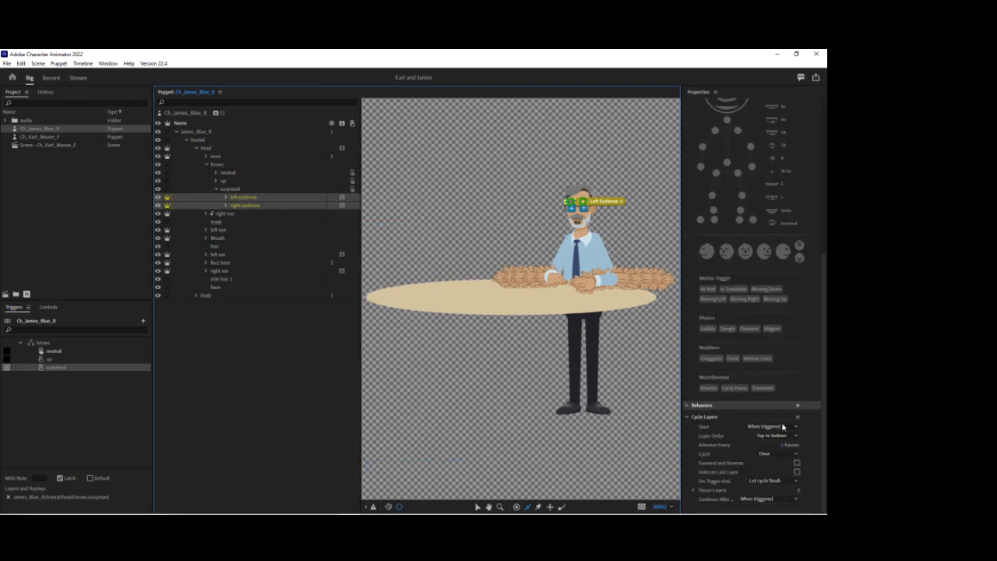
pyautogui.click(783, 445)
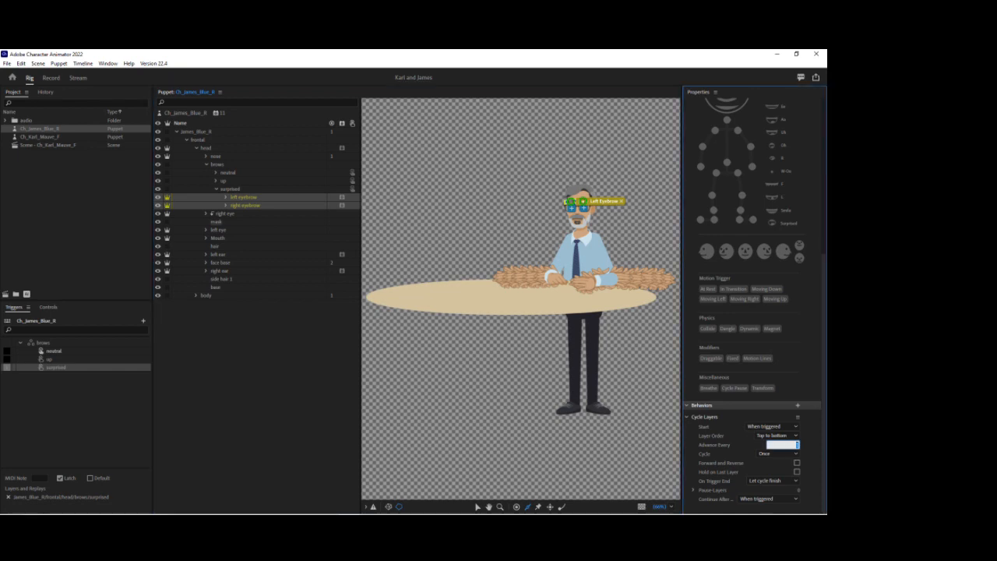
pyautogui.write('2')
pyautogui.click(797, 463)
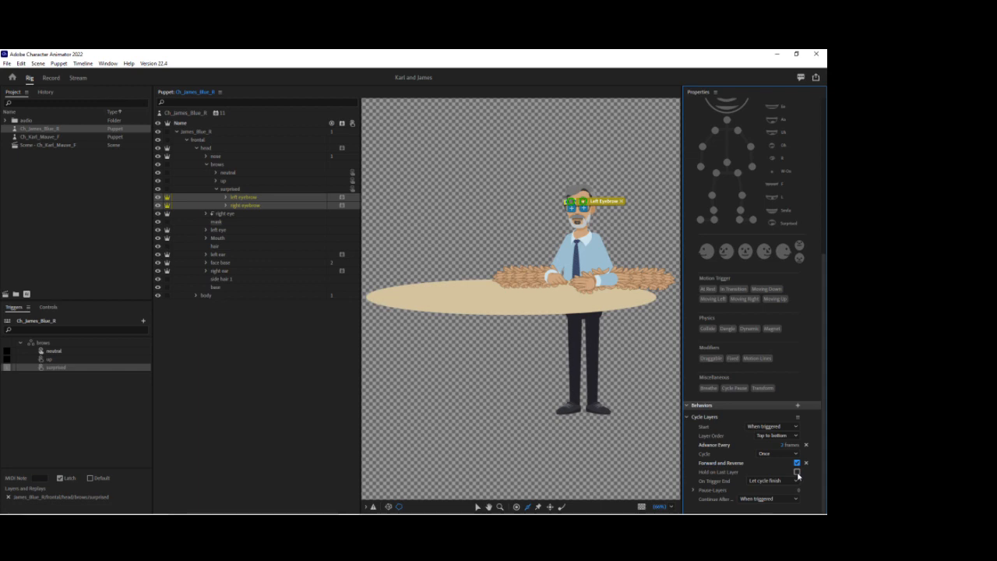
pyautogui.click(797, 472)
pyautogui.hotkey('ctrl', 's')
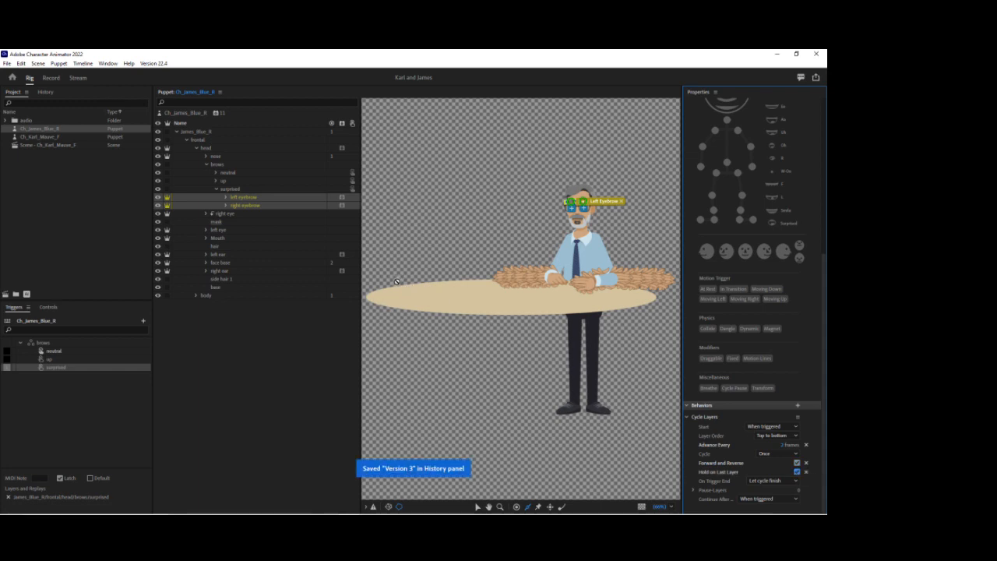
# Collapse the brows swap set and the open brows and head layer groups
pyautogui.click(21, 343)
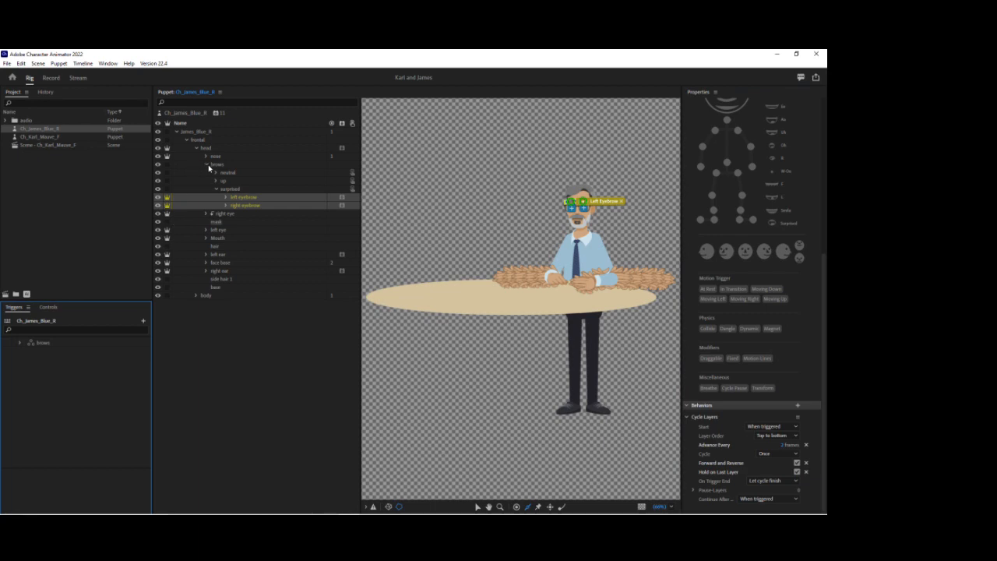
pyautogui.click(207, 165)
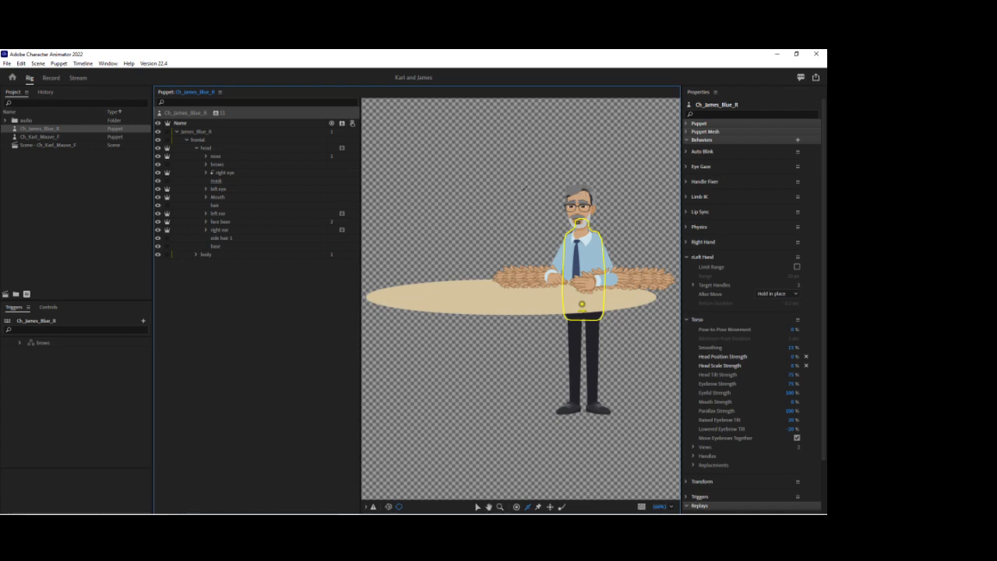
pyautogui.click(196, 148)
pyautogui.click(197, 155)
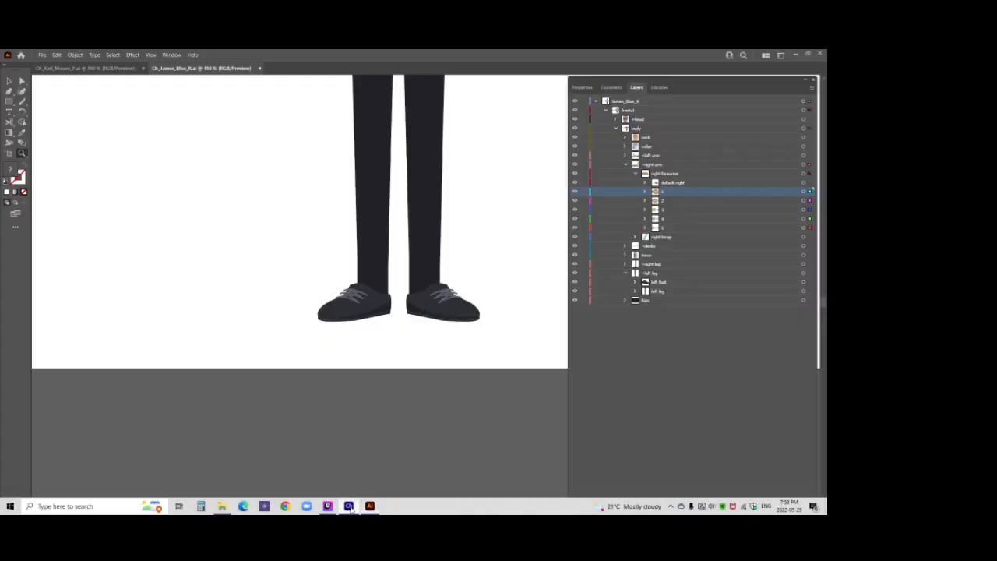
# Switch to Illustrator and select the necktie artwork in Ch_James_Blue_R.ai with the Direct Selection tool
pyautogui.click(370, 511)
pyautogui.scroll(10, 487, 257)
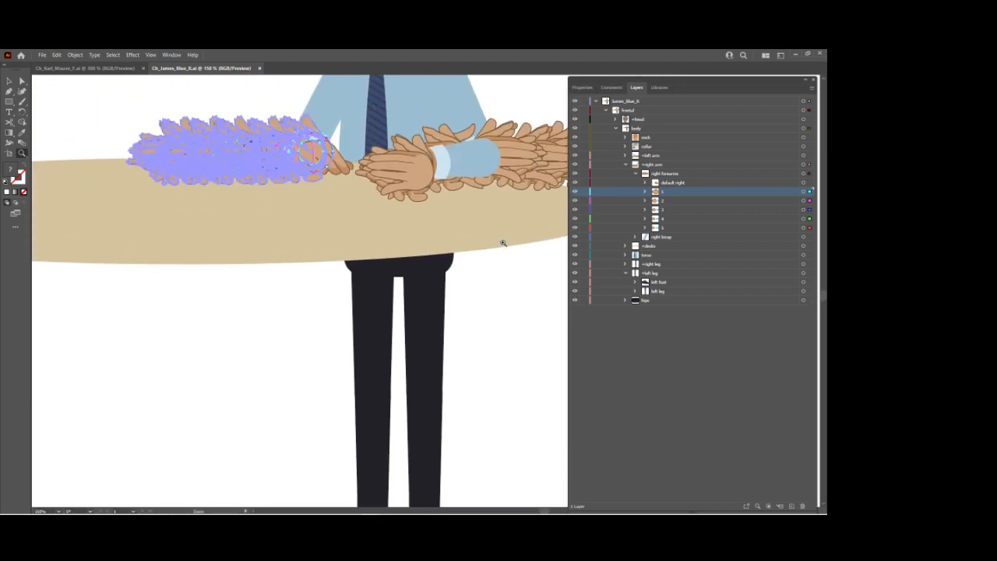
pyautogui.rightClick(499, 241)
pyautogui.click(689, 373)
pyautogui.scroll(5, 509, 318)
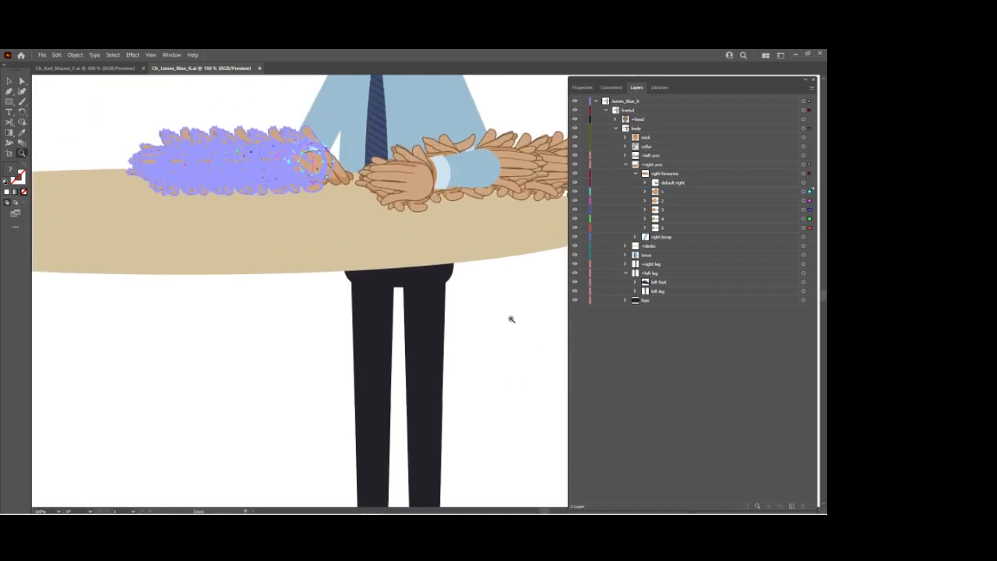
pyautogui.click(20, 81)
pyautogui.click(379, 239)
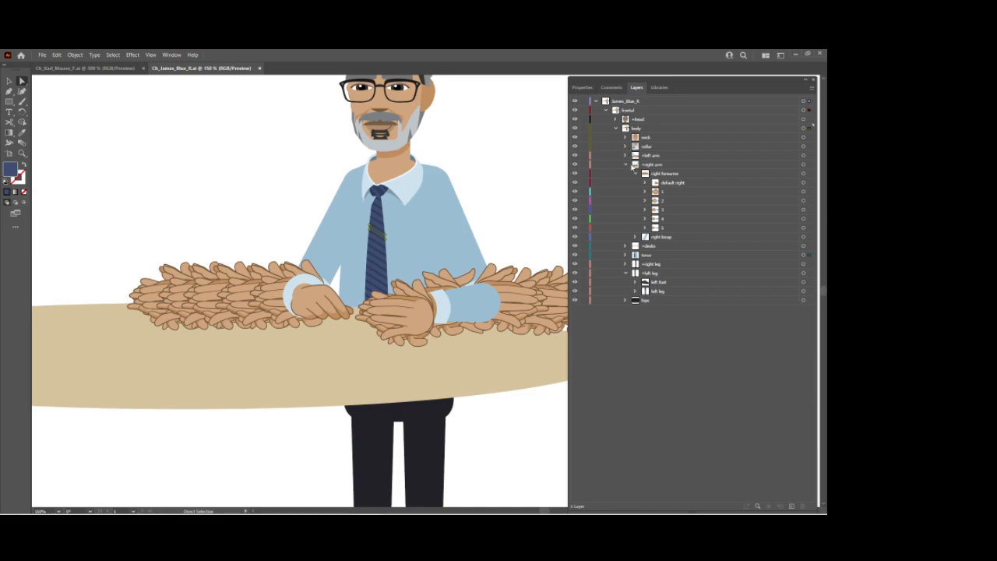
# Collapse the right arm layer, expand the torso layer, and rename the necktie group inside it as tie
pyautogui.click(626, 164)
pyautogui.click(627, 200)
pyautogui.click(658, 185)
pyautogui.click(625, 182)
pyautogui.doubleClick(661, 191)
pyautogui.write('ti')
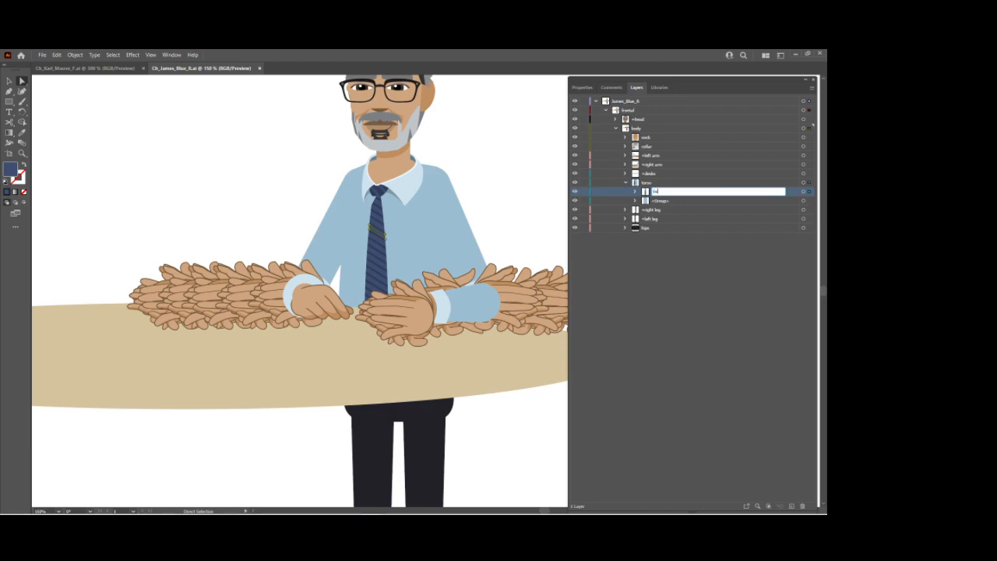
pyautogui.press('Return')
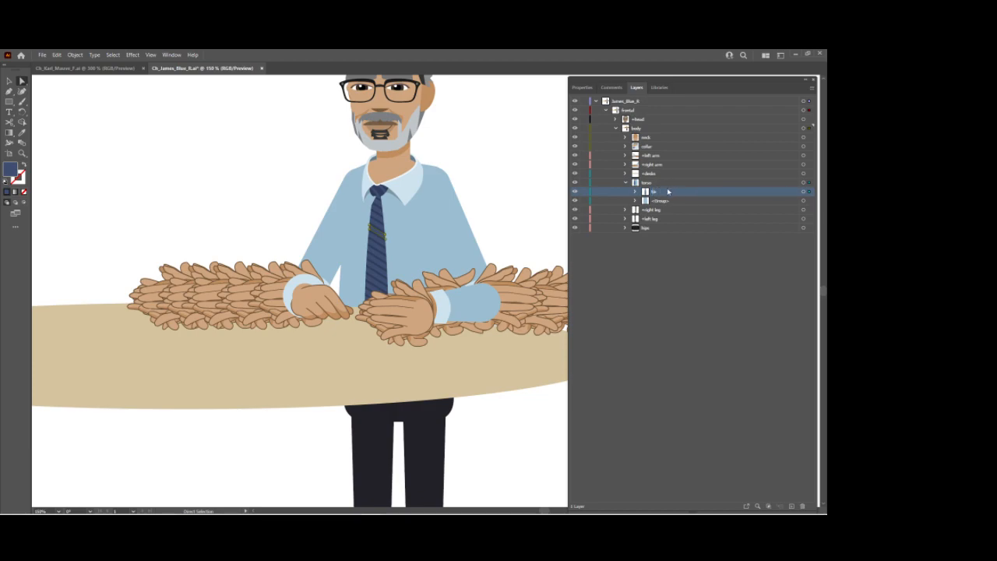
# Rename the unnamed group below the tie in the torso layer as shirt
pyautogui.doubleClick(660, 200)
pyautogui.write('shirt')
pyautogui.press('Return')
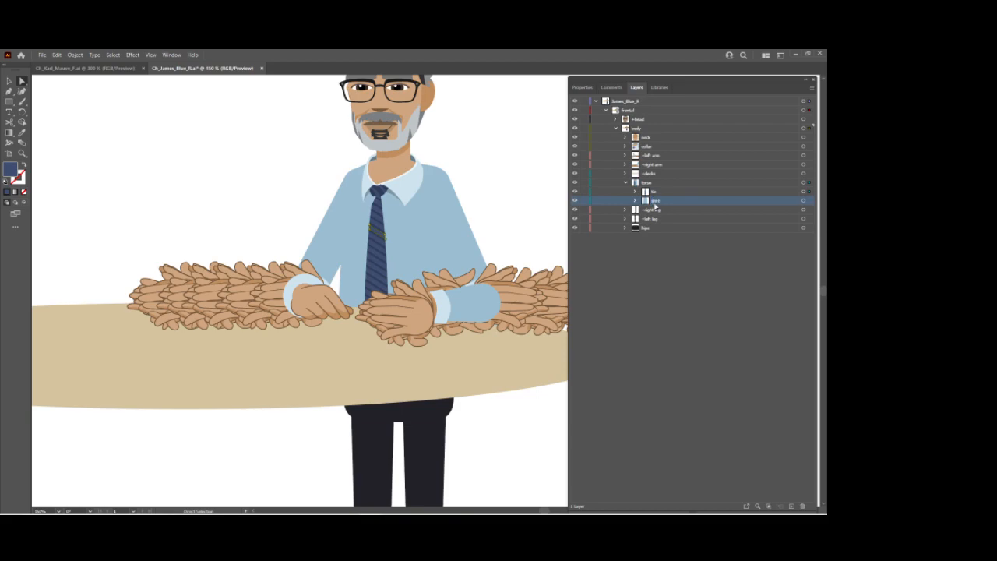
# Expand the collar layer and rename the group inside it as base
pyautogui.click(625, 146)
pyautogui.click(662, 155)
pyautogui.doubleClick(662, 155)
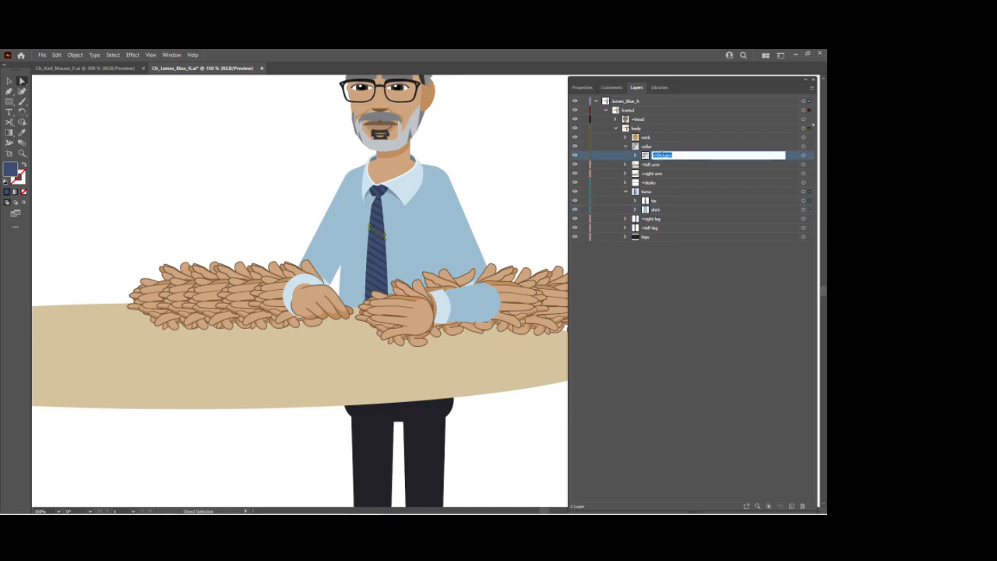
pyautogui.write('base')
pyautogui.press('Return')
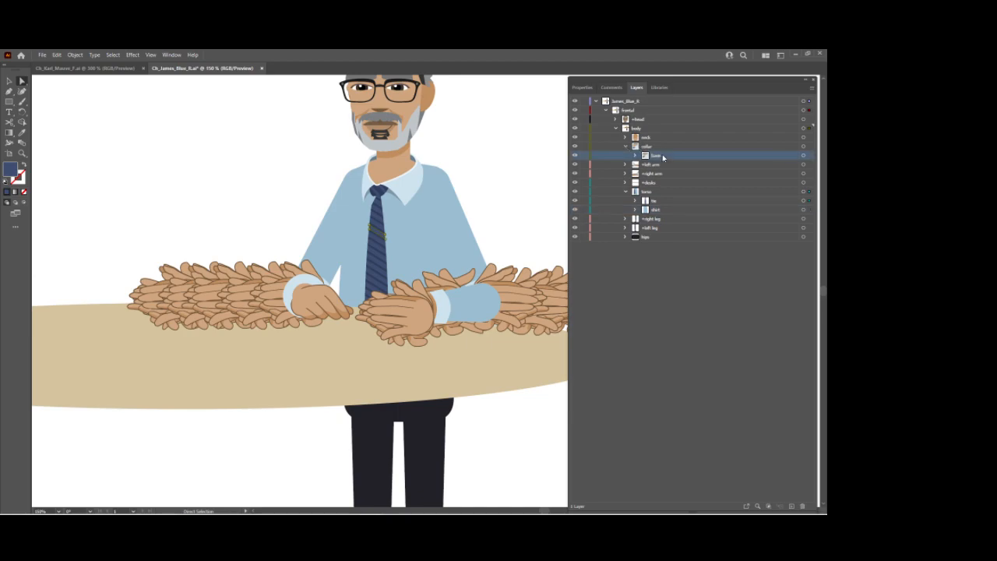
# Place the tie group directly above the torso layer and put a copy of it below base in the collar layer
pyautogui.moveTo(652, 200); pyautogui.dragTo(657, 159)
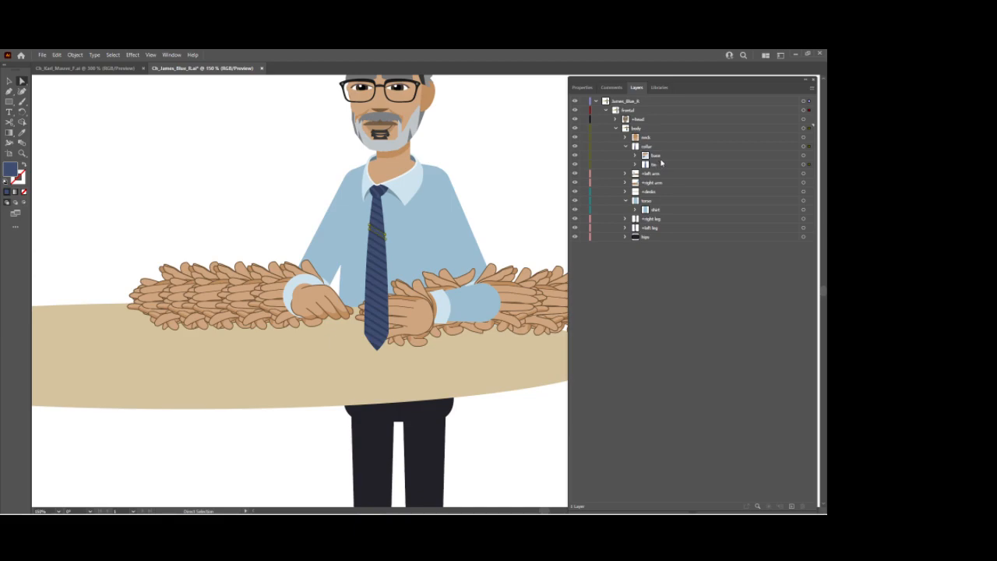
pyautogui.moveTo(655, 166); pyautogui.dragTo(652, 197)
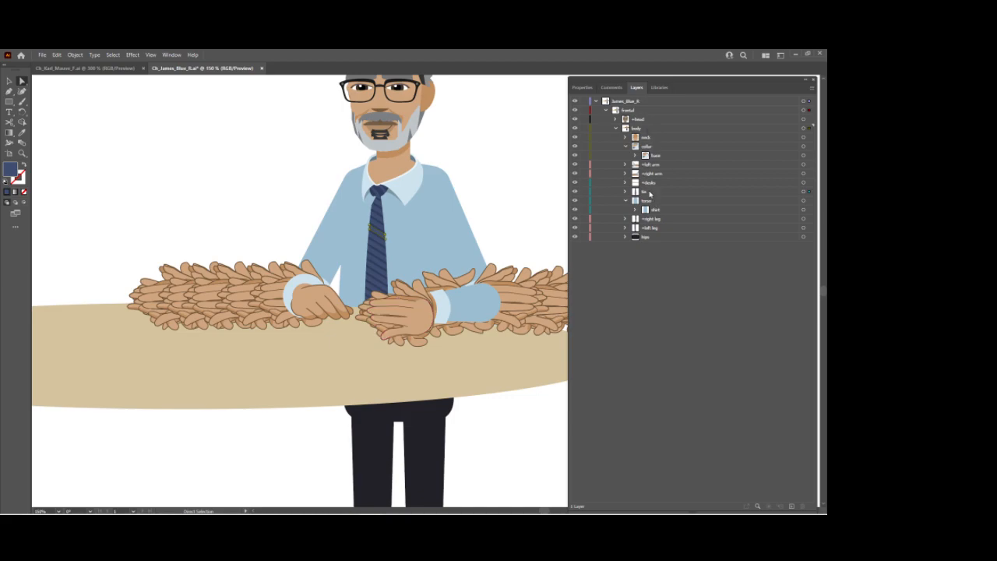
pyautogui.moveTo(648, 194); pyautogui.dragTo(653, 162)
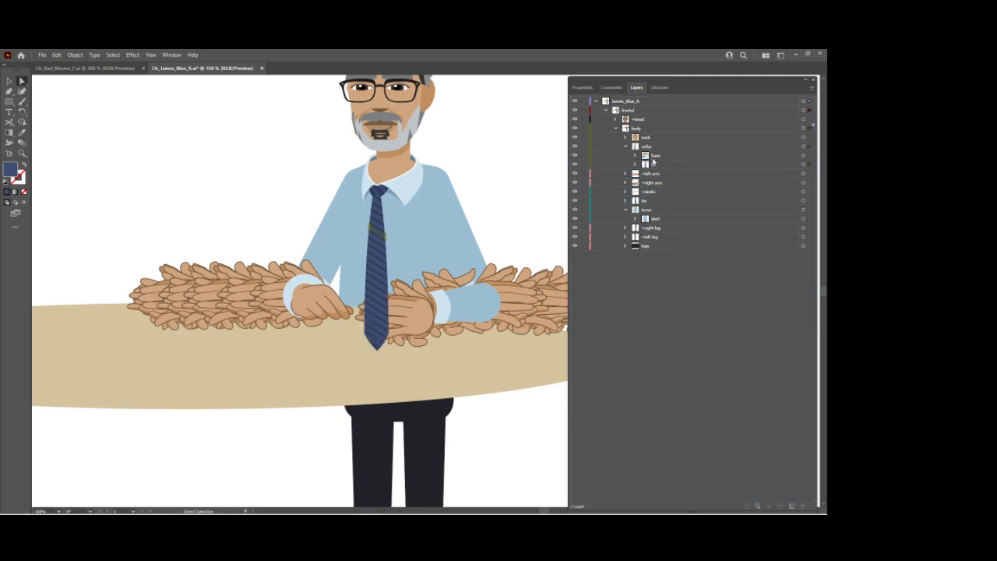
# Enter isolation mode for the collar layer
pyautogui.click(655, 165)
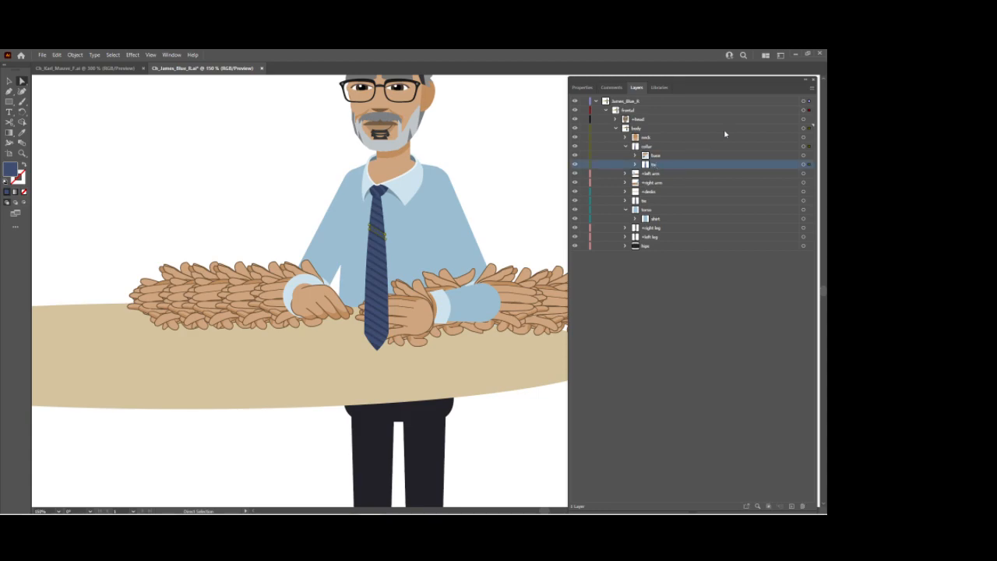
pyautogui.click(813, 89)
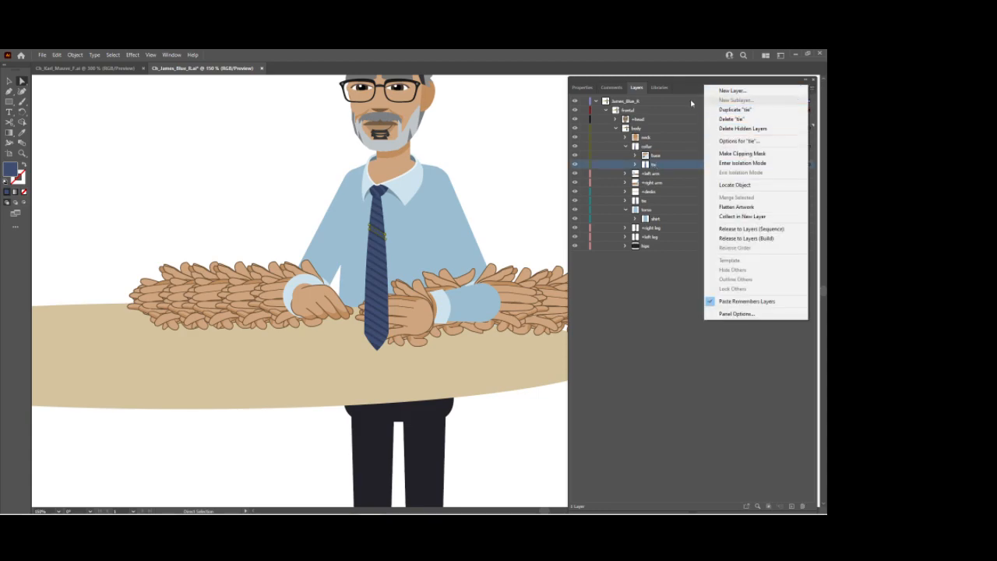
pyautogui.click(646, 146)
pyautogui.click(812, 89)
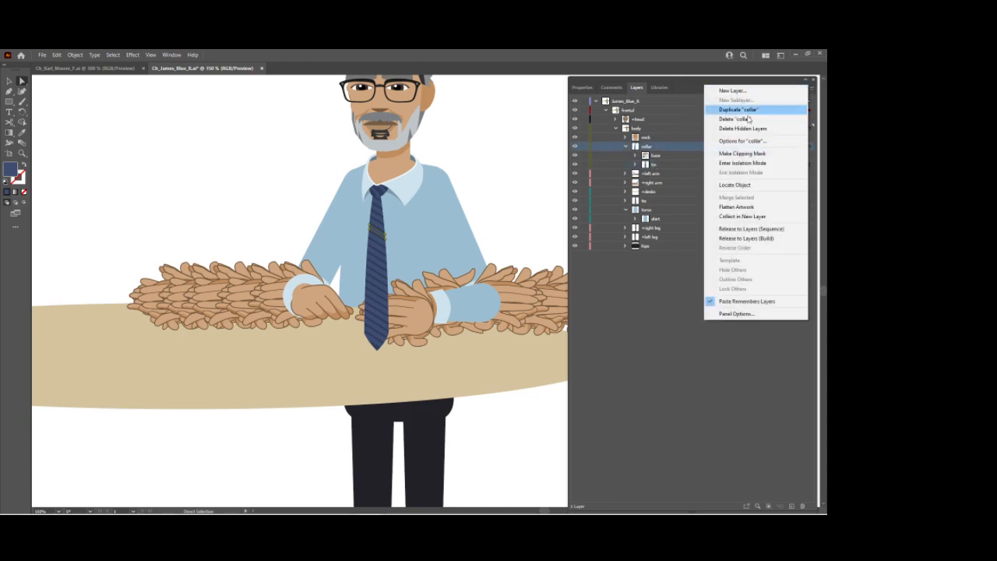
pyautogui.click(742, 163)
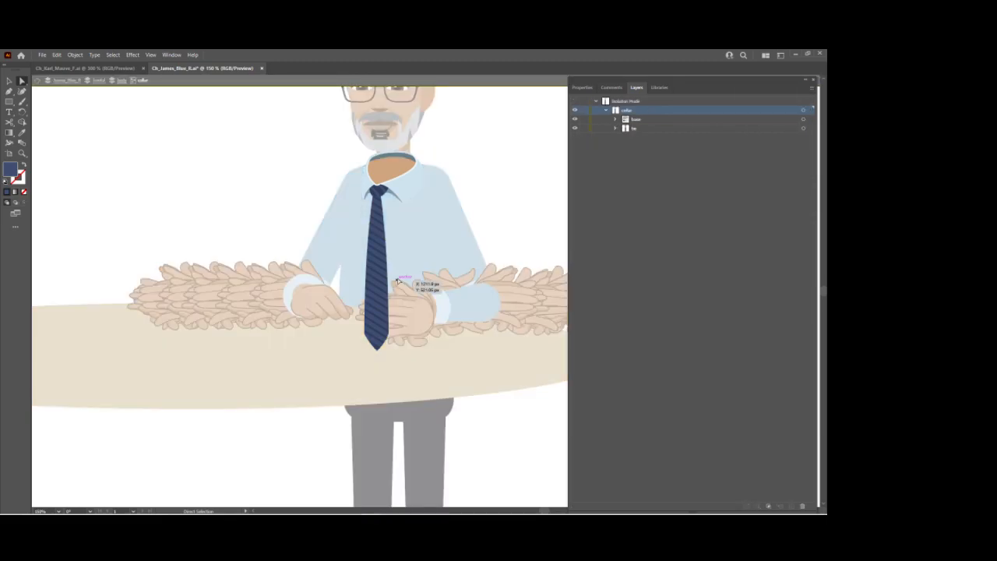
# Erase a horizontal band across the collar's tie copy just below the knot with the Eraser tool
pyautogui.press('z')
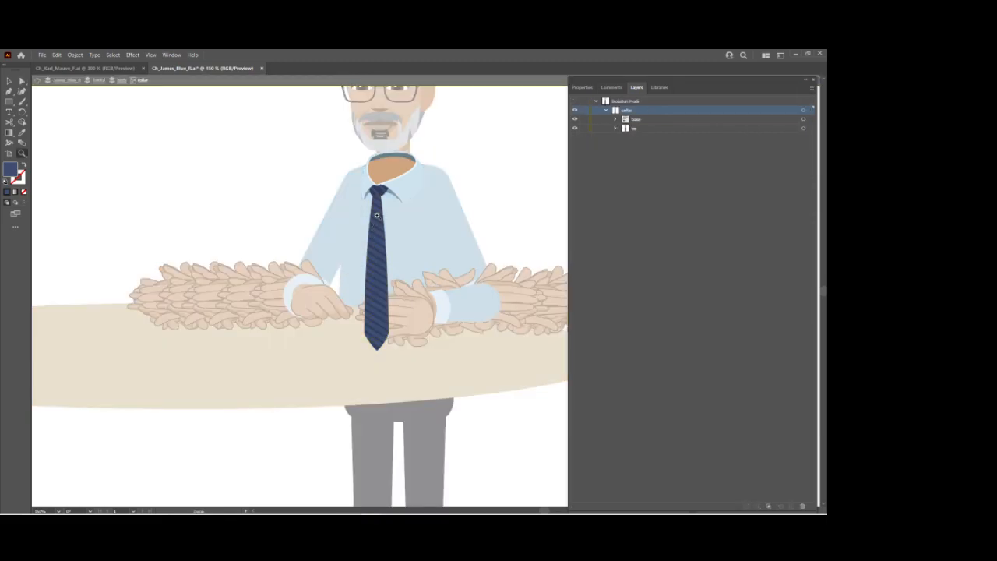
pyautogui.click(376, 215)
pyautogui.click(397, 280)
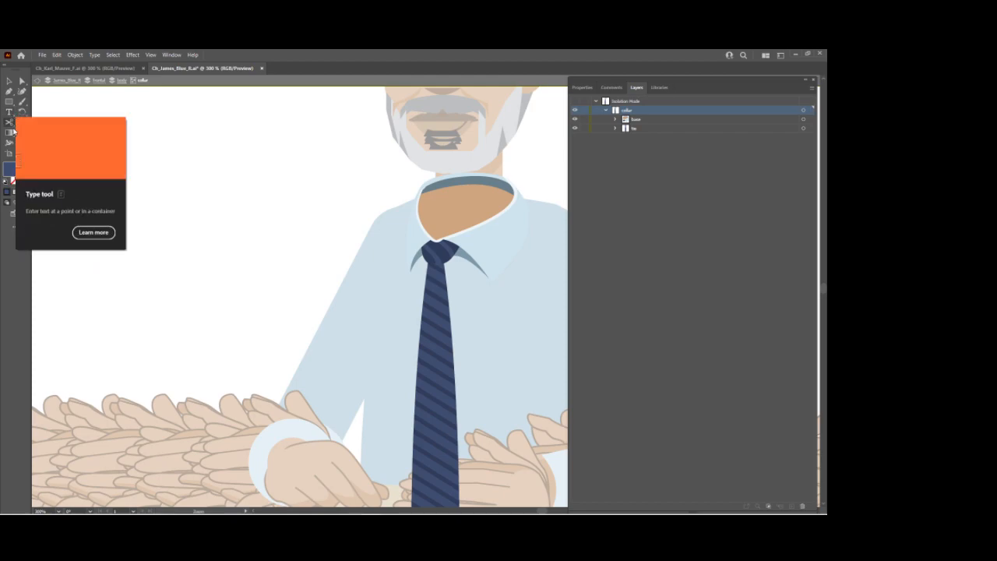
pyautogui.click(9, 124)
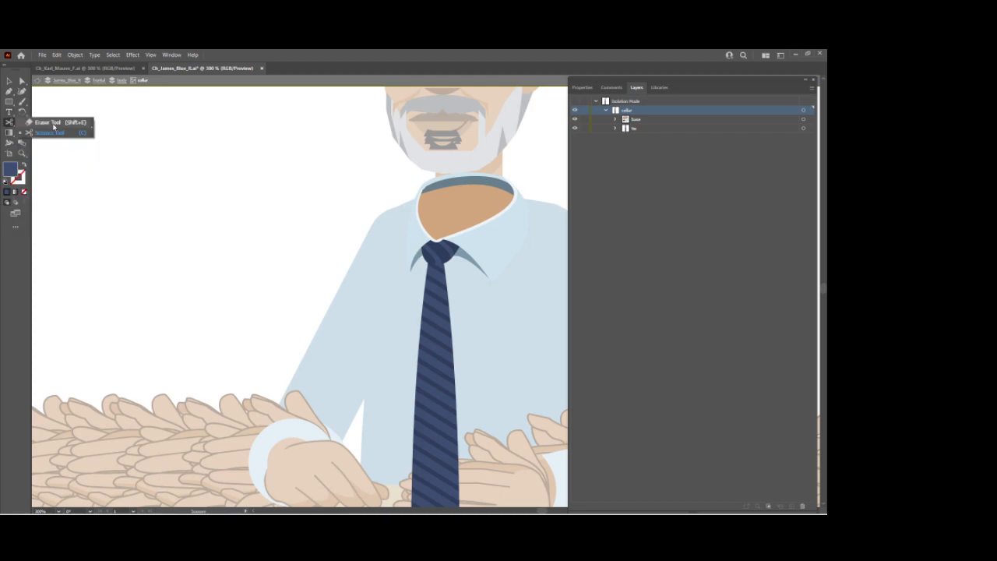
pyautogui.click(52, 123)
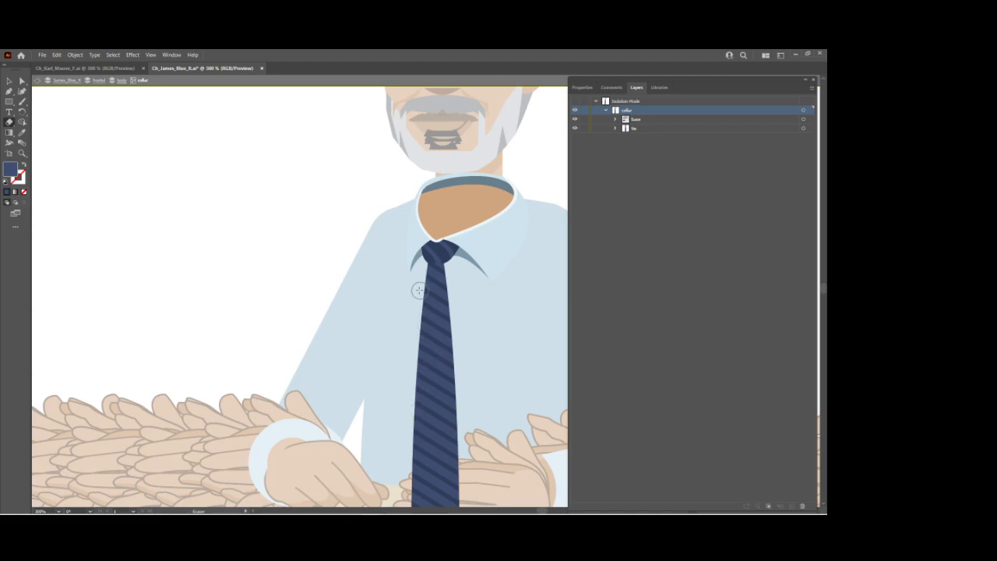
pyautogui.moveTo(420, 286); pyautogui.dragTo(465, 288)
pyautogui.click(21, 81)
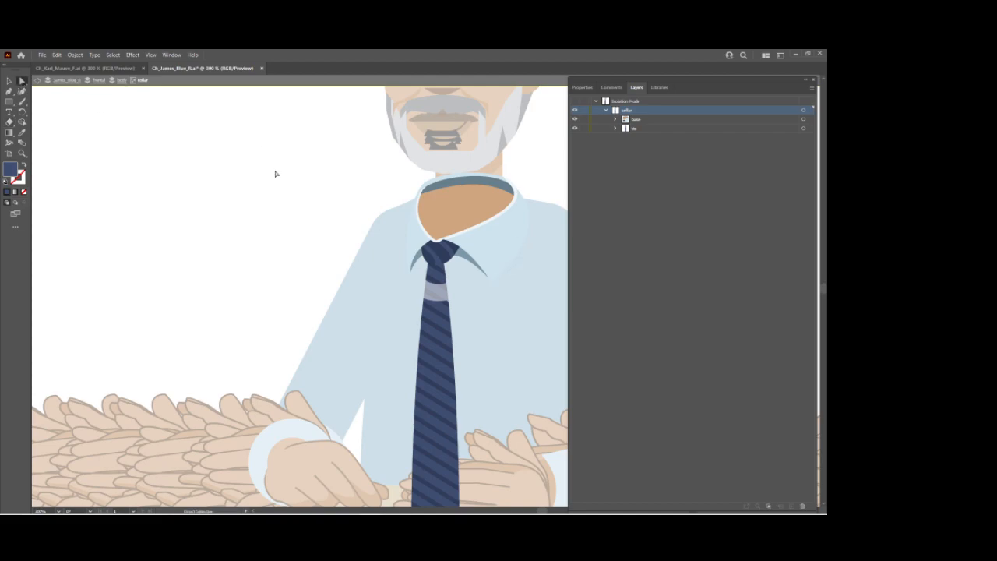
# Delete the long tie piece below the erased band, leave isolation mode and save the artwork
pyautogui.scroll(-5, 483, 401)
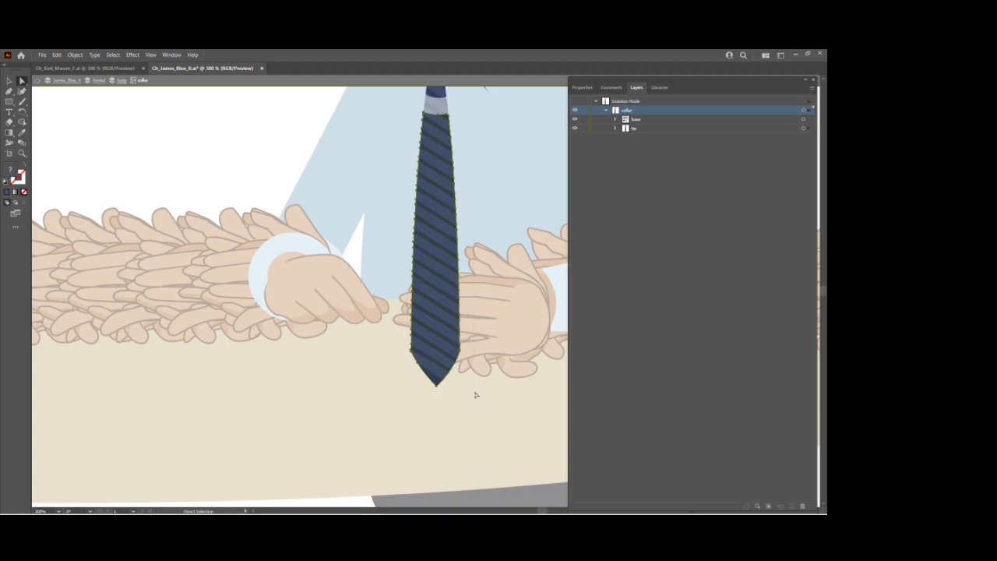
pyautogui.hotkey('ctrl', 'shift', '[')
pyautogui.scroll(1, 478, 382)
pyautogui.scroll(1, 484, 368)
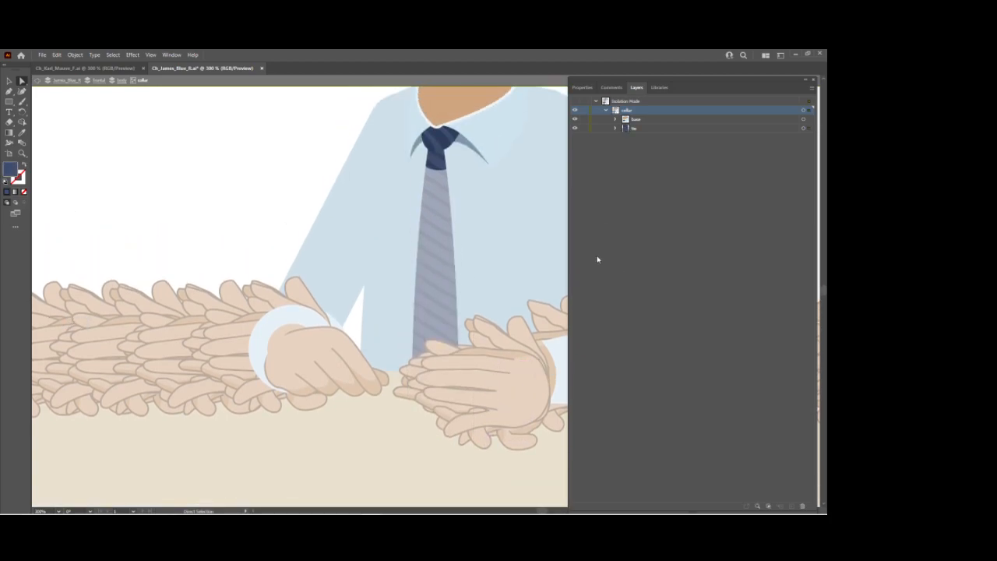
pyautogui.press('Escape')
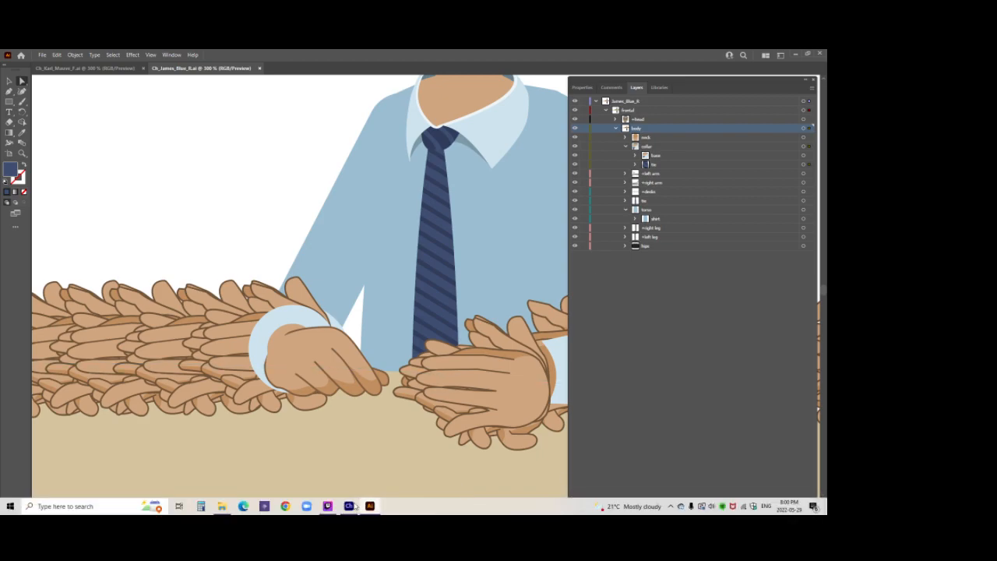
# Switch to Character Animator with the puppet reloaded from the updated artwork
pyautogui.click(348, 505)
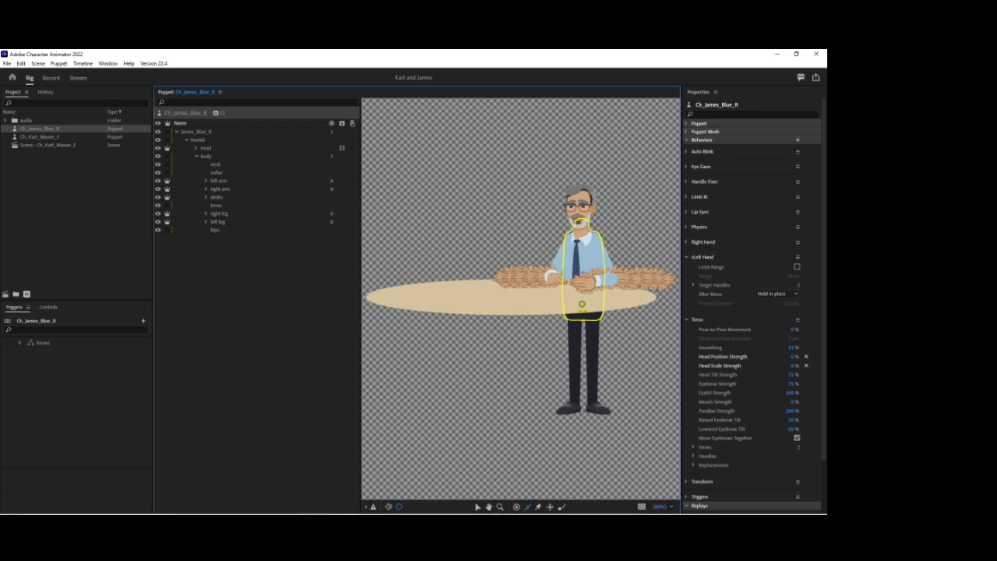
pyautogui.click(348, 506)
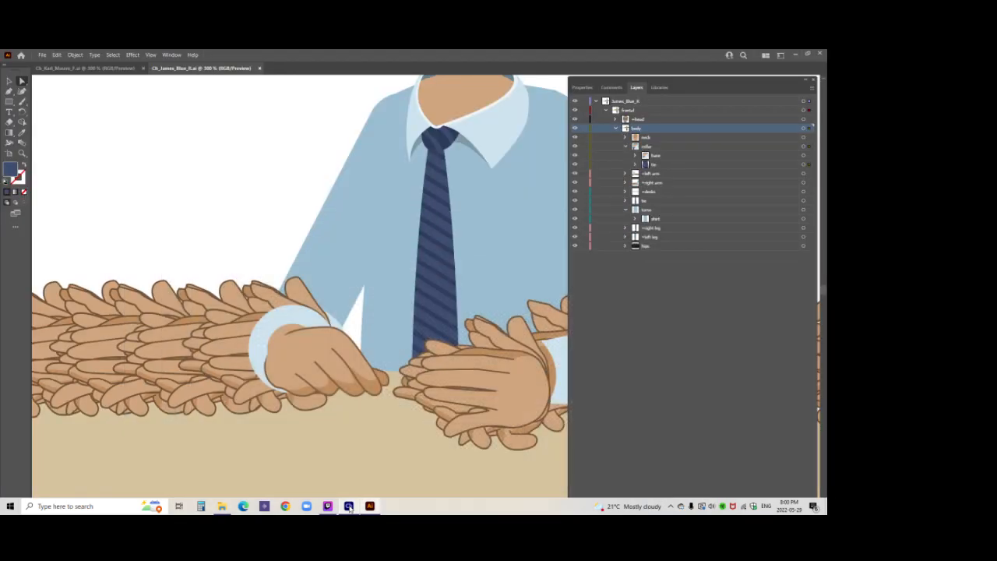
pyautogui.click(348, 506)
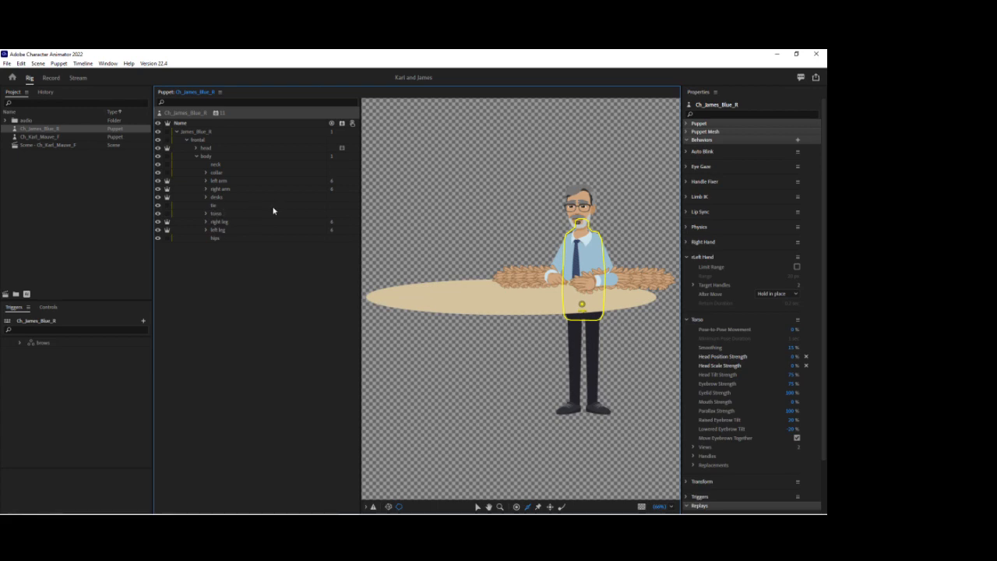
# Rig the tie as an independent layer with its origin handle at the knot and a Dangle handle around mid-length
pyautogui.click(214, 206)
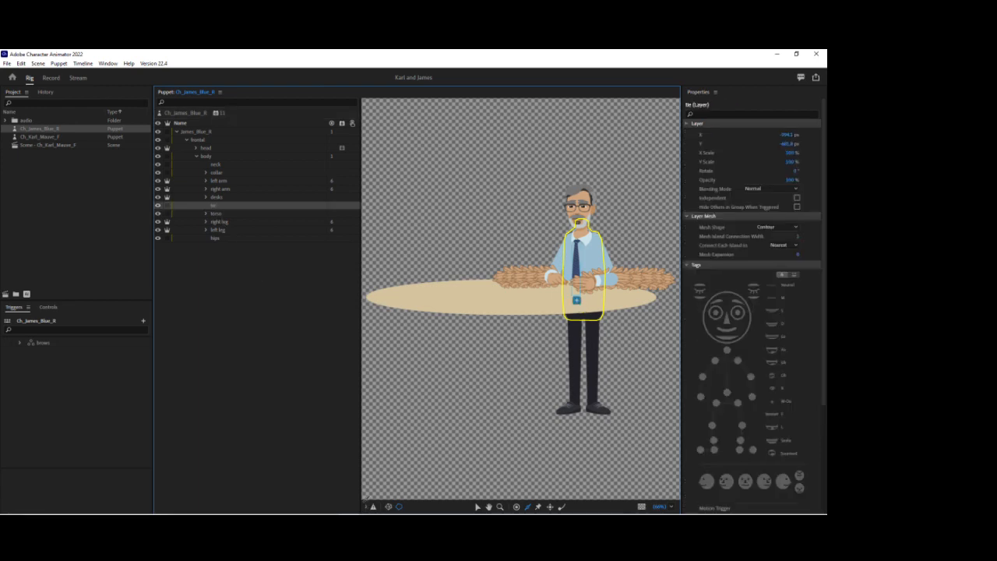
pyautogui.click(178, 206)
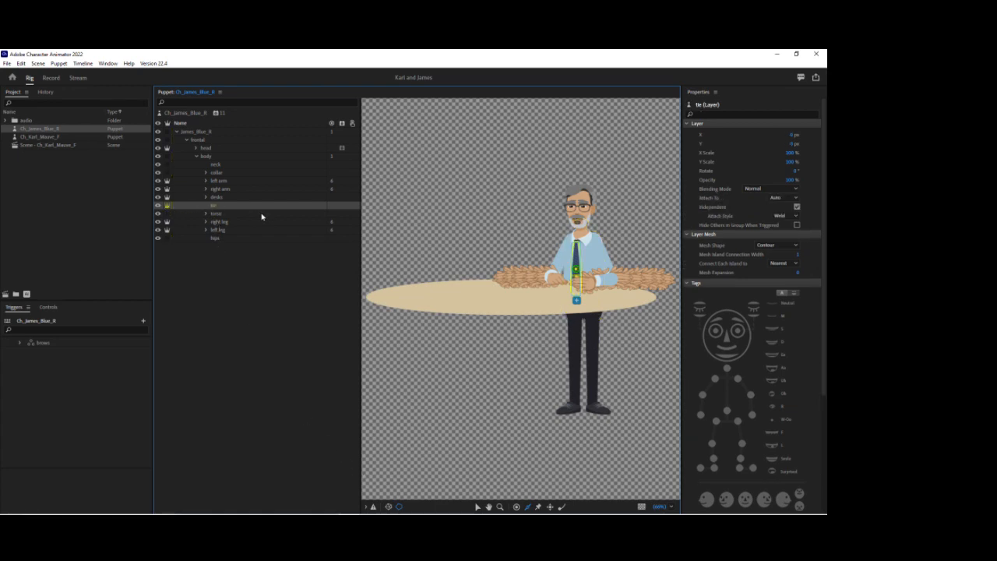
pyautogui.moveTo(577, 270); pyautogui.dragTo(577, 245)
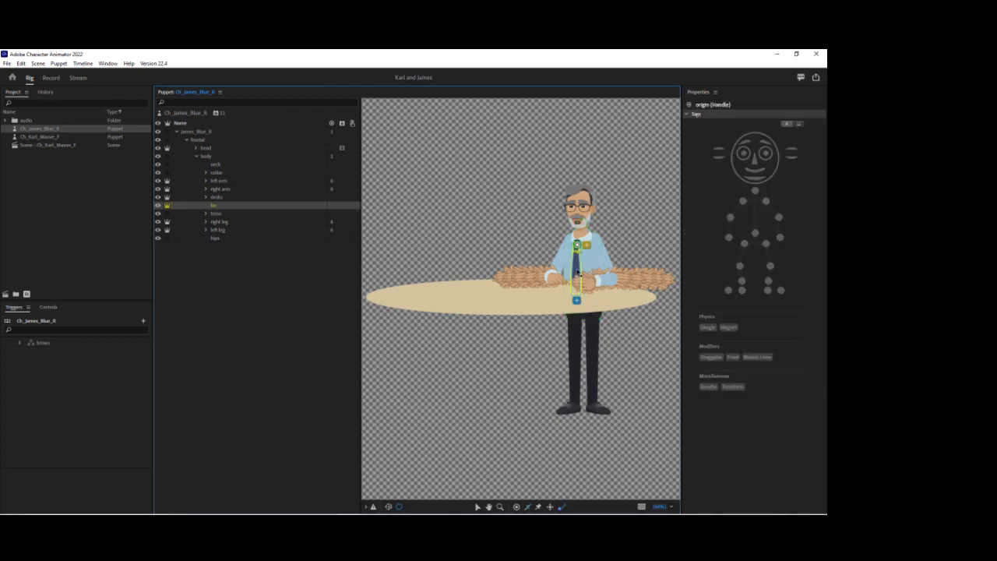
pyautogui.click(576, 270)
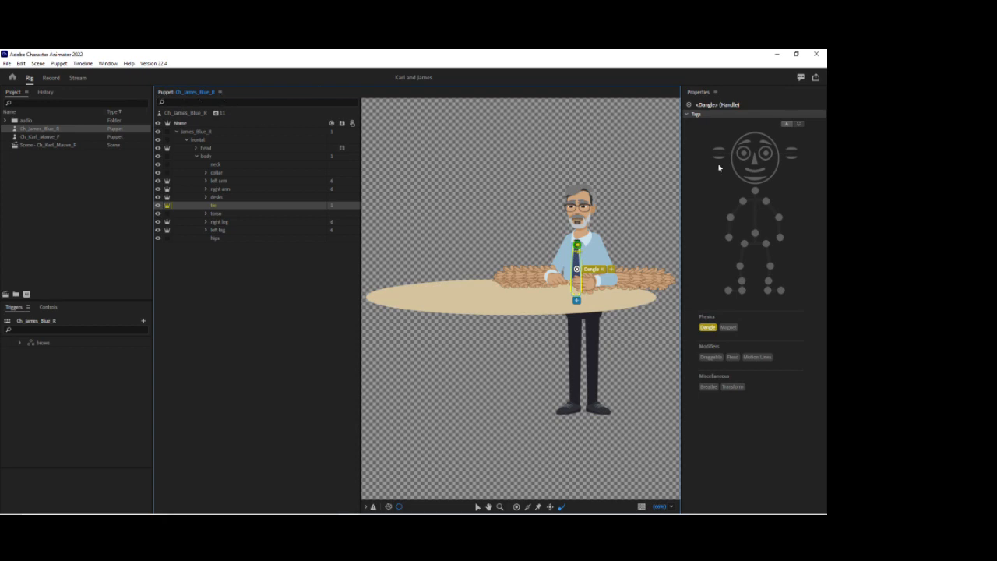
# Expand the left arm group and create a swap set from its left forearms layer
pyautogui.click(206, 181)
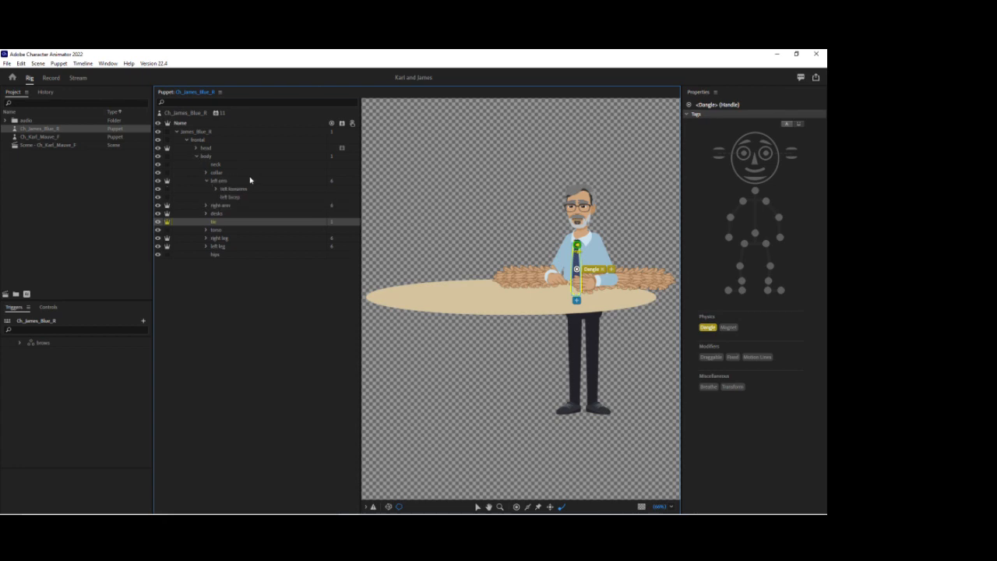
pyautogui.click(198, 158)
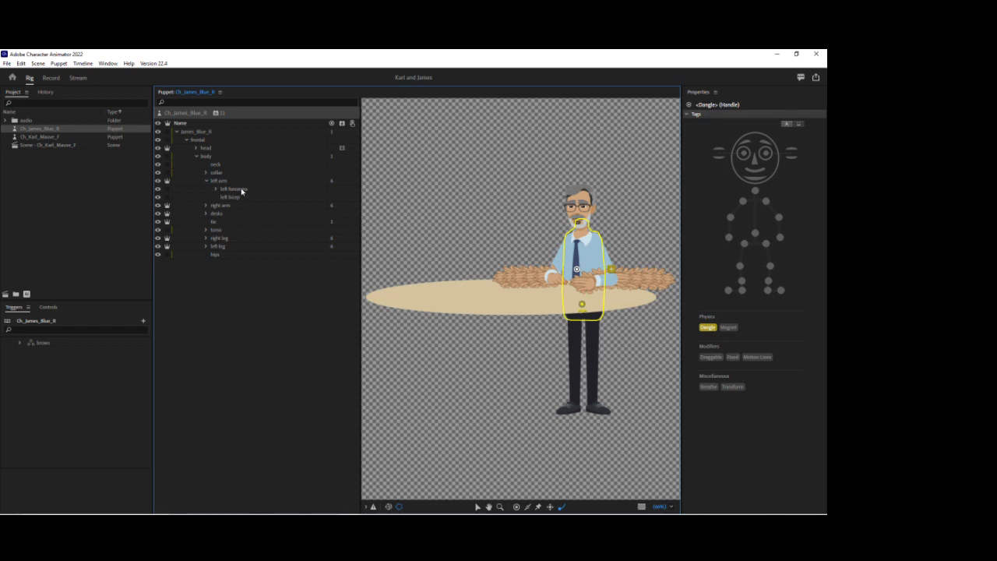
pyautogui.click(241, 191)
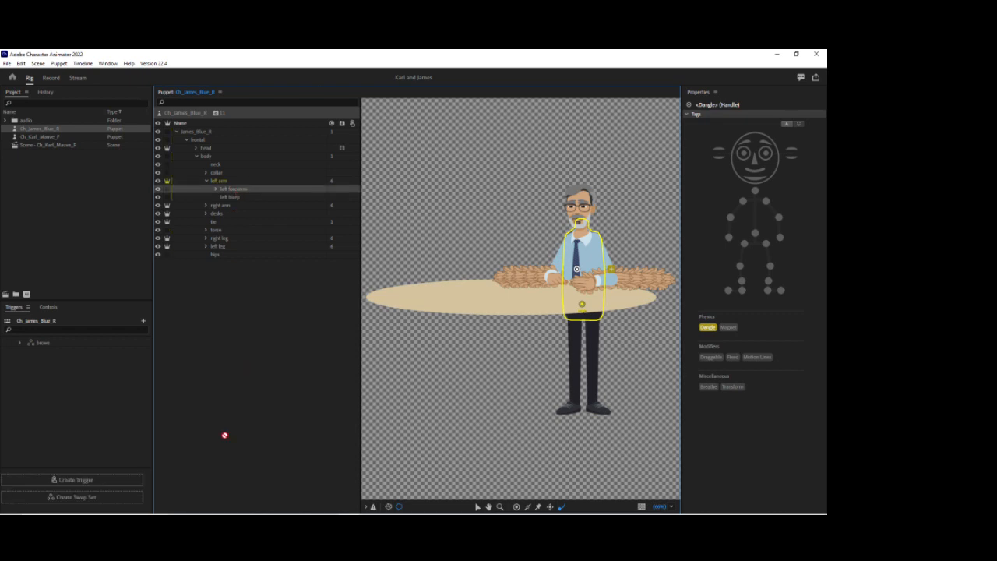
pyautogui.click(127, 496)
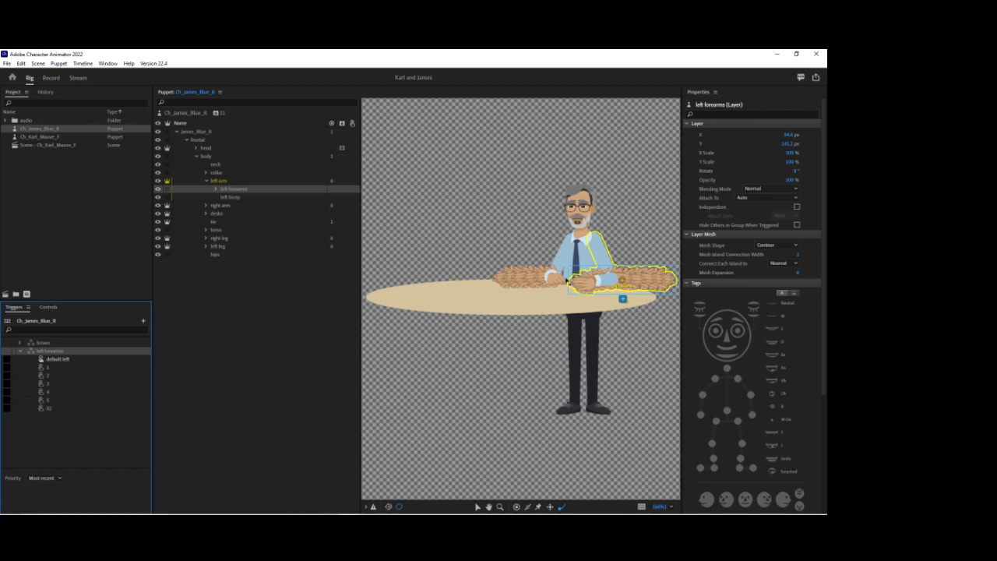
# Assign the P key to trigger 3 of the left forearms swap set, enable Latch, and collapse the set
pyautogui.click(8, 387)
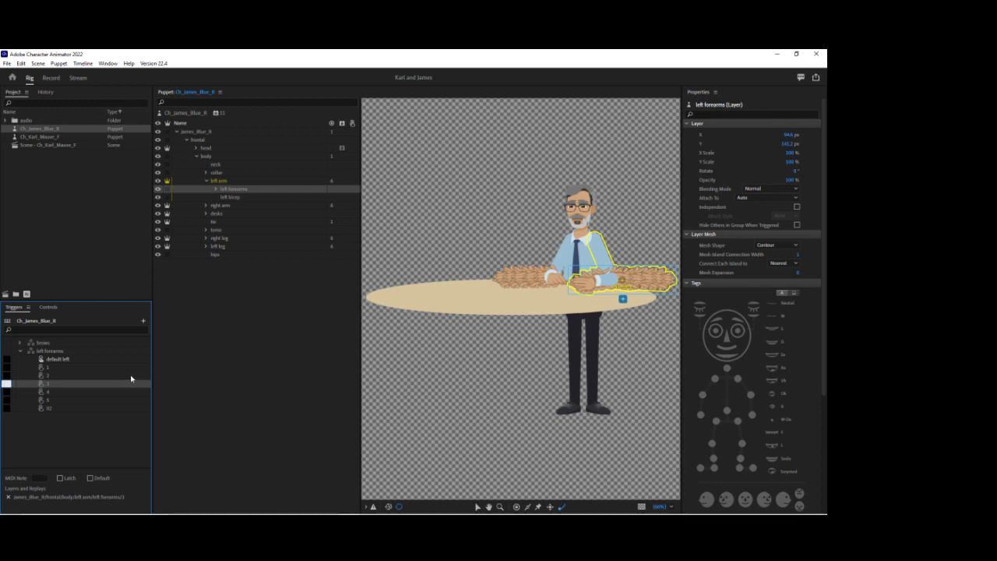
pyautogui.write('p')
pyautogui.click(67, 478)
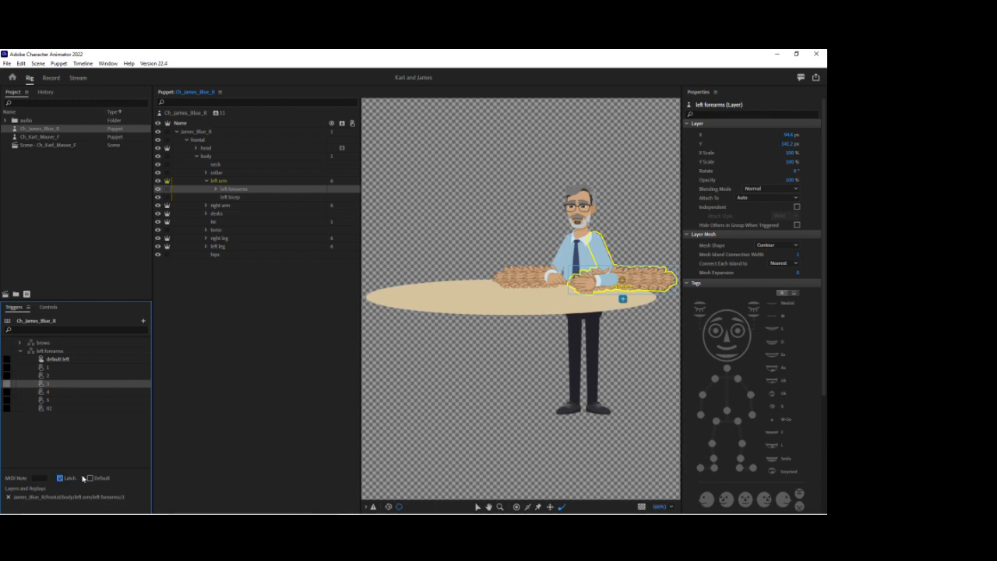
pyautogui.click(20, 352)
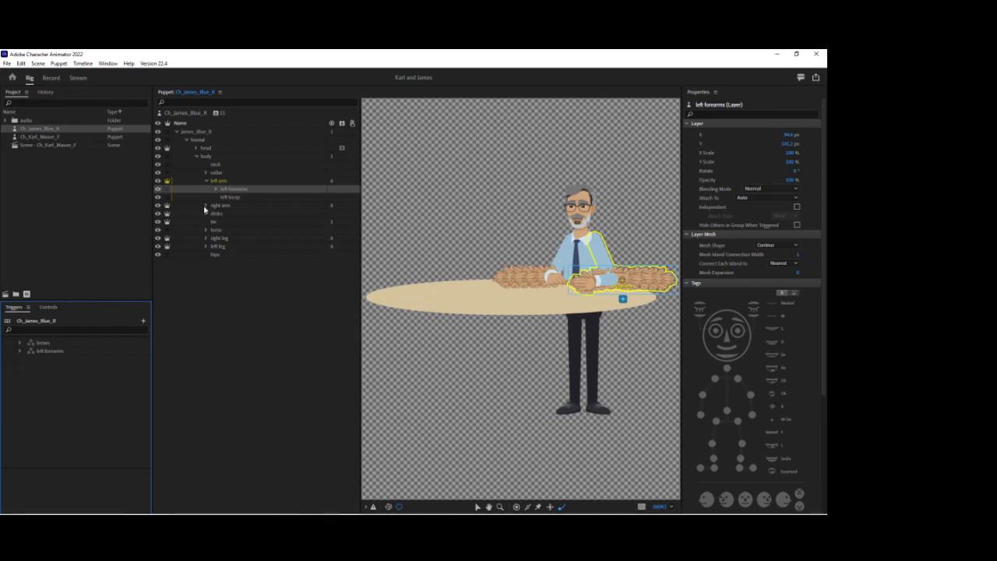
# Expand left forearms down to the Hands group in default left and create a swap set from Hands
pyautogui.click(218, 192)
pyautogui.click(227, 198)
pyautogui.click(236, 205)
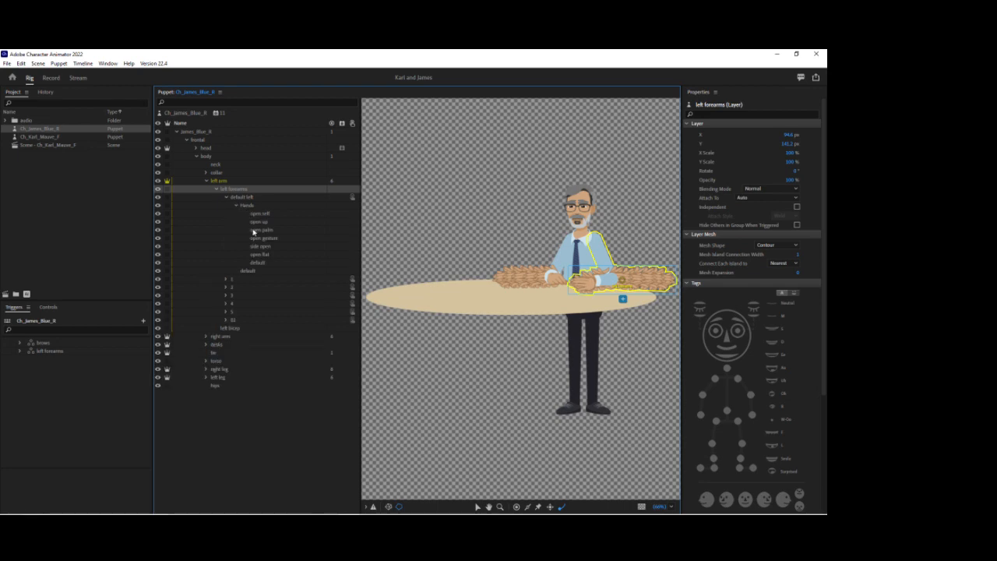
pyautogui.click(247, 206)
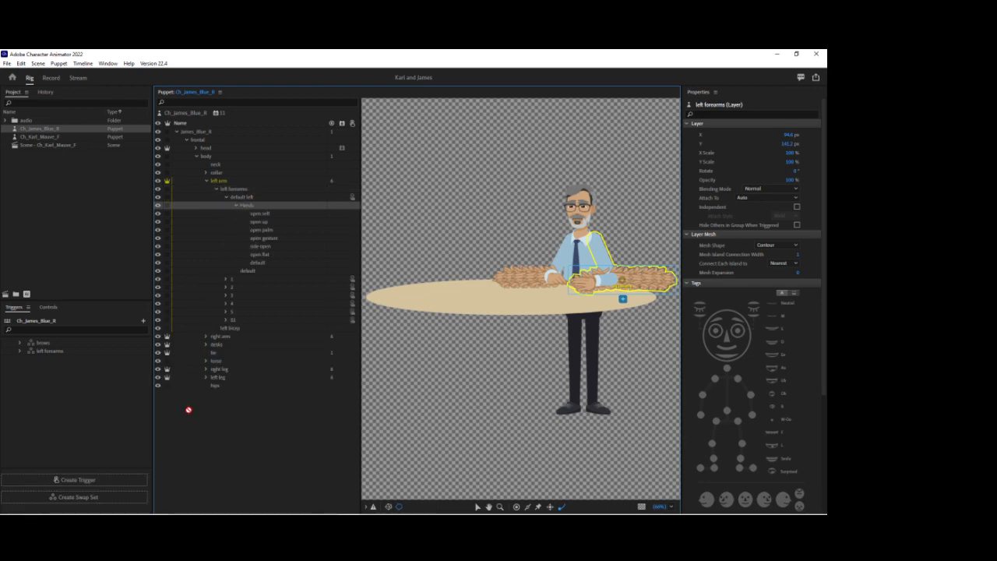
pyautogui.click(136, 504)
# Rename the new Hands swap set to "left Hands"
pyautogui.rightClick(43, 360)
pyautogui.click(59, 366)
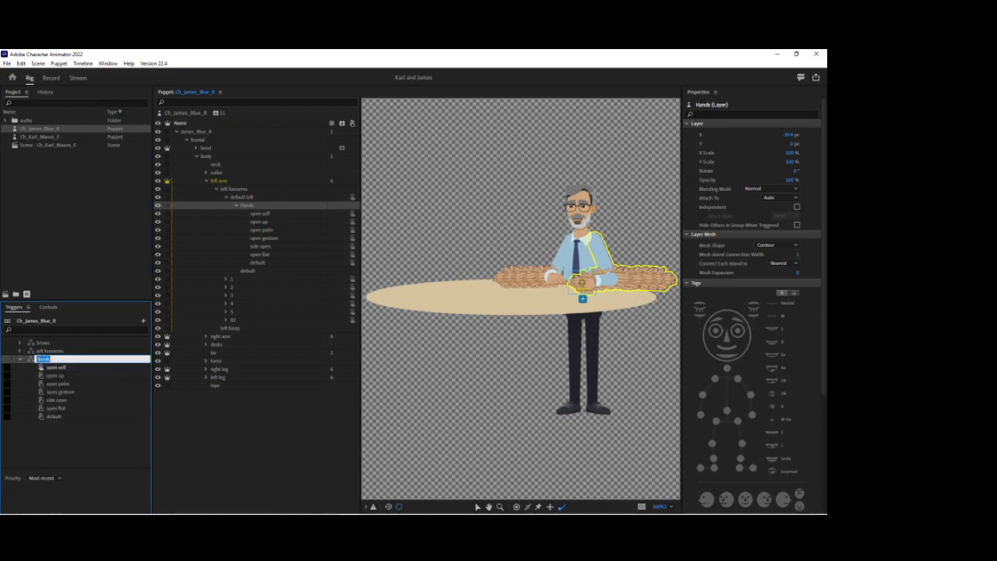
pyautogui.press('Home')
pyautogui.write('left')
pyautogui.press('Return')
# Collapse the default left forearm and expand left forearm groups 1, 2, 3, 4, 5 and 02
pyautogui.click(236, 206)
pyautogui.click(226, 223)
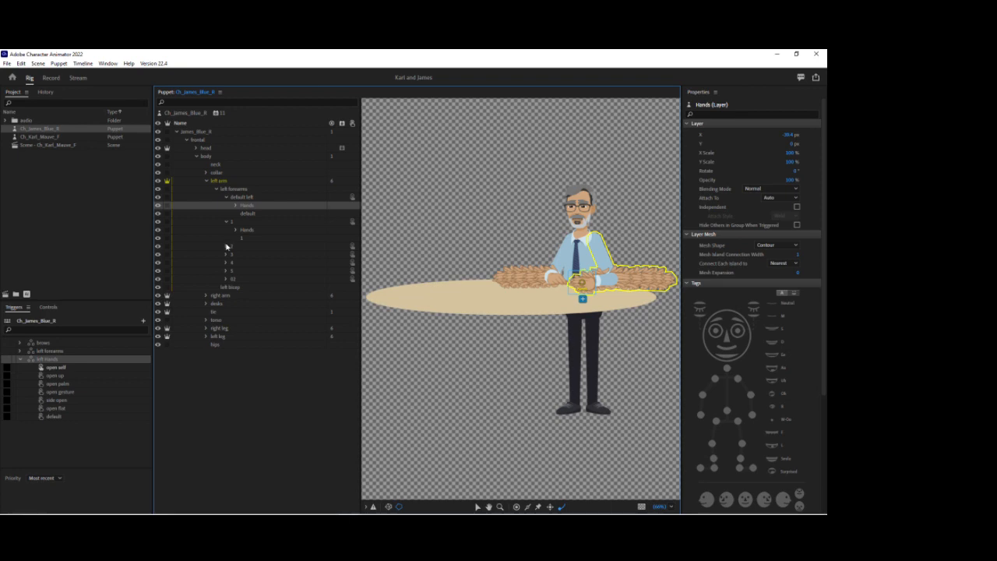
pyautogui.click(226, 246)
pyautogui.click(226, 271)
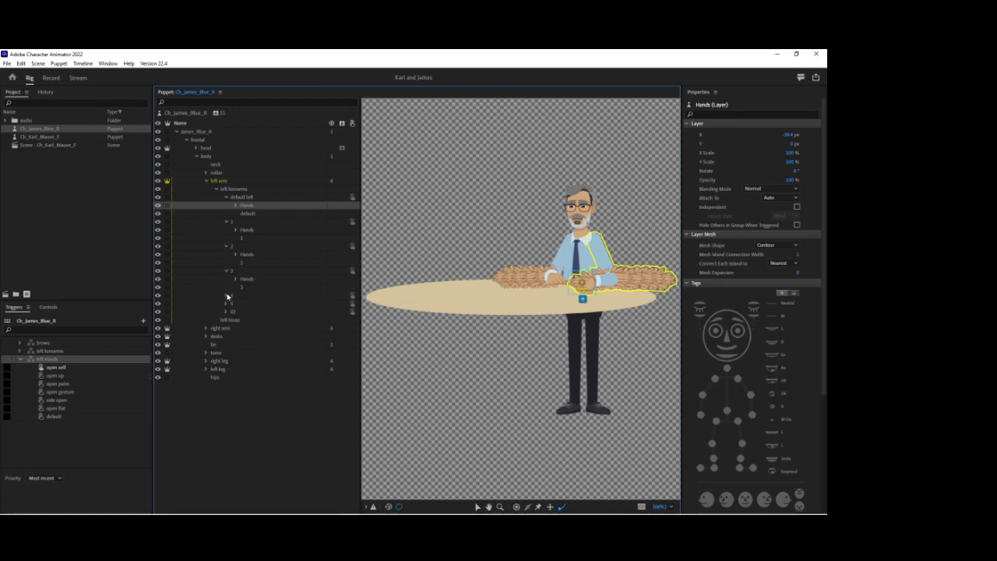
pyautogui.click(226, 296)
pyautogui.click(226, 320)
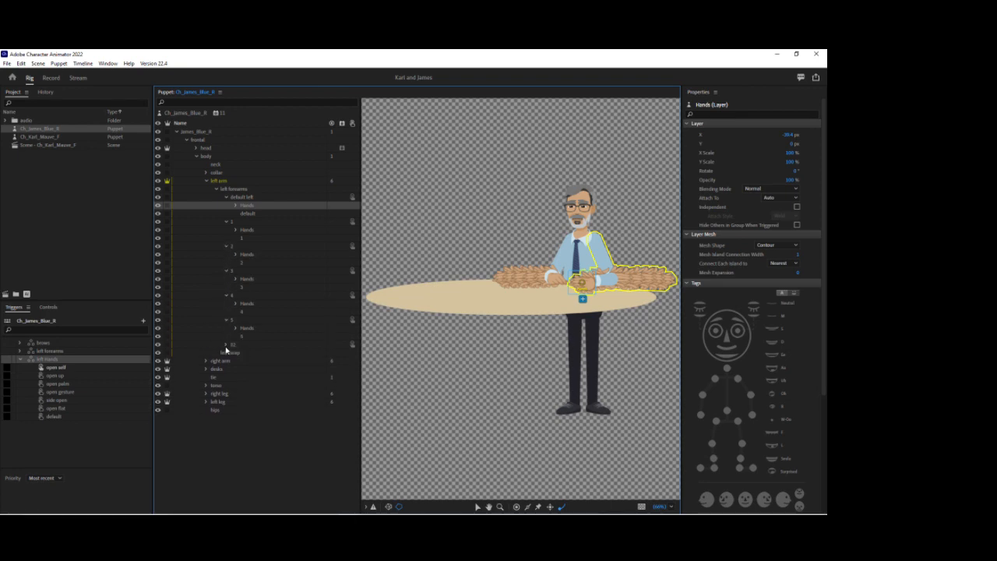
pyautogui.click(226, 344)
pyautogui.click(227, 198)
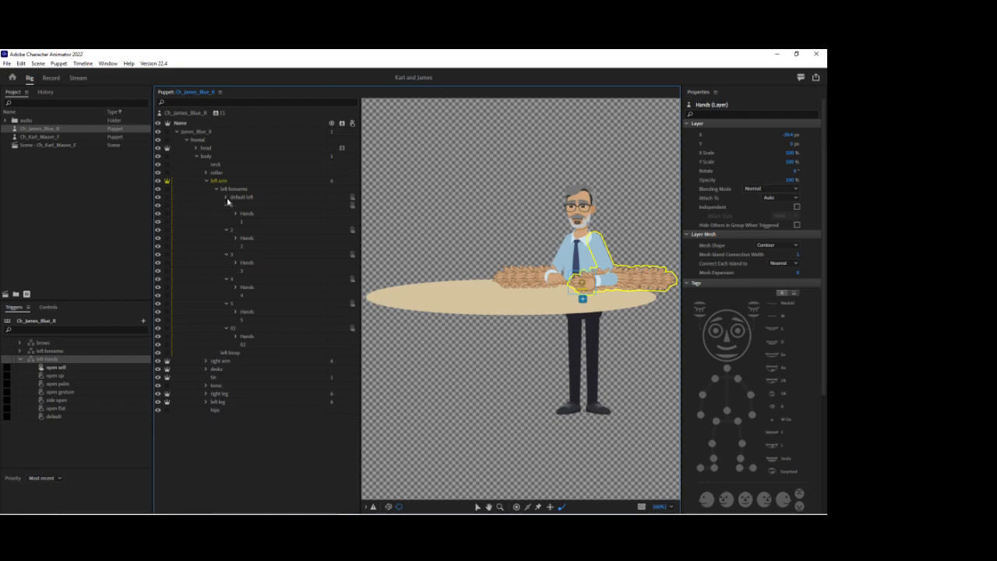
# Expand the Hands group inside each of left forearms 1 to 5 and 02 to list their hand layers
pyautogui.click(235, 214)
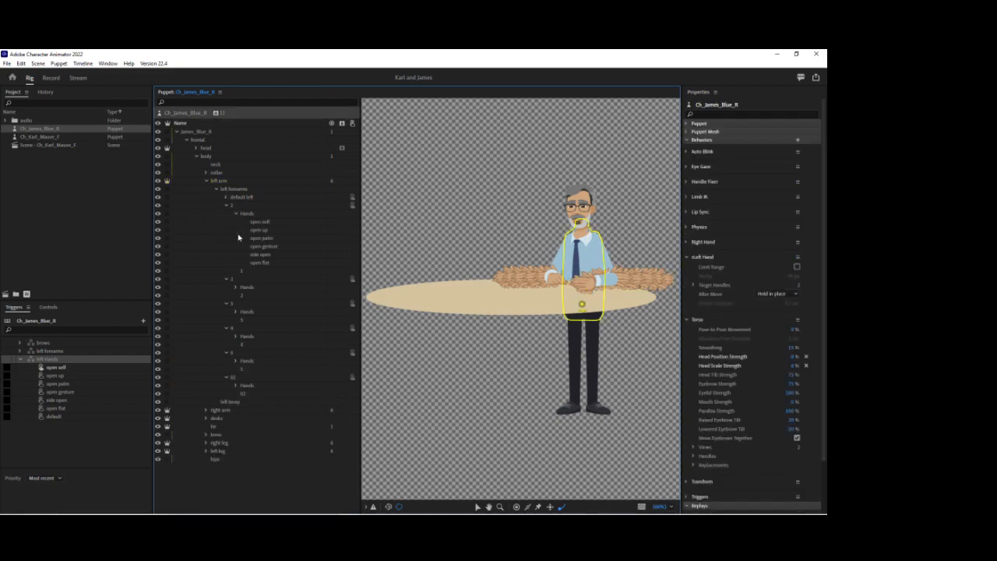
pyautogui.click(235, 287)
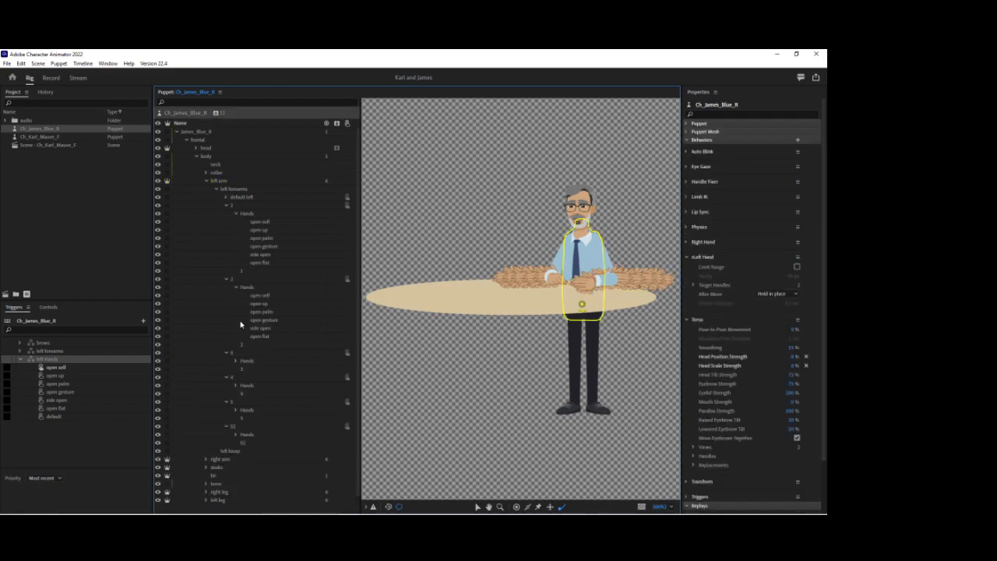
pyautogui.click(237, 363)
pyautogui.scroll(-3, 241, 372)
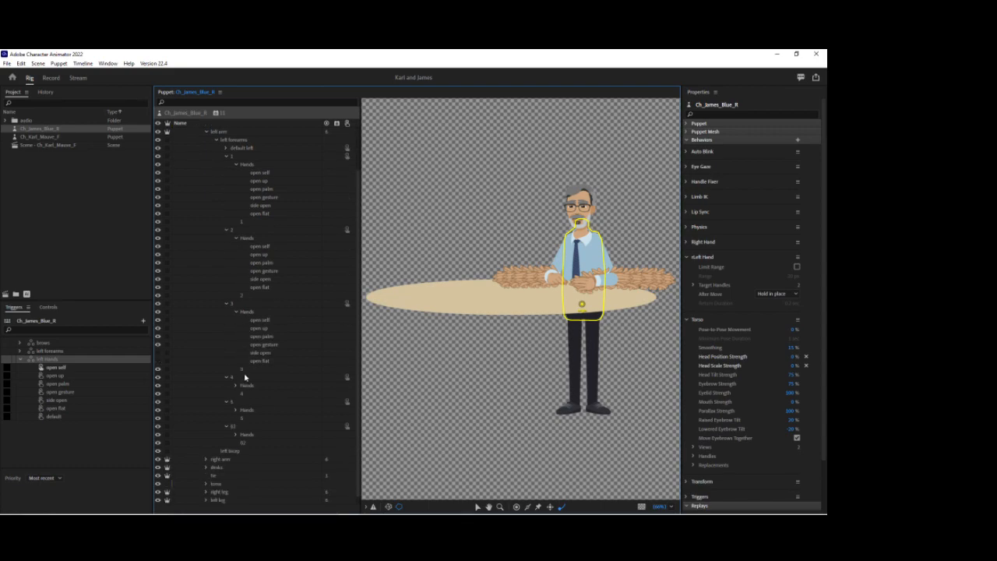
pyautogui.click(235, 377)
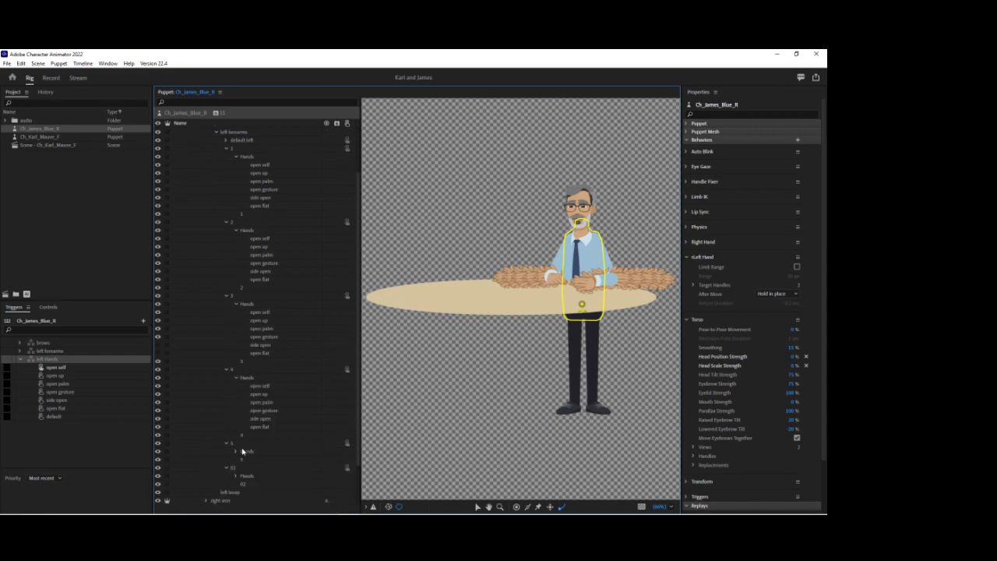
pyautogui.click(235, 451)
pyautogui.scroll(-3, 242, 487)
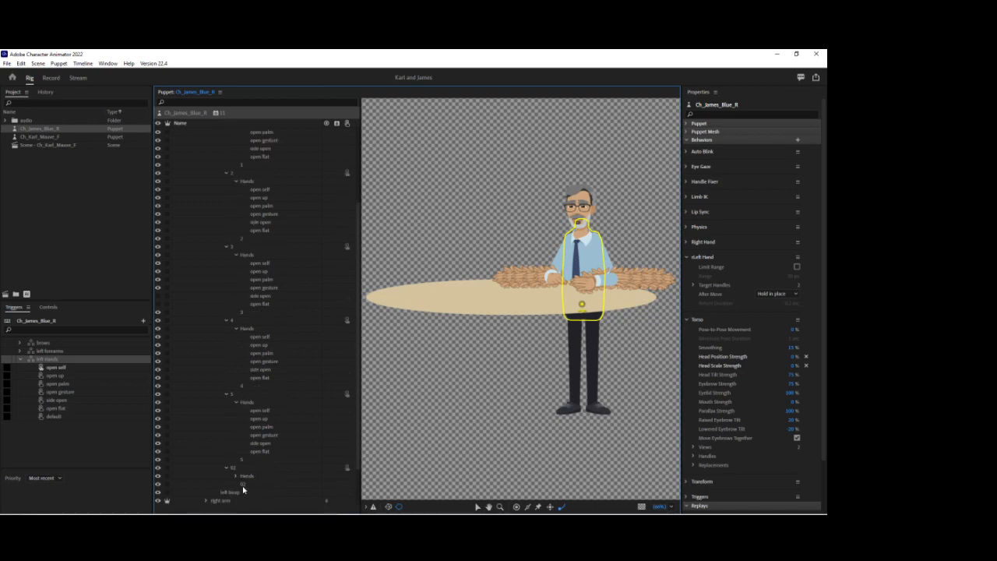
pyautogui.scroll(3, 275, 444)
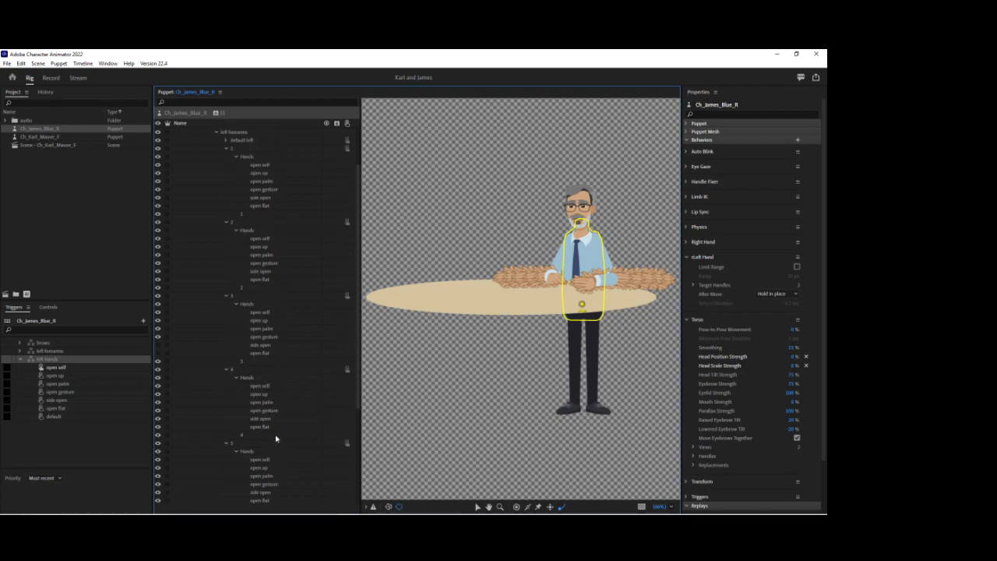
# Add the open self layers of left forearms 1 to 5 and 02 to the open self trigger in left Hands
pyautogui.click(266, 166)
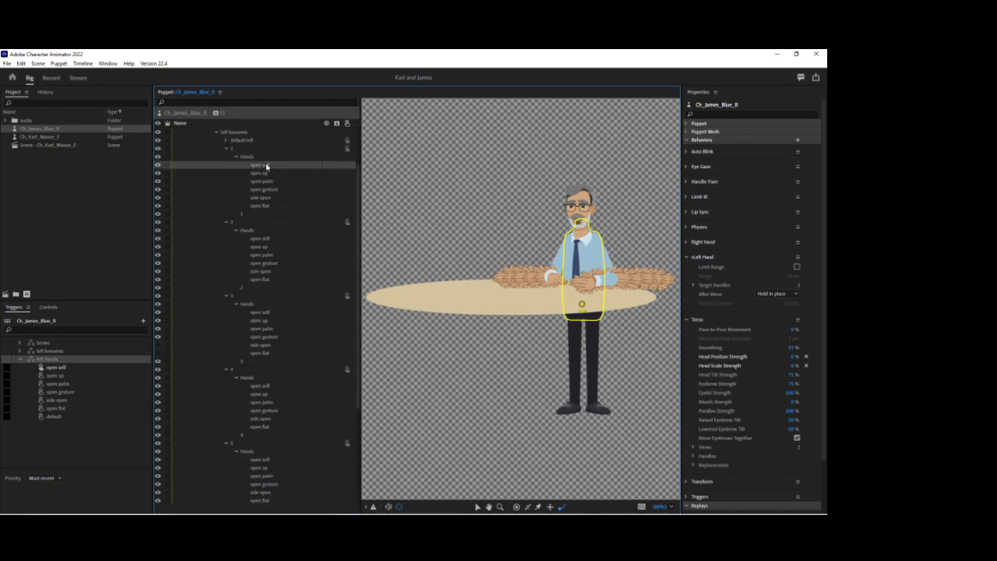
pyautogui.keyDown('ctrl'); pyautogui.click(267, 239); pyautogui.keyUp('ctrl')
pyautogui.keyDown('ctrl'); pyautogui.click(260, 312); pyautogui.keyUp('ctrl')
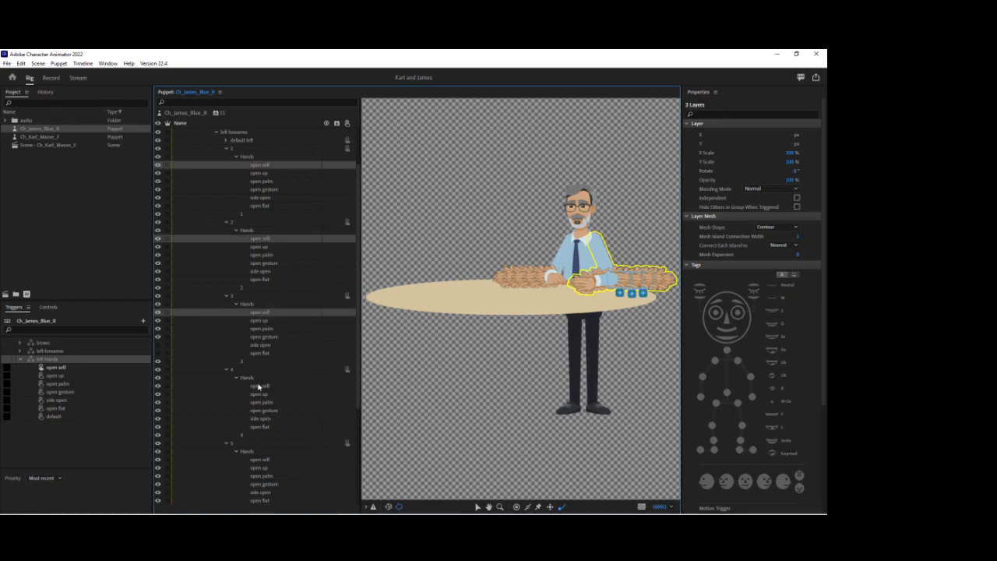
pyautogui.keyDown('ctrl'); pyautogui.click(259, 385); pyautogui.keyUp('ctrl')
pyautogui.keyDown('ctrl'); pyautogui.click(261, 461); pyautogui.keyUp('ctrl')
pyautogui.scroll(-3, 278, 459)
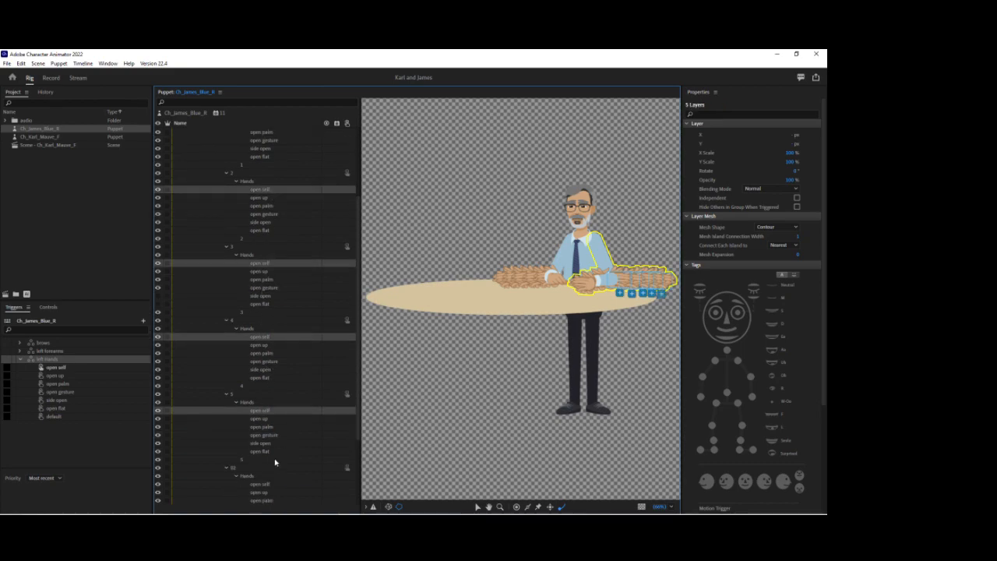
pyautogui.keyDown('ctrl'); pyautogui.click(265, 486); pyautogui.keyUp('ctrl')
pyautogui.moveTo(265, 486); pyautogui.dragTo(88, 371)
# Add the open up layers of left forearms 1 to 5 and 02 to the open up trigger in left Hands
pyautogui.scroll(3, 270, 324)
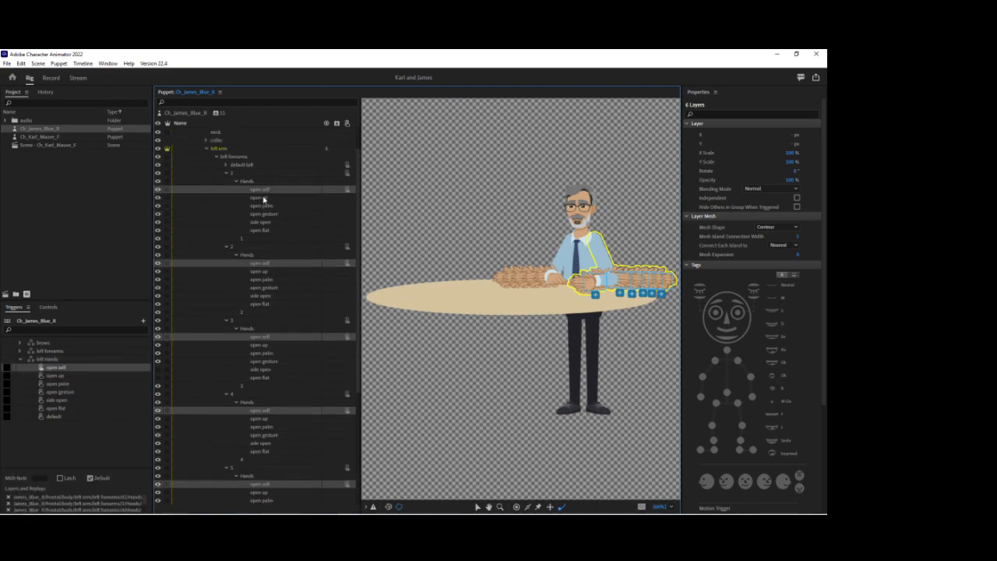
pyautogui.click(262, 199)
pyautogui.keyDown('ctrl'); pyautogui.click(260, 273); pyautogui.keyUp('ctrl')
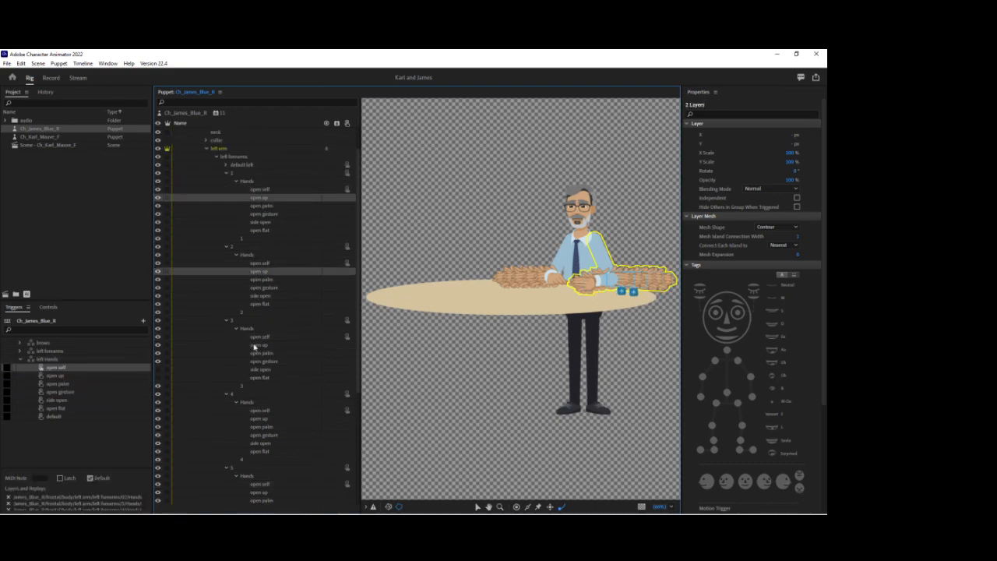
pyautogui.keyDown('ctrl'); pyautogui.click(257, 347); pyautogui.keyUp('ctrl')
pyautogui.keyDown('ctrl'); pyautogui.click(265, 420); pyautogui.keyUp('ctrl')
pyautogui.keyDown('ctrl'); pyautogui.click(263, 493); pyautogui.keyUp('ctrl')
pyautogui.scroll(-5, 285, 454)
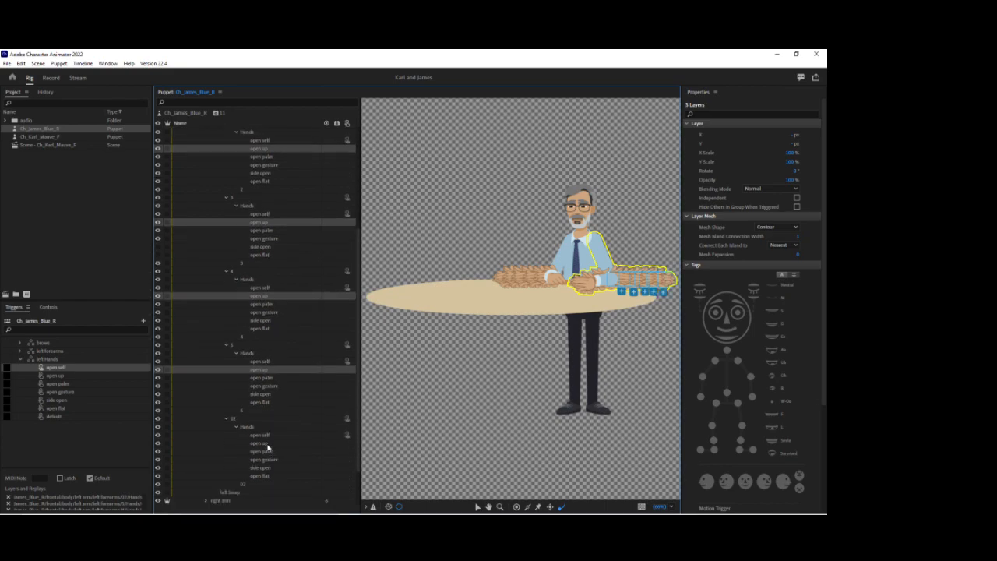
pyautogui.keyDown('ctrl'); pyautogui.click(265, 444); pyautogui.keyUp('ctrl')
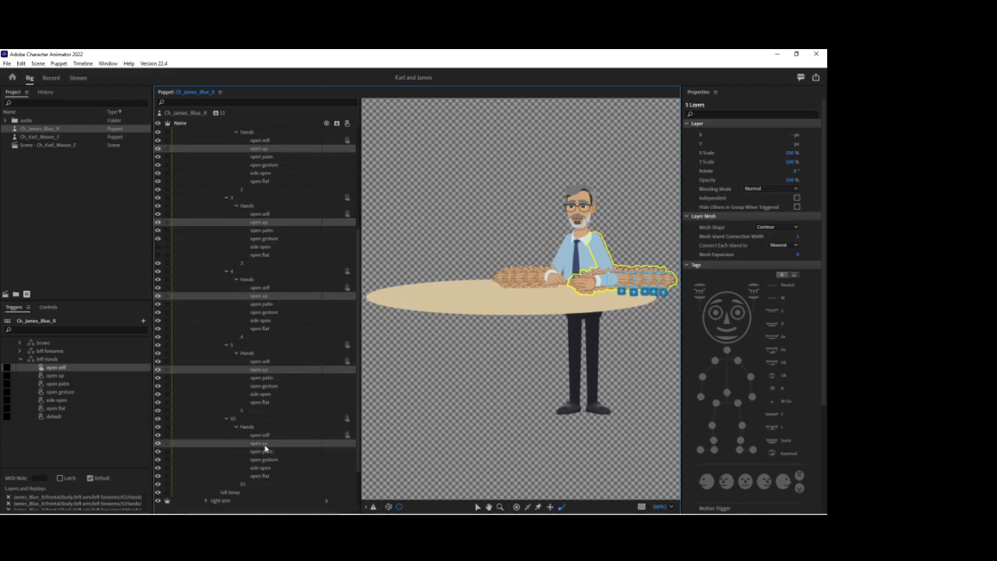
pyautogui.click(91, 376)
# Add the open palm layers of left forearms 1 to 5 and 02 to the open palm trigger in left Hands
pyautogui.scroll(2, 266, 164)
pyautogui.click(267, 158)
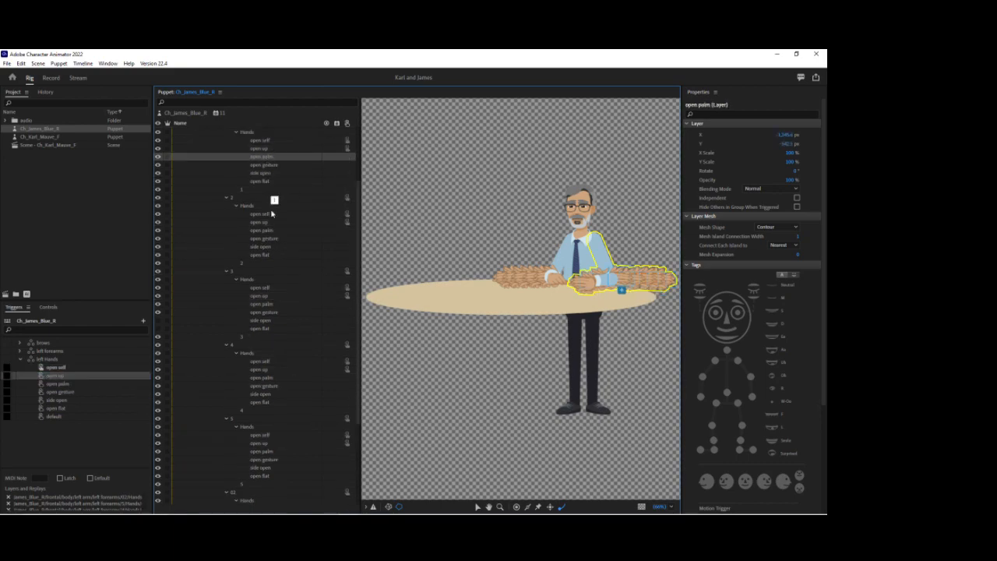
pyautogui.keyDown('ctrl'); pyautogui.click(263, 231); pyautogui.keyUp('ctrl')
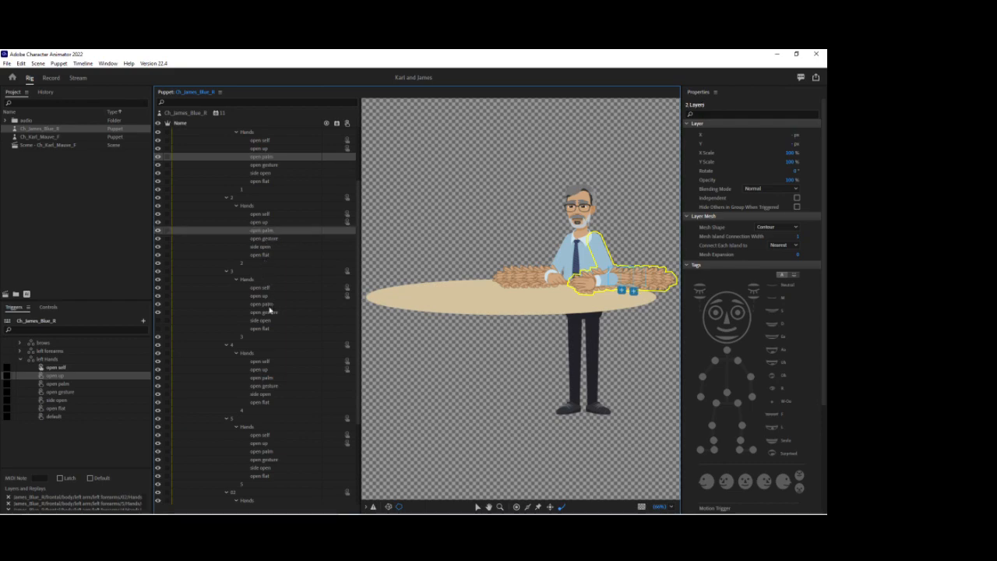
pyautogui.keyDown('ctrl'); pyautogui.click(269, 305); pyautogui.keyUp('ctrl')
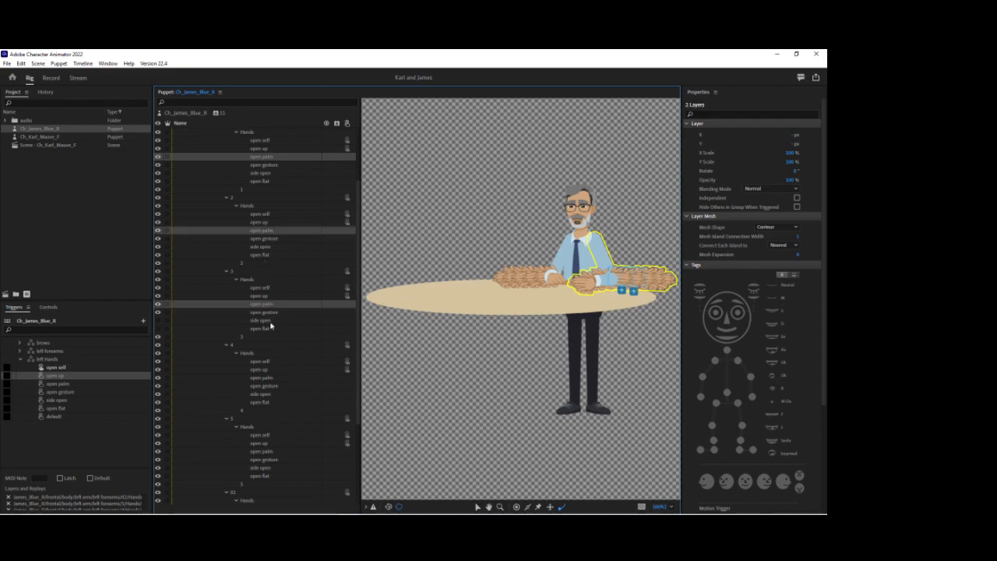
pyautogui.keyDown('ctrl'); pyautogui.click(263, 378); pyautogui.keyUp('ctrl')
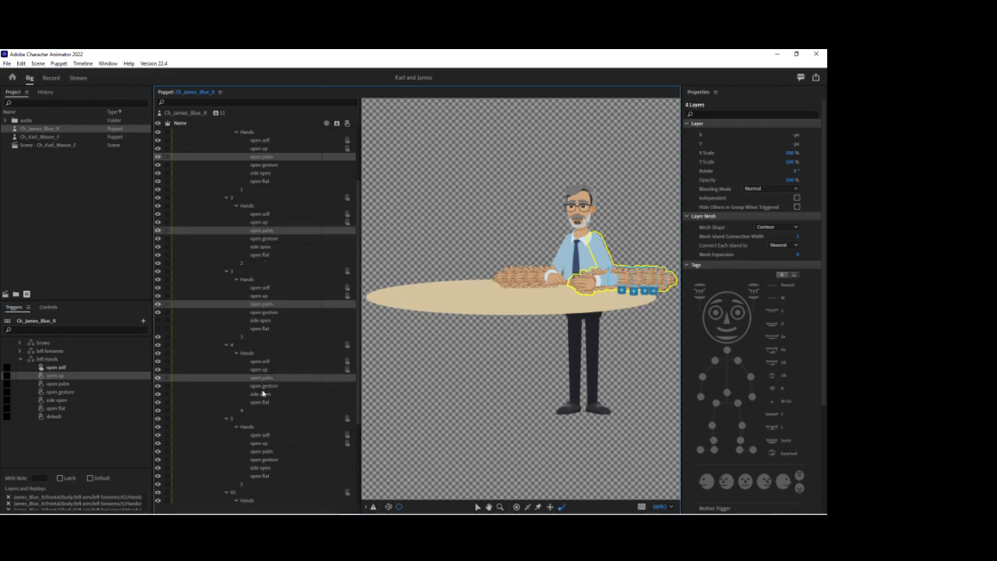
pyautogui.keyDown('ctrl'); pyautogui.click(280, 452); pyautogui.keyUp('ctrl')
pyautogui.scroll(-1, 283, 458)
pyautogui.scroll(-1, 284, 458)
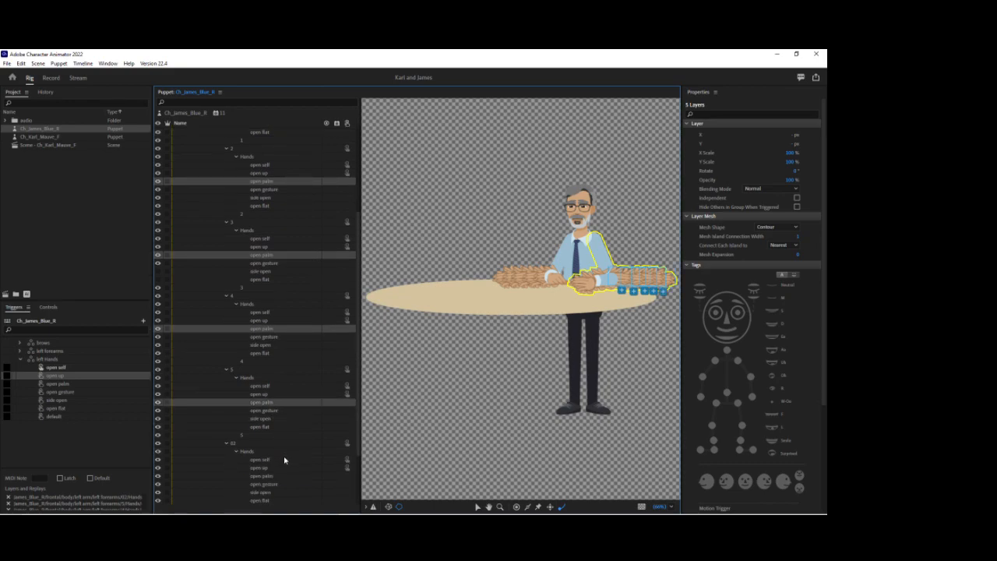
pyautogui.keyDown('ctrl'); pyautogui.click(269, 476); pyautogui.keyUp('ctrl')
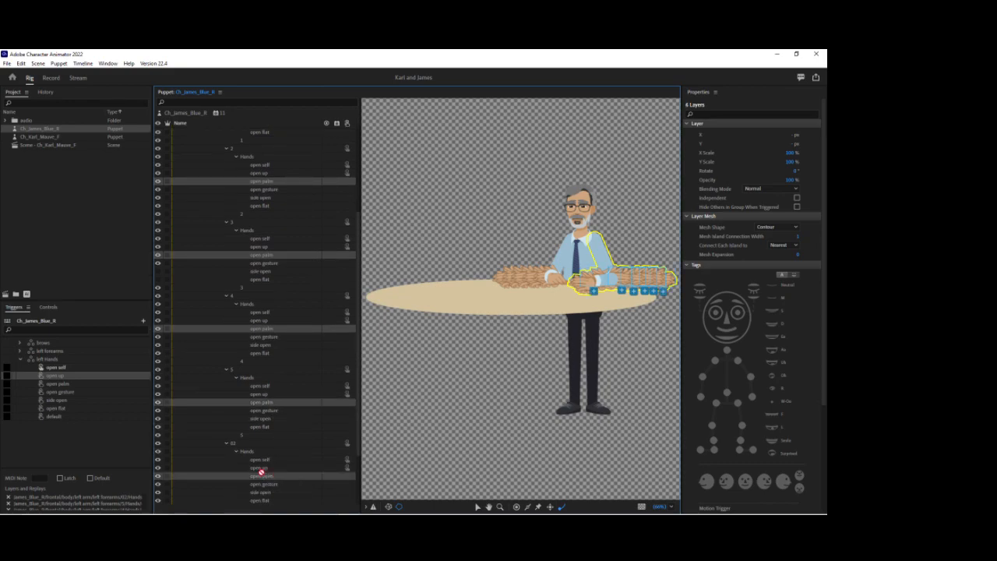
pyautogui.click(94, 385)
# Add the open gesture layers of left forearms 1 to 5 and 02 to the open gesture trigger in left Hands
pyautogui.scroll(2, 271, 198)
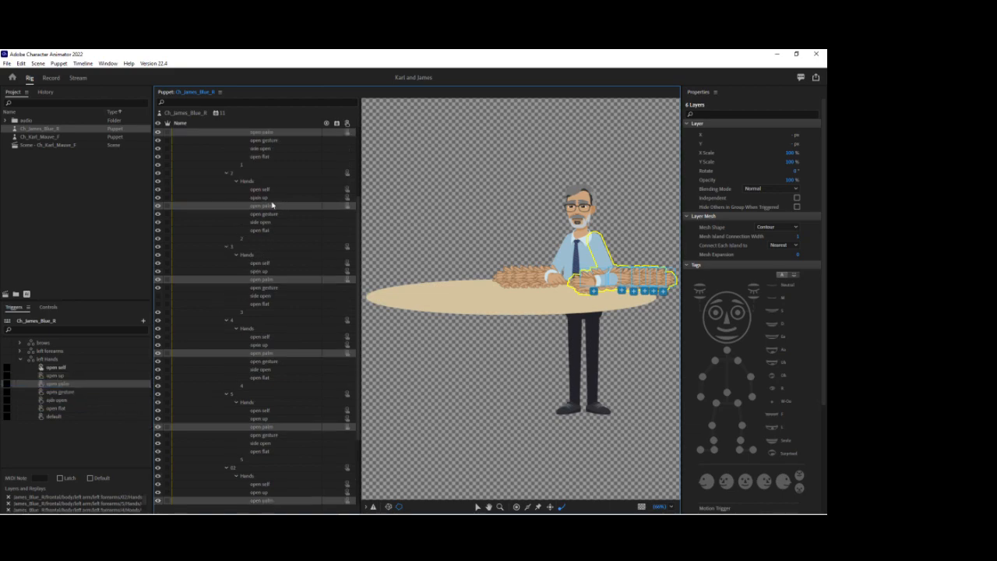
pyautogui.click(269, 166)
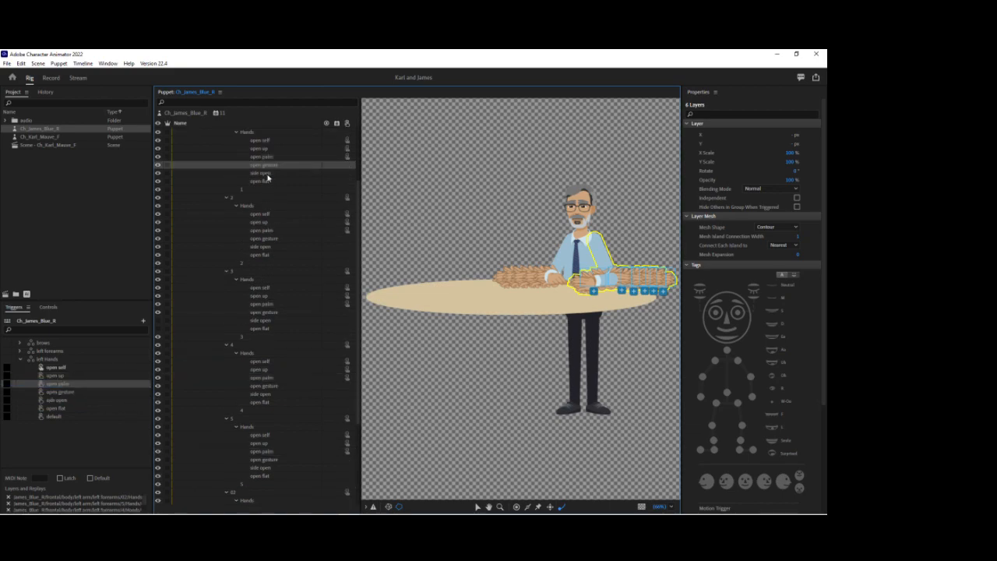
pyautogui.keyDown('ctrl'); pyautogui.click(270, 240); pyautogui.keyUp('ctrl')
pyautogui.keyDown('ctrl'); pyautogui.click(266, 312); pyautogui.keyUp('ctrl')
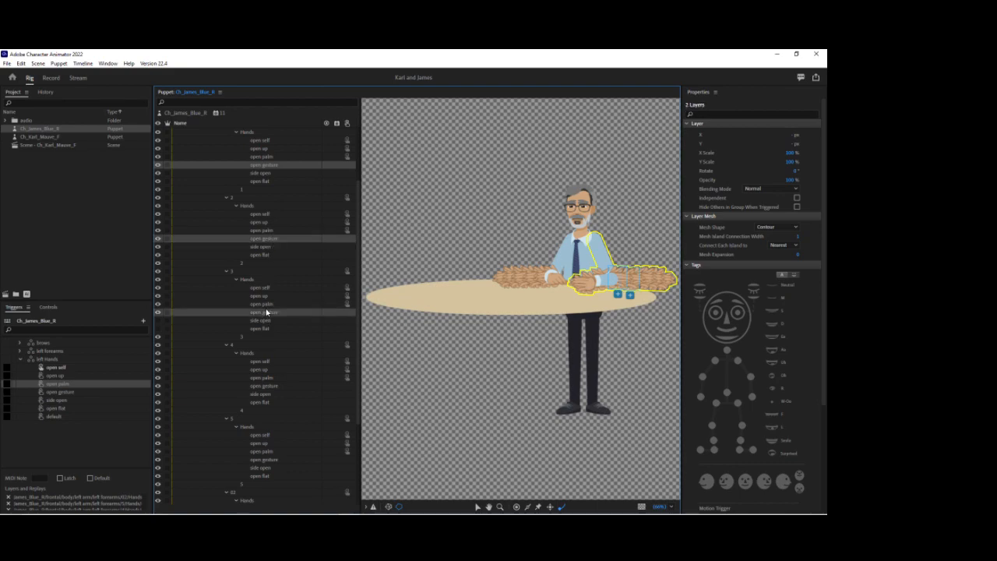
pyautogui.keyDown('ctrl'); pyautogui.click(264, 386); pyautogui.keyUp('ctrl')
pyautogui.keyDown('ctrl'); pyautogui.click(264, 460); pyautogui.keyUp('ctrl')
pyautogui.scroll(-2, 274, 476)
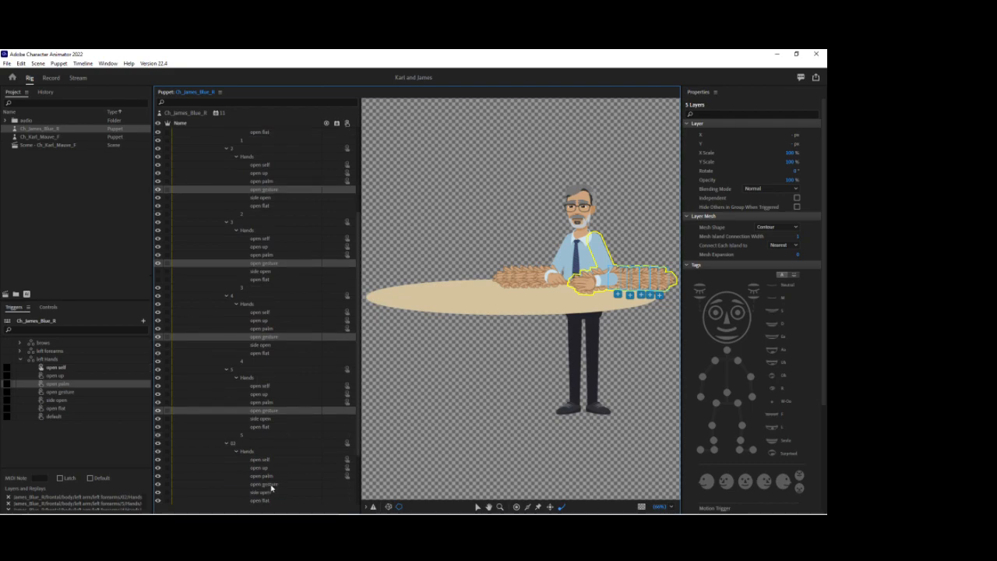
pyautogui.keyDown('ctrl'); pyautogui.click(271, 484); pyautogui.keyUp('ctrl')
pyautogui.moveTo(183, 447); pyautogui.dragTo(105, 398)
# Add the side open layers of left forearms 1 to 5 and 02 to the side open trigger in left Hands
pyautogui.scroll(1, 250, 312)
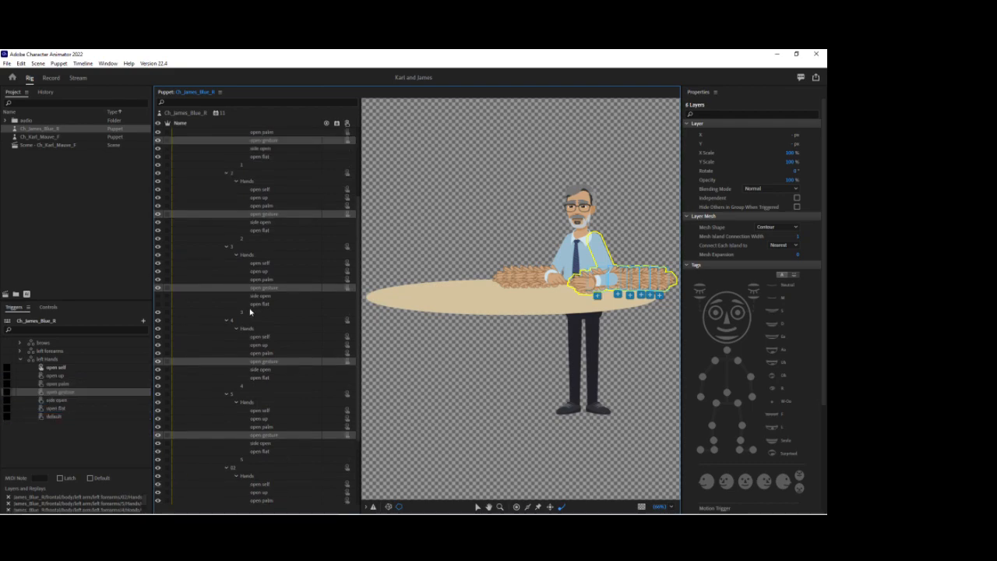
pyautogui.click(260, 148)
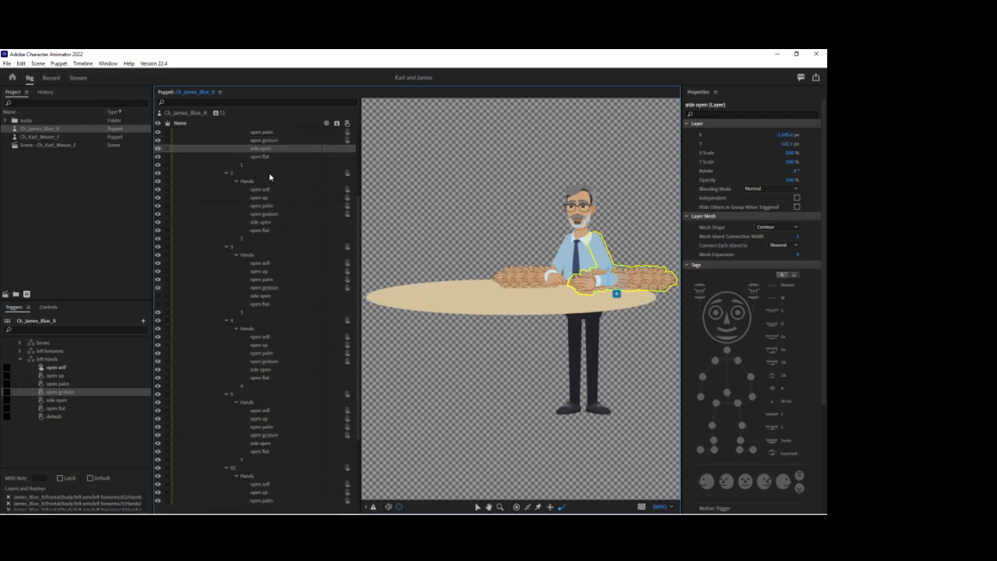
pyautogui.keyDown('ctrl'); pyautogui.click(264, 224); pyautogui.keyUp('ctrl')
pyautogui.keyDown('ctrl'); pyautogui.click(276, 297); pyautogui.keyUp('ctrl')
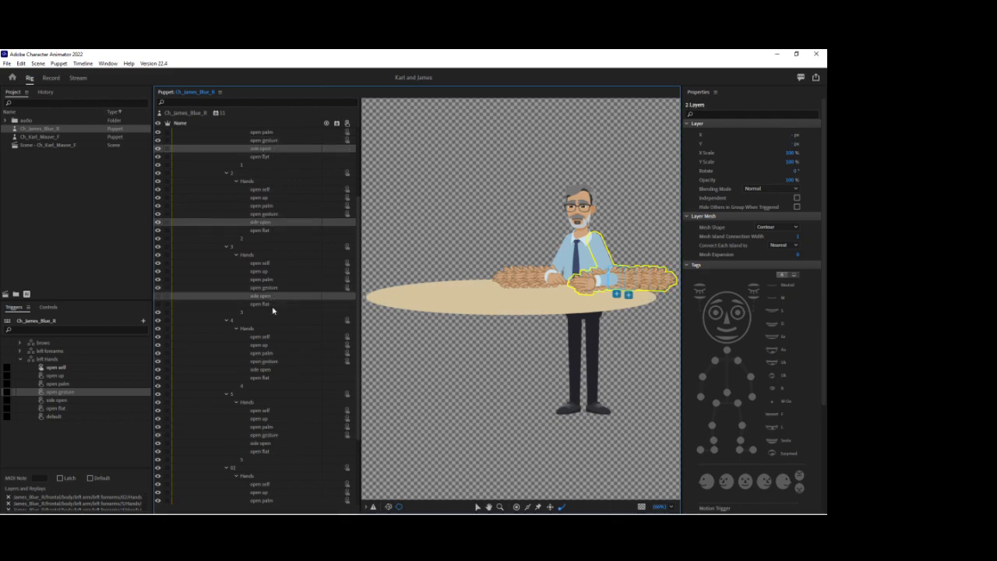
pyautogui.keyDown('ctrl'); pyautogui.click(268, 371); pyautogui.keyUp('ctrl')
pyautogui.keyDown('ctrl'); pyautogui.click(268, 443); pyautogui.keyUp('ctrl')
pyautogui.scroll(-1, 273, 448)
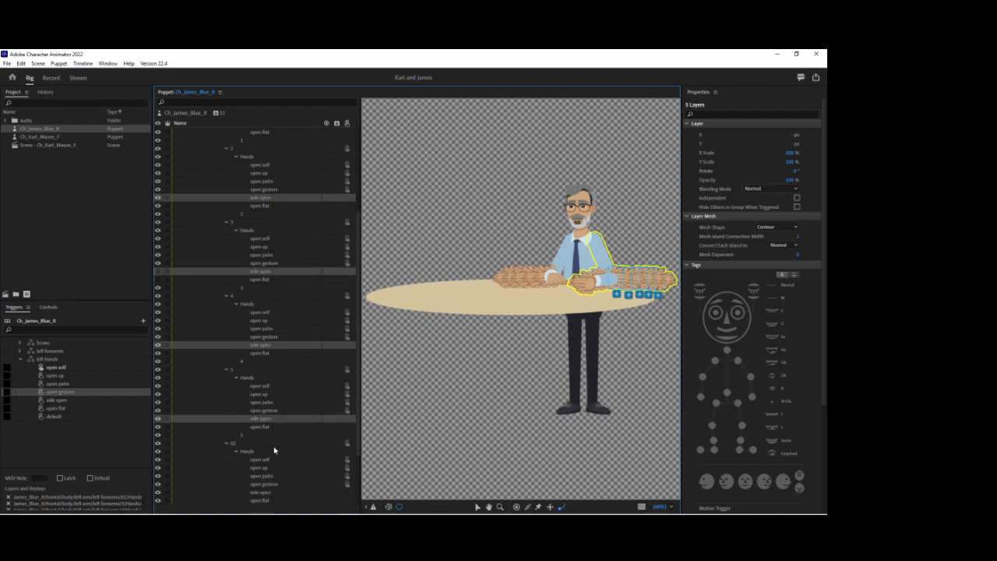
pyautogui.keyDown('ctrl'); pyautogui.click(264, 494); pyautogui.keyUp('ctrl')
pyautogui.moveTo(265, 494); pyautogui.dragTo(114, 402)
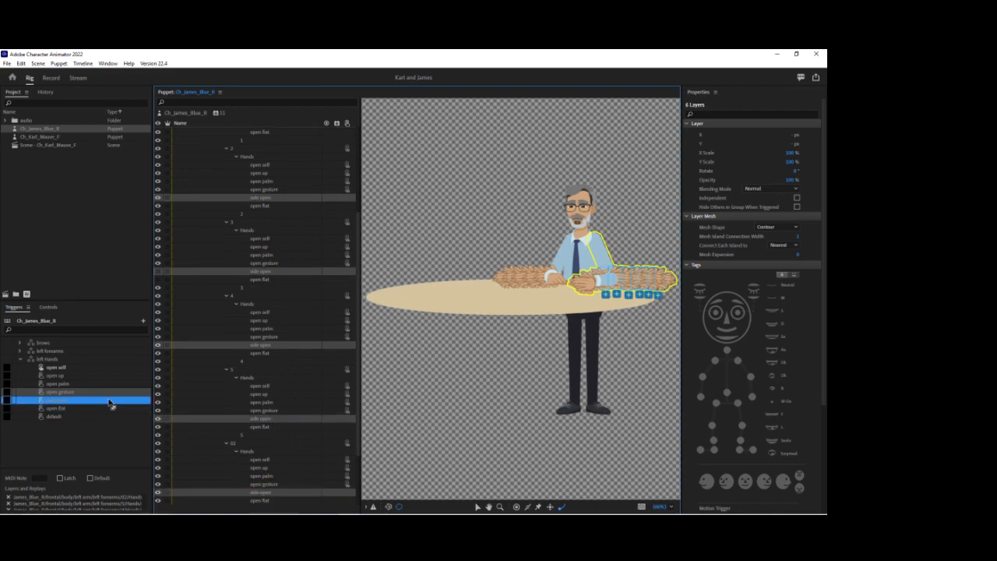
# Add the open flat layers of left forearms 1 to 5 and 02 to the open flat trigger in left Hands
pyautogui.click(265, 206)
pyautogui.keyDown('ctrl'); pyautogui.click(262, 280); pyautogui.keyUp('ctrl')
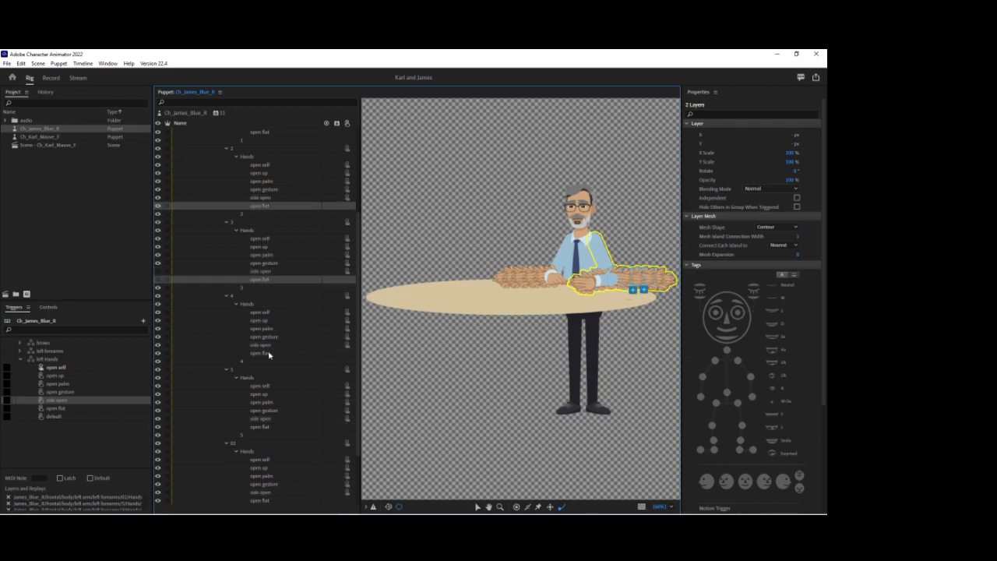
pyautogui.keyDown('ctrl'); pyautogui.click(269, 354); pyautogui.keyUp('ctrl')
pyautogui.keyDown('ctrl'); pyautogui.click(262, 428); pyautogui.keyUp('ctrl')
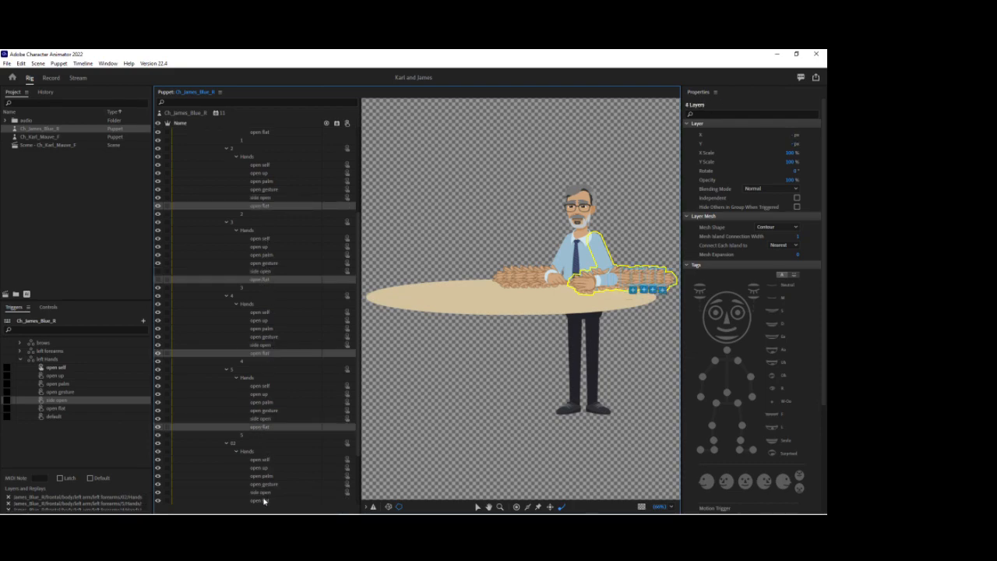
pyautogui.keyDown('ctrl'); pyautogui.click(263, 501); pyautogui.keyUp('ctrl')
pyautogui.scroll(1, 264, 157)
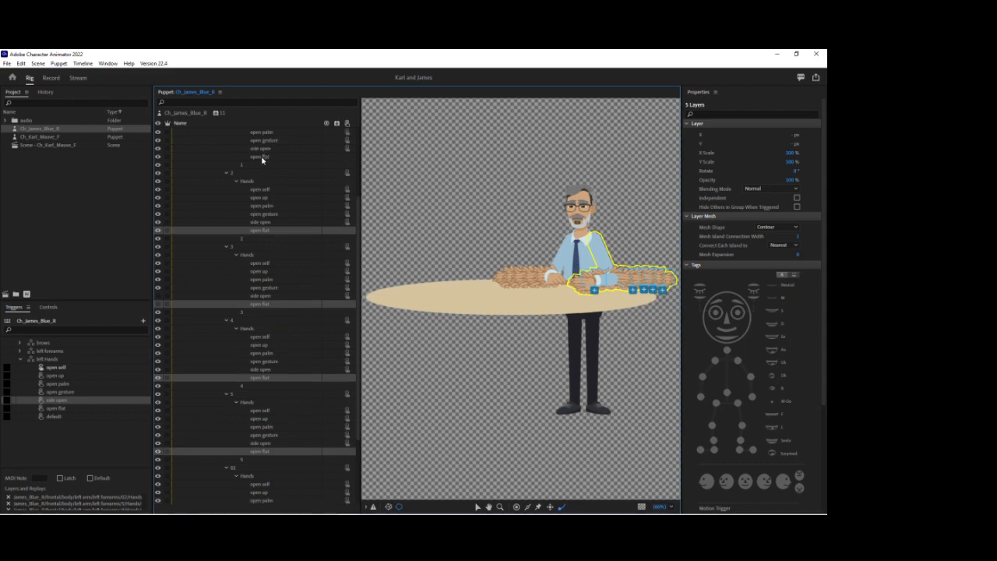
pyautogui.keyDown('ctrl'); pyautogui.click(262, 158); pyautogui.keyUp('ctrl')
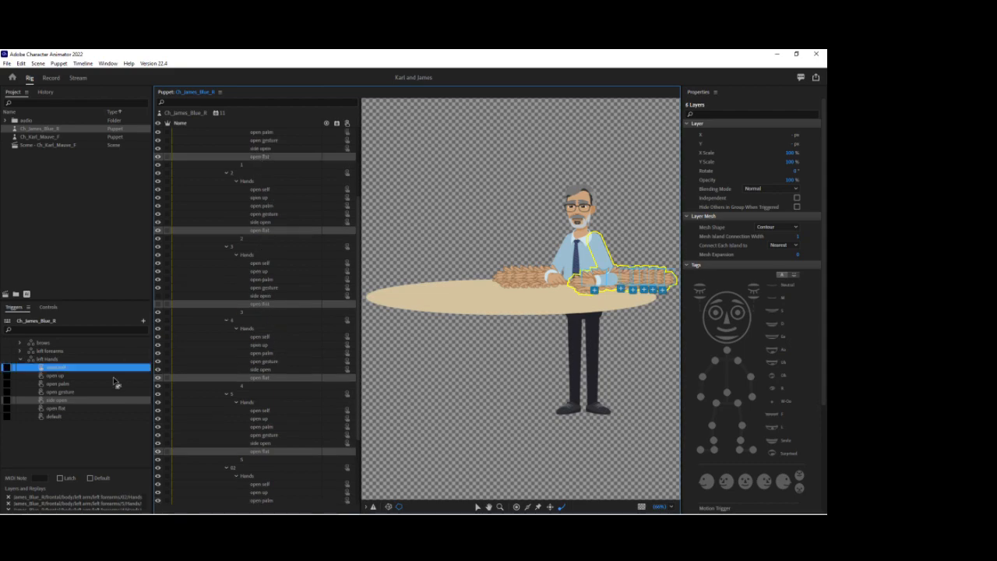
pyautogui.click(100, 406)
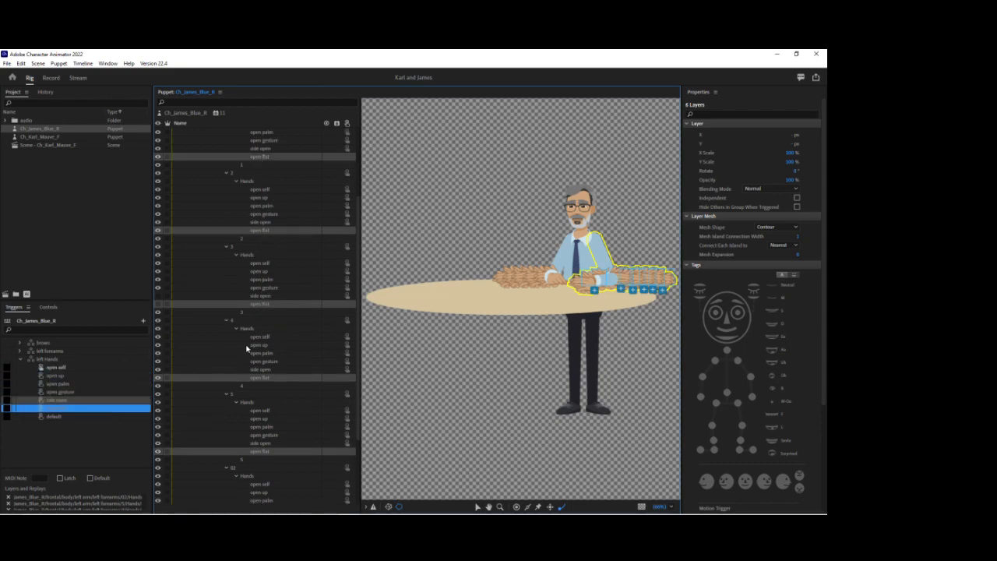
# Collapse the left Hands swap set, the left forearm layer groups 1 to 5 and 02, and the left arm group
pyautogui.scroll(4, 249, 345)
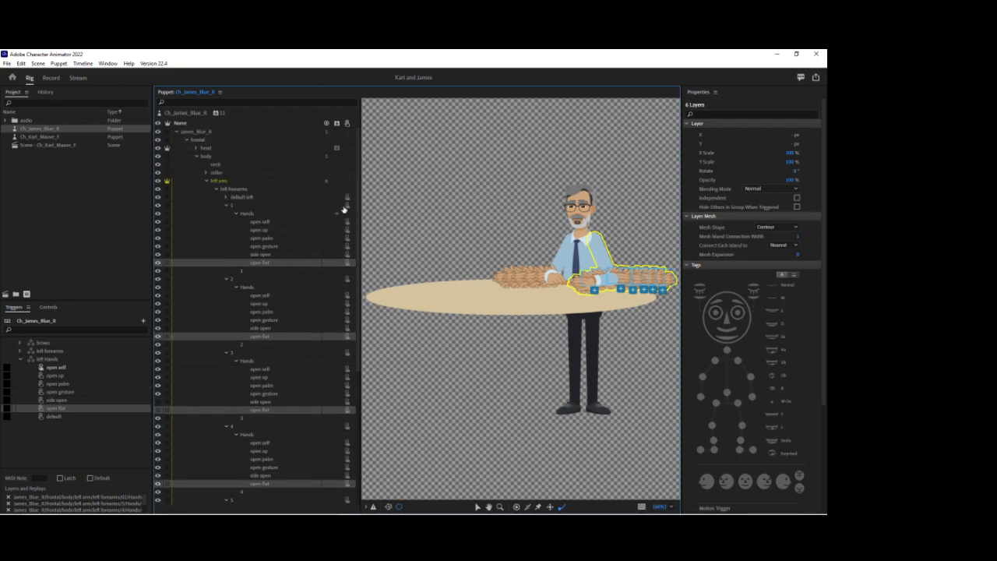
pyautogui.scroll(-5, 336, 467)
pyautogui.scroll(-1, 324, 454)
pyautogui.click(20, 361)
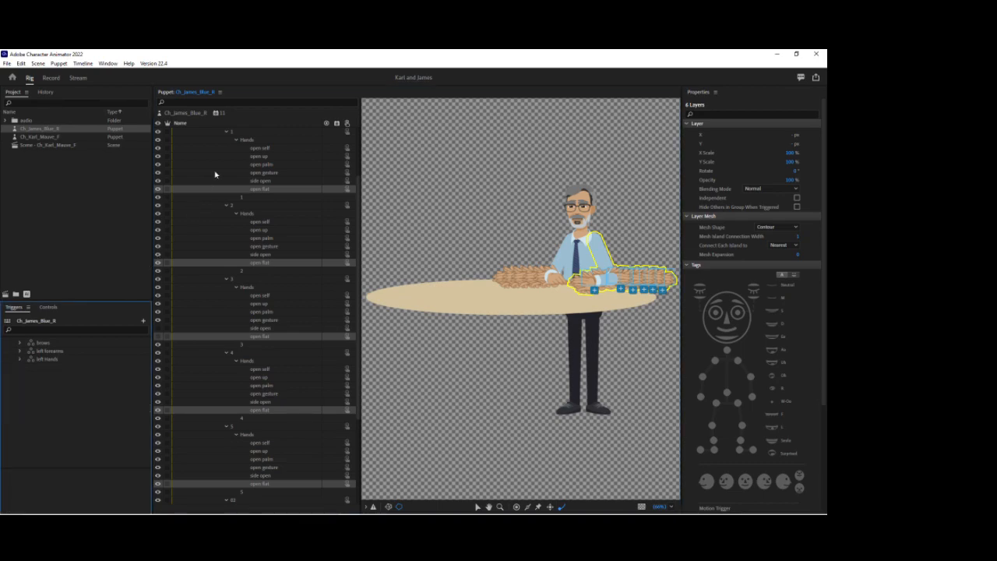
pyautogui.scroll(3, 216, 174)
pyautogui.click(225, 205)
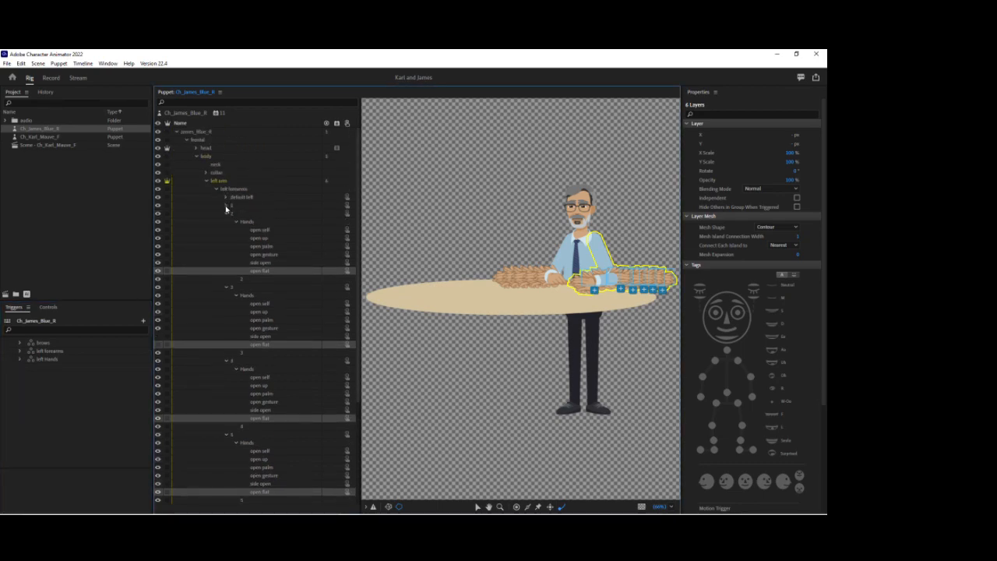
pyautogui.click(226, 213)
pyautogui.click(226, 222)
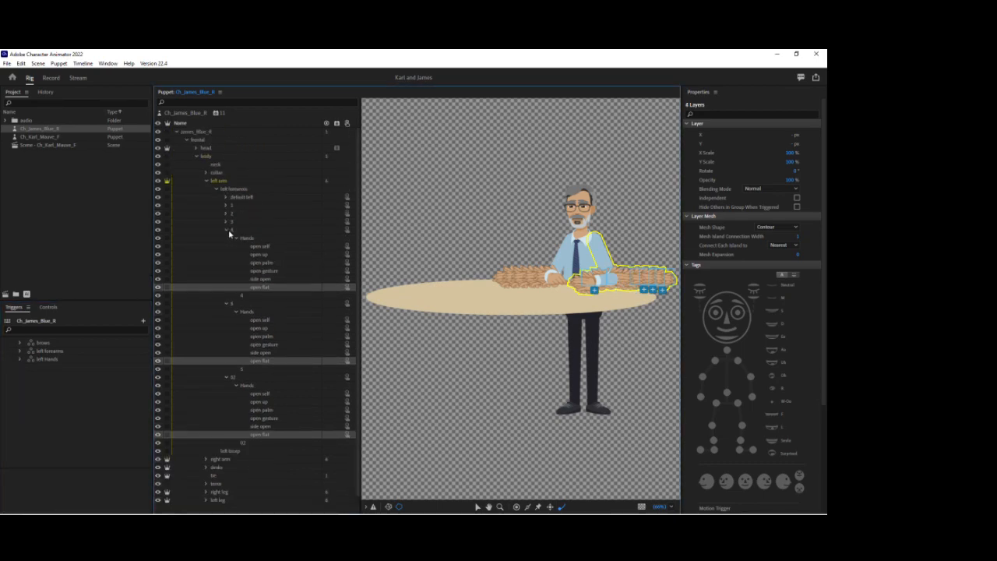
pyautogui.click(226, 229)
pyautogui.click(226, 237)
pyautogui.click(226, 246)
pyautogui.click(218, 190)
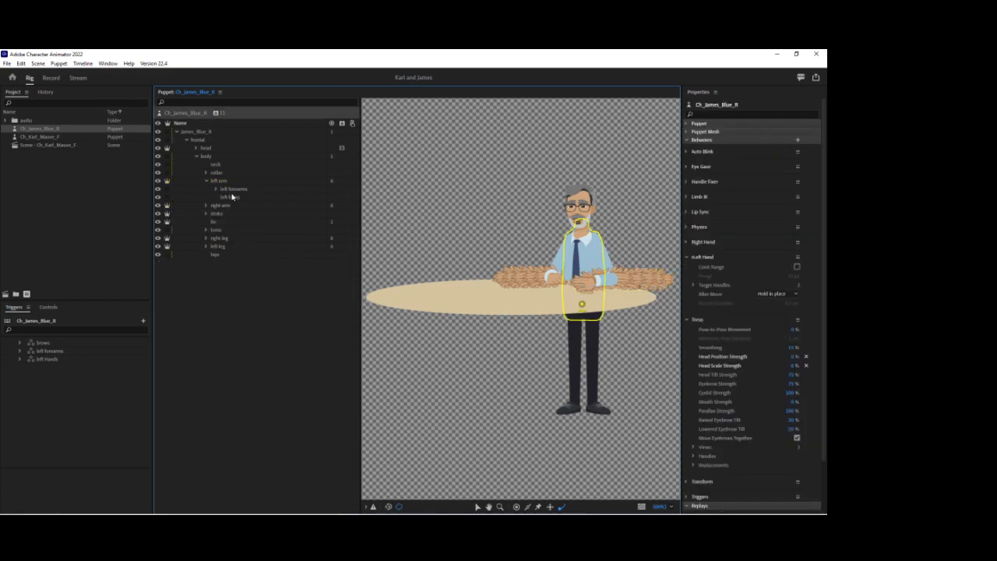
pyautogui.click(209, 181)
# Create a swap set from the right arm's right forearms group and turn on Latch for its trigger 3
pyautogui.click(206, 191)
pyautogui.click(236, 198)
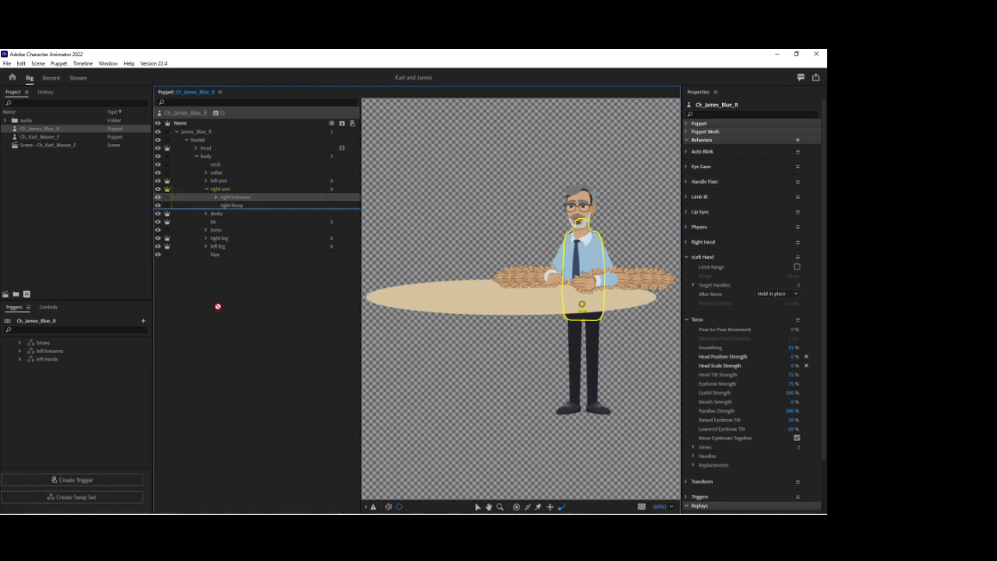
pyautogui.click(133, 497)
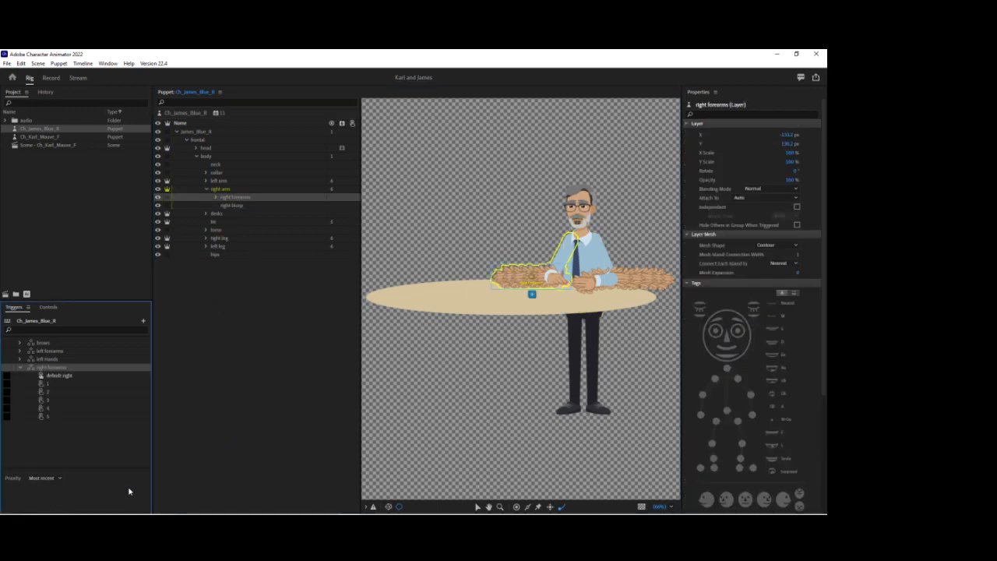
pyautogui.click(7, 400)
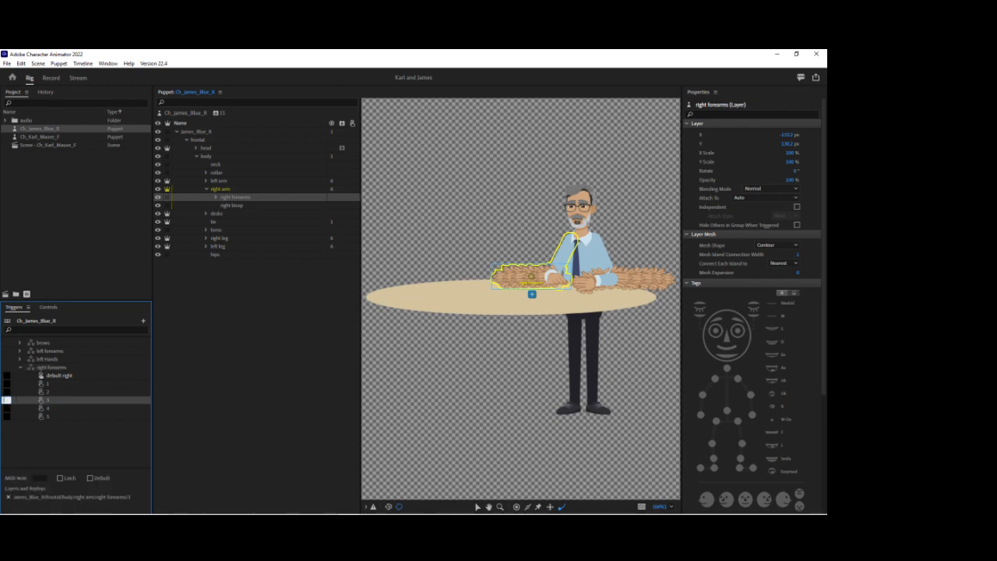
pyautogui.click(60, 477)
pyautogui.click(19, 368)
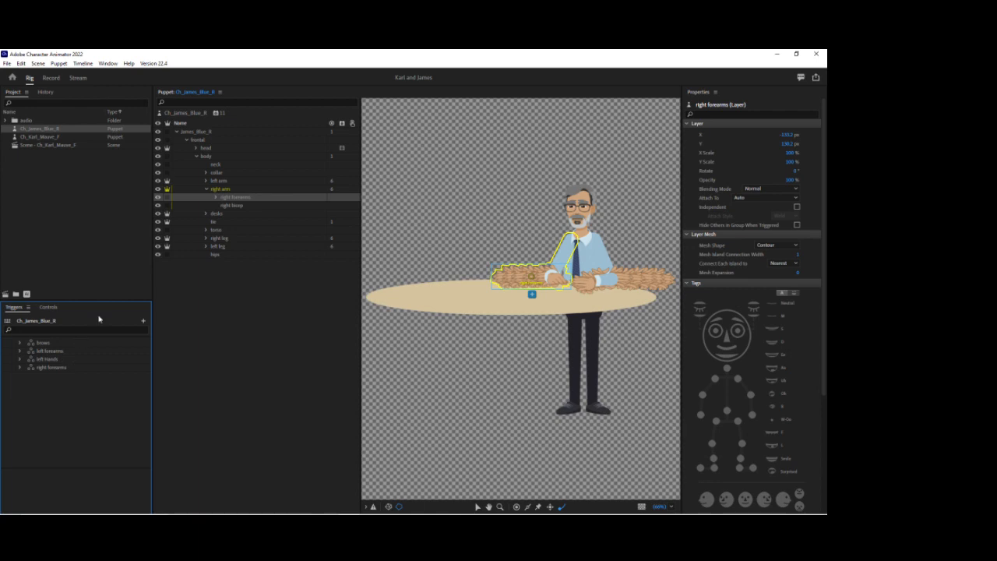
# Create a swap set from the Hands group inside the default right forearm
pyautogui.click(216, 200)
pyautogui.click(226, 206)
pyautogui.click(236, 214)
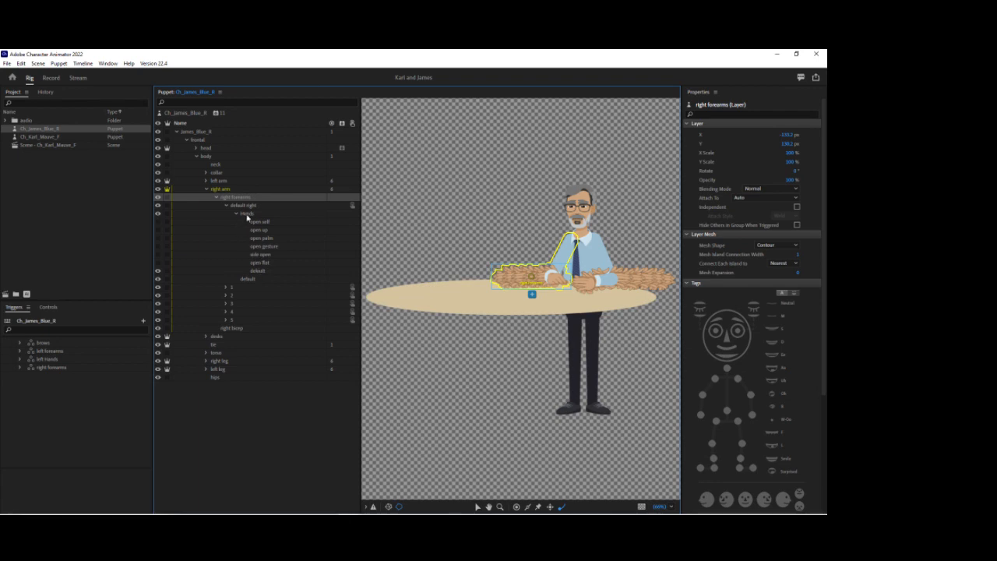
pyautogui.click(247, 213)
pyautogui.click(117, 499)
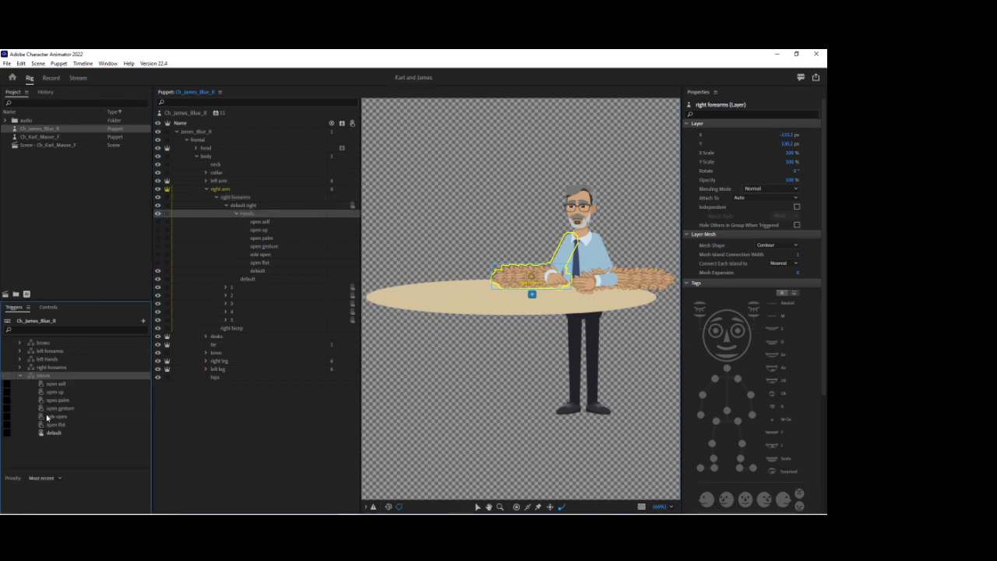
# Rename the Hands swap set in the triggers list to "Right Hands"
pyautogui.rightClick(49, 376)
pyautogui.click(64, 383)
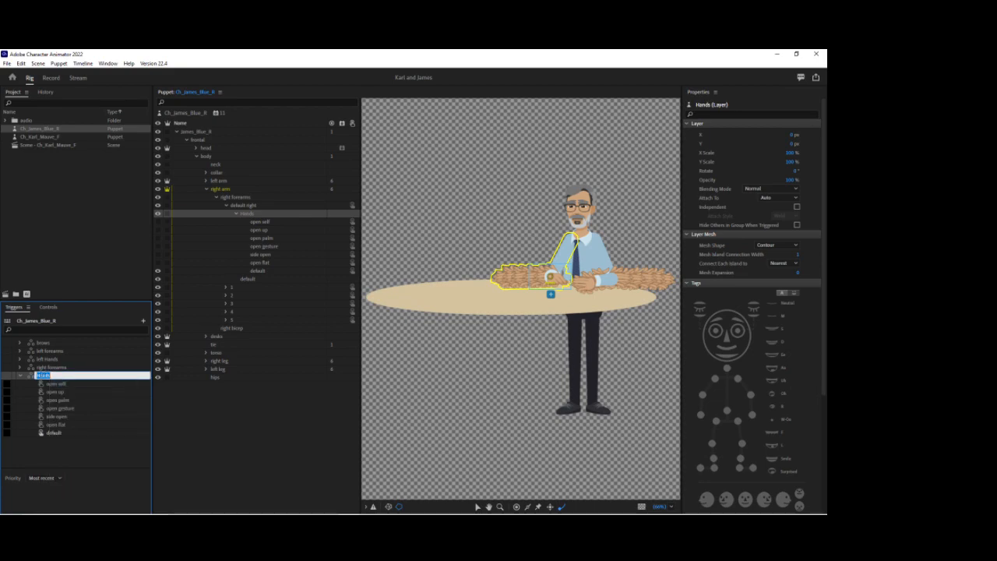
pyautogui.click(37, 376)
pyautogui.write('Right')
pyautogui.press('Return')
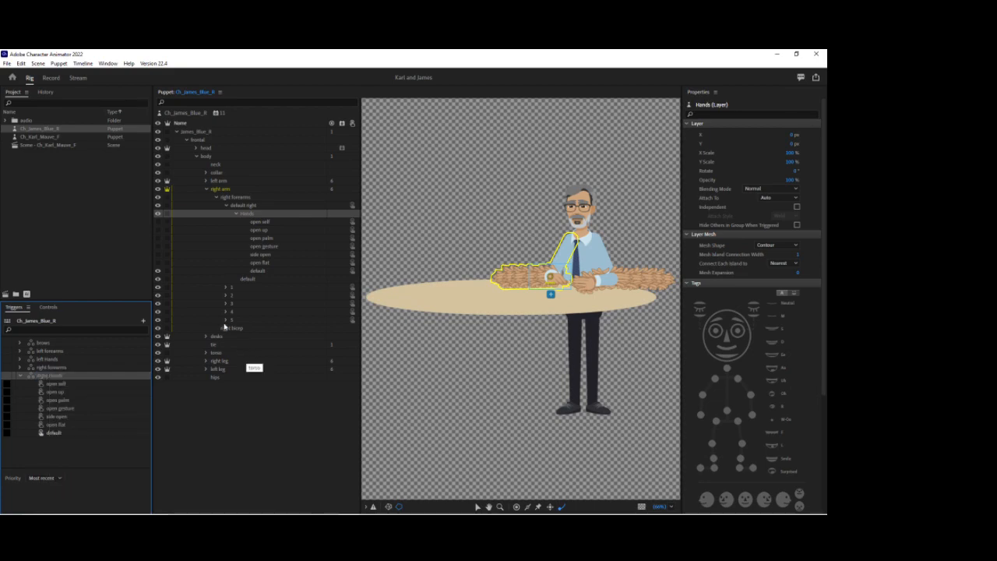
# Collapse the default right group and expand groups 1 to 5 under right forearms in the puppet's layer tree
pyautogui.click(235, 215)
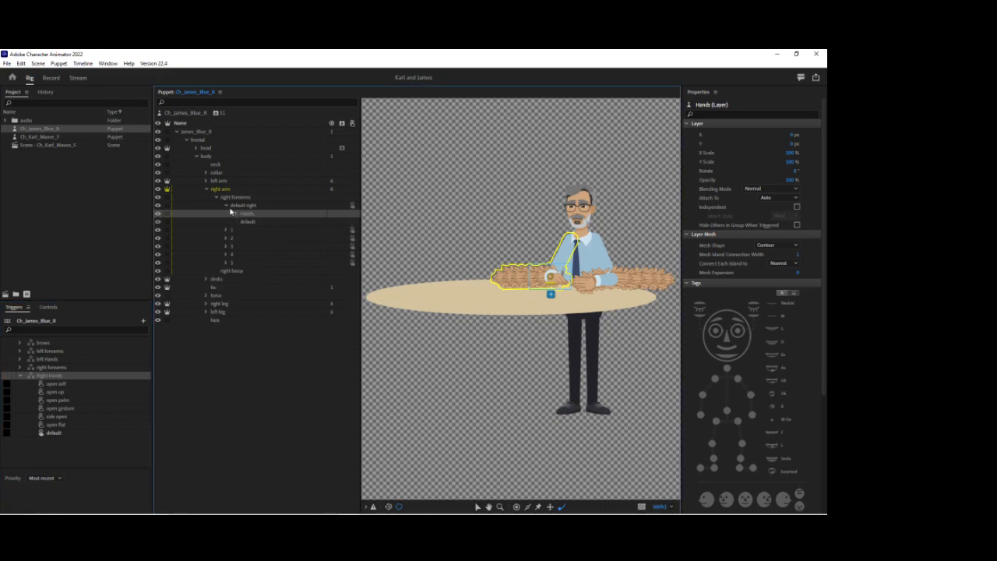
pyautogui.click(226, 205)
pyautogui.click(226, 214)
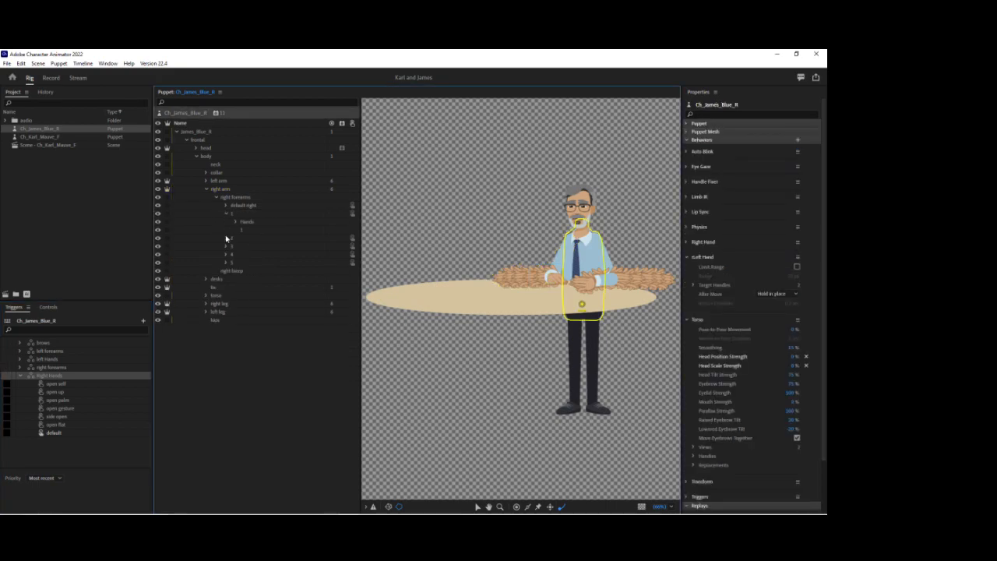
pyautogui.click(226, 238)
pyautogui.click(227, 263)
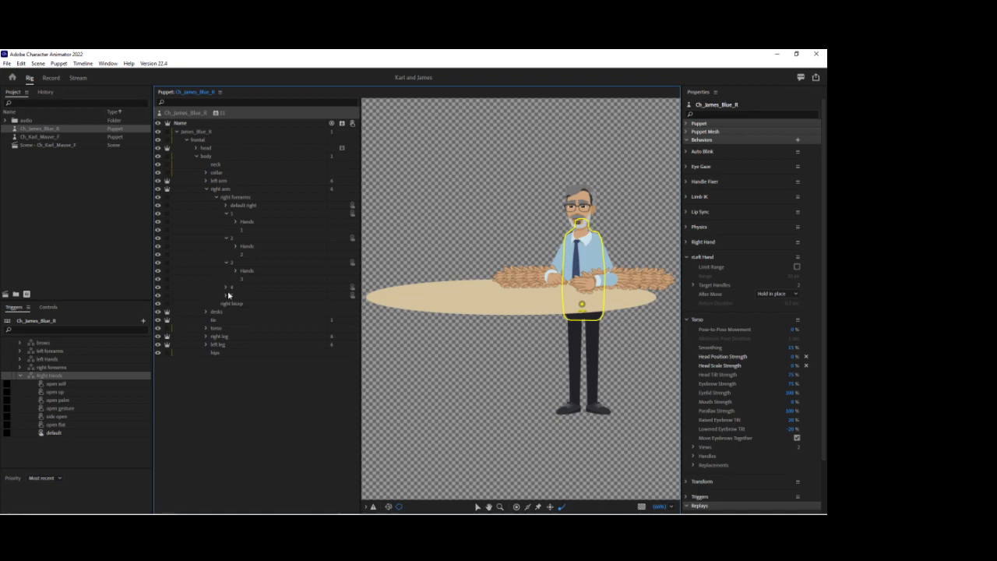
pyautogui.click(226, 288)
pyautogui.click(226, 312)
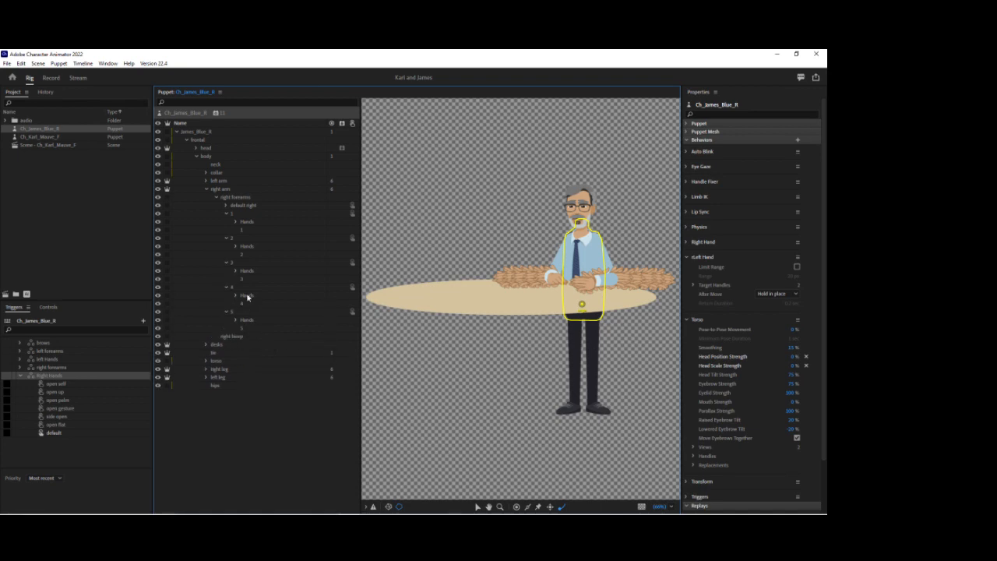
# Expand the Hands group inside each of right forearm groups 1 to 5 to list their hand layers
pyautogui.click(235, 222)
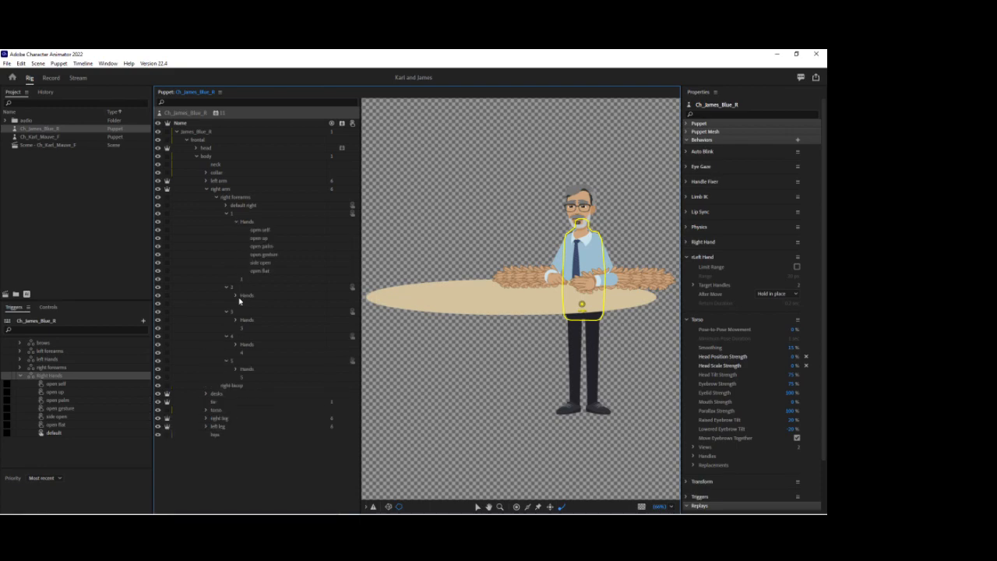
pyautogui.click(236, 295)
pyautogui.click(237, 370)
pyautogui.click(236, 442)
pyautogui.scroll(-1, 244, 480)
pyautogui.scroll(-1, 244, 498)
pyautogui.click(236, 468)
pyautogui.scroll(-1, 289, 434)
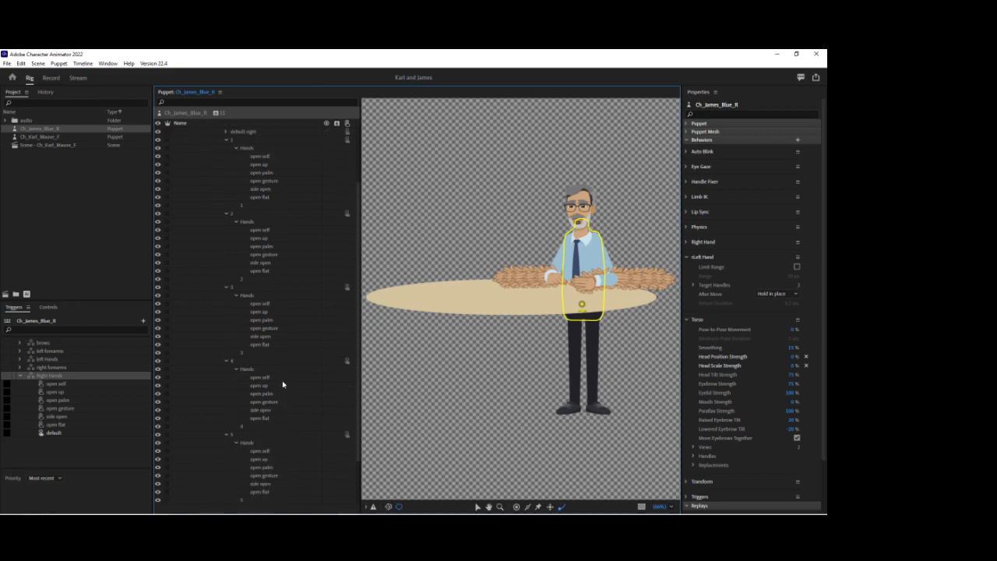
# Add the open self hand layers from right forearm groups 1 to 5 to the open self trigger in Right Hands
pyautogui.click(257, 157)
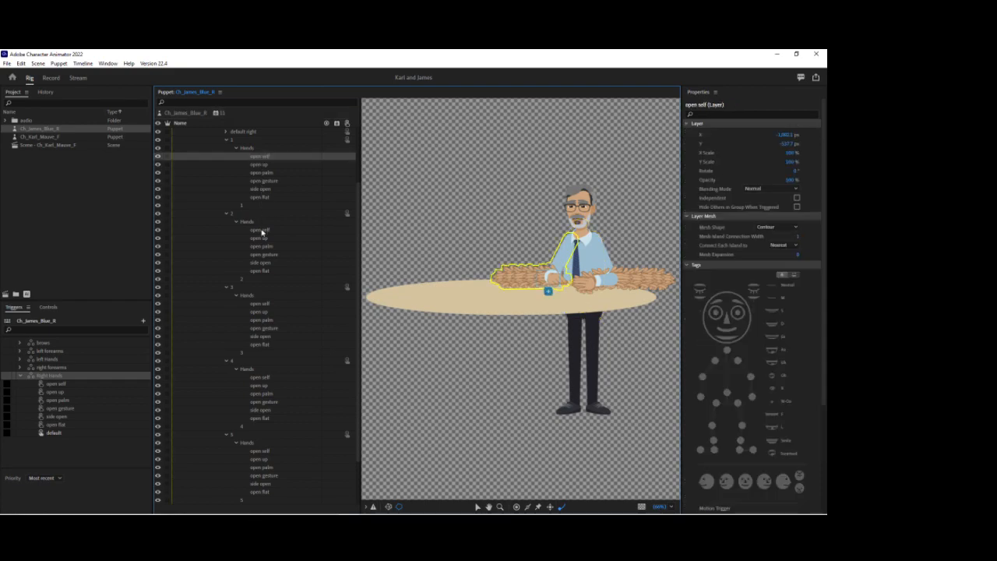
pyautogui.keyDown('ctrl'); pyautogui.click(260, 232); pyautogui.keyUp('ctrl')
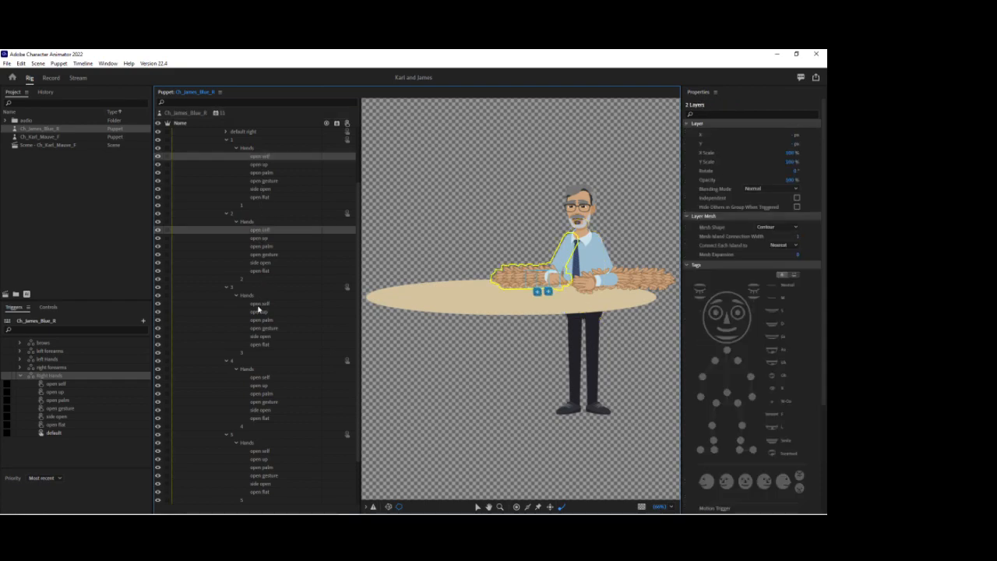
pyautogui.keyDown('ctrl'); pyautogui.click(260, 304); pyautogui.keyUp('ctrl')
pyautogui.keyDown('ctrl'); pyautogui.click(260, 378); pyautogui.keyUp('ctrl')
pyautogui.keyDown('ctrl'); pyautogui.click(261, 452); pyautogui.keyUp('ctrl')
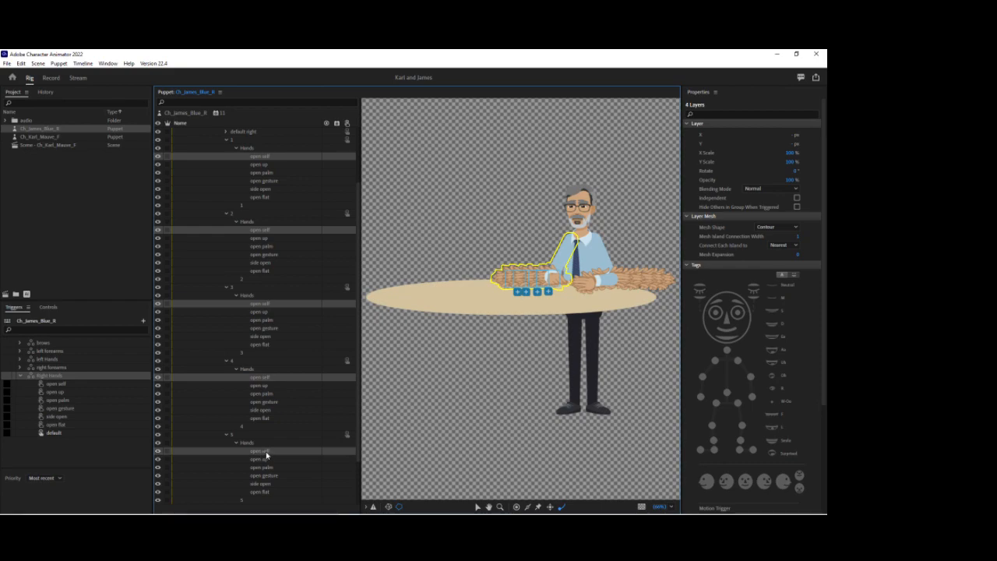
pyautogui.moveTo(156, 393); pyautogui.dragTo(104, 386)
# Add the open up hand layers from right forearm groups 1 to 5 to the open up trigger in Right Hands
pyautogui.keyDown('ctrl'); pyautogui.click(262, 237); pyautogui.keyUp('ctrl')
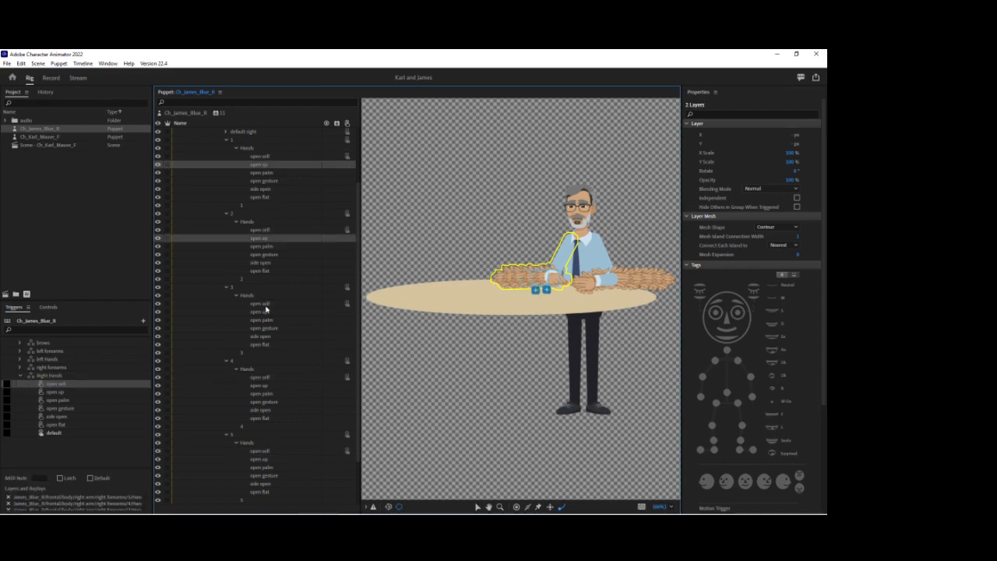
pyautogui.keyDown('ctrl'); pyautogui.click(264, 313); pyautogui.keyUp('ctrl')
pyautogui.keyDown('ctrl'); pyautogui.click(268, 386); pyautogui.keyUp('ctrl')
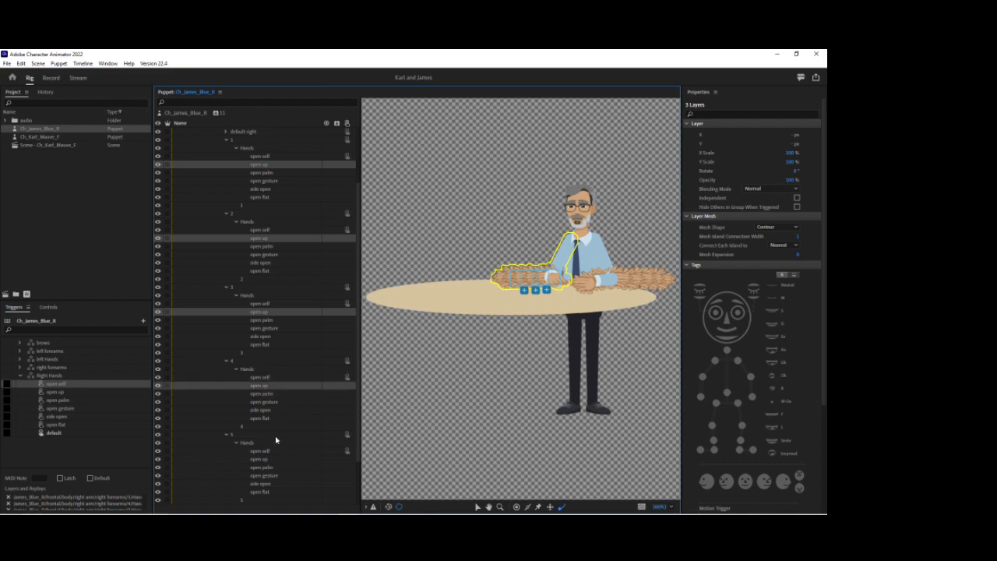
pyautogui.keyDown('ctrl'); pyautogui.click(265, 460); pyautogui.keyUp('ctrl')
pyautogui.moveTo(264, 465); pyautogui.dragTo(101, 391)
# Add the open palm hand layers from right forearm groups 1 to 5 to the open palm trigger in Right Hands
pyautogui.click(265, 173)
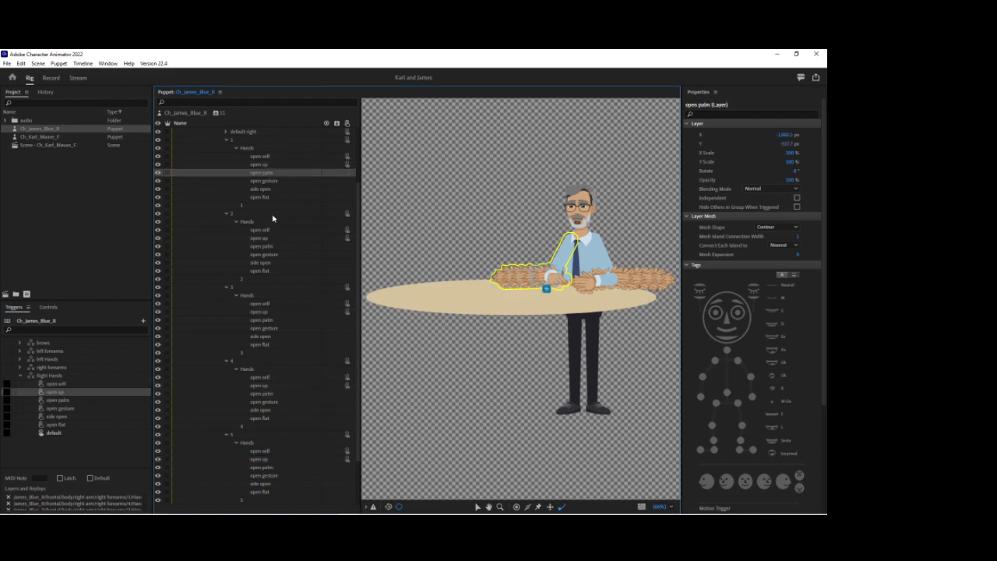
pyautogui.keyDown('ctrl'); pyautogui.click(265, 247); pyautogui.keyUp('ctrl')
pyautogui.keyDown('ctrl'); pyautogui.click(263, 319); pyautogui.keyUp('ctrl')
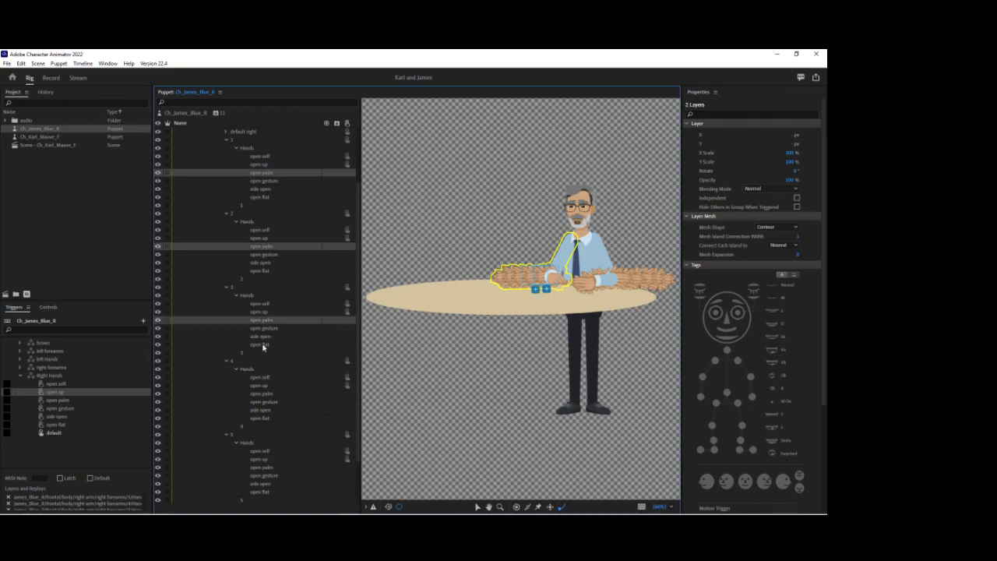
pyautogui.keyDown('ctrl'); pyautogui.click(261, 394); pyautogui.keyUp('ctrl')
pyautogui.keyDown('ctrl'); pyautogui.click(267, 467); pyautogui.keyUp('ctrl')
pyautogui.moveTo(268, 470); pyautogui.dragTo(87, 407)
# Add the open gesture hand layers from right forearm groups 1 to 5 to the open gesture trigger in Right Hands
pyautogui.click(274, 182)
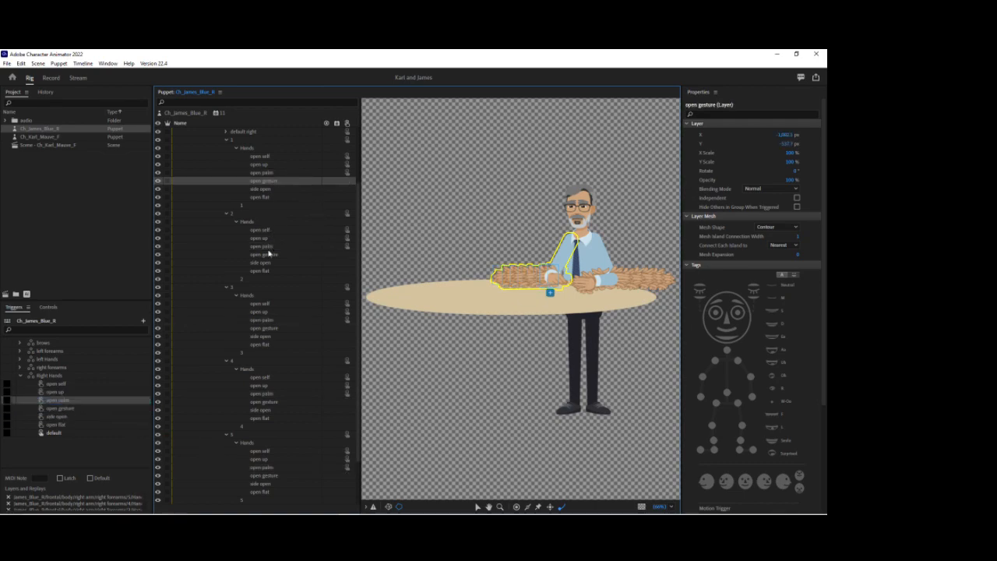
pyautogui.keyDown('ctrl'); pyautogui.click(267, 256); pyautogui.keyUp('ctrl')
pyautogui.keyDown('ctrl'); pyautogui.click(264, 329); pyautogui.keyUp('ctrl')
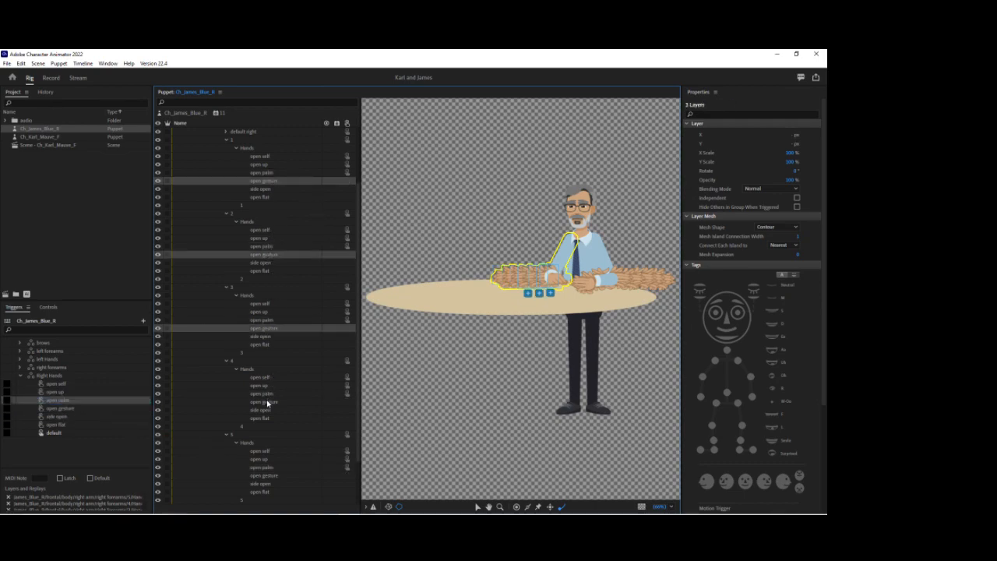
pyautogui.keyDown('ctrl'); pyautogui.click(284, 403); pyautogui.keyUp('ctrl')
pyautogui.keyDown('ctrl'); pyautogui.click(269, 475); pyautogui.keyUp('ctrl')
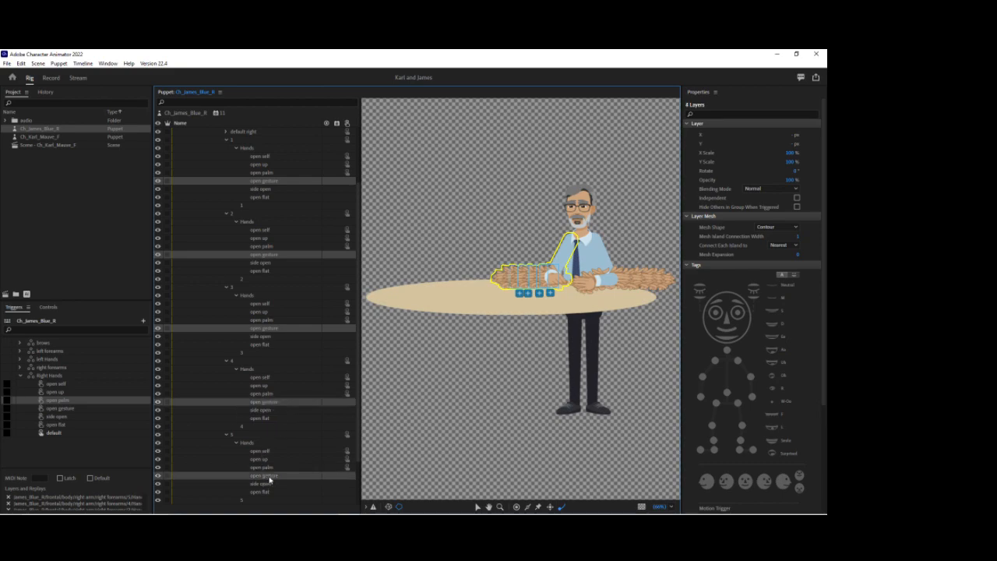
pyautogui.moveTo(270, 478); pyautogui.dragTo(100, 411)
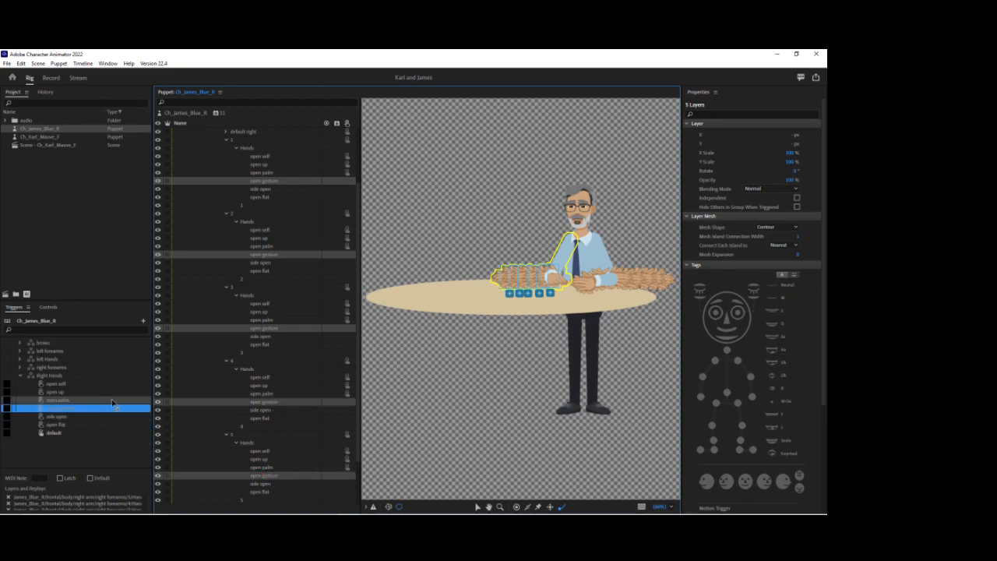
# Add the side open hand layers from right forearm groups 1 to 5 to the side open trigger in Right Hands
pyautogui.click(264, 190)
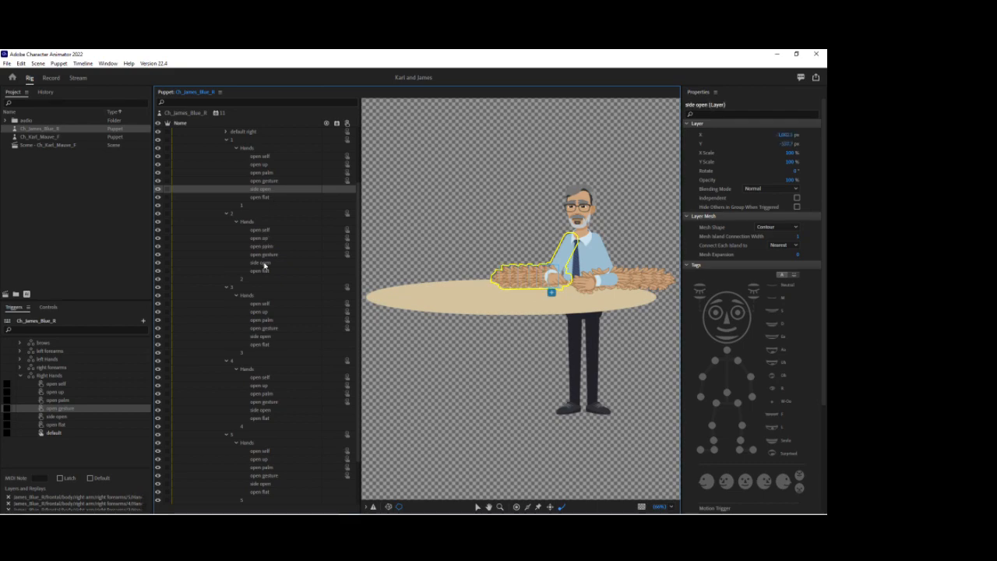
pyautogui.keyDown('ctrl'); pyautogui.click(265, 265); pyautogui.keyUp('ctrl')
pyautogui.keyDown('ctrl'); pyautogui.click(262, 336); pyautogui.keyUp('ctrl')
pyautogui.keyDown('ctrl'); pyautogui.click(262, 410); pyautogui.keyUp('ctrl')
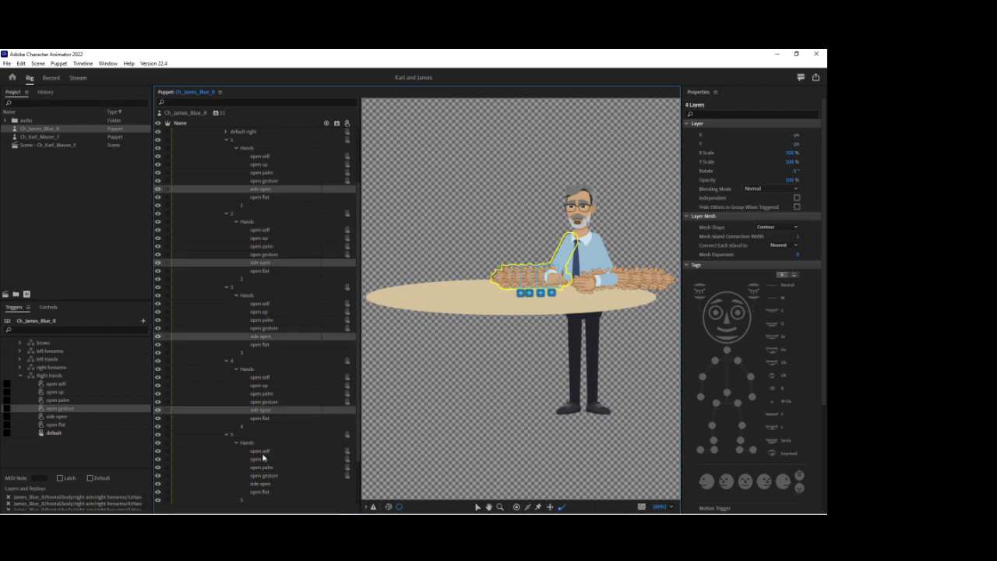
pyautogui.keyDown('ctrl'); pyautogui.click(260, 485); pyautogui.keyUp('ctrl')
pyautogui.moveTo(260, 484); pyautogui.dragTo(93, 420)
# Add the open flat hand layers from right forearm groups 1 to 5 to the open flat trigger in Right Hands
pyautogui.click(254, 198)
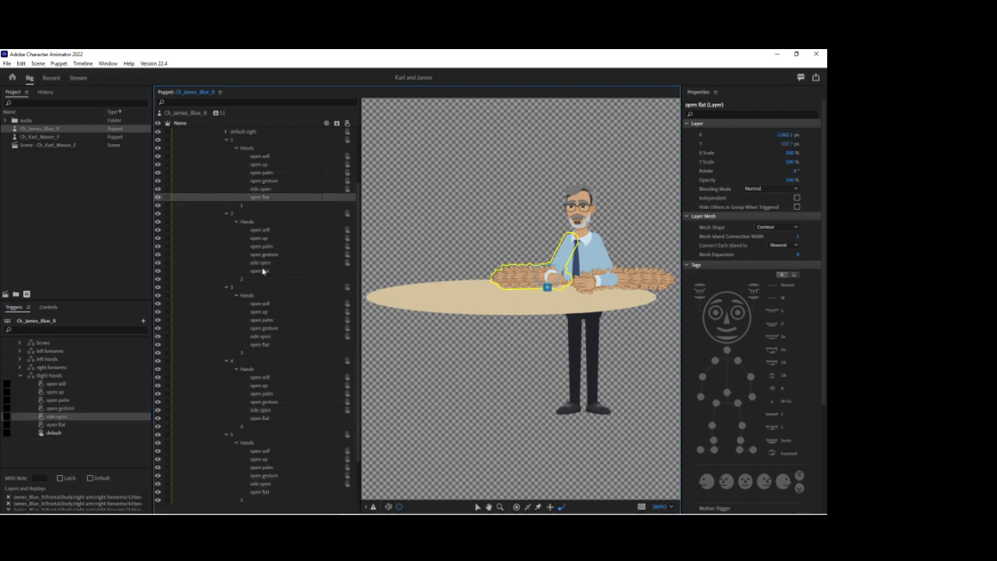
pyautogui.keyDown('ctrl'); pyautogui.click(263, 271); pyautogui.keyUp('ctrl')
pyautogui.keyDown('ctrl'); pyautogui.click(261, 347); pyautogui.keyUp('ctrl')
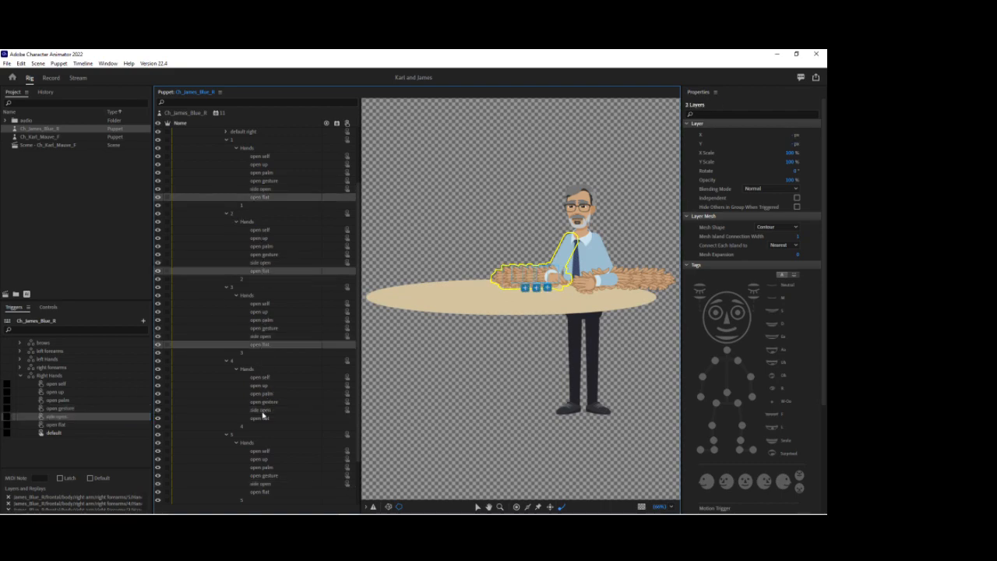
pyautogui.keyDown('ctrl'); pyautogui.click(261, 419); pyautogui.keyUp('ctrl')
pyautogui.keyDown('ctrl'); pyautogui.click(259, 493); pyautogui.keyUp('ctrl')
pyautogui.moveTo(268, 495); pyautogui.dragTo(100, 426)
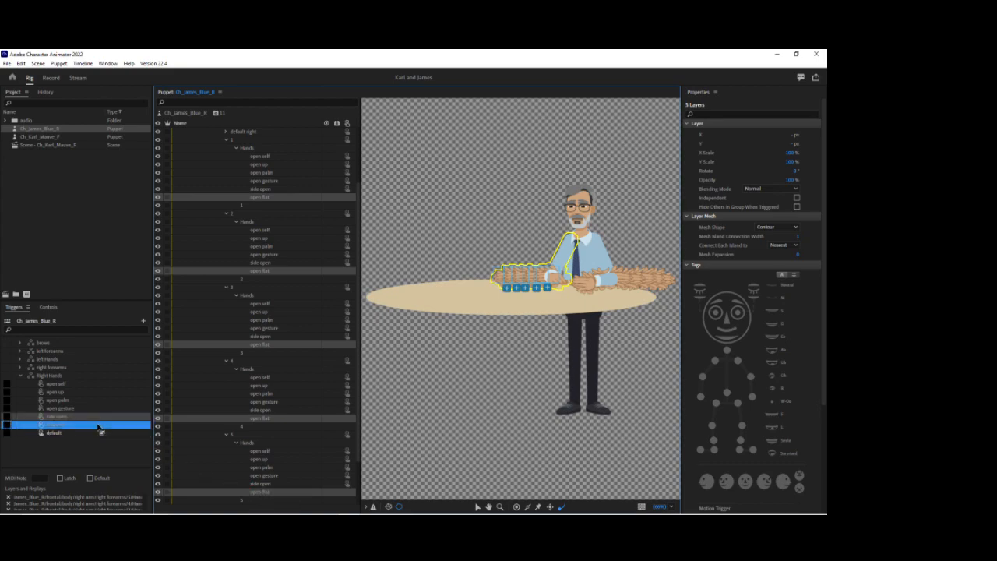
# Assign a trigger key to open gesture in the Right Hands swap set and turn on Latch for it
pyautogui.click(7, 408)
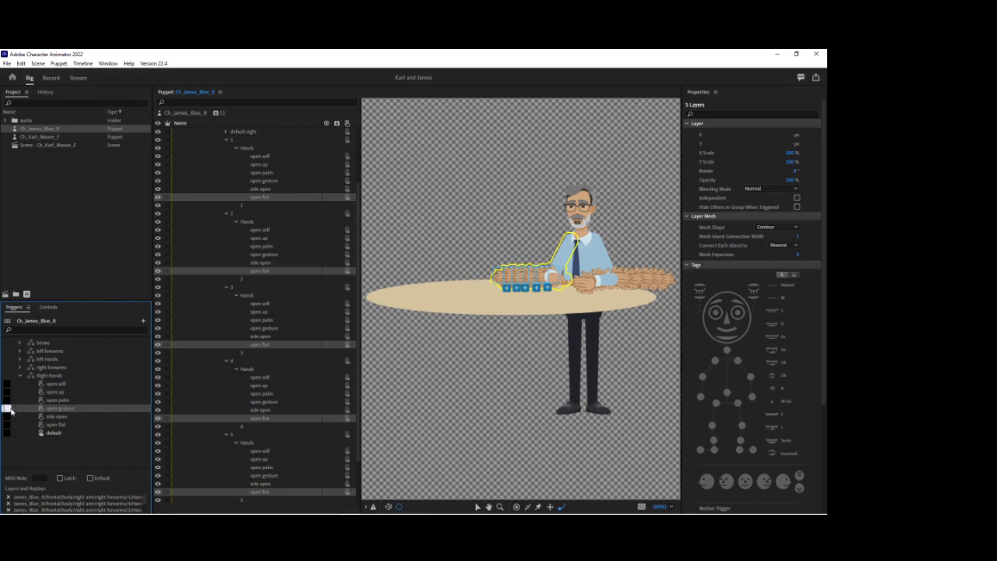
pyautogui.click(60, 477)
pyautogui.click(21, 376)
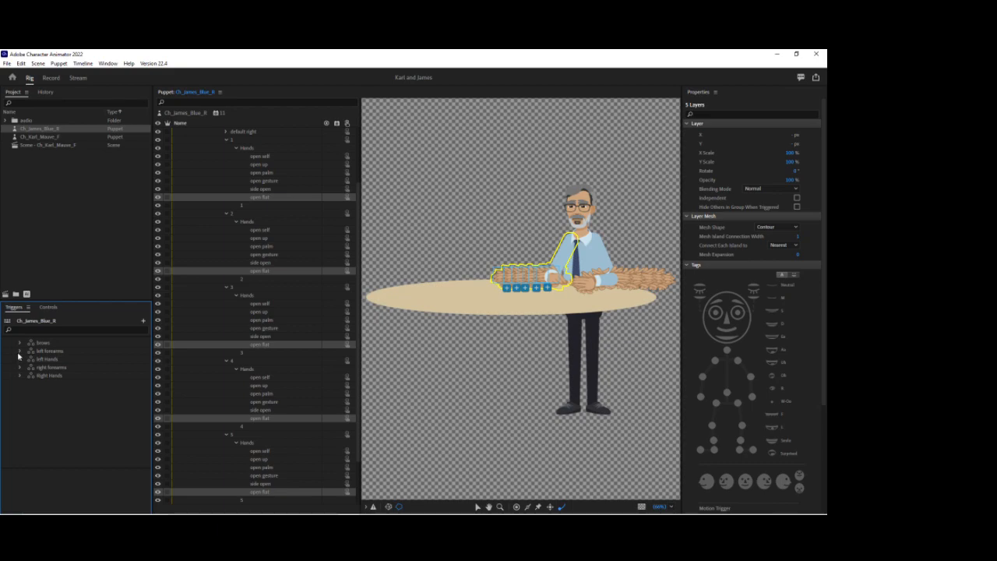
# Assign a trigger key to open gesture in the left Hands swap set and turn on Latch for it
pyautogui.click(20, 360)
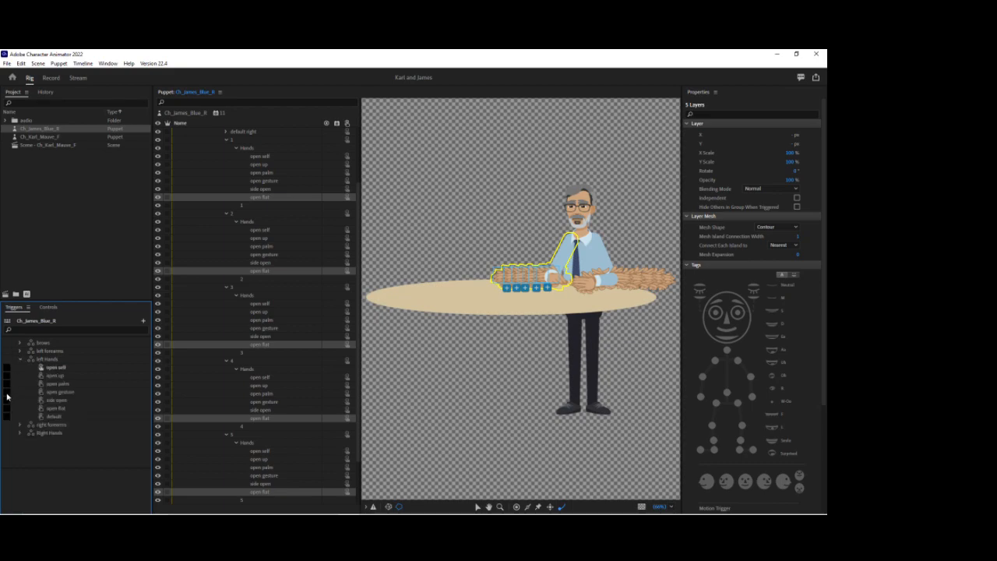
pyautogui.click(6, 396)
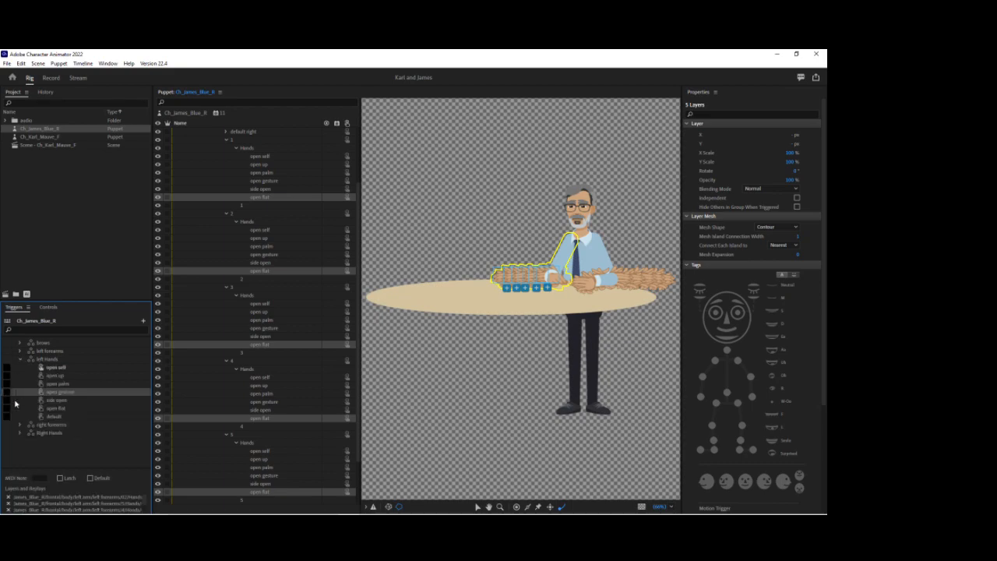
pyautogui.click(6, 394)
pyautogui.click(60, 477)
pyautogui.click(63, 417)
pyautogui.click(20, 360)
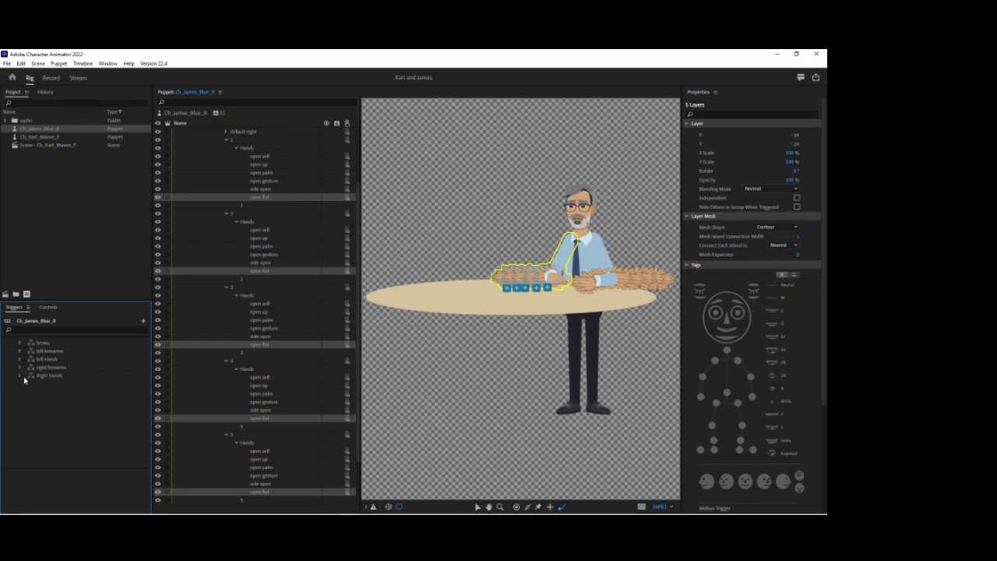
# Check the triggers and defaults in the left forearms, right forearms and Right Hands swap sets
pyautogui.click(19, 352)
pyautogui.click(59, 363)
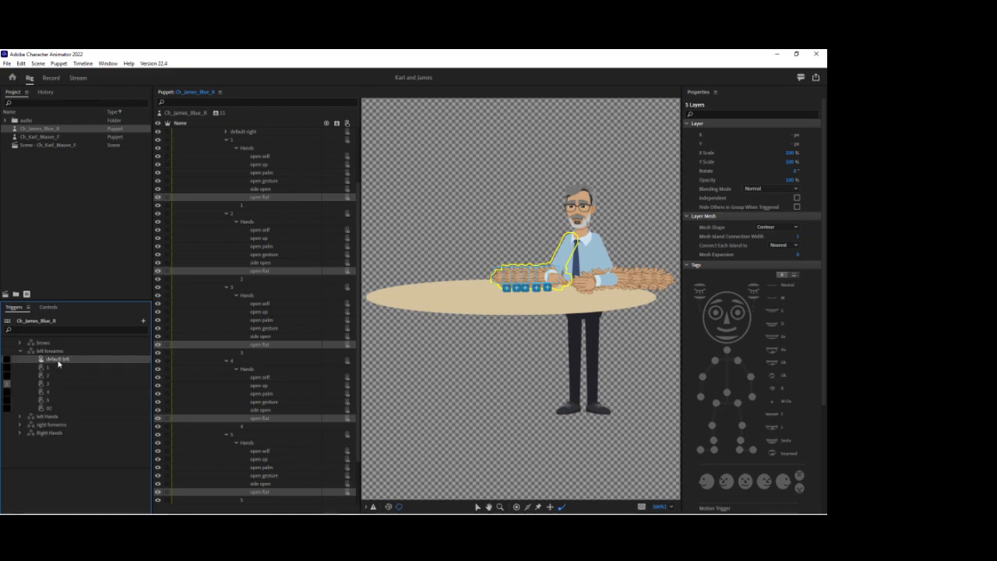
pyautogui.click(33, 359)
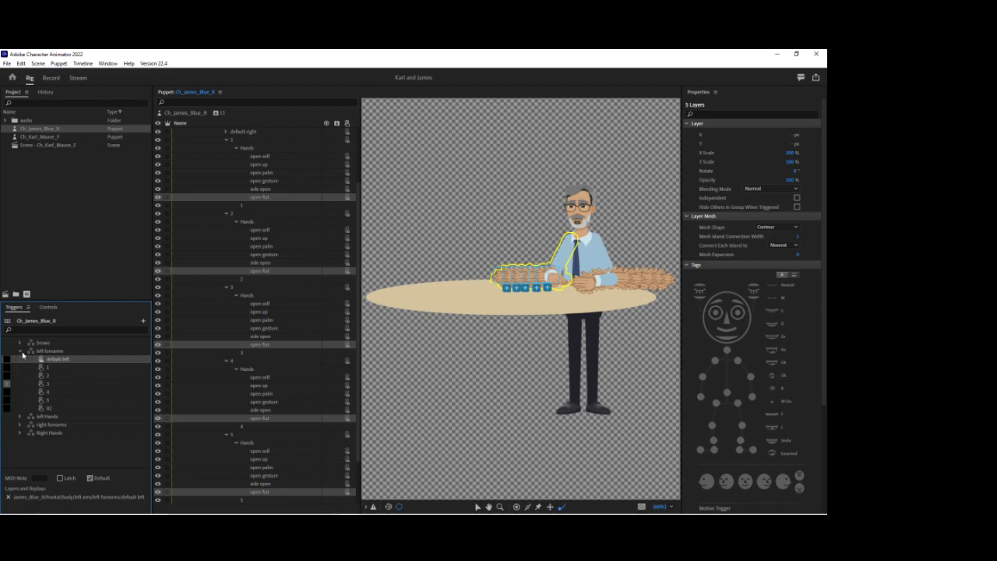
pyautogui.click(20, 352)
pyautogui.click(20, 369)
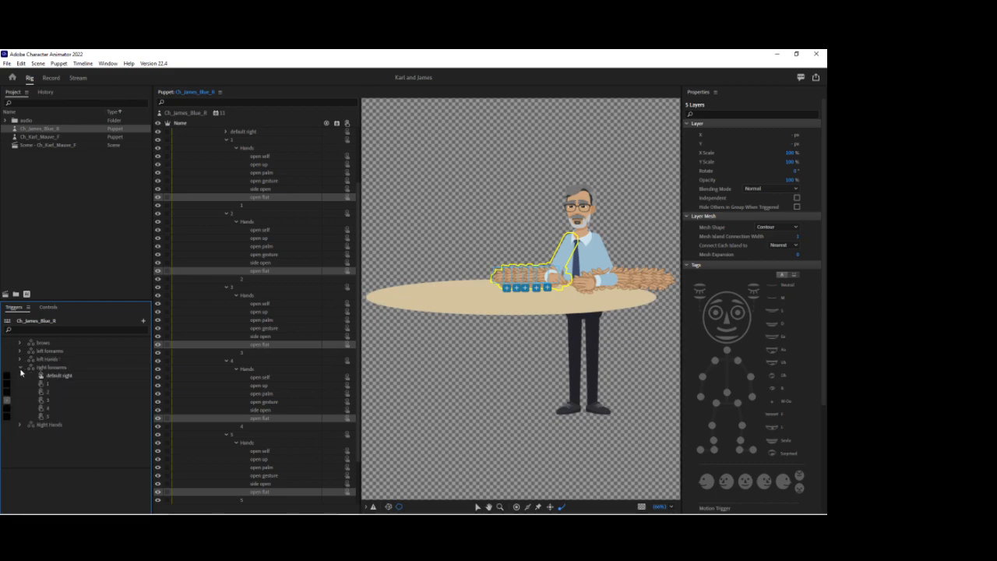
pyautogui.click(21, 369)
pyautogui.click(20, 377)
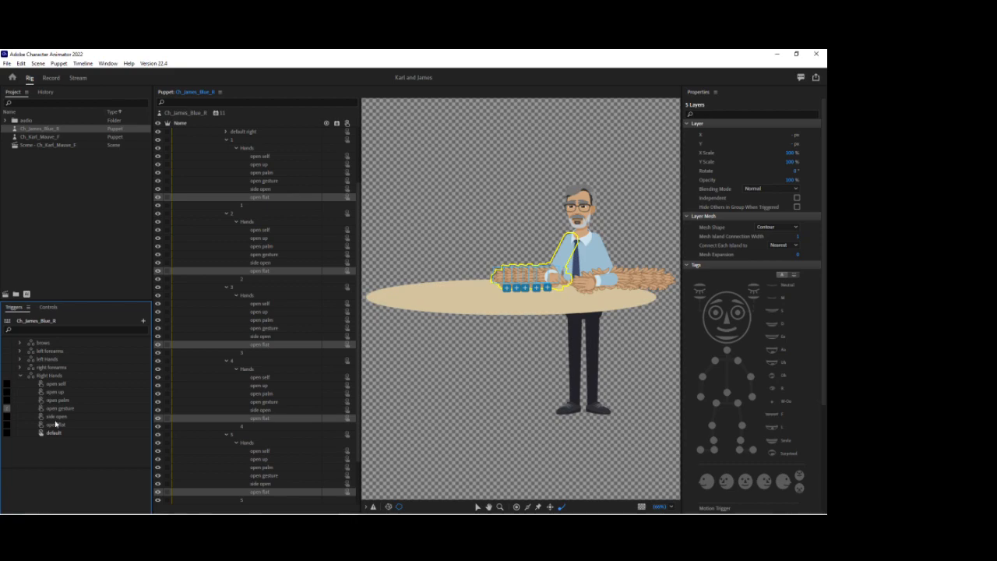
pyautogui.click(21, 376)
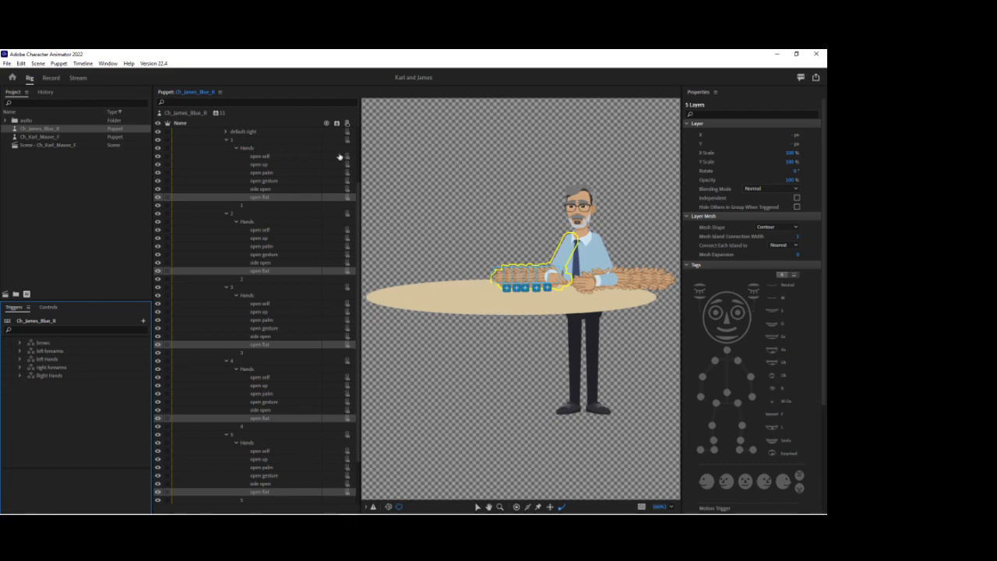
# Collapse the Hands folders, groups 1 to 5 and the right forearms group in the puppet's layer tree
pyautogui.click(236, 148)
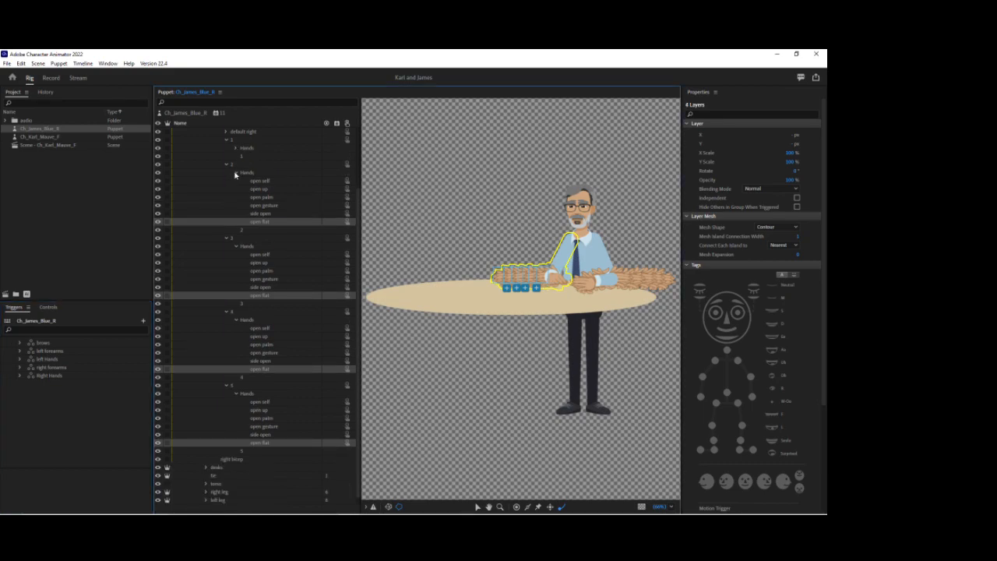
pyautogui.click(236, 196)
pyautogui.click(237, 238)
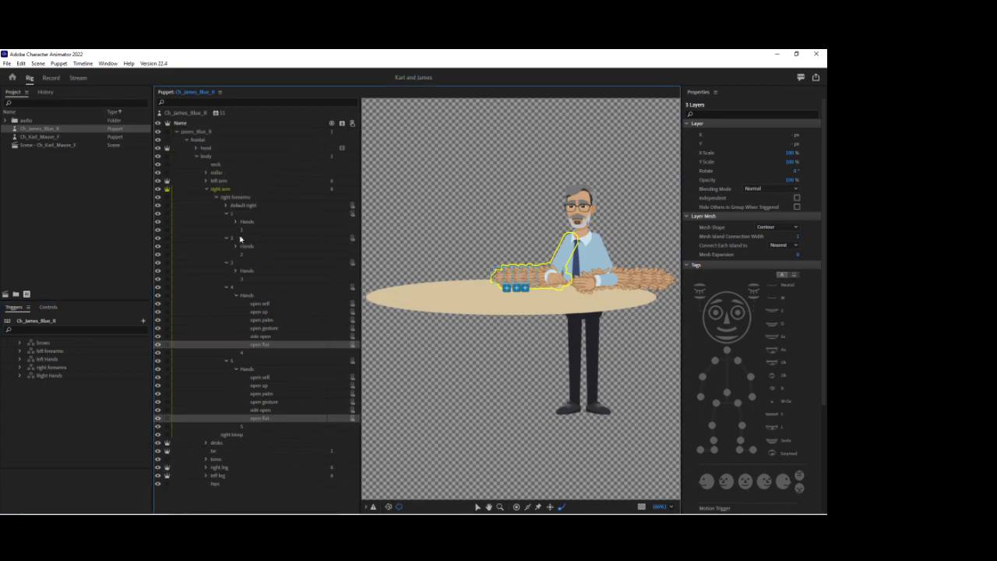
pyautogui.click(236, 296)
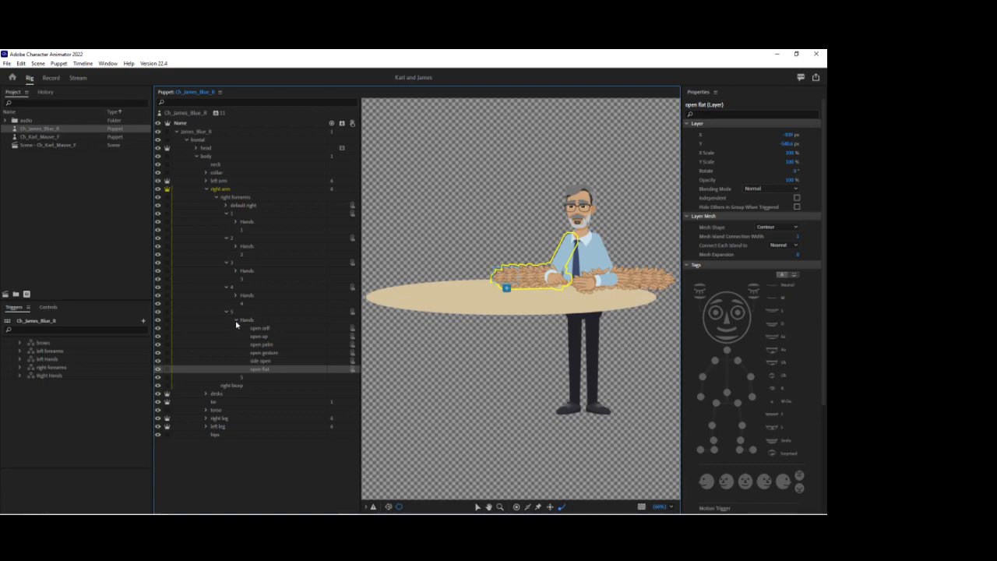
pyautogui.click(236, 321)
pyautogui.click(227, 313)
pyautogui.click(227, 288)
pyautogui.click(227, 263)
pyautogui.click(227, 237)
pyautogui.click(227, 213)
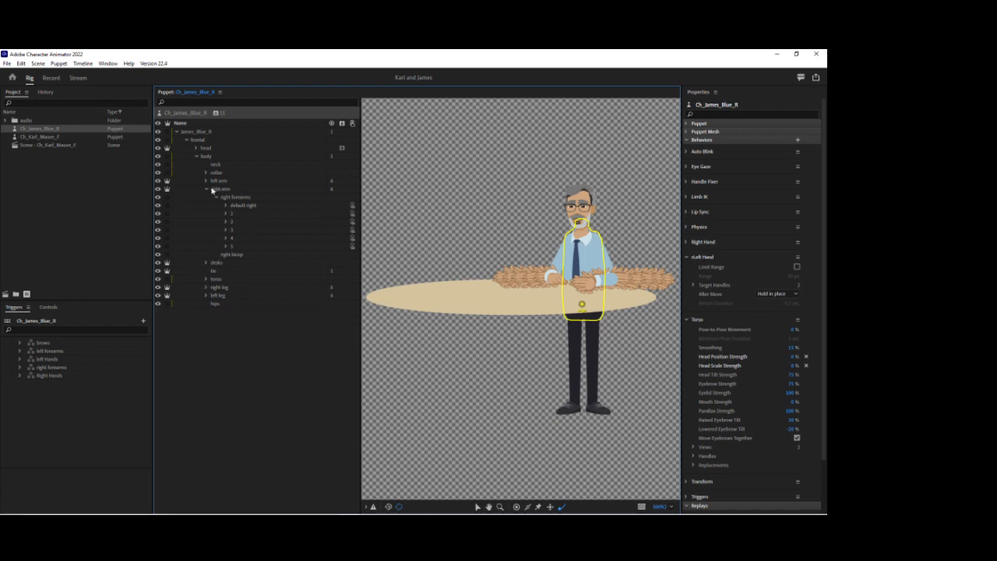
pyautogui.click(217, 197)
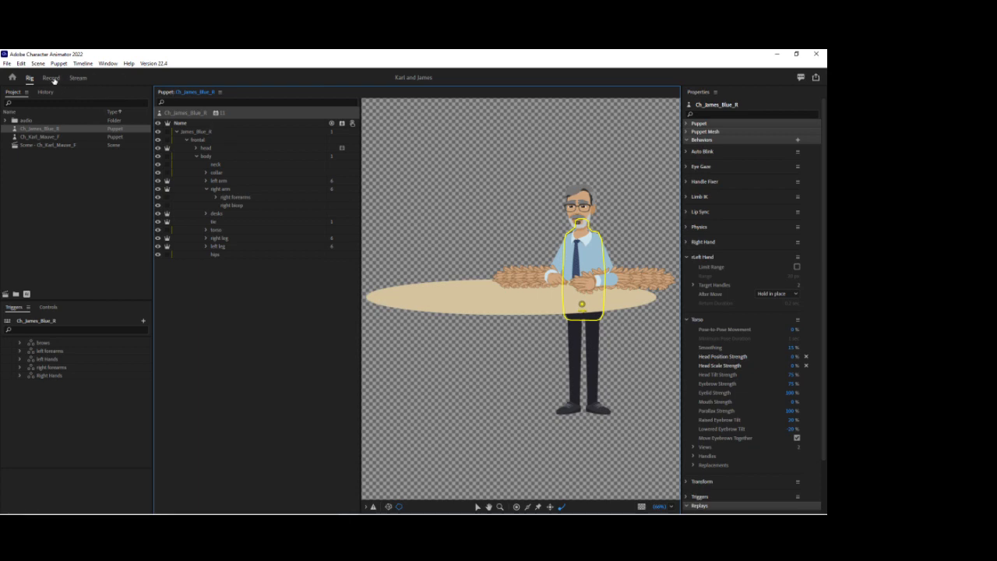
# Create a new scene from the Ch_James_Blue_R puppet and arm only its Triggers behavior for recording
pyautogui.click(6, 294)
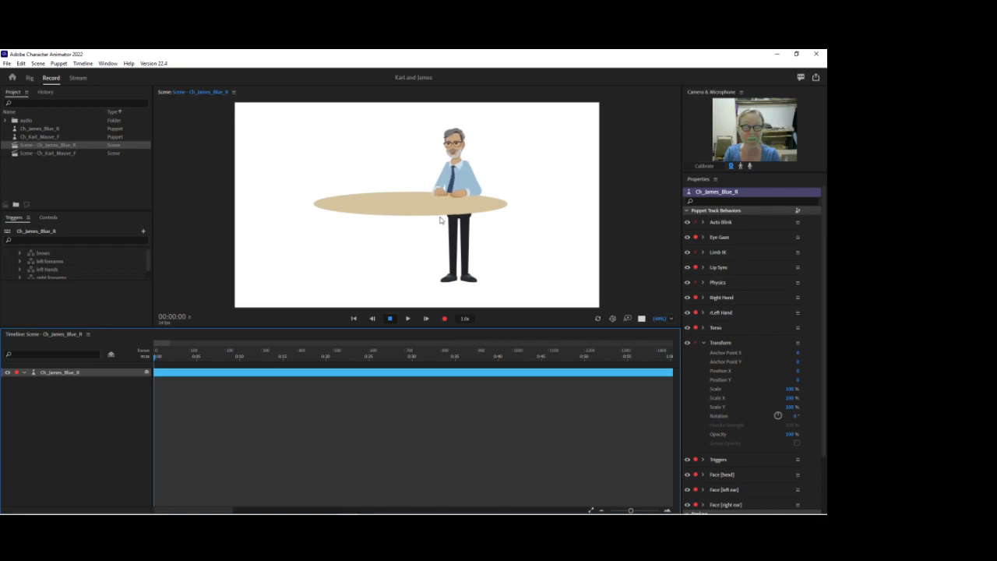
pyautogui.click(703, 342)
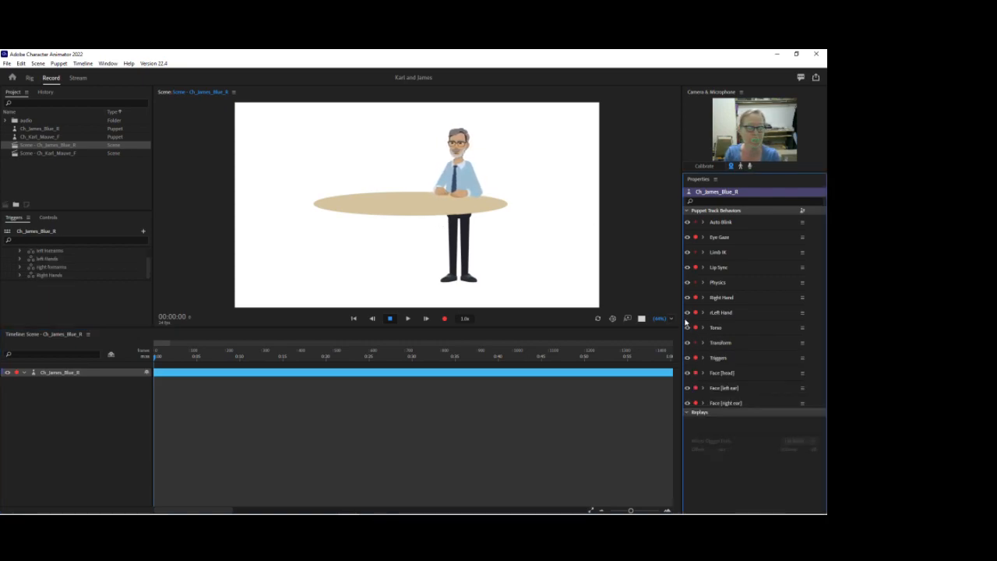
pyautogui.moveTo(660, 319); pyautogui.dragTo(662, 309)
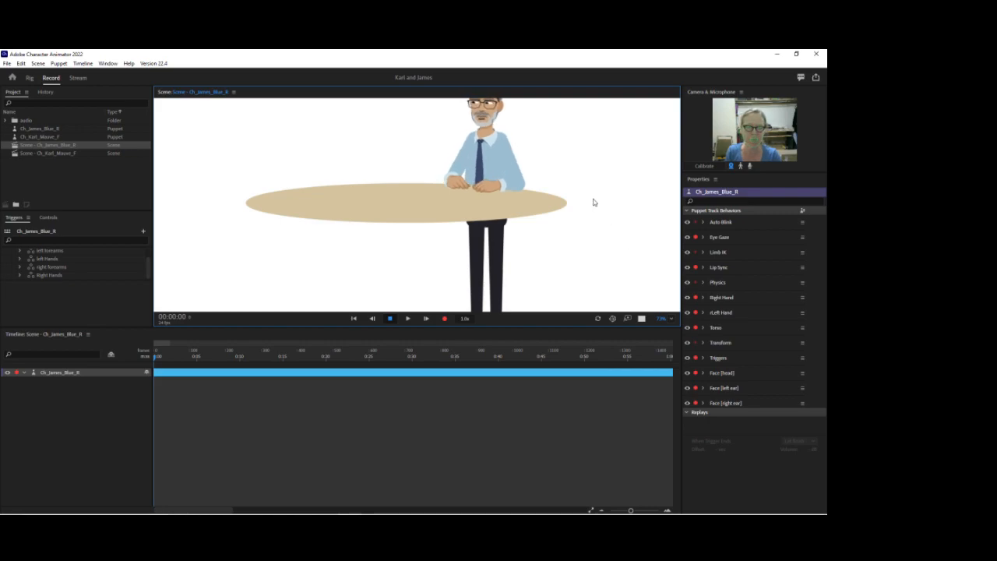
pyautogui.moveTo(585, 189); pyautogui.dragTo(533, 230)
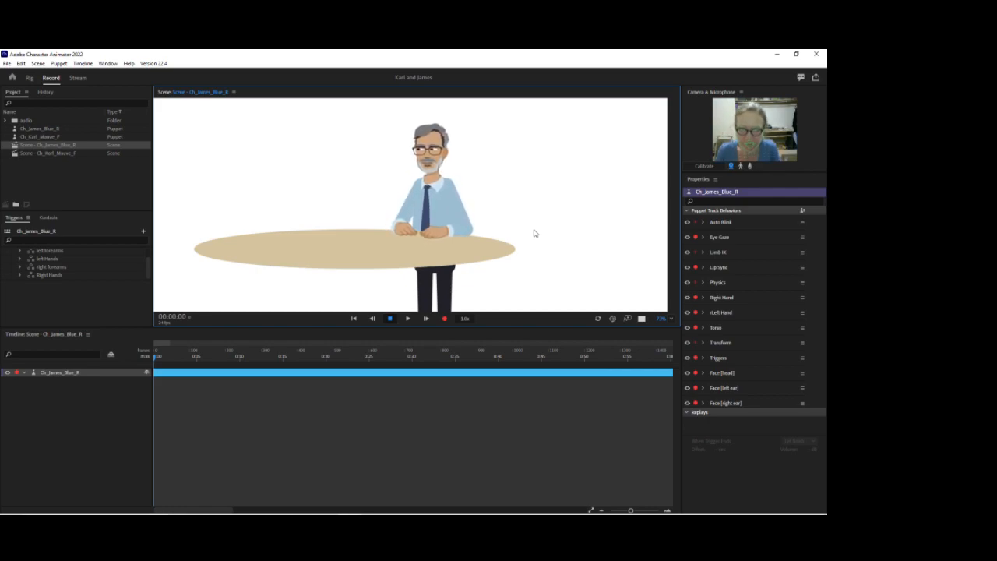
pyautogui.keyDown('ctrl'); pyautogui.click(695, 404); pyautogui.keyUp('ctrl')
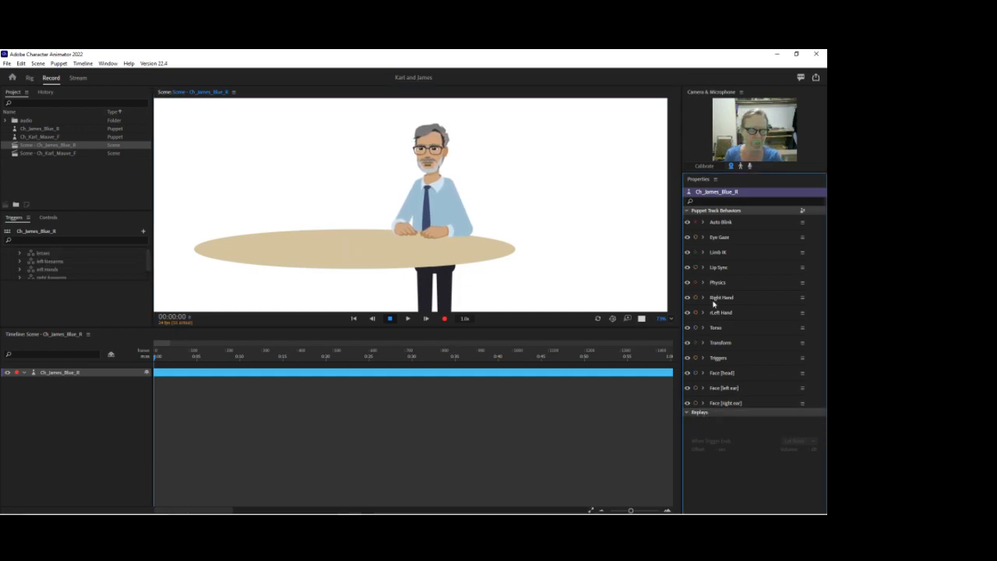
pyautogui.click(696, 358)
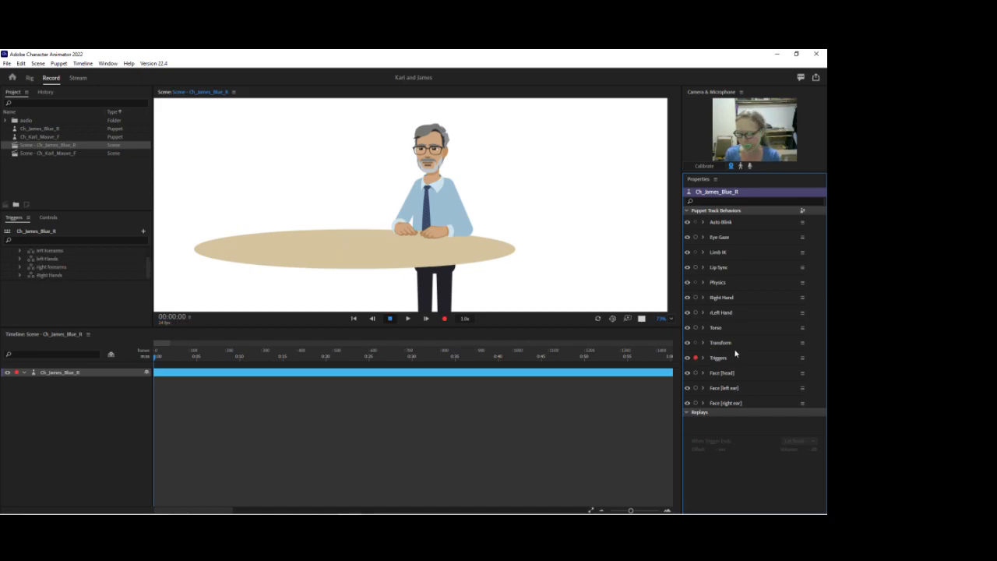
# Try trigger keys 1 to 4 on the puppet and record a very short take of its triggers
pyautogui.press('1')
pyautogui.press('2')
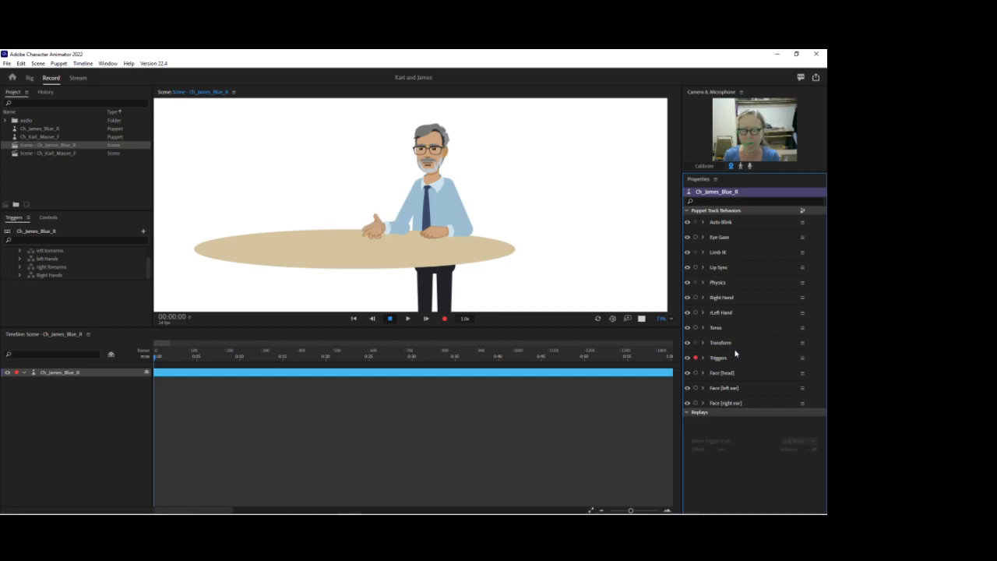
pyautogui.press('3')
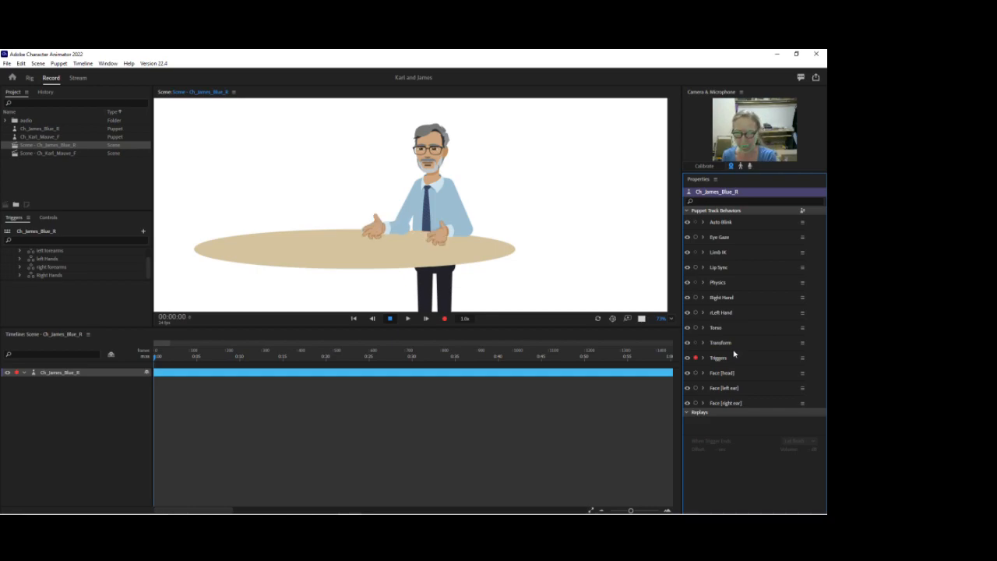
pyautogui.press('4')
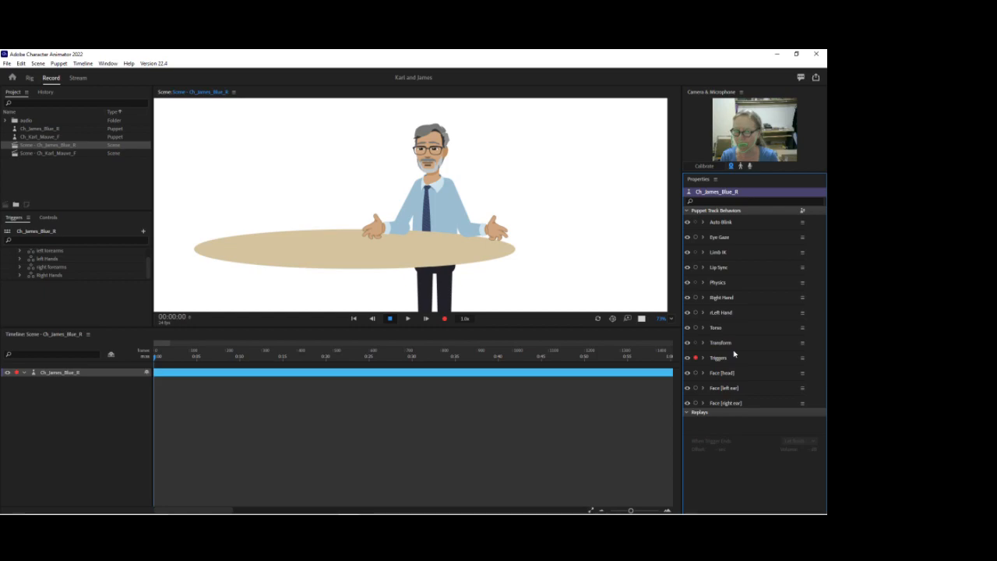
pyautogui.click(444, 319)
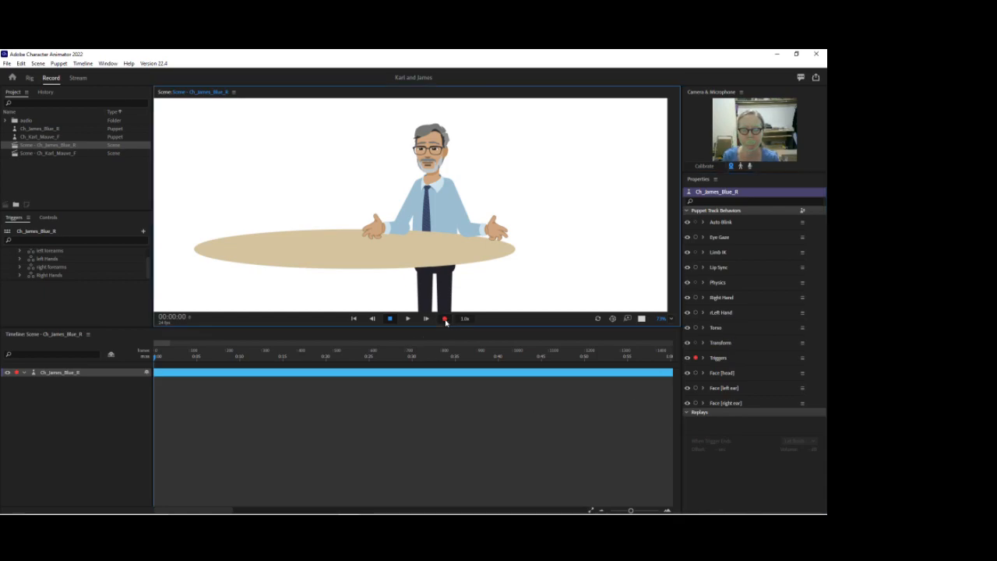
pyautogui.click(391, 319)
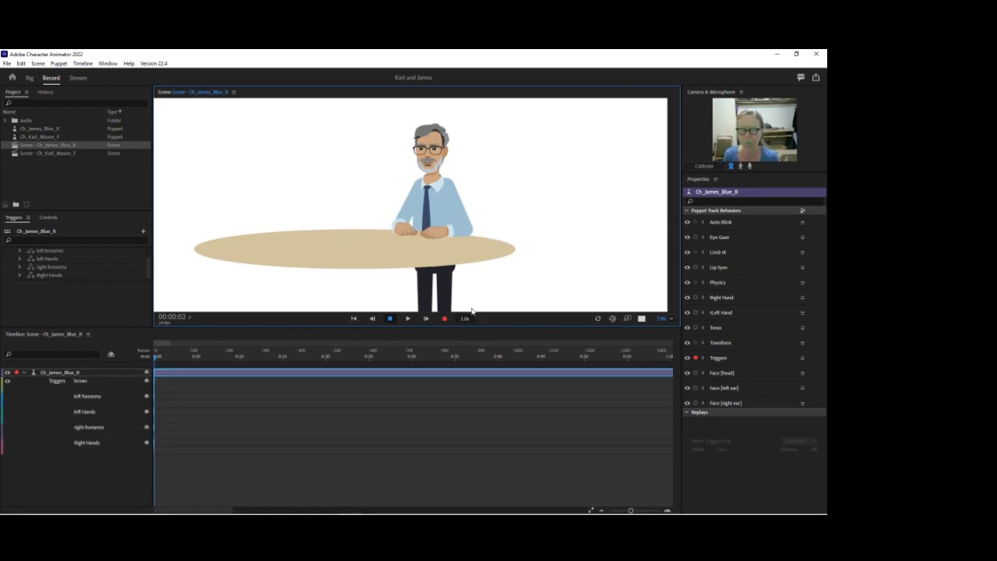
# Delete the recorded triggers from the Right Hands, right forearms, left Hands, left forearms and brows takes, keeping the empty takes
pyautogui.moveTo(631, 510); pyautogui.dragTo(648, 510)
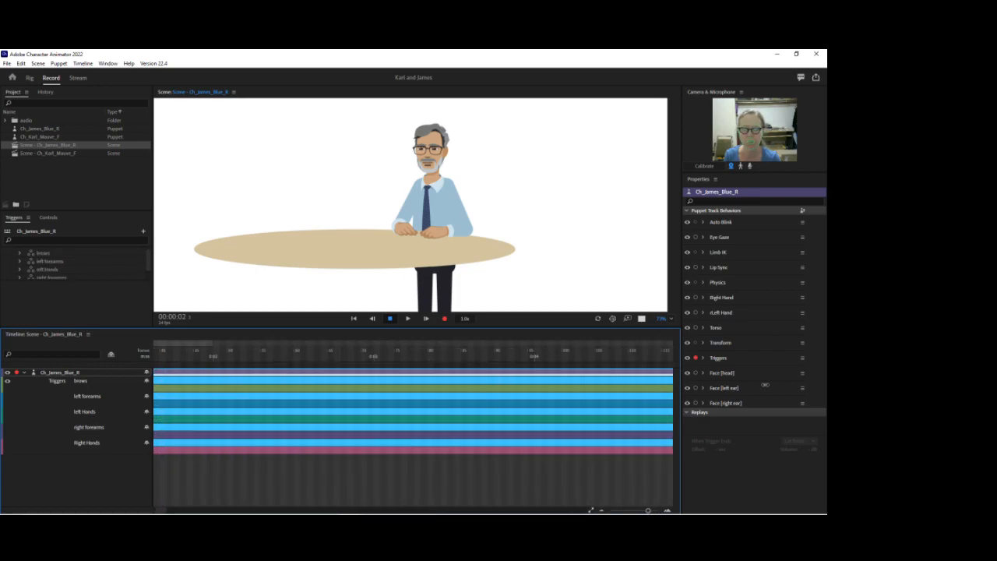
pyautogui.moveTo(164, 511); pyautogui.dragTo(155, 503)
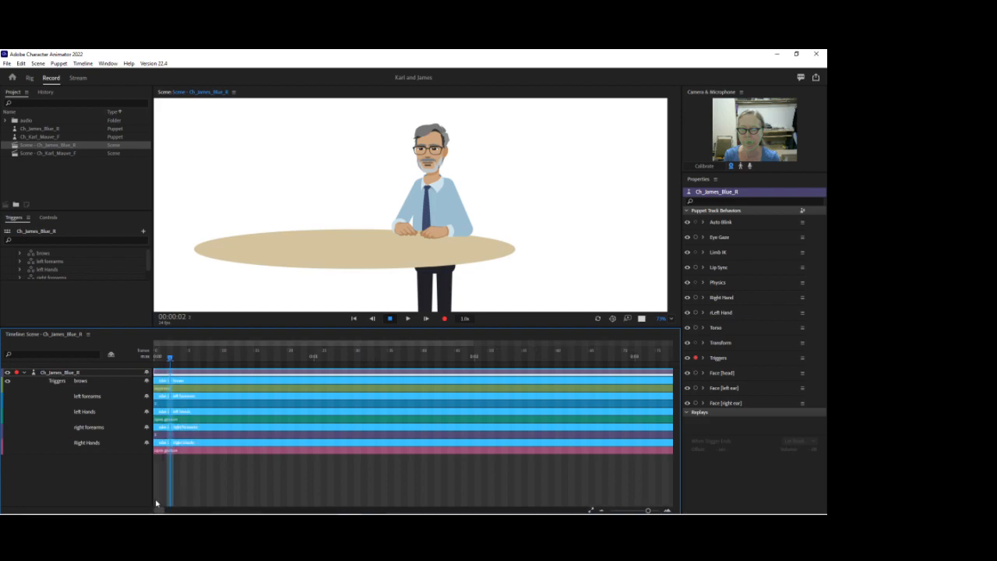
pyautogui.click(192, 451)
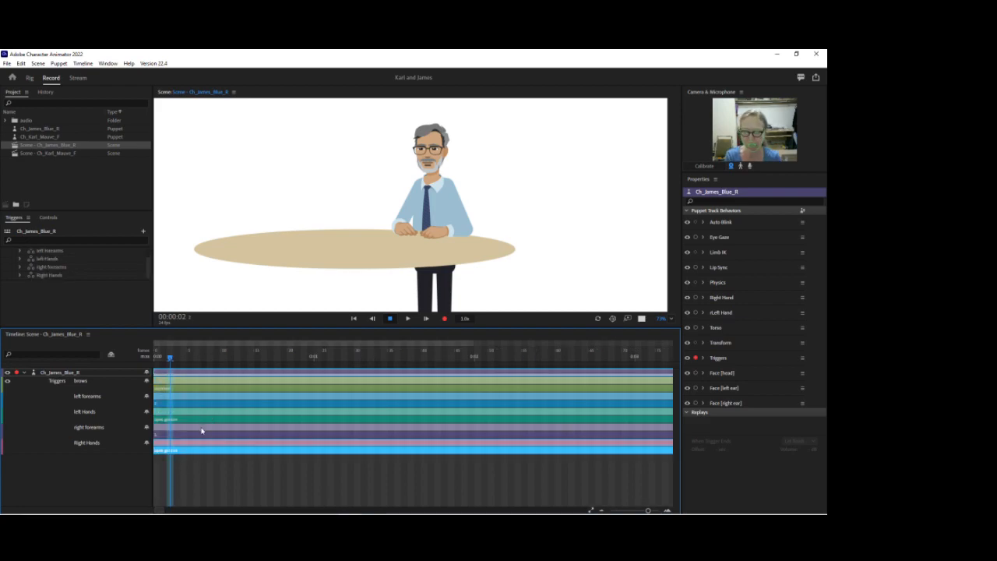
pyautogui.press('Delete')
pyautogui.click(197, 434)
pyautogui.press('Delete')
pyautogui.click(204, 419)
pyautogui.press('Delete')
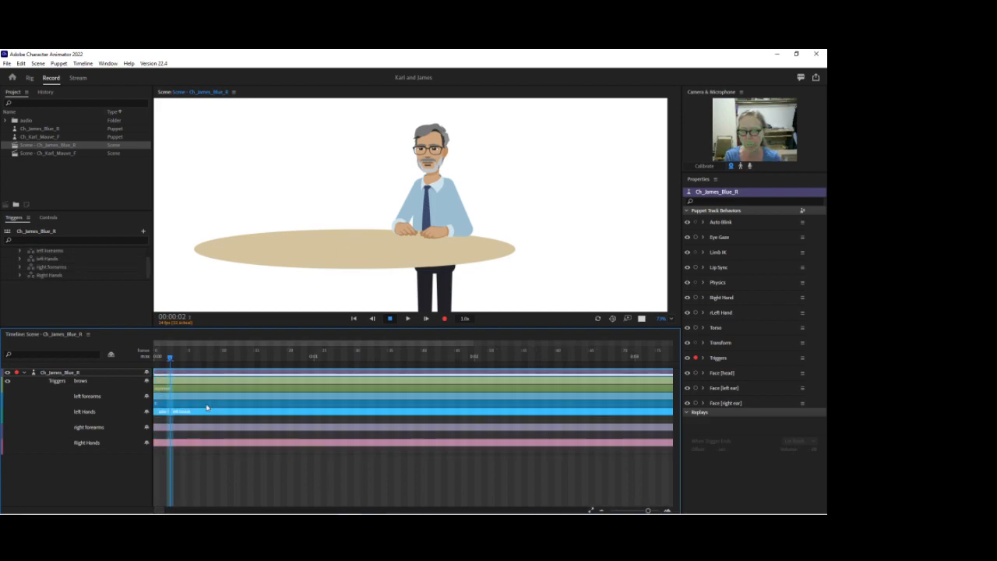
pyautogui.click(210, 403)
pyautogui.press('Delete')
pyautogui.click(216, 388)
pyautogui.press('Delete')
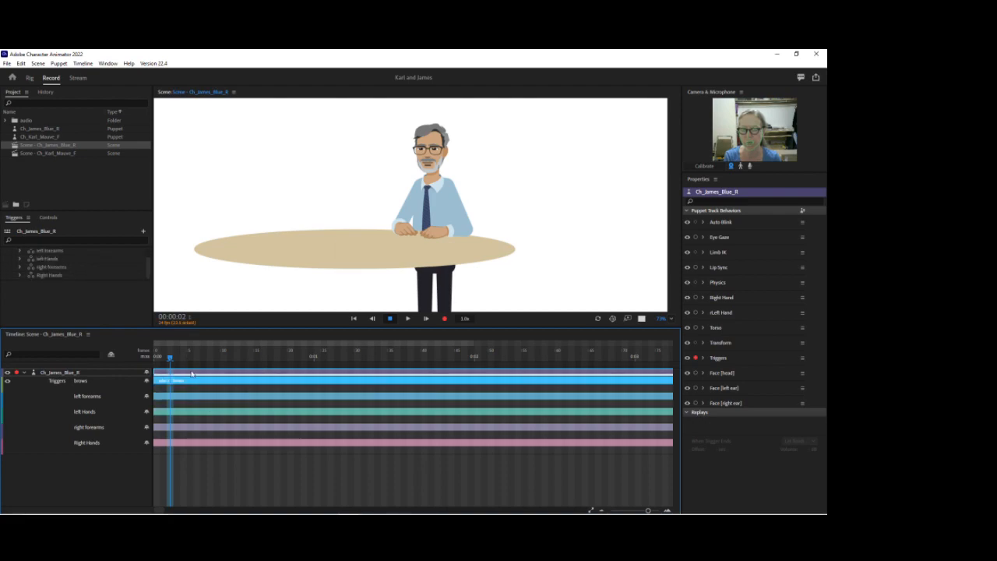
pyautogui.rightClick(282, 383)
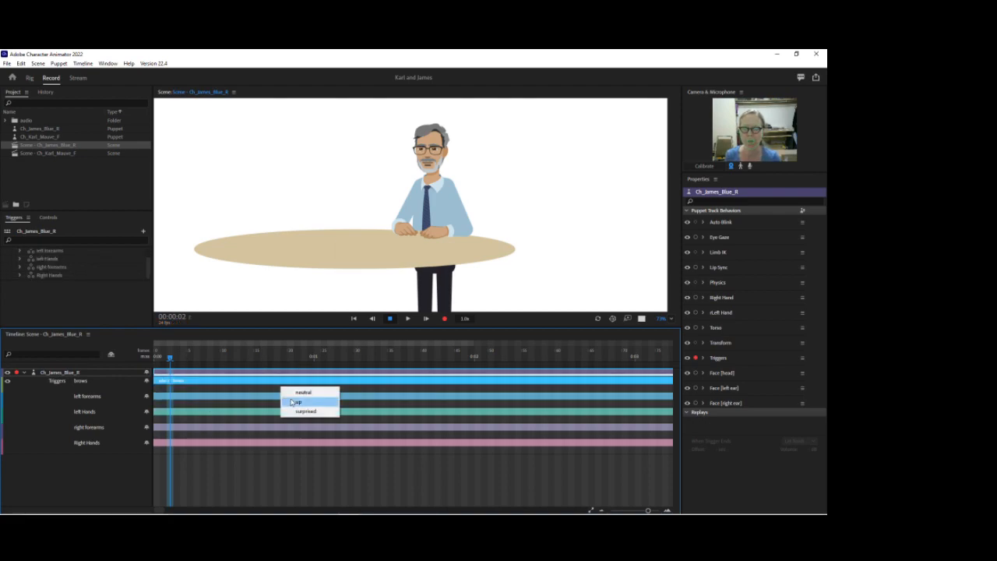
pyautogui.click(296, 410)
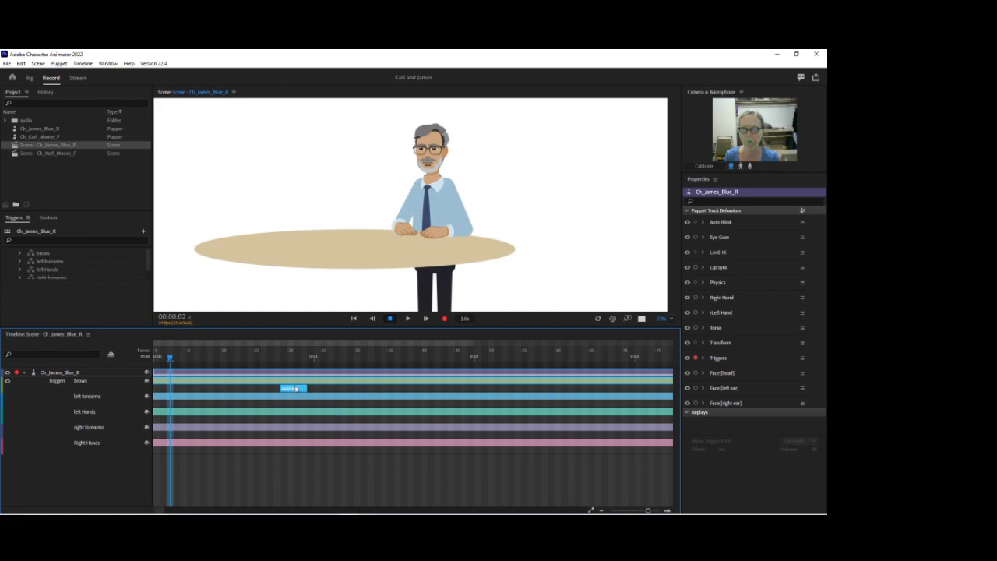
pyautogui.press('Delete')
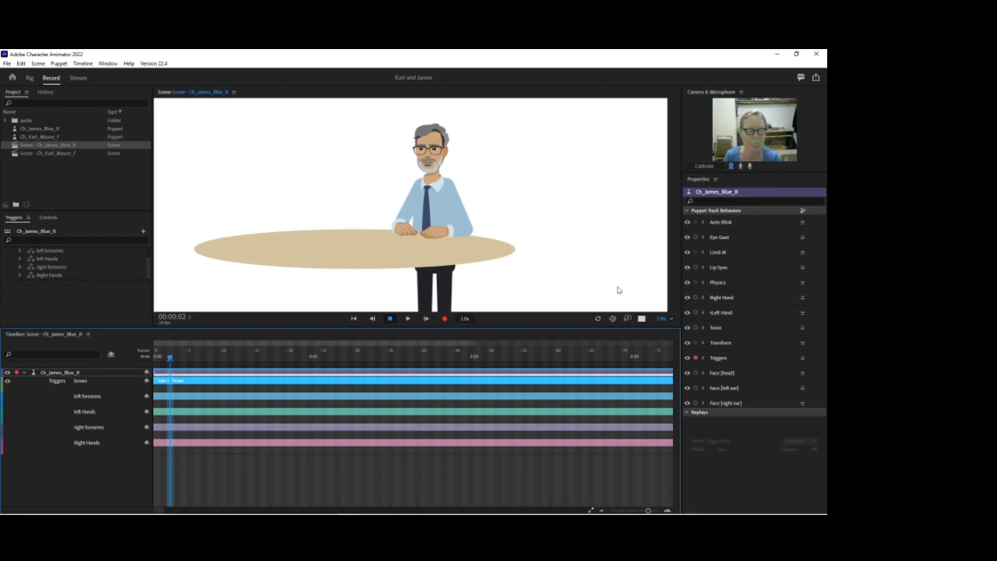
# Arm the Right Hand and rLeft Hand behaviors and try moving the puppet's hand resting on the table
pyautogui.moveTo(660, 319); pyautogui.dragTo(662, 307)
pyautogui.moveTo(574, 189); pyautogui.dragTo(530, 207)
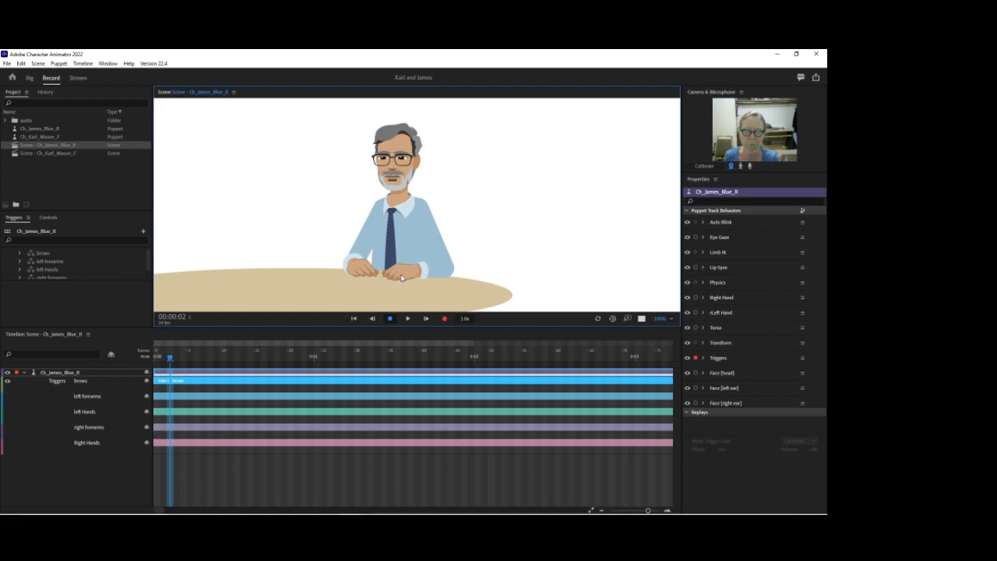
pyautogui.click(695, 297)
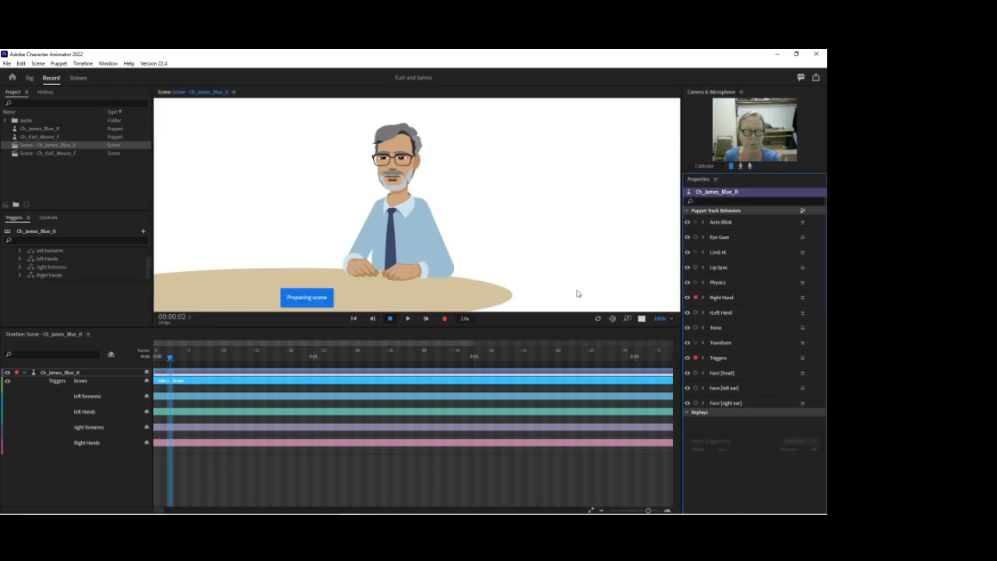
pyautogui.click(696, 313)
pyautogui.click(396, 273)
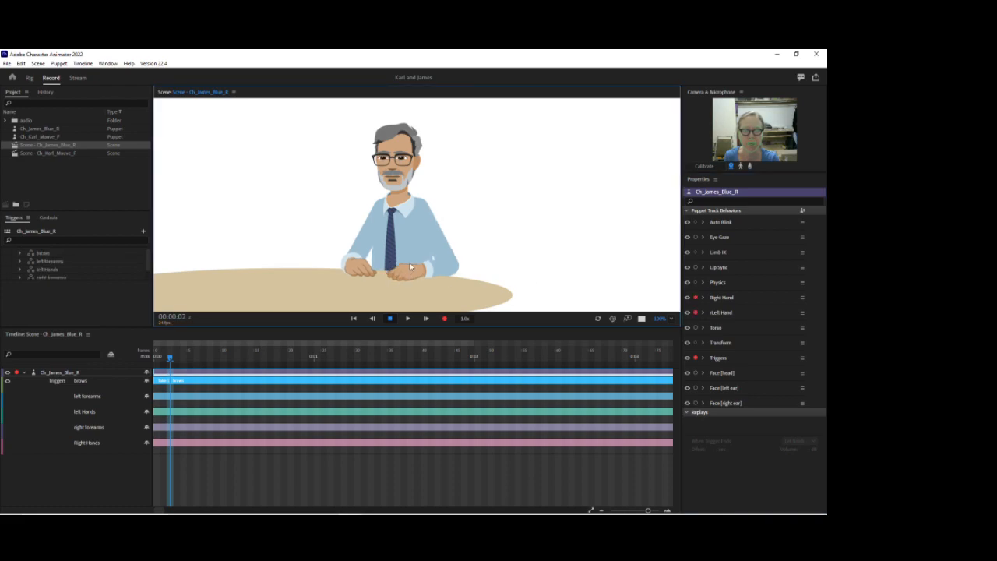
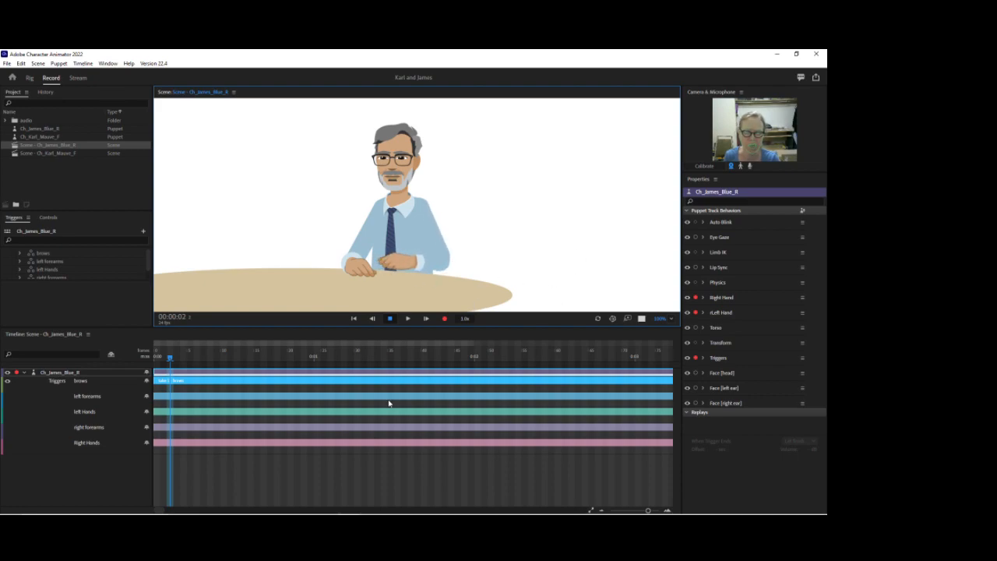
# Add a 02 trigger to the left forearms take near the scene start and extend it to 0:02
pyautogui.rightClick(180, 406)
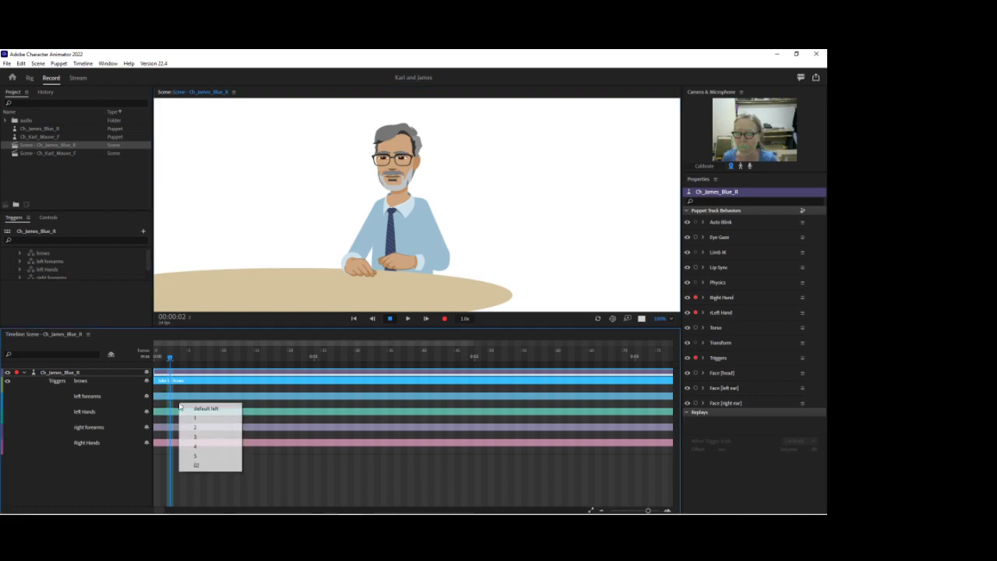
pyautogui.click(209, 466)
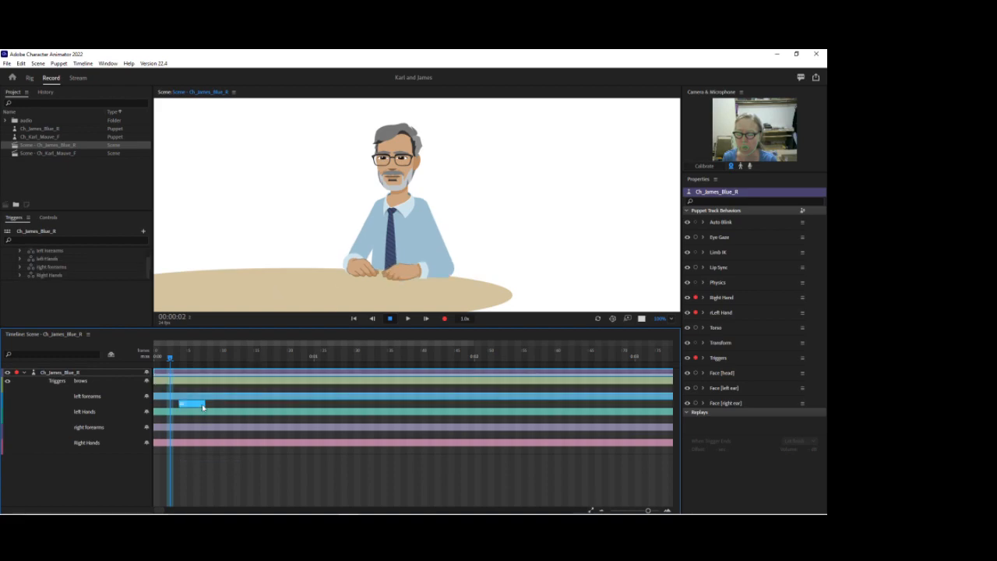
pyautogui.moveTo(207, 404); pyautogui.dragTo(473, 404)
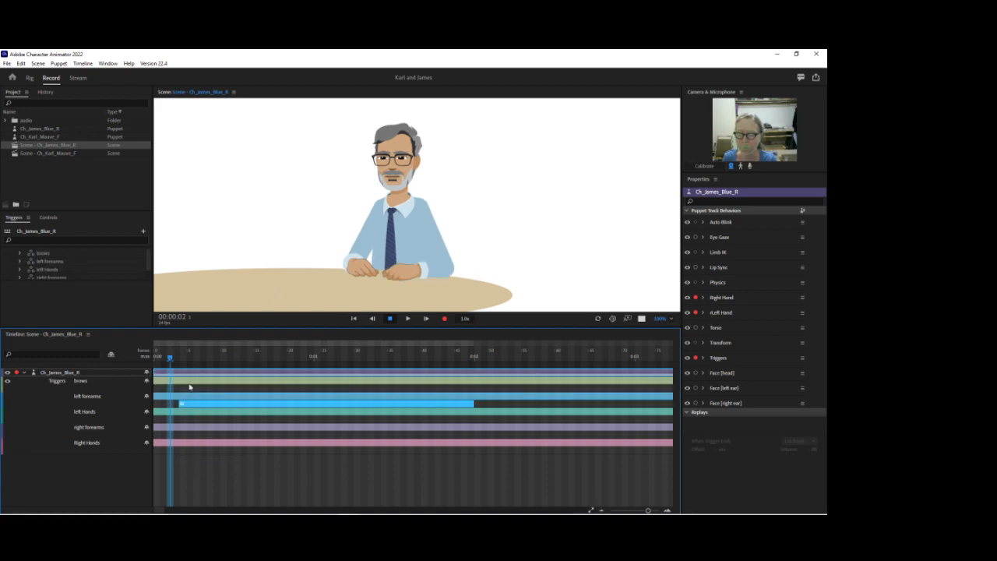
# Split the left forearms 02 trigger at successive frames from frame 5 to frame 9
pyautogui.moveTo(170, 359); pyautogui.dragTo(189, 359)
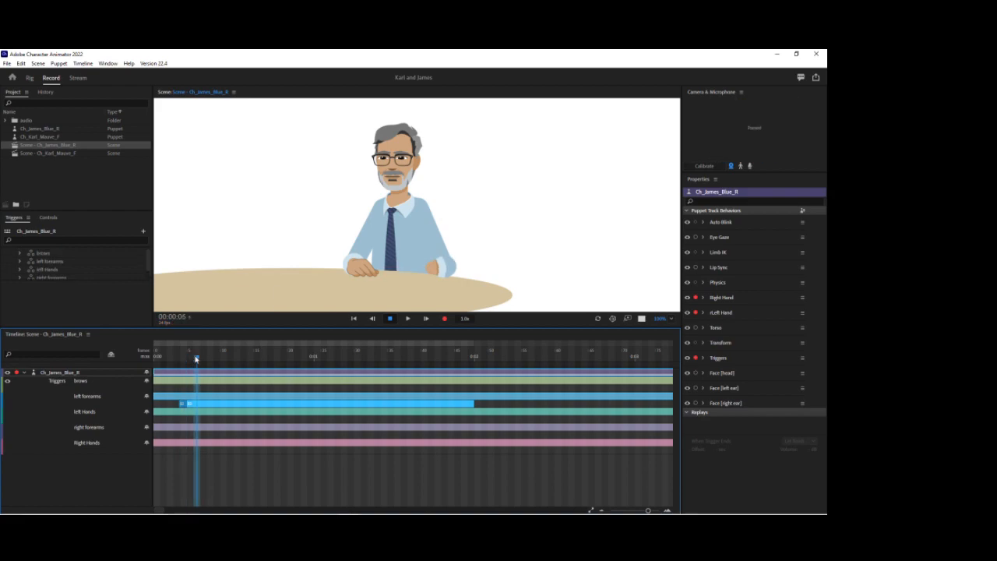
pyautogui.moveTo(191, 358); pyautogui.dragTo(201, 358)
pyautogui.hotkey('ctrl', 'shift', 'd')
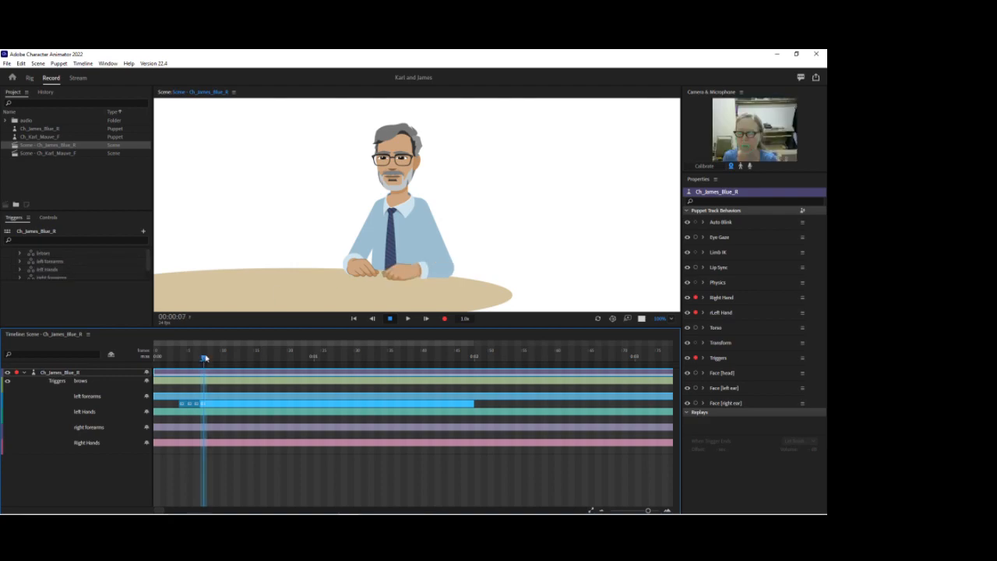
pyautogui.click(216, 358)
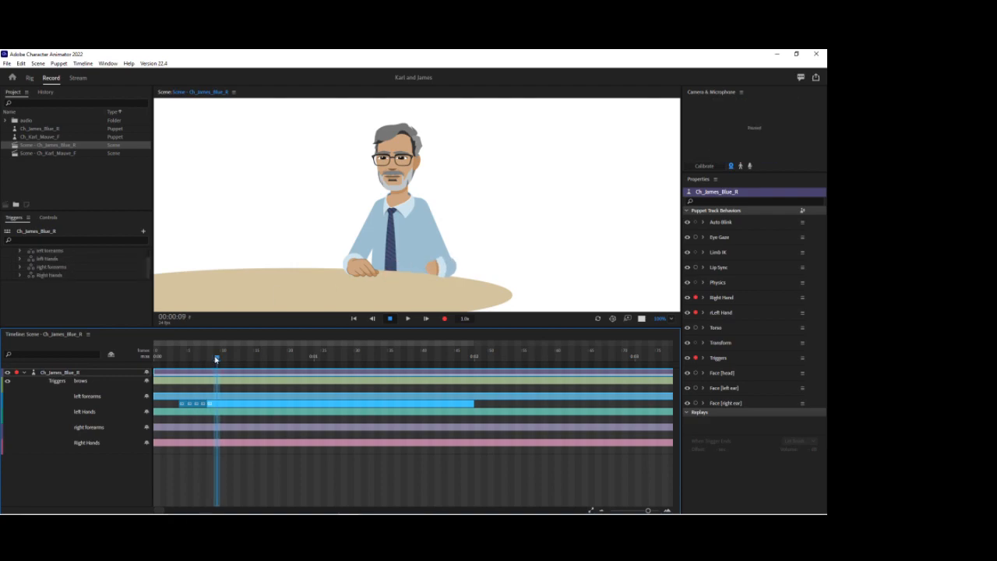
# Change the split left forearms segments from frame 5 to frame 9 to triggers 1, 2, 3, 4 and 5 in order
pyautogui.rightClick(191, 407)
pyautogui.click(203, 420)
pyautogui.rightClick(197, 405)
pyautogui.click(209, 430)
pyautogui.rightClick(204, 405)
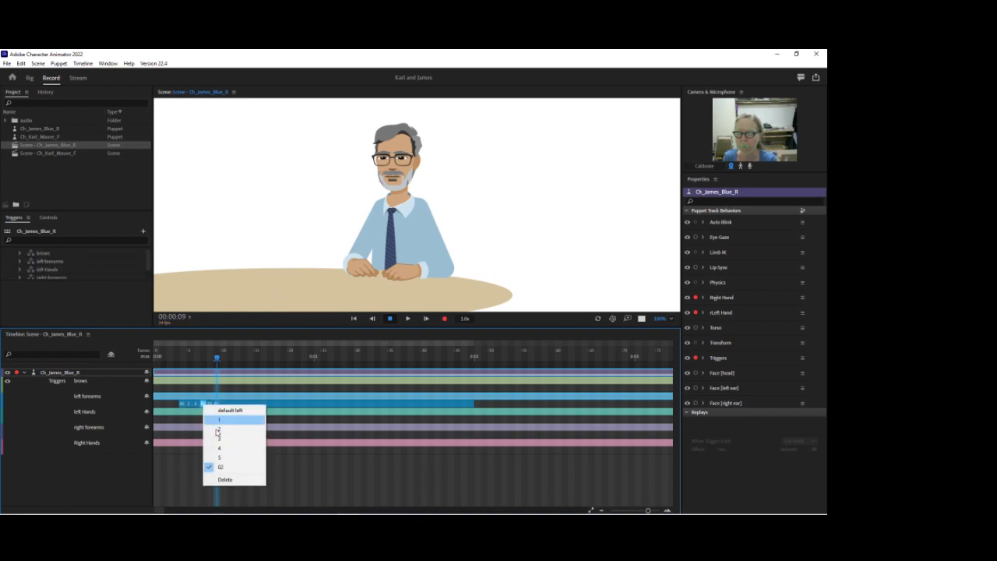
pyautogui.click(215, 440)
pyautogui.rightClick(211, 405)
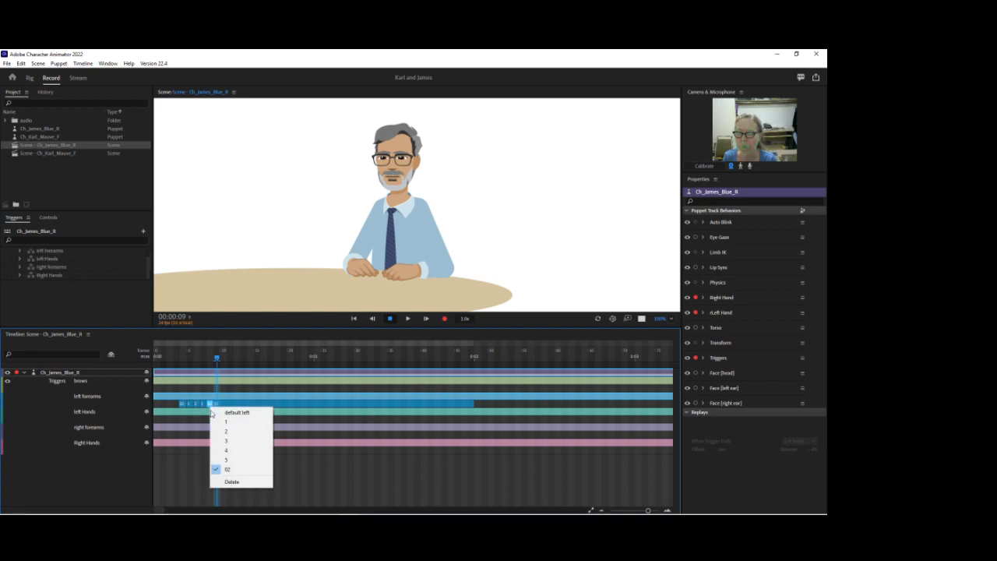
pyautogui.click(220, 448)
pyautogui.rightClick(217, 405)
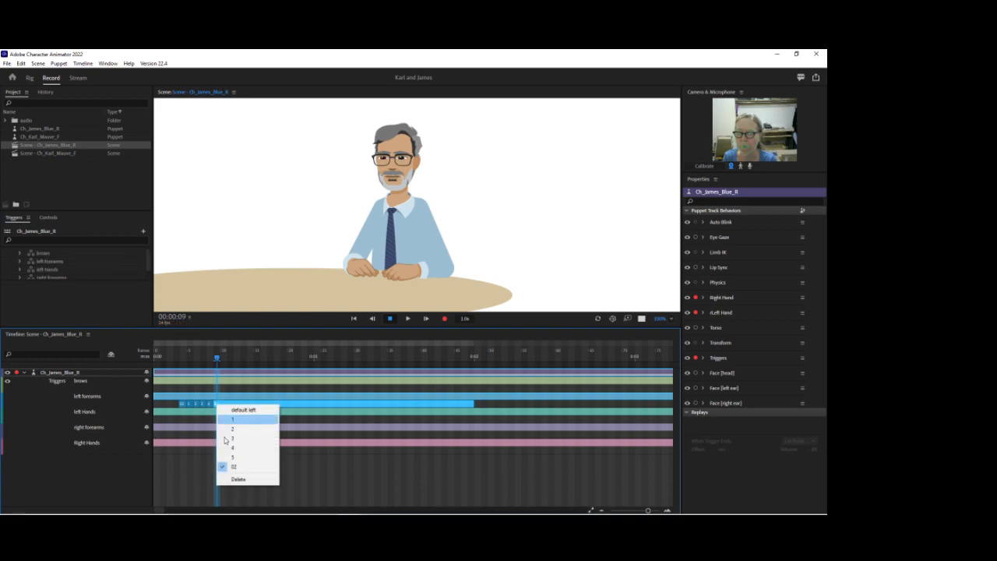
pyautogui.click(226, 458)
# Split the long left forearms 5 trigger at successive frames up to 00:01:06 and delete the remainder after it
pyautogui.moveTo(217, 360); pyautogui.dragTo(357, 359)
pyautogui.hotkey('ctrl', 'shift', 'd')
pyautogui.hotkey('ctrl', 'shift', 'd')
pyautogui.hotkey('ctrl', 'shift', 'd')
pyautogui.hotkey('ctrl', 'shift', 'd')
pyautogui.hotkey('ctrl', 'shift', 'd')
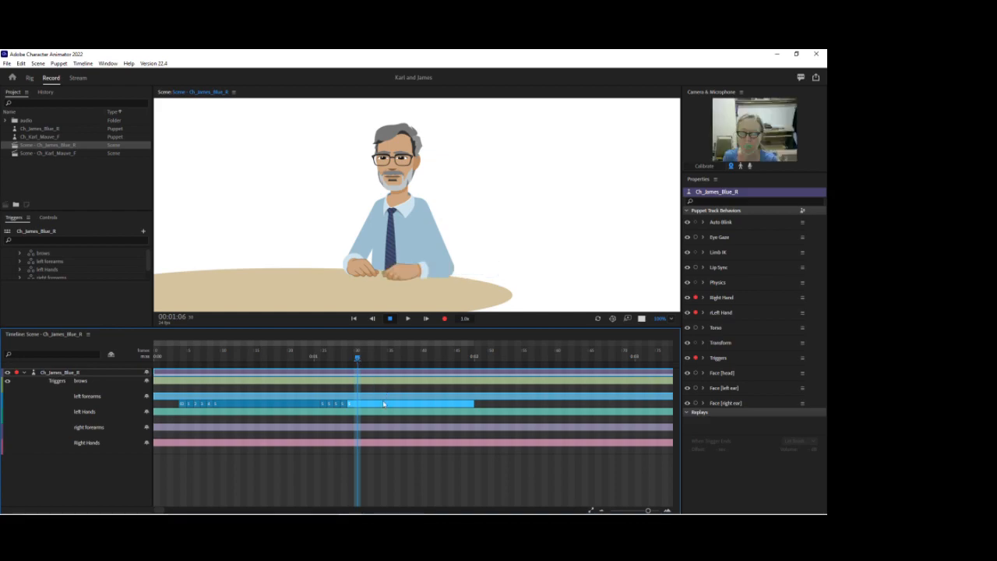
pyautogui.rightClick(384, 402)
pyautogui.click(405, 480)
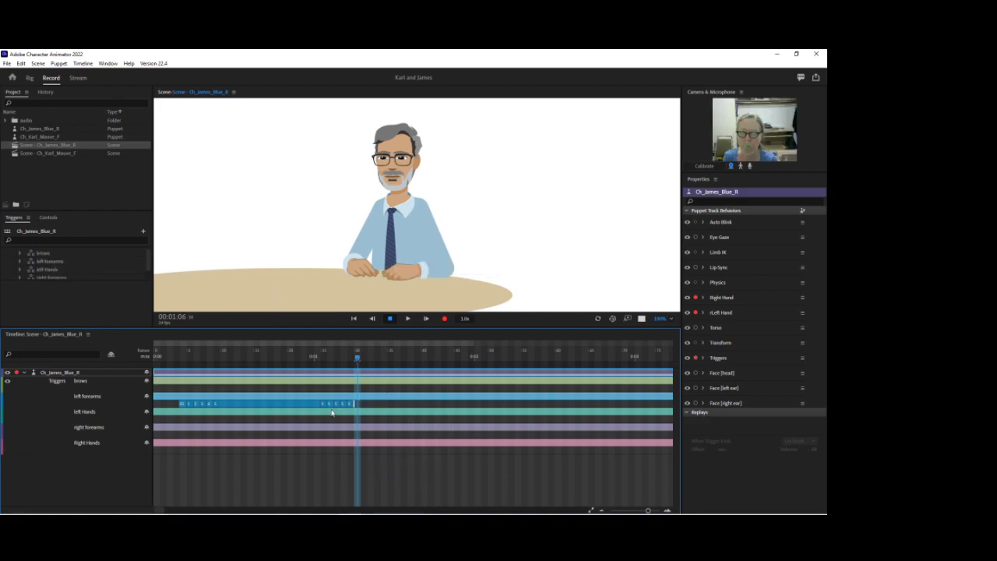
# Change the last five left forearms segments to triggers 4, 3, 2, 1 and 02 in order, returning the arm
pyautogui.rightClick(323, 407)
pyautogui.click(345, 448)
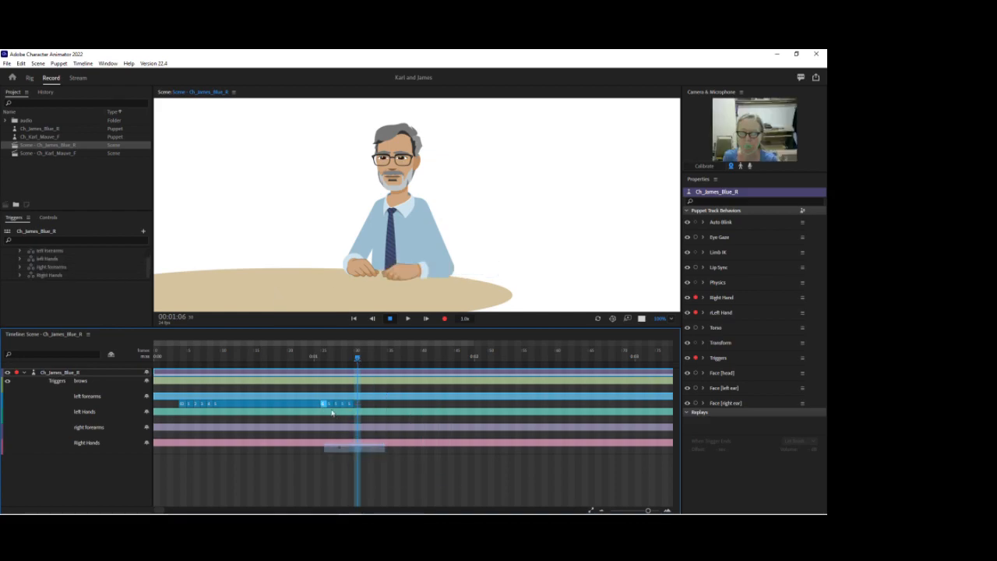
pyautogui.rightClick(331, 405)
pyautogui.click(352, 438)
pyautogui.rightClick(337, 406)
pyautogui.click(348, 428)
pyautogui.rightClick(343, 404)
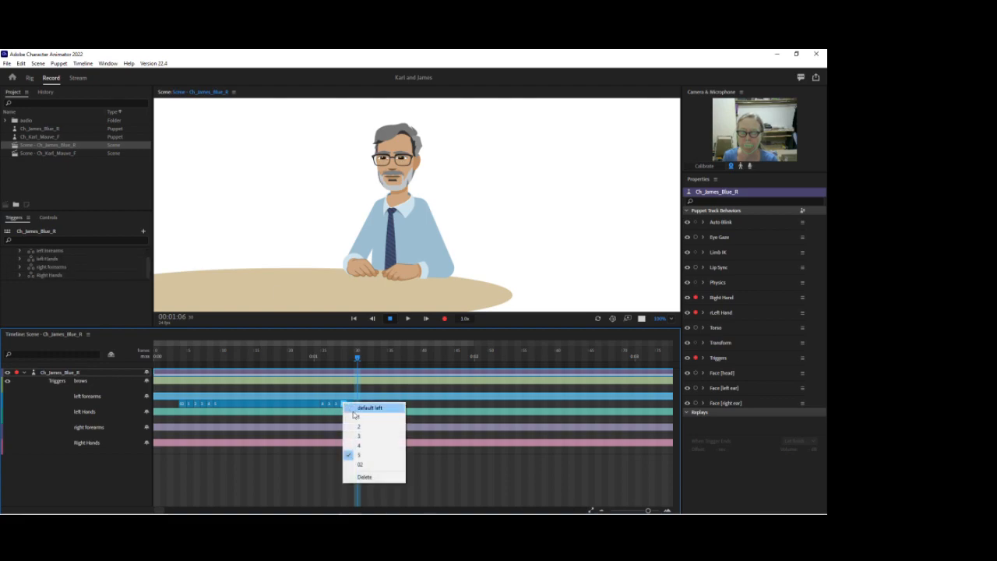
pyautogui.click(356, 418)
pyautogui.rightClick(352, 404)
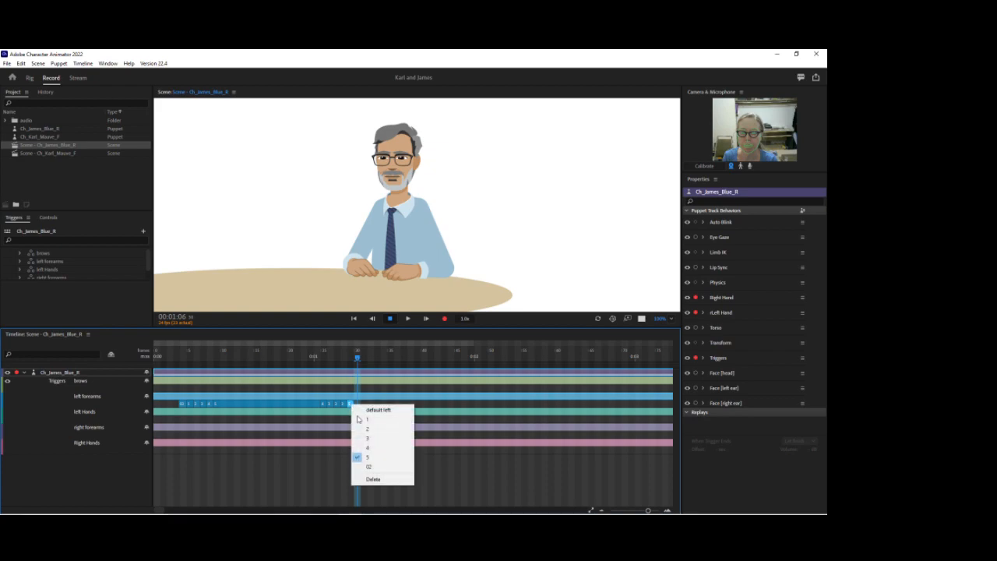
pyautogui.click(370, 458)
# Add an open gesture trigger to the left Hands take from frame 4, extend it across the forearm sequence and preview its start
pyautogui.moveTo(180, 353); pyautogui.dragTo(163, 370)
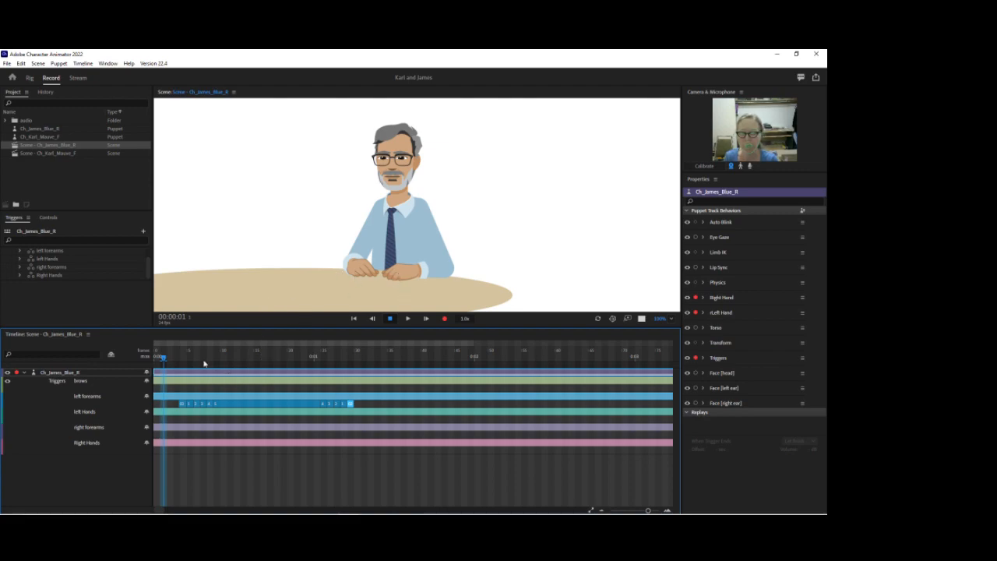
pyautogui.moveTo(196, 352); pyautogui.dragTo(190, 352)
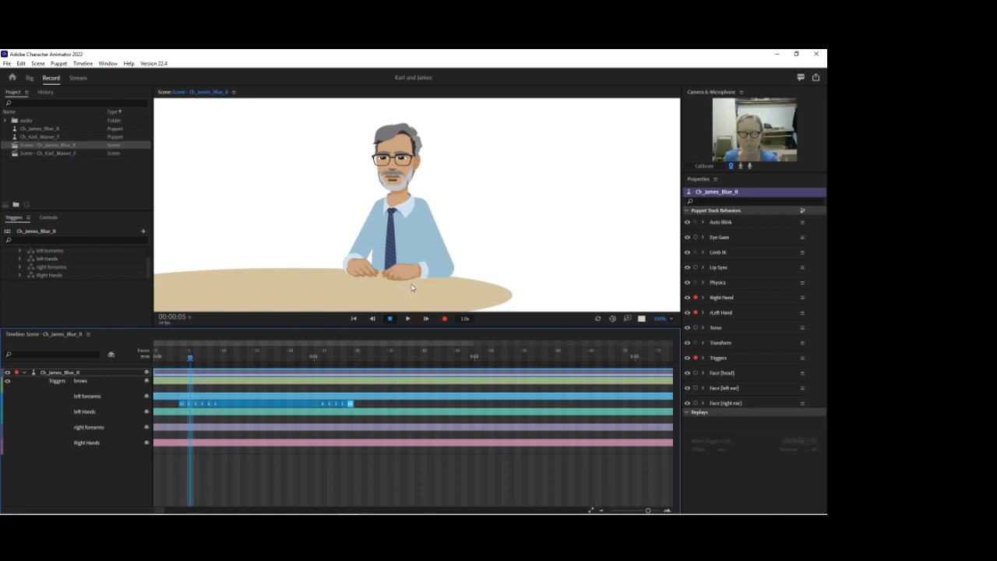
pyautogui.click(186, 424)
pyautogui.click(206, 444)
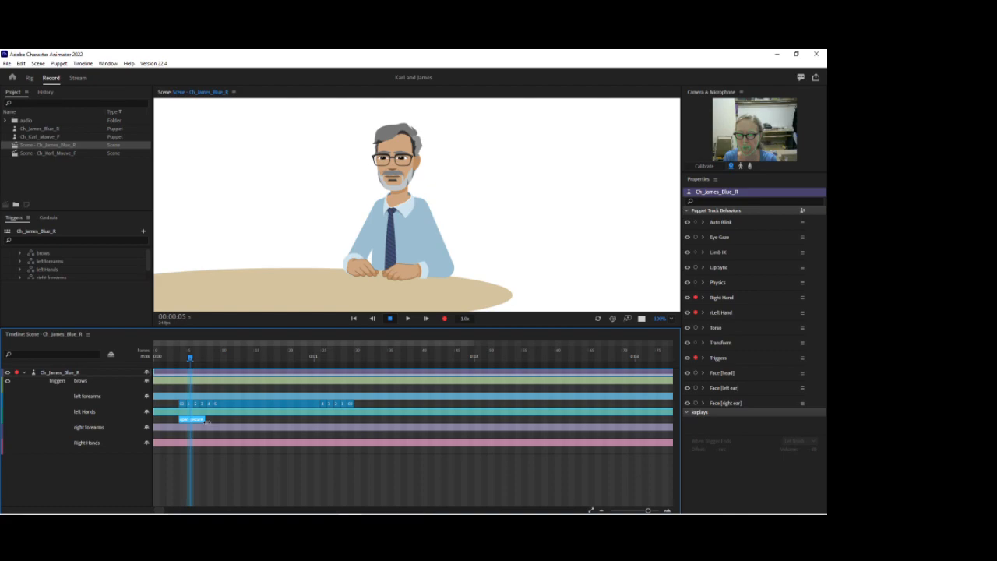
pyautogui.moveTo(238, 420); pyautogui.dragTo(354, 419)
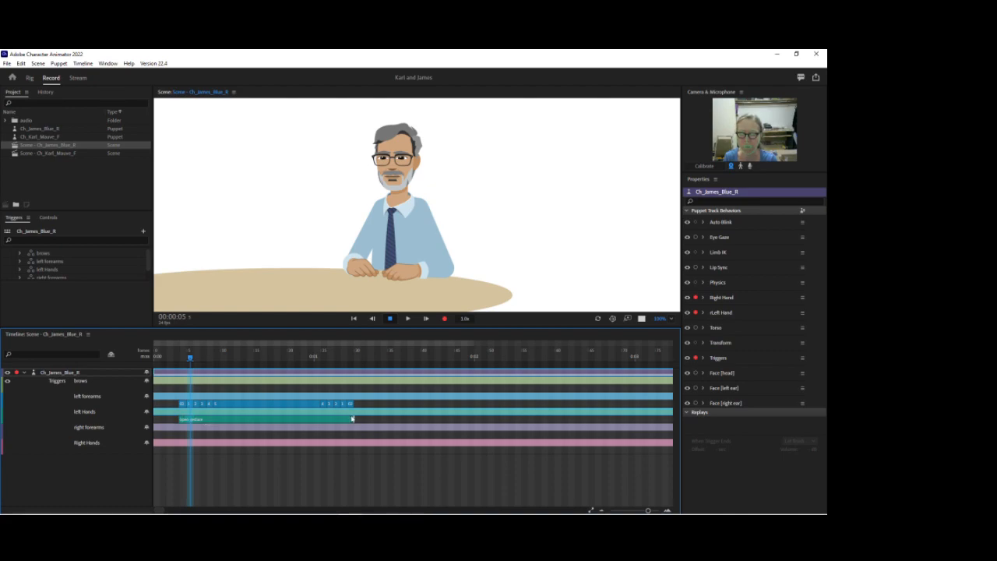
pyautogui.moveTo(190, 356)
pyautogui.mouseDown()
pyautogui.moveTo(176, 358)
pyautogui.moveTo(253, 365)
pyautogui.moveTo(185, 360)
pyautogui.mouseUp()
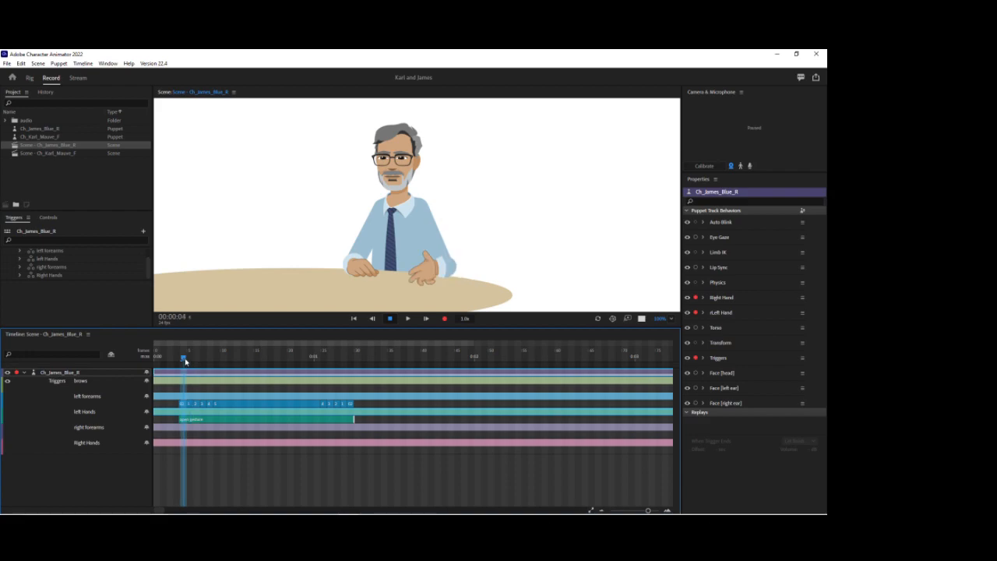
pyautogui.click(181, 405)
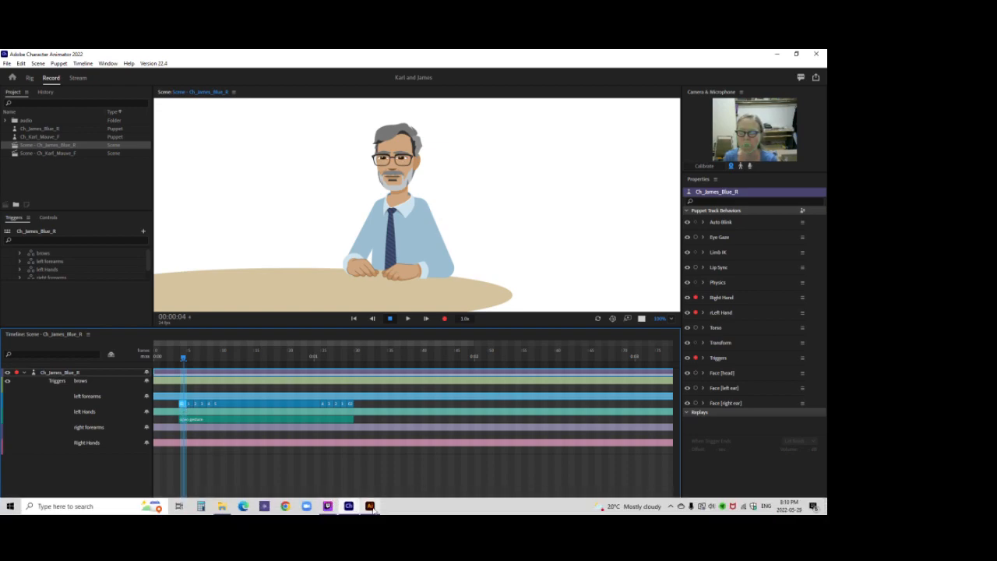
# Switch to Illustrator and isolate the 02 layer under left forearms in the left arm of Ch_James_Blue_R.ai
pyautogui.click(369, 507)
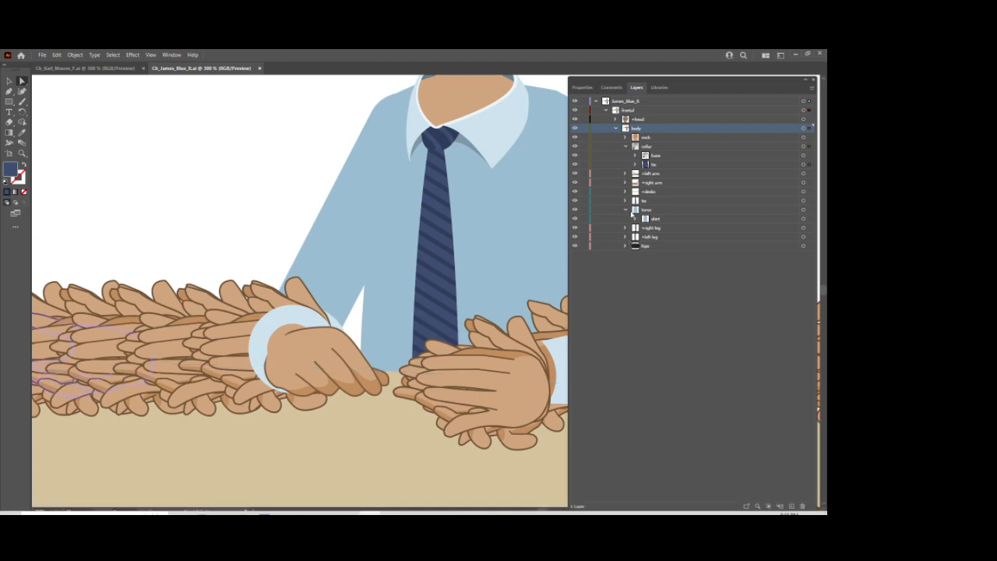
pyautogui.click(624, 173)
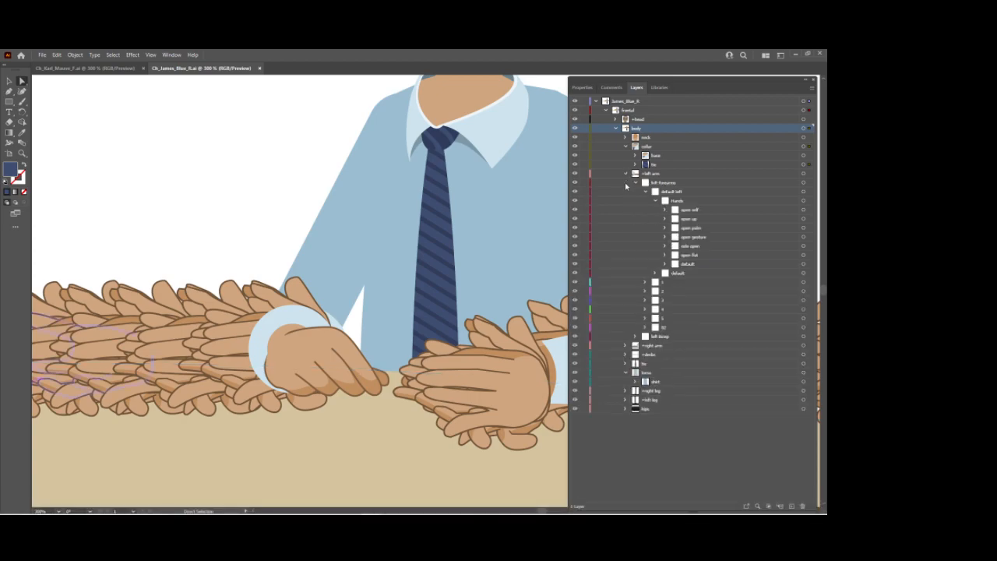
pyautogui.click(645, 193)
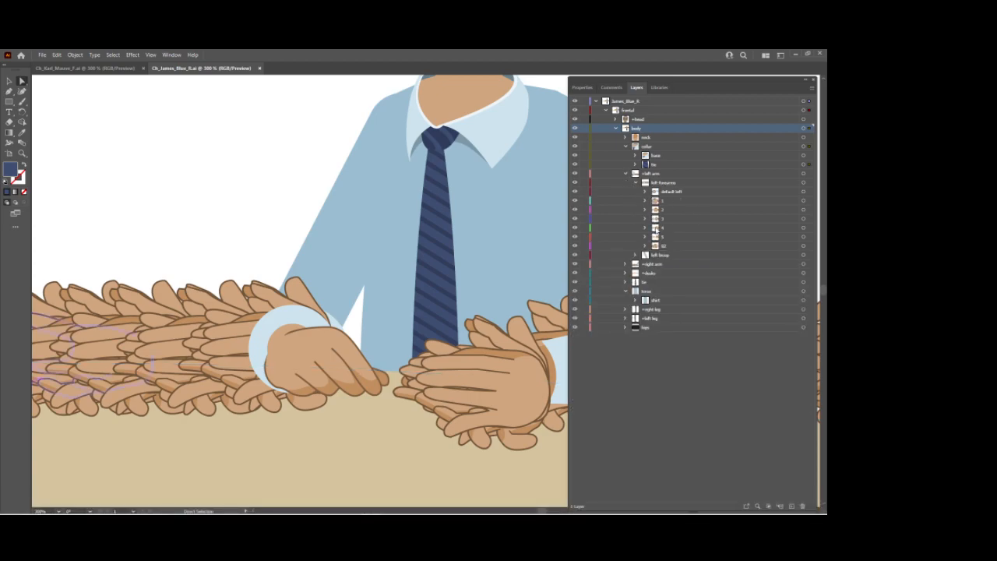
pyautogui.click(664, 246)
pyautogui.click(645, 246)
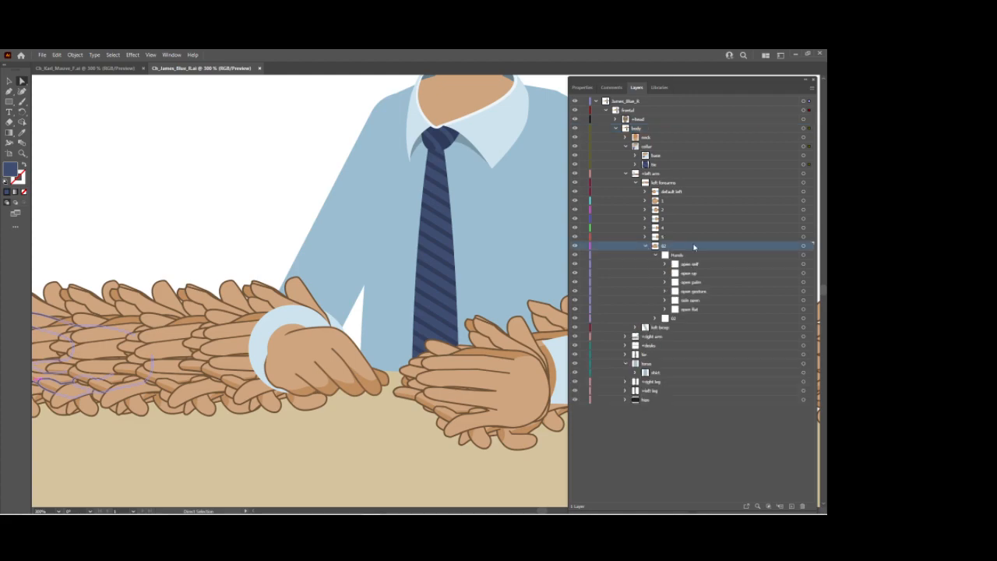
pyautogui.click(814, 91)
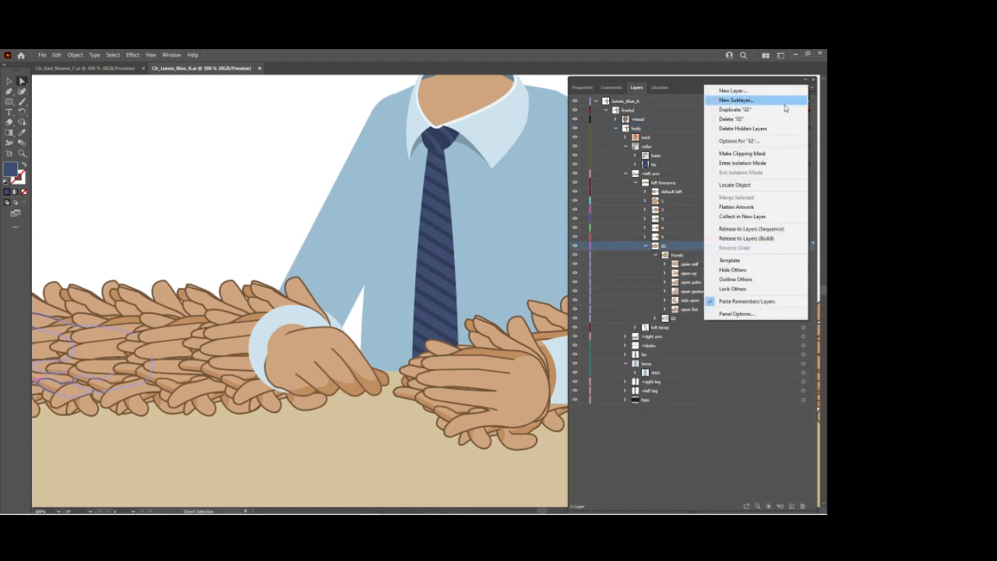
pyautogui.click(750, 164)
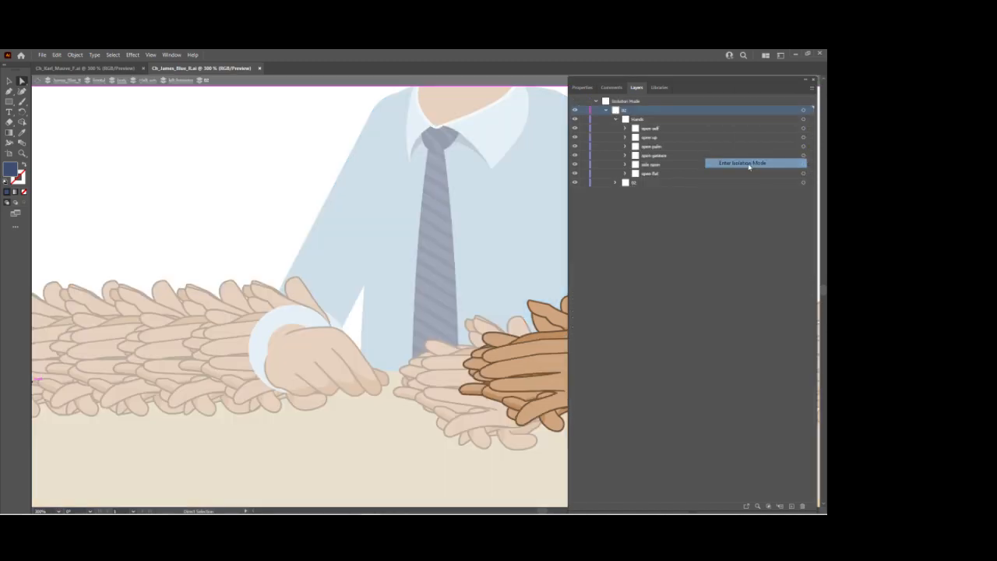
pyautogui.moveTo(523, 267); pyautogui.dragTo(298, 273)
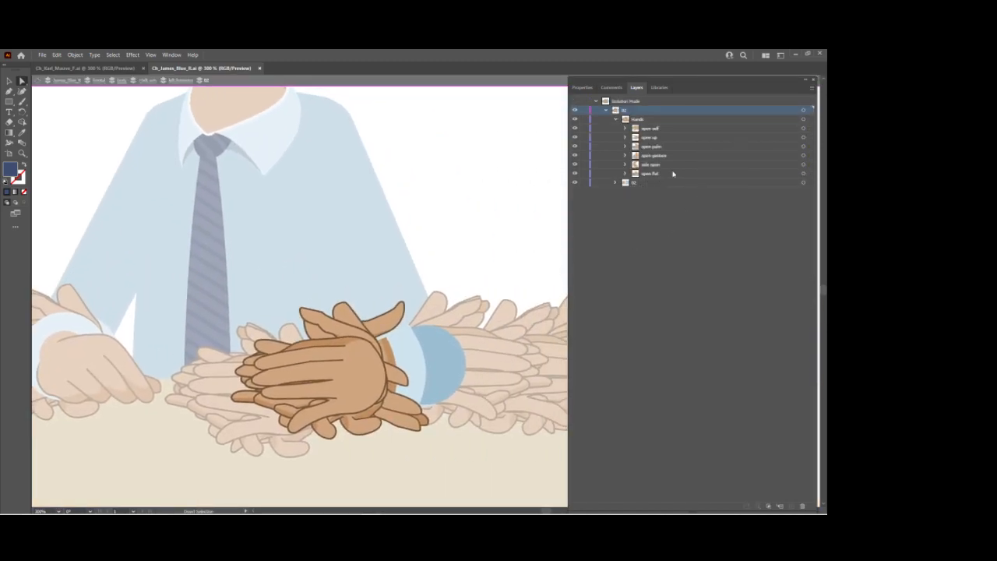
# Reflect all hand layers from open self to open flat across the horizontal axis and leave isolation mode
pyautogui.click(802, 129)
pyautogui.click(739, 129)
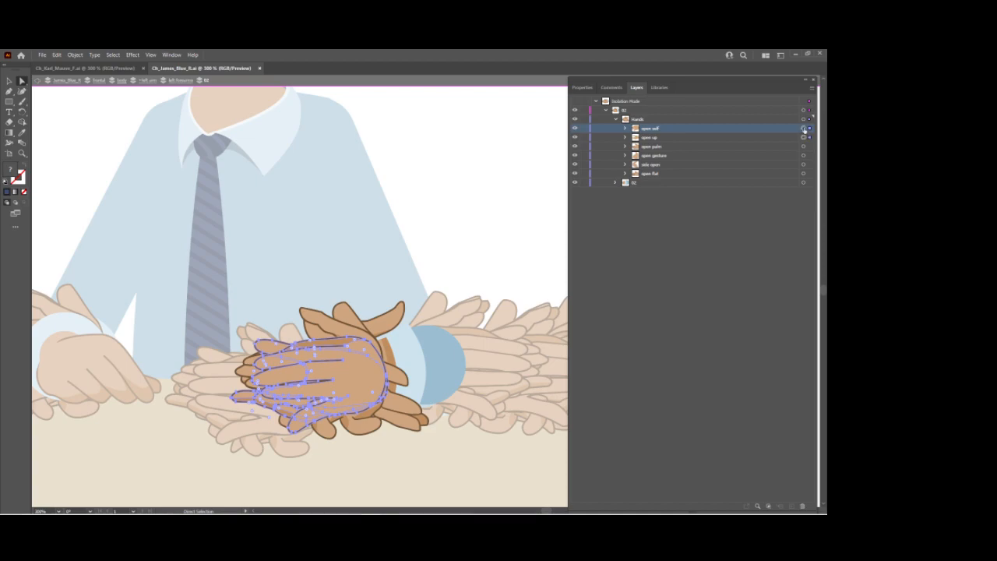
pyautogui.click(804, 129)
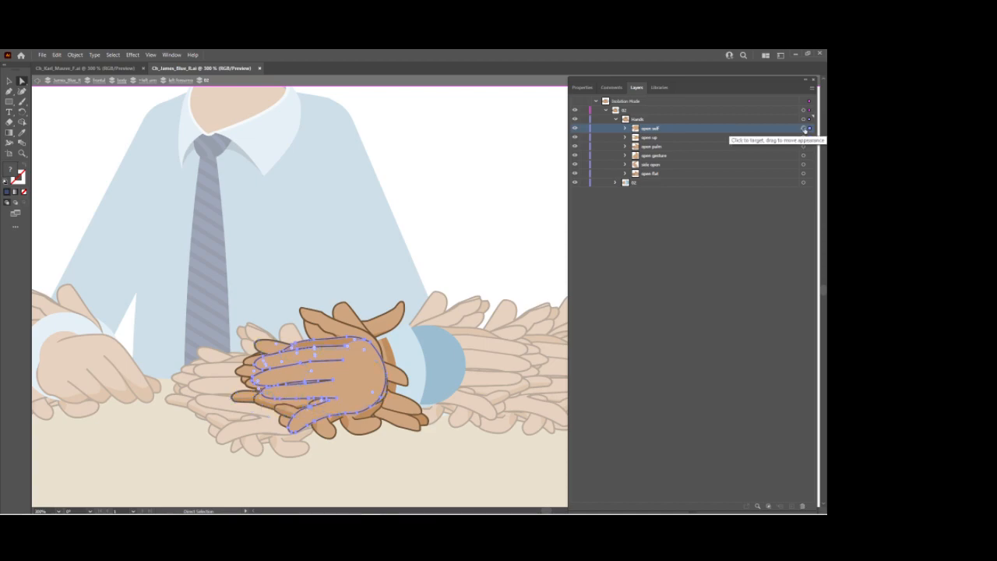
pyautogui.keyDown('shift'); pyautogui.click(804, 174); pyautogui.keyUp('shift')
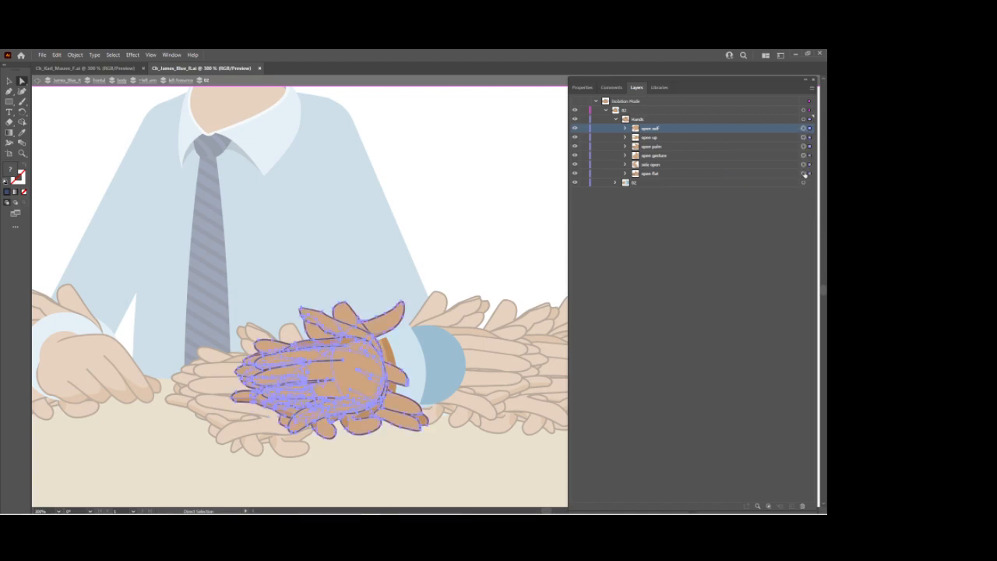
pyautogui.click(75, 54)
pyautogui.moveTo(92, 65)
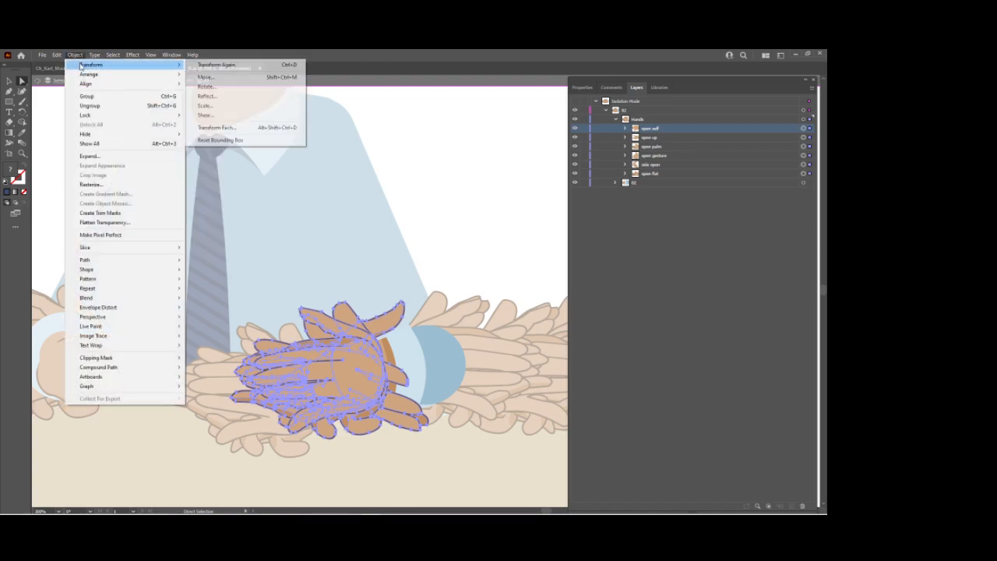
pyautogui.click(210, 98)
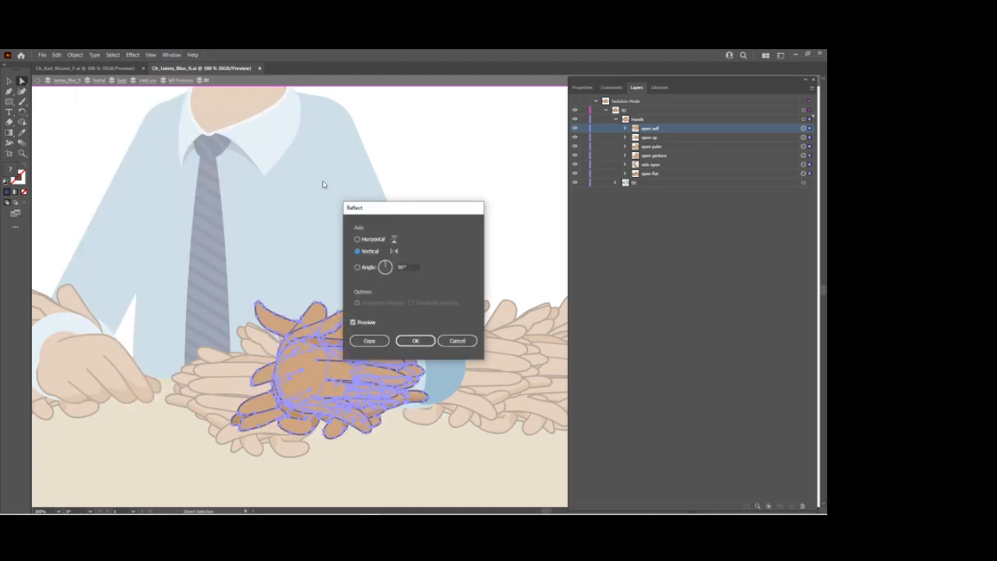
pyautogui.click(376, 243)
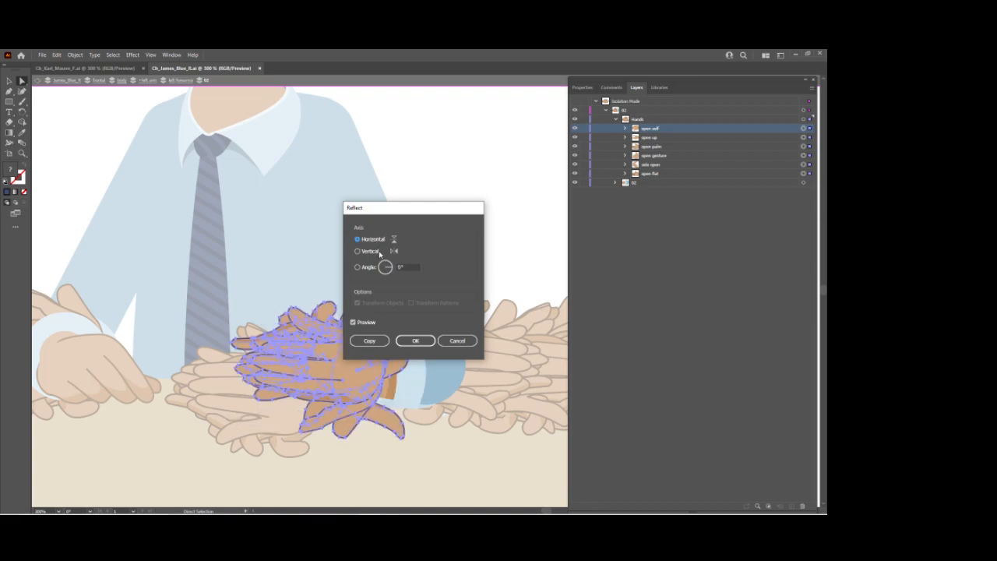
pyautogui.click(405, 341)
pyautogui.press('v')
pyautogui.press('Escape')
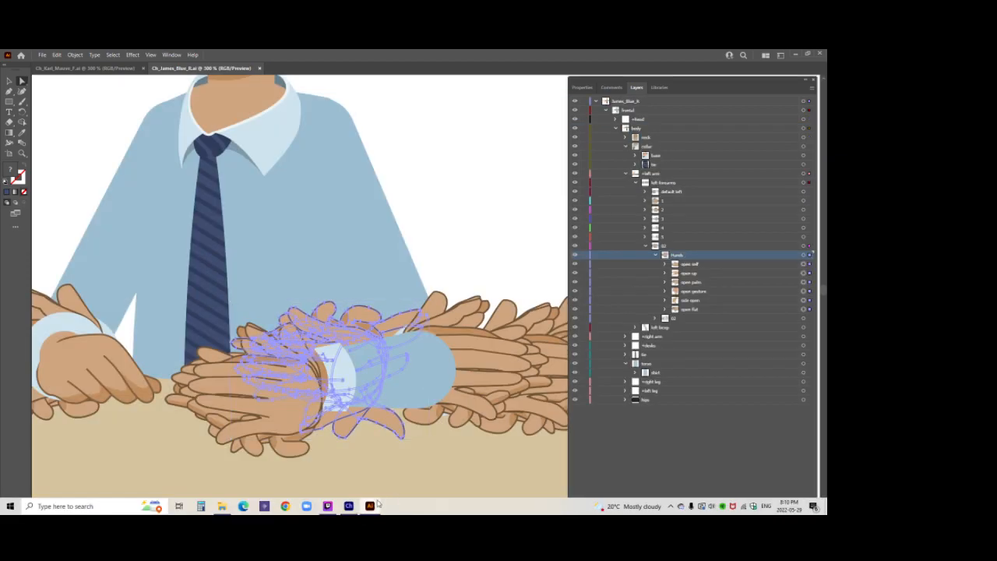
# Switch back to Character Animator, disarm the Triggers behavior and check the hand at frame 4
pyautogui.moveTo(341, 513)
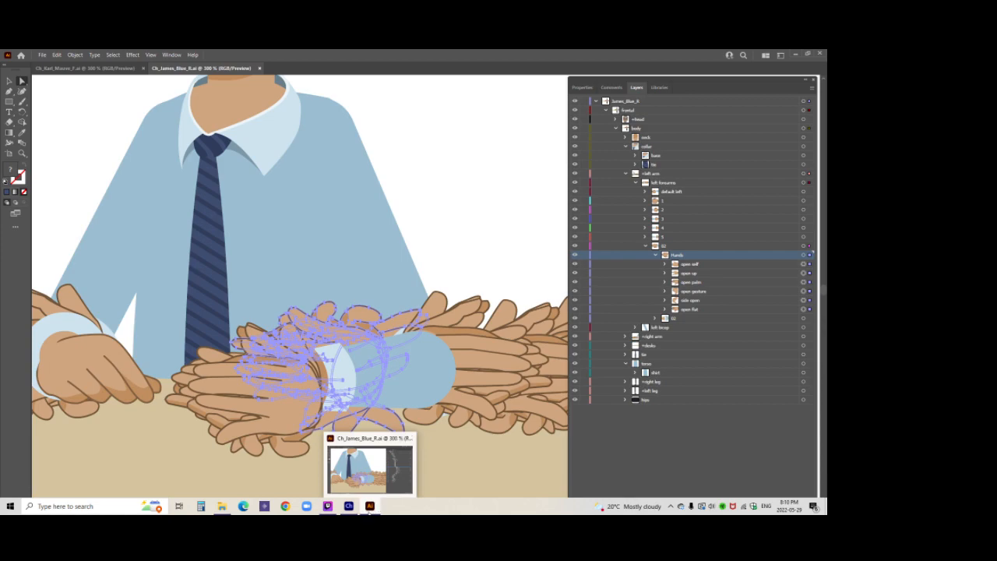
pyautogui.click(349, 506)
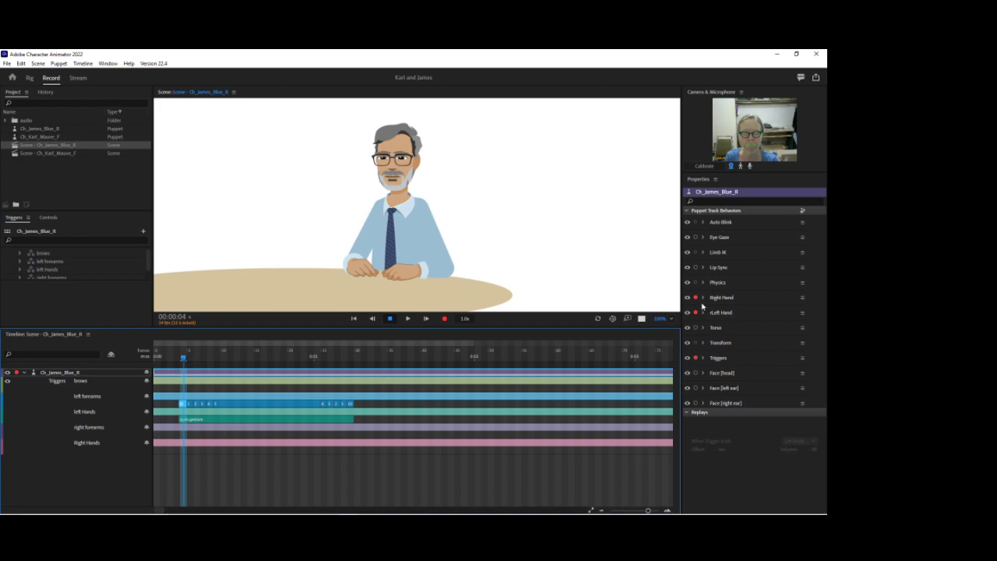
pyautogui.click(696, 358)
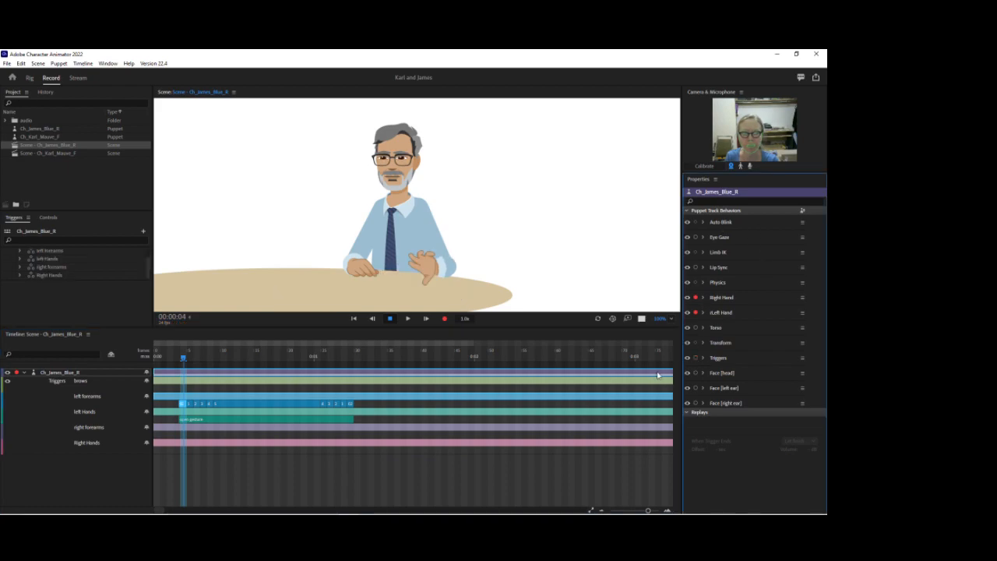
pyautogui.click(183, 359)
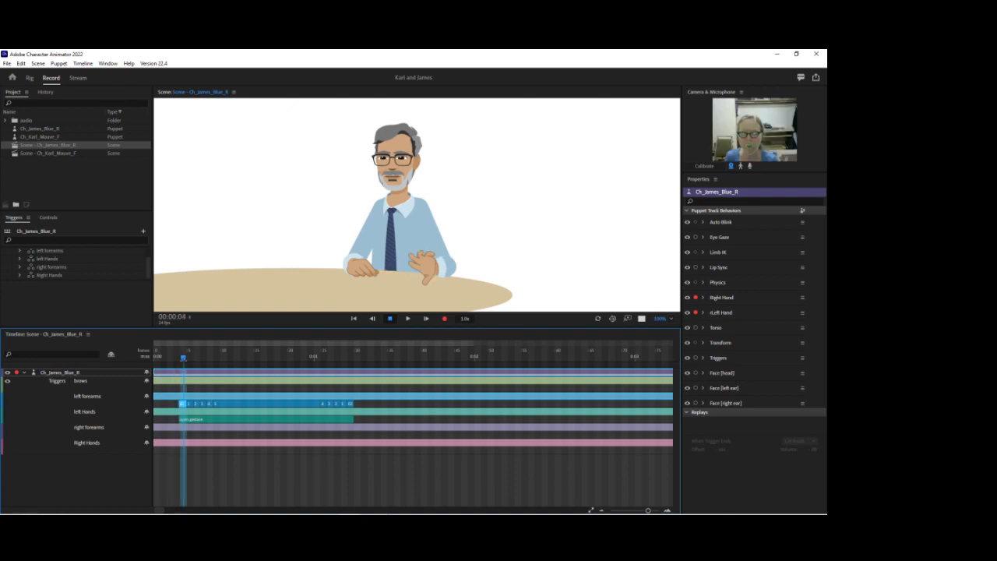
pyautogui.moveTo(363, 510)
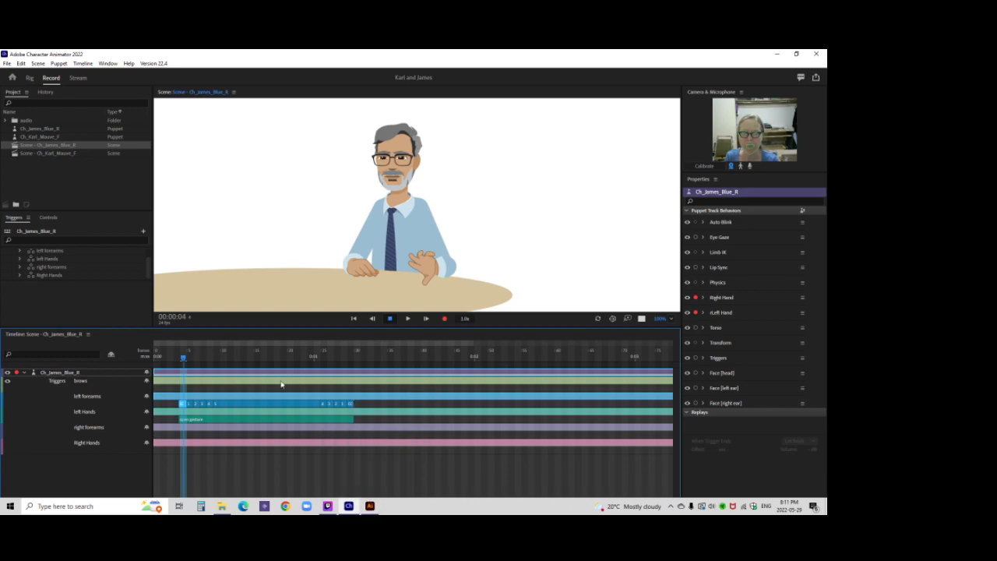
# Try starting the left Hands open gesture trigger at frame 5, restore its start to frame 4 and recheck the hand
pyautogui.moveTo(183, 358); pyautogui.dragTo(177, 363)
pyautogui.moveTo(181, 422); pyautogui.dragTo(187, 420)
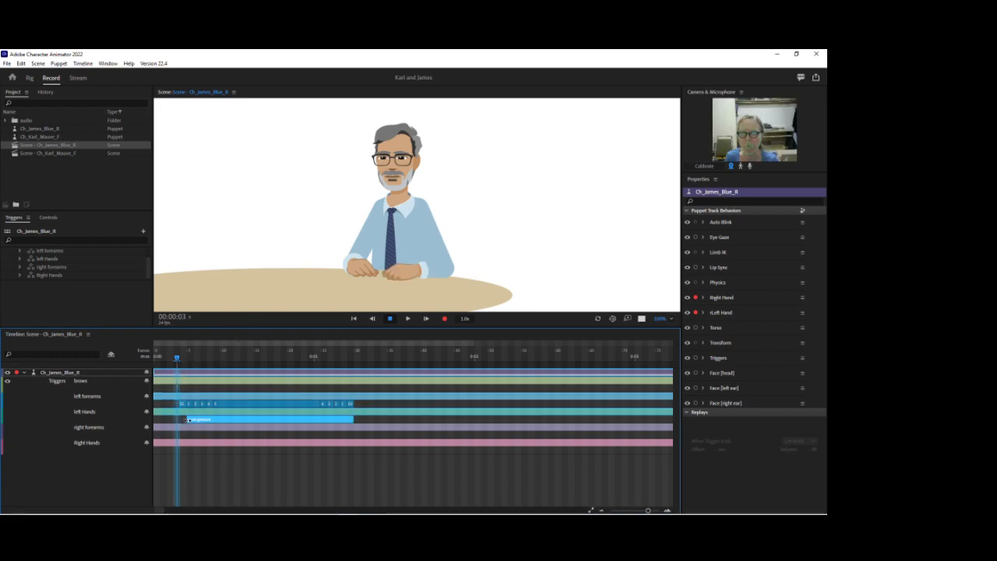
pyautogui.moveTo(179, 356); pyautogui.dragTo(177, 362)
pyautogui.moveTo(185, 421); pyautogui.dragTo(181, 421)
pyautogui.moveTo(177, 360); pyautogui.dragTo(183, 361)
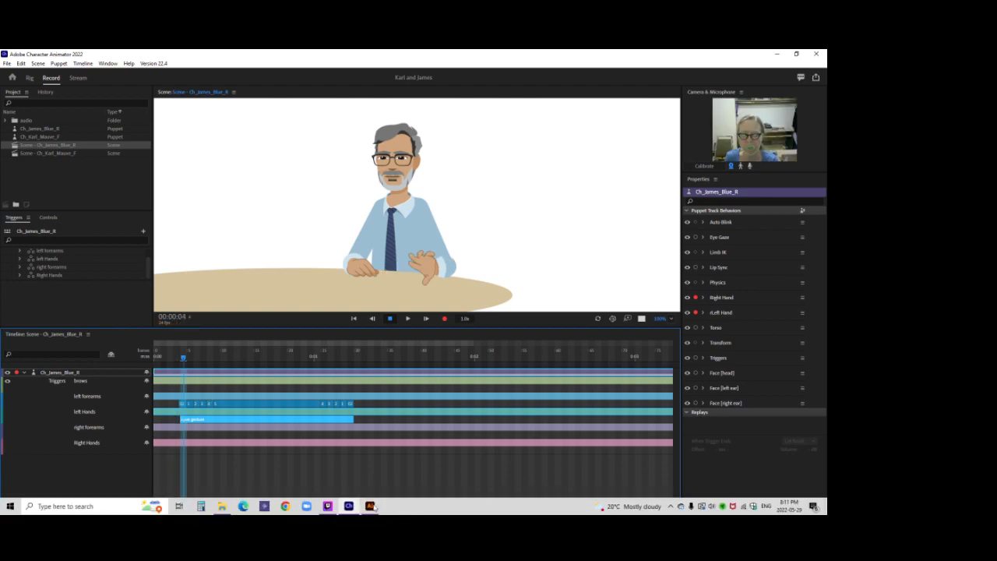
# Switch to Illustrator, isolate the 02 layer and inspect its open flat hand alone, restoring the other hands and leaving isolation mode
pyautogui.click(370, 506)
pyautogui.click(675, 247)
pyautogui.click(812, 90)
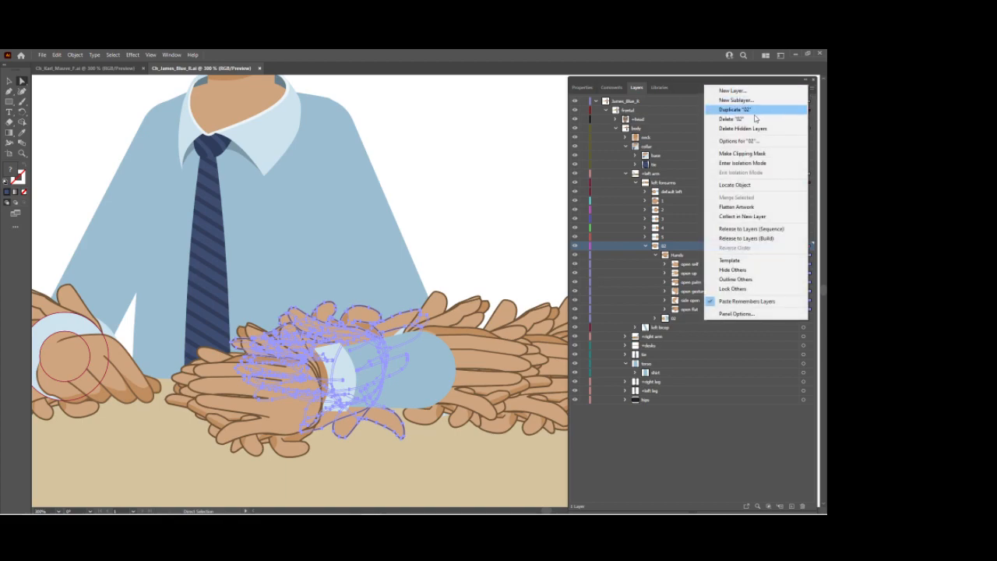
pyautogui.click(732, 164)
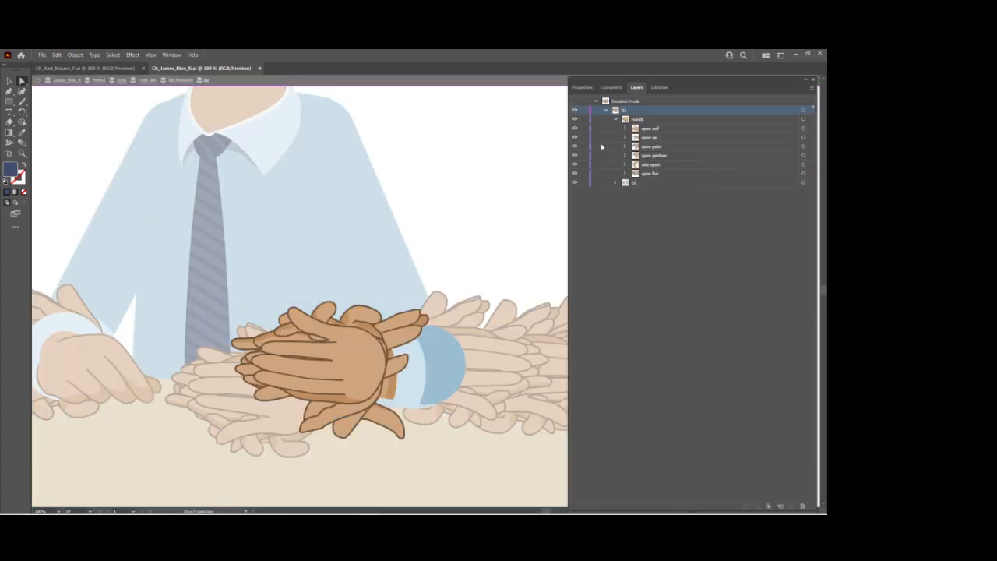
pyautogui.click(575, 174)
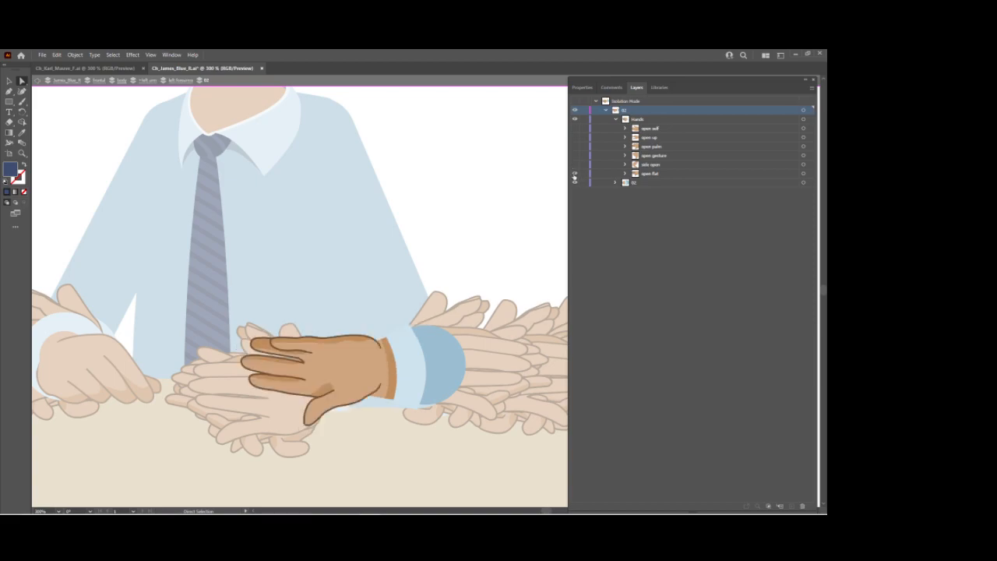
pyautogui.click(747, 174)
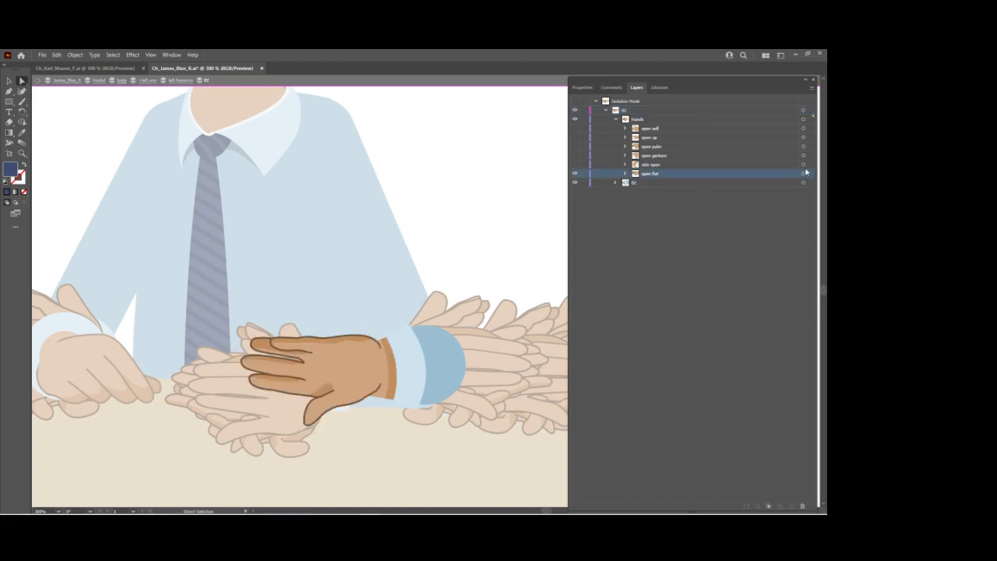
pyautogui.click(803, 174)
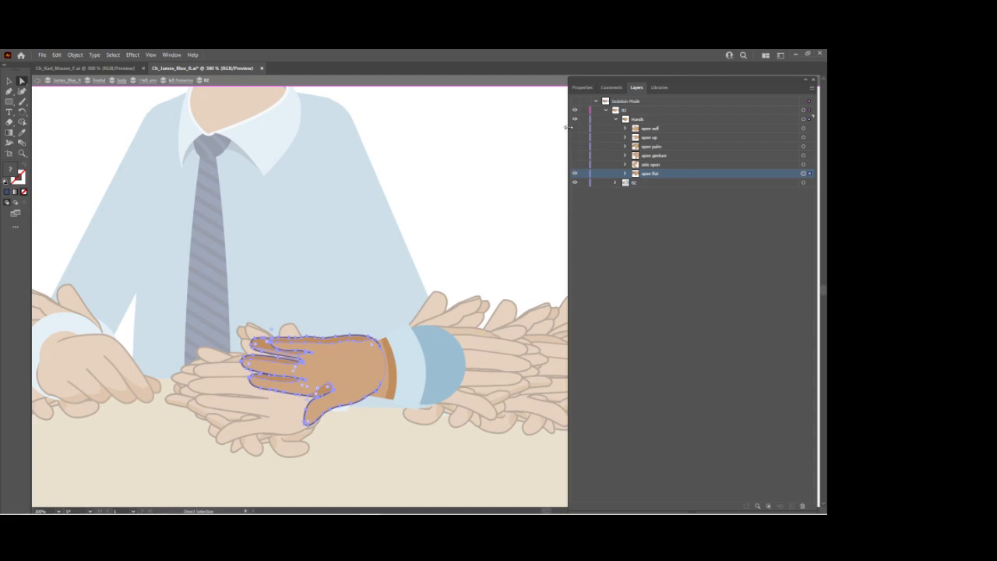
pyautogui.moveTo(576, 129); pyautogui.dragTo(576, 166)
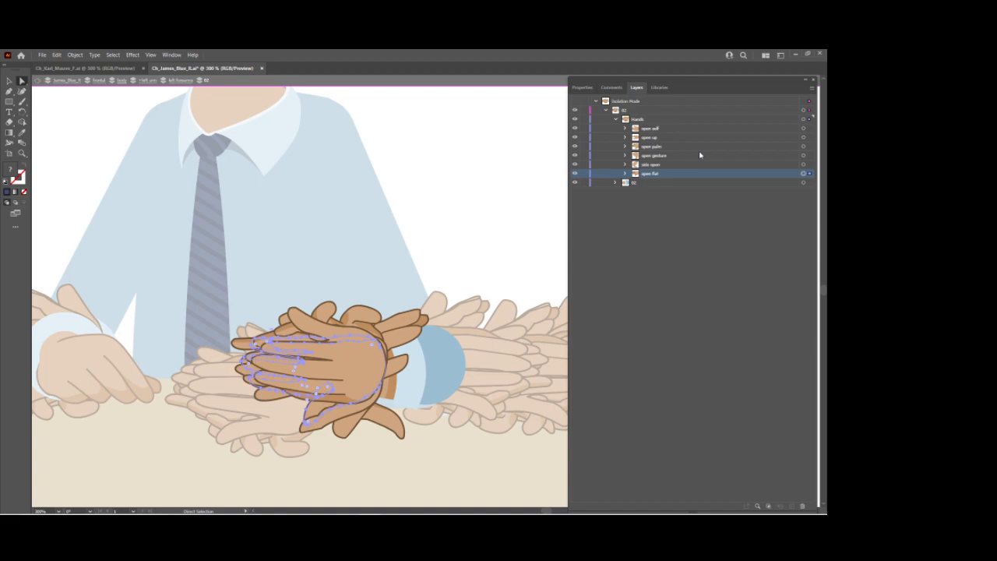
pyautogui.press('Escape')
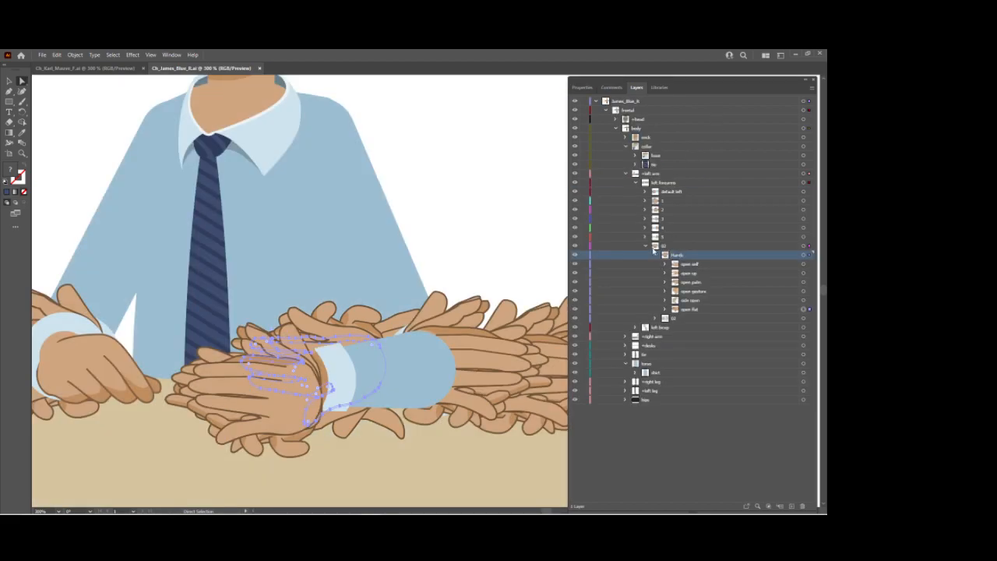
# Copy the default hand layer from default left's Hands group to the end of the Hands group in 02
pyautogui.click(646, 190)
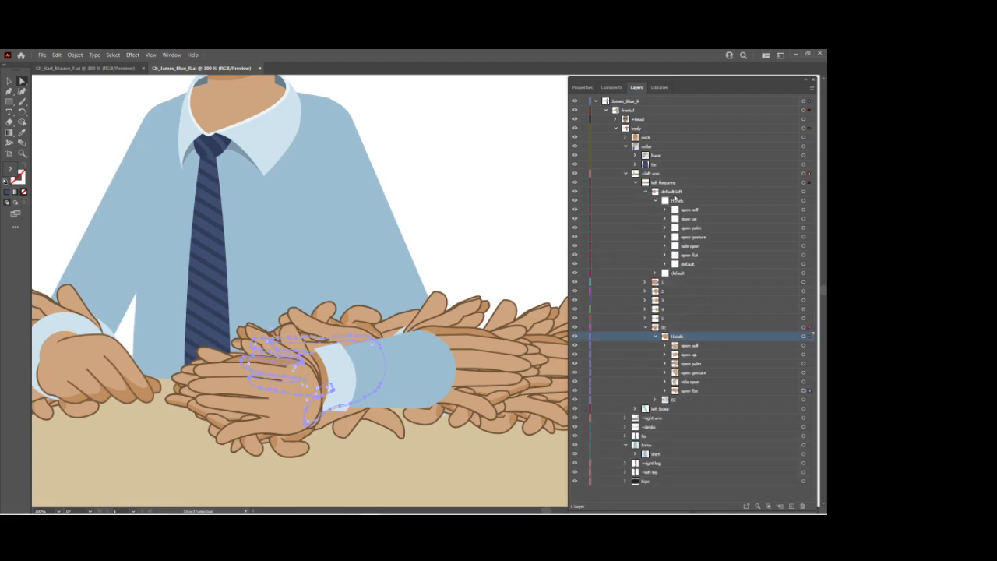
pyautogui.click(688, 264)
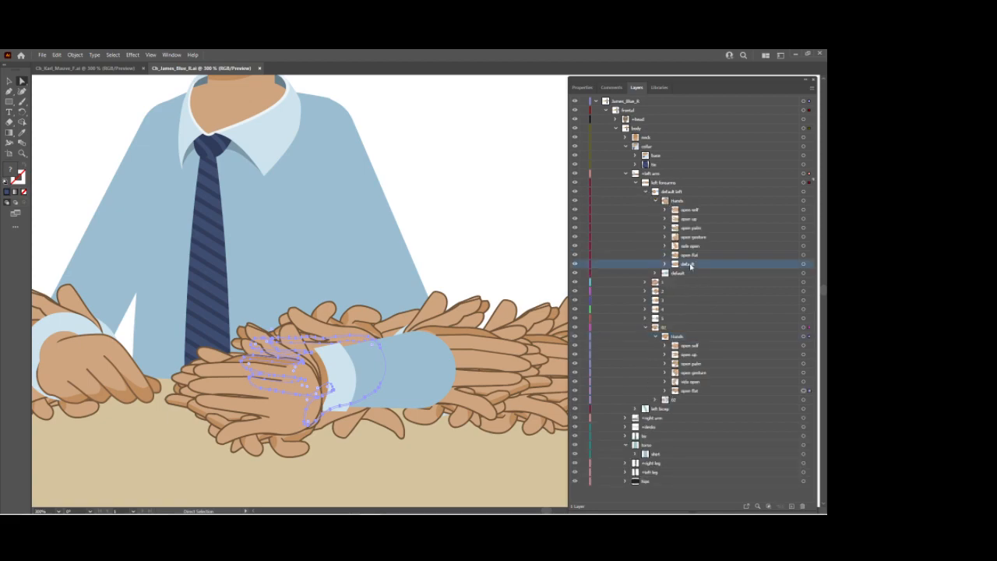
pyautogui.moveTo(690, 266); pyautogui.dragTo(715, 398)
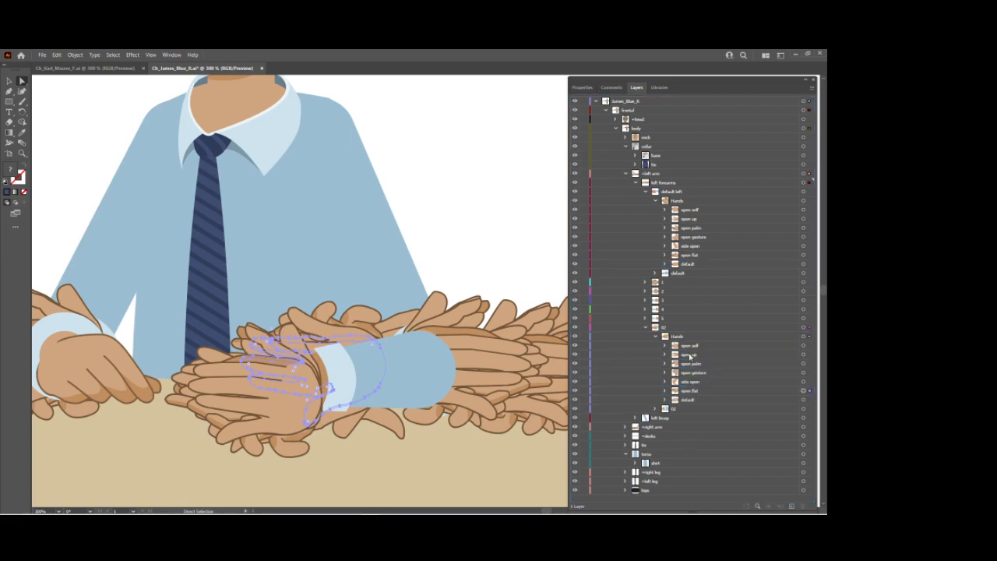
# Isolate the 02 layer under left forearms and hide all its hands except default
pyautogui.click(682, 329)
pyautogui.click(813, 89)
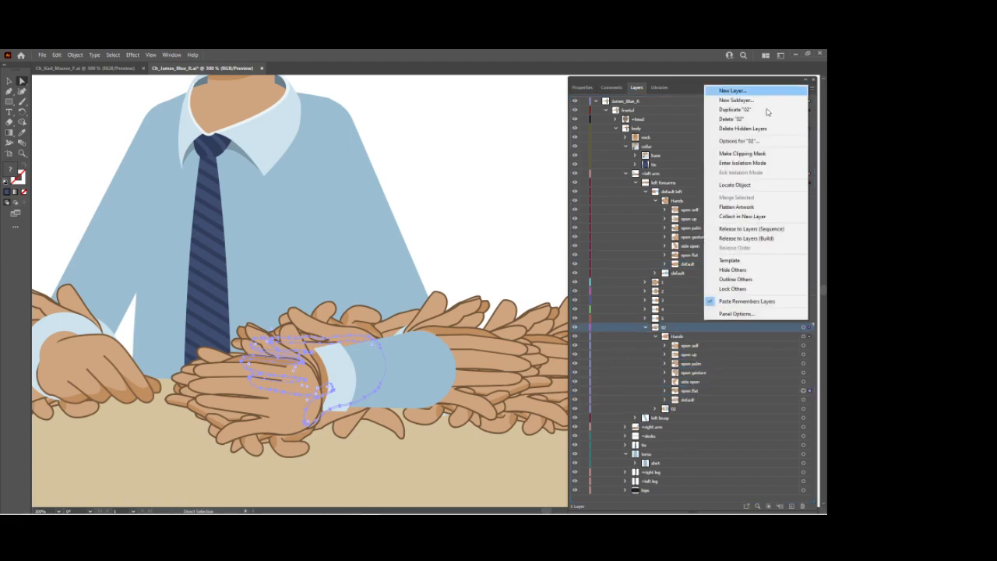
pyautogui.click(742, 163)
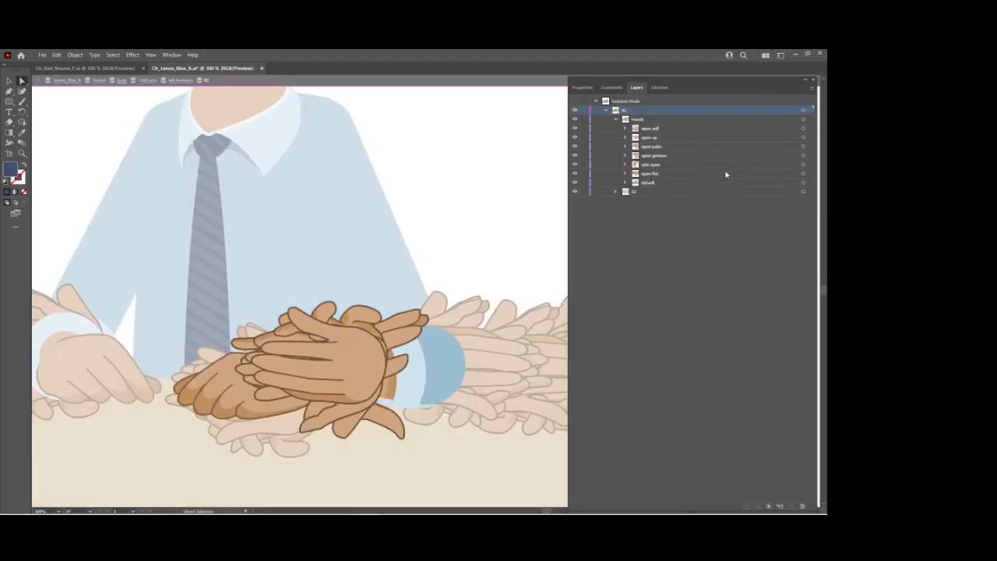
pyautogui.moveTo(577, 134); pyautogui.dragTo(577, 172)
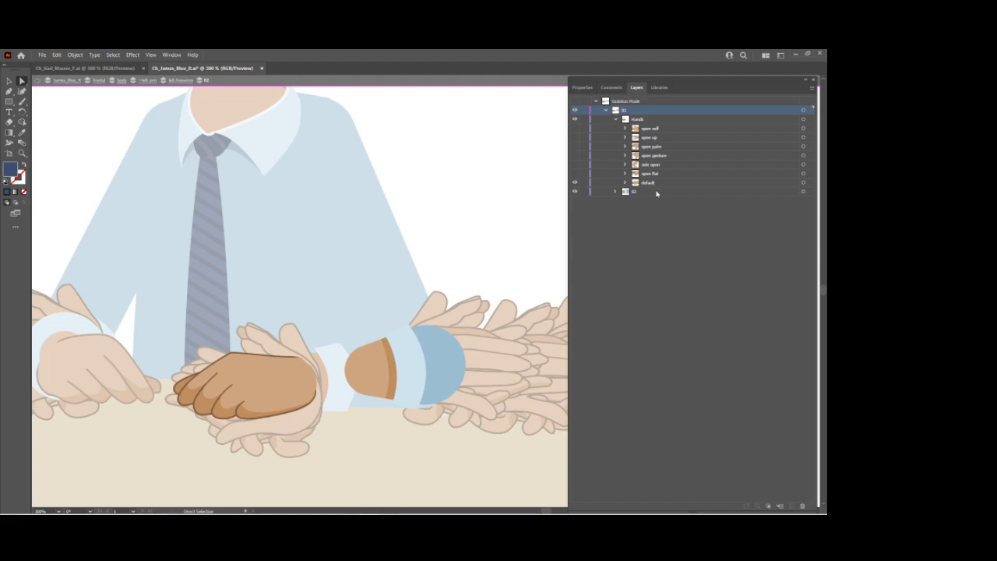
# Move the default hand onto the wrist of forearm 02 and show the other hand layers again
pyautogui.click(805, 183)
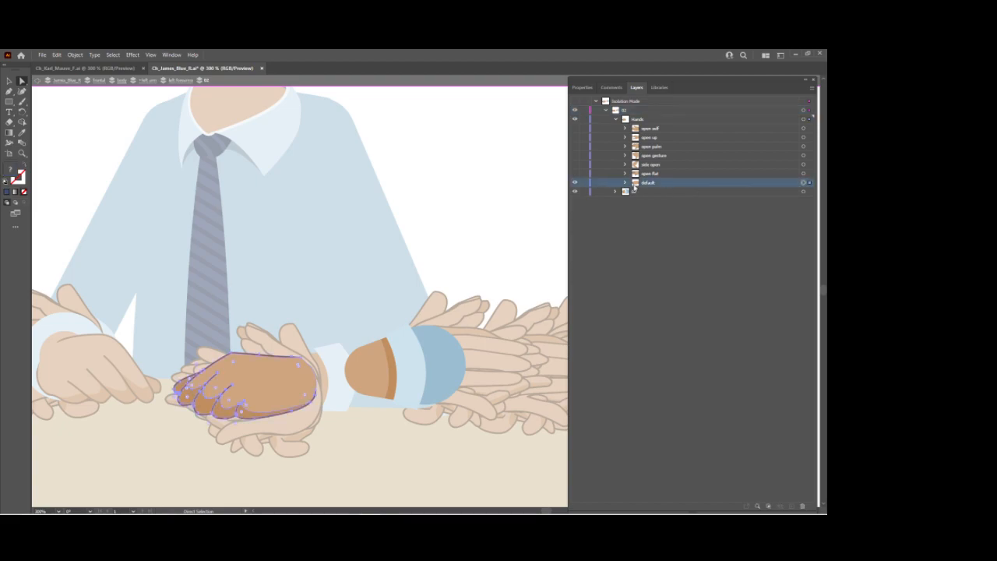
pyautogui.click(9, 80)
pyautogui.moveTo(229, 402); pyautogui.dragTo(294, 395)
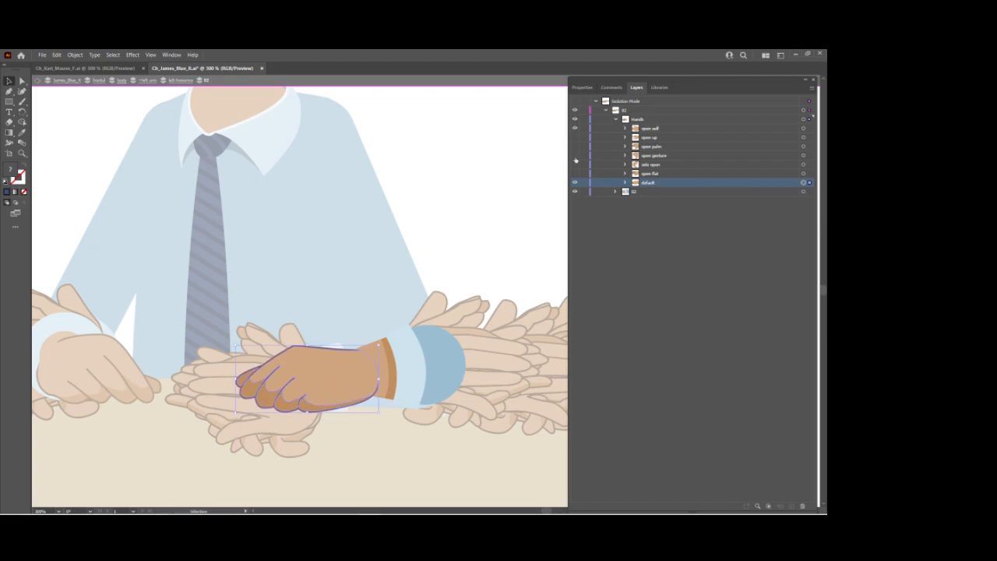
pyautogui.moveTo(575, 140); pyautogui.dragTo(584, 192)
# Switch to Character Animator and add forearm 02's default hand layer to the default trigger of left Hands in the puppet rig
pyautogui.press('a')
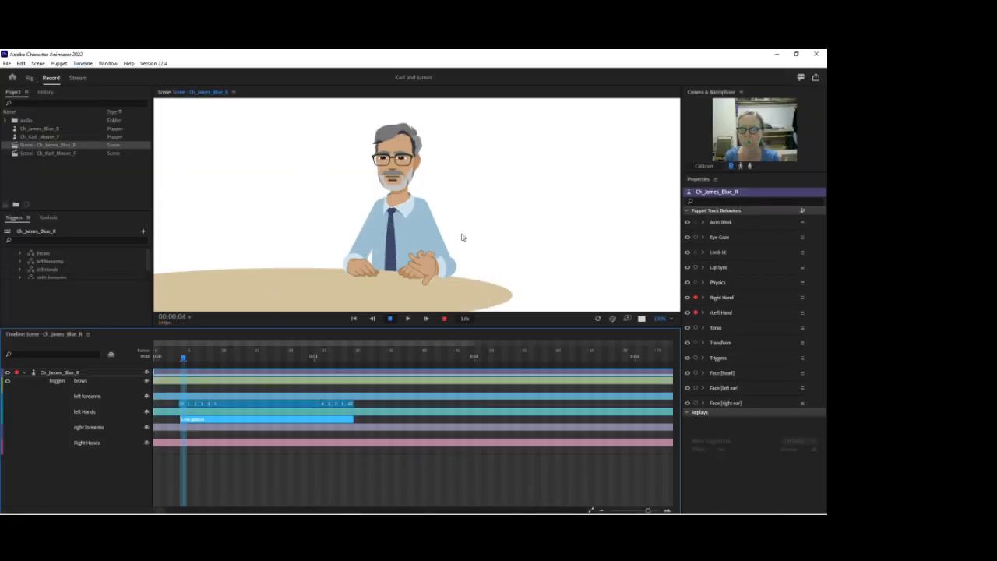
pyautogui.click(30, 78)
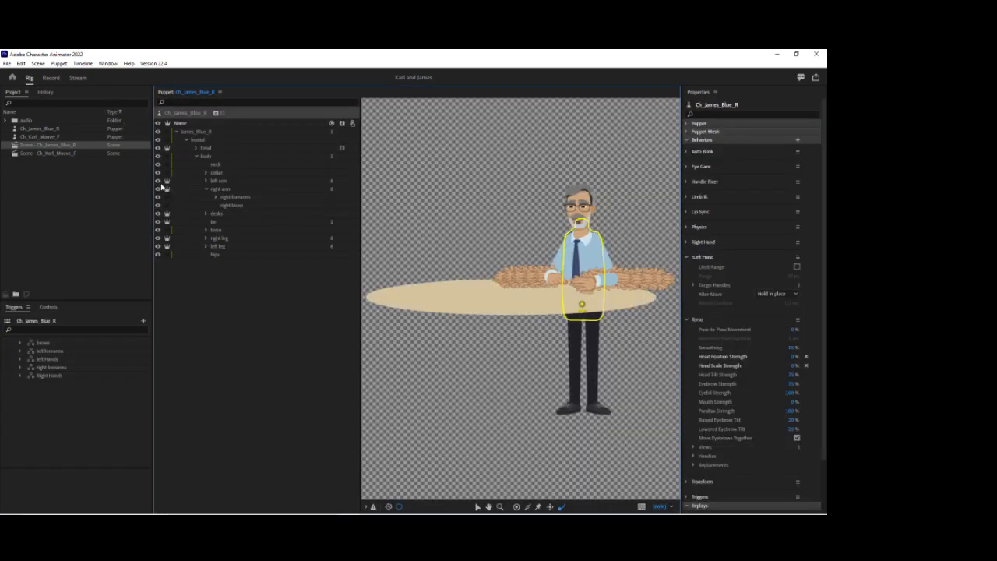
pyautogui.click(206, 181)
pyautogui.click(216, 189)
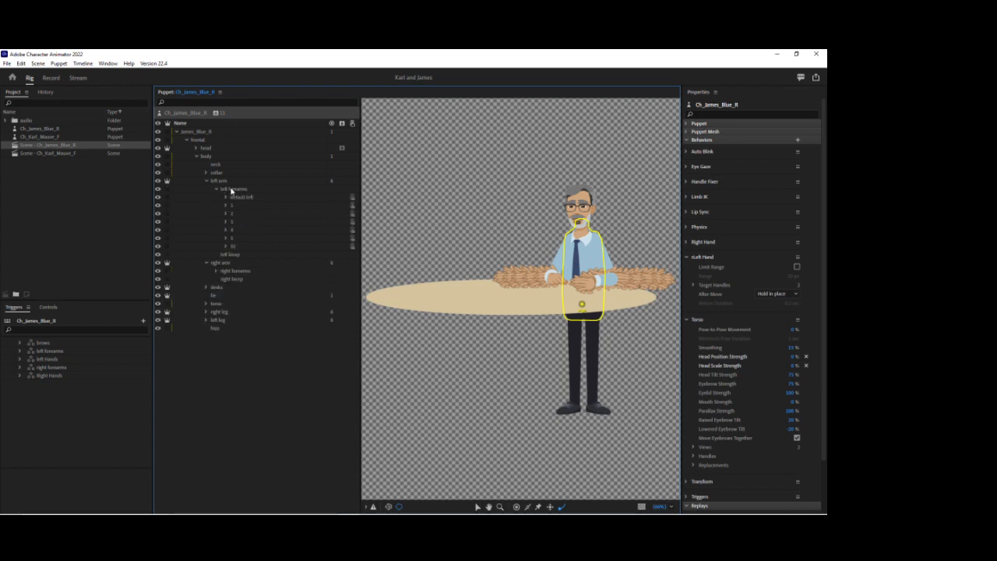
pyautogui.click(227, 247)
pyautogui.click(257, 312)
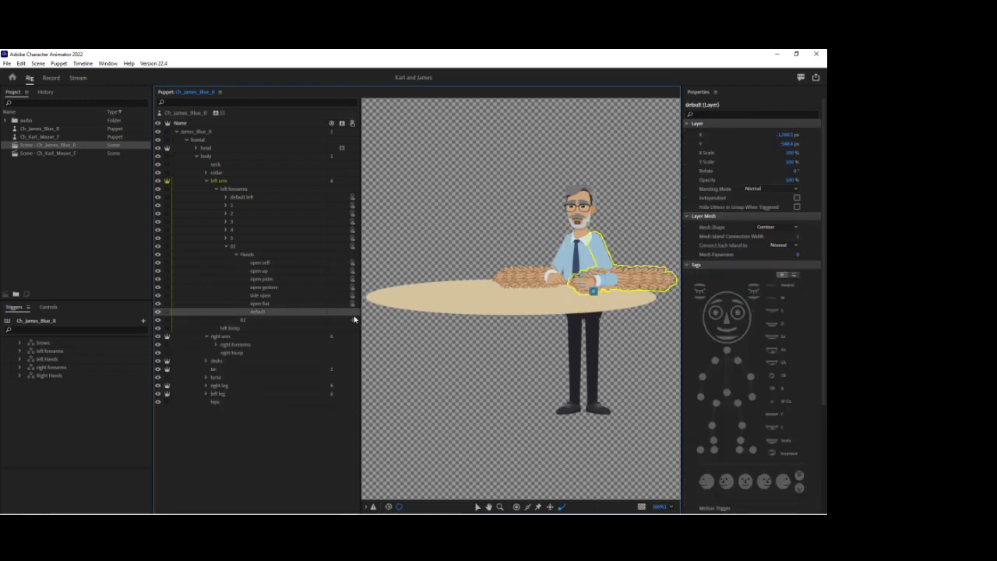
pyautogui.click(20, 360)
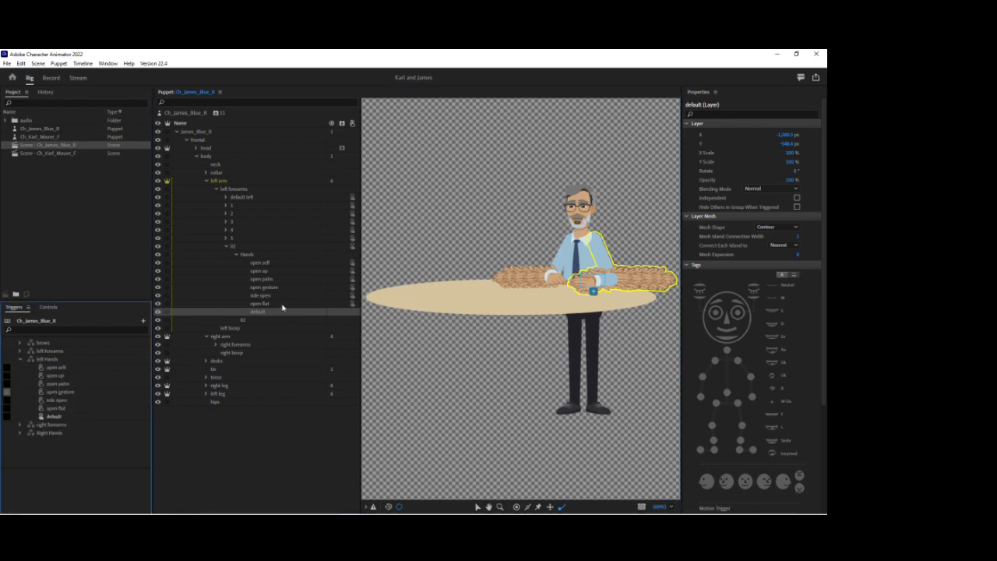
pyautogui.click(78, 416)
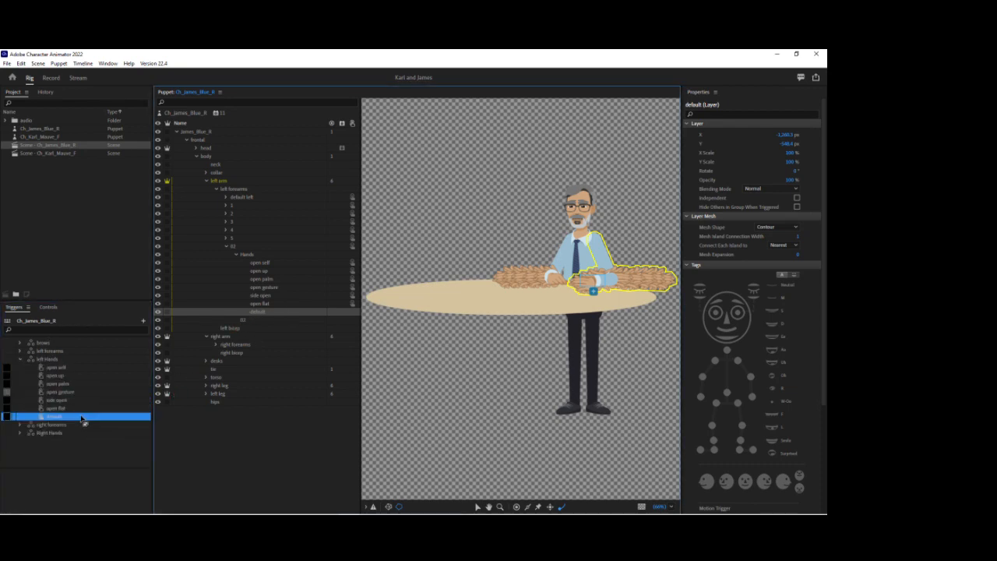
# Return to the recording scene, start the left Hands open gesture trigger at frame 5 and check the hand at frames 2 to 4
pyautogui.click(56, 78)
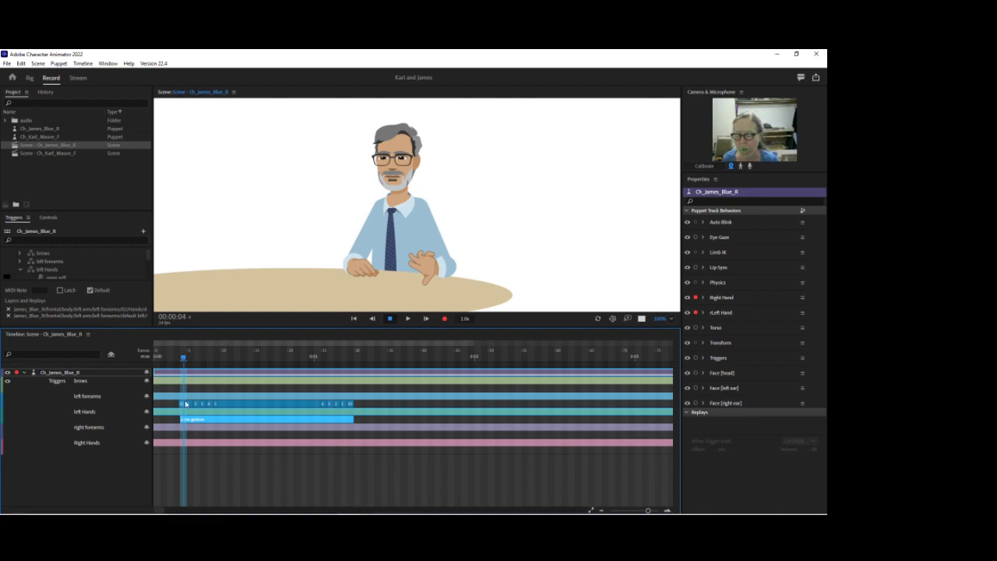
pyautogui.moveTo(181, 420); pyautogui.dragTo(189, 420)
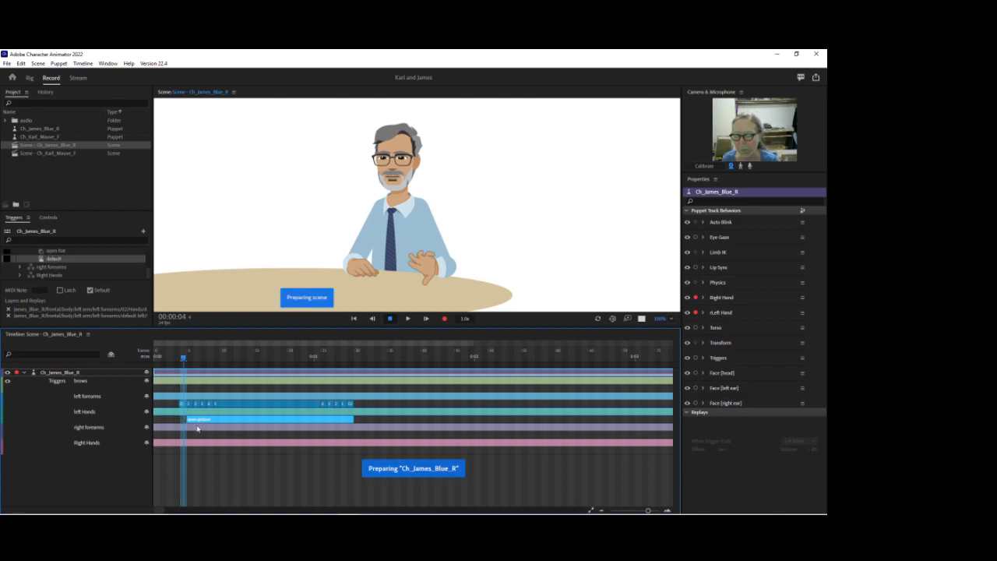
pyautogui.click(173, 356)
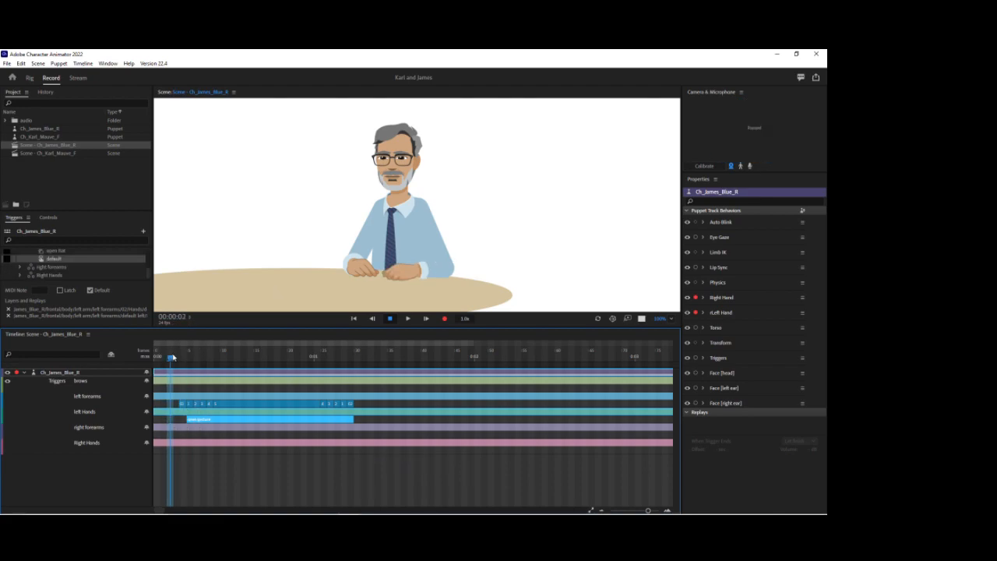
pyautogui.moveTo(177, 356); pyautogui.dragTo(183, 356)
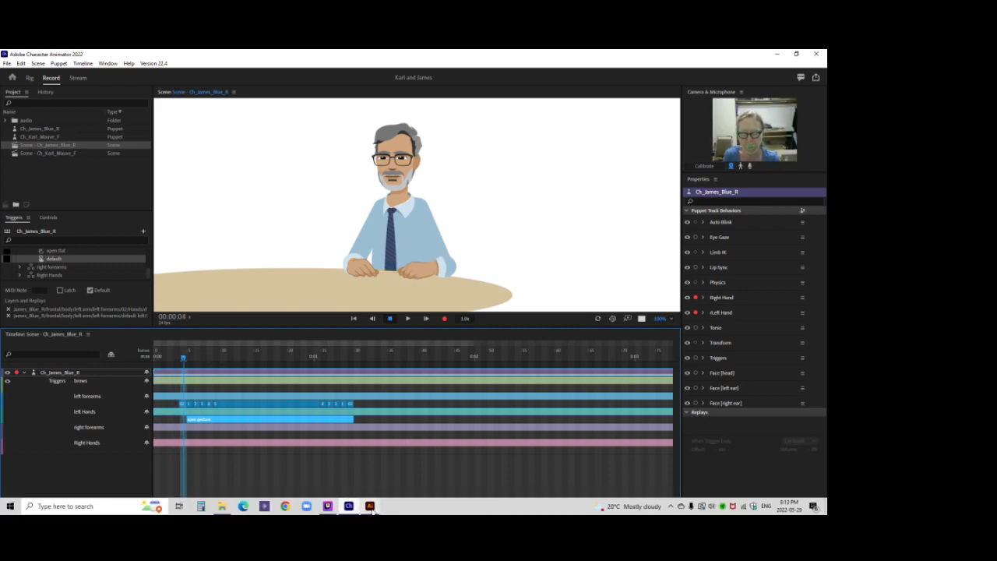
# Switch to Illustrator, isolate the left forearms layer and hide every forearm except 02
pyautogui.click(369, 505)
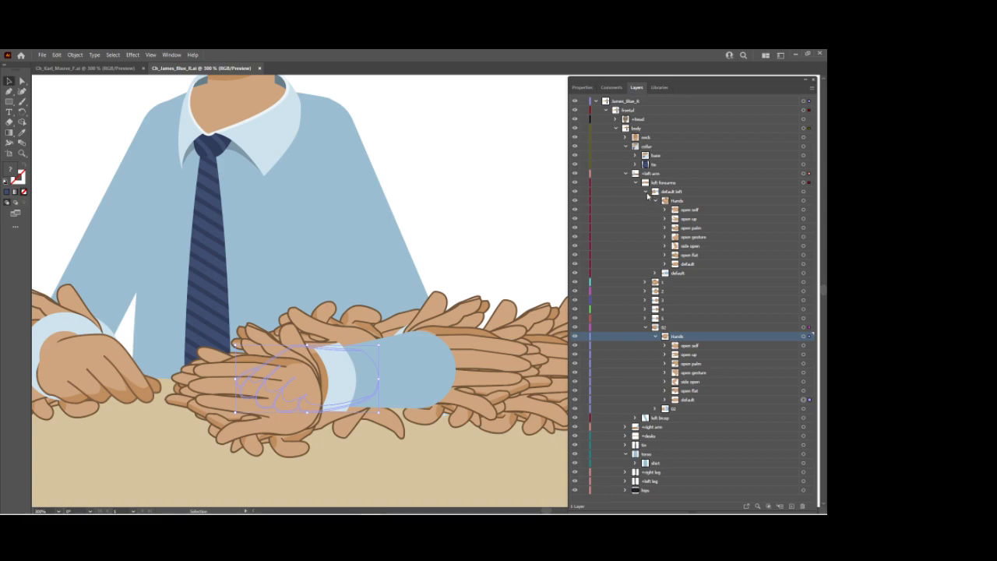
pyautogui.click(647, 191)
pyautogui.click(753, 182)
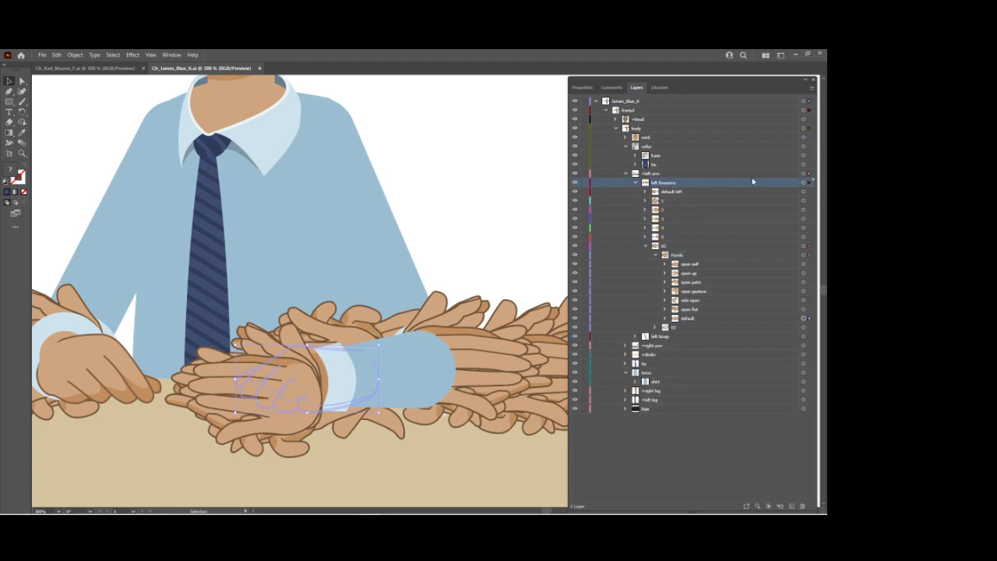
pyautogui.click(812, 88)
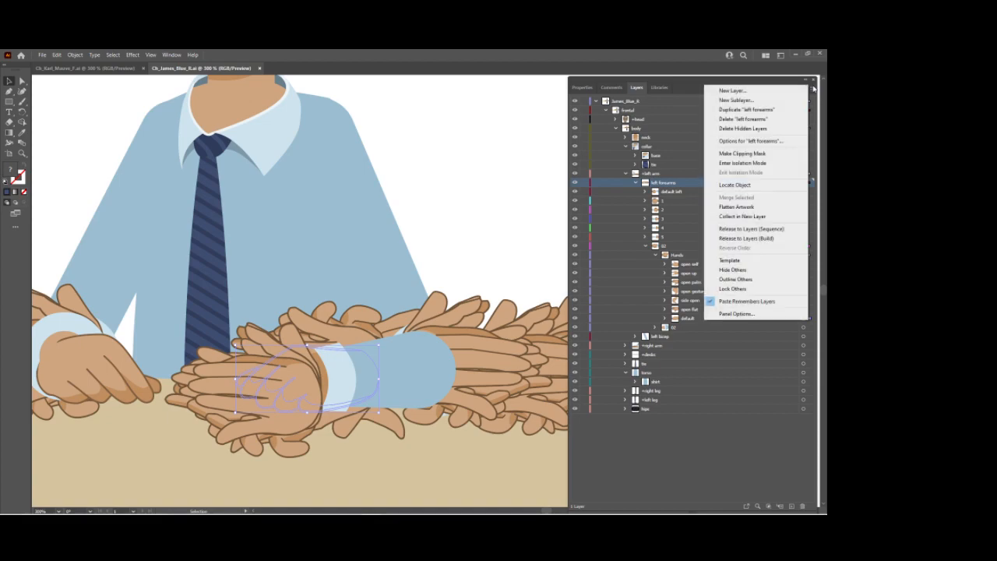
pyautogui.click(748, 163)
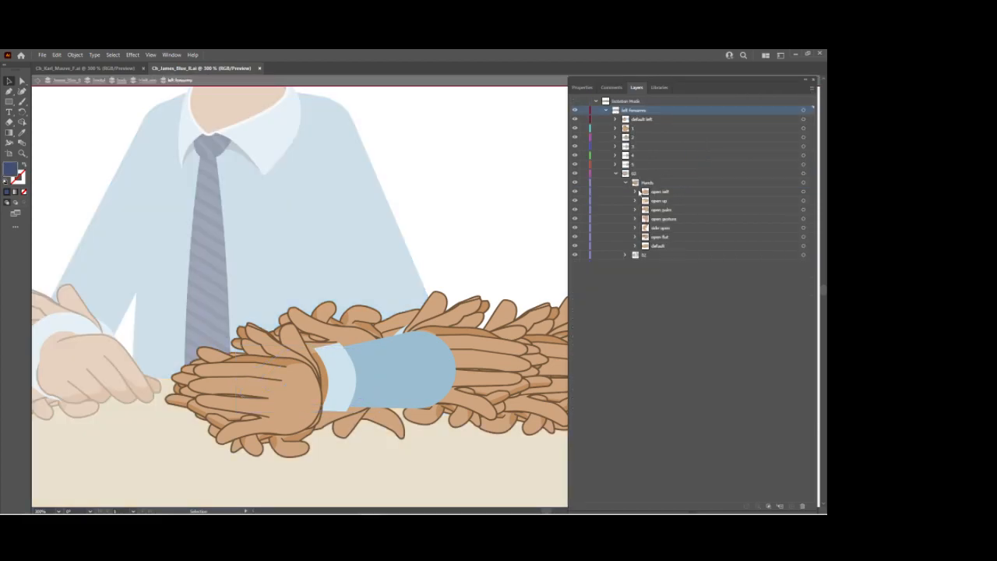
pyautogui.click(616, 174)
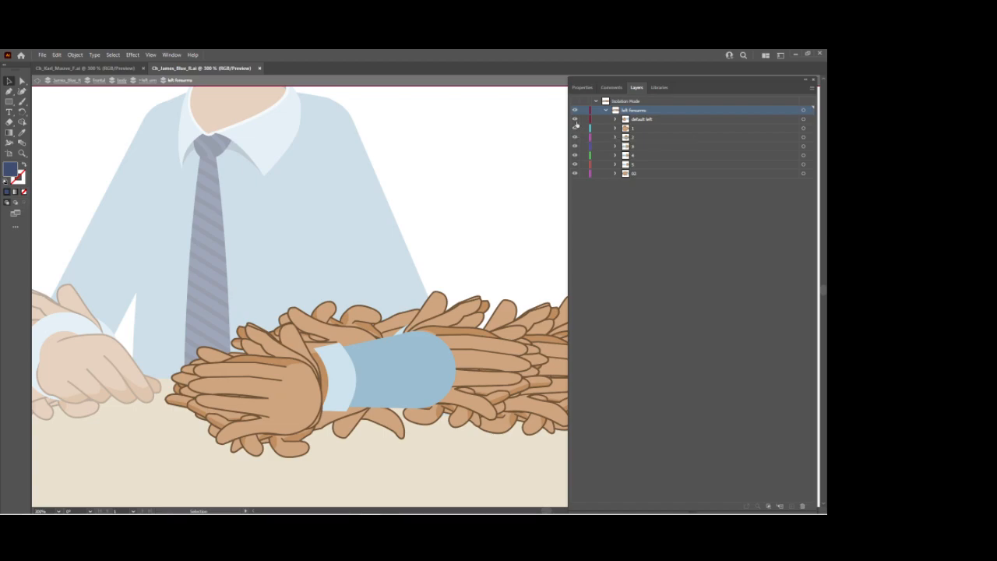
pyautogui.moveTo(577, 122); pyautogui.dragTo(577, 166)
# Nudge forearm 02 and its hands slightly left and down to align it with the upper arm's elbow
pyautogui.click(803, 175)
pyautogui.press('Left')
pyautogui.press('Left')
pyautogui.press('Left')
pyautogui.press('Left')
pyautogui.press('Down')
pyautogui.press('Down')
pyautogui.press('Down')
pyautogui.press('Down')
pyautogui.press('Right')
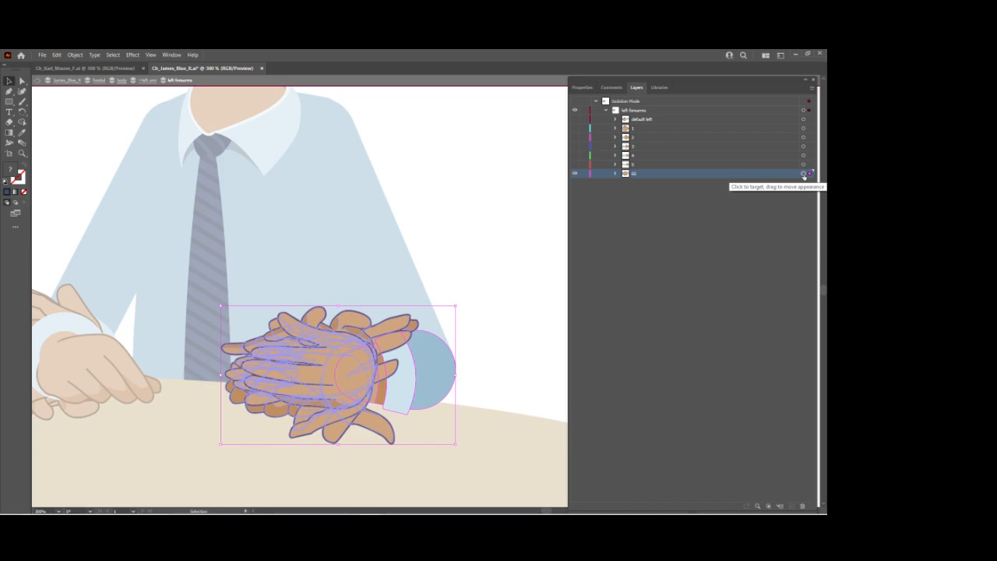
# Hide forearm 02, show forearm 5 and nudge it slightly left to align with the elbow, hiding it again when done
pyautogui.click(575, 173)
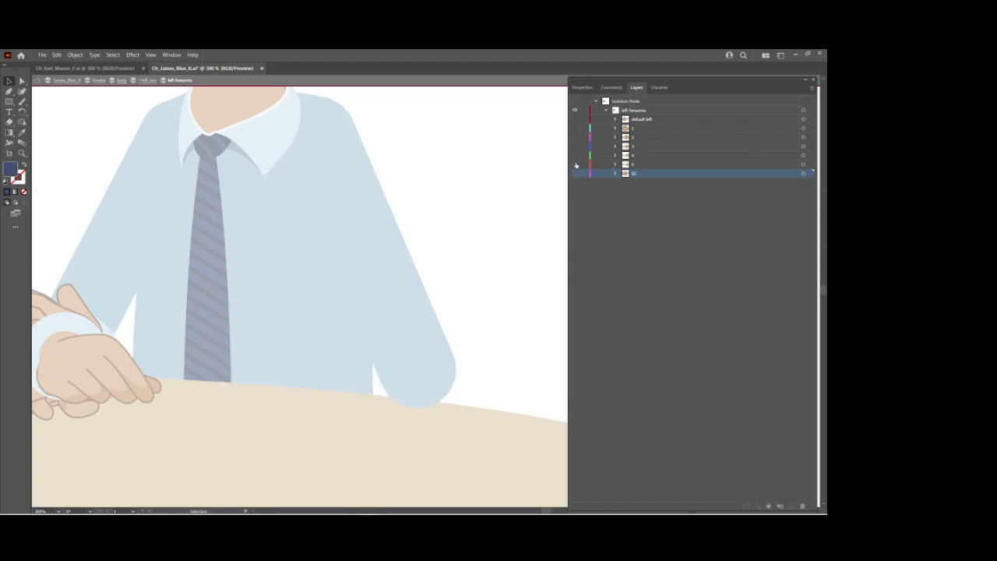
pyautogui.click(575, 165)
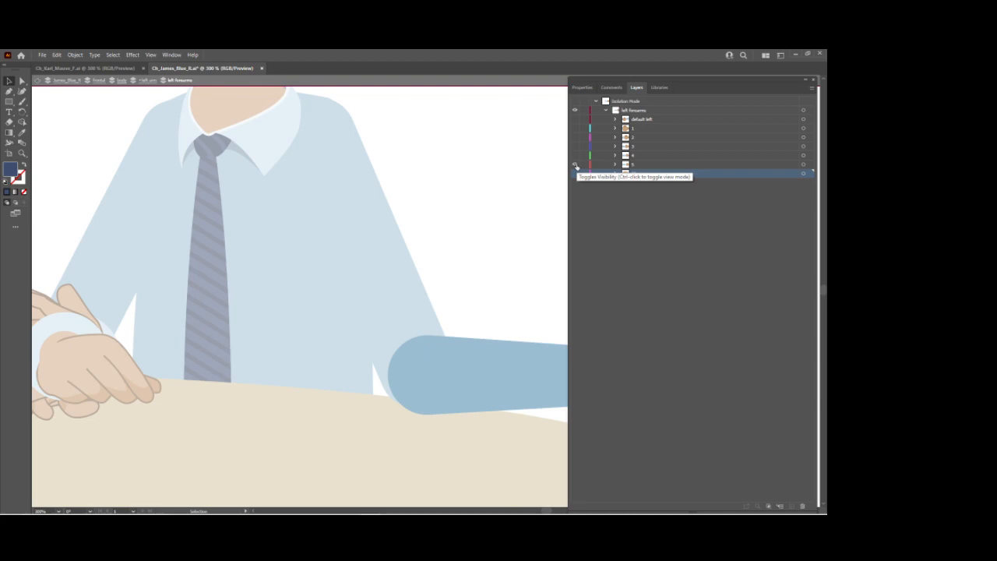
pyautogui.click(803, 165)
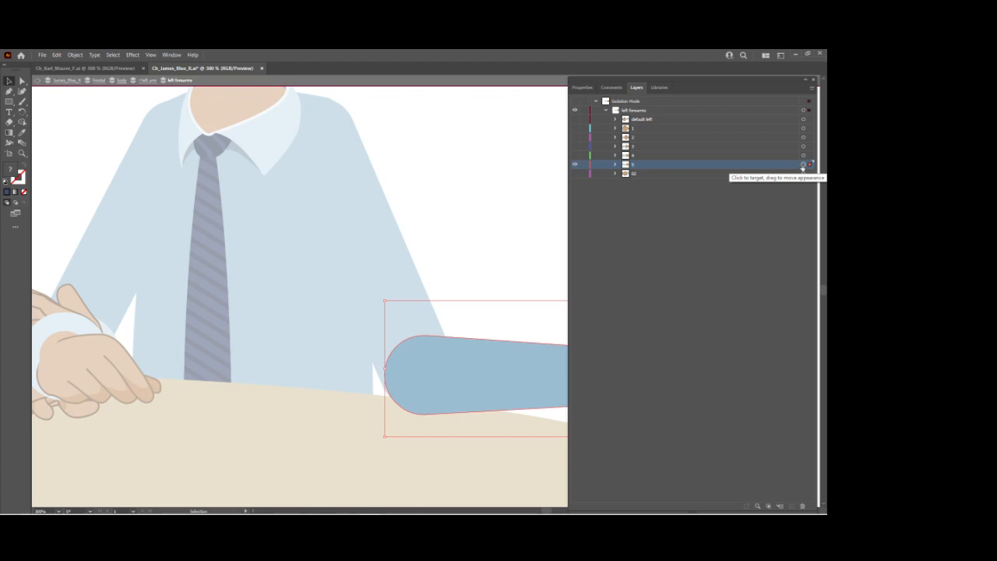
pyautogui.click(575, 164)
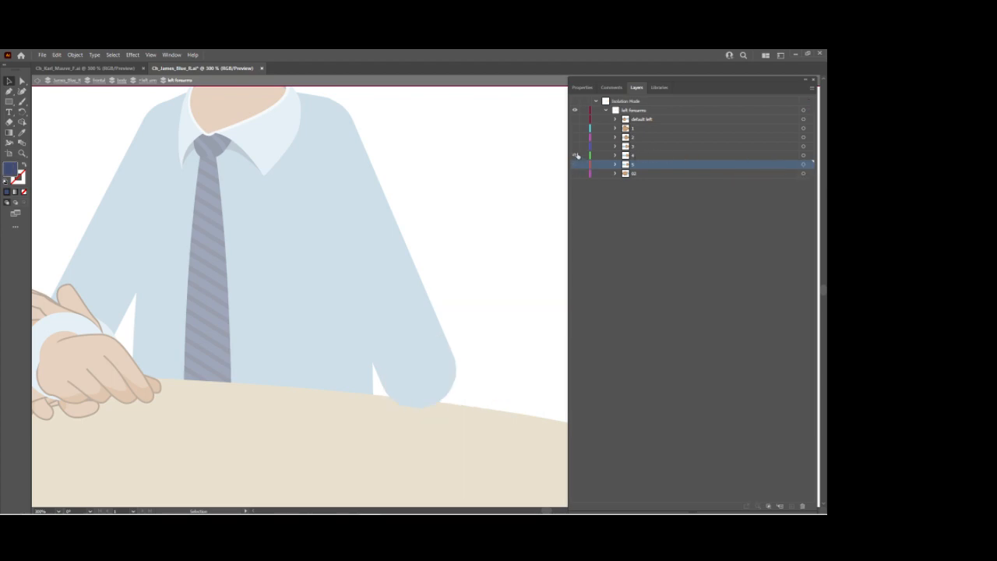
# Show left forearm 4, nudge it slightly left and up to align with the elbow, and hide it again
pyautogui.click(575, 155)
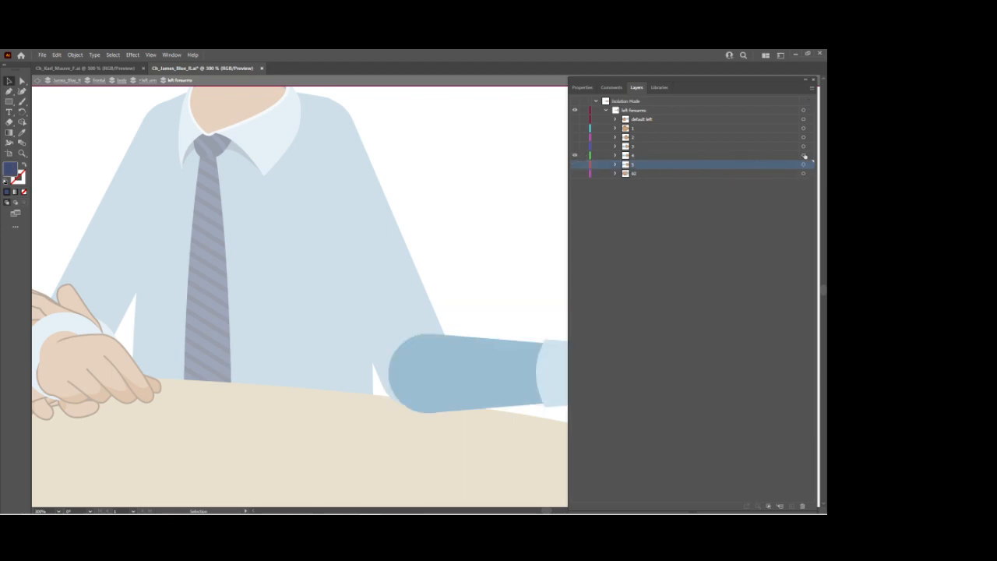
pyautogui.click(661, 156)
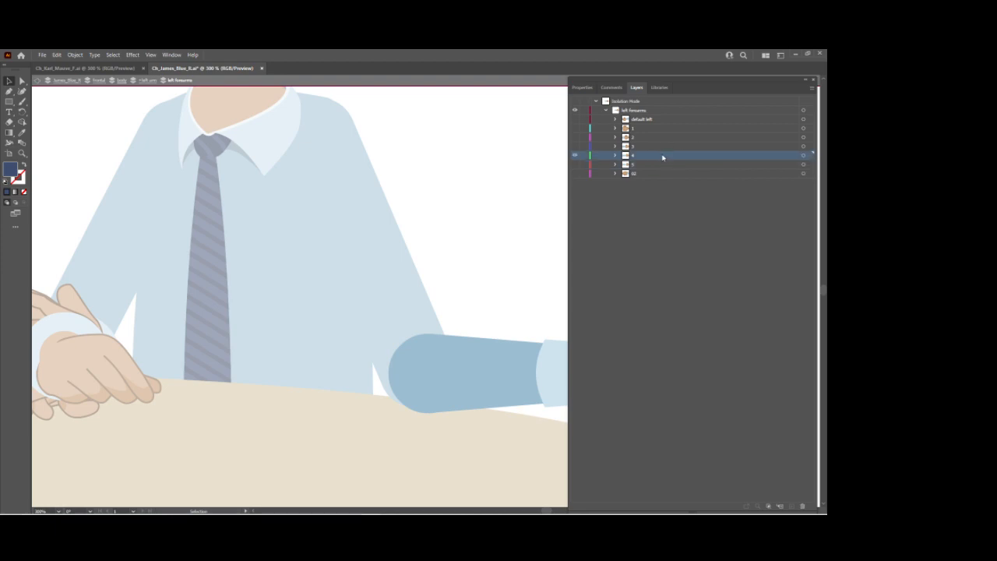
pyautogui.click(803, 155)
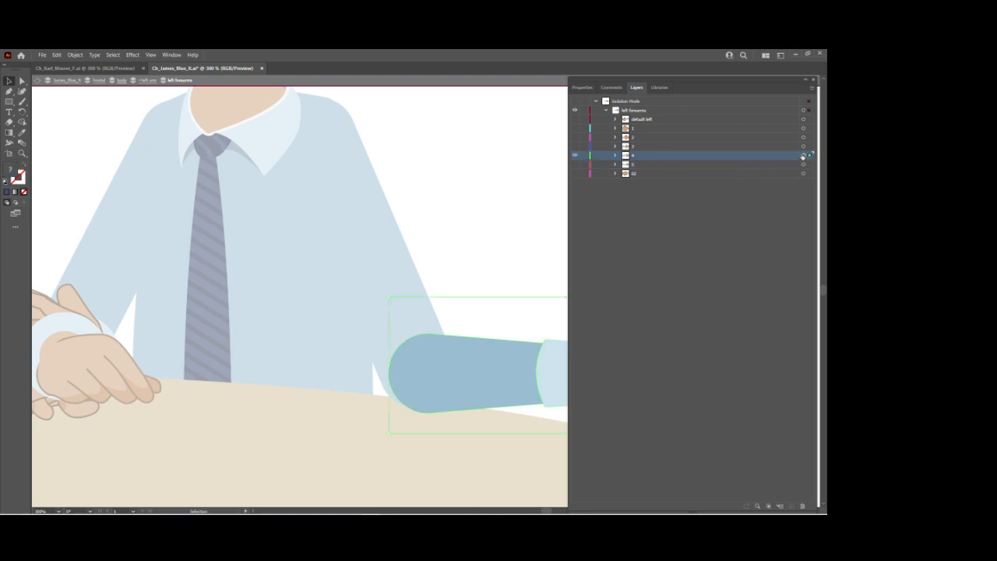
pyautogui.press('Left')
pyautogui.press('Left')
pyautogui.press('Left')
pyautogui.press('Up')
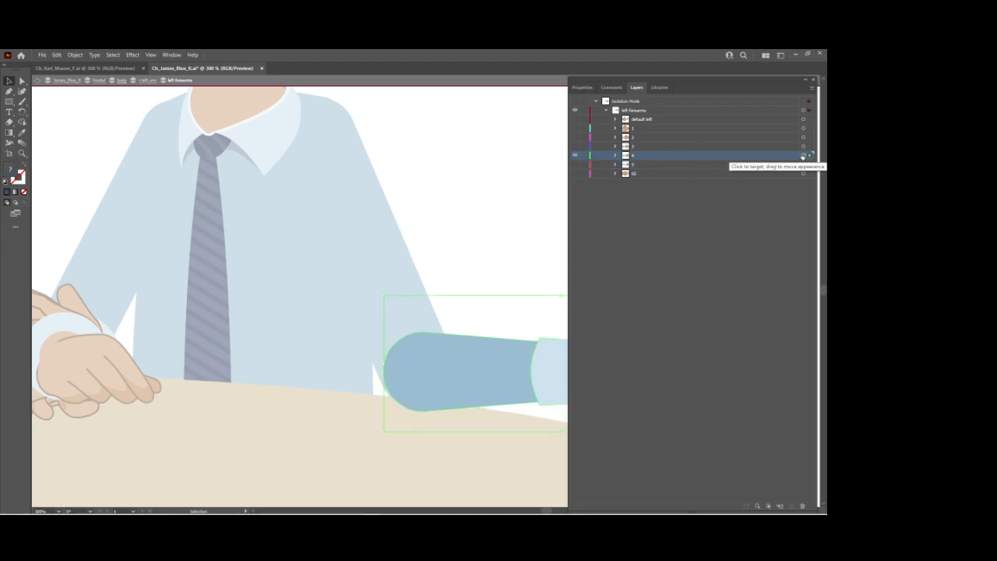
pyautogui.click(576, 156)
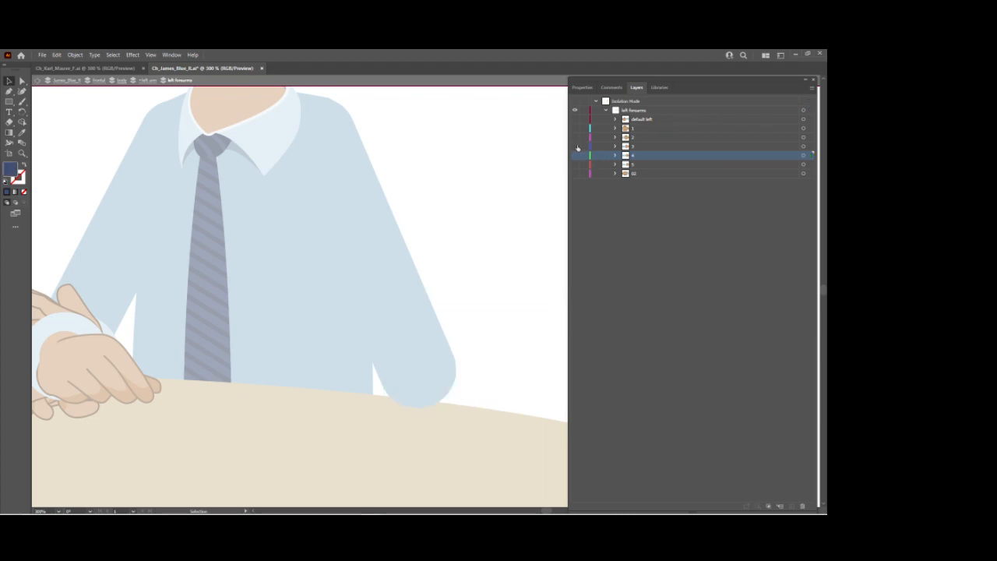
# Show left forearm 3, nudge it slightly left to match the elbow, and hide it again
pyautogui.click(575, 147)
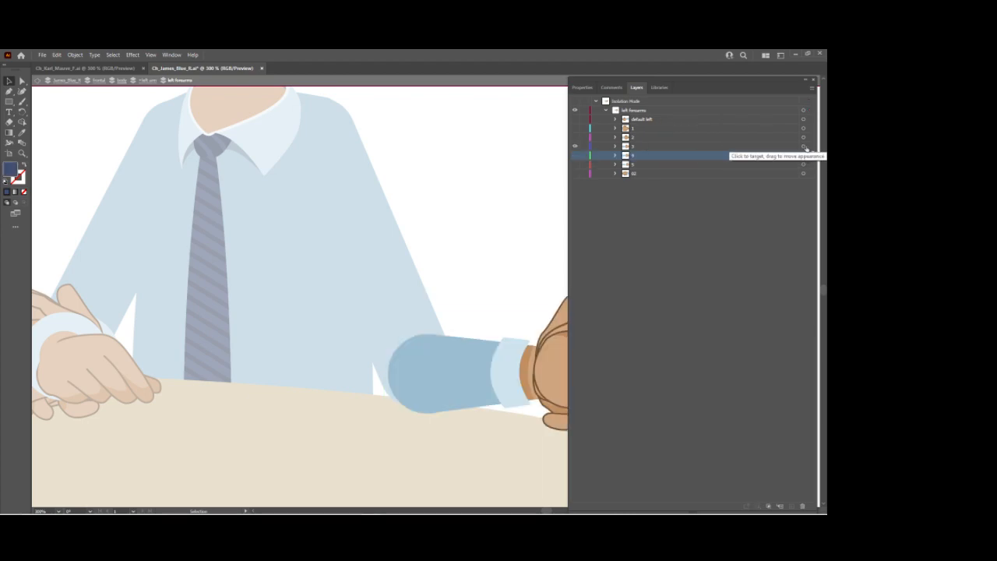
pyautogui.click(804, 147)
pyautogui.press('Left')
pyautogui.press('Left')
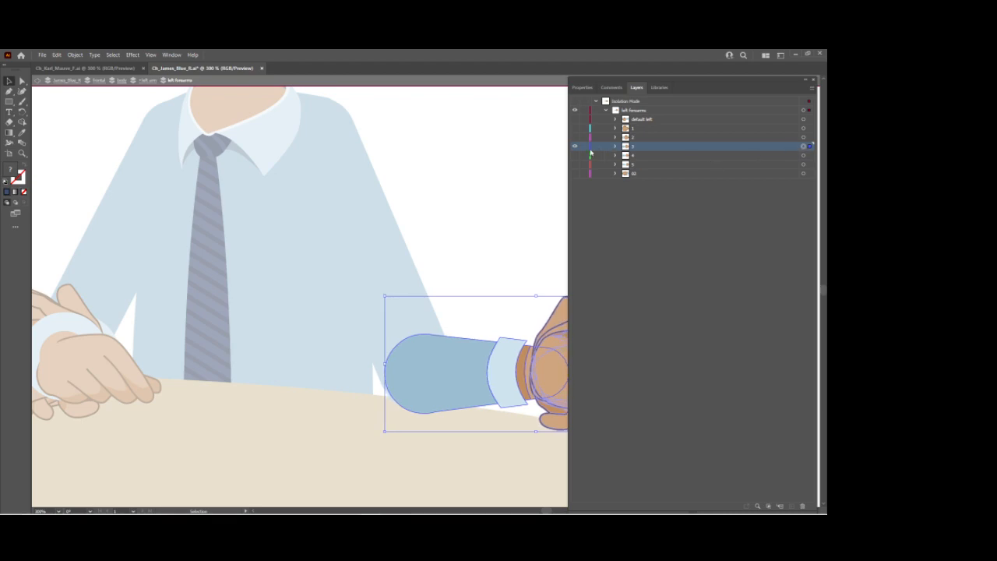
pyautogui.click(574, 147)
# Show left forearm 2 with its hands, nudge it slightly left onto the elbow, and hide it again
pyautogui.click(575, 137)
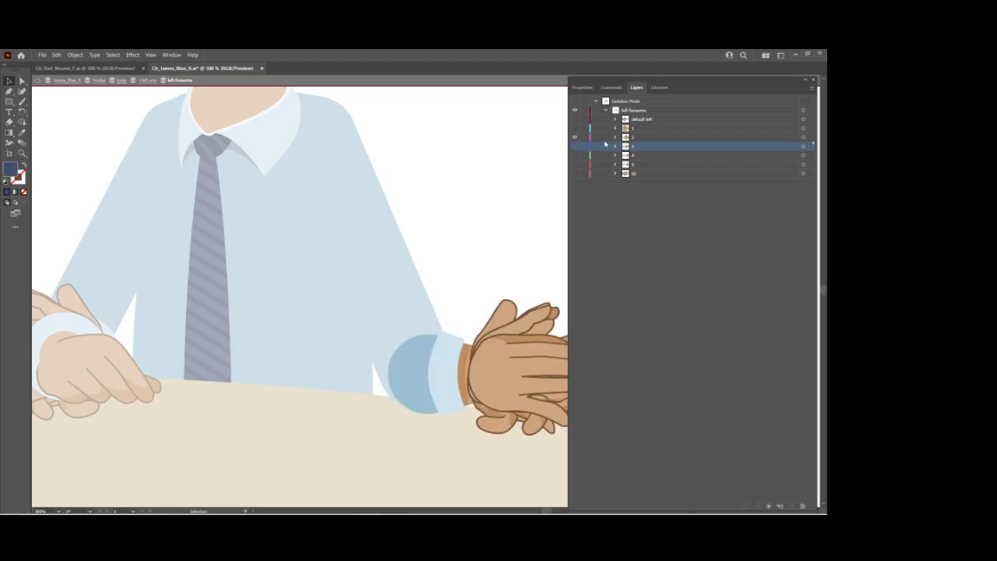
pyautogui.click(803, 137)
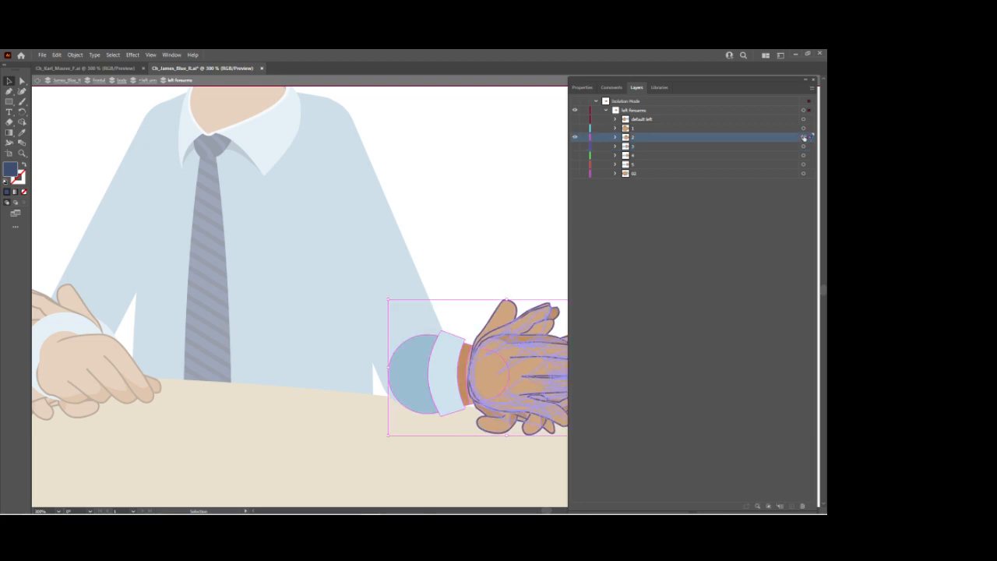
pyautogui.press('Left')
pyautogui.press('Left')
pyautogui.press('Left')
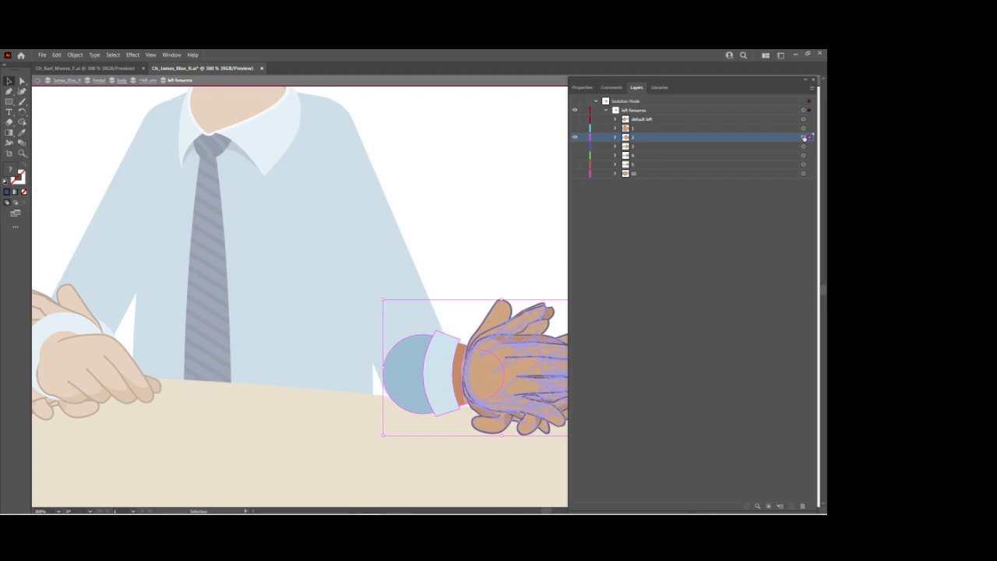
pyautogui.click(574, 137)
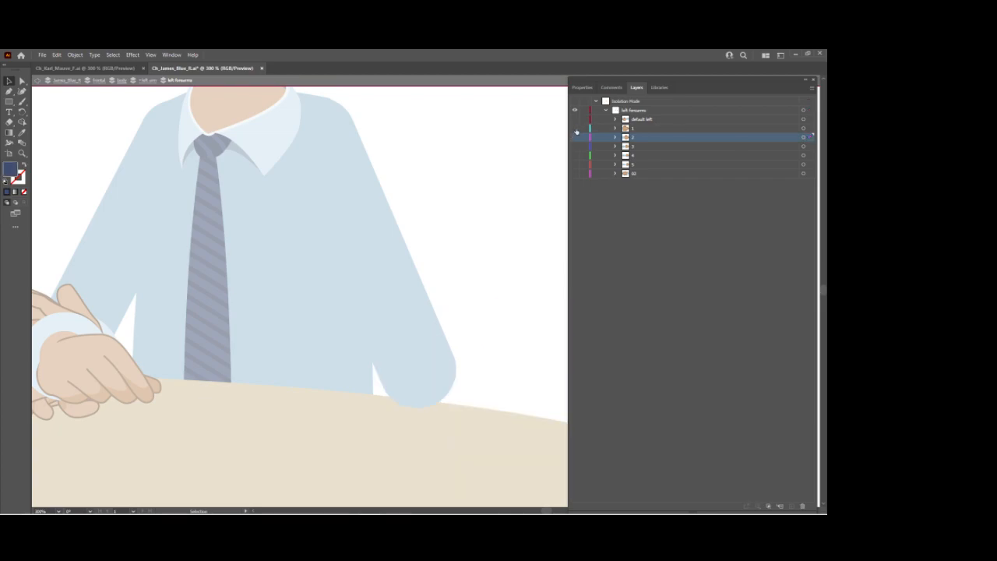
# Show left forearm 1 with its hands, nudge it slightly left and down to fit the elbow, and hide it again
pyautogui.click(575, 128)
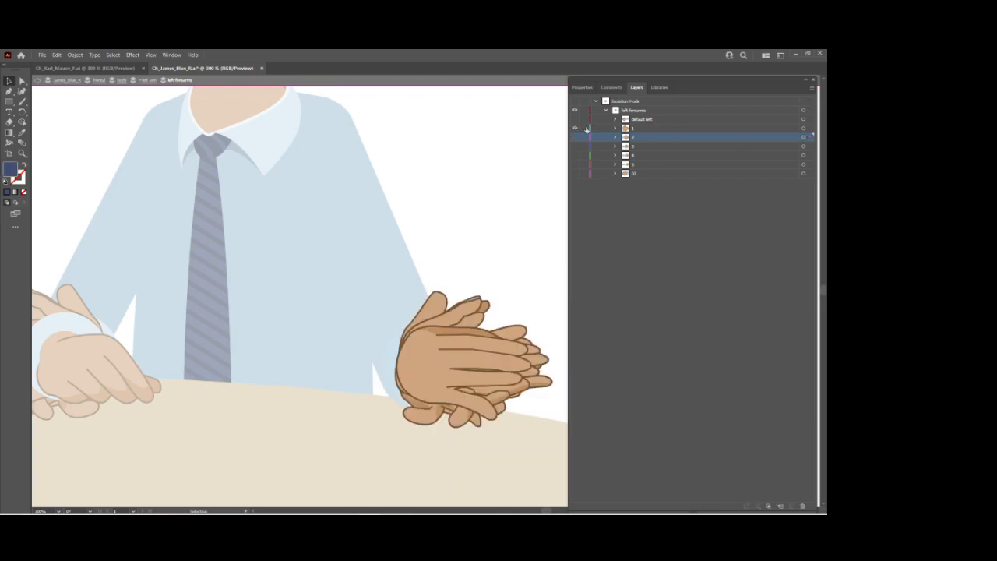
pyautogui.click(803, 129)
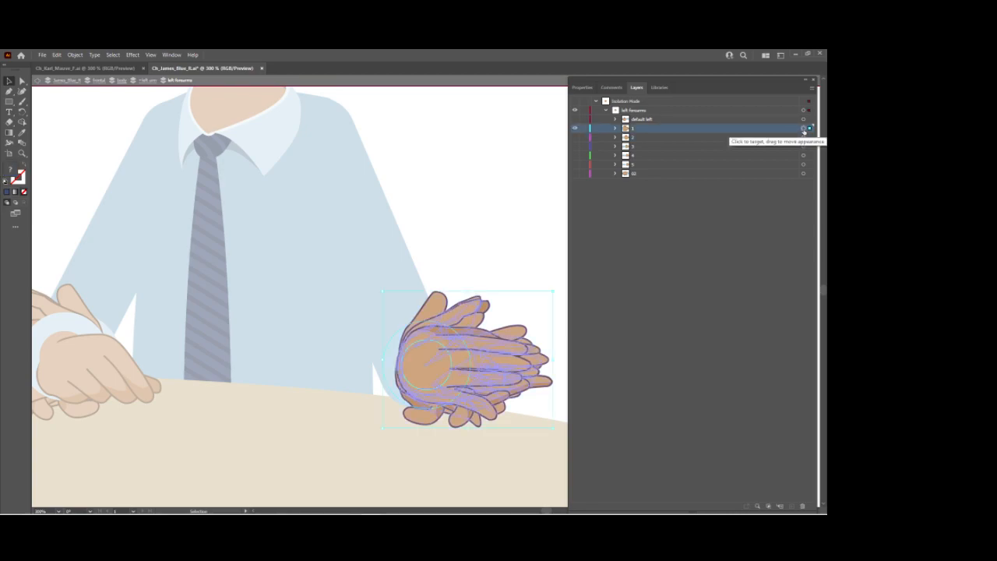
pyautogui.press('Left')
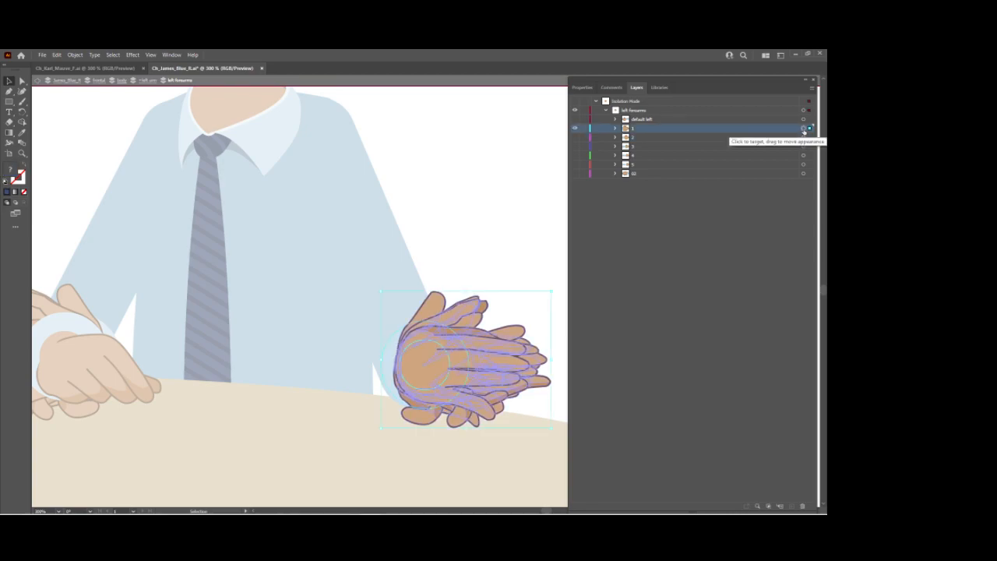
pyautogui.press('Down')
pyautogui.press('Down')
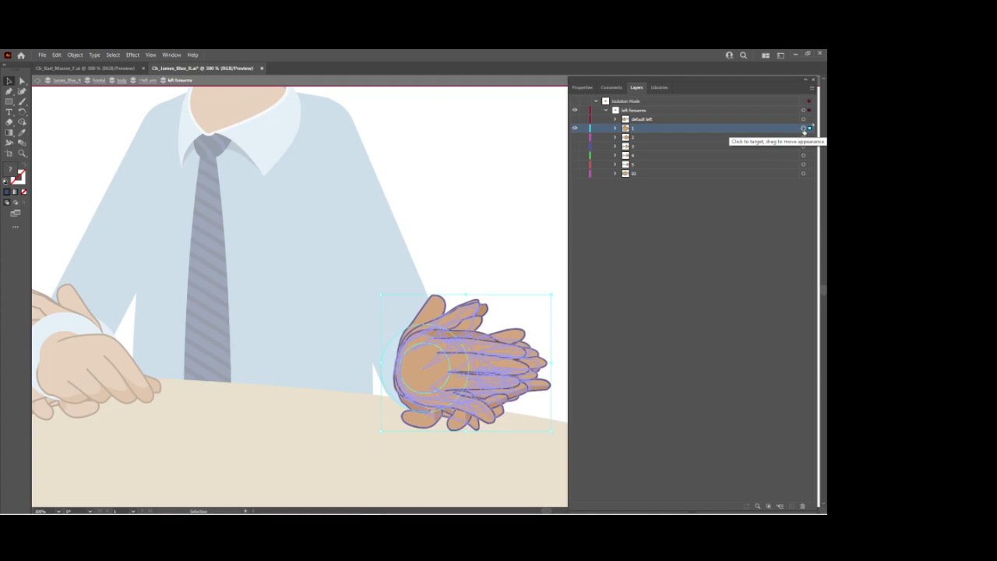
pyautogui.click(575, 128)
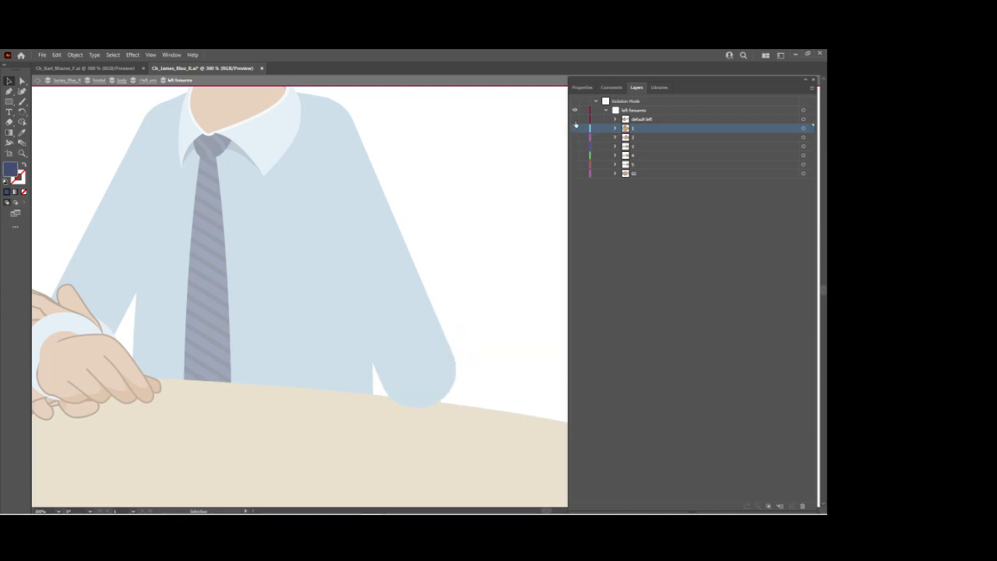
# Make the default left forearm and forearms 1 to 5 and 02 visible, leave isolation mode and save the artwork
pyautogui.click(575, 120)
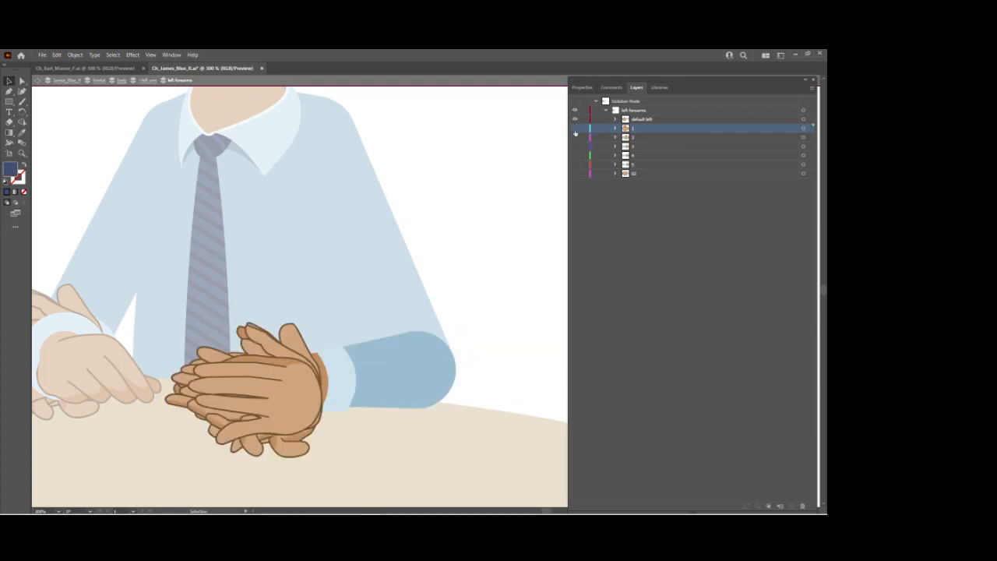
pyautogui.moveTo(575, 128); pyautogui.dragTo(574, 174)
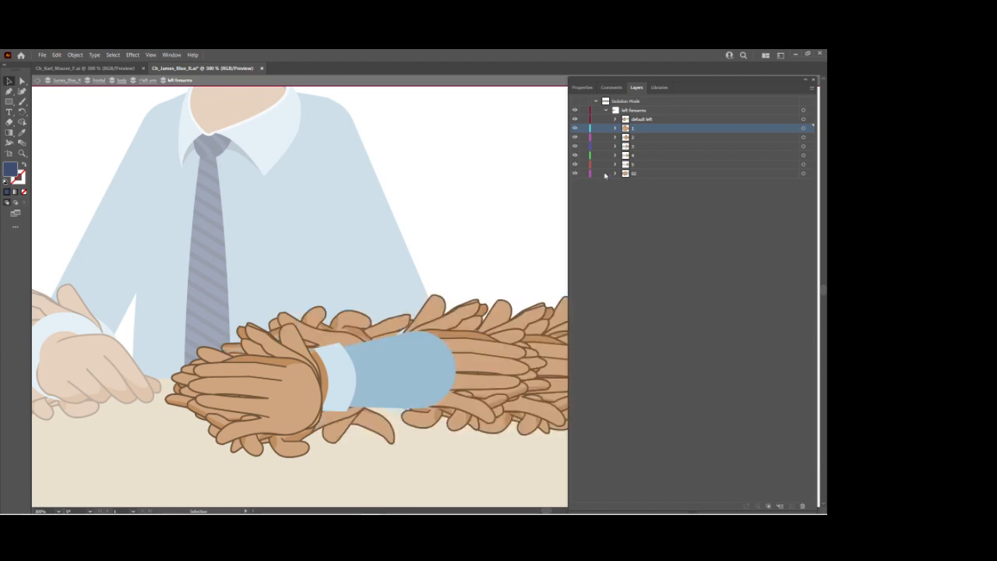
pyautogui.press('Escape')
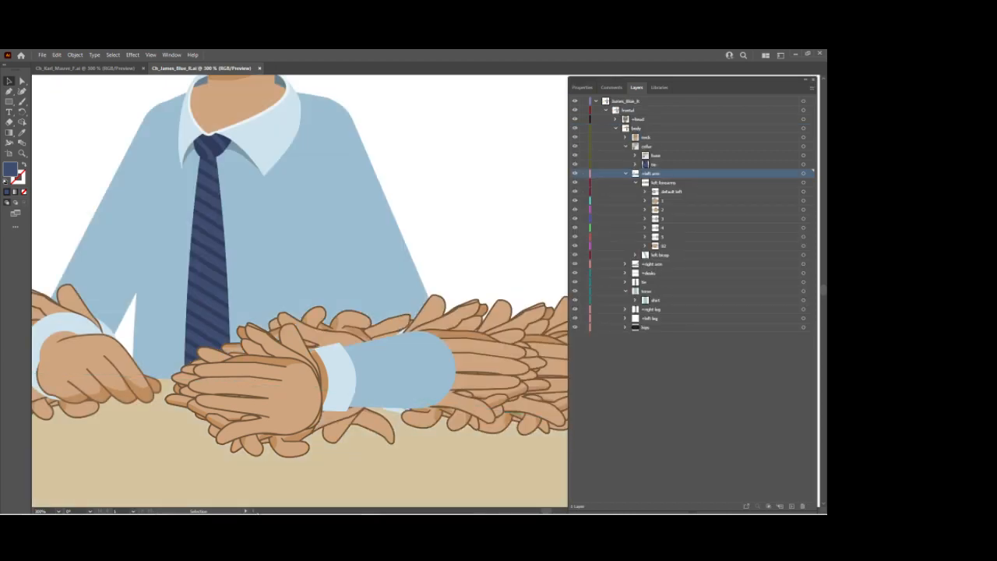
# Switch to Character Animator, check the left hand at frames 4 and 5, and start the left Hands open gesture trigger at frame 6
pyautogui.moveTo(369, 508)
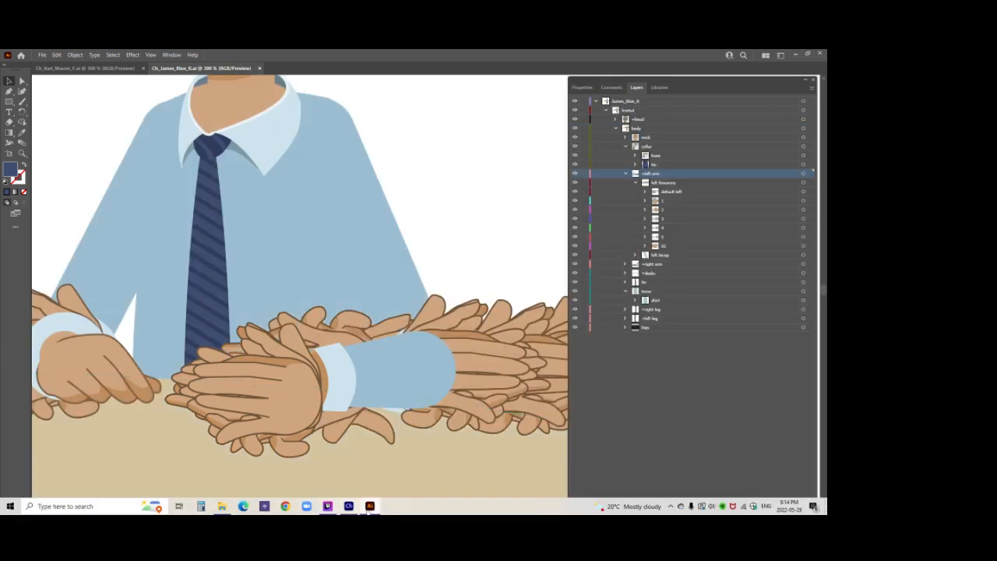
pyautogui.click(349, 508)
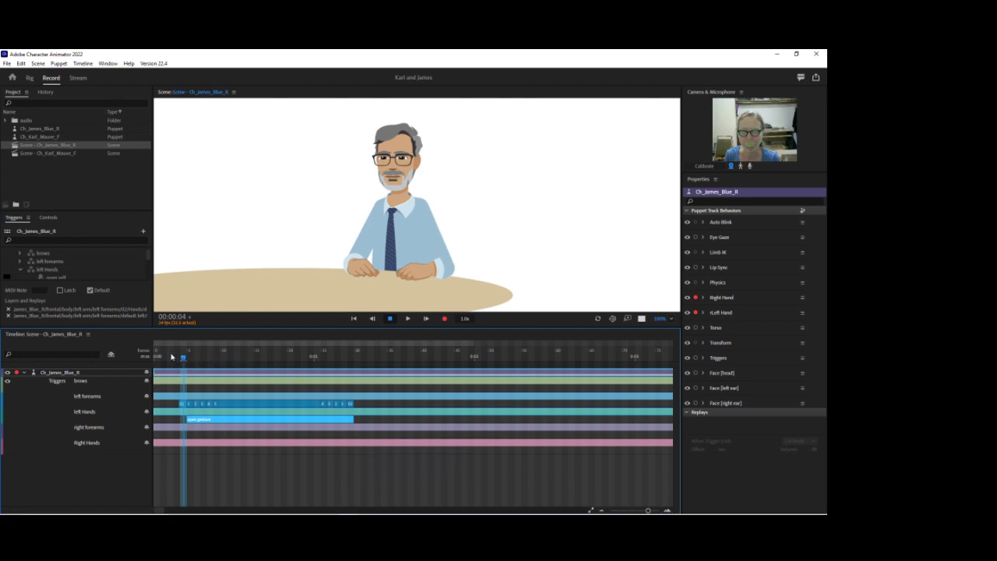
pyautogui.moveTo(183, 357)
pyautogui.mouseDown()
pyautogui.moveTo(218, 357)
pyautogui.moveTo(184, 358)
pyautogui.mouseUp()
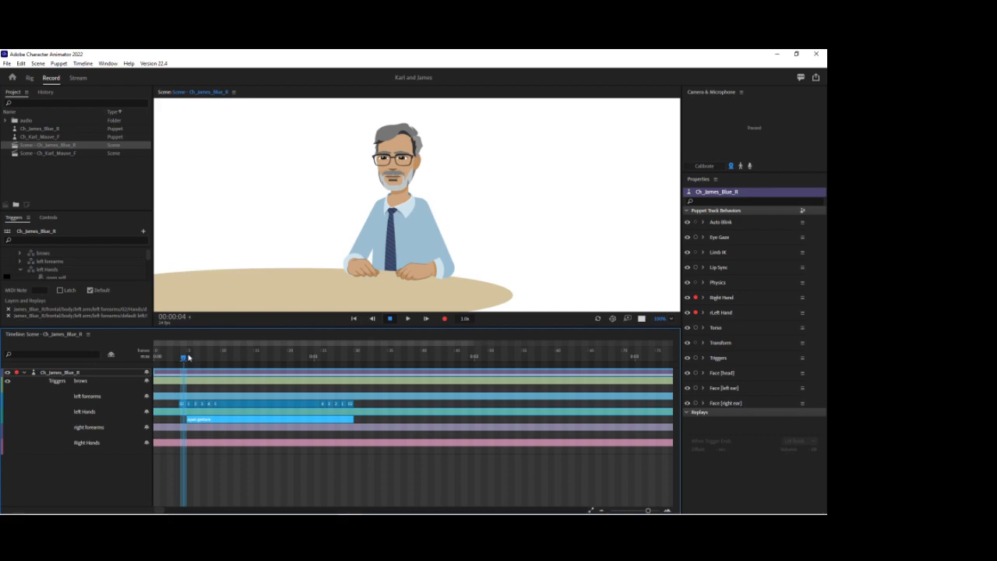
pyautogui.click(189, 357)
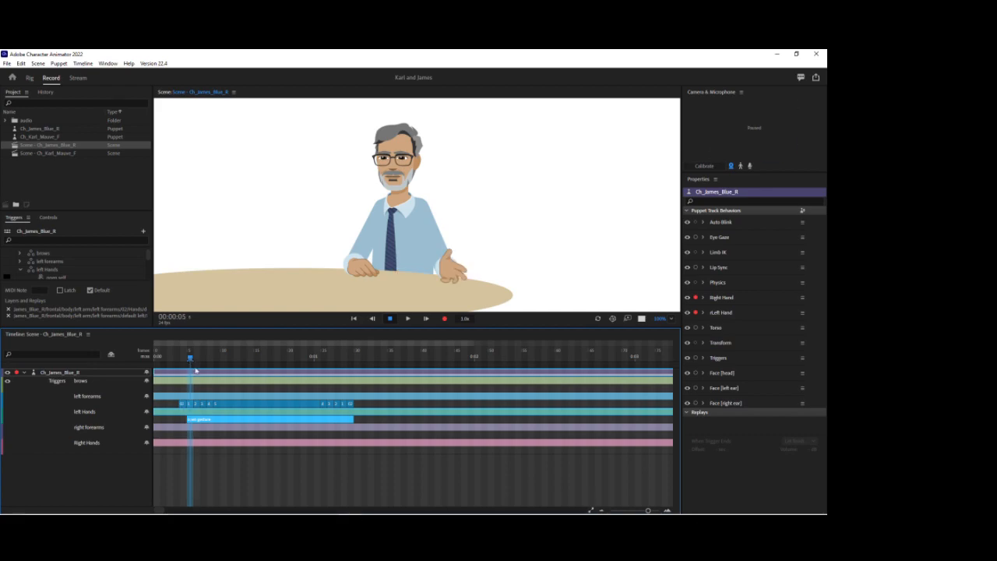
pyautogui.click(194, 419)
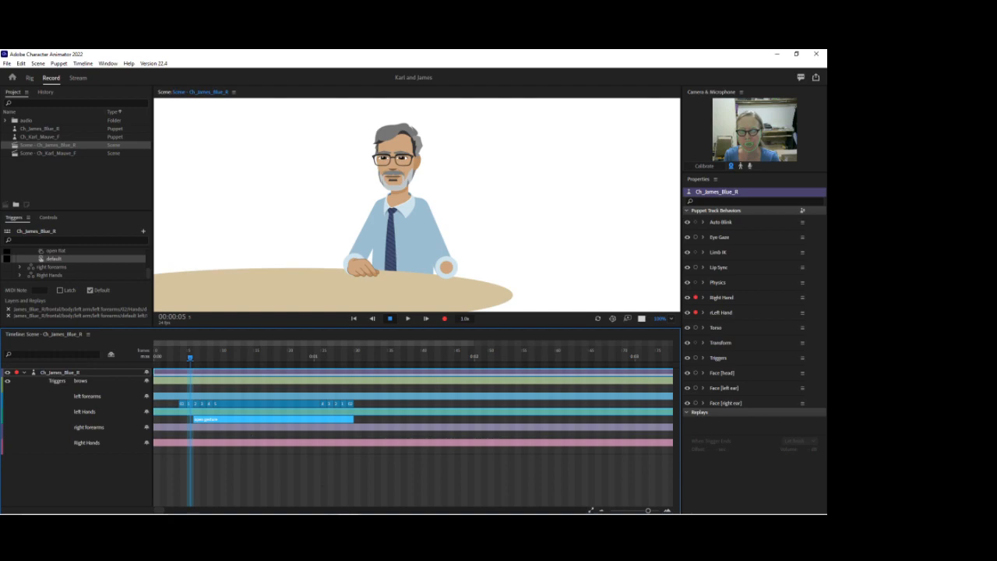
# Switch to Illustrator and copy the default hand from the default left forearm into forearm 1's Hands group, below open flat
pyautogui.moveTo(265, 511)
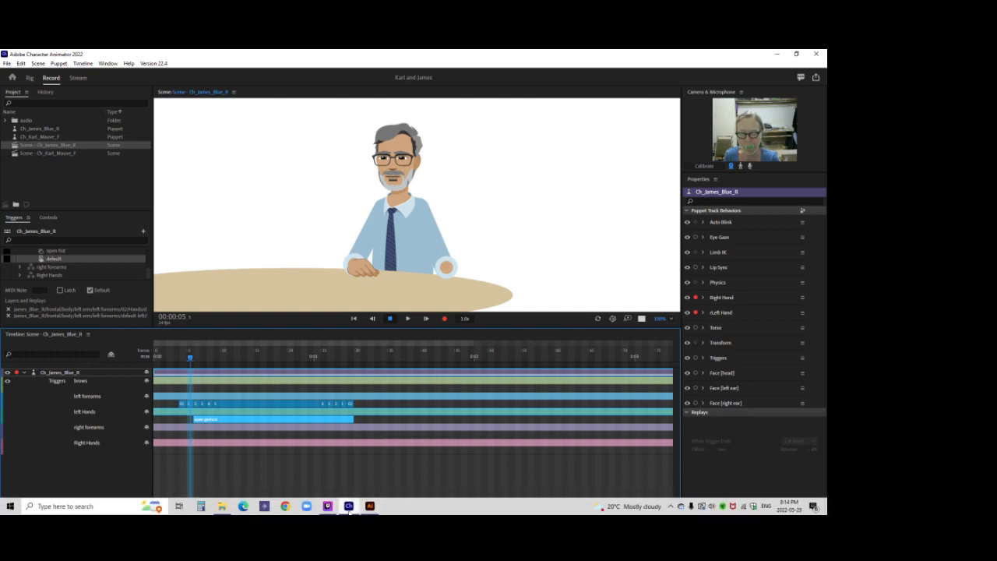
pyautogui.click(349, 507)
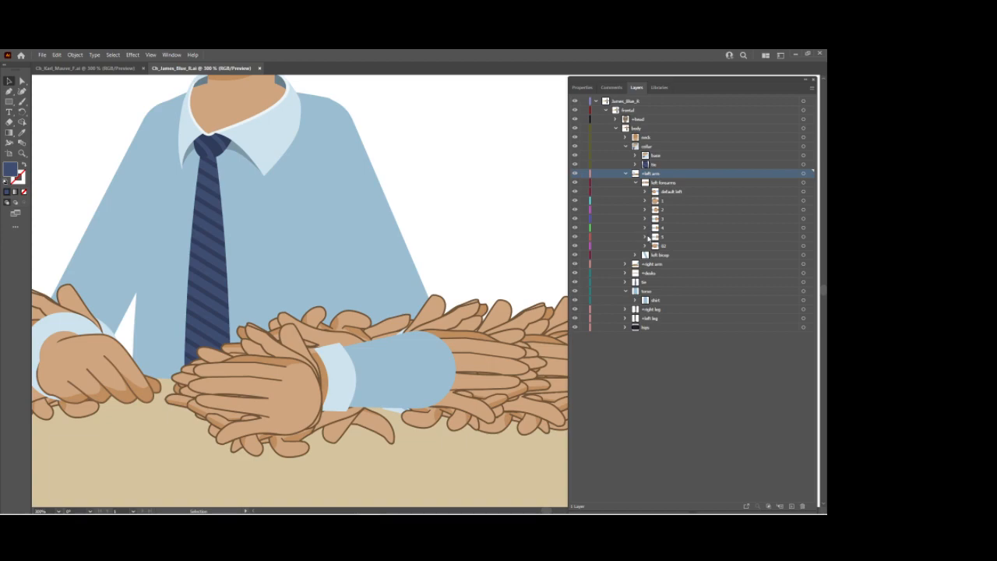
pyautogui.click(646, 191)
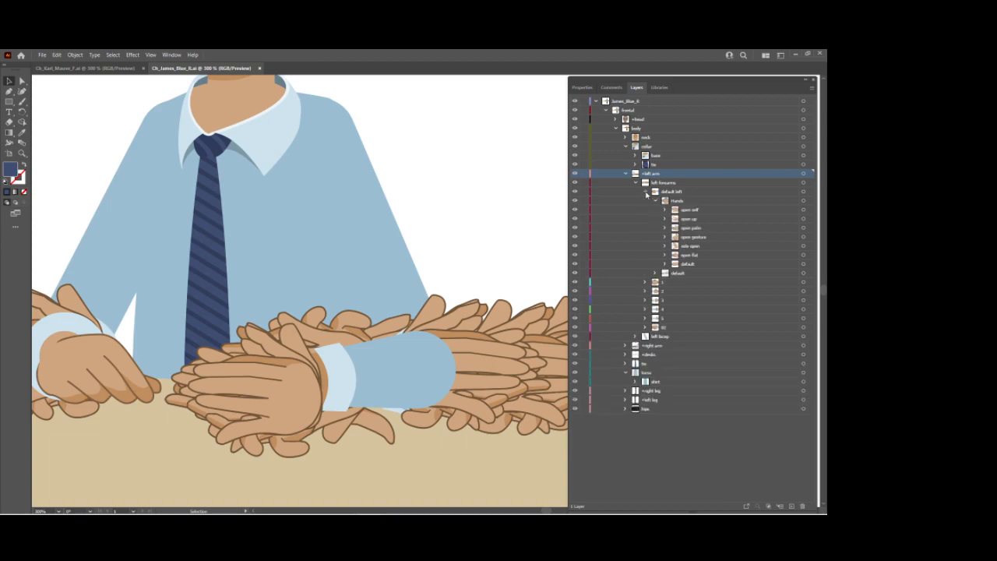
pyautogui.click(646, 282)
pyautogui.click(690, 264)
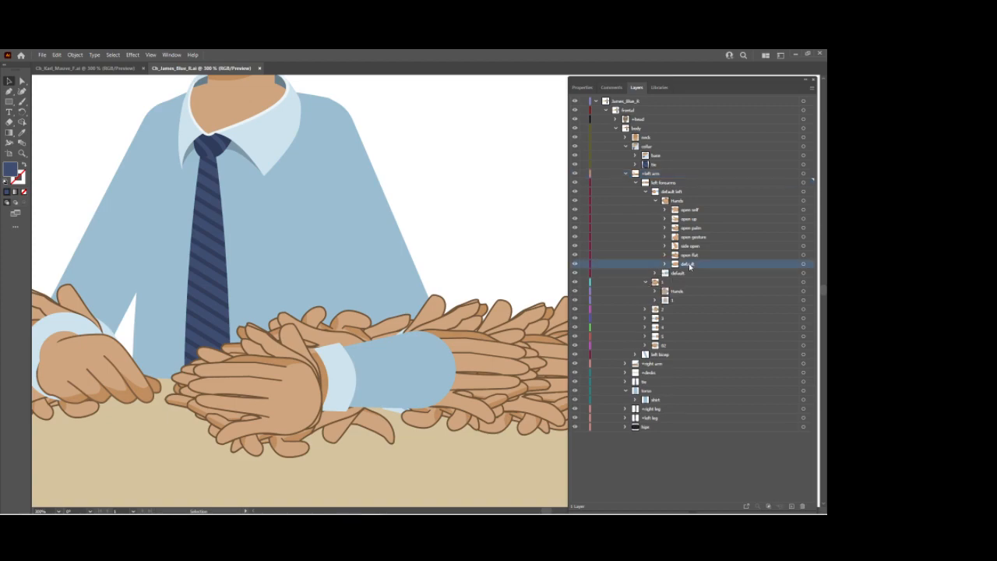
pyautogui.click(656, 290)
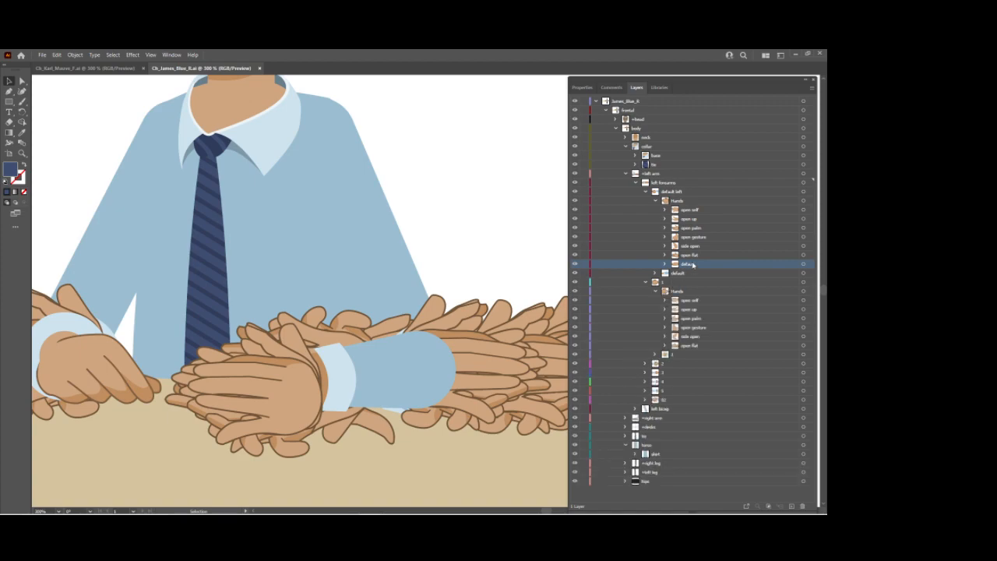
pyautogui.moveTo(692, 264); pyautogui.dragTo(698, 351)
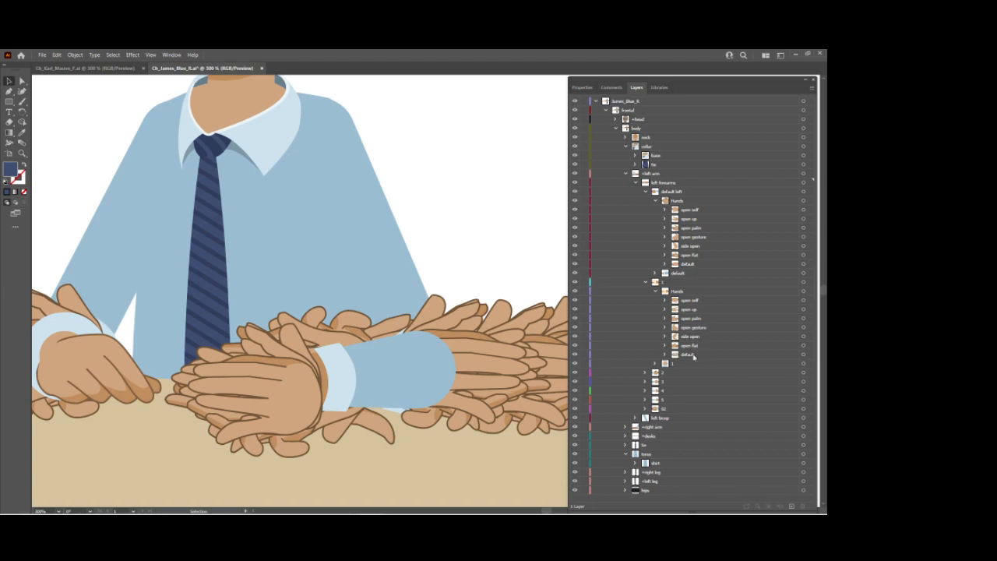
# Isolate left forearm 1 and hide all of its hands except default
pyautogui.click(698, 292)
pyautogui.click(803, 282)
pyautogui.click(812, 87)
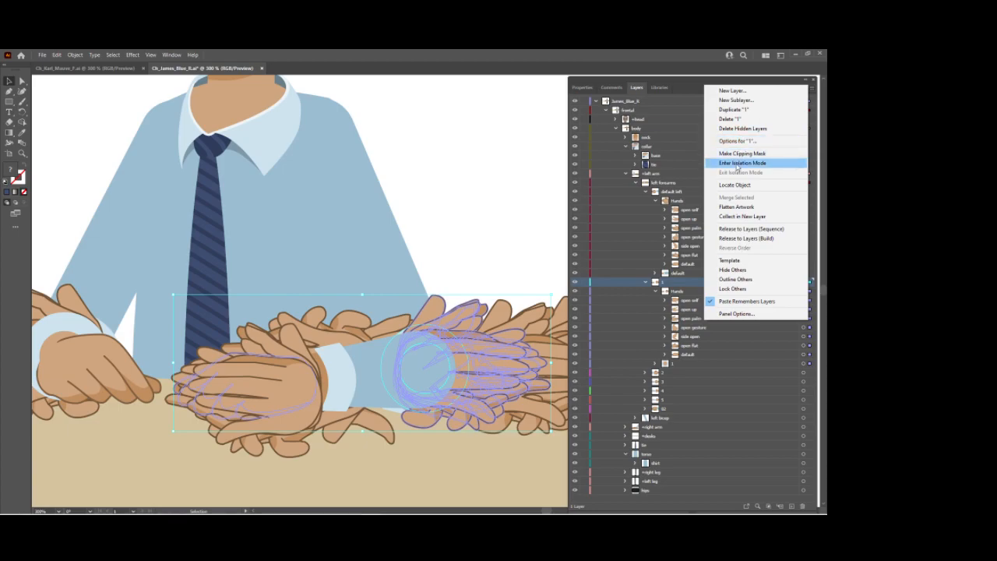
pyautogui.click(736, 164)
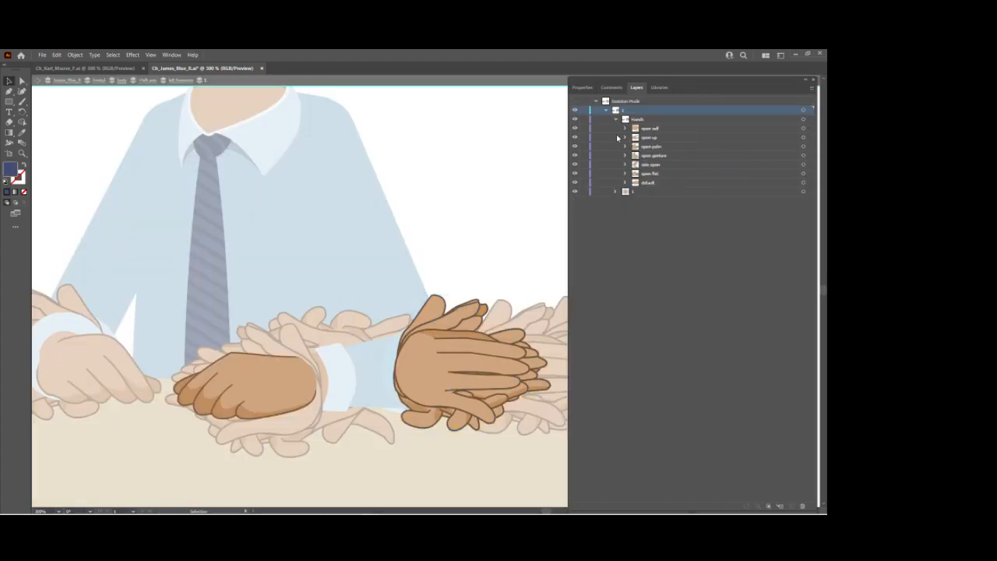
pyautogui.moveTo(575, 131); pyautogui.dragTo(577, 174)
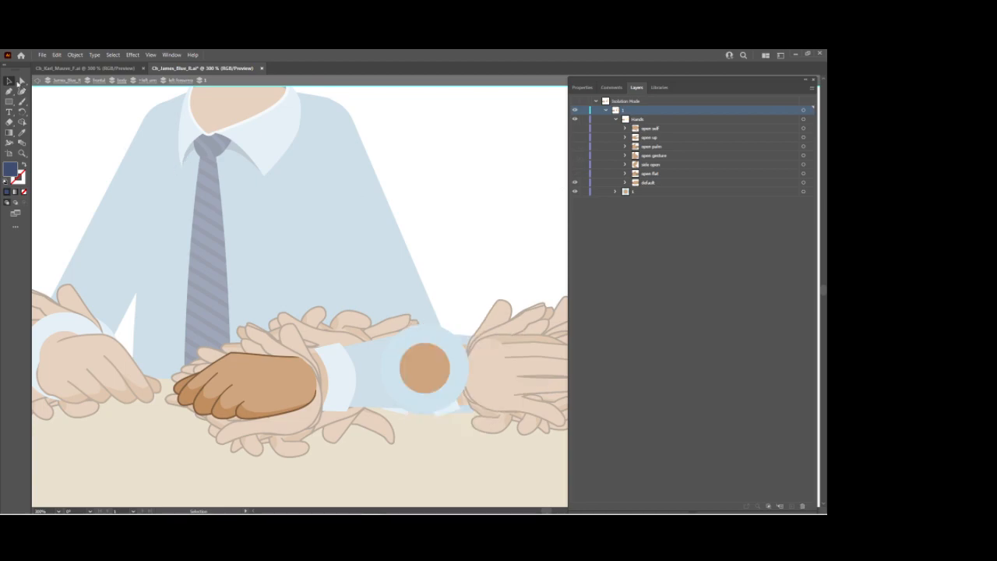
# Move the copied default hand right and slightly up onto forearm 1's wrist
pyautogui.click(684, 184)
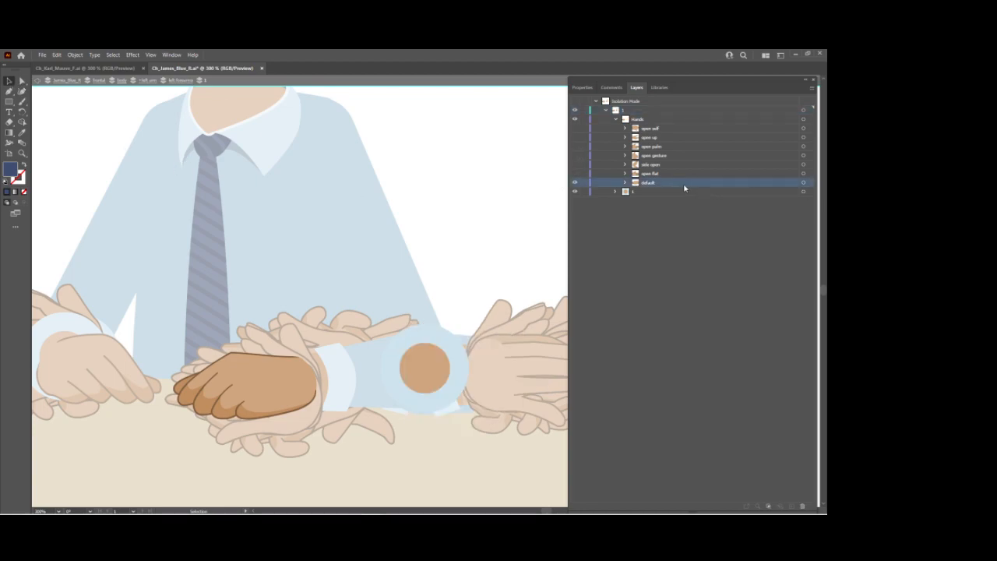
pyautogui.click(802, 183)
pyautogui.moveTo(269, 380); pyautogui.dragTo(395, 370)
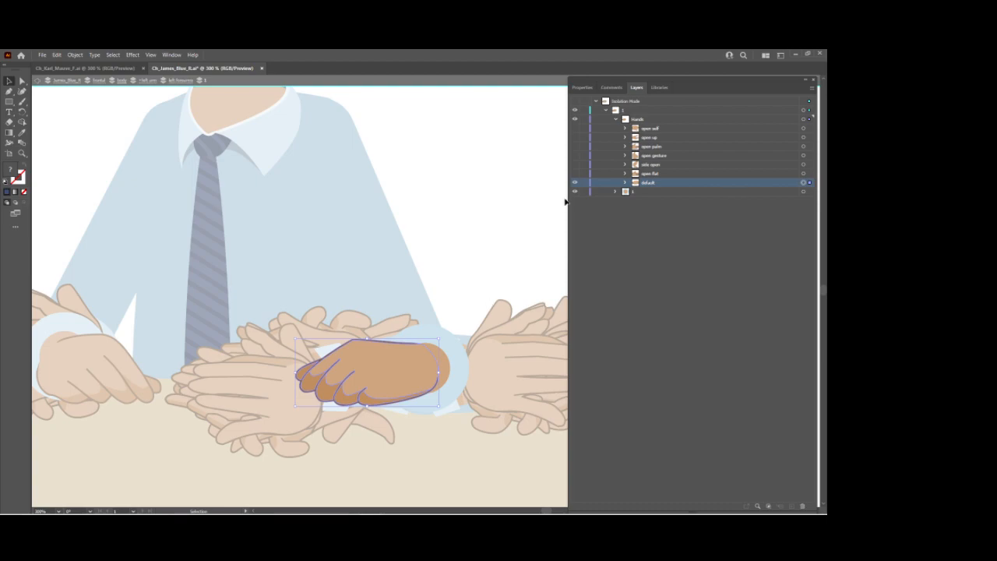
# Show all of left forearm 1's hands again, leave isolation, save the artwork, and switch to Character Animator
pyautogui.moveTo(574, 173); pyautogui.dragTo(575, 128)
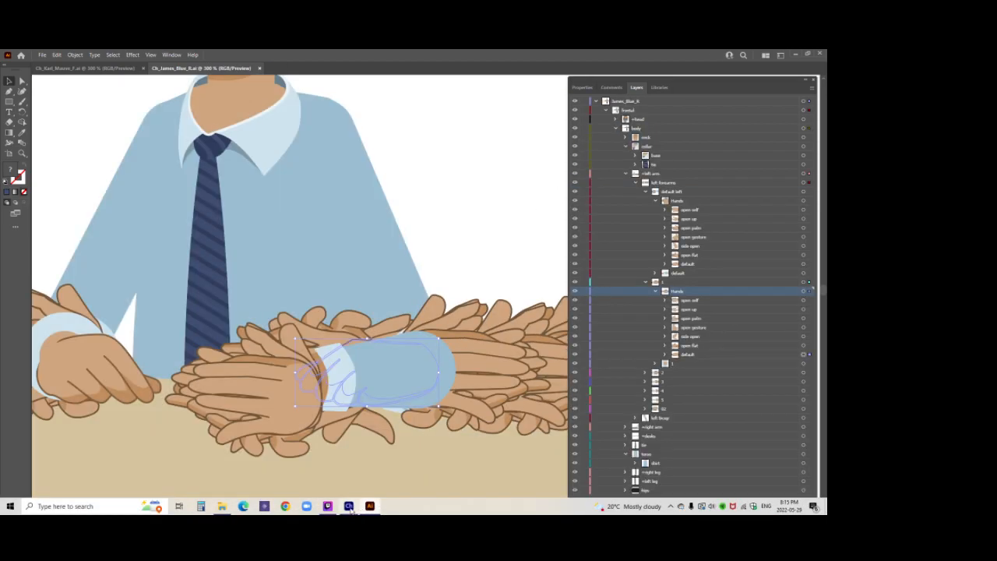
pyautogui.moveTo(350, 508)
pyautogui.click(349, 506)
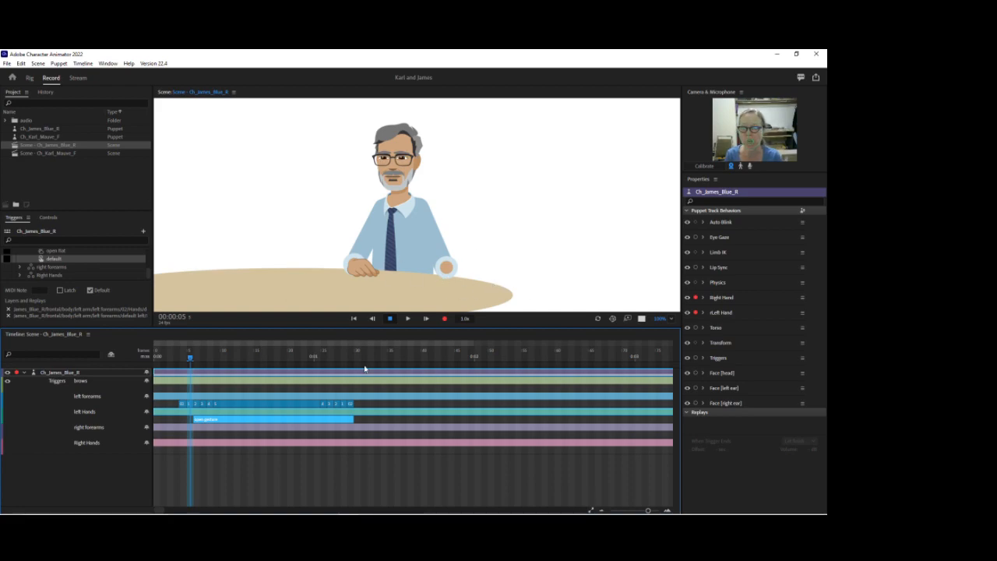
pyautogui.moveTo(357, 510)
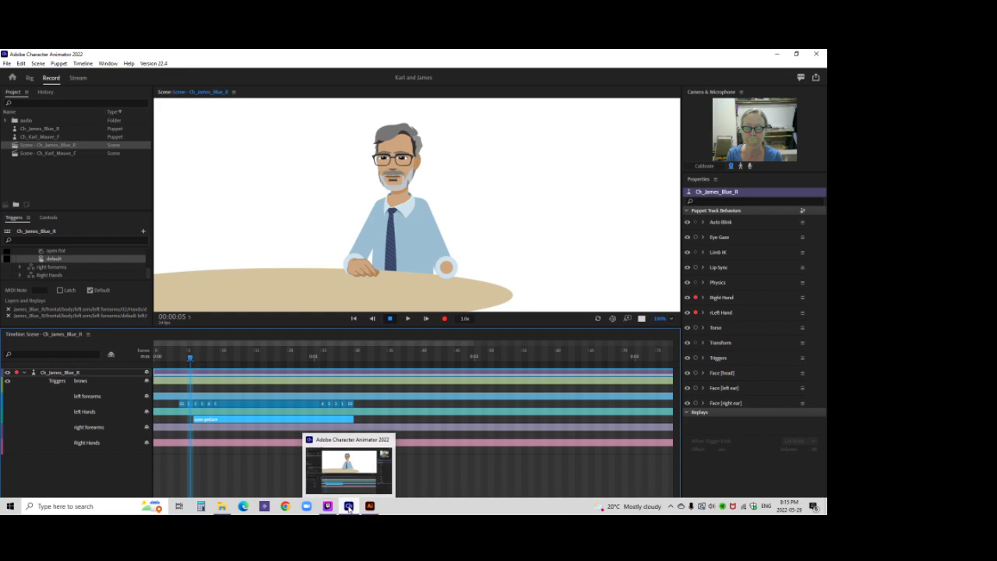
pyautogui.click(371, 506)
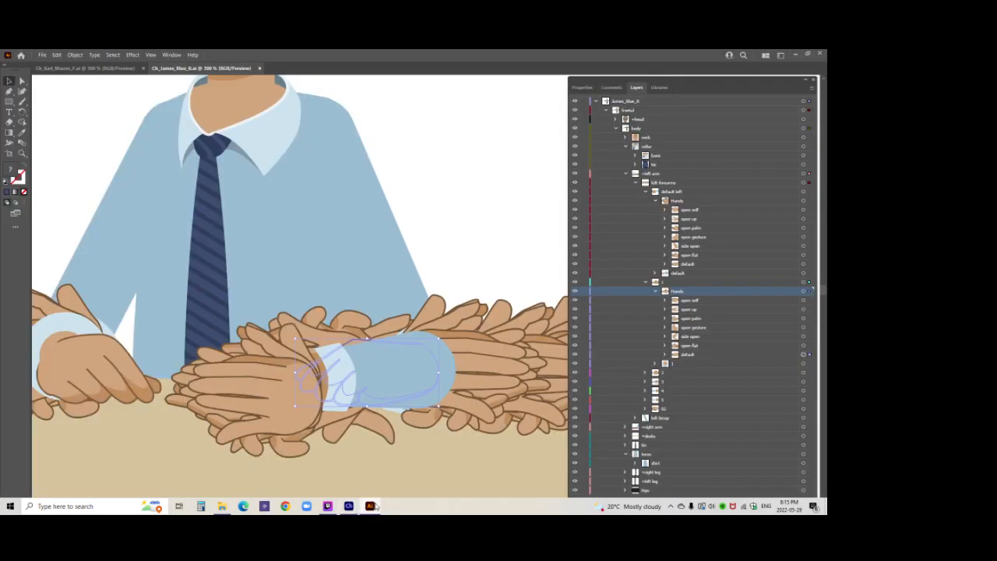
pyautogui.click(348, 506)
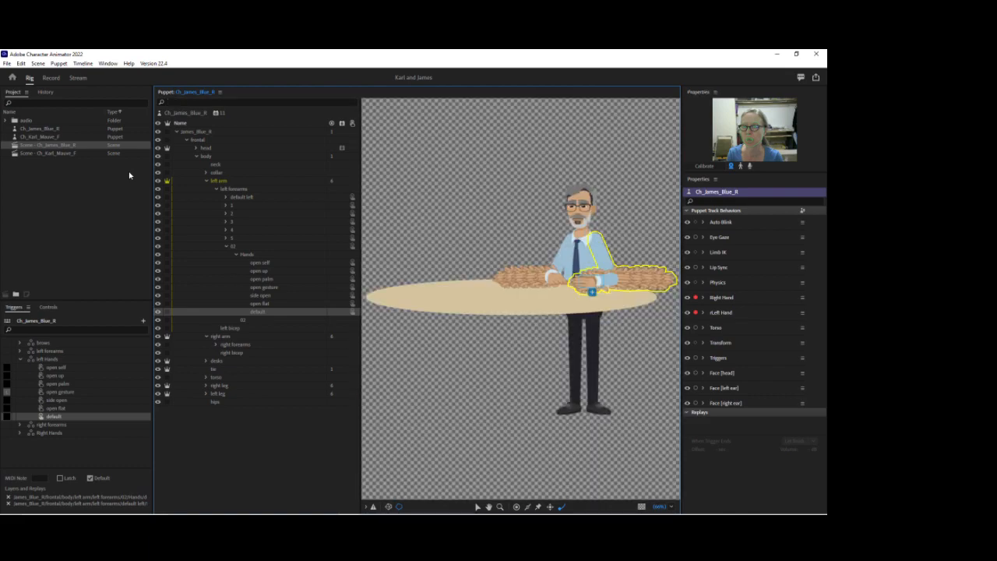
# In the rig, add left forearm 1's default hand layer to the left Hands default trigger
pyautogui.click(226, 248)
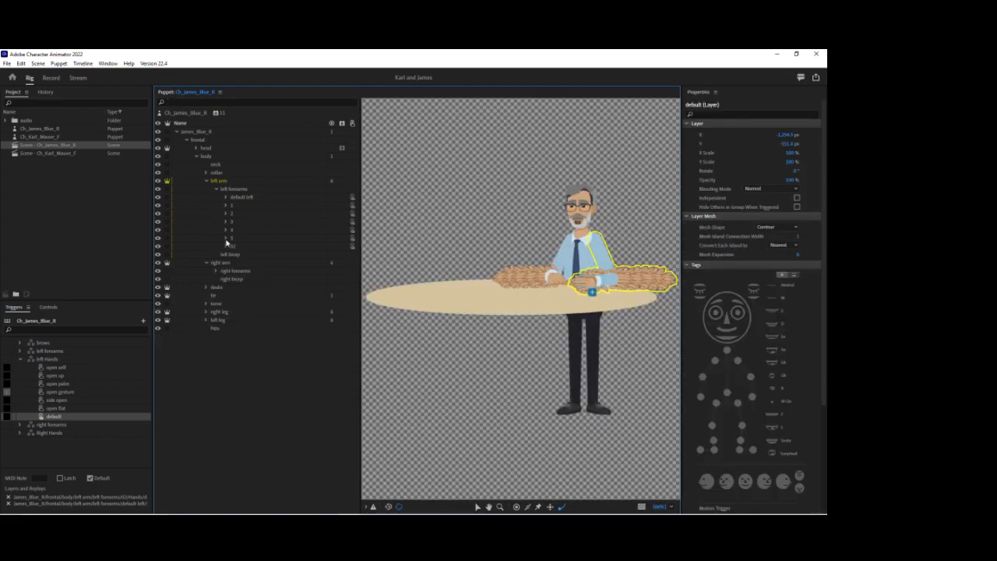
pyautogui.click(226, 206)
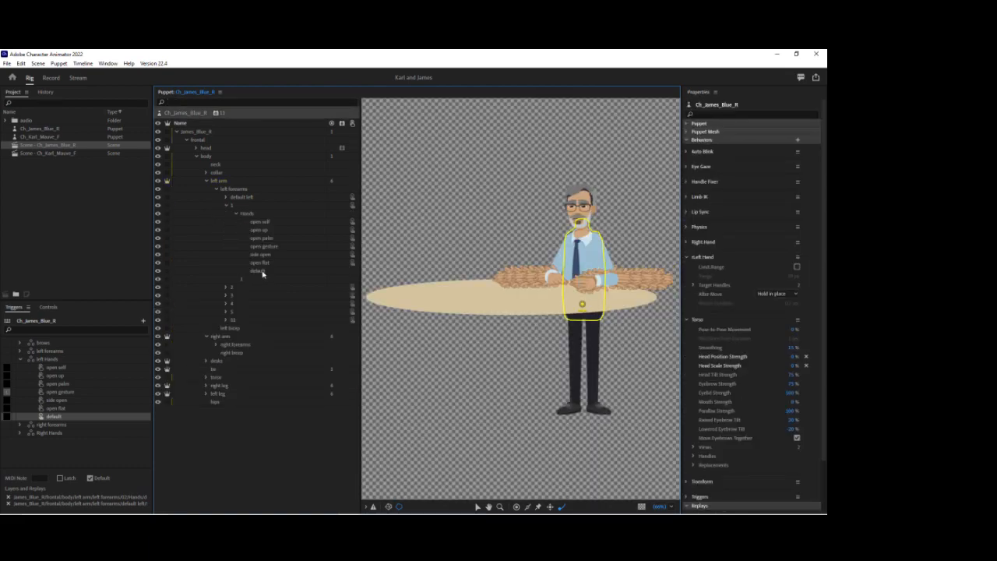
pyautogui.moveTo(264, 276); pyautogui.dragTo(260, 292)
pyautogui.moveTo(211, 402); pyautogui.dragTo(113, 419)
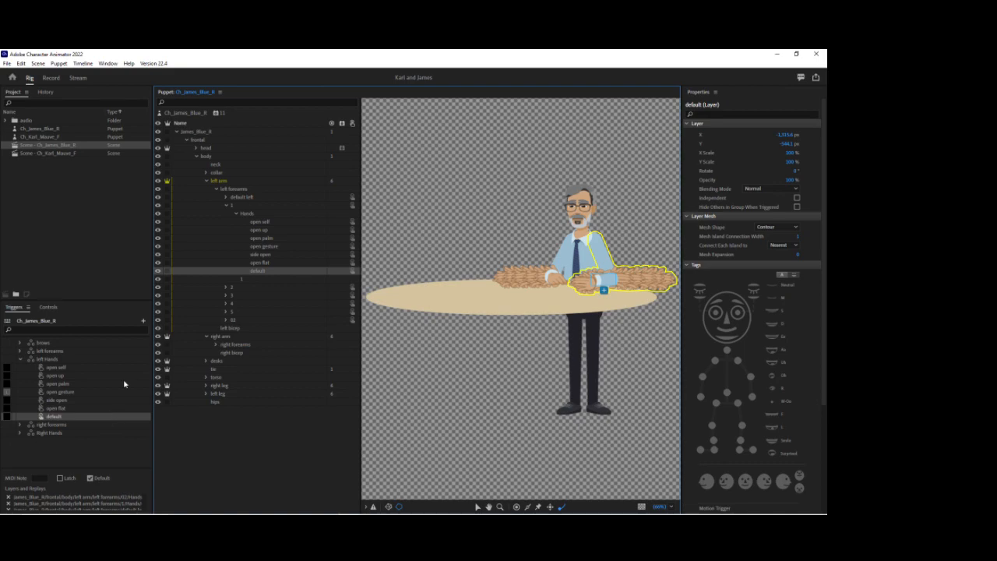
# Return to recording, check the left hand at frames 3 and 9, and pull it outward to test its reach
pyautogui.click(50, 78)
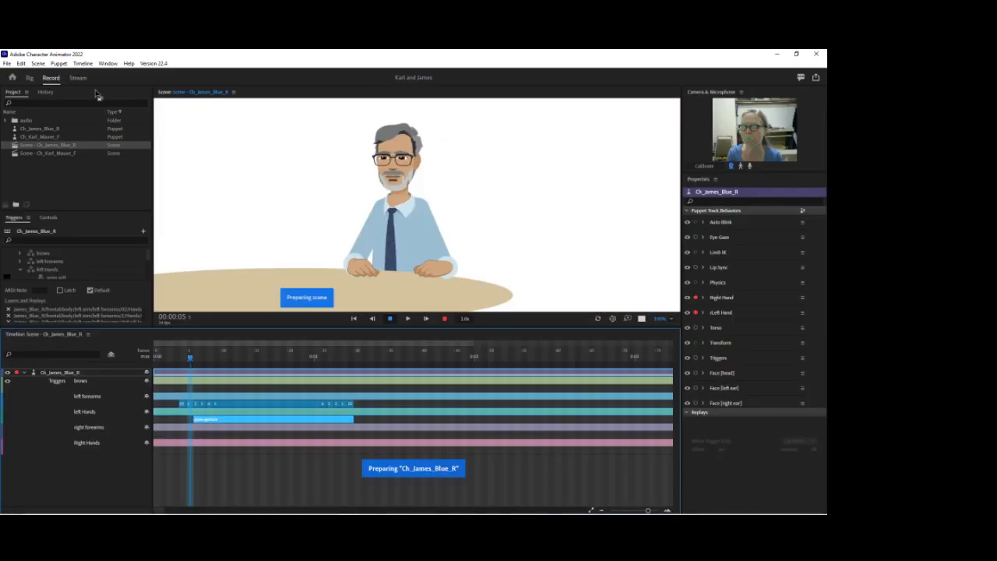
pyautogui.moveTo(190, 362)
pyautogui.mouseDown()
pyautogui.moveTo(180, 363)
pyautogui.moveTo(216, 368)
pyautogui.moveTo(178, 372)
pyautogui.moveTo(204, 380)
pyautogui.moveTo(166, 363)
pyautogui.moveTo(190, 372)
pyautogui.moveTo(168, 372)
pyautogui.moveTo(264, 369)
pyautogui.moveTo(176, 367)
pyautogui.mouseUp()
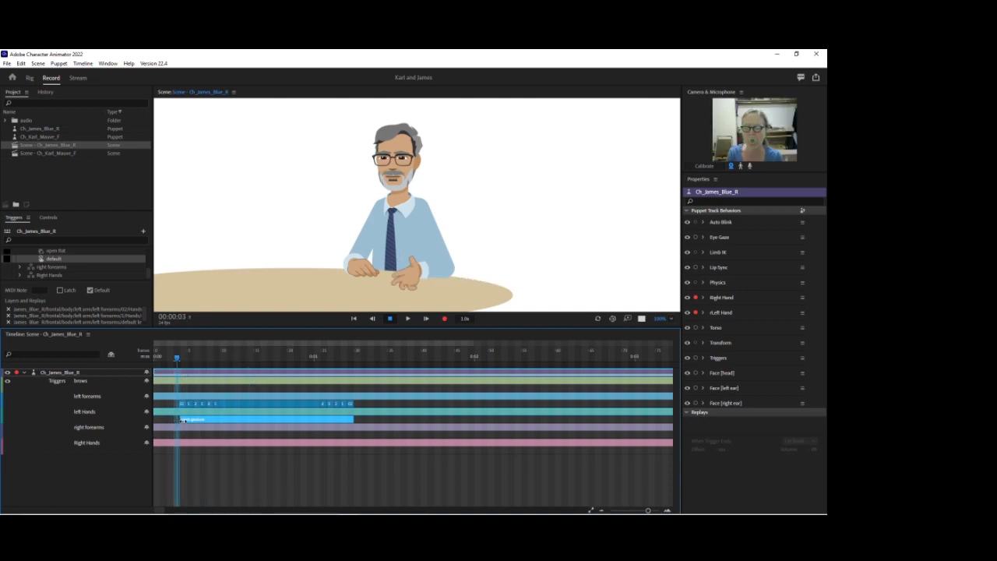
pyautogui.click(195, 419)
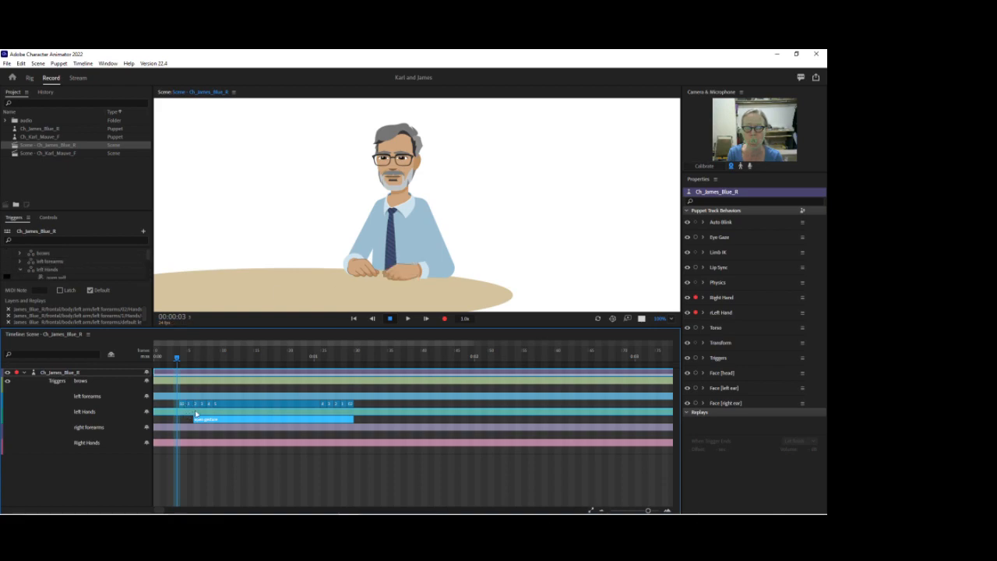
pyautogui.moveTo(181, 362); pyautogui.dragTo(215, 363)
pyautogui.click(506, 283)
pyautogui.moveTo(507, 283); pyautogui.dragTo(589, 228)
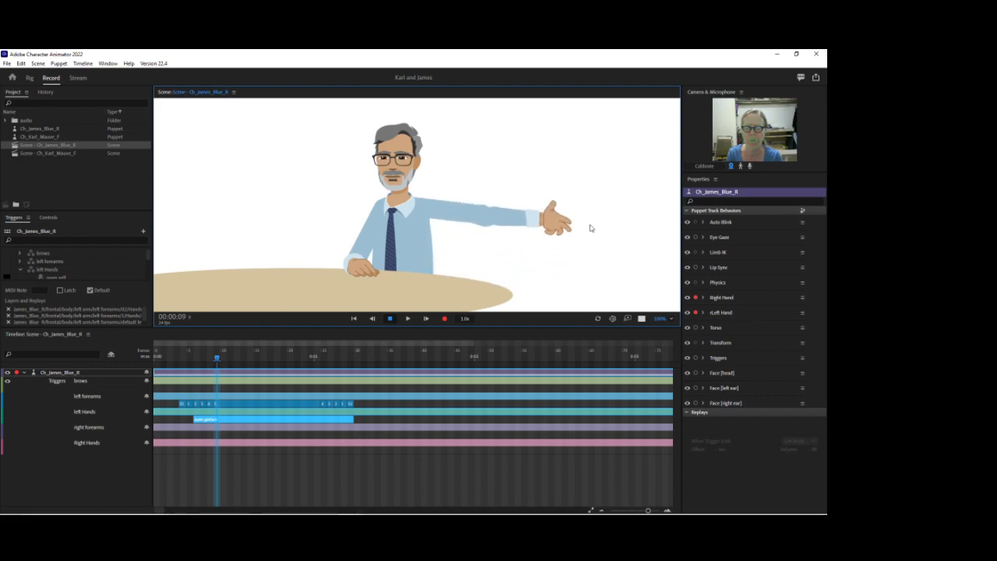
# Remove forearms 5 and 4 from the left forearms trigger sequence, extending forearm 3 up to the returning forearm 2
pyautogui.click(215, 403)
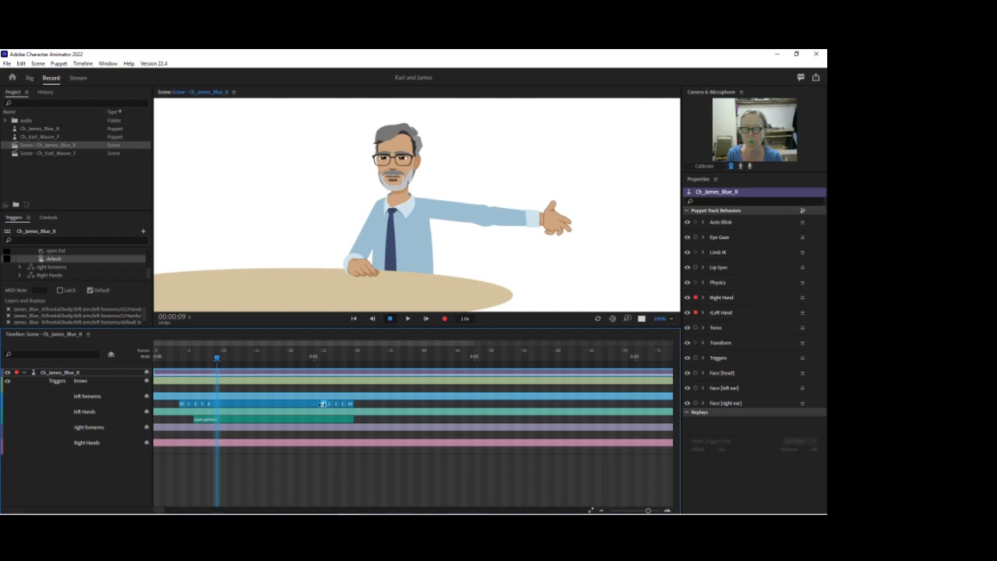
pyautogui.moveTo(508, 227); pyautogui.dragTo(478, 287)
pyautogui.click(203, 358)
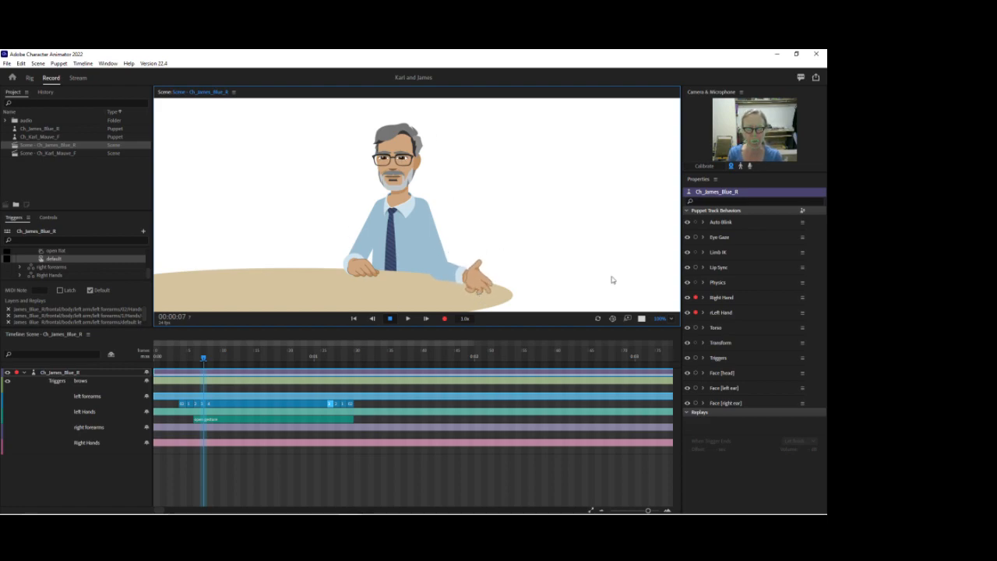
pyautogui.click(664, 319)
pyautogui.click(675, 329)
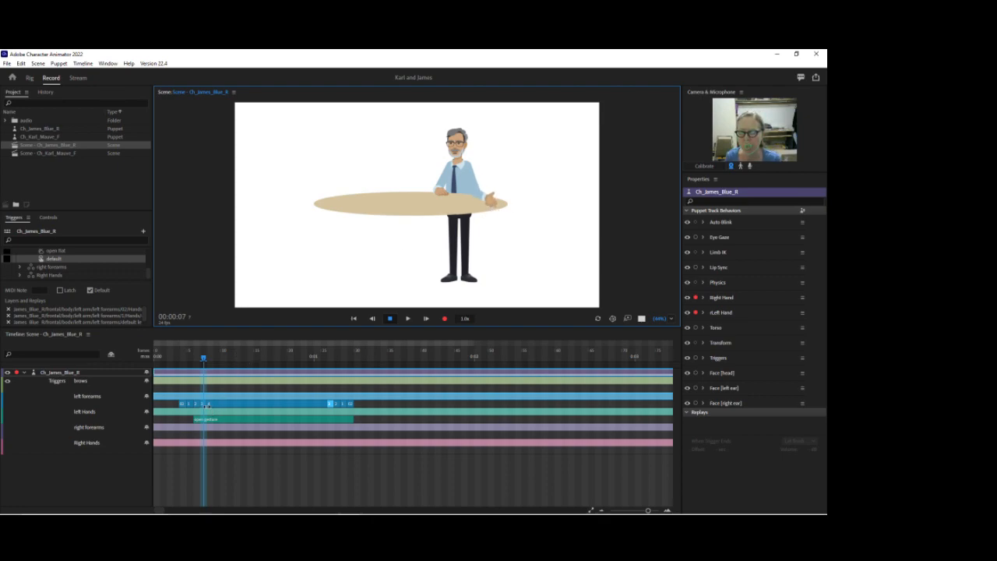
pyautogui.click(208, 404)
pyautogui.moveTo(208, 405); pyautogui.dragTo(298, 403)
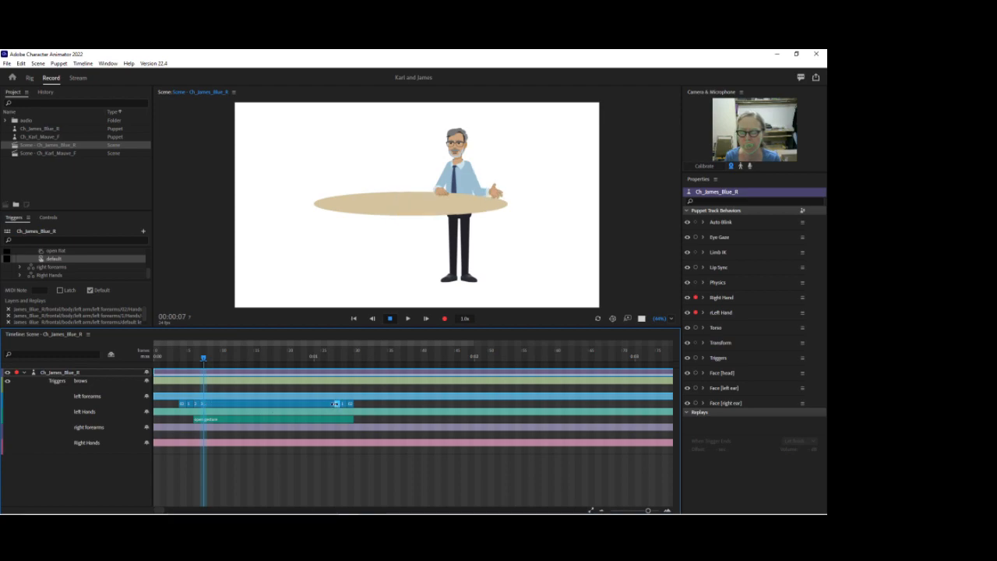
# Trim the left Hands open gesture trigger to end at 1:04 and play the left arm animation from the start
pyautogui.moveTo(170, 357); pyautogui.dragTo(343, 357)
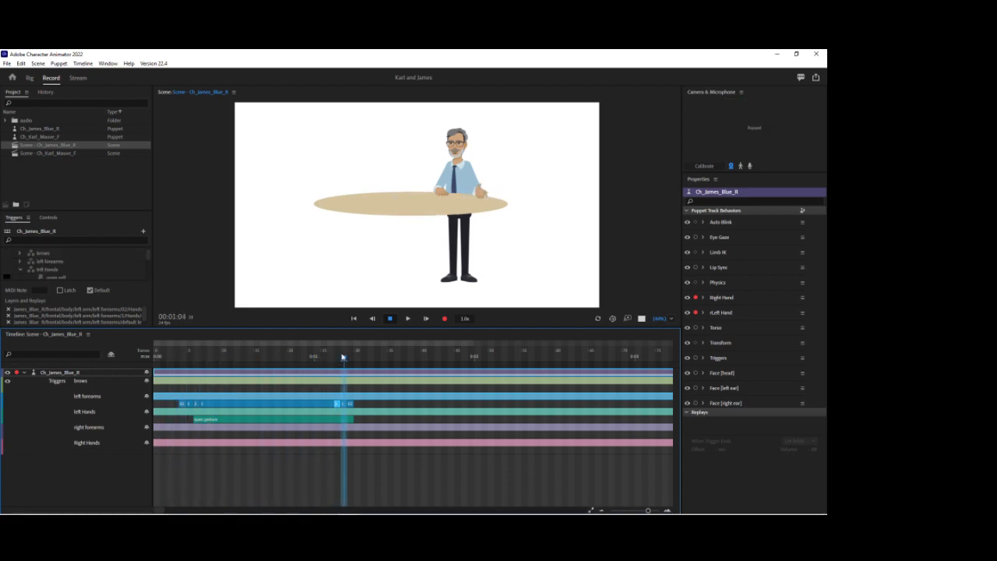
pyautogui.click(343, 420)
pyautogui.click(166, 360)
pyautogui.press('space')
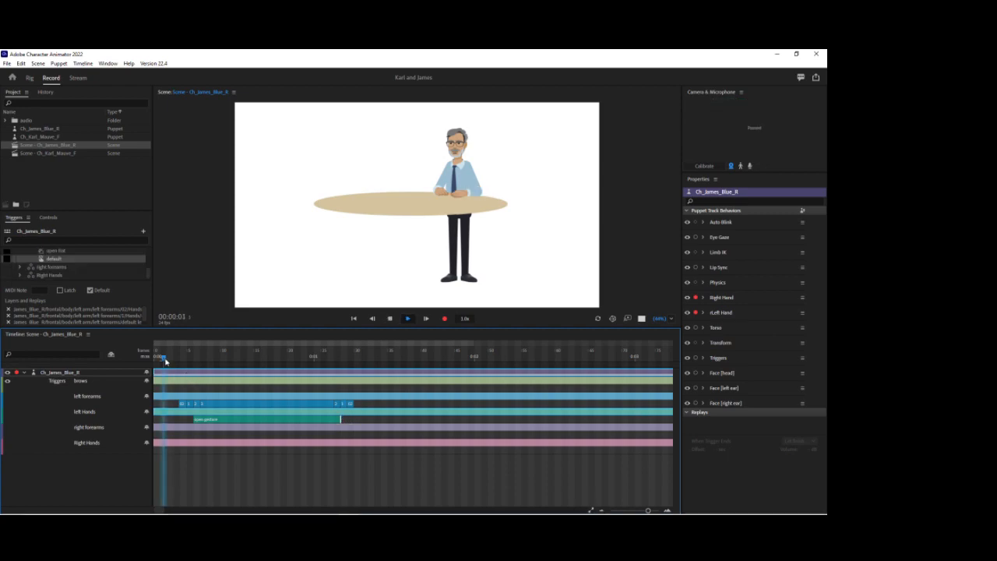
pyautogui.press('space')
pyautogui.click(168, 358)
pyautogui.press('space')
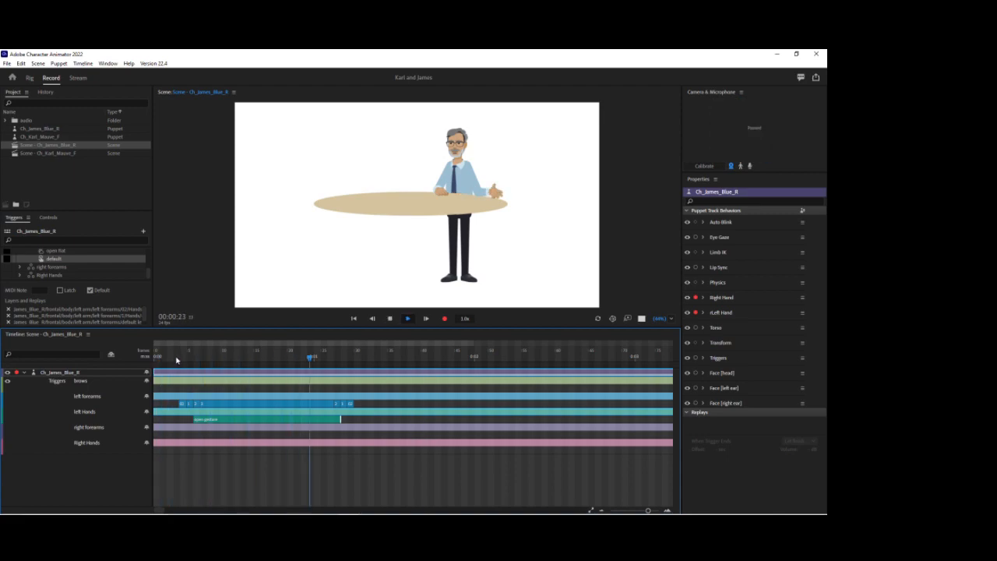
pyautogui.press('space')
# Check the held left arm at frame 14 by pulling its hand down toward the table
pyautogui.click(250, 356)
pyautogui.click(503, 195)
pyautogui.moveTo(502, 195)
pyautogui.mouseDown()
pyautogui.moveTo(496, 215)
pyautogui.moveTo(489, 191)
pyautogui.moveTo(495, 207)
pyautogui.mouseUp()
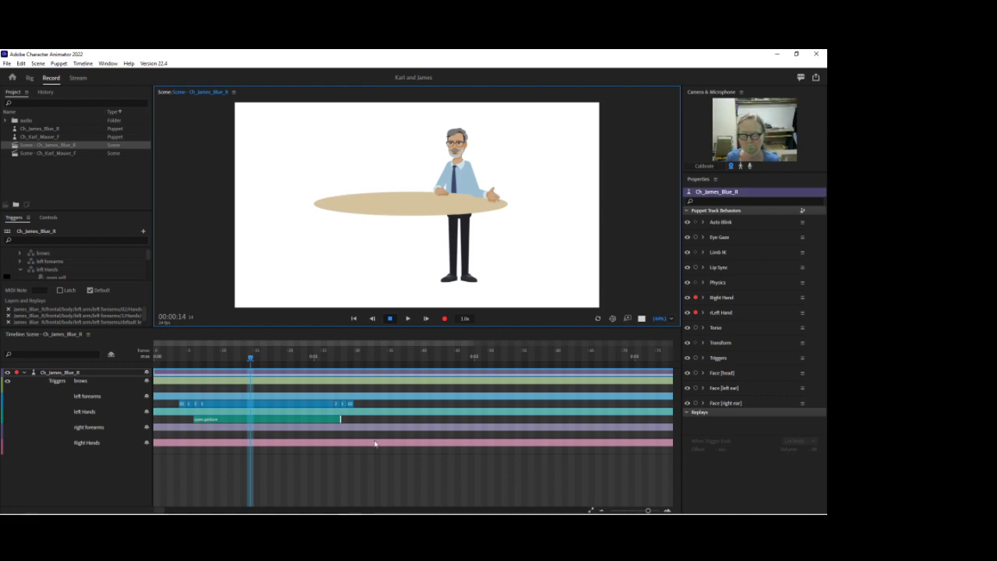
# Add a right forearms trigger for forearm 1 just before 1:14 and split it at 1:14 to change to forearm 2
pyautogui.rightClick(398, 439)
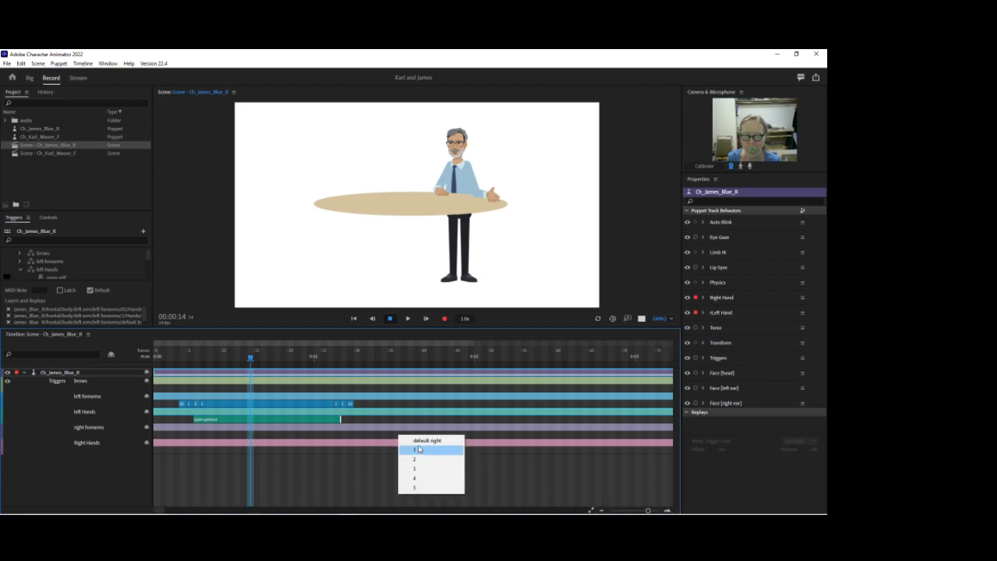
pyautogui.click(418, 450)
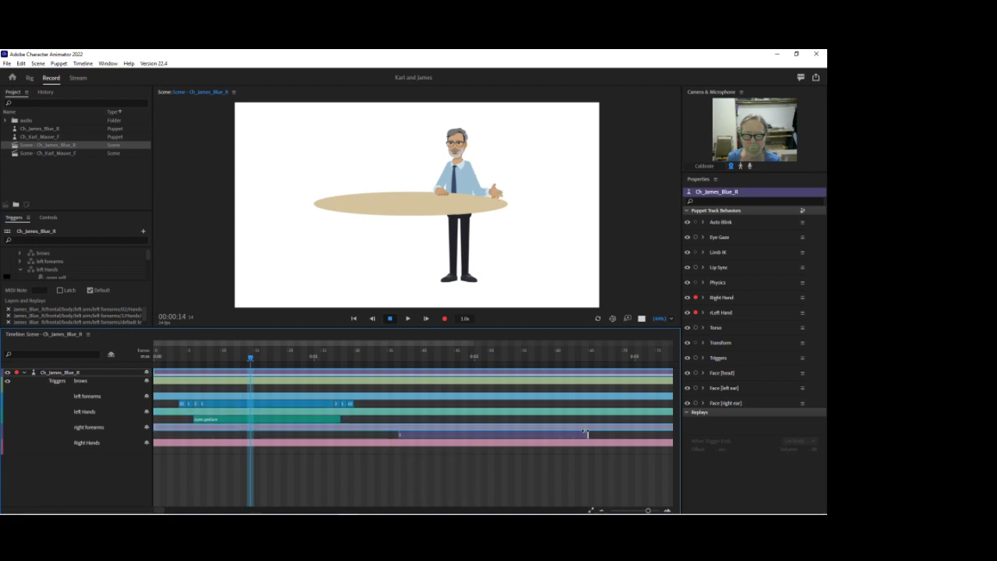
pyautogui.moveTo(251, 360); pyautogui.dragTo(411, 360)
pyautogui.click(418, 435)
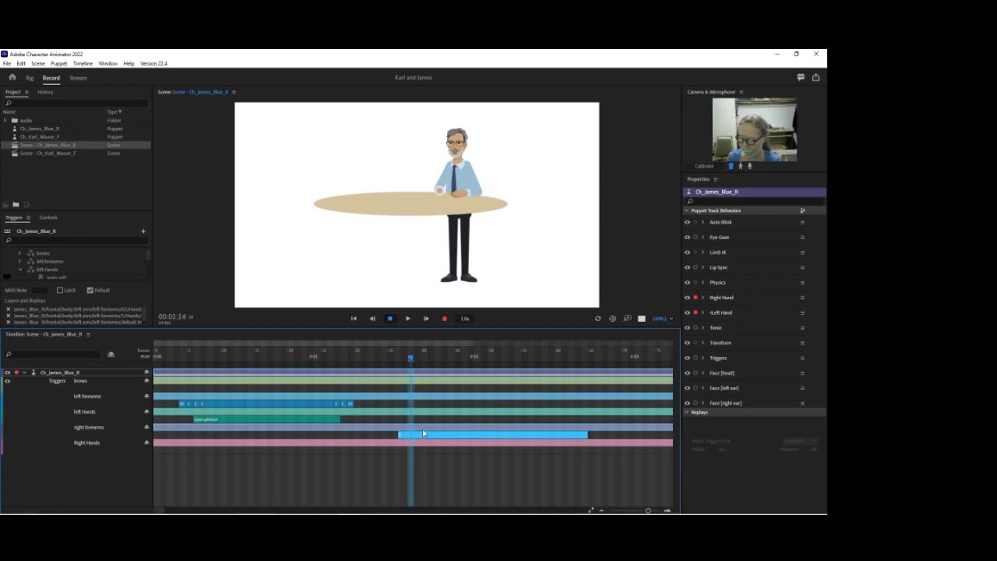
pyautogui.click(416, 438)
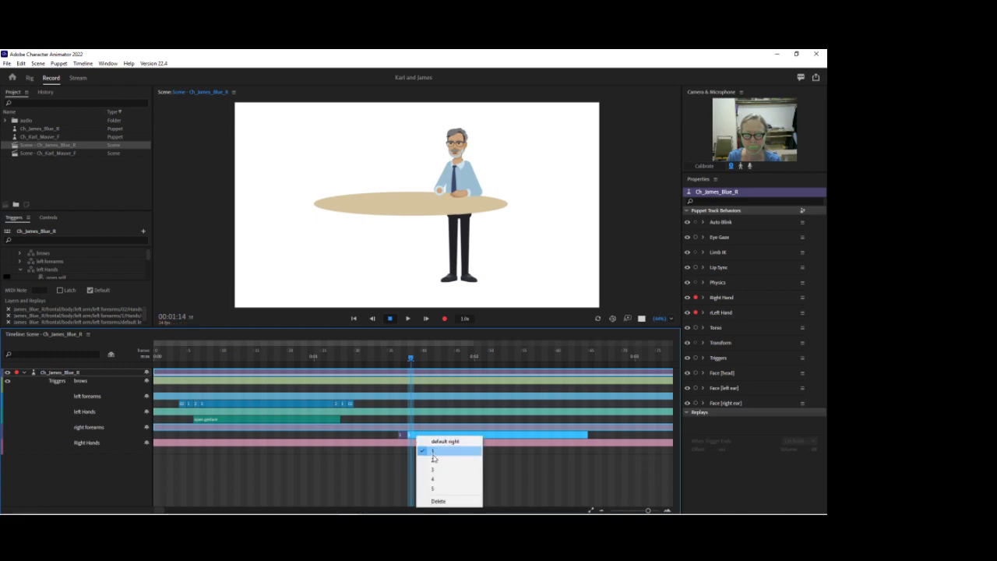
pyautogui.click(424, 459)
# Split the right forearms trigger frame by frame, setting forearm 3 at 1:15, 4 at 1:16 and 5 at 1:17
pyautogui.moveTo(413, 361); pyautogui.dragTo(419, 361)
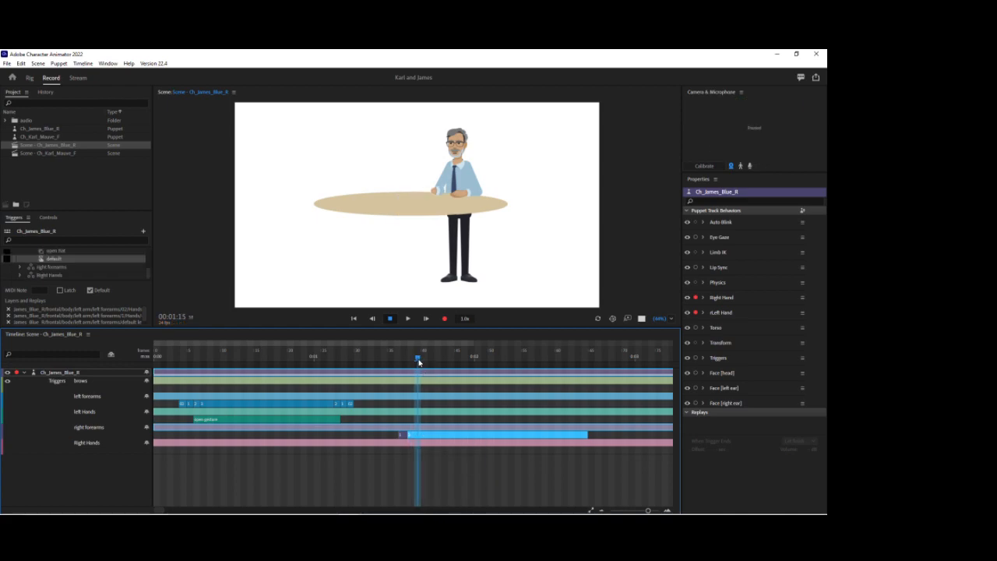
pyautogui.hotkey('ctrl', 'shift', 'd')
pyautogui.rightClick(425, 438)
pyautogui.click(439, 472)
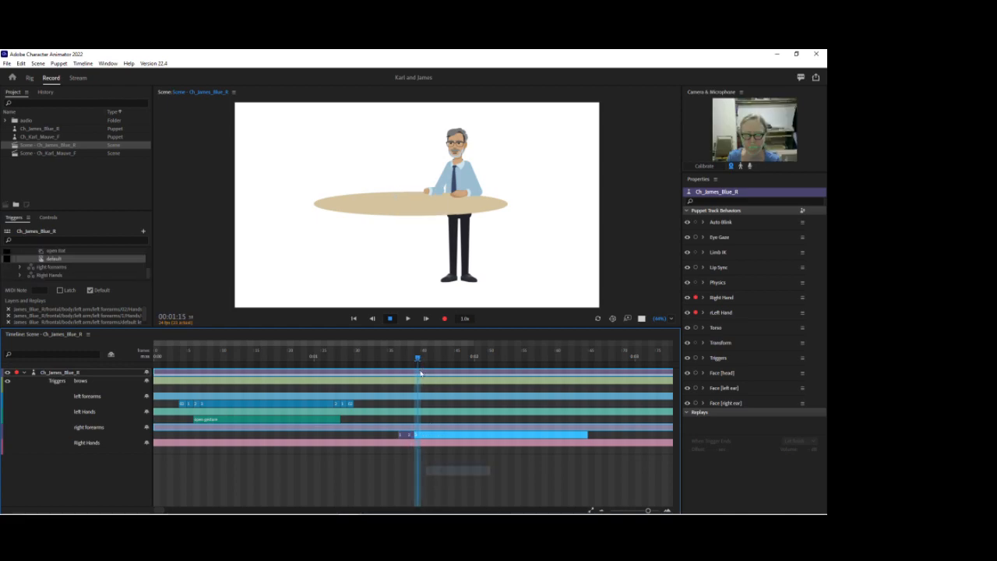
pyautogui.press('Right')
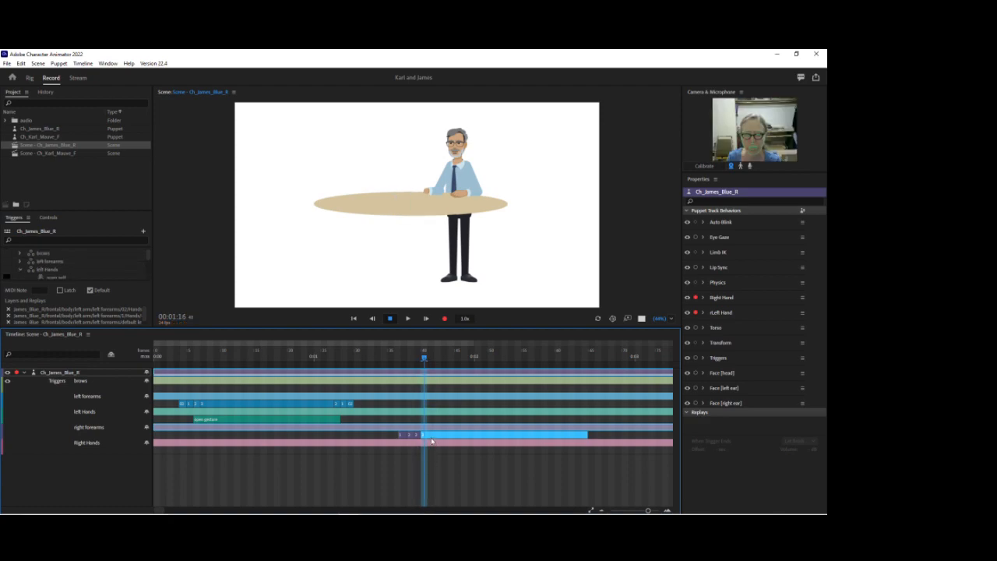
pyautogui.rightClick(430, 436)
pyautogui.click(440, 480)
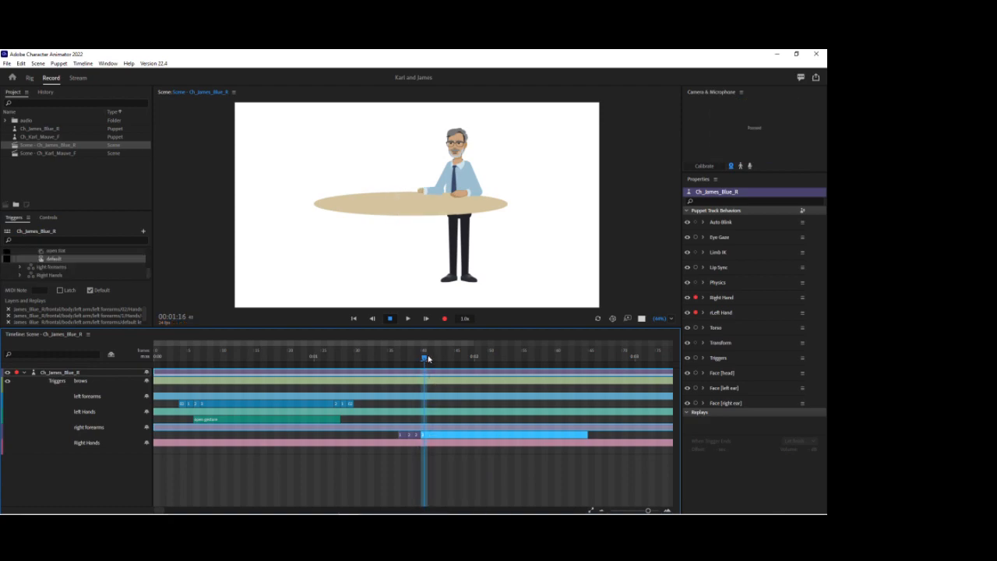
pyautogui.press('Right')
pyautogui.hotkey('ctrl', 'shift', 'd')
pyautogui.rightClick(437, 439)
pyautogui.click(458, 487)
# Split the right forearms trigger at 2:03 and set the new segment to forearm 4
pyautogui.press('space')
pyautogui.click(500, 357)
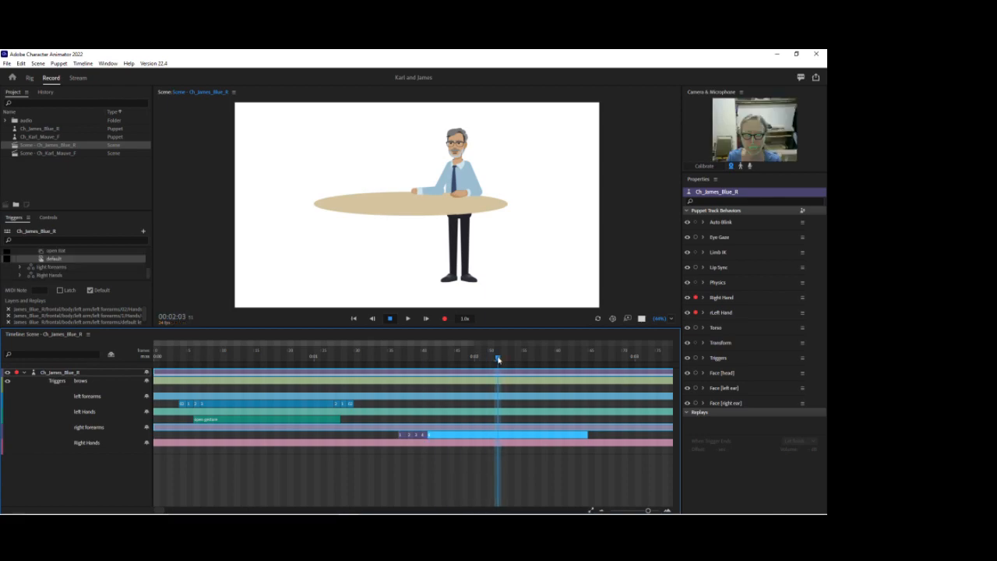
pyautogui.hotkey('ctrl', 'shift', 'd')
pyautogui.rightClick(499, 438)
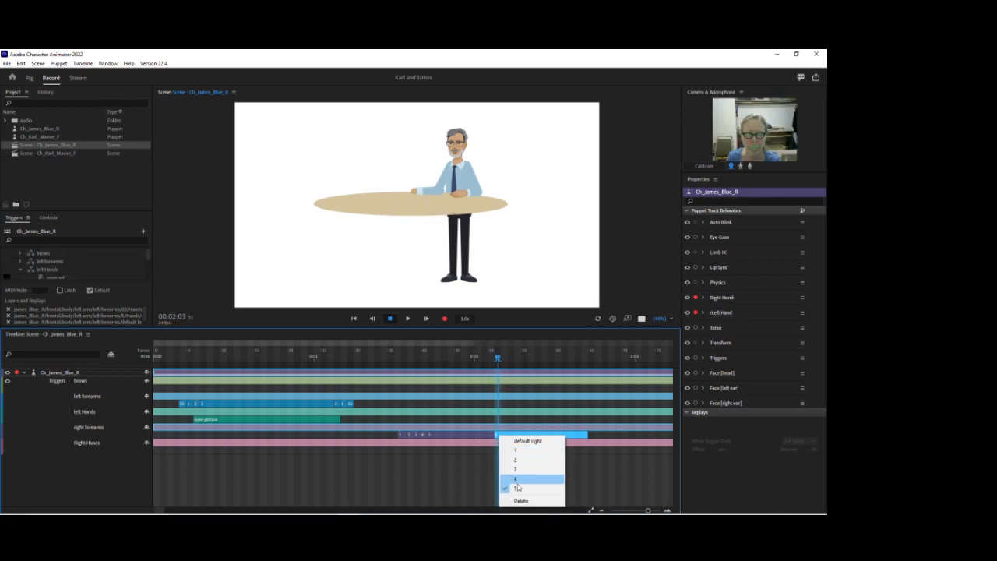
pyautogui.click(516, 484)
pyautogui.rightClick(500, 437)
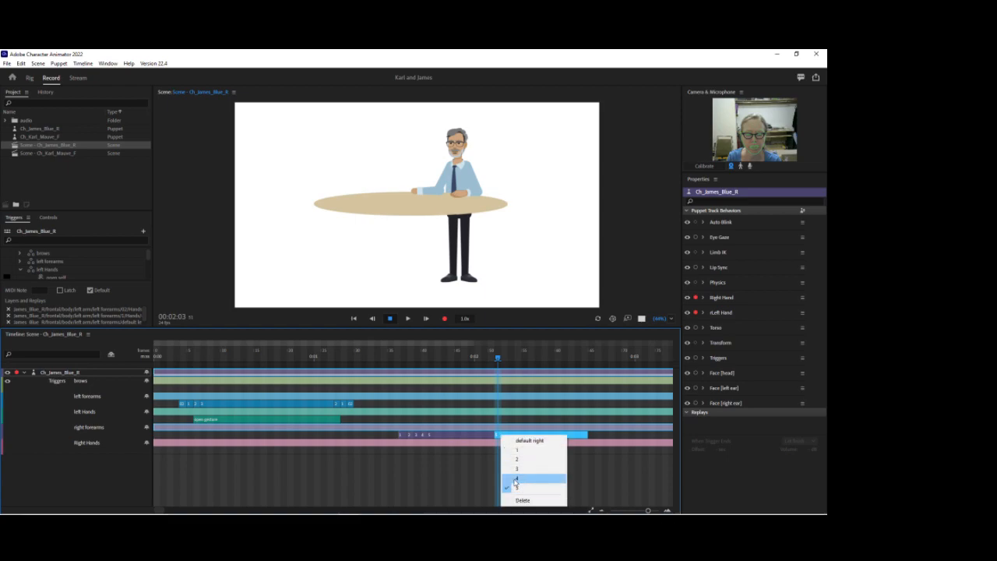
pyautogui.click(516, 478)
# Split the right forearms trigger frame by frame, setting forearm 3 at 2:04, 2 at 2:05 and 1 at 2:06
pyautogui.moveTo(498, 360); pyautogui.dragTo(504, 358)
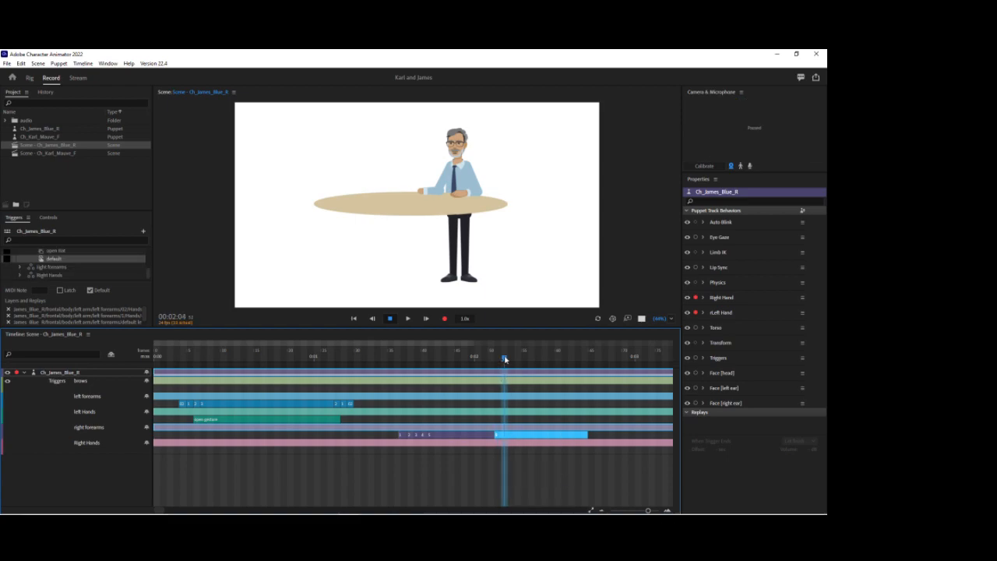
pyautogui.rightClick(508, 437)
pyautogui.click(526, 470)
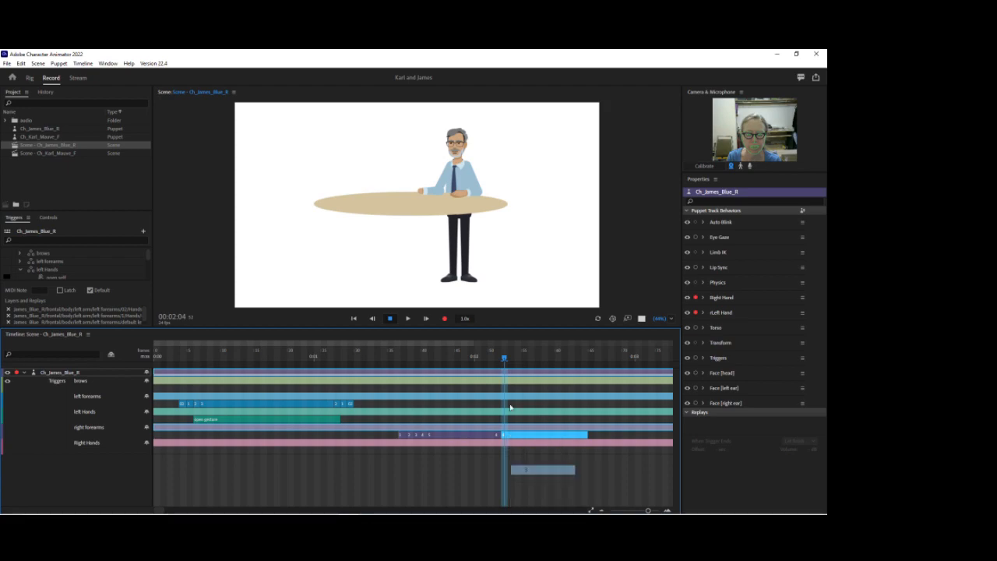
pyautogui.moveTo(504, 358); pyautogui.dragTo(511, 359)
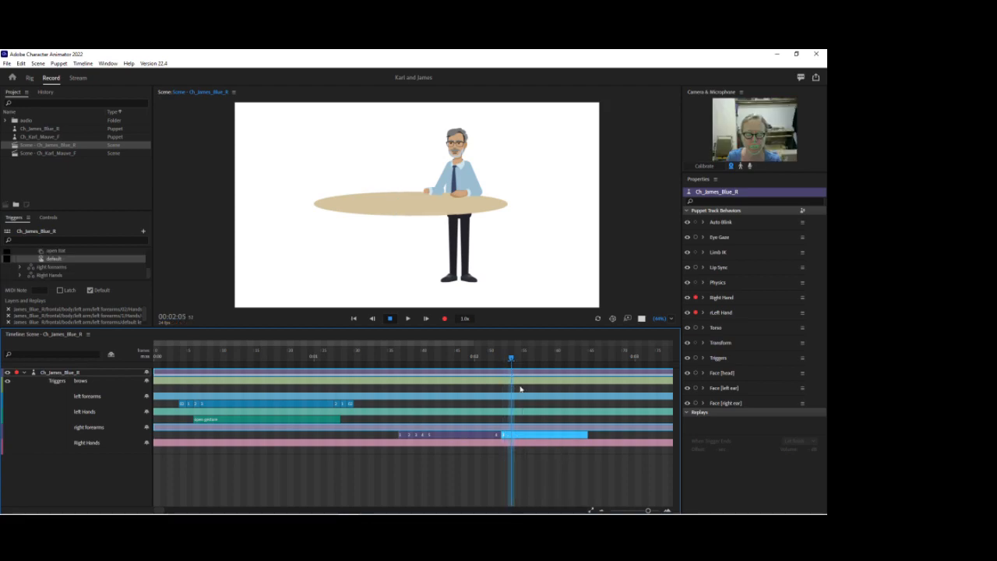
pyautogui.rightClick(517, 438)
pyautogui.click(535, 459)
pyautogui.moveTo(511, 359); pyautogui.dragTo(519, 358)
pyautogui.hotkey('ctrl', 'shift', 'd')
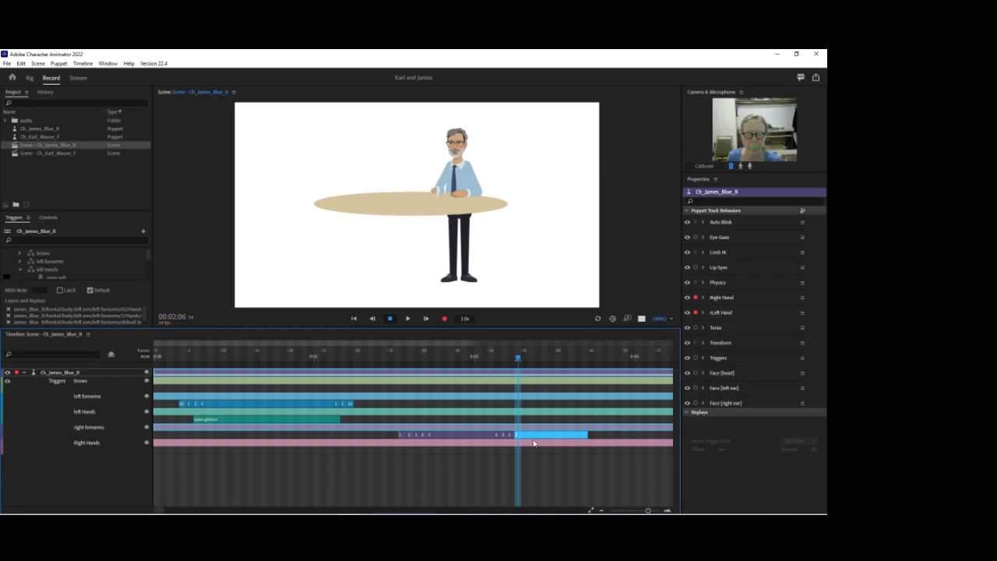
pyautogui.rightClick(531, 435)
pyautogui.click(534, 451)
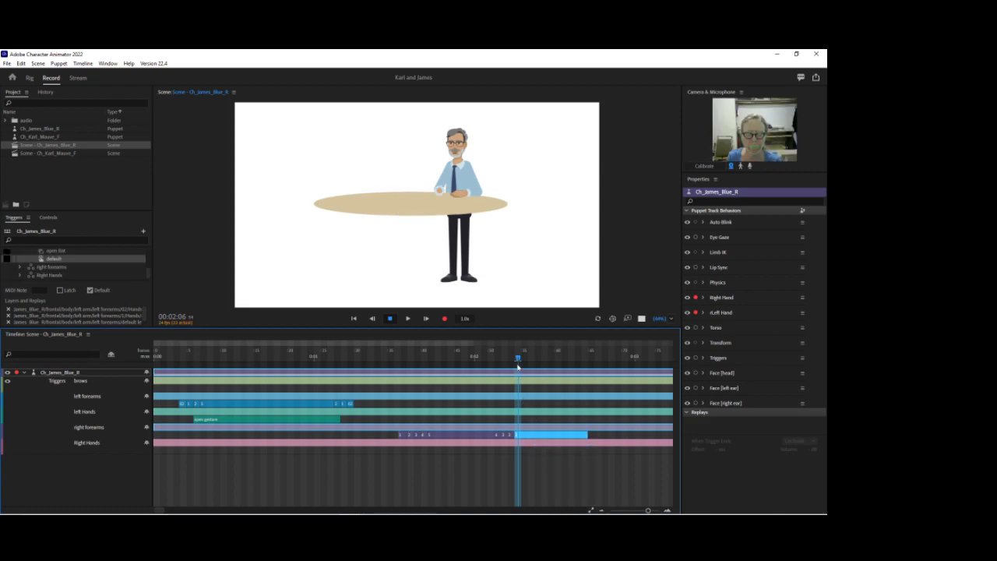
# Split the right forearms trigger at 2:07 and delete the remaining segment after it
pyautogui.moveTo(520, 359); pyautogui.dragTo(525, 359)
pyautogui.hotkey('ctrl', 'shift', 'd')
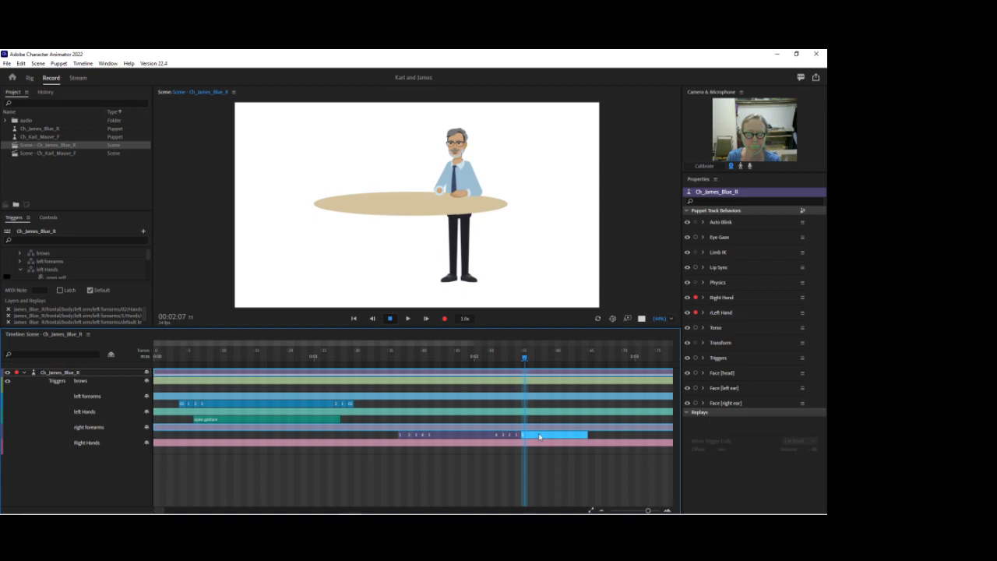
pyautogui.rightClick(538, 437)
pyautogui.click(567, 486)
# Check the extended right arm at 1:20 by pulling its hand and inspecting the elbow up close
pyautogui.moveTo(391, 356); pyautogui.dragTo(450, 352)
pyautogui.press('Left')
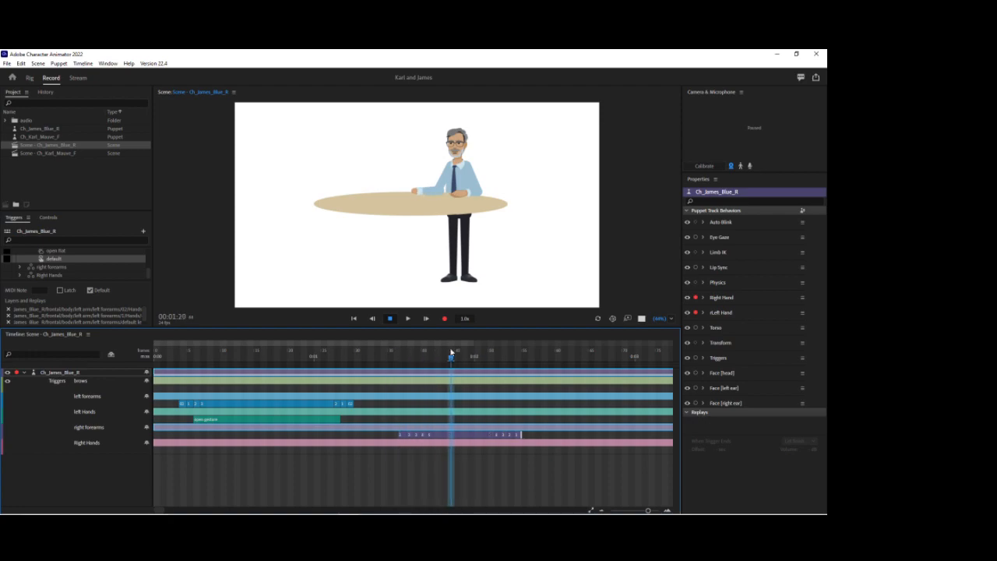
pyautogui.moveTo(416, 196); pyautogui.dragTo(421, 192)
pyautogui.moveTo(413, 201); pyautogui.dragTo(413, 191)
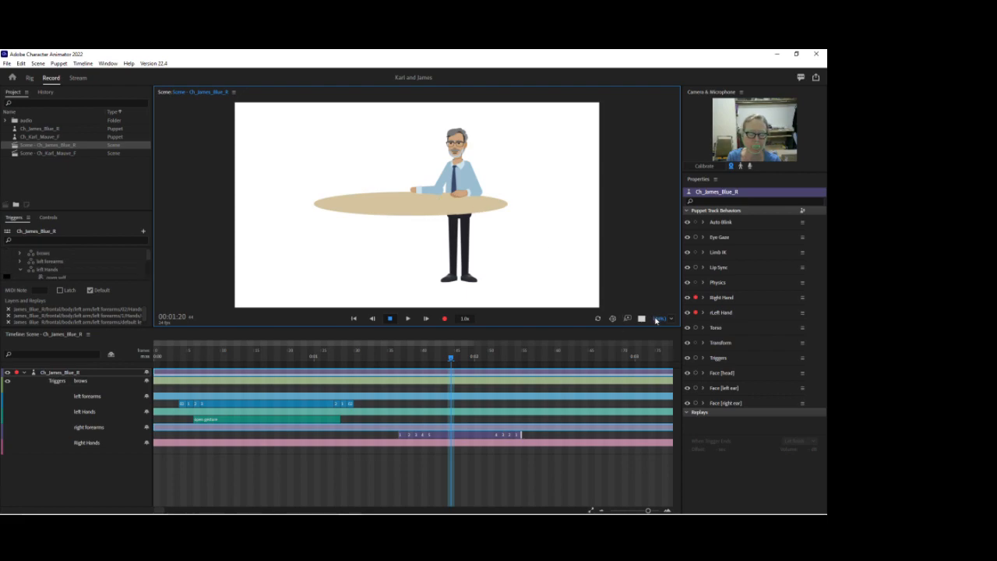
pyautogui.moveTo(659, 319); pyautogui.dragTo(649, 271)
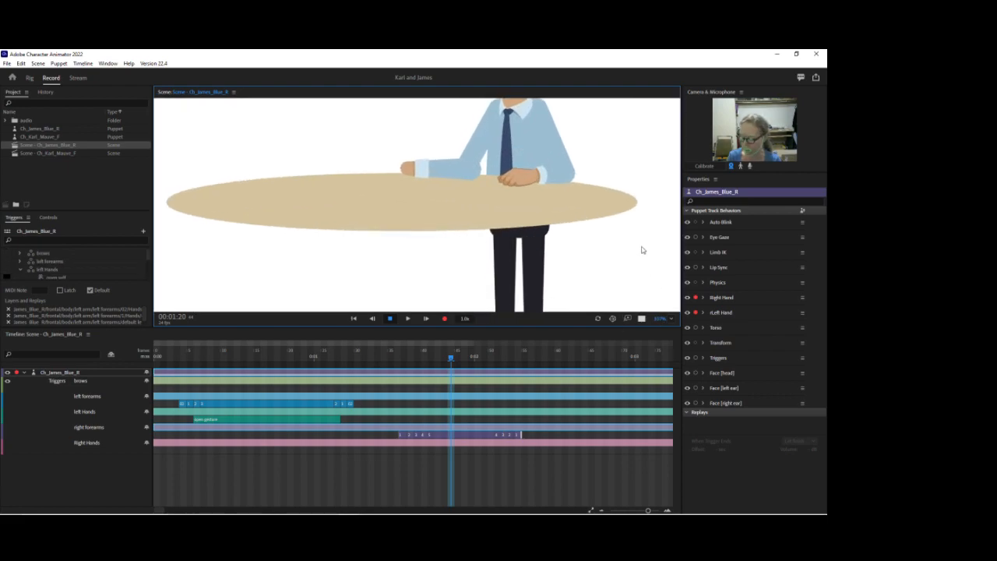
pyautogui.moveTo(611, 192); pyautogui.dragTo(546, 243)
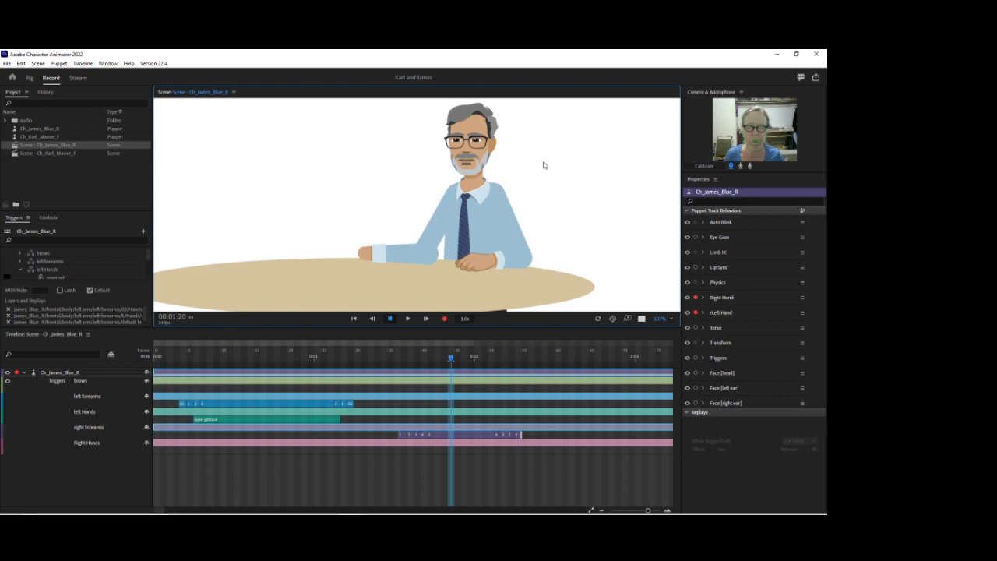
# Switch to Illustrator and isolate the +right arm layer of Ch_James_Blue_R.ai
pyautogui.moveTo(382, 512)
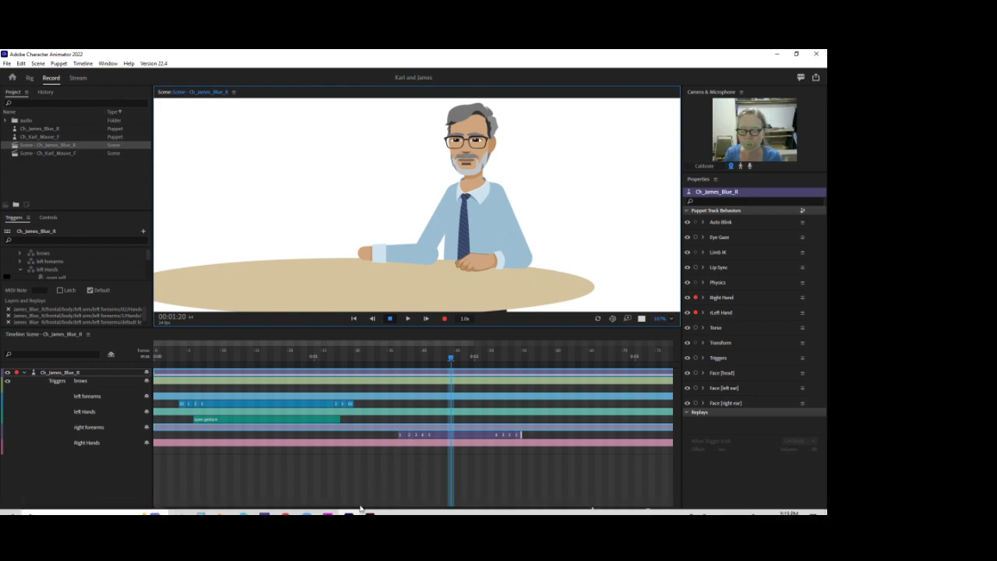
pyautogui.click(369, 506)
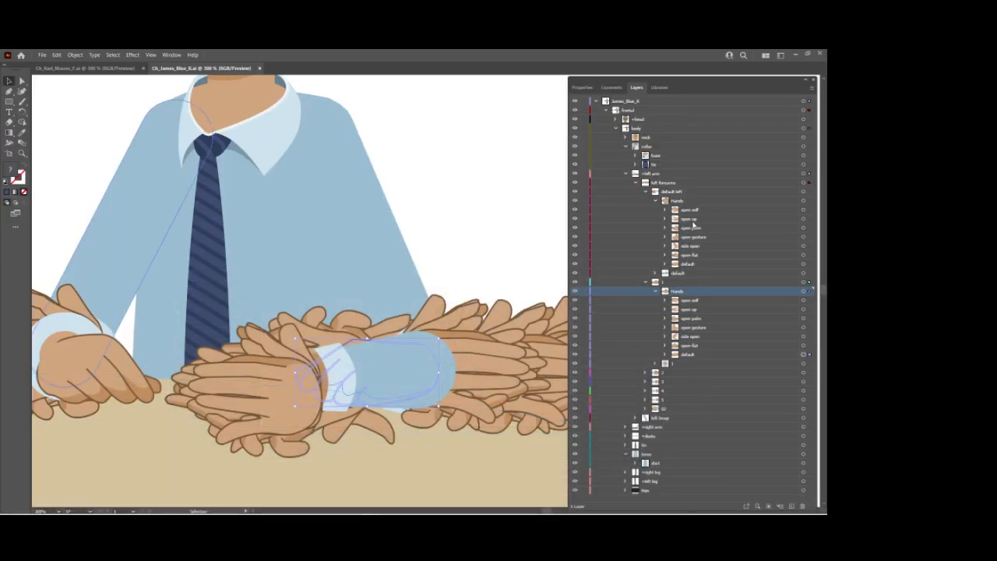
pyautogui.click(634, 182)
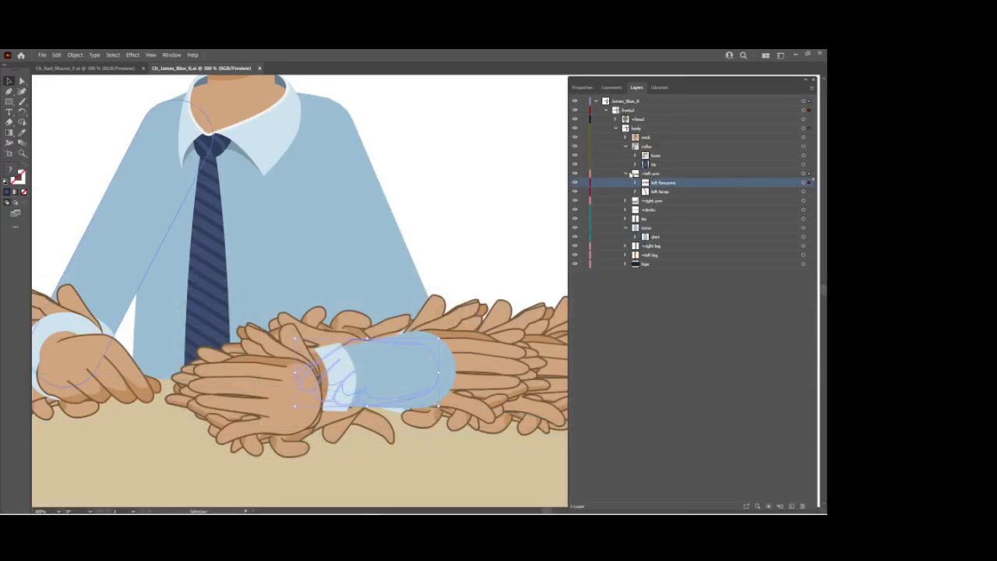
pyautogui.click(625, 173)
pyautogui.click(662, 185)
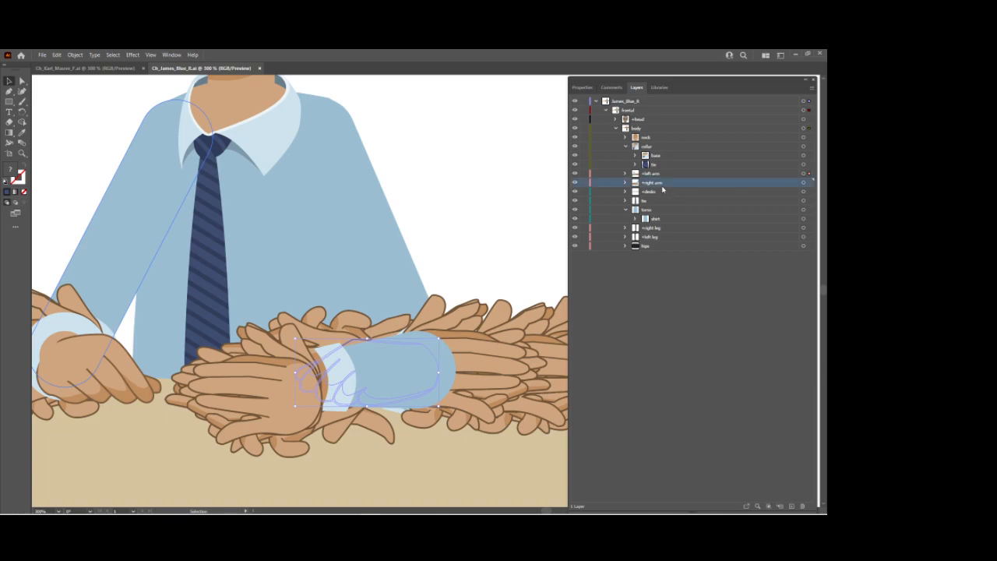
pyautogui.click(811, 90)
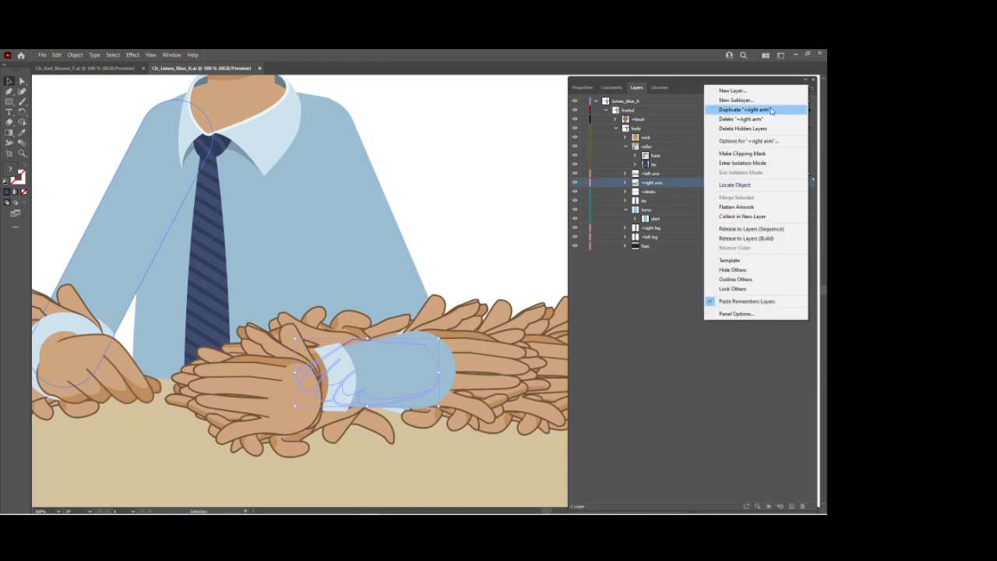
pyautogui.click(763, 162)
pyautogui.press('space')
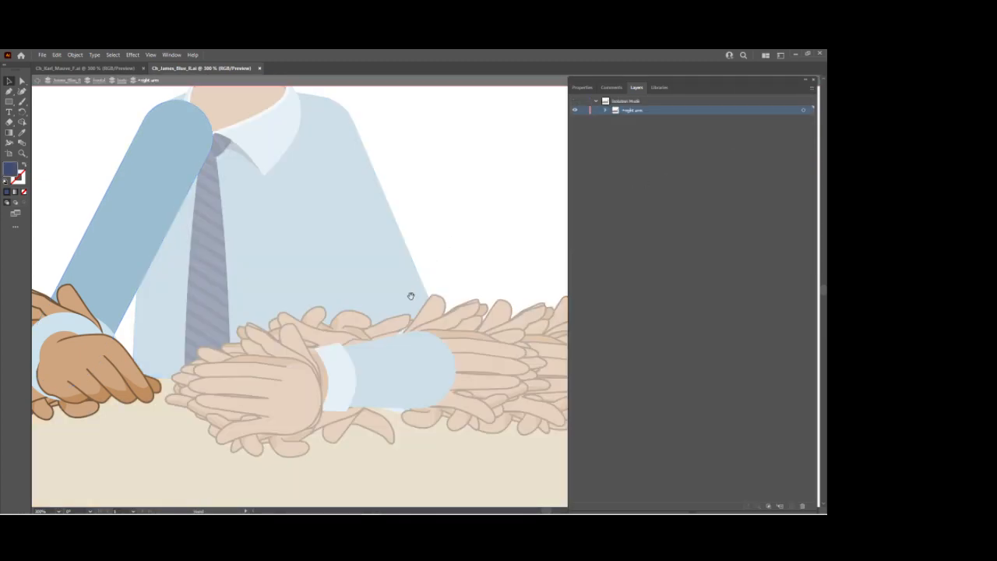
pyautogui.moveTo(466, 282); pyautogui.dragTo(566, 282)
pyautogui.moveTo(323, 301); pyautogui.dragTo(466, 325)
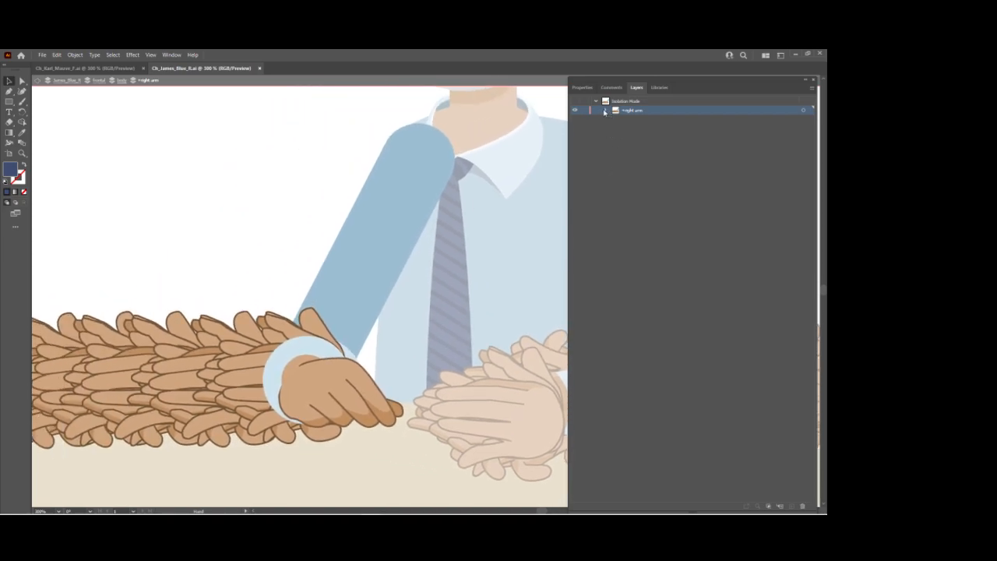
# Show only right forearm 5 and nudge it left and up so its elbow lines up with the bicep's rounded end
pyautogui.click(604, 111)
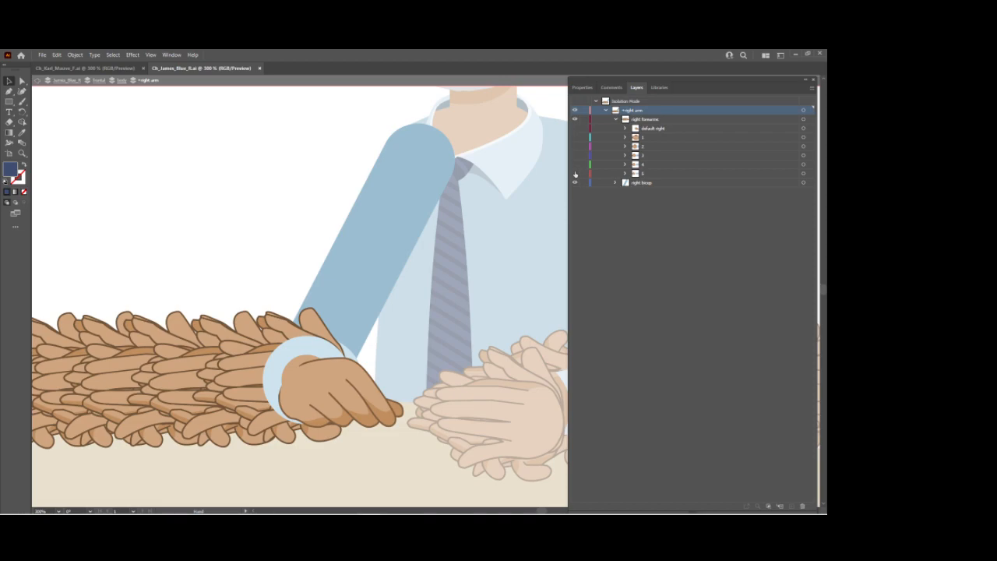
pyautogui.click(575, 172)
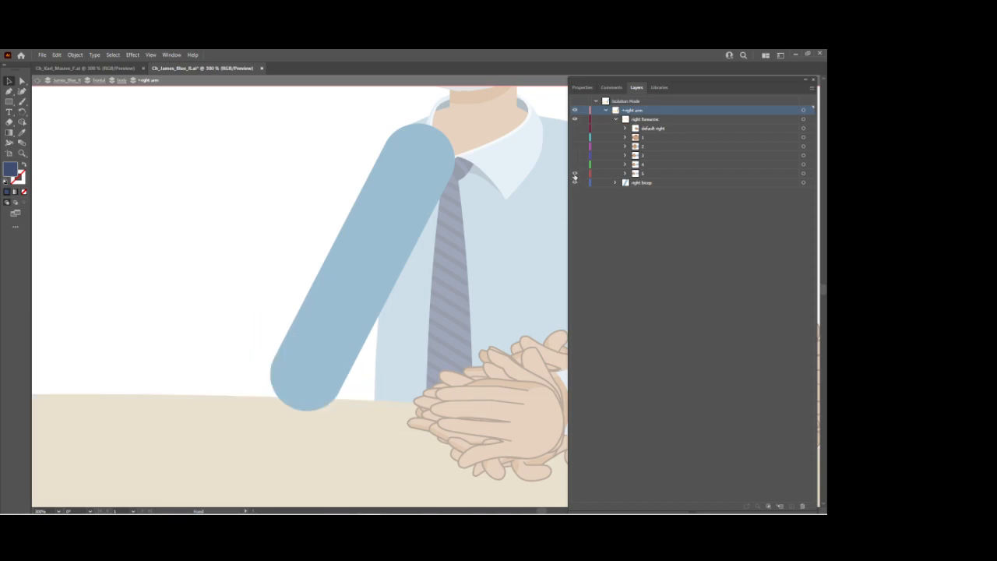
pyautogui.click(575, 174)
pyautogui.click(803, 174)
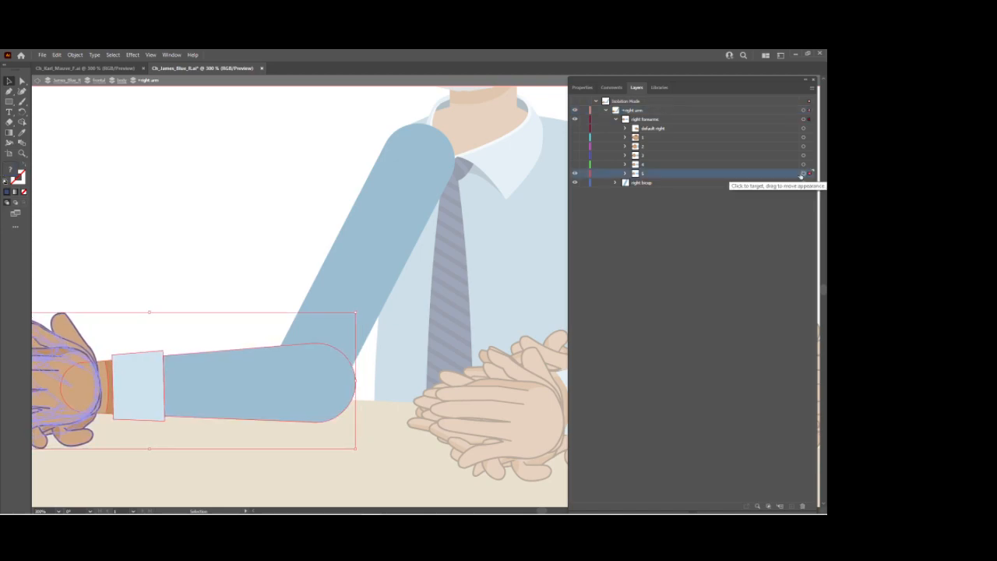
pyautogui.press('Left')
pyautogui.press('Left')
pyautogui.press('Left')
pyautogui.press('Left')
pyautogui.press('Left')
pyautogui.press('Left')
pyautogui.press('Left')
pyautogui.press('Left')
pyautogui.press('Left')
pyautogui.press('Left')
pyautogui.press('Right')
pyautogui.press('Right')
pyautogui.press('Right')
pyautogui.press('Right')
pyautogui.press('Up')
pyautogui.press('Up')
pyautogui.press('Up')
pyautogui.press('Up')
pyautogui.press('Right')
pyautogui.press('Right')
pyautogui.press('Down')
pyautogui.press('Right')
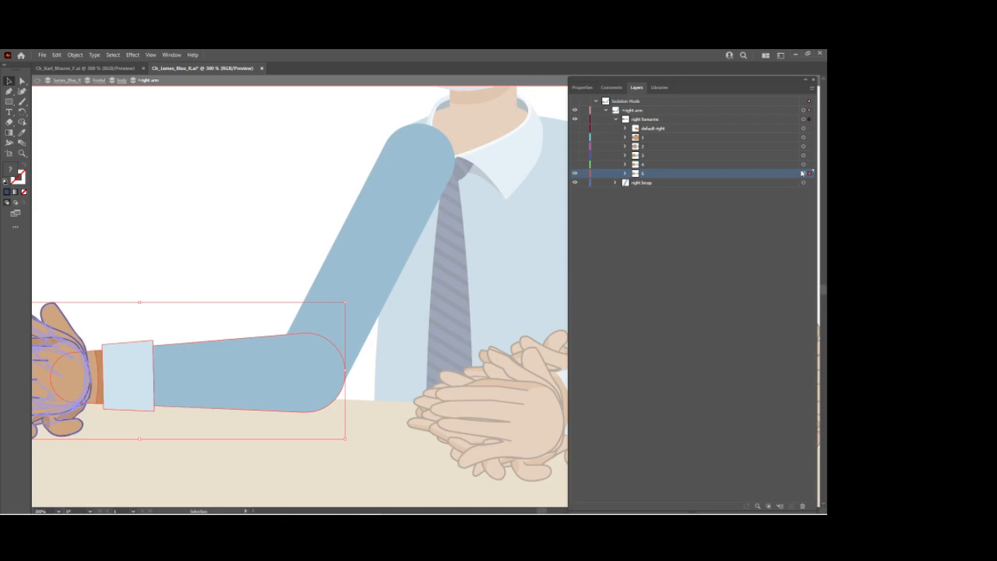
# Show forearm 4 instead of 5 and nudge it left and up until its elbow matches the right bicep's end
pyautogui.click(575, 173)
pyautogui.click(574, 164)
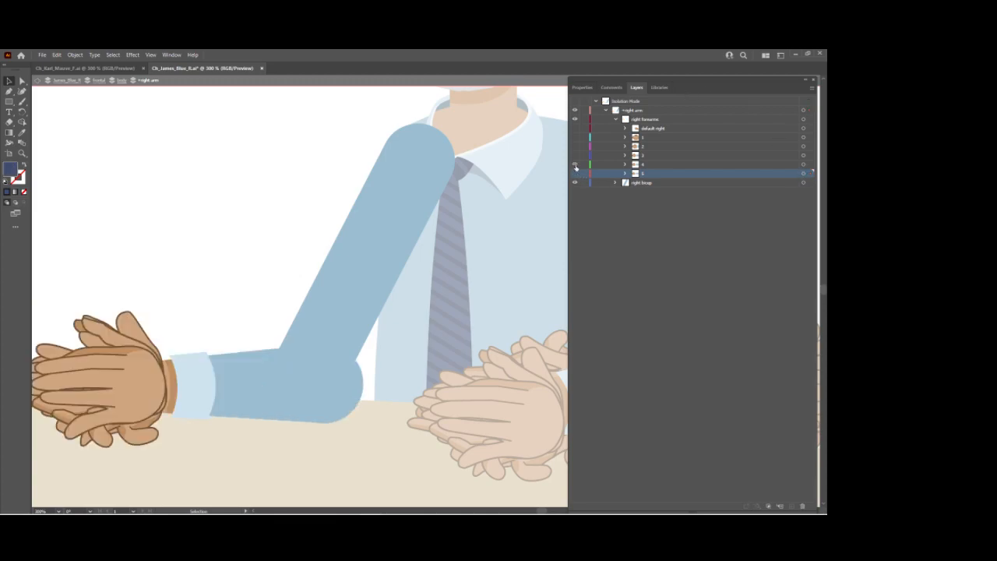
pyautogui.click(803, 164)
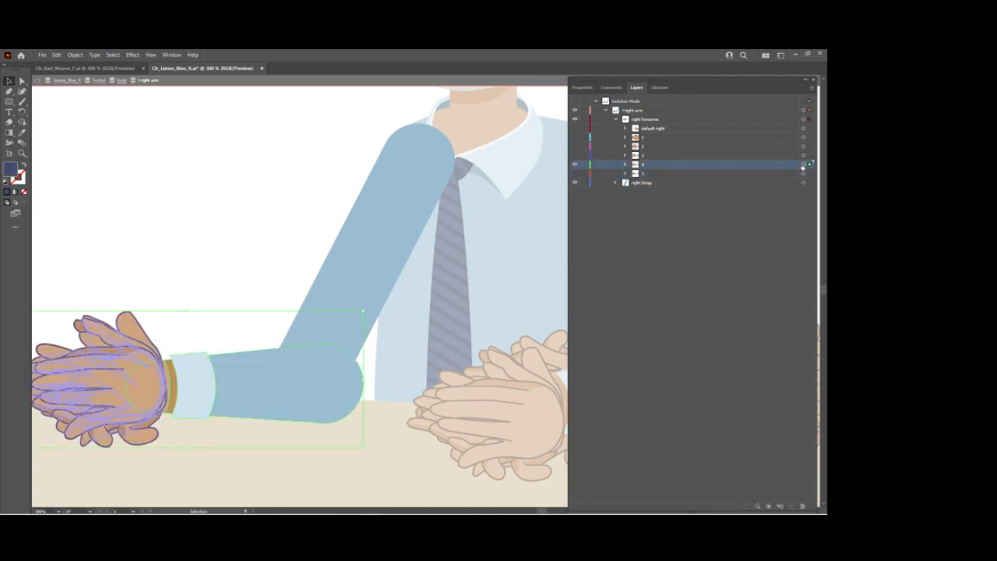
pyautogui.press('Left')
pyautogui.press('Left')
pyautogui.press('Left')
pyautogui.press('Left')
pyautogui.press('Left')
pyautogui.press('Left')
pyautogui.press('Left')
pyautogui.press('Left')
pyautogui.press('Left')
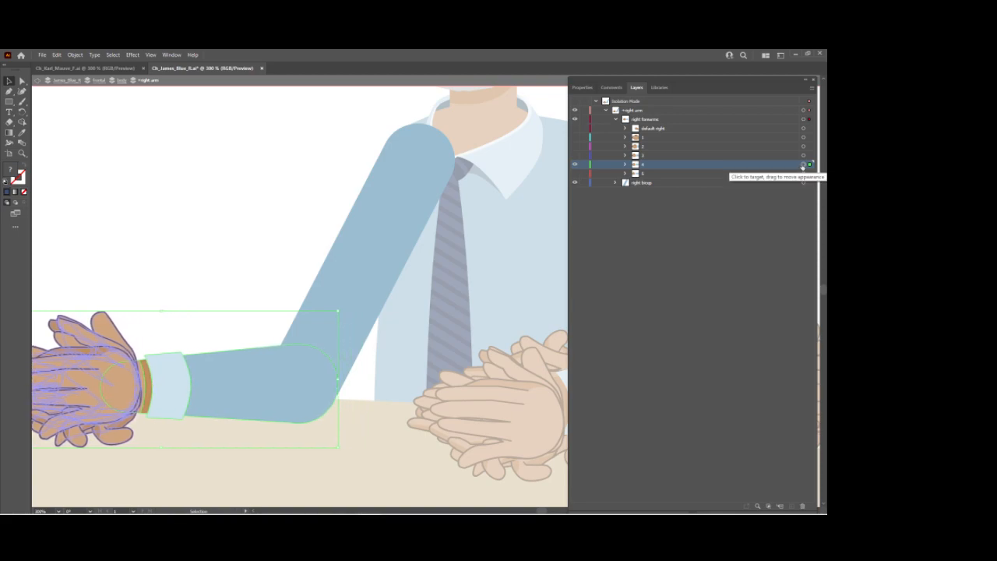
pyautogui.press('Up')
pyautogui.press('Up')
pyautogui.press('Up')
pyautogui.press('Up')
pyautogui.press('Up')
pyautogui.press('Up')
pyautogui.press('Right')
pyautogui.press('Right')
pyautogui.press('Right')
pyautogui.press('Right')
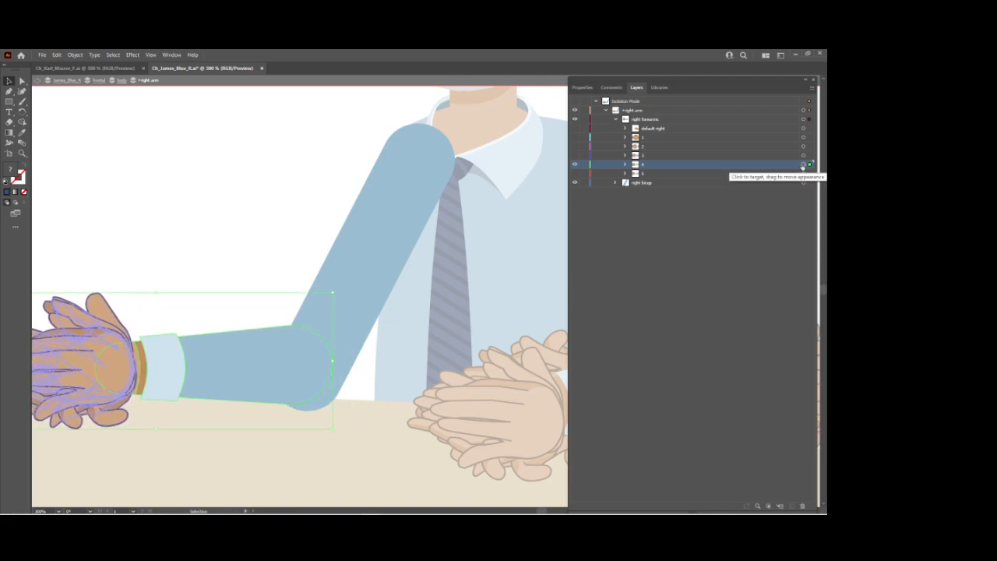
pyautogui.press('Down')
pyautogui.press('Down')
pyautogui.press('Right')
pyautogui.press('Right')
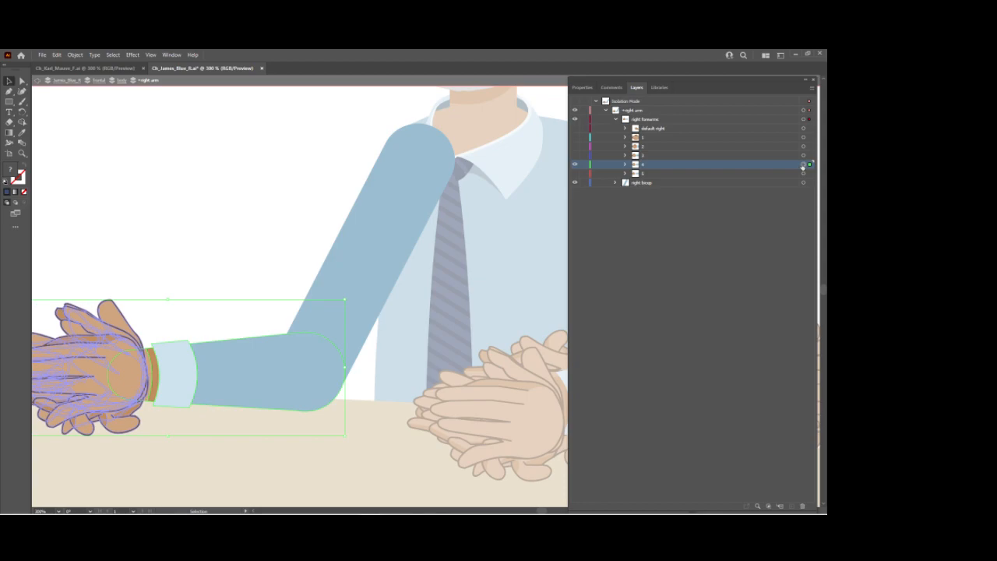
# Show forearm 3 instead of 4 and nudge it left and up to fit its elbow over the right bicep's end
pyautogui.click(575, 165)
pyautogui.click(575, 155)
pyautogui.click(803, 155)
pyautogui.press('Left')
pyautogui.press('Left')
pyautogui.press('Left')
pyautogui.press('Left')
pyautogui.press('Left')
pyautogui.press('Left')
pyautogui.press('Left')
pyautogui.press('Left')
pyautogui.press('Left')
pyautogui.press('Left')
pyautogui.press('Left')
pyautogui.press('Left')
pyautogui.press('Left')
pyautogui.press('Left')
pyautogui.press('Left')
pyautogui.press('Left')
pyautogui.press('Left')
pyautogui.press('Left')
pyautogui.press('Left')
pyautogui.press('Left')
pyautogui.press('Left')
pyautogui.press('Left')
pyautogui.press('Left')
pyautogui.press('Left')
pyautogui.press('Up')
pyautogui.press('Up')
pyautogui.press('Up')
pyautogui.press('Up')
pyautogui.press('Up')
pyautogui.press('Up')
pyautogui.press('Up')
pyautogui.press('Up')
pyautogui.press('Up')
pyautogui.press('Right')
pyautogui.press('Right')
pyautogui.press('Right')
pyautogui.press('Right')
pyautogui.press('Right')
pyautogui.press('Right')
pyautogui.press('Right')
pyautogui.press('Right')
pyautogui.press('Right')
pyautogui.press('Right')
pyautogui.press('Right')
pyautogui.press('Right')
pyautogui.press('Right')
pyautogui.press('Right')
pyautogui.press('Right')
pyautogui.press('Right')
pyautogui.press('Down')
pyautogui.press('Down')
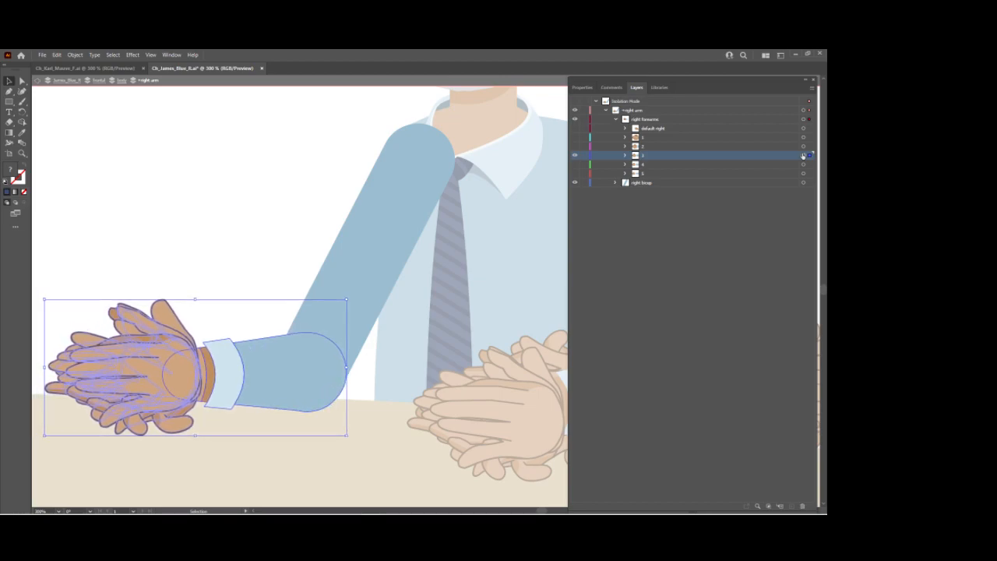
# Show forearm 2 instead of 3 and nudge it left and up until its elbow fits over the right bicep's rounded end
pyautogui.click(573, 156)
pyautogui.click(574, 147)
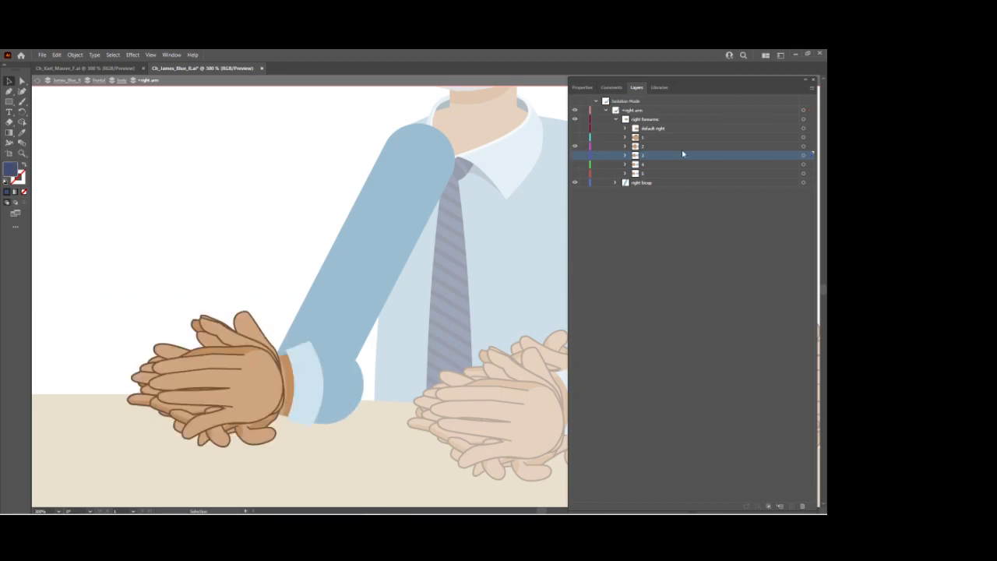
pyautogui.click(796, 147)
pyautogui.click(803, 147)
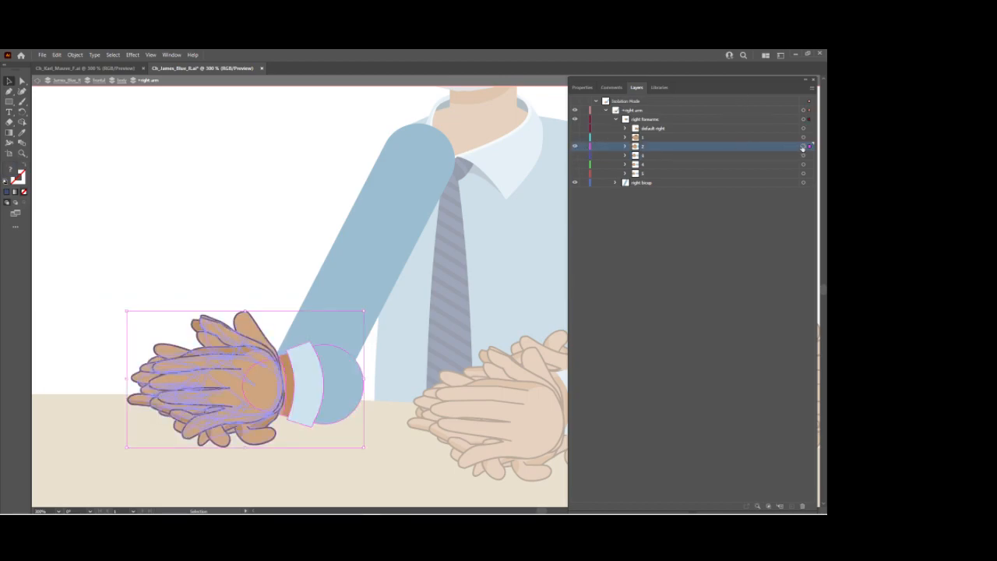
pyautogui.press('Left')
pyautogui.press('Left')
pyautogui.press('Left')
pyautogui.press('Left')
pyautogui.press('Left')
pyautogui.press('Left')
pyautogui.press('Left')
pyautogui.press('Left')
pyautogui.press('Left')
pyautogui.press('Left')
pyautogui.press('Left')
pyautogui.press('Left')
pyautogui.press('Left')
pyautogui.press('Left')
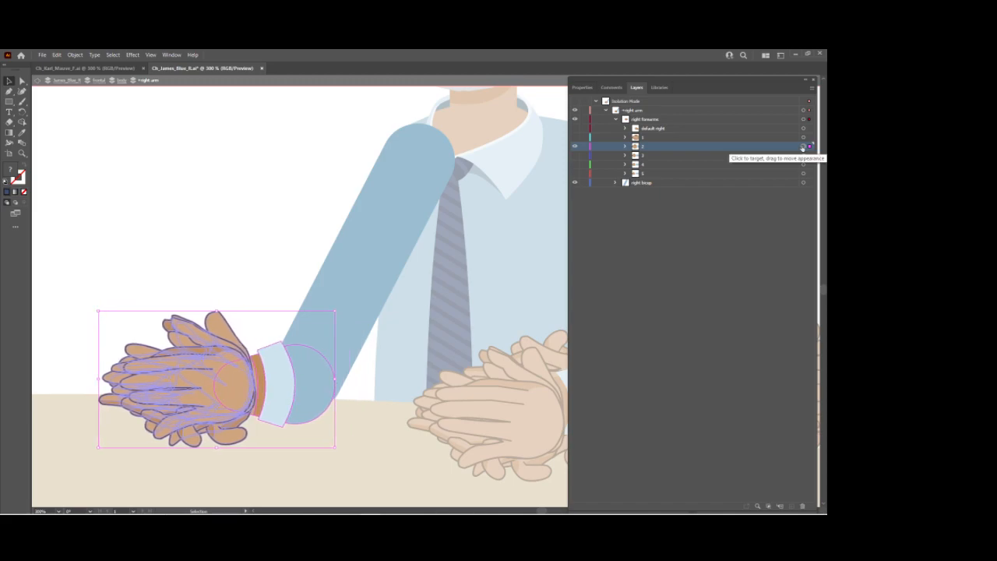
pyautogui.press('Up')
pyautogui.press('Up')
pyautogui.press('Up')
pyautogui.press('Up')
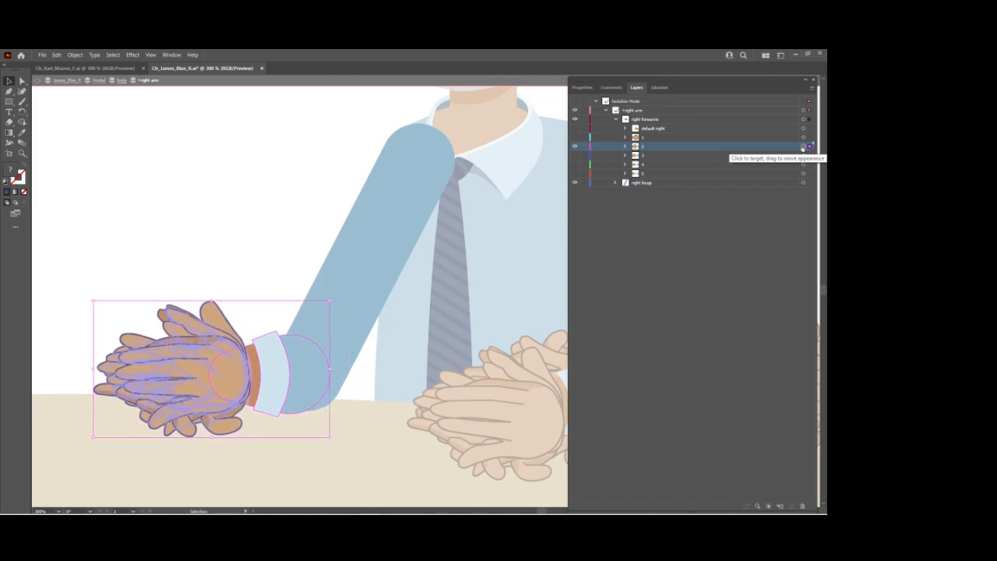
pyautogui.press('Right')
pyautogui.press('Right')
pyautogui.press('Right')
pyautogui.press('Up')
pyautogui.press('Right')
pyautogui.press('Down')
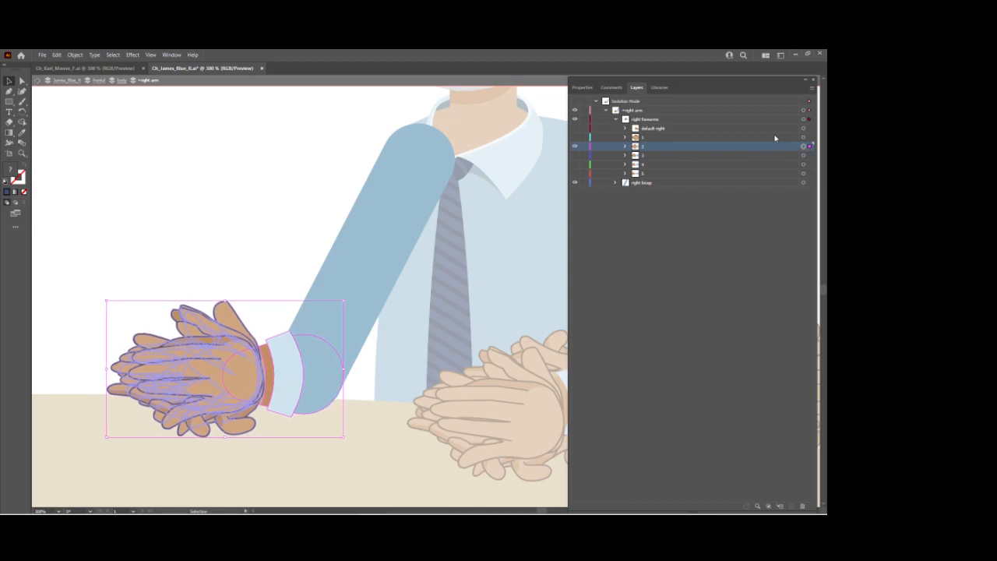
# Show forearm 1 instead of 2 and nudge it left and up to match its elbow to the right bicep's end
pyautogui.click(574, 146)
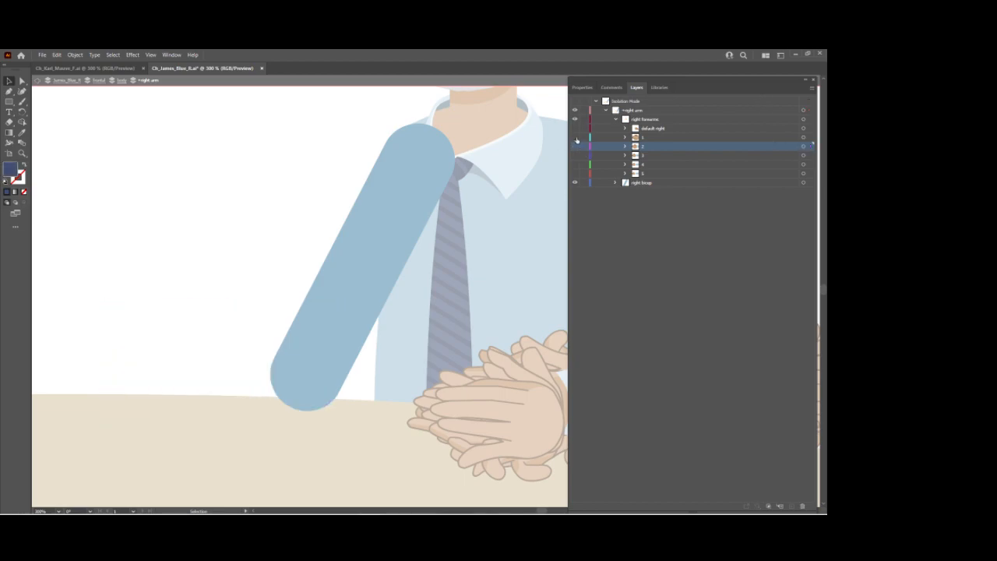
pyautogui.click(575, 137)
pyautogui.click(803, 137)
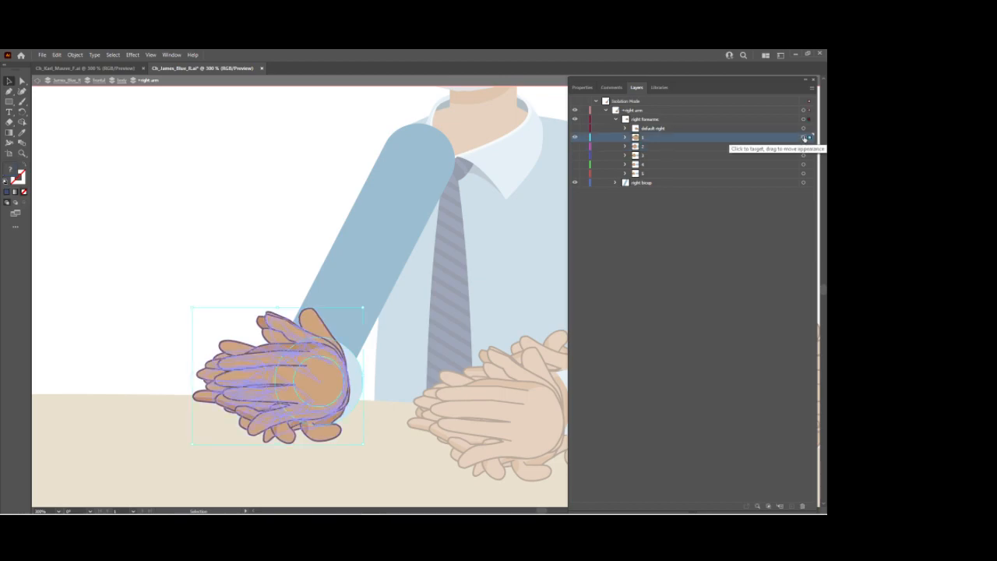
pyautogui.press('Left')
pyautogui.press('Left')
pyautogui.press('Left')
pyautogui.press('Left')
pyautogui.press('Left')
pyautogui.press('Left')
pyautogui.press('Left')
pyautogui.press('Left')
pyautogui.press('Left')
pyautogui.press('Left')
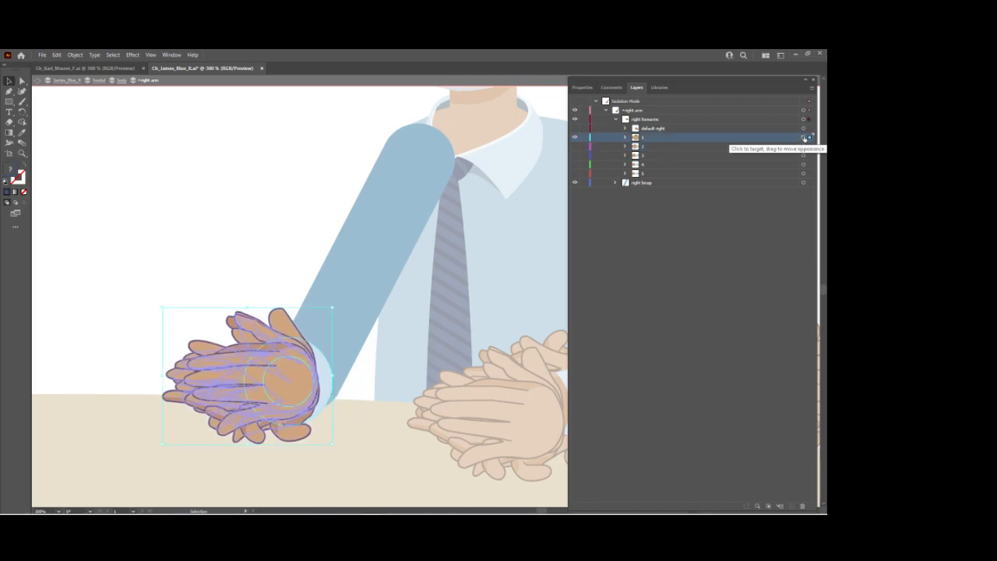
pyautogui.press('Left')
pyautogui.press('Left')
pyautogui.press('Left')
pyautogui.press('Left')
pyautogui.press('Left')
pyautogui.press('Up')
pyautogui.press('Up')
pyautogui.press('Up')
pyautogui.press('Up')
pyautogui.press('Up')
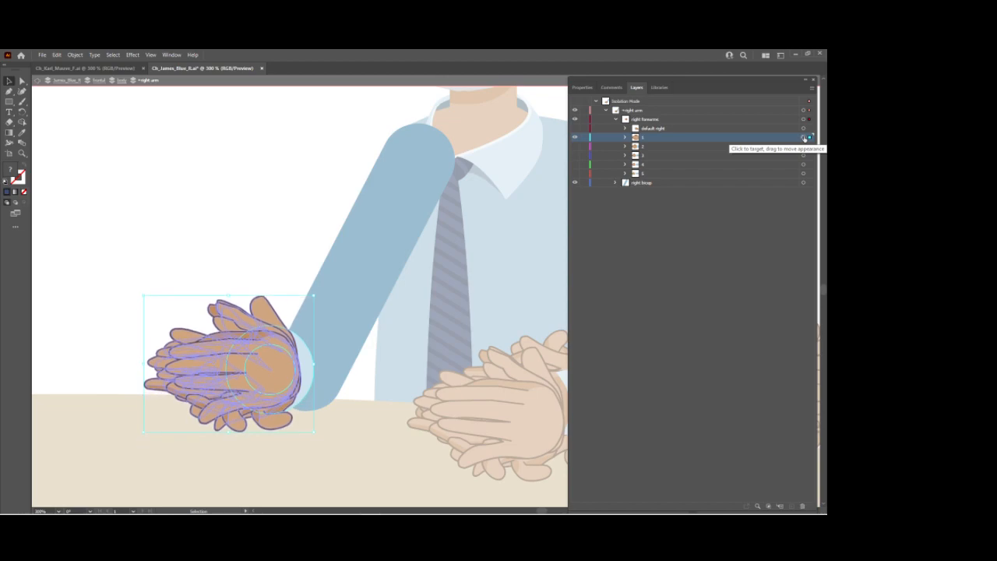
pyautogui.press('Right')
pyautogui.press('Right')
pyautogui.press('Right')
pyautogui.press('Right')
pyautogui.press('Right')
pyautogui.press('Right')
pyautogui.press('Right')
pyautogui.press('Right')
pyautogui.press('Right')
pyautogui.press('Right')
pyautogui.press('Down')
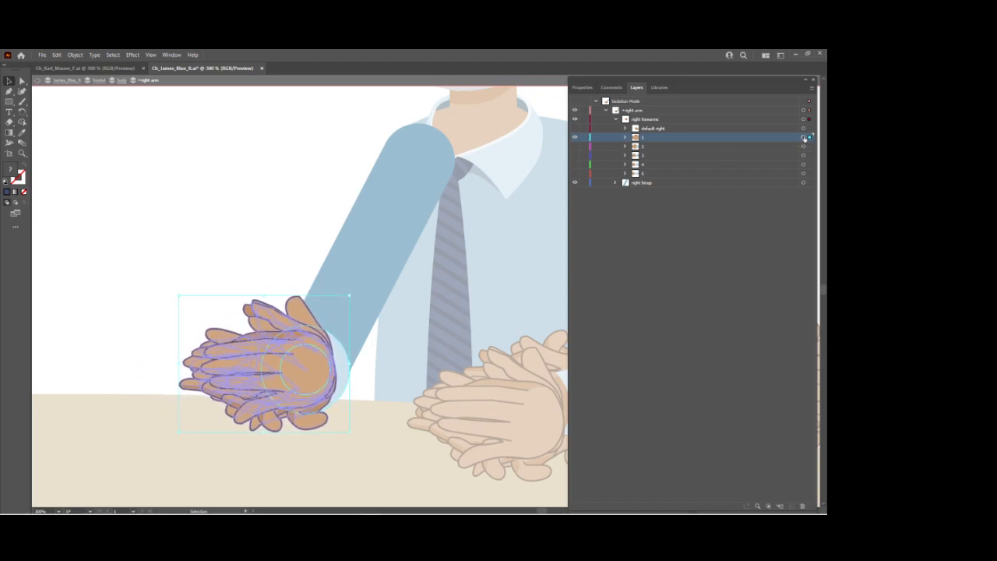
pyautogui.press('Left')
pyautogui.press('Down')
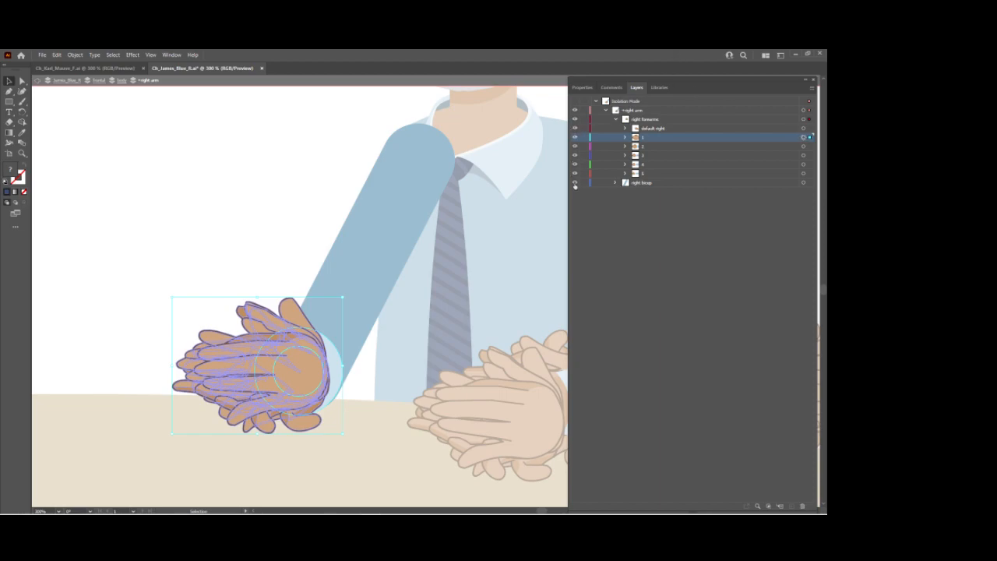
# Leave isolation mode with all right forearm layers shown again and save Ch_James_Blue_R.ai
pyautogui.click(575, 183)
pyautogui.doubleClick(413, 379)
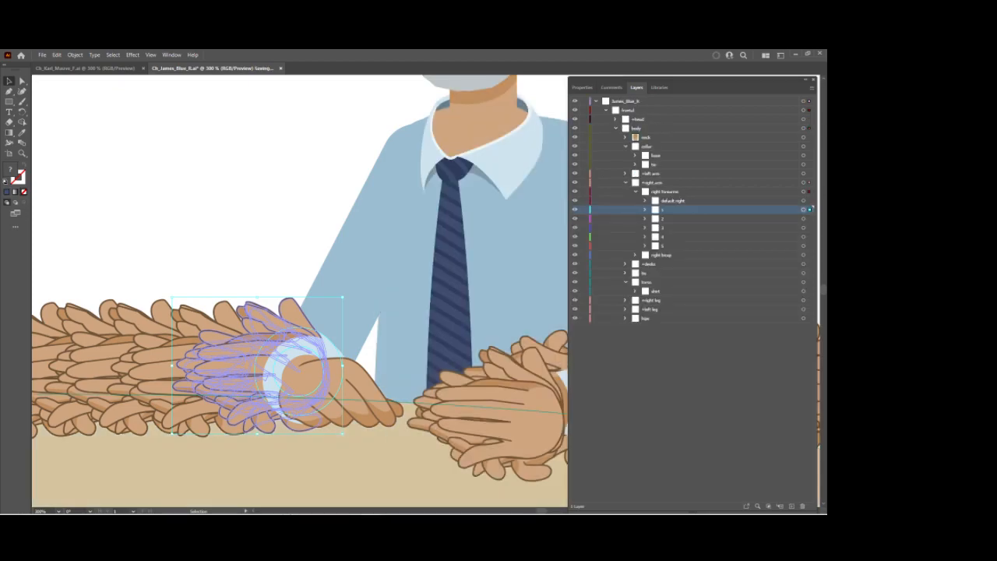
# Switch to Character Animator, move the playhead to 00:01:23 and pull the right hand to check the realigned arm
pyautogui.click(348, 506)
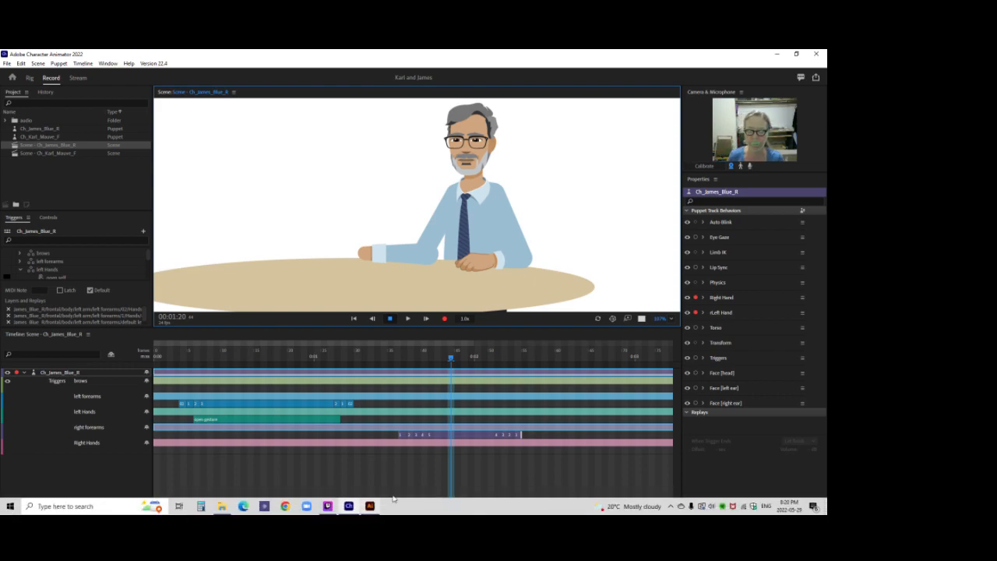
pyautogui.moveTo(361, 506)
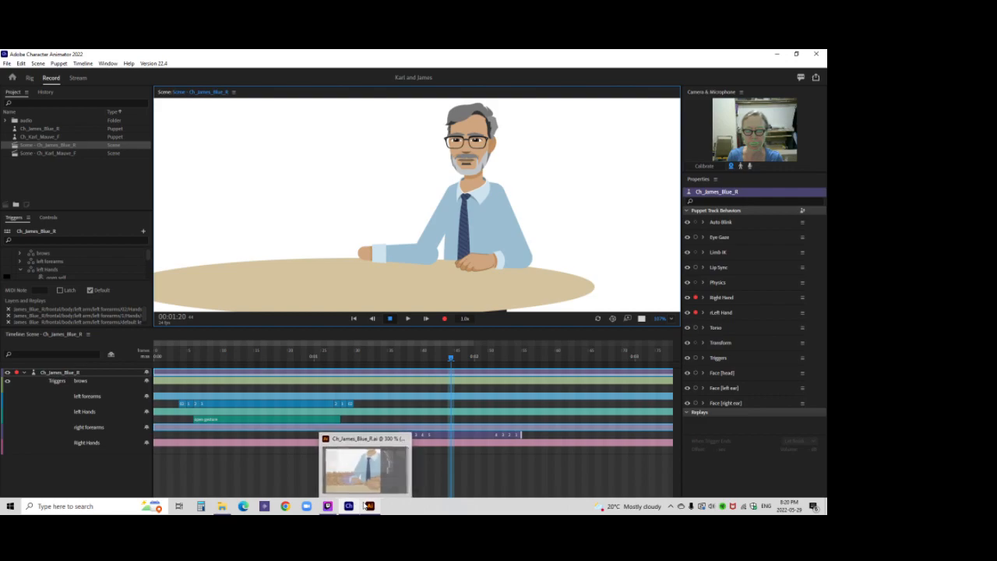
pyautogui.click(371, 506)
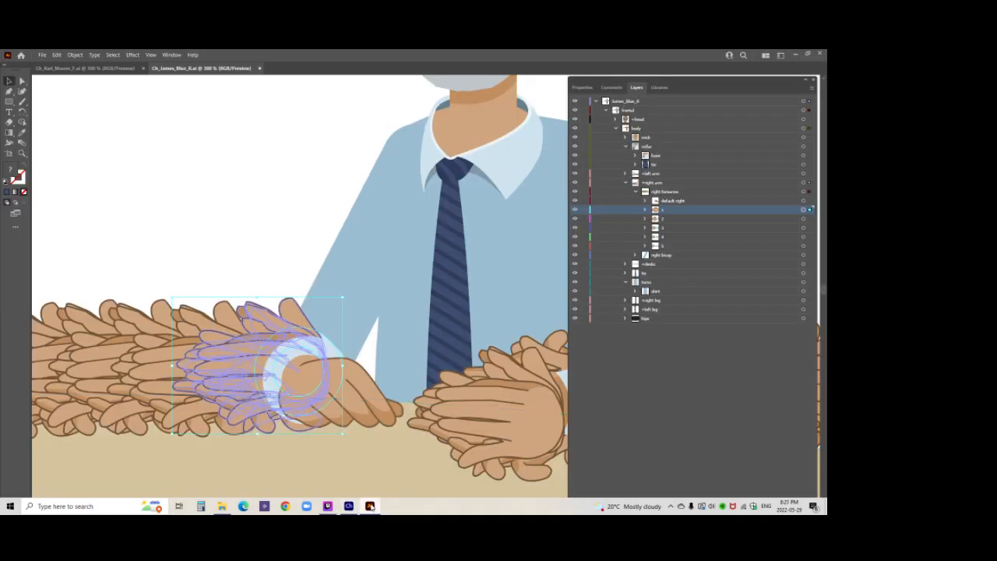
pyautogui.click(370, 506)
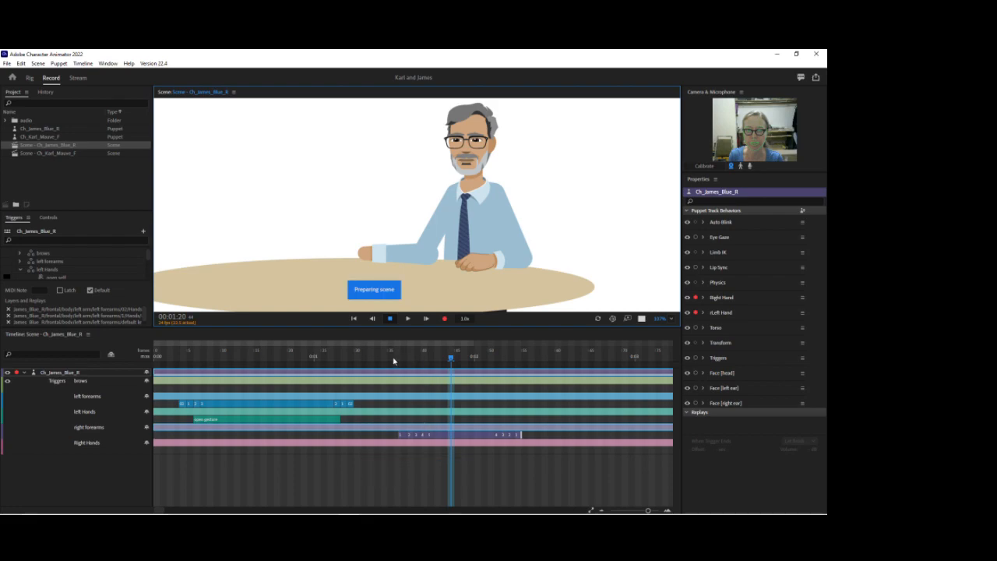
pyautogui.moveTo(390, 361); pyautogui.dragTo(474, 367)
pyautogui.moveTo(369, 254)
pyautogui.mouseDown()
pyautogui.moveTo(368, 231)
pyautogui.moveTo(358, 279)
pyautogui.moveTo(368, 251)
pyautogui.mouseUp()
# Open the puppet's rig, collapse the left arm group and select the right arm layer
pyautogui.click(29, 77)
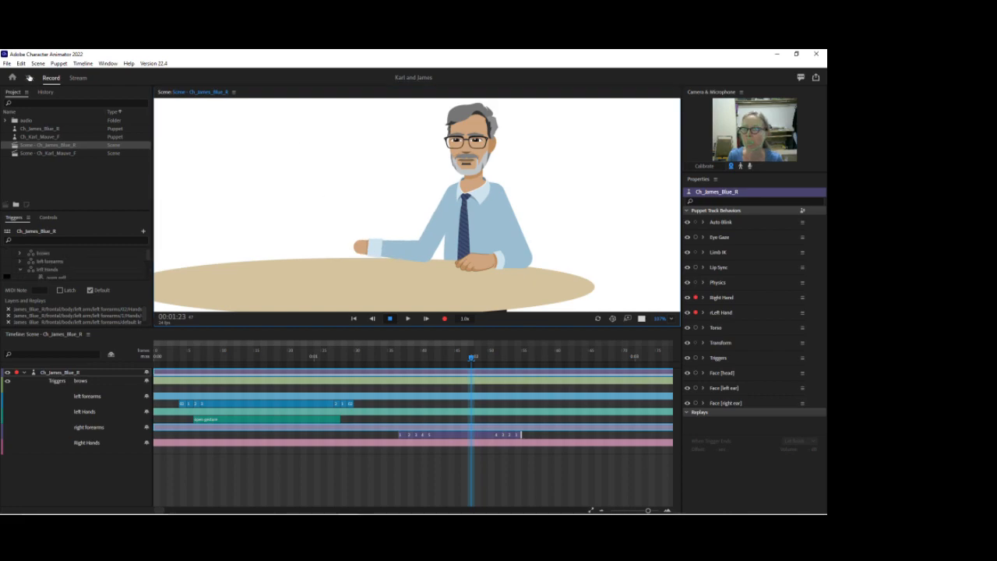
pyautogui.doubleClick(509, 262)
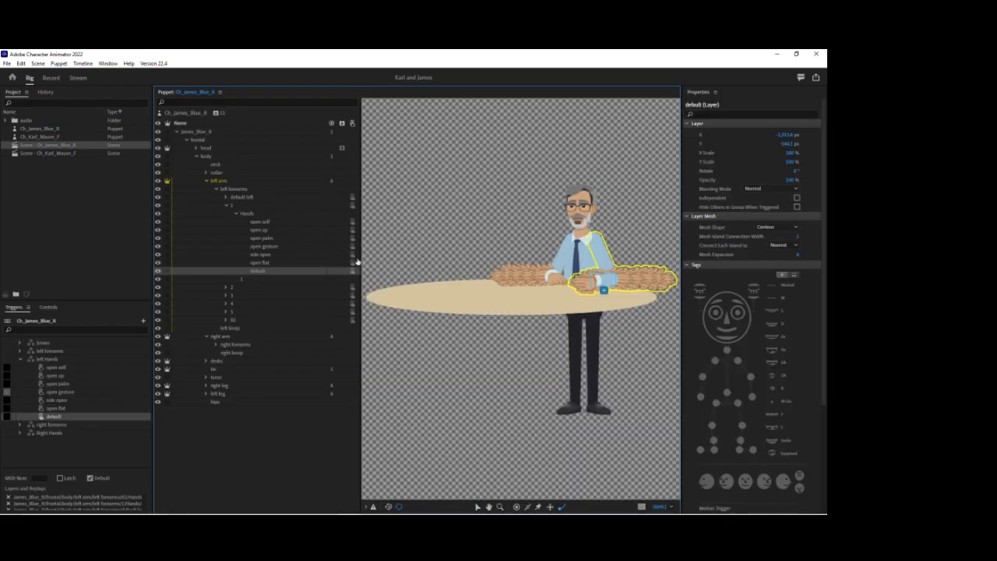
pyautogui.click(222, 190)
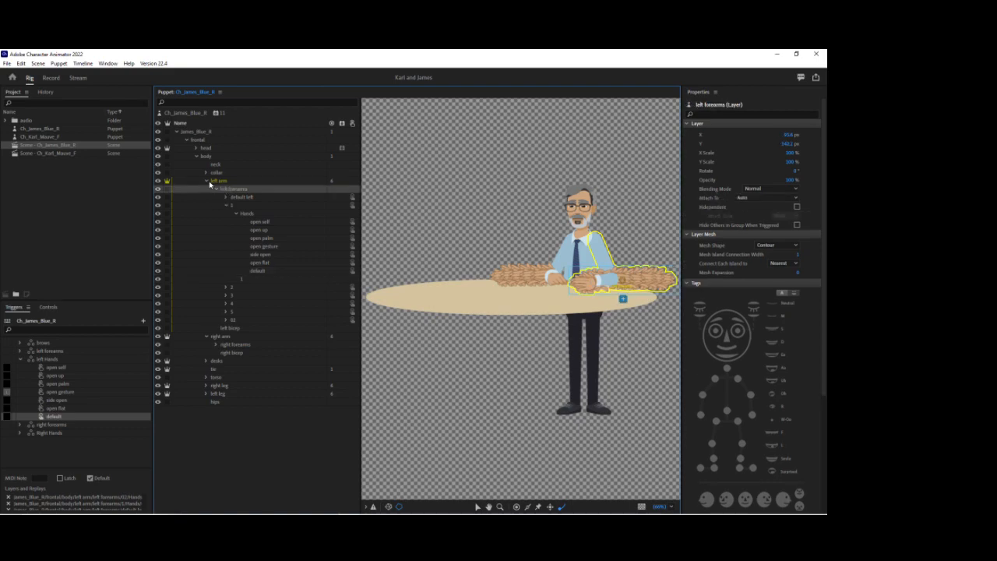
pyautogui.click(207, 181)
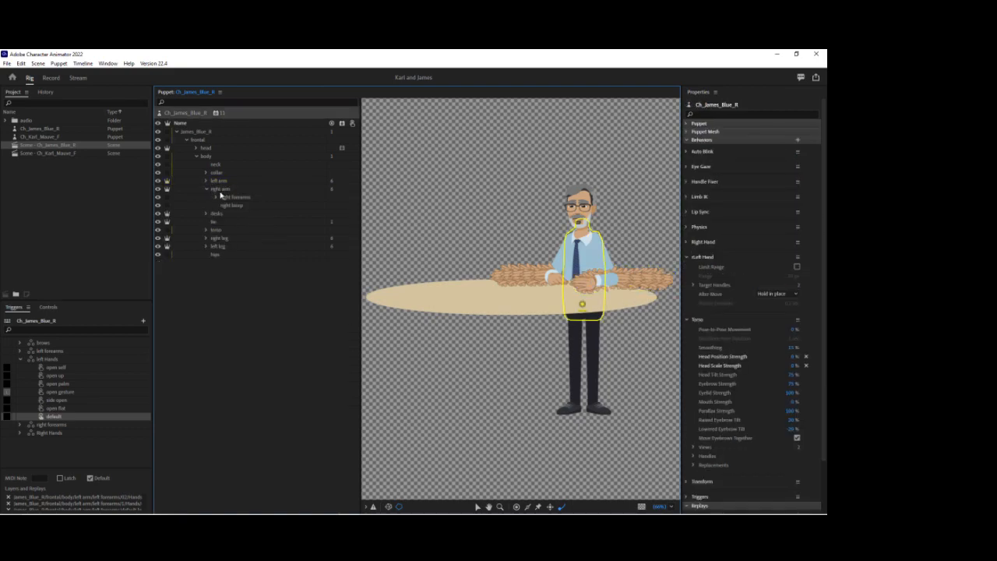
pyautogui.click(221, 191)
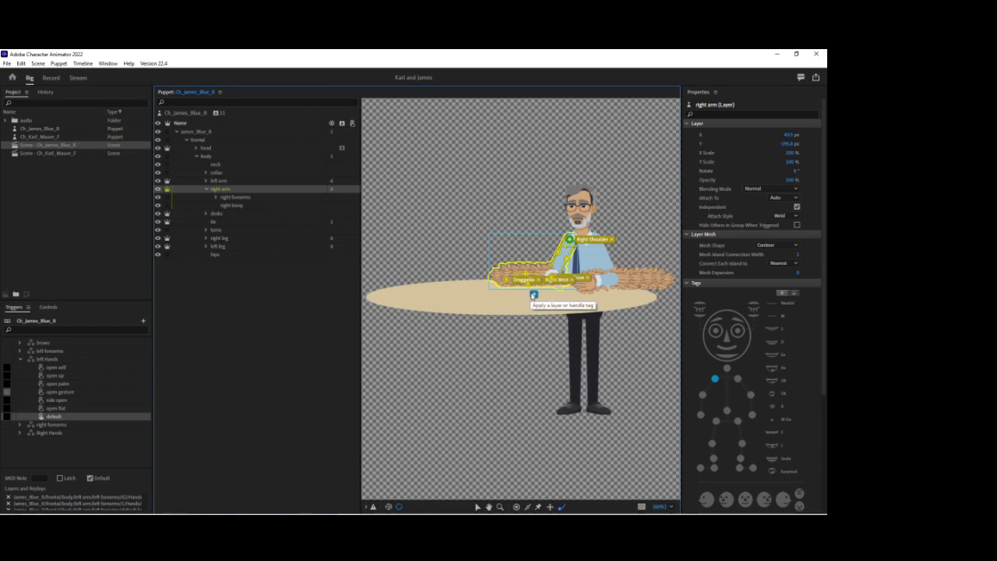
# Refit the Right Elbow handle to the elbow, raise the forearm sticks and adjust the inner bicep stick on the right arm
pyautogui.scroll(3, 545, 265)
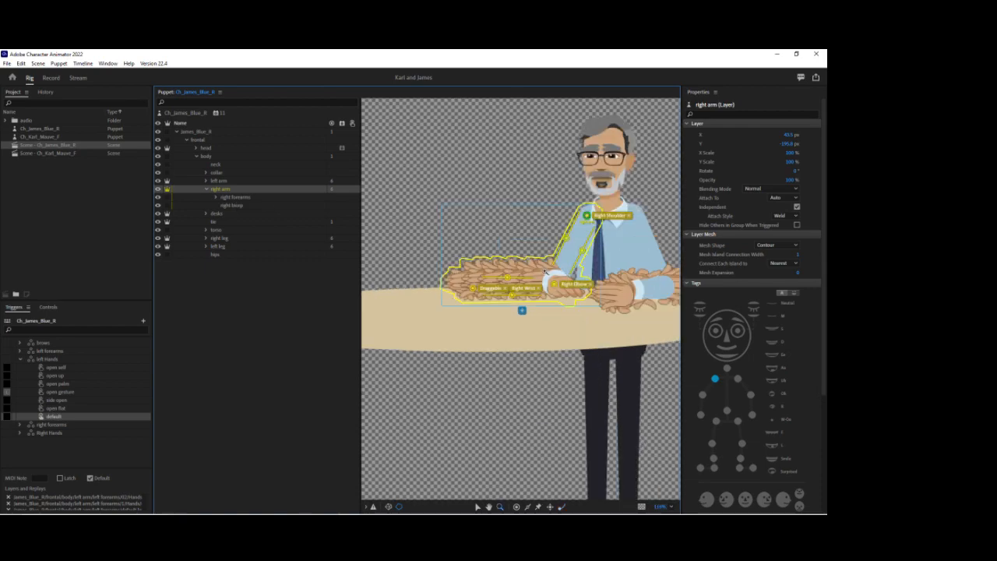
pyautogui.scroll(3, 545, 273)
pyautogui.click(477, 506)
pyautogui.moveTo(562, 297); pyautogui.dragTo(556, 291)
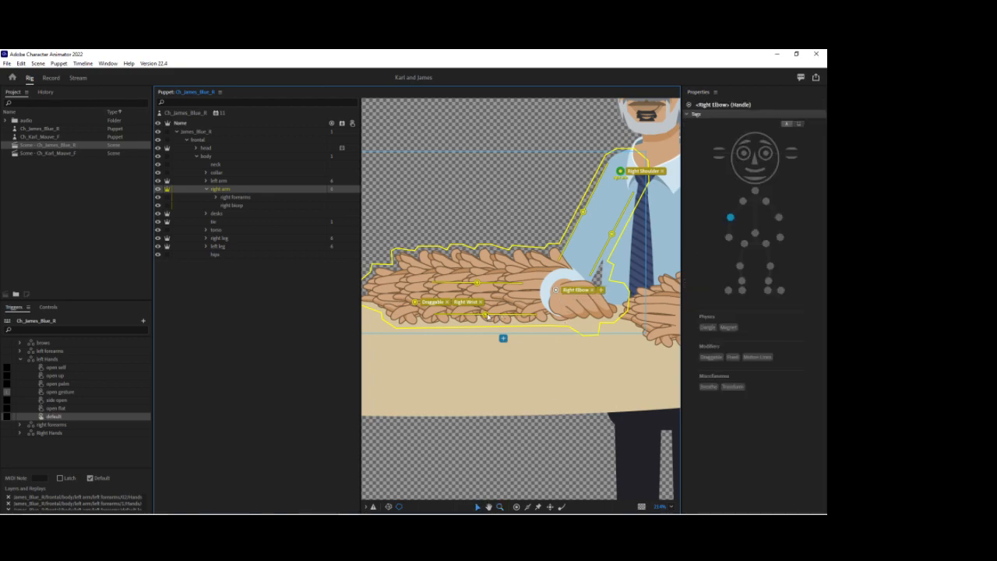
pyautogui.moveTo(477, 285); pyautogui.dragTo(484, 273)
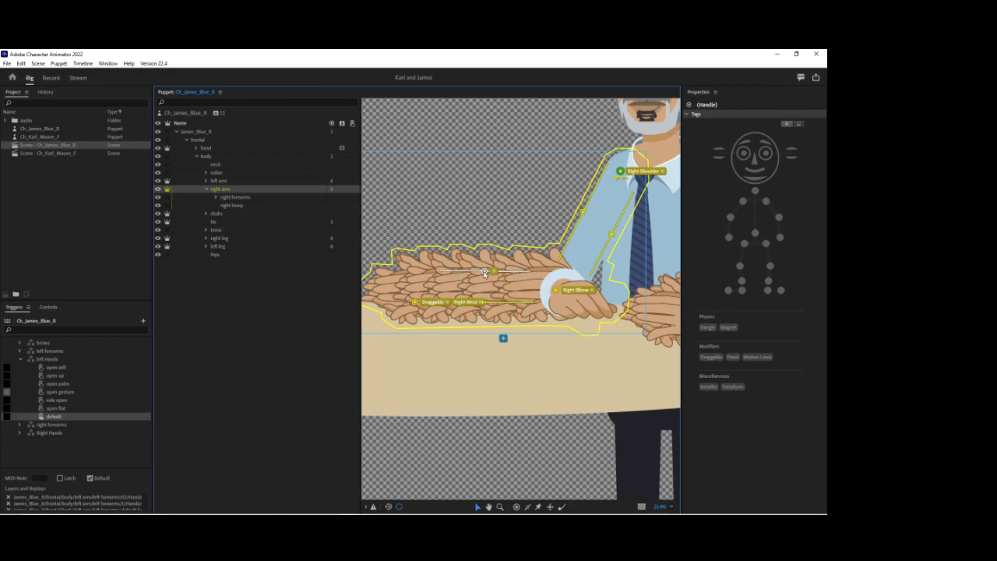
pyautogui.click(614, 232)
pyautogui.click(557, 289)
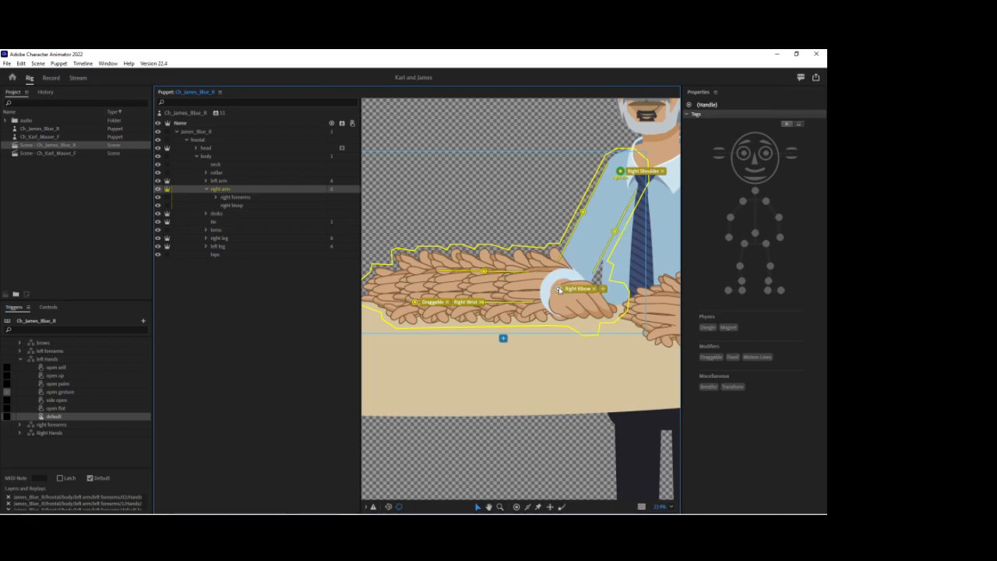
# Test the right arm's bend in the scene and shift the Right Elbow handle slightly toward the torso in the rig
pyautogui.click(51, 78)
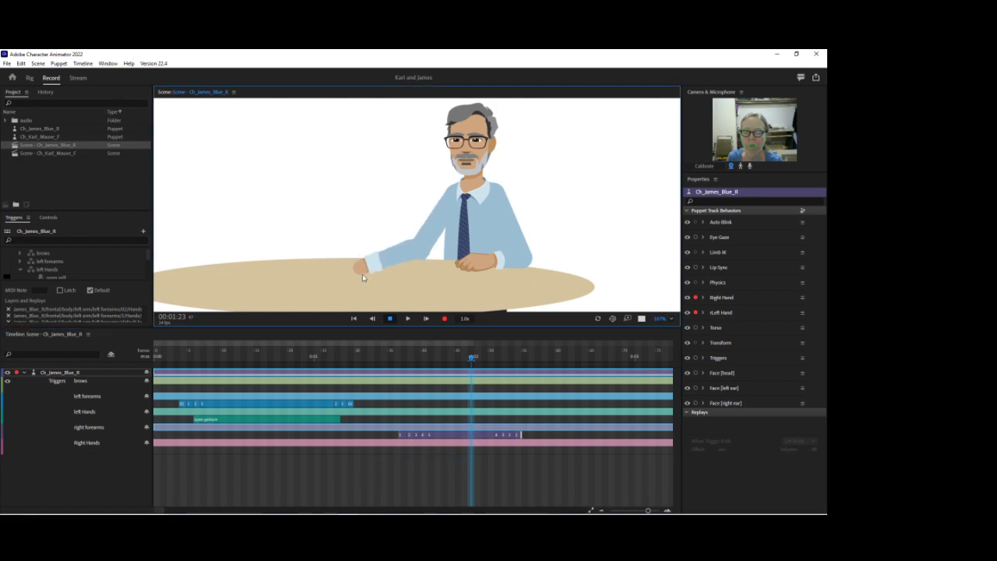
pyautogui.moveTo(358, 244)
pyautogui.mouseDown()
pyautogui.moveTo(346, 253)
pyautogui.moveTo(361, 242)
pyautogui.moveTo(363, 263)
pyautogui.mouseUp()
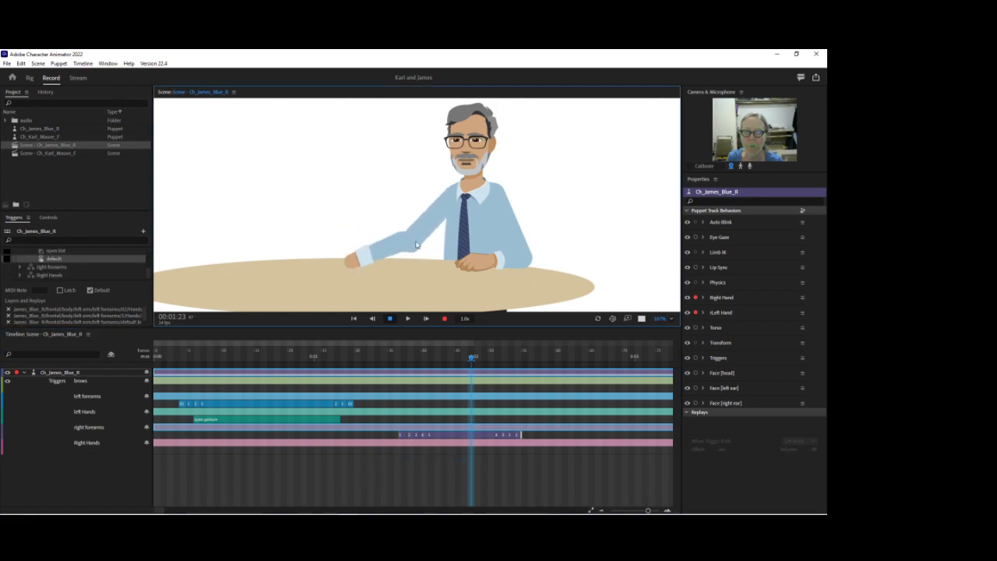
pyautogui.click(29, 79)
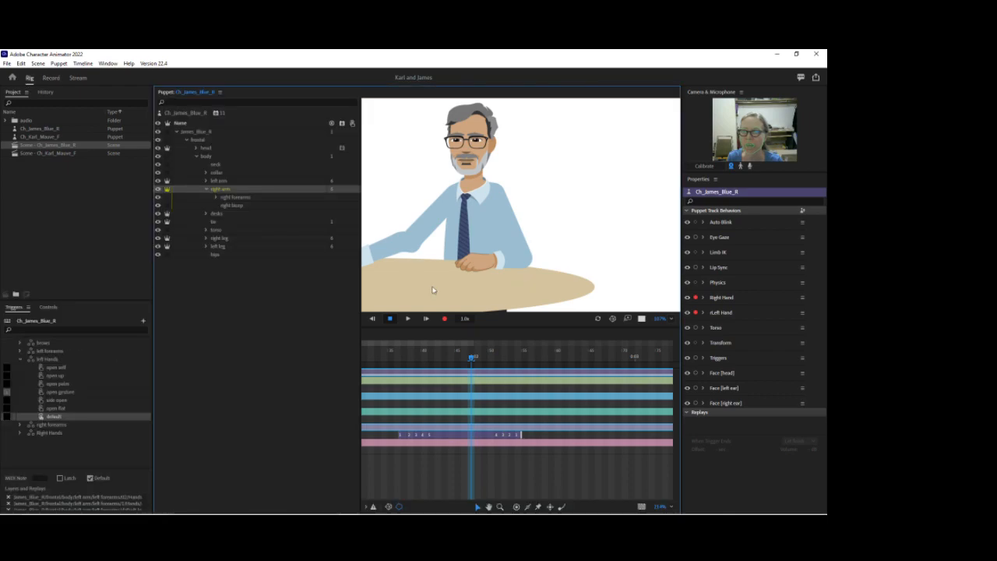
pyautogui.moveTo(558, 290); pyautogui.dragTo(568, 292)
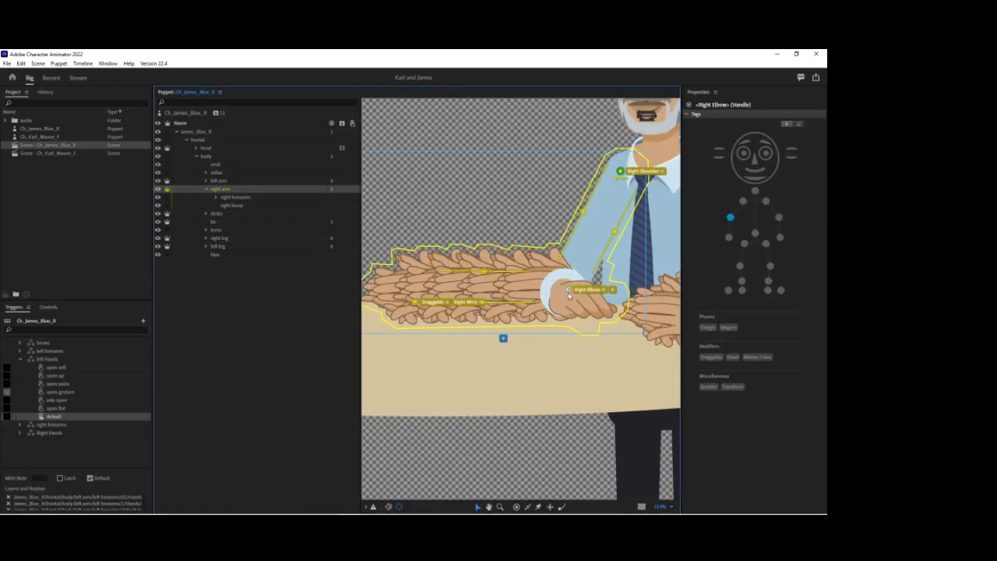
# Move the right hand up and down in the scene to examine the elbow bend up close
pyautogui.click(51, 78)
pyautogui.moveTo(363, 253); pyautogui.dragTo(380, 275)
pyautogui.click(372, 278)
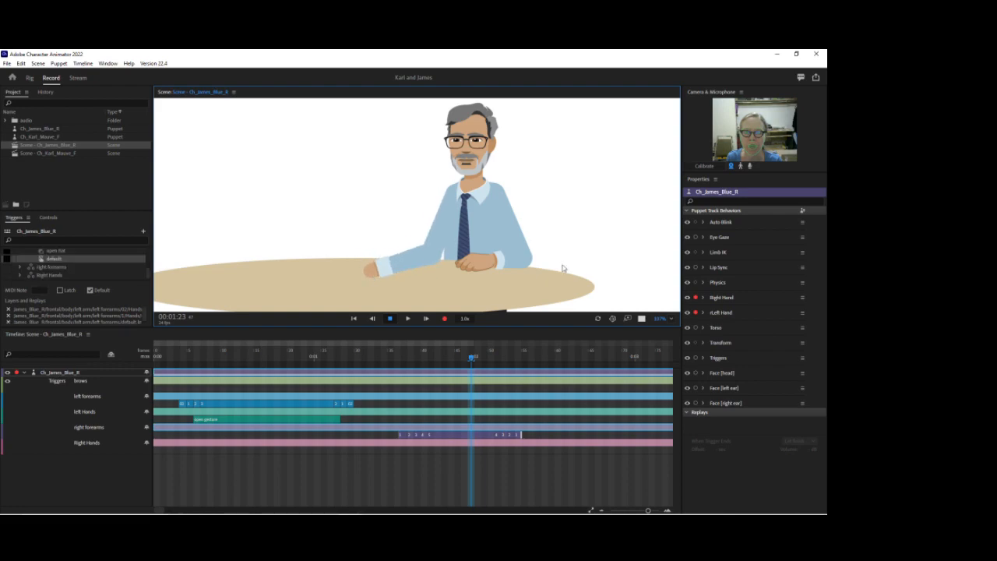
pyautogui.moveTo(659, 321); pyautogui.dragTo(660, 285)
pyautogui.moveTo(359, 299); pyautogui.dragTo(316, 295)
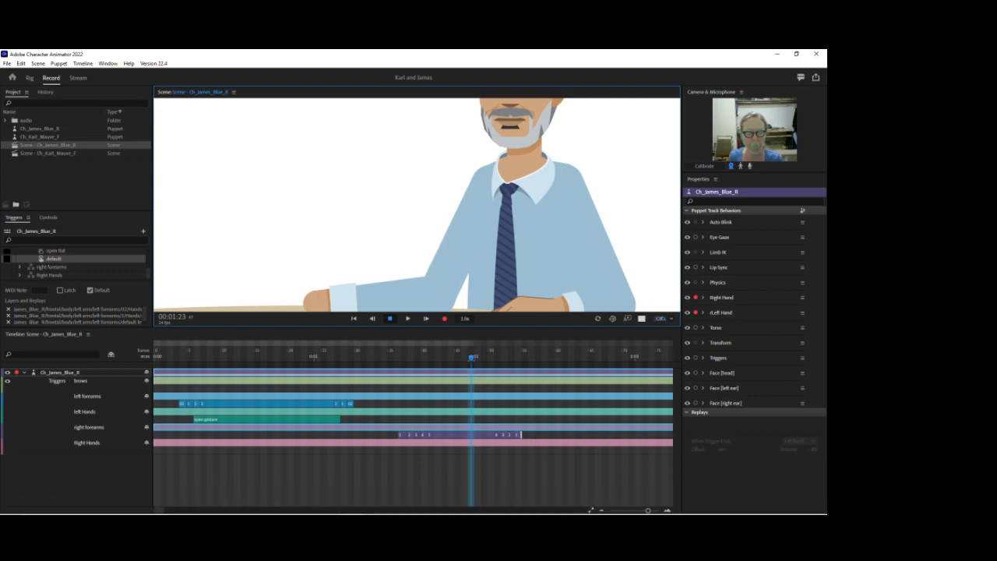
pyautogui.click(672, 319)
pyautogui.click(679, 331)
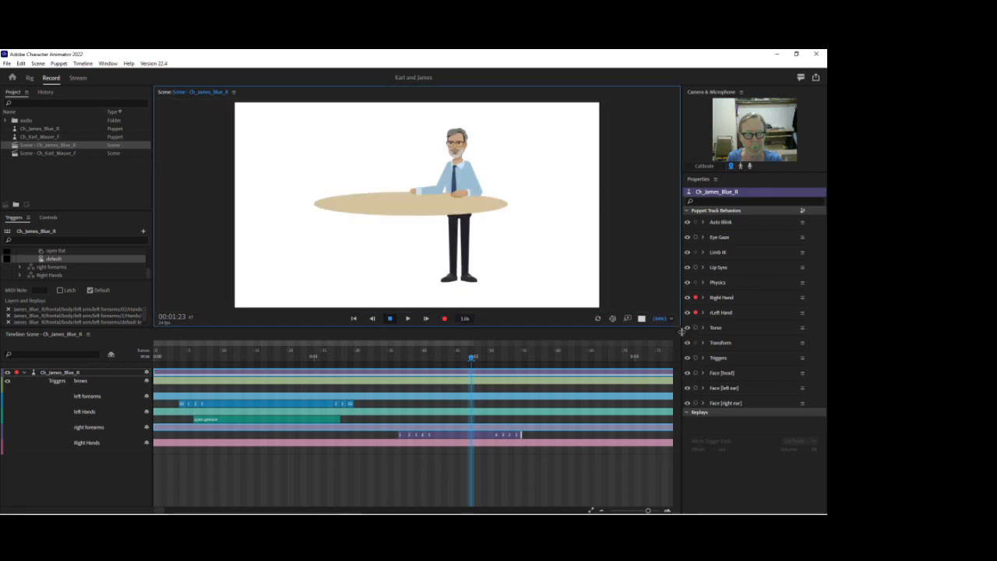
pyautogui.moveTo(663, 321); pyautogui.dragTo(662, 297)
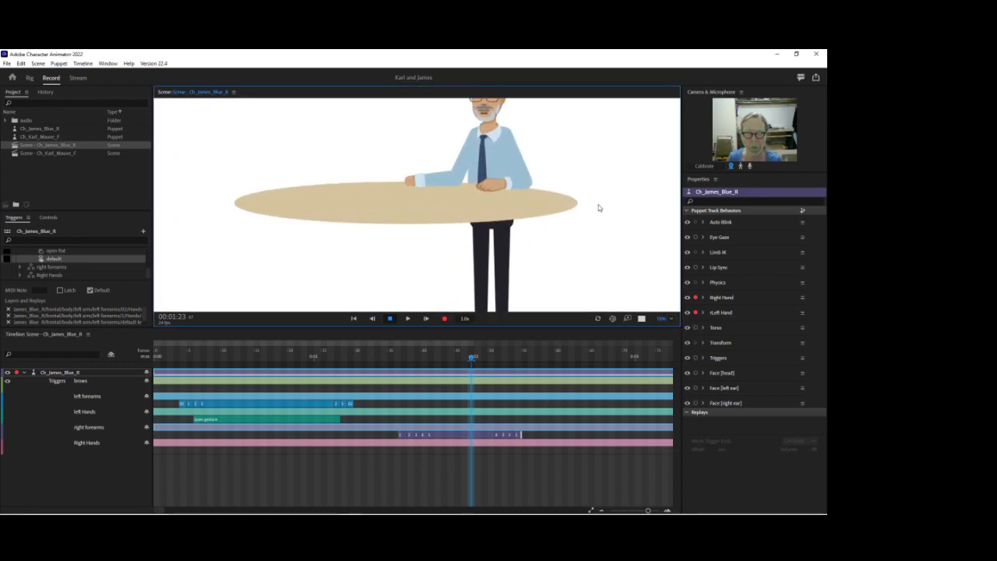
pyautogui.moveTo(574, 168); pyautogui.dragTo(538, 220)
pyautogui.moveTo(661, 322); pyautogui.dragTo(656, 283)
pyautogui.moveTo(336, 261); pyautogui.dragTo(429, 226)
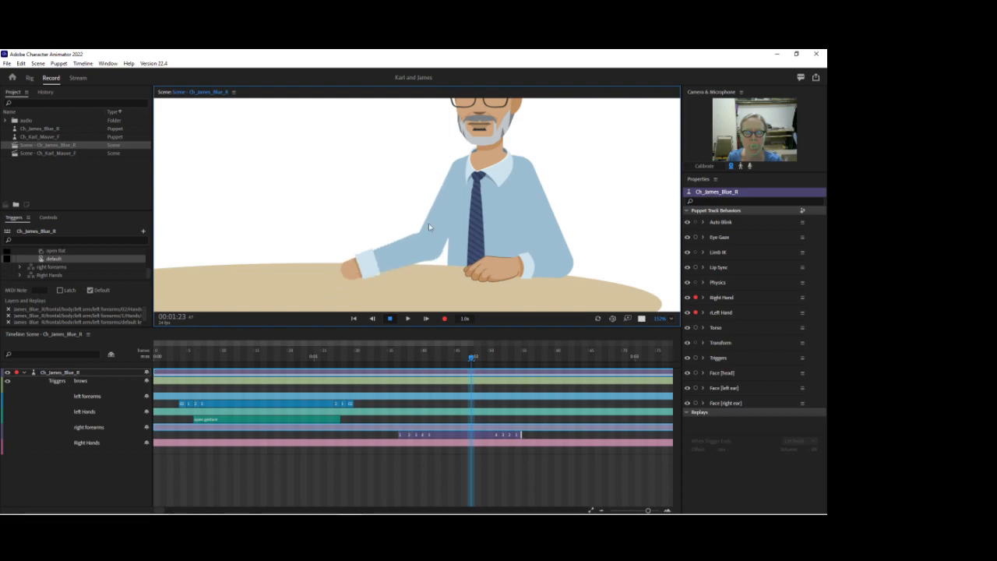
pyautogui.moveTo(374, 265); pyautogui.dragTo(315, 177)
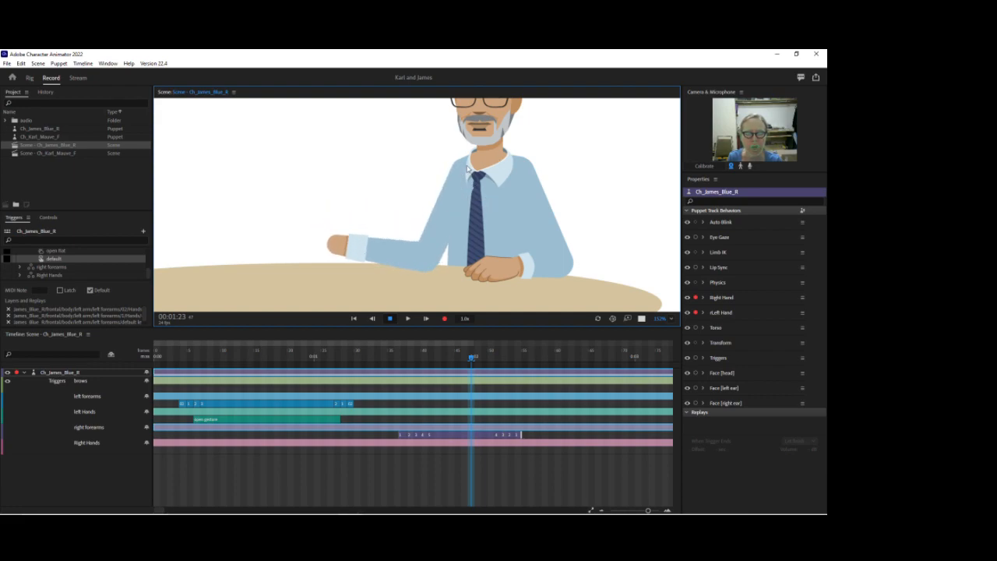
# Lower the right hand slightly in the scene, switch to Illustrator and isolate the right bicep layer
pyautogui.moveTo(353, 249)
pyautogui.mouseDown()
pyautogui.moveTo(345, 228)
pyautogui.moveTo(362, 265)
pyautogui.moveTo(348, 255)
pyautogui.mouseUp()
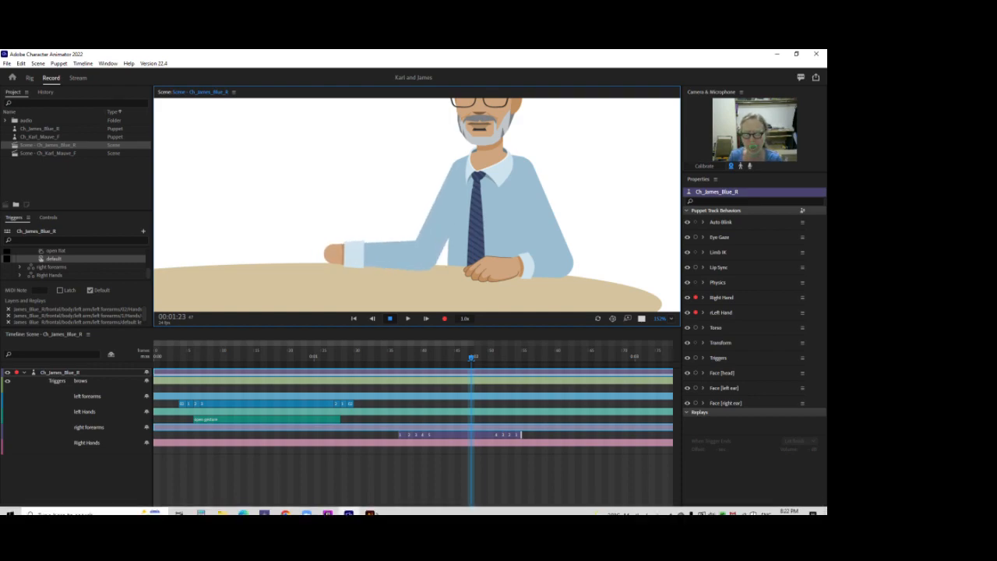
pyautogui.click(369, 510)
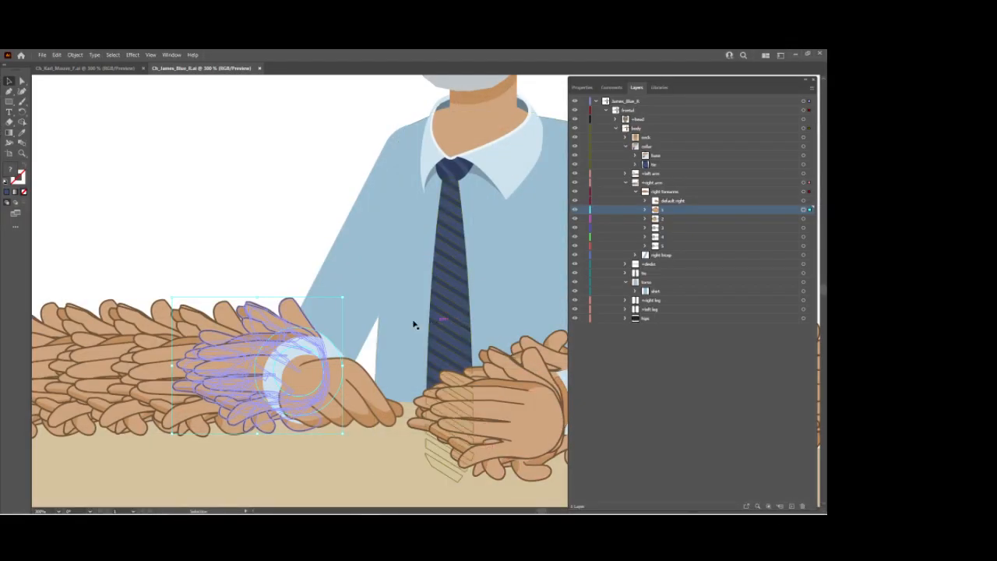
pyautogui.click(378, 249)
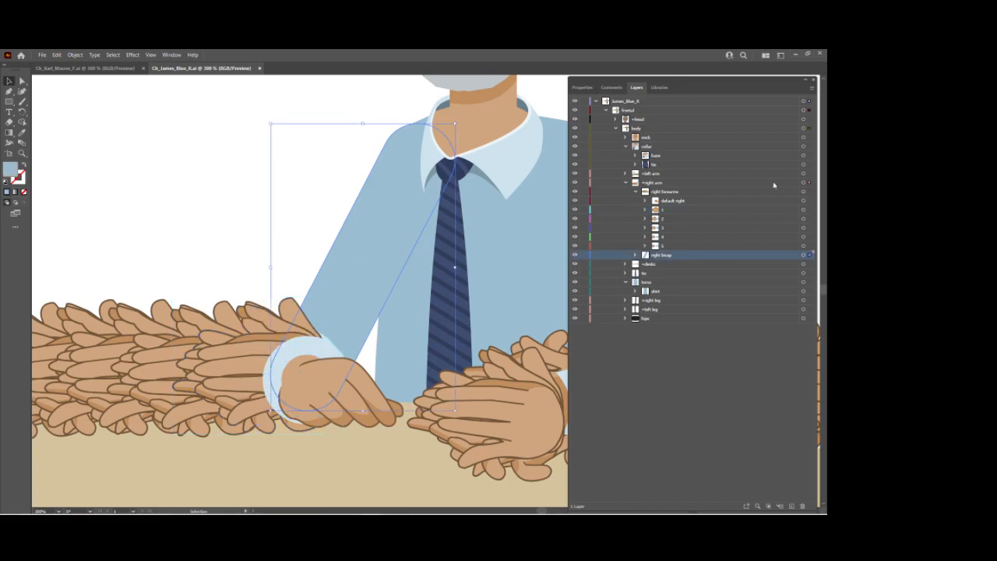
pyautogui.click(812, 92)
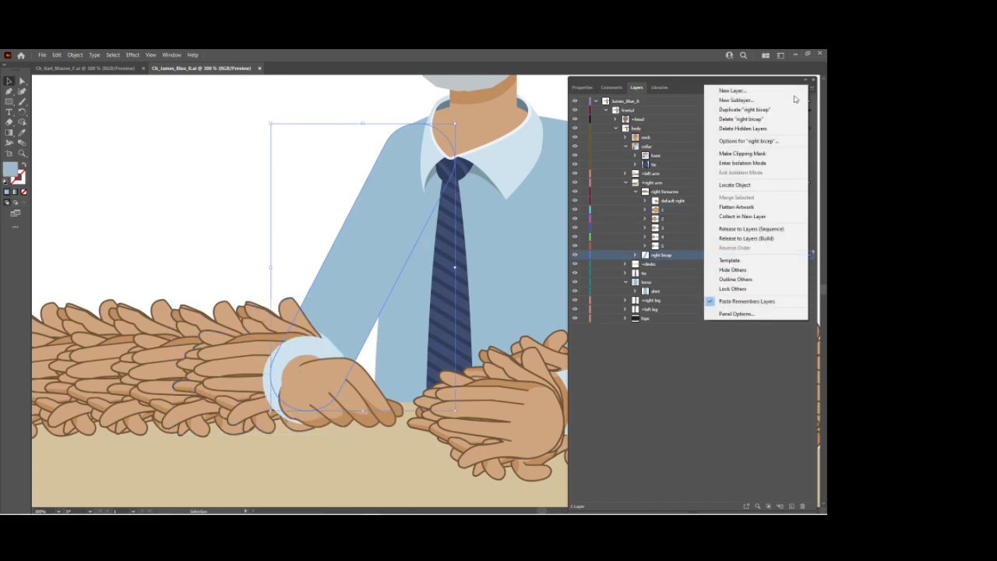
pyautogui.click(746, 164)
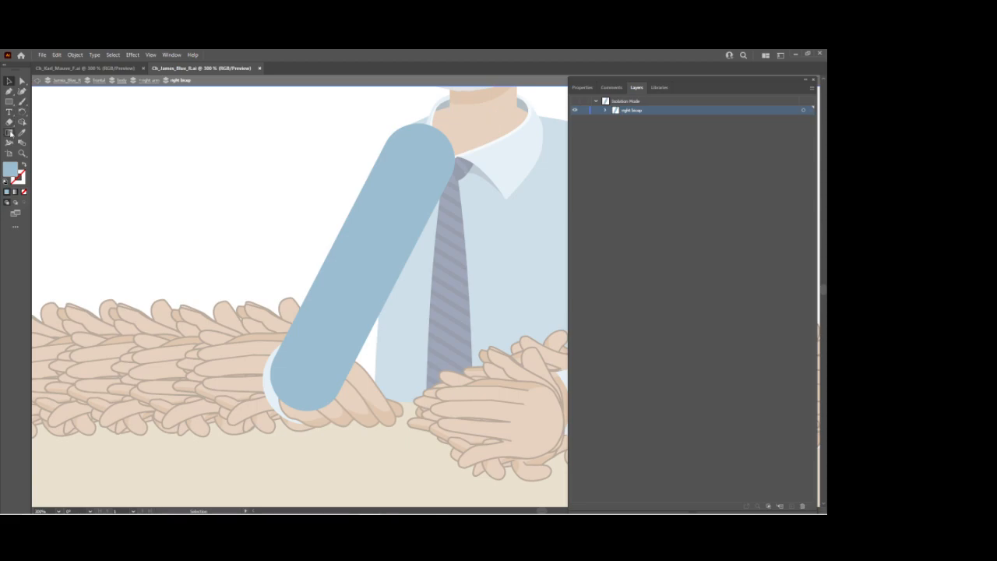
# Erase a curved strip through the right bicep beside the collar, delete the detached shoulder piece and exit isolation
pyautogui.click(10, 123)
pyautogui.moveTo(430, 127)
pyautogui.mouseDown()
pyautogui.moveTo(419, 202)
pyautogui.moveTo(446, 228)
pyautogui.mouseUp()
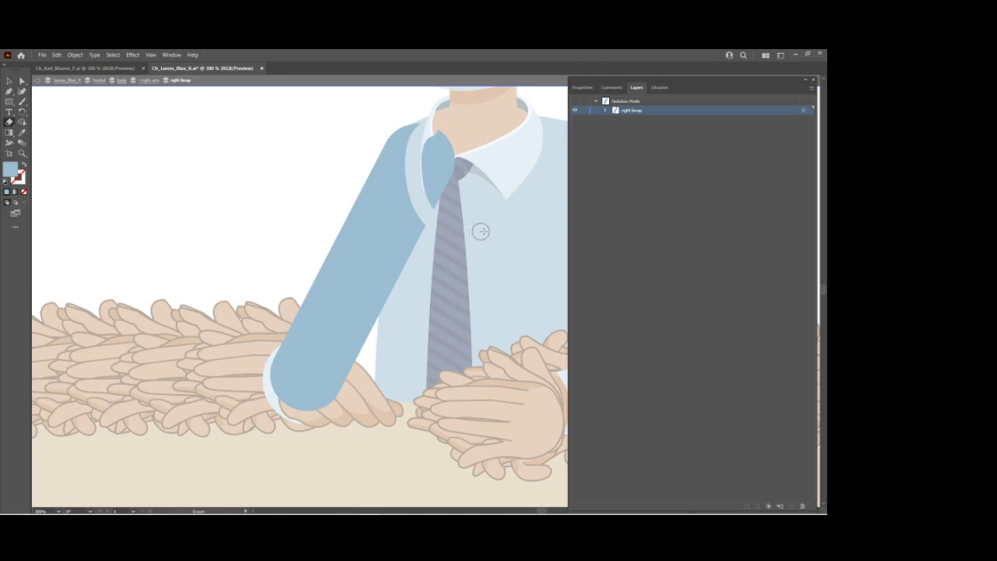
pyautogui.click(23, 80)
pyautogui.click(446, 168)
pyautogui.press('Delete')
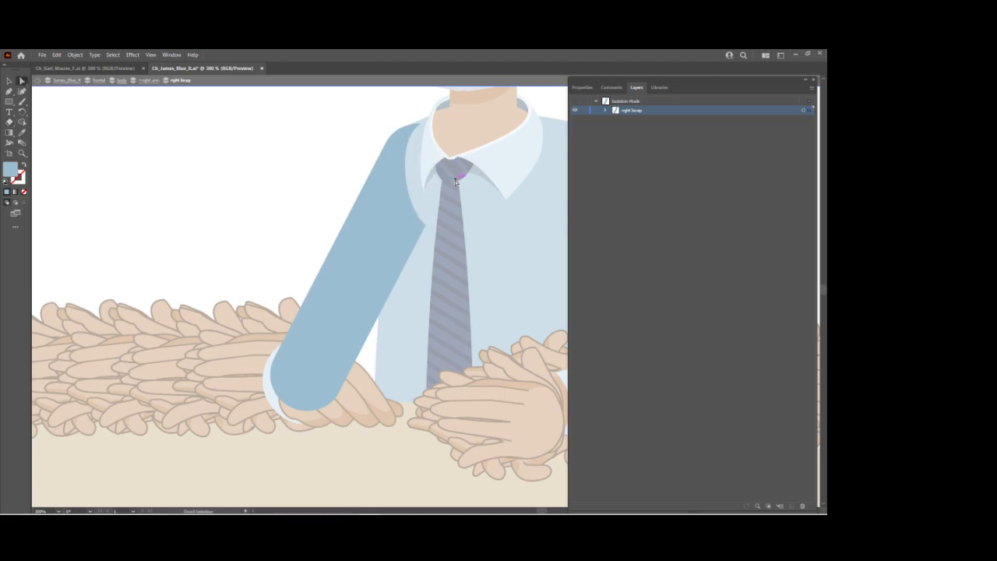
pyautogui.doubleClick(403, 465)
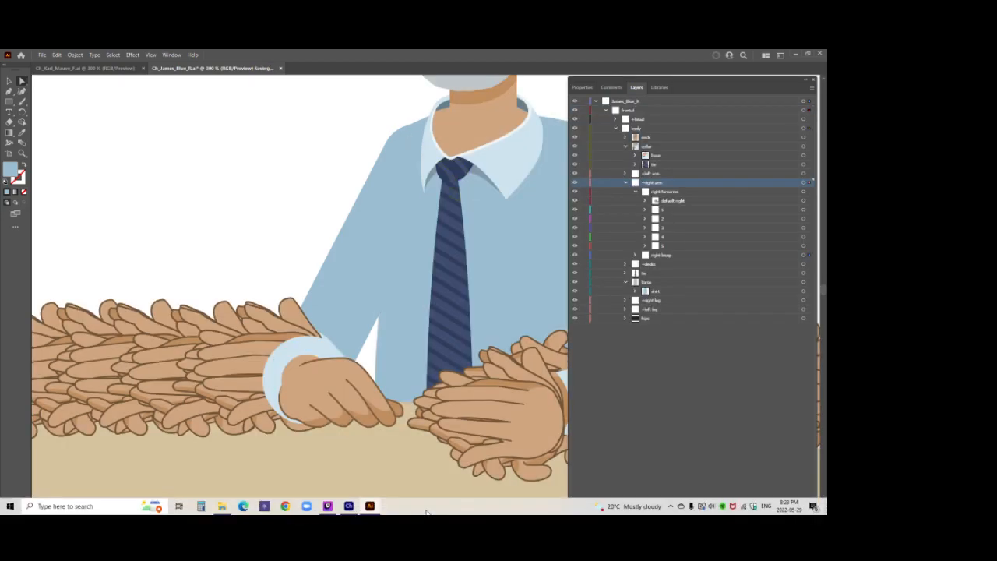
# Raise the right hand in the Character Animator scene to test the trimmed bicep, and return to Illustrator
pyautogui.click(348, 506)
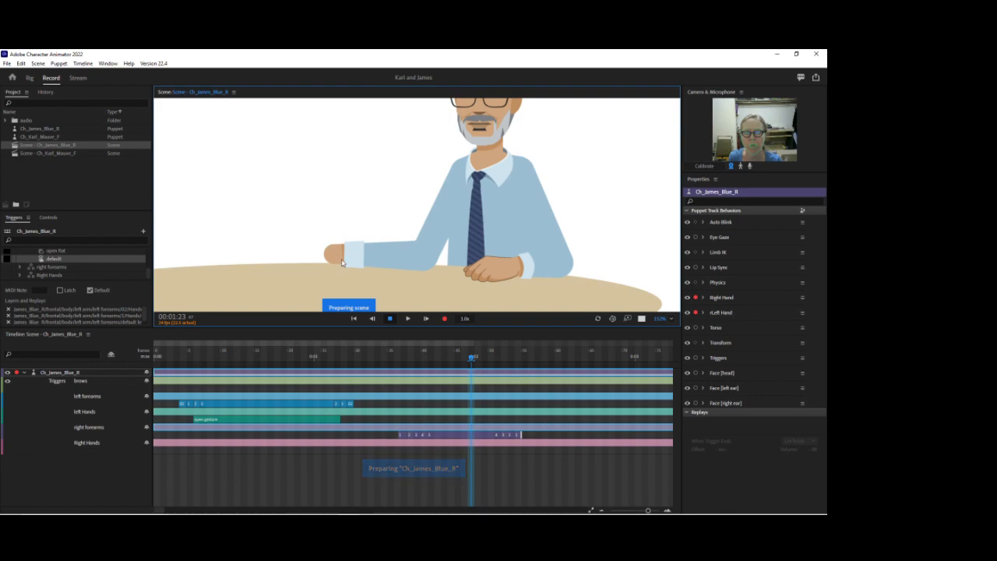
pyautogui.moveTo(321, 238); pyautogui.dragTo(296, 226)
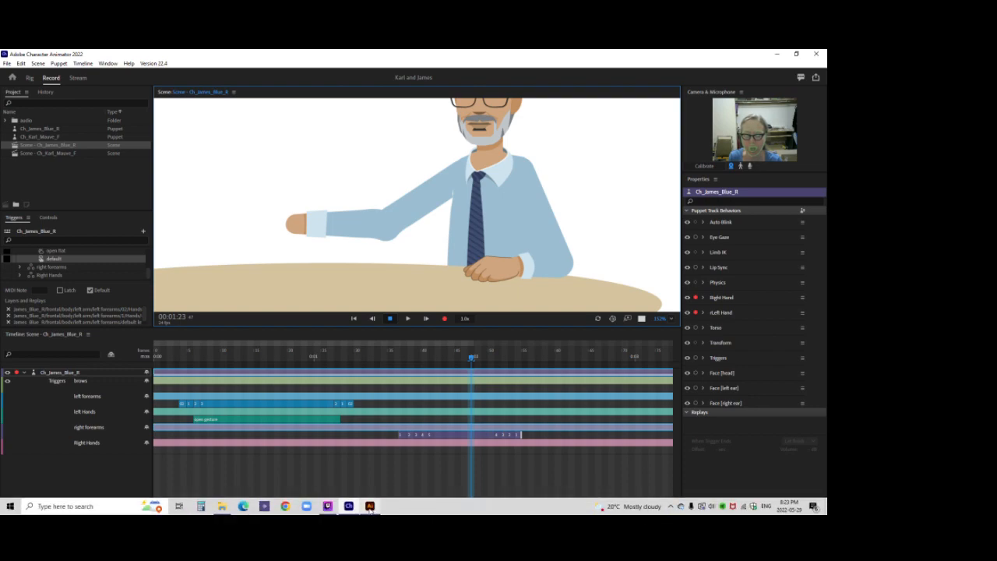
pyautogui.click(371, 506)
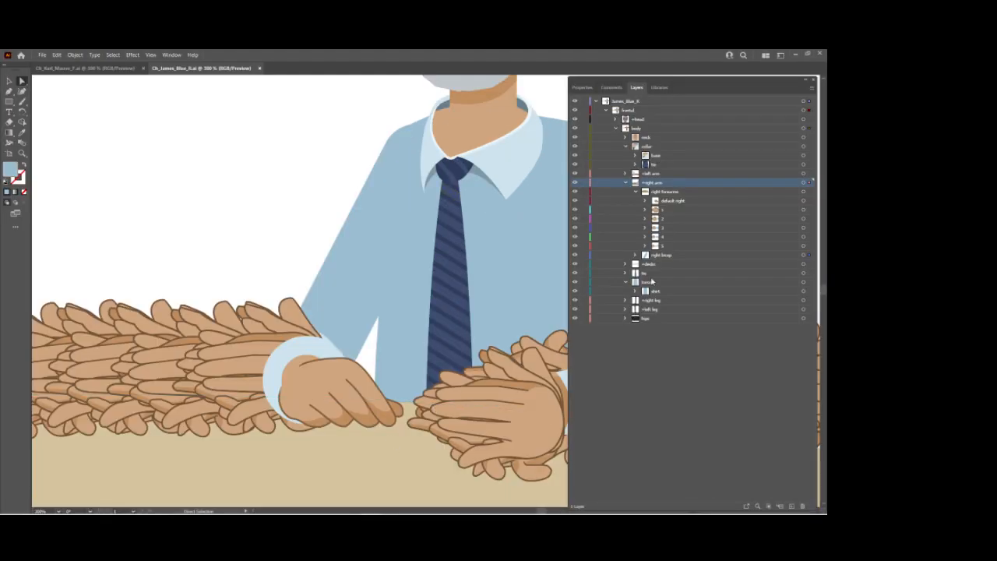
# Isolate the right bicep layer again and undo the erased strip and the deleted shoulder piece
pyautogui.click(676, 256)
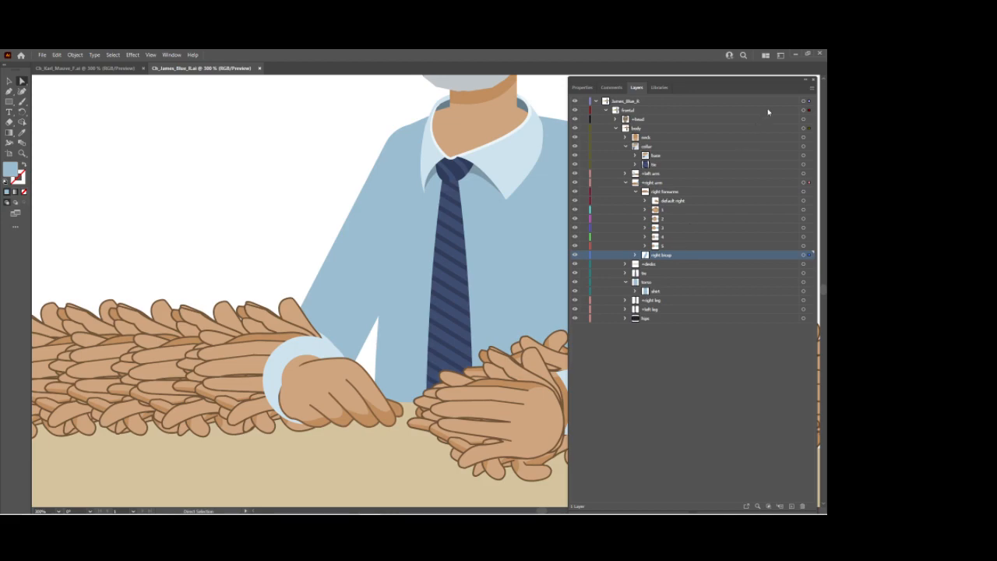
pyautogui.click(814, 88)
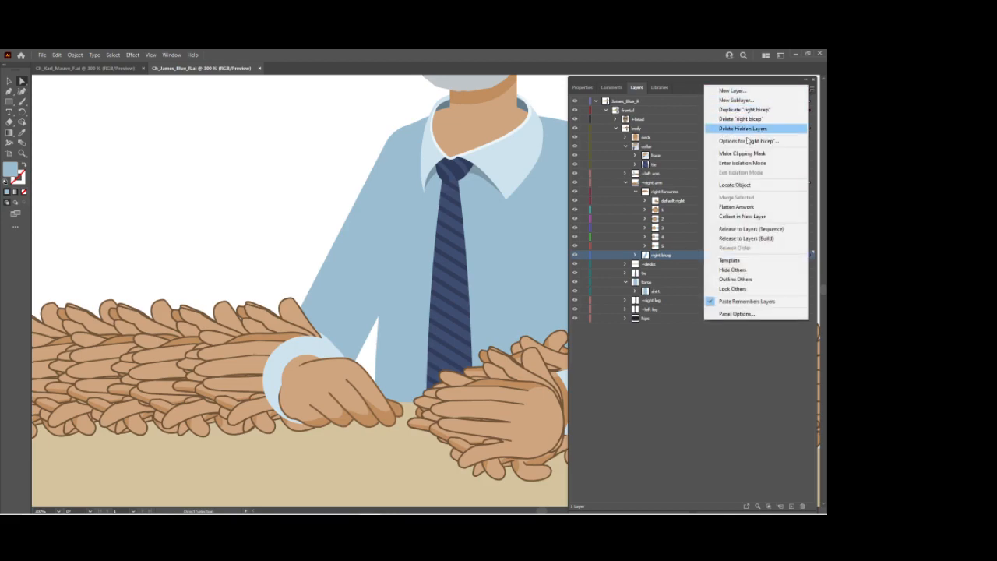
pyautogui.click(742, 163)
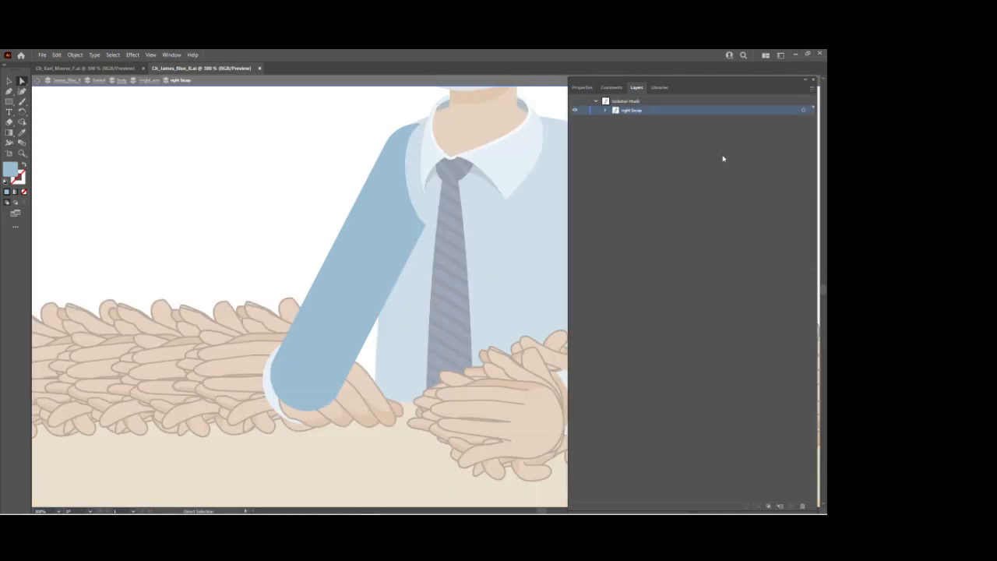
pyautogui.hotkey('ctrl', 'z')
pyautogui.hotkey('ctrl', 'z')
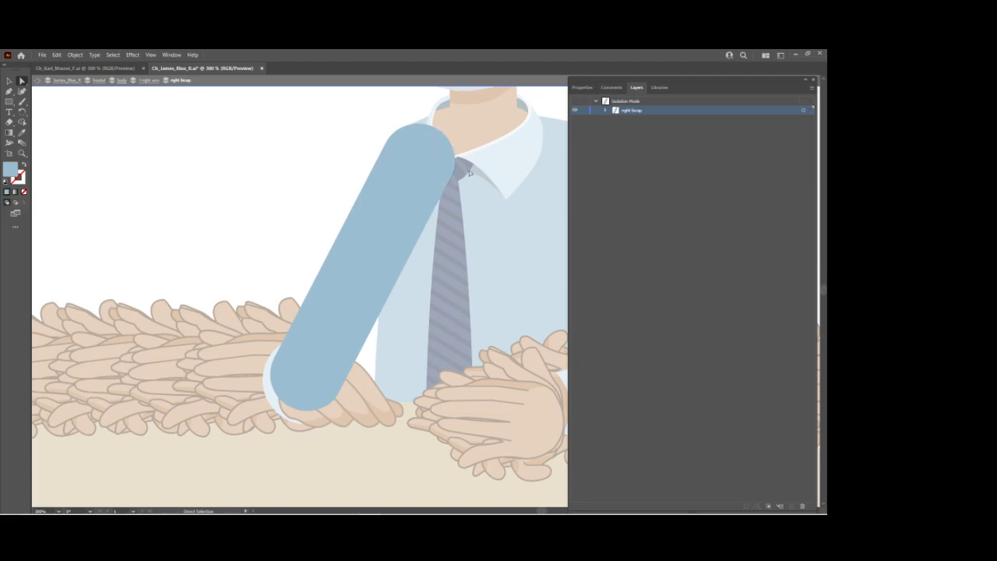
# Erase only the inner upper edge of the right bicep where it overlaps the collar and tie, and exit isolation
pyautogui.click(9, 122)
pyautogui.moveTo(452, 182)
pyautogui.mouseDown()
pyautogui.moveTo(433, 140)
pyautogui.moveTo(440, 135)
pyautogui.moveTo(449, 170)
pyautogui.moveTo(449, 142)
pyautogui.moveTo(438, 130)
pyautogui.moveTo(463, 171)
pyautogui.mouseUp()
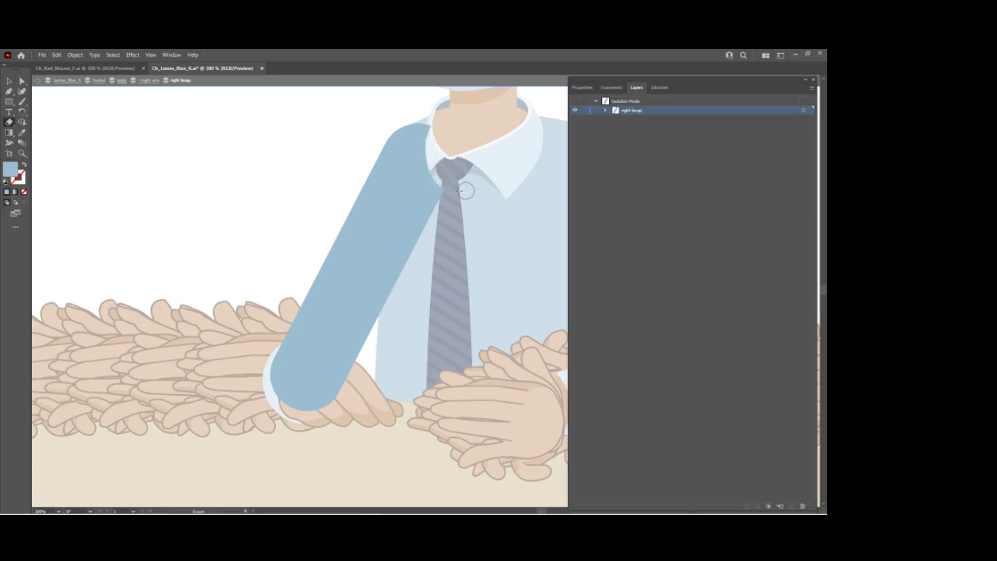
pyautogui.moveTo(447, 200); pyautogui.dragTo(451, 201)
pyautogui.press('a')
pyautogui.hotkey('ctrl', 'z')
pyautogui.moveTo(442, 209); pyautogui.dragTo(444, 183)
pyautogui.moveTo(447, 137); pyautogui.dragTo(449, 225)
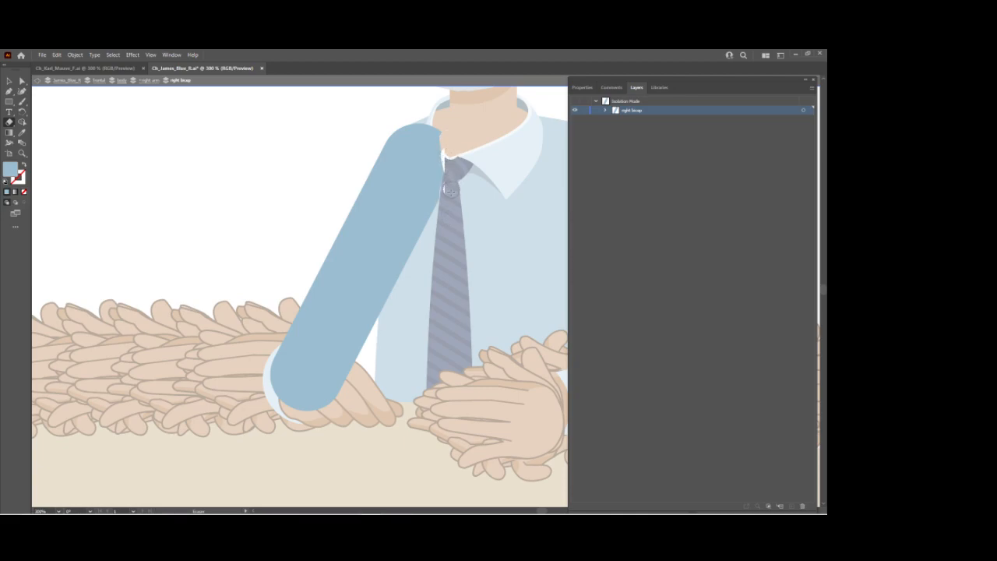
pyautogui.moveTo(451, 169); pyautogui.dragTo(454, 129)
pyautogui.moveTo(448, 161); pyautogui.dragTo(438, 121)
pyautogui.press('a')
pyautogui.press('Escape')
# Test the right arm's movement in the Character Animator scene with the retrimmed bicep, and return to Illustrator
pyautogui.click(349, 506)
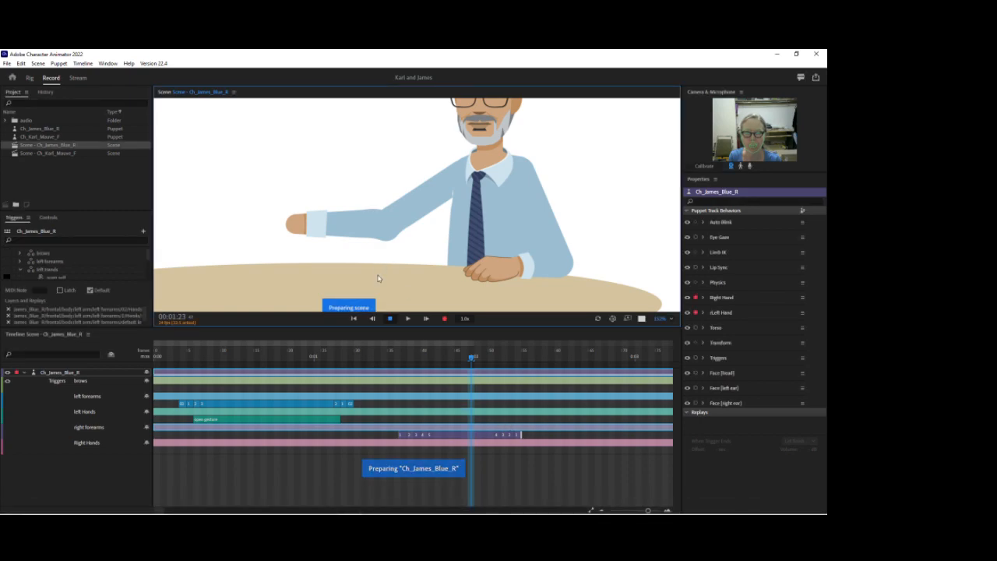
pyautogui.moveTo(348, 261); pyautogui.dragTo(305, 193)
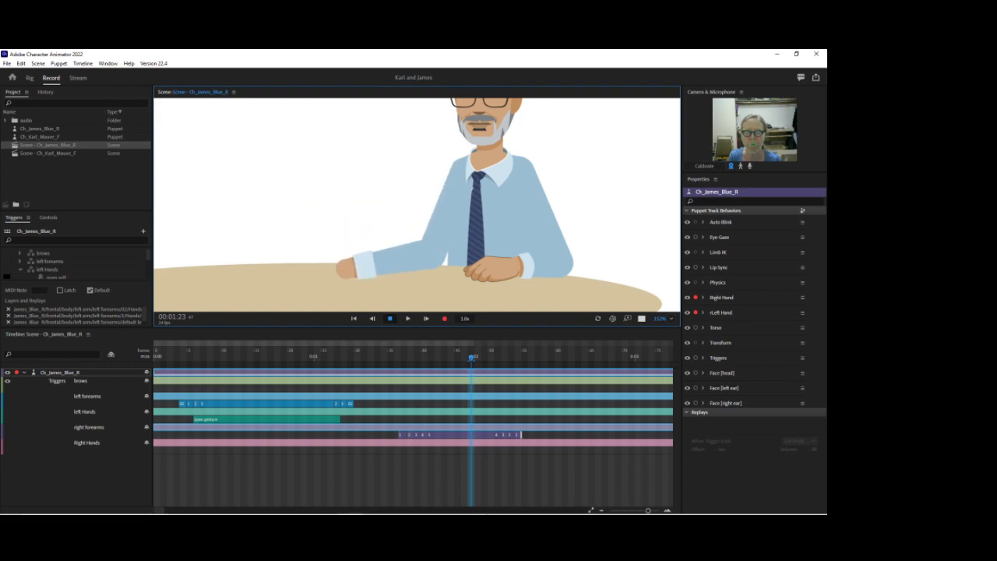
pyautogui.moveTo(371, 507)
pyautogui.click(387, 490)
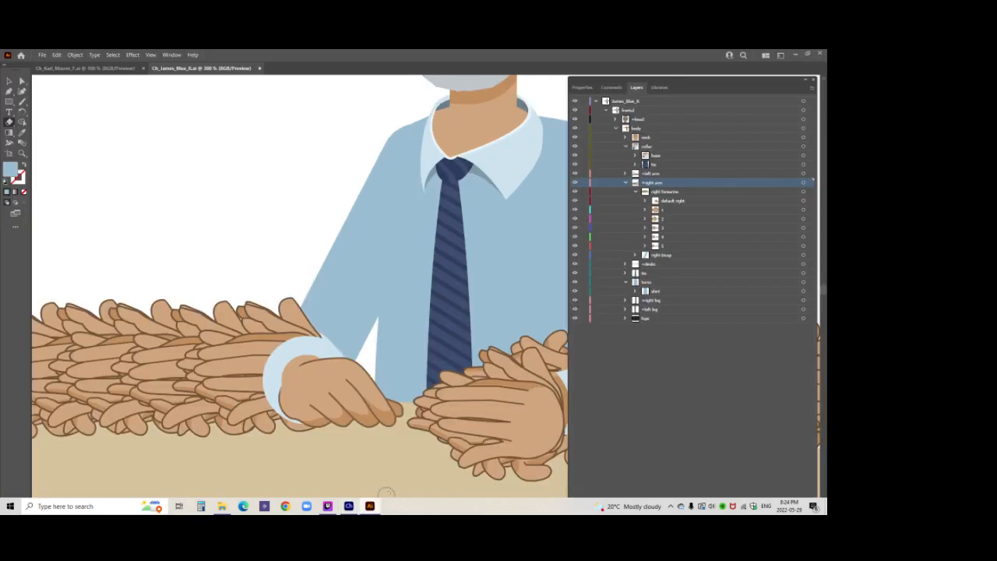
# Duplicate the body's full-length tie layer into the collar group and delete the short tie already there
pyautogui.click(651, 164)
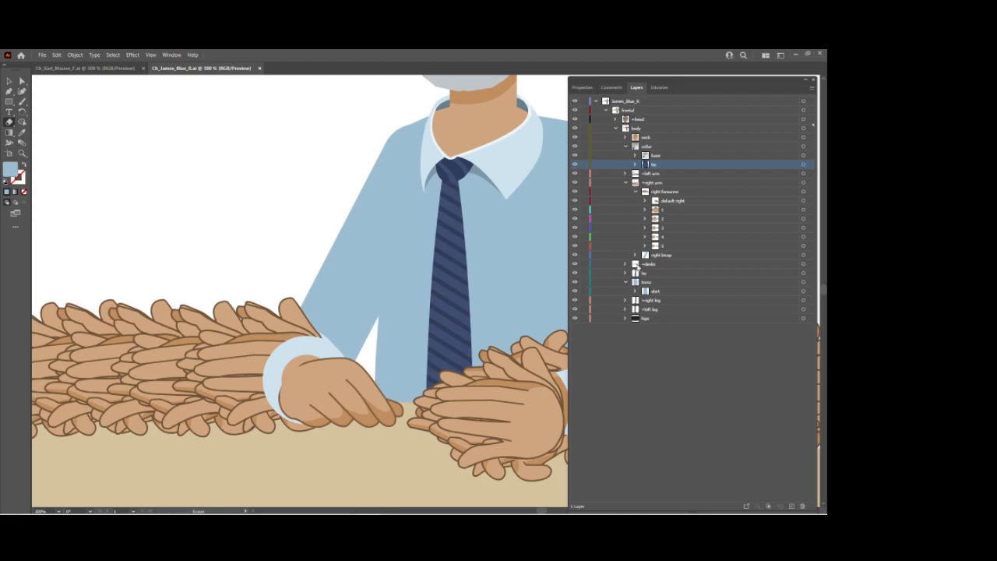
pyautogui.click(647, 273)
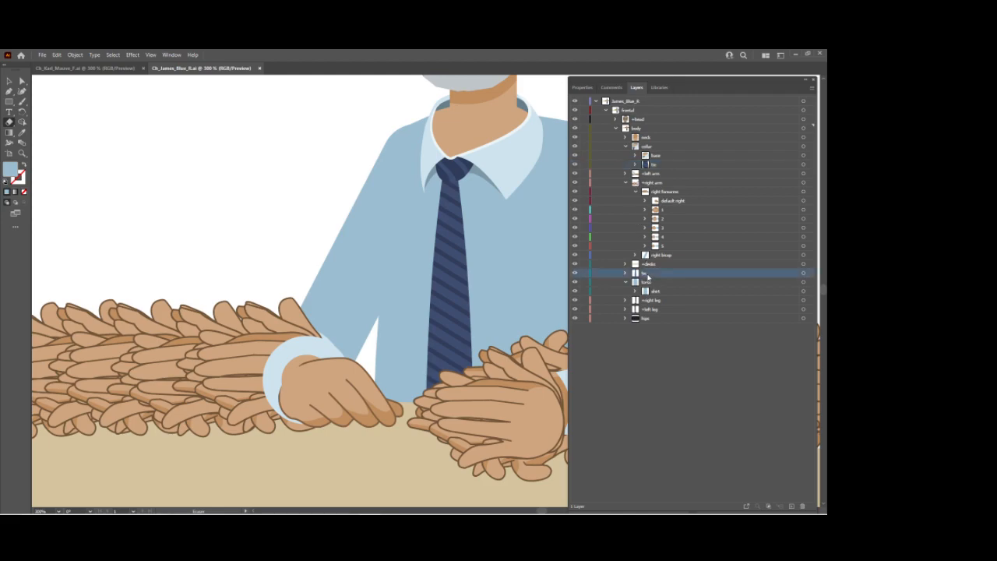
pyautogui.moveTo(647, 275); pyautogui.dragTo(663, 168)
pyautogui.click(746, 172)
pyautogui.click(803, 173)
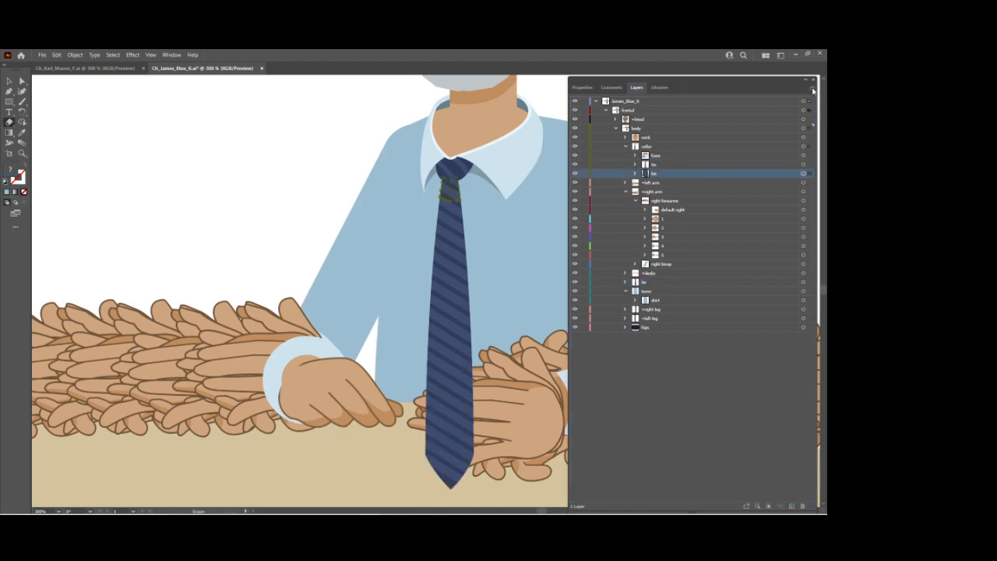
pyautogui.click(812, 90)
pyautogui.click(740, 118)
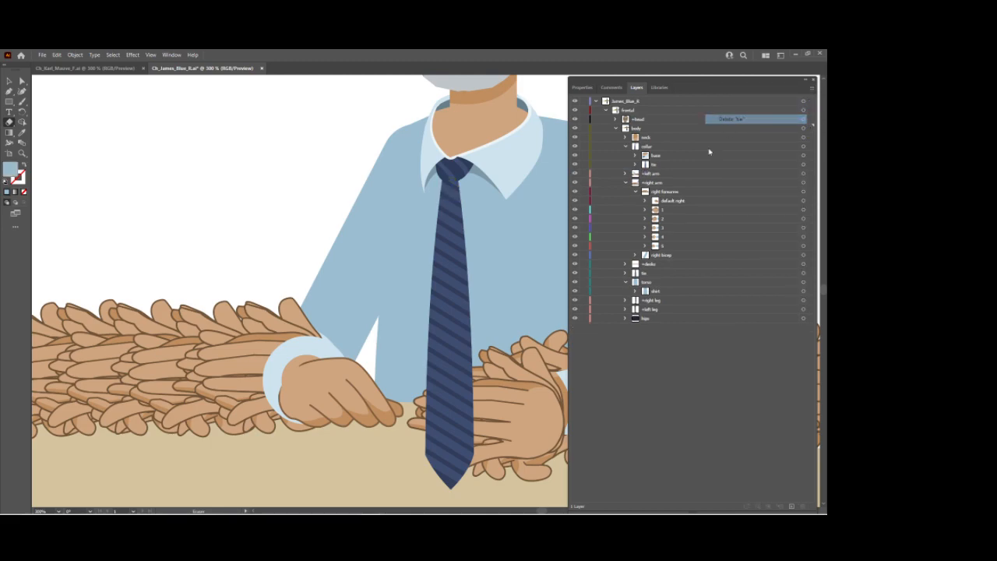
# Isolate the collar group, erase a band across the tie below the knot and delete the detached lower part
pyautogui.click(662, 148)
pyautogui.click(813, 91)
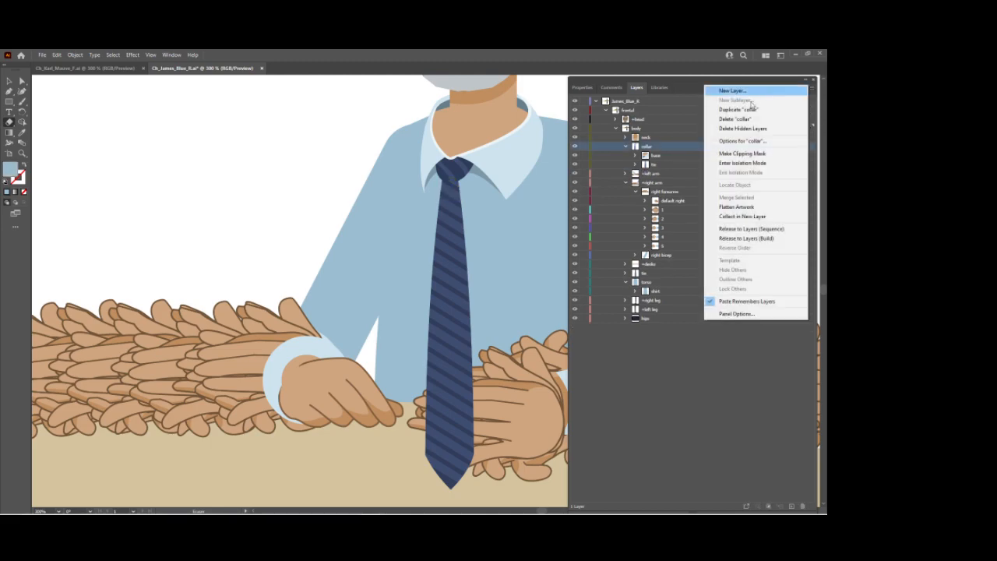
pyautogui.click(736, 165)
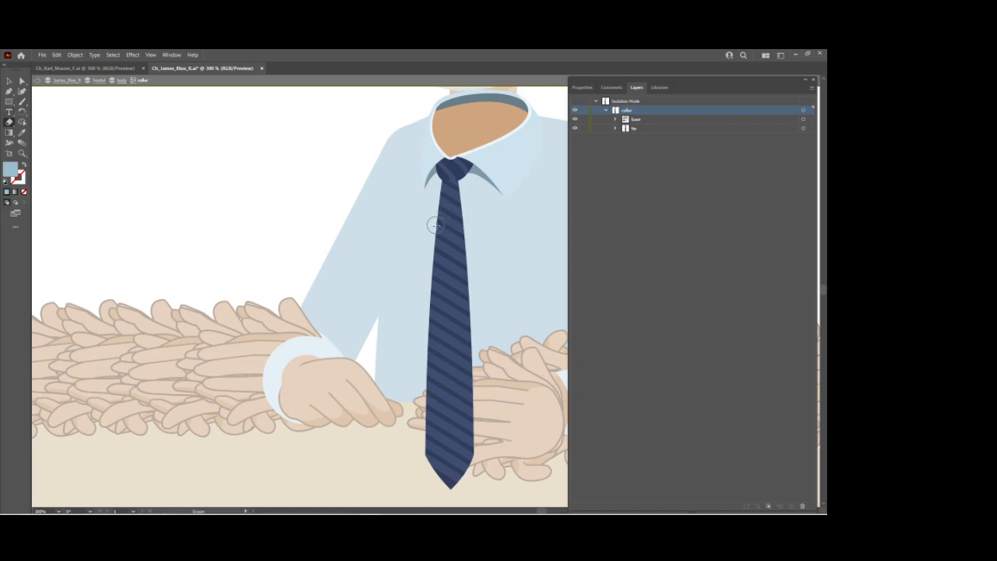
pyautogui.moveTo(436, 220); pyautogui.dragTo(483, 225)
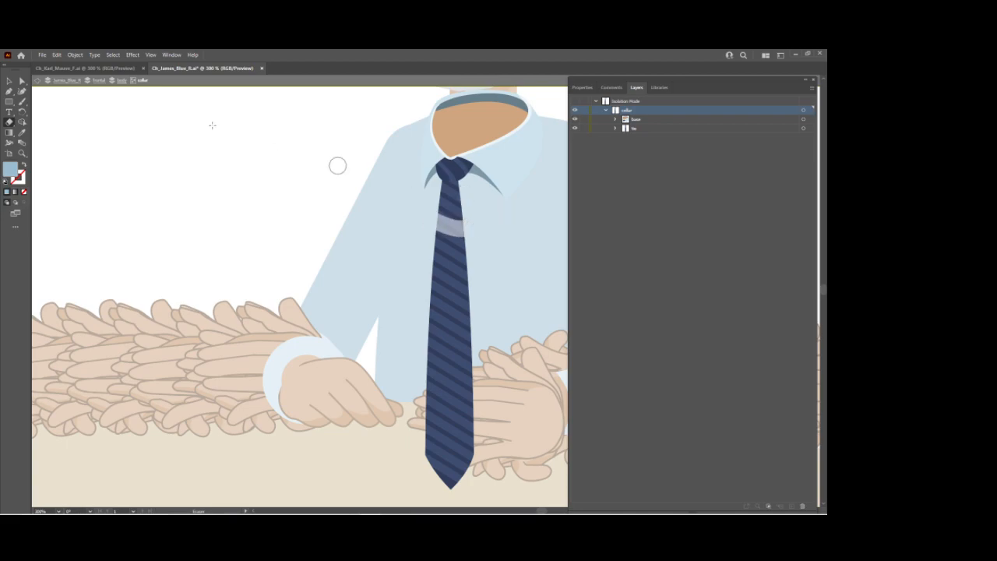
pyautogui.click(22, 81)
pyautogui.moveTo(405, 230); pyautogui.dragTo(406, 223)
pyautogui.click(417, 244)
pyautogui.press('Delete')
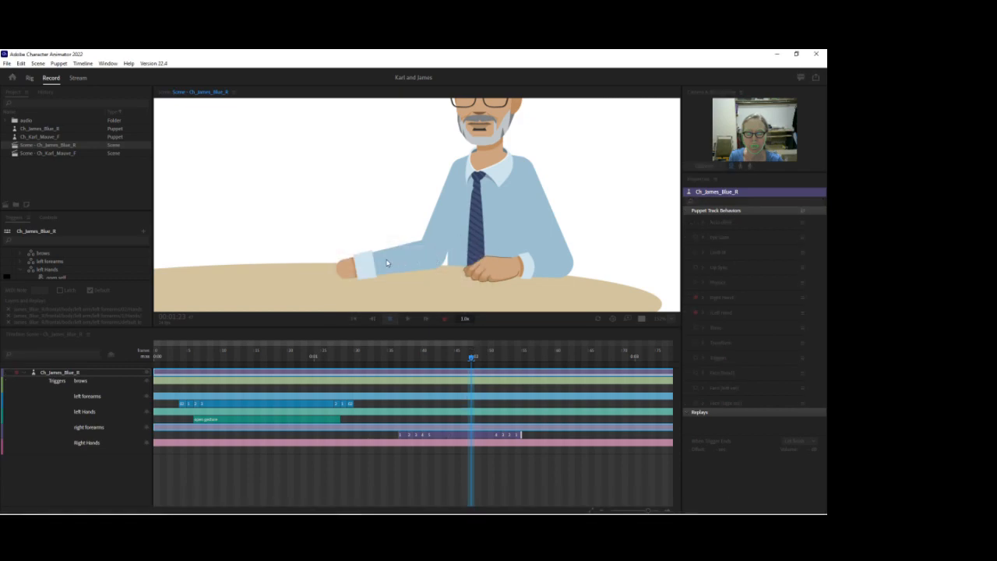
# Move the right hand outward in the Character Animator scene and examine the shoulder and tie up close
pyautogui.moveTo(351, 270); pyautogui.dragTo(327, 274)
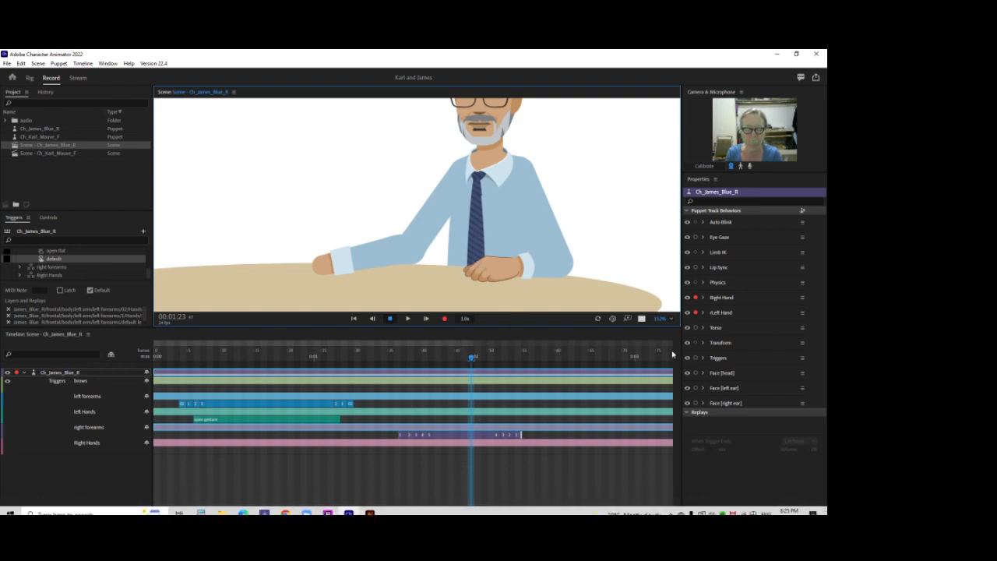
pyautogui.click(712, 158)
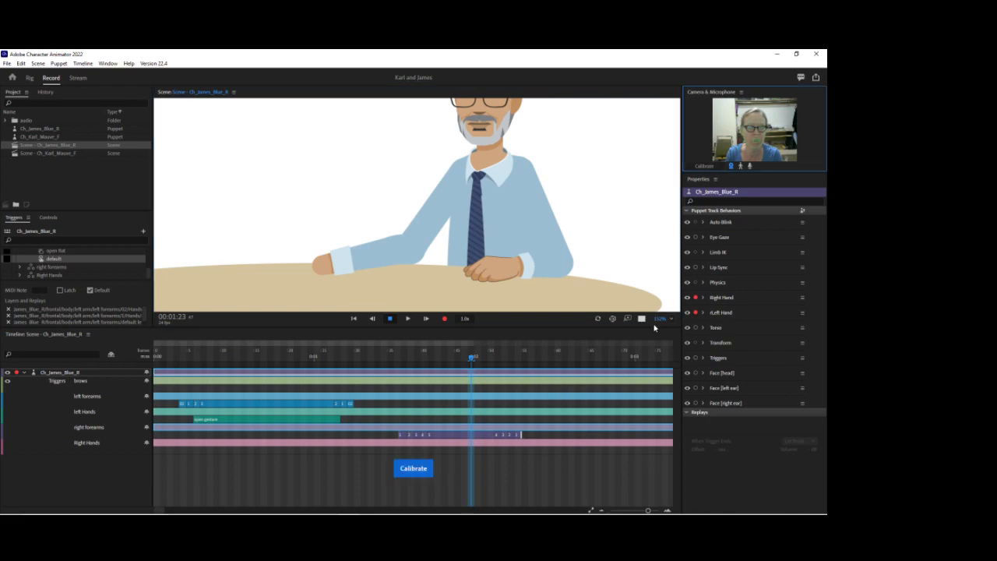
pyautogui.click(695, 312)
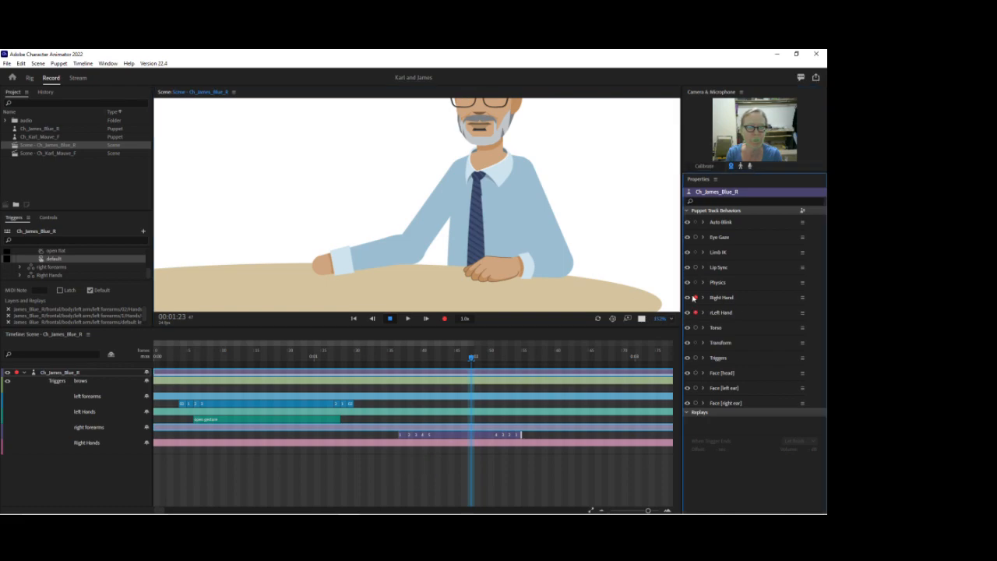
pyautogui.moveTo(662, 320); pyautogui.dragTo(658, 211)
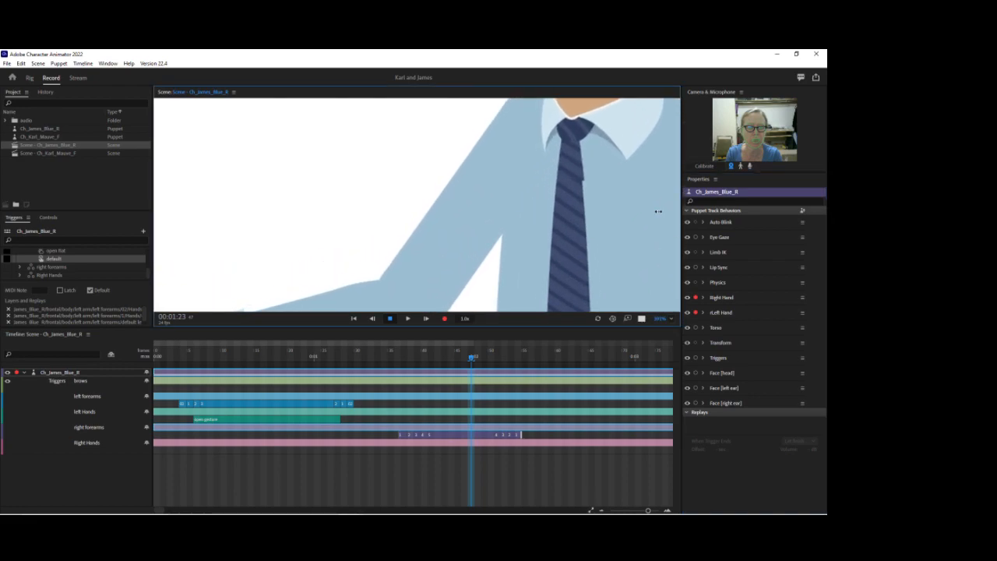
# Switch to Illustrator and isolate the collar group of the James puppet artwork
pyautogui.moveTo(449, 511)
pyautogui.click(370, 506)
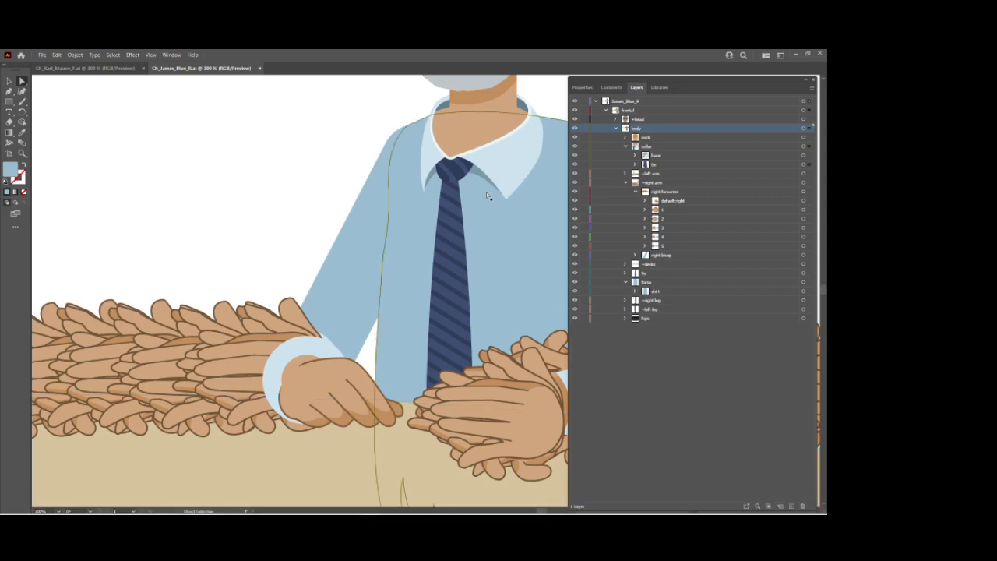
pyautogui.click(667, 166)
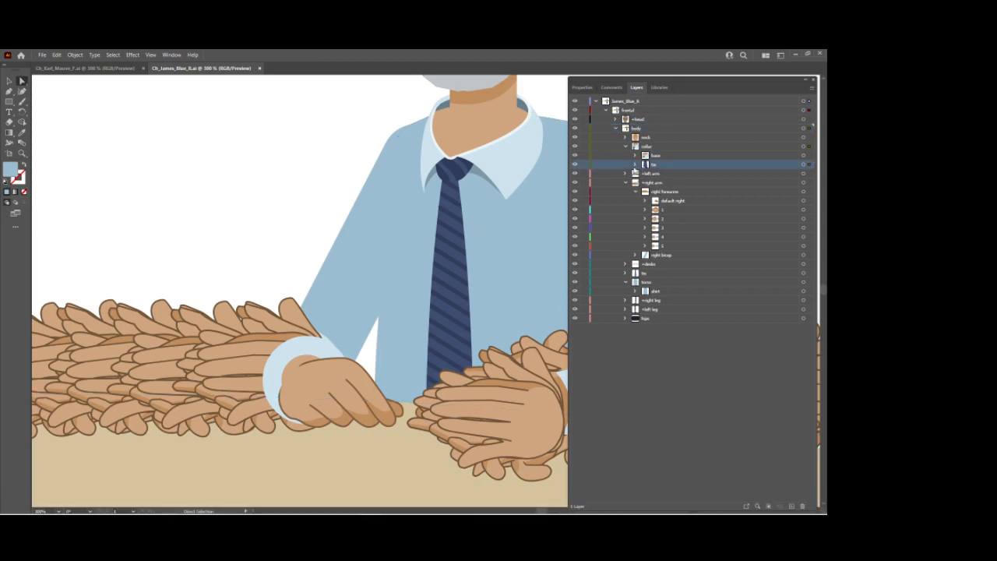
pyautogui.click(814, 85)
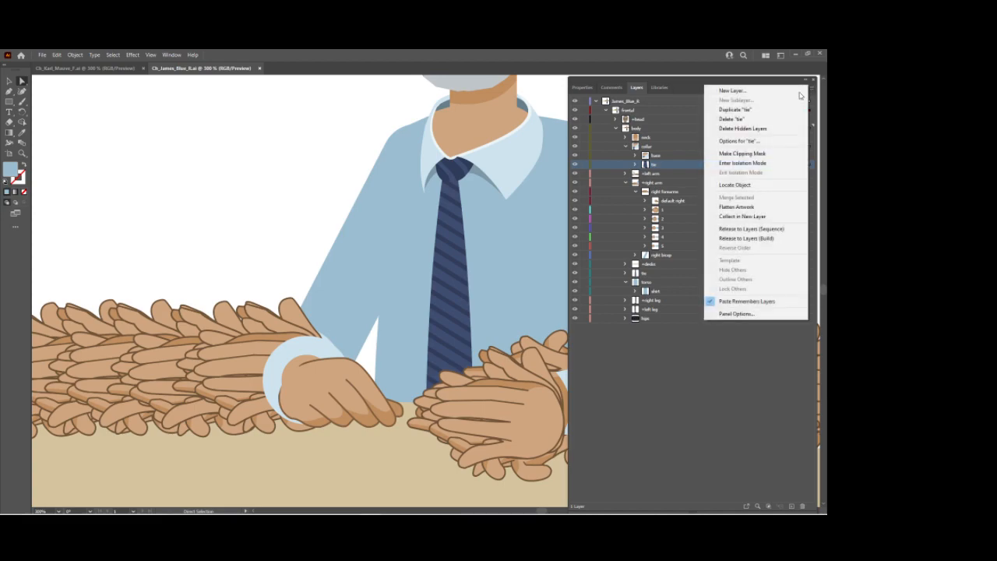
pyautogui.click(654, 147)
pyautogui.click(814, 86)
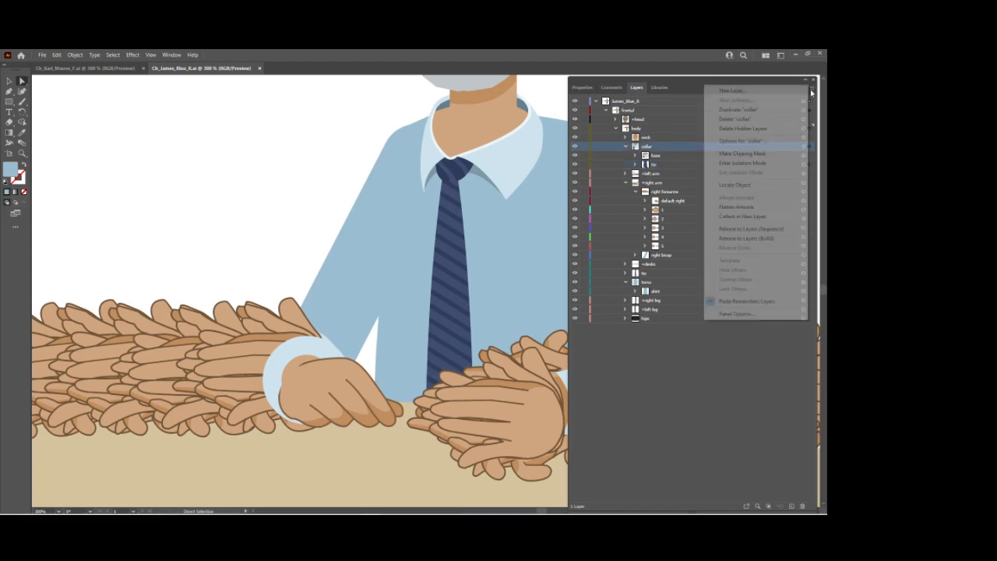
pyautogui.click(742, 163)
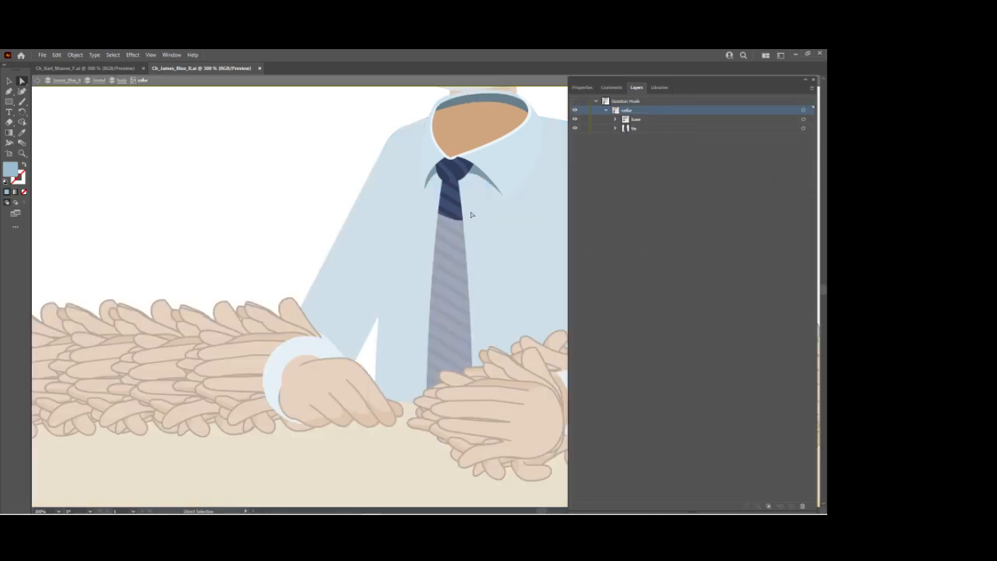
# Switch to Character Animator and arm the puppet's eye gaze, lip sync, torso, triggers and face behaviors alongside the hands
pyautogui.moveTo(410, 508)
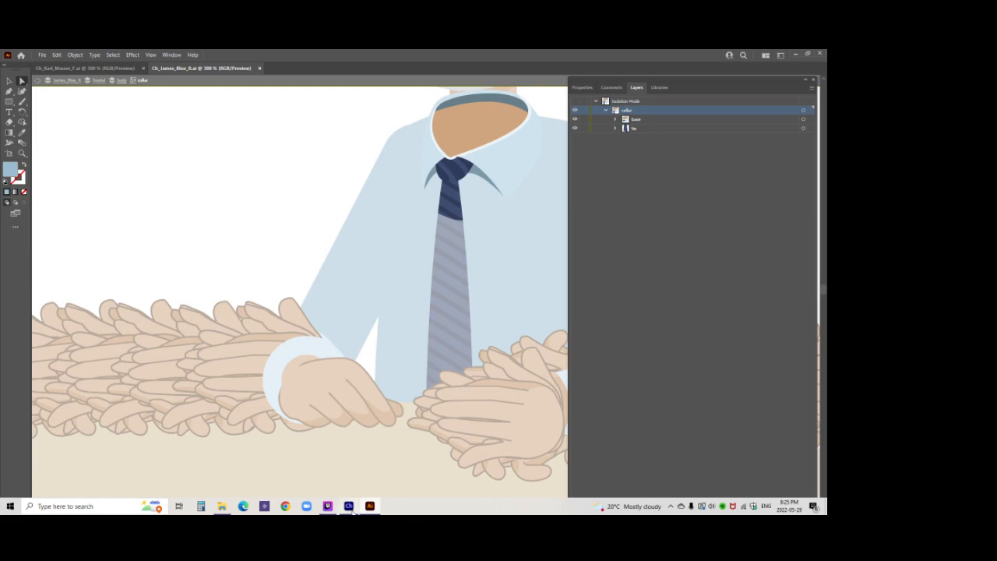
pyautogui.click(348, 506)
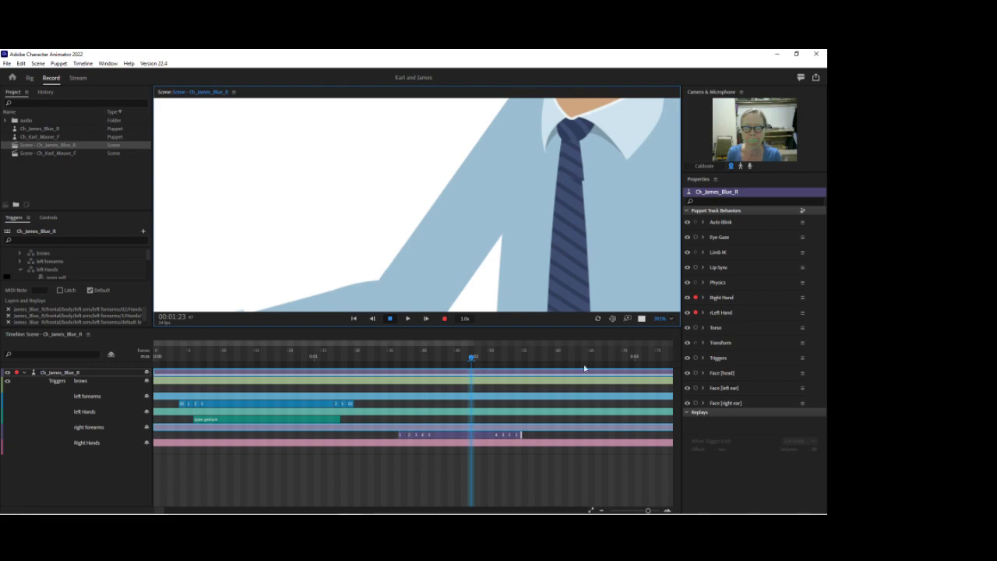
pyautogui.click(669, 320)
pyautogui.click(675, 330)
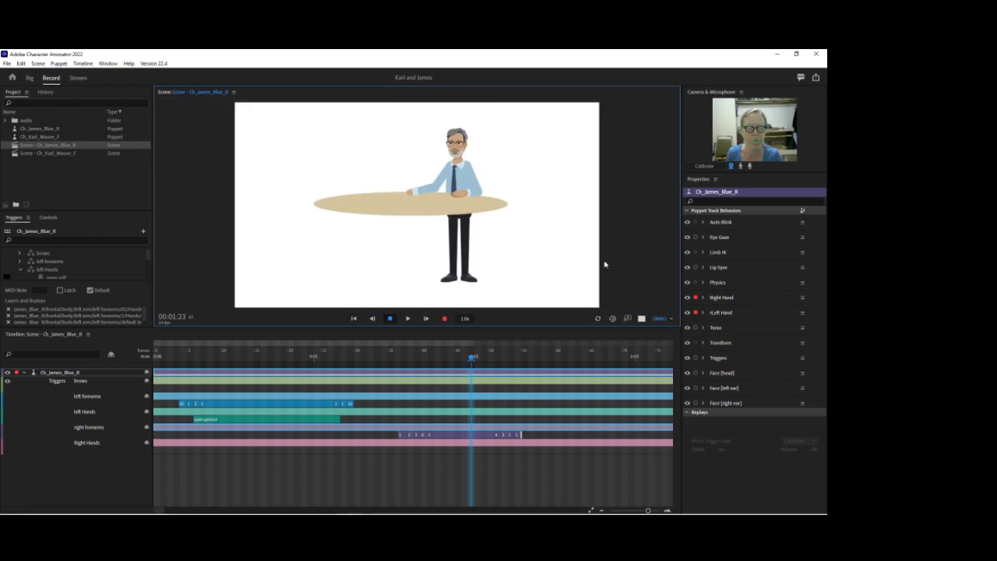
pyautogui.moveTo(658, 321); pyautogui.dragTo(656, 283)
pyautogui.moveTo(610, 156); pyautogui.dragTo(497, 248)
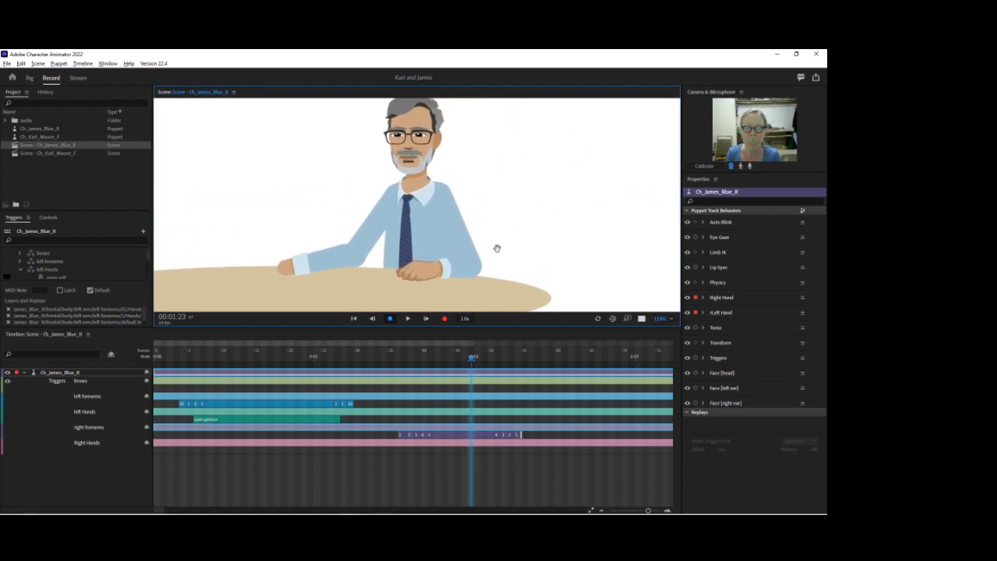
pyautogui.click(696, 373)
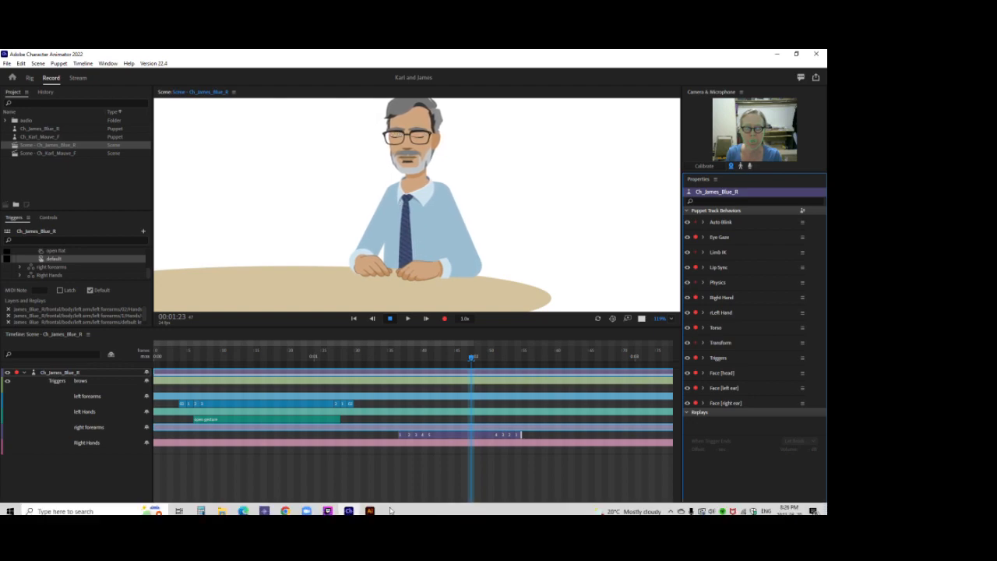
# Switch to Illustrator, erase the shirt-side edge of the collar tie below the knot, leave isolation and save the file
pyautogui.click(369, 506)
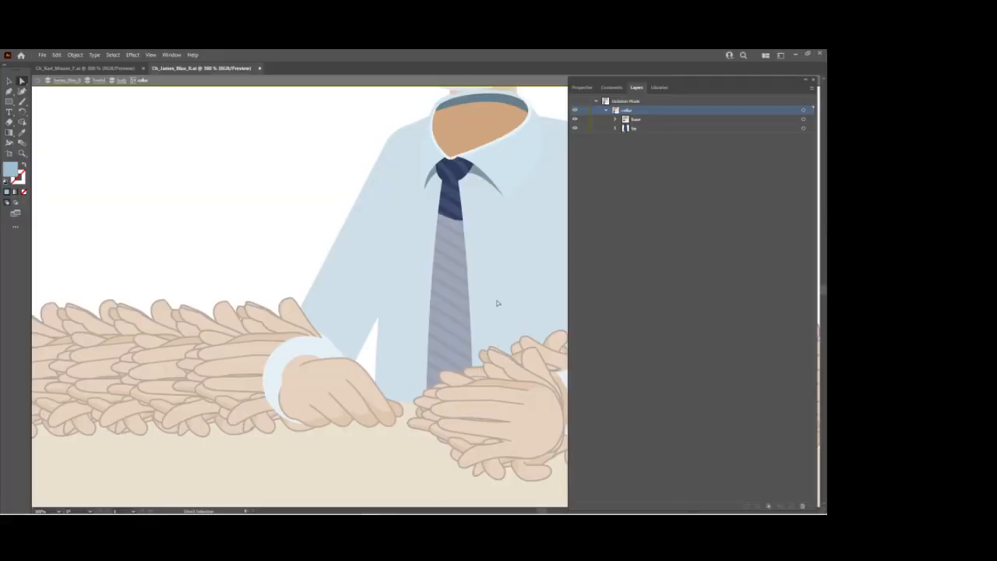
pyautogui.click(11, 122)
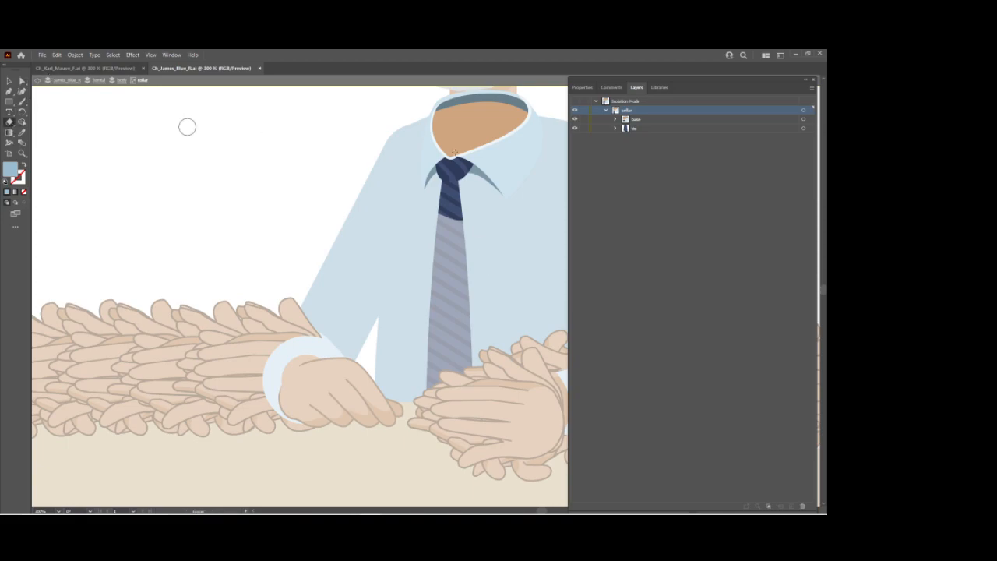
pyautogui.moveTo(467, 195); pyautogui.dragTo(449, 232)
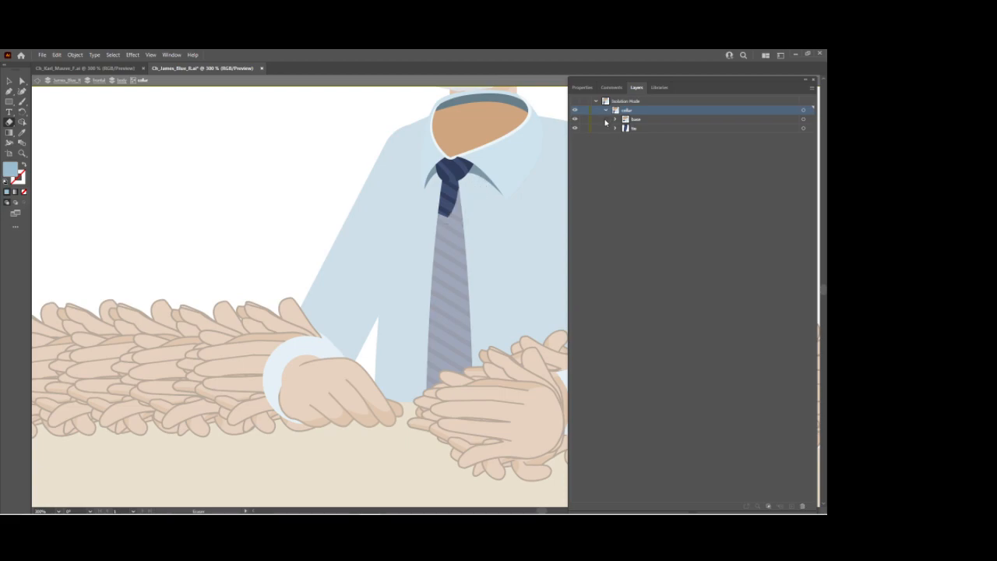
pyautogui.press('Escape')
pyautogui.hotkey('ctrl', 's')
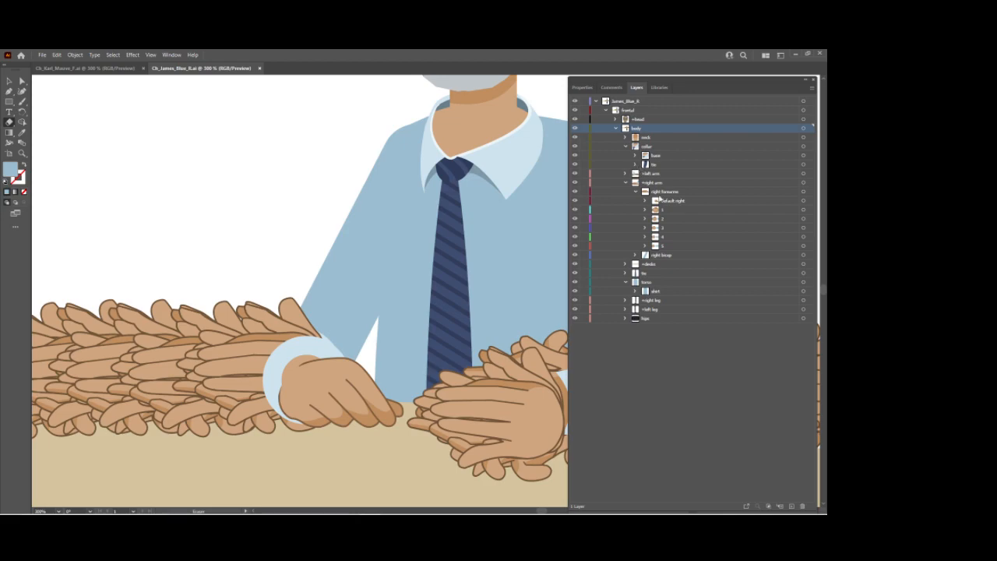
# Target the body tie, collar base and collar tie layers to tell them apart, and delete the collar group's tie layer
pyautogui.click(794, 274)
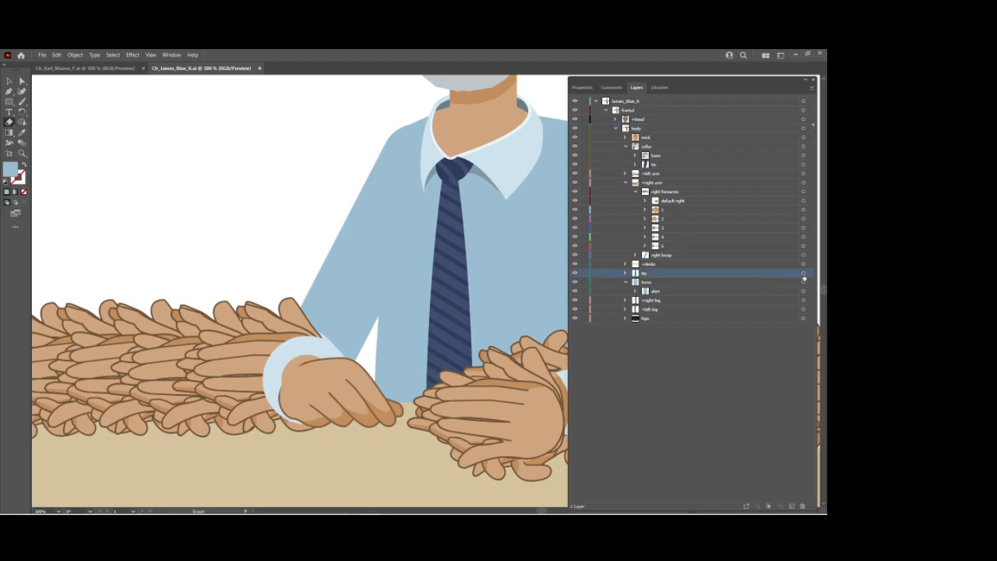
pyautogui.click(804, 274)
pyautogui.click(783, 156)
pyautogui.click(804, 156)
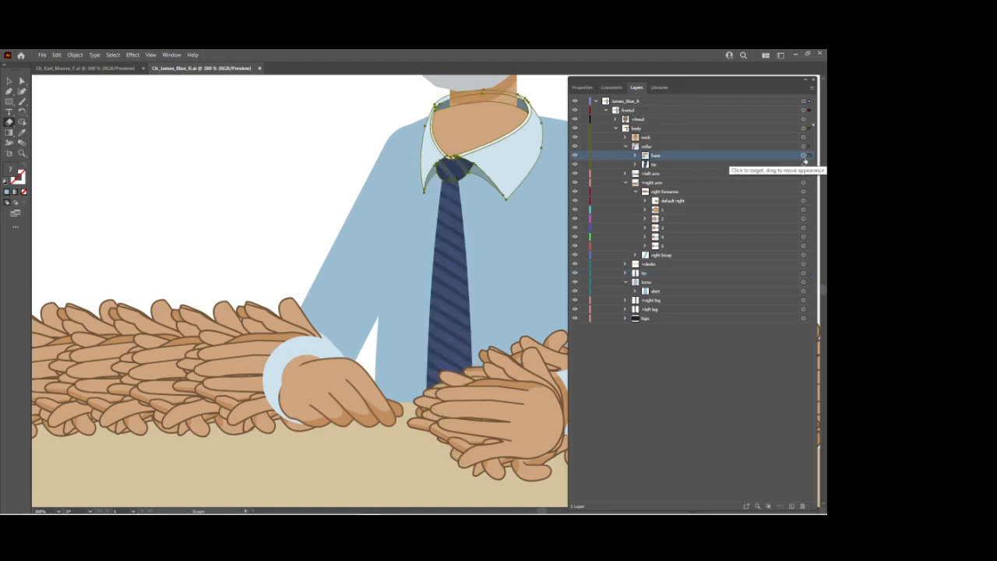
pyautogui.click(785, 164)
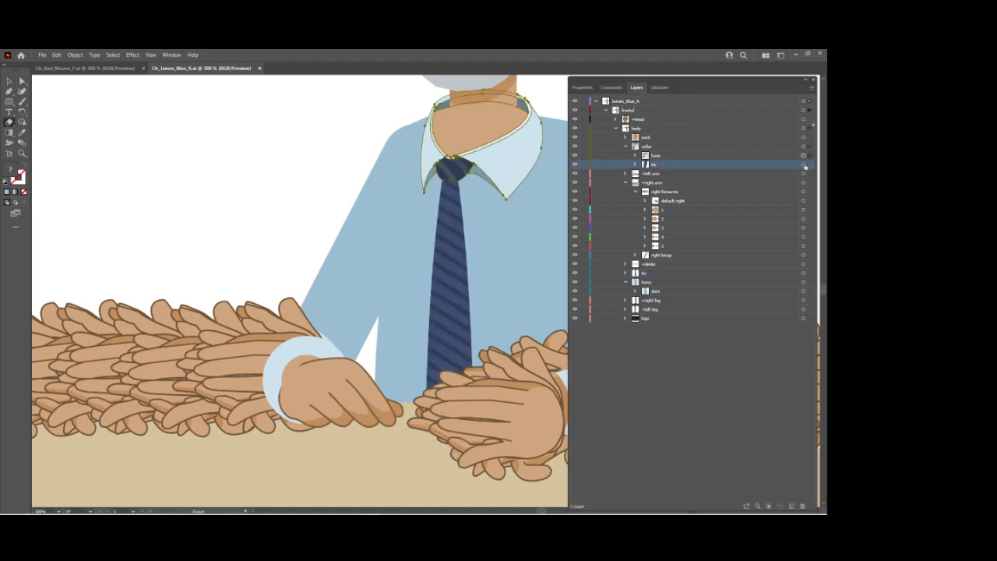
pyautogui.click(805, 165)
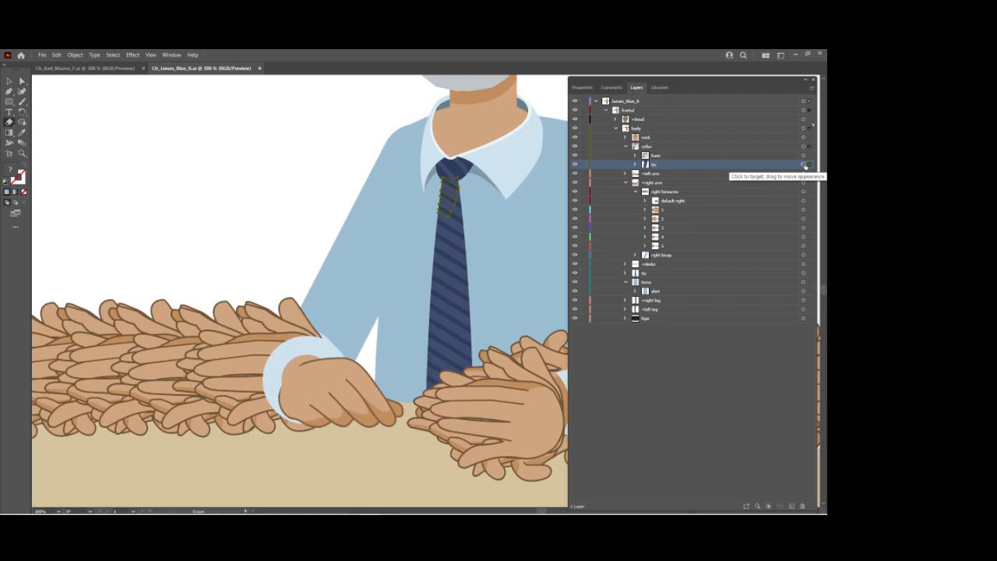
pyautogui.click(811, 90)
pyautogui.click(729, 118)
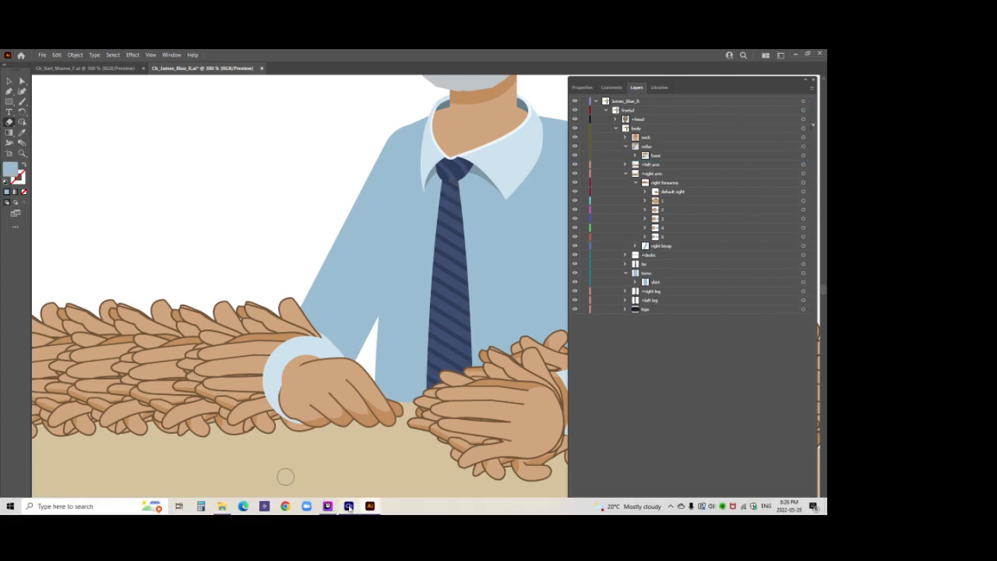
# Check the puppet's tie and arm movement in the Character Animator scene, and return to Illustrator
pyautogui.click(349, 506)
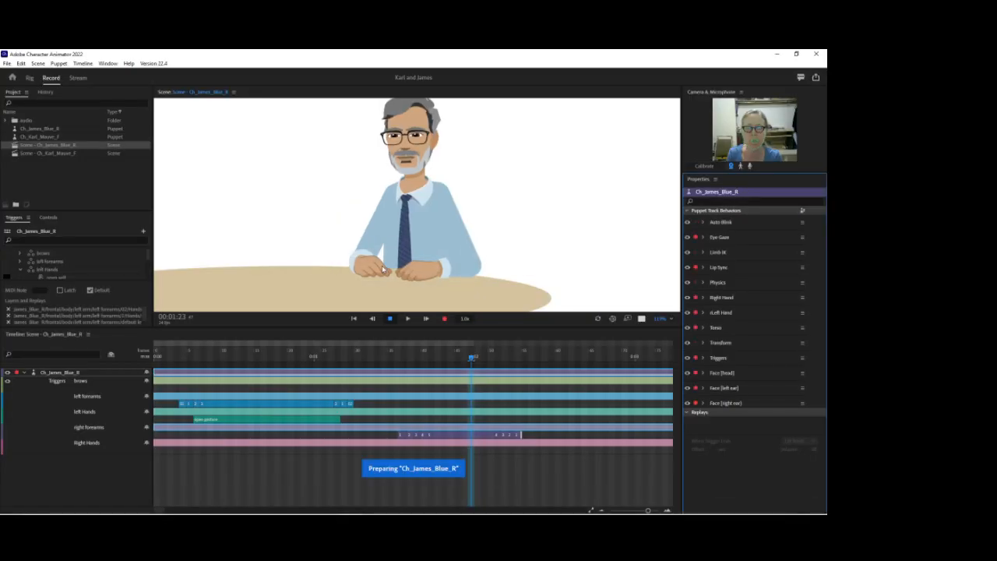
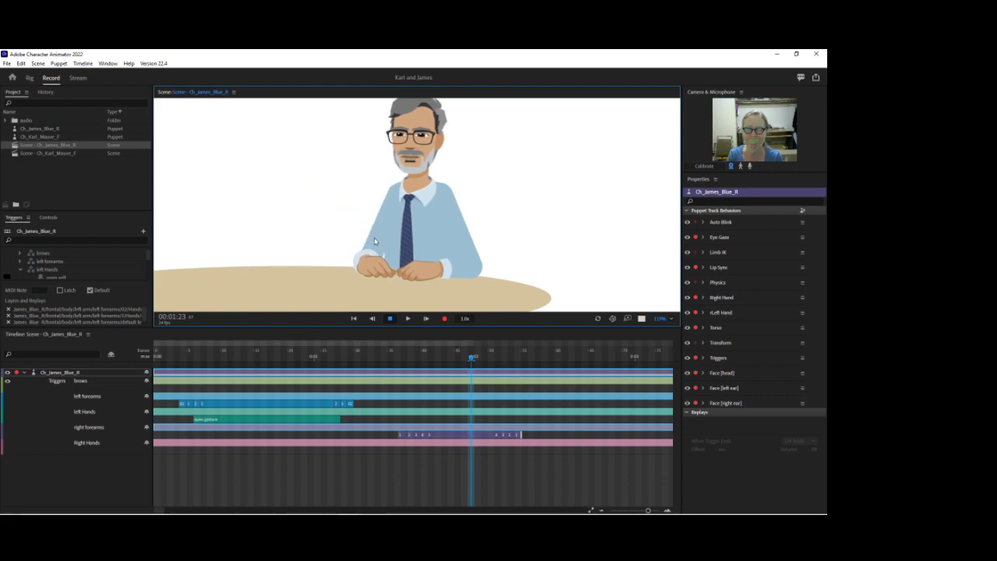
pyautogui.moveTo(444, 511)
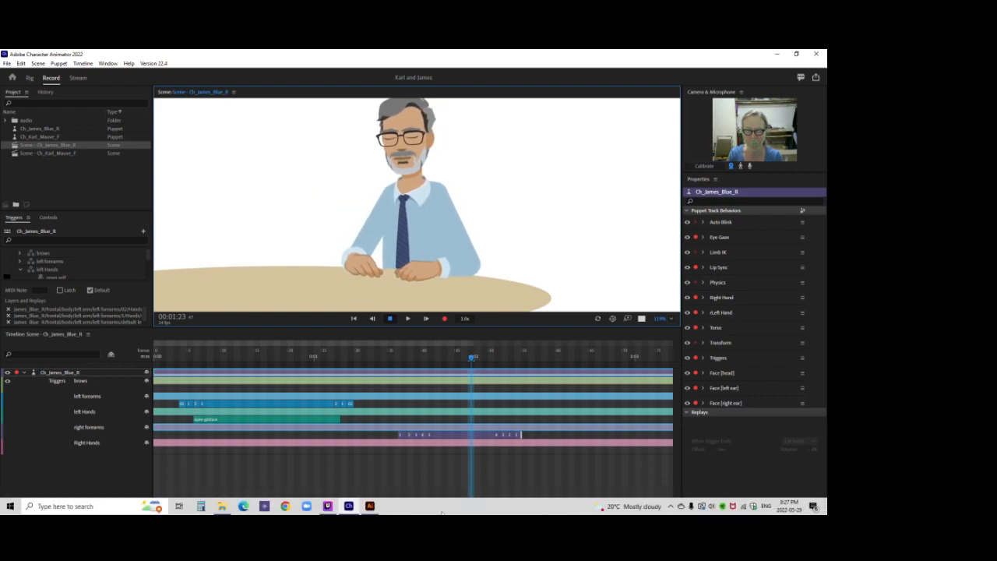
pyautogui.click(369, 505)
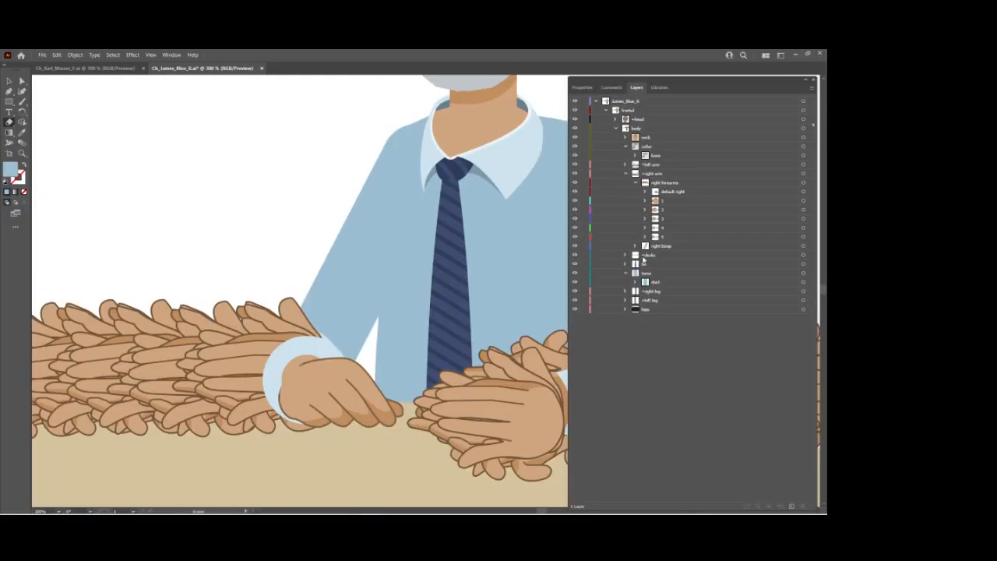
# Isolate the right bicep layer and erase its inner shoulder edge beside the collar and tie knot
pyautogui.click(667, 247)
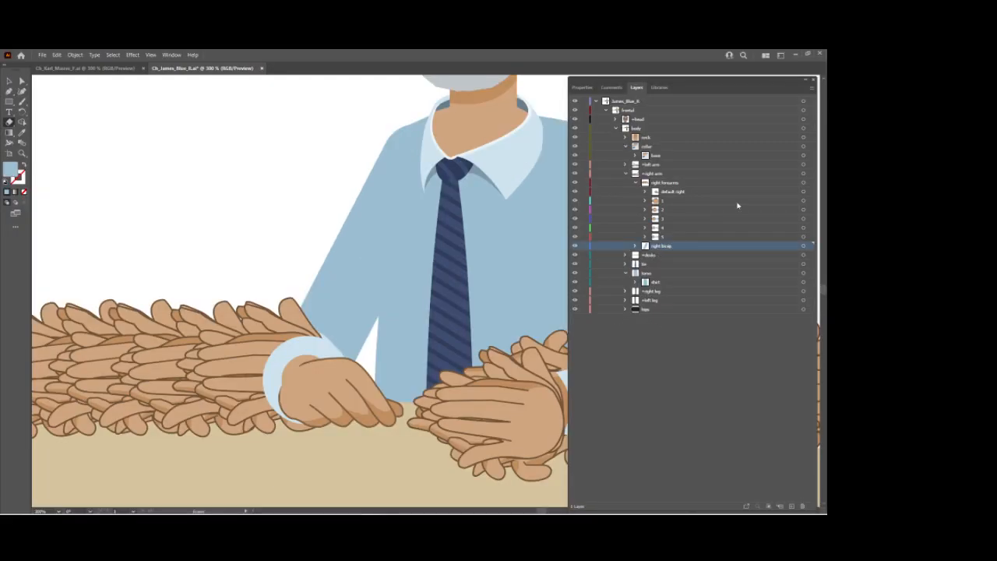
pyautogui.click(810, 91)
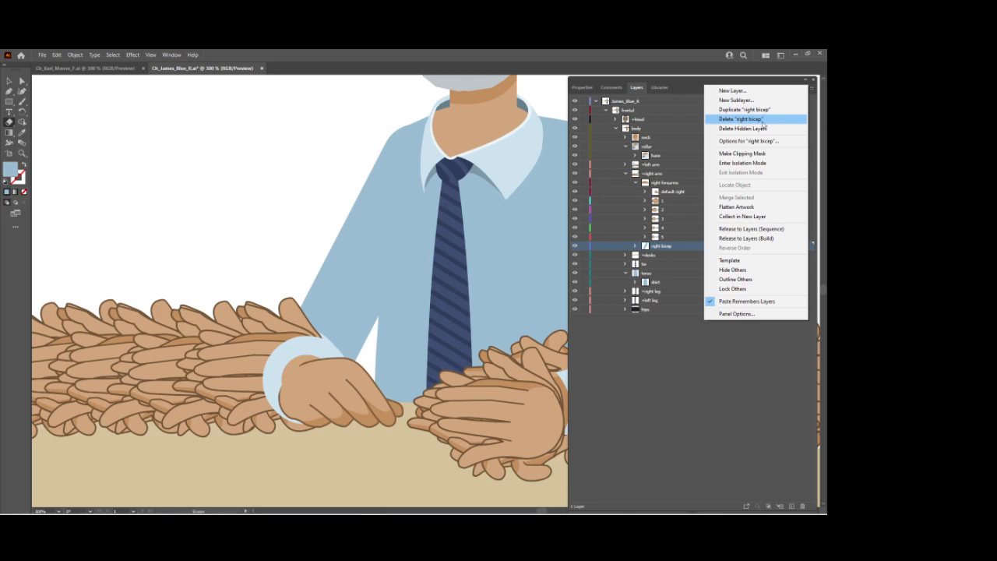
pyautogui.click(744, 163)
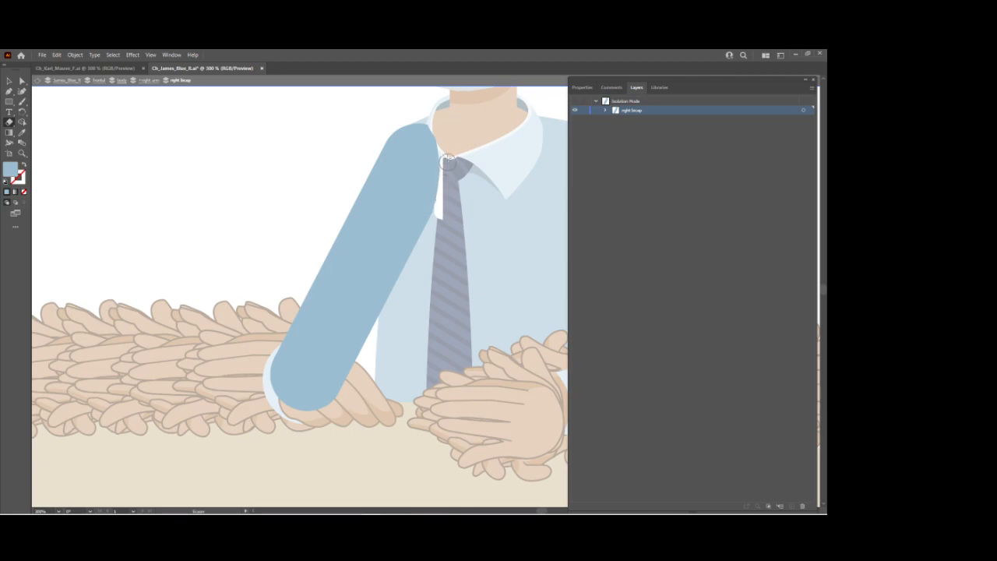
pyautogui.moveTo(444, 141); pyautogui.dragTo(427, 118)
pyautogui.moveTo(444, 193); pyautogui.dragTo(438, 226)
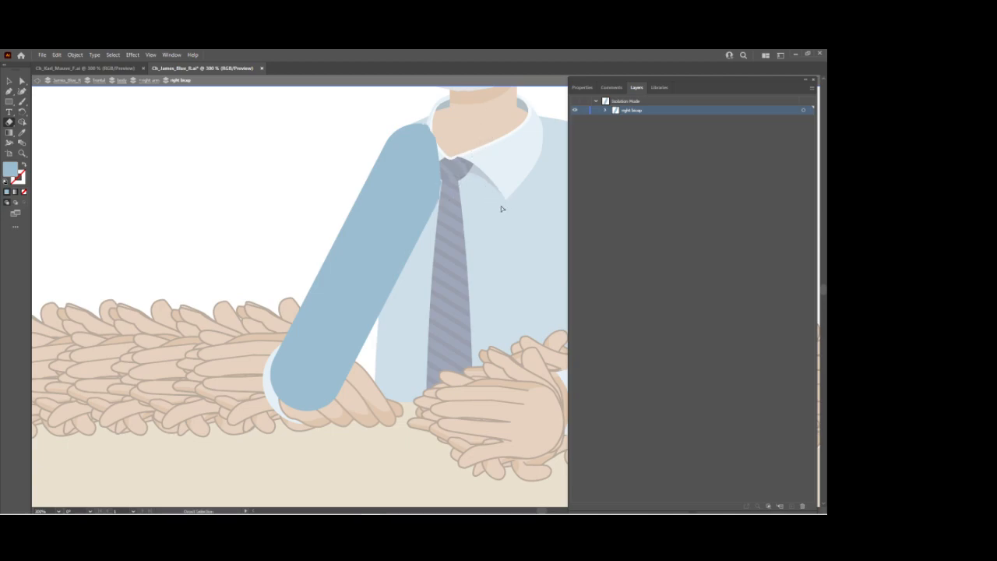
# Erase another strip down the right bicep's inner edge to round the corner beside the tie, and leave isolation
pyautogui.press('z')
pyautogui.click(449, 186)
pyautogui.click(456, 264)
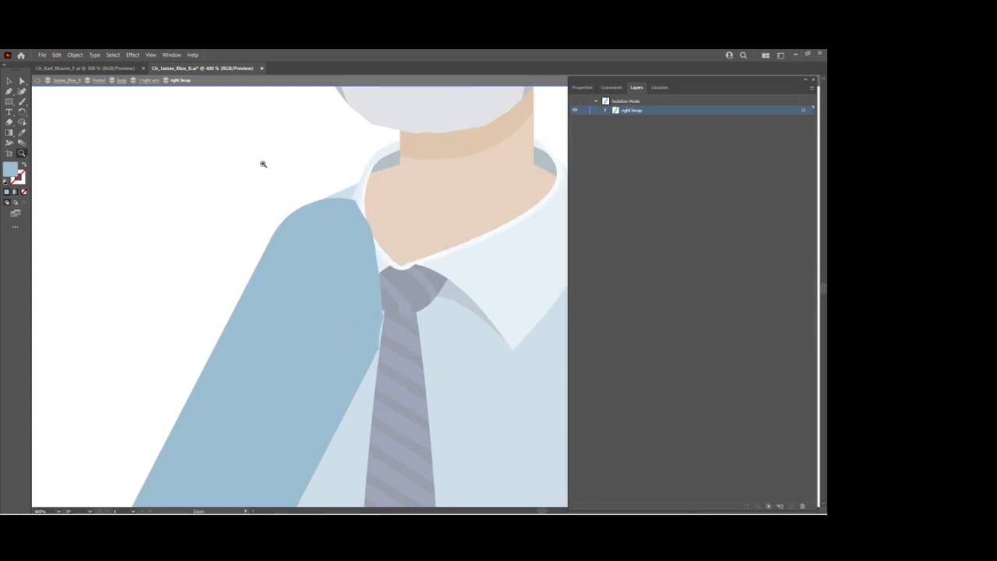
pyautogui.click(9, 122)
pyautogui.moveTo(403, 254)
pyautogui.mouseDown()
pyautogui.moveTo(391, 245)
pyautogui.moveTo(394, 288)
pyautogui.mouseUp()
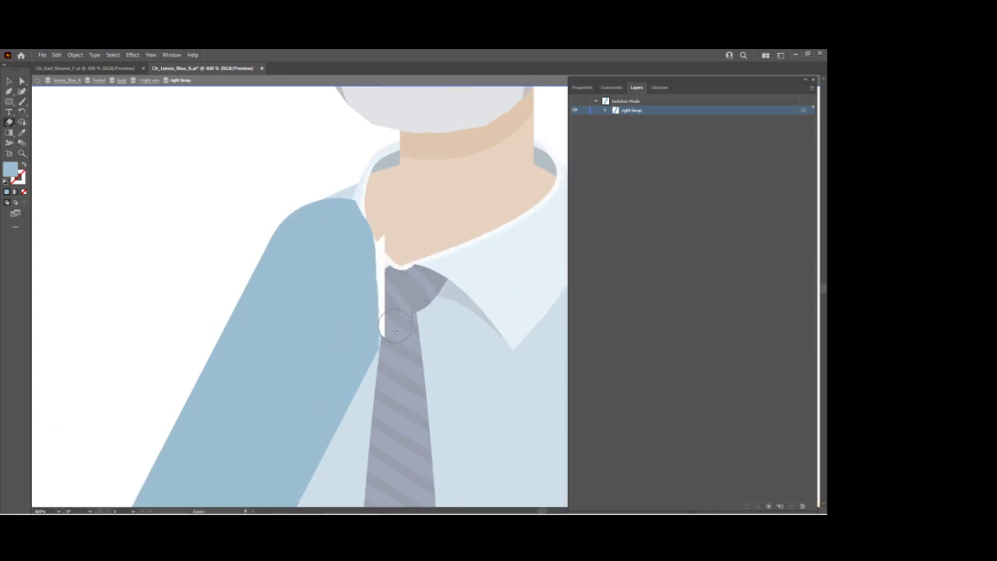
pyautogui.moveTo(391, 345); pyautogui.dragTo(368, 430)
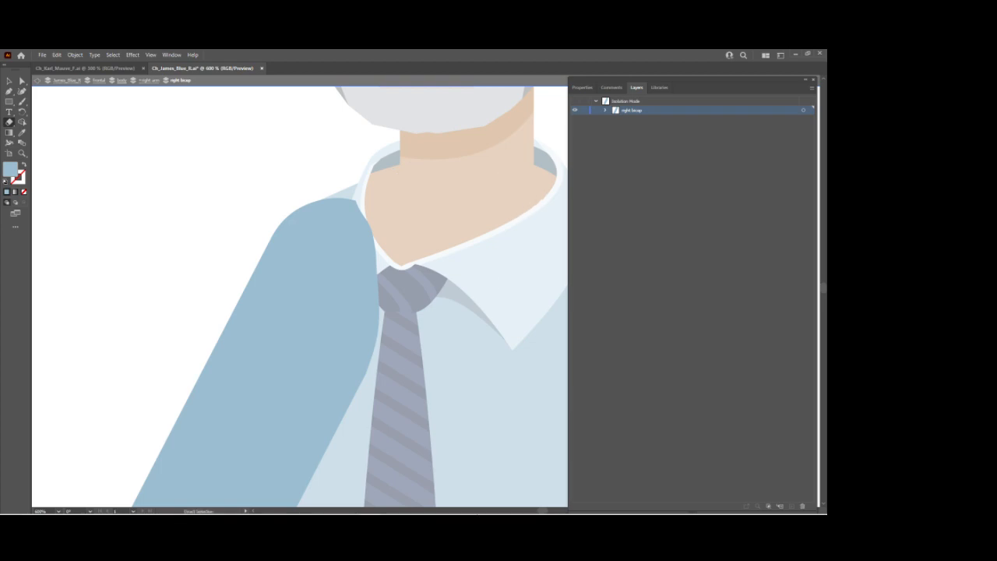
pyautogui.press('Escape')
# Switch to Character Animator, open the Ch_James_Blue_R puppet rig, and restart the program
pyautogui.click(348, 505)
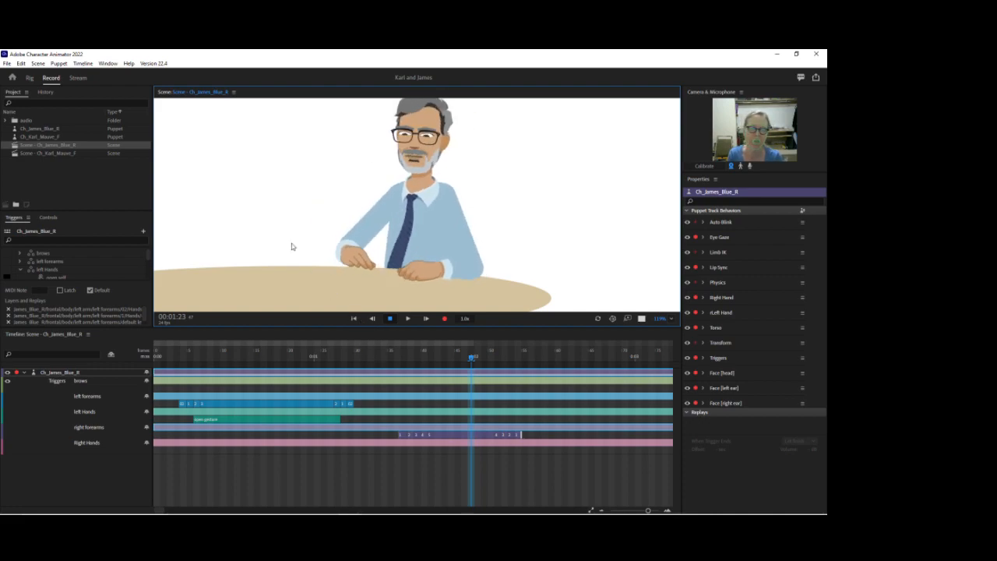
pyautogui.click(29, 79)
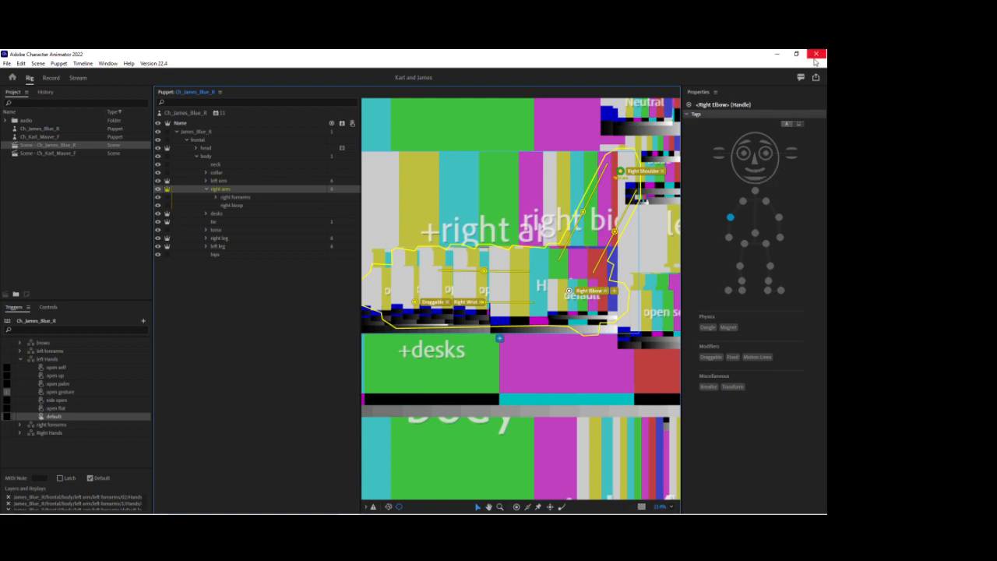
pyautogui.click(817, 54)
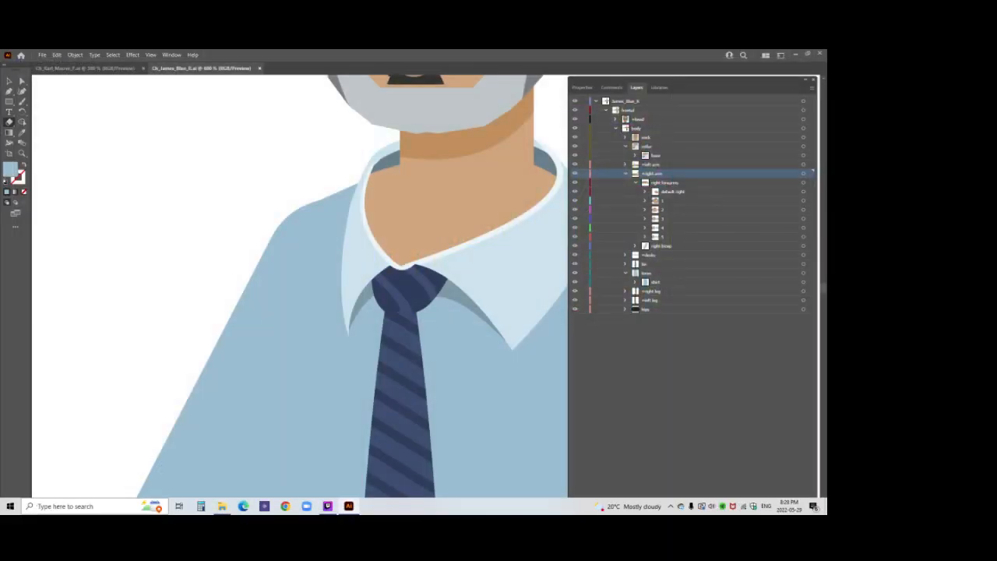
pyautogui.press('super')
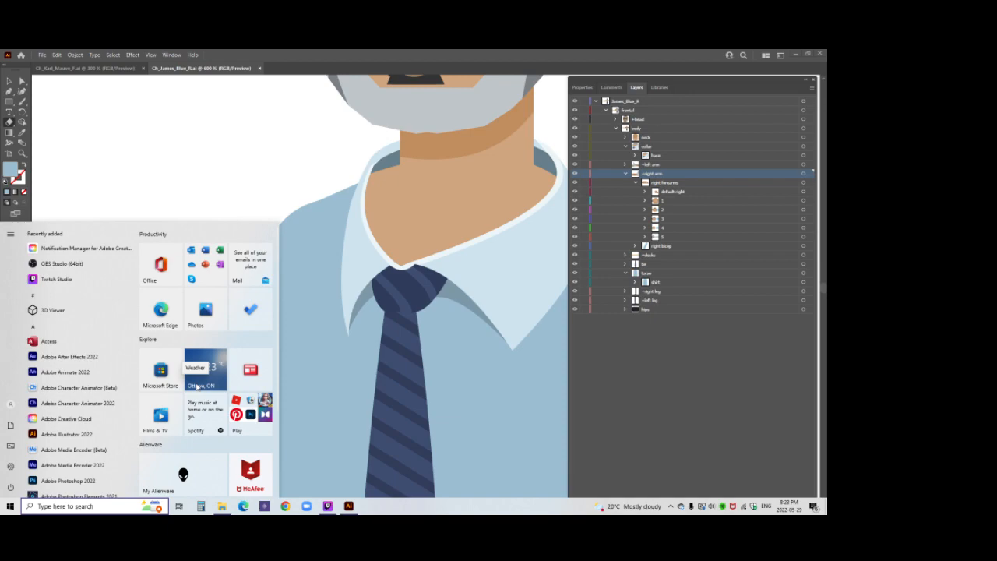
pyautogui.press('Escape')
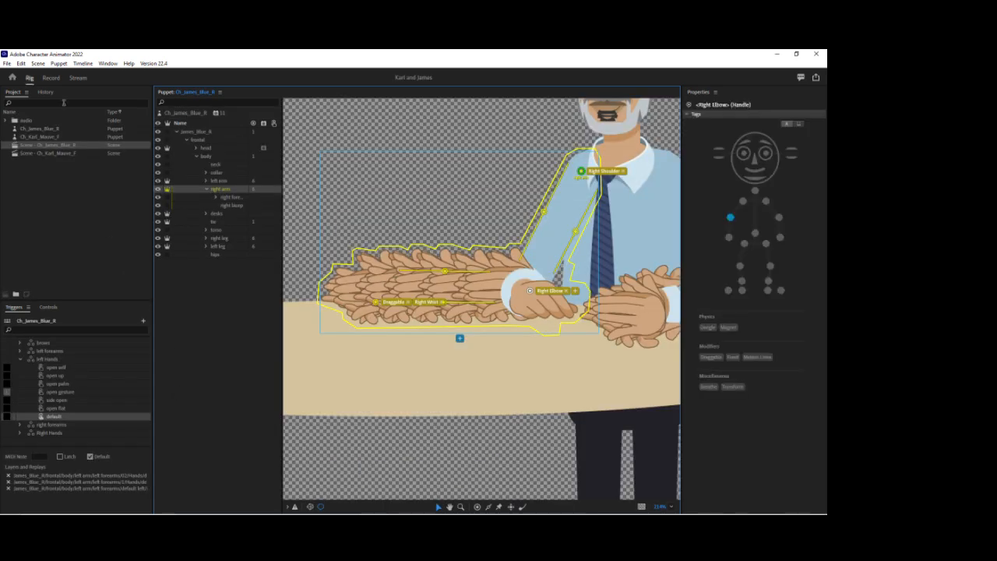
# In the recording scene, add an open gesture trigger to the Right Hands track and extend it to the right forearm sequence's end
pyautogui.click(51, 78)
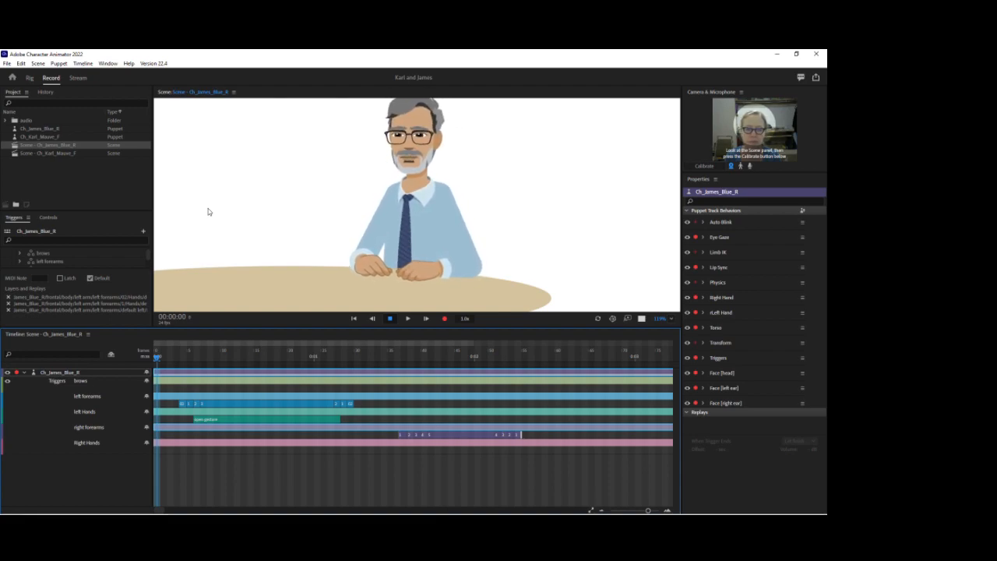
pyautogui.click(371, 274)
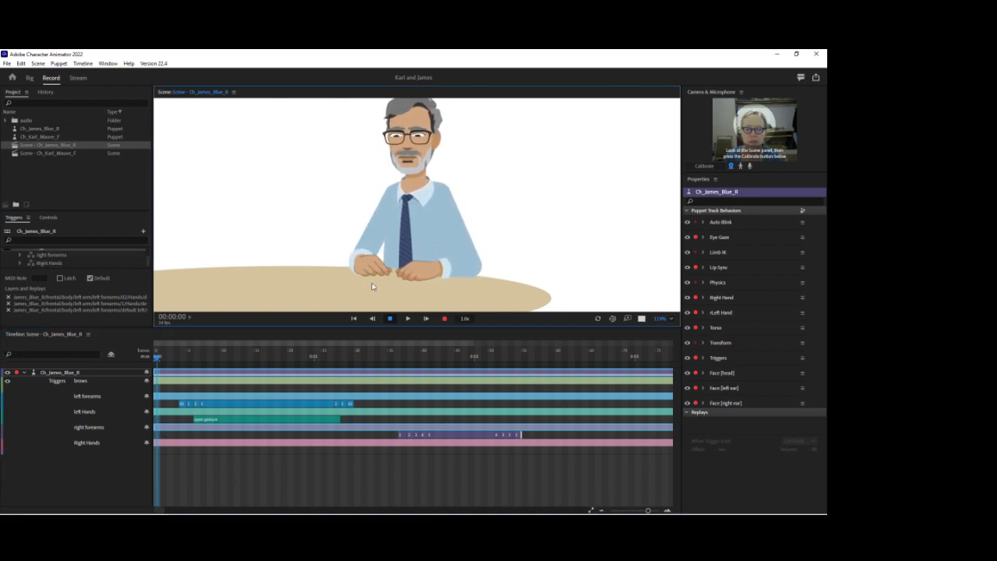
pyautogui.moveTo(391, 357); pyautogui.dragTo(438, 358)
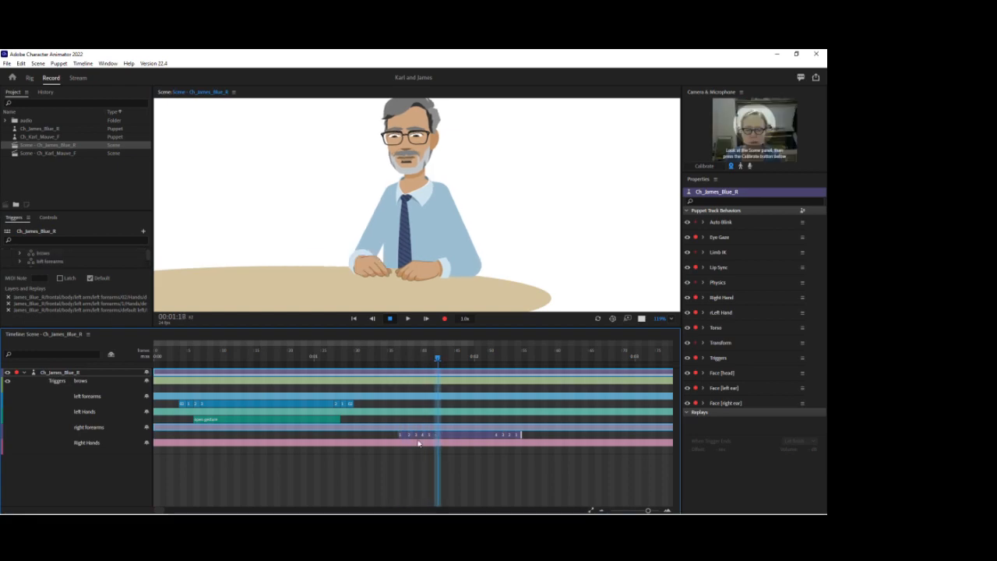
pyautogui.click(401, 453)
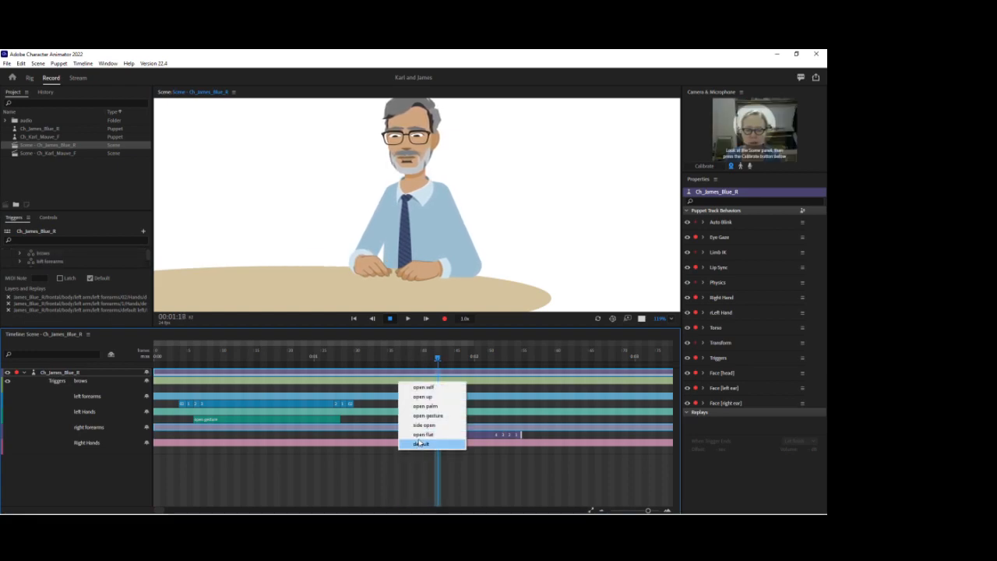
pyautogui.click(422, 417)
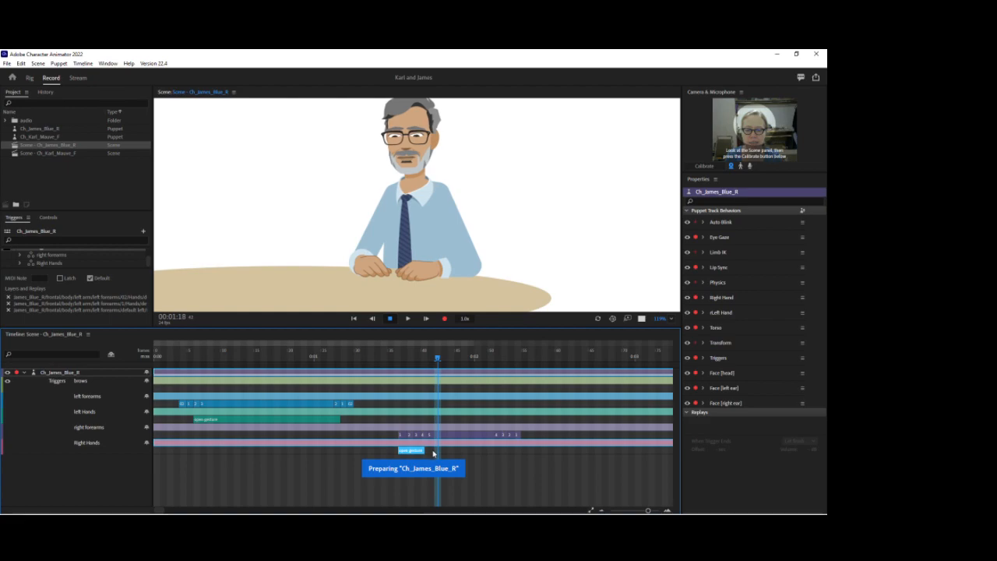
pyautogui.moveTo(427, 450); pyautogui.dragTo(520, 450)
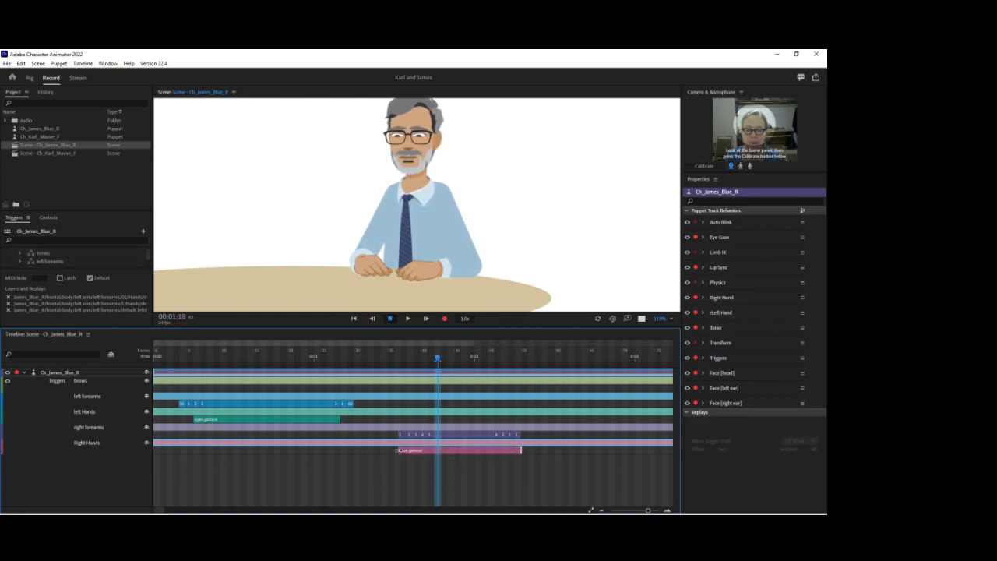
# Start the right hand's open gesture slightly earlier and shift the opening right forearm takes earlier to match
pyautogui.click(398, 450)
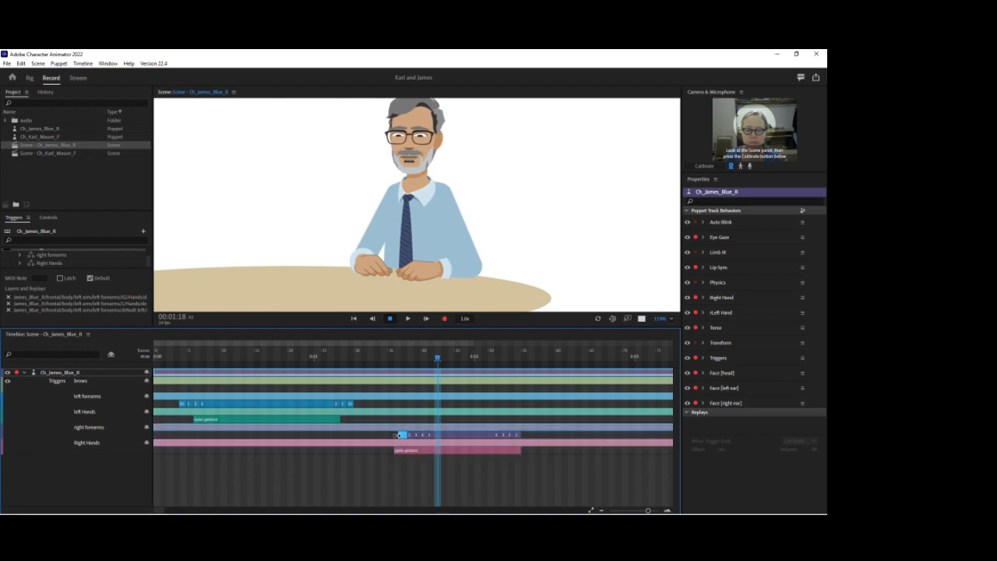
pyautogui.click(406, 435)
pyautogui.click(417, 435)
pyautogui.moveTo(421, 435); pyautogui.dragTo(422, 436)
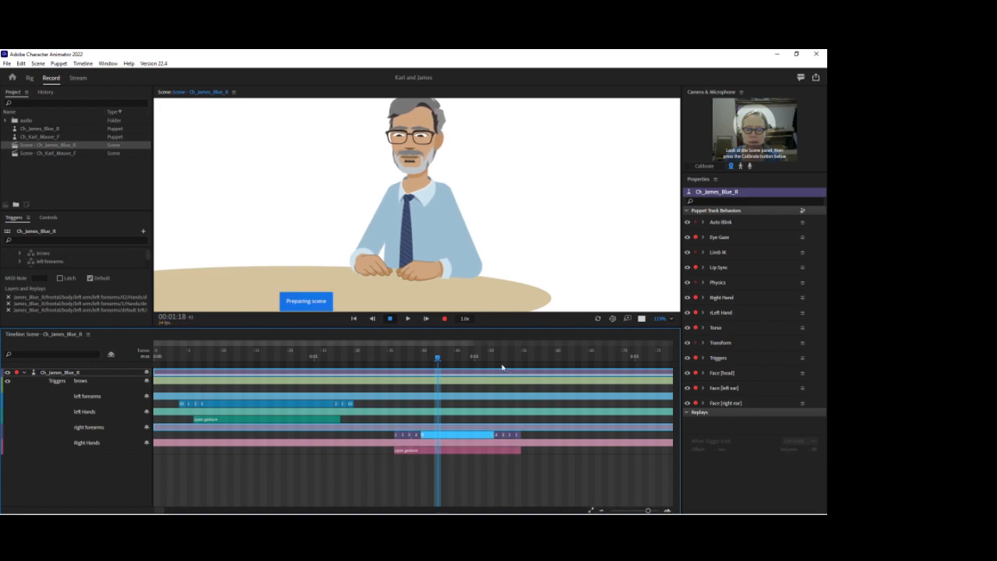
# Move the playhead to 00:01:19 and disarm only the Triggers behavior, keeping the puppet's other armed behaviors on
pyautogui.moveTo(396, 350); pyautogui.dragTo(444, 354)
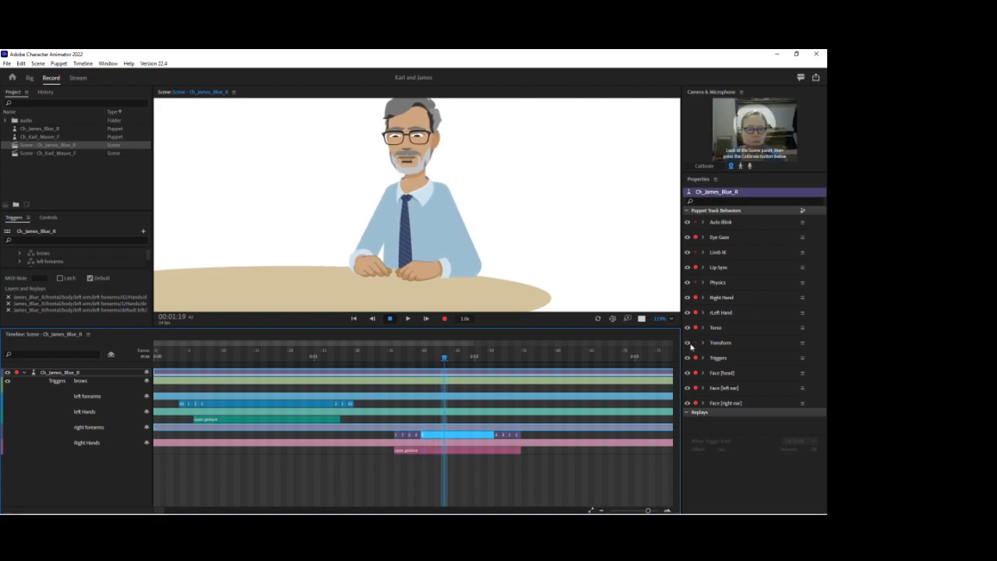
pyautogui.keyDown('ctrl'); pyautogui.click(696, 403); pyautogui.keyUp('ctrl')
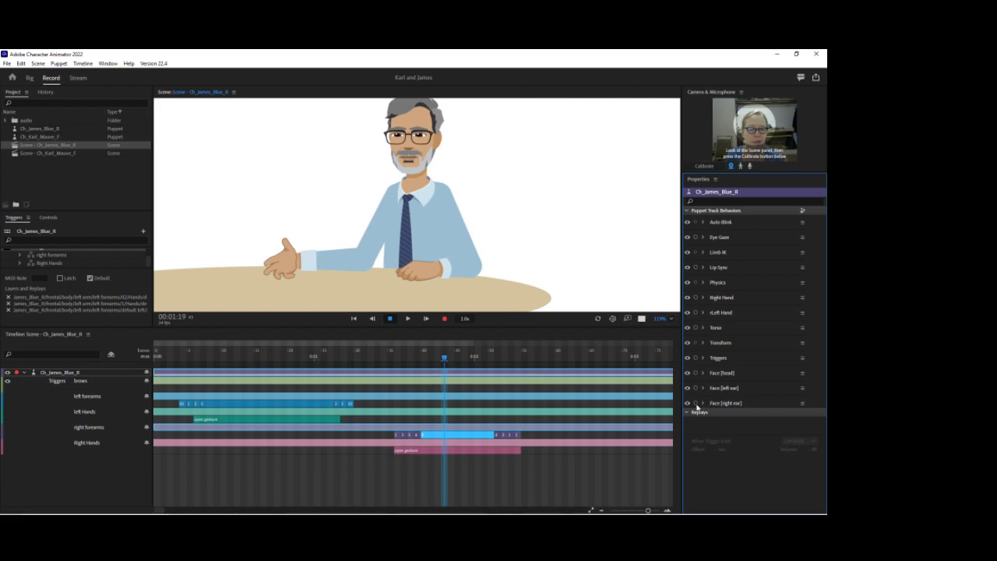
pyautogui.keyDown('ctrl'); pyautogui.click(696, 404); pyautogui.keyUp('ctrl')
pyautogui.click(695, 359)
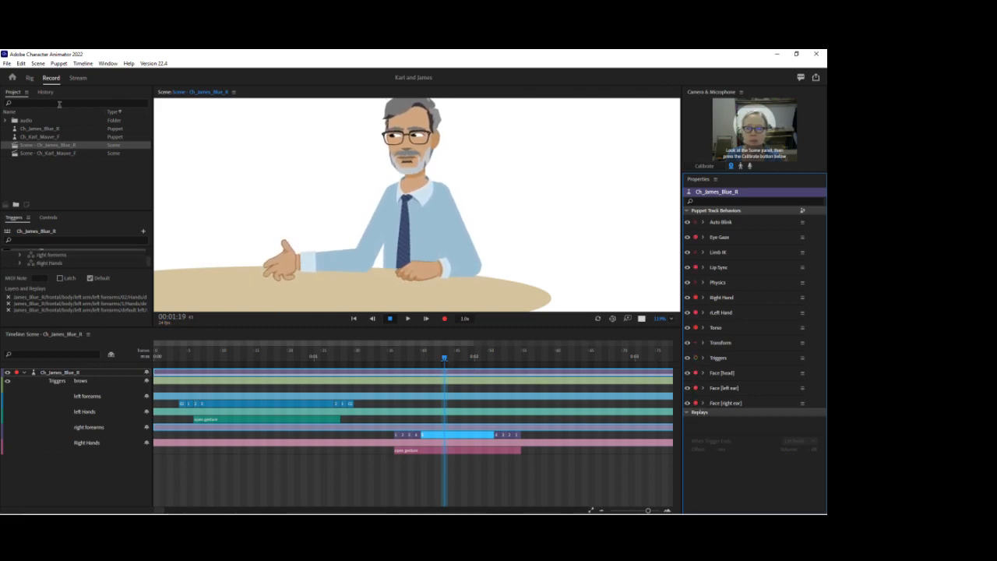
# In the puppet rig, set the Attach Style of both the right arm and left arm layers to Hinge
pyautogui.click(30, 79)
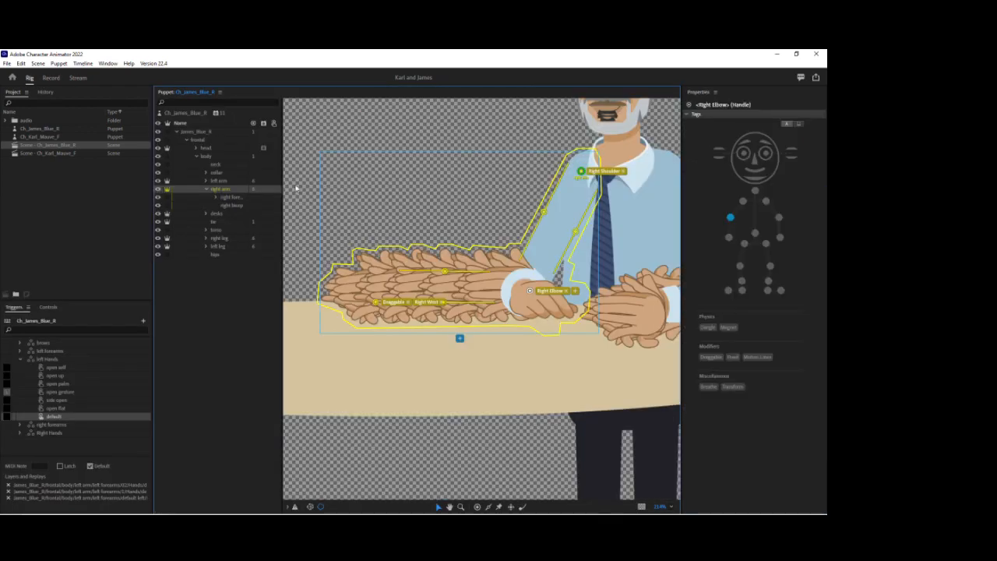
pyautogui.click(221, 192)
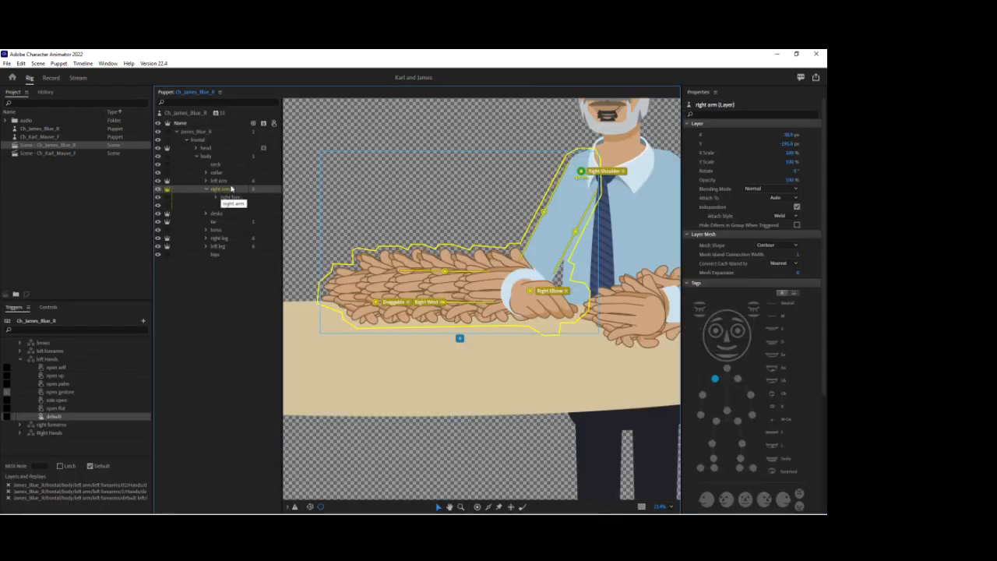
pyautogui.click(788, 216)
pyautogui.click(782, 233)
pyautogui.click(228, 182)
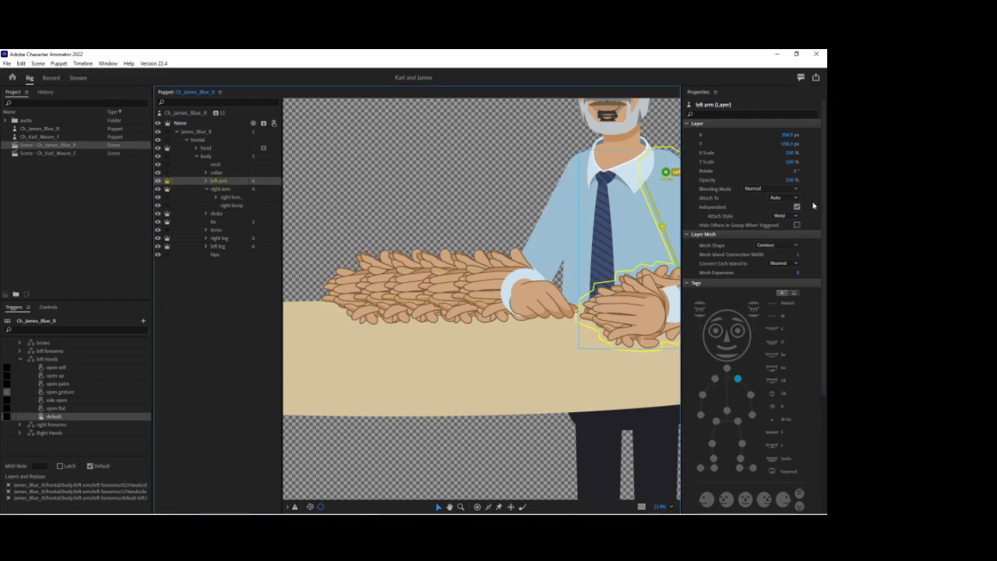
pyautogui.click(794, 217)
pyautogui.click(782, 232)
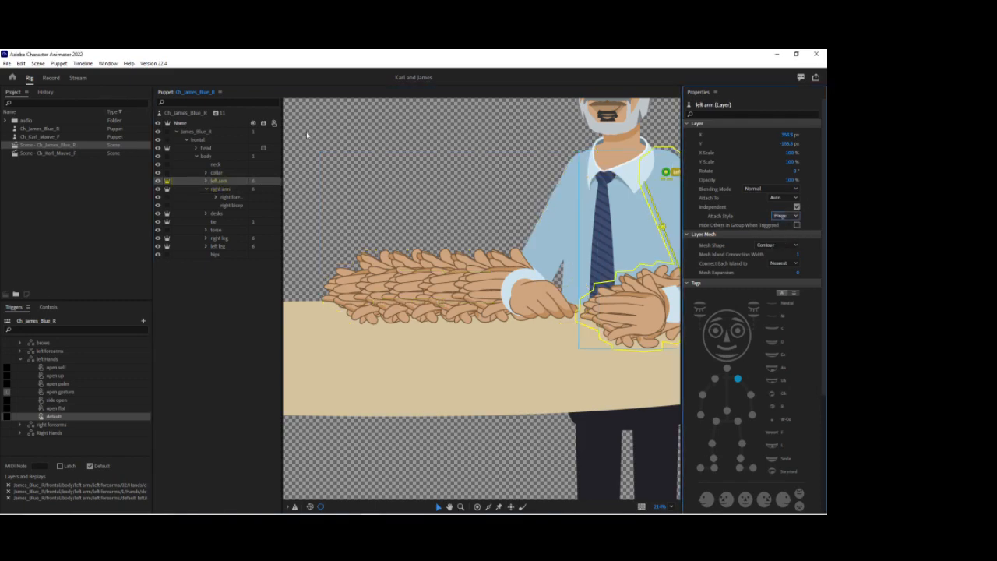
# Return to the recording scene and examine the puppet's shoulders and arms, first in full and then close up
pyautogui.click(50, 78)
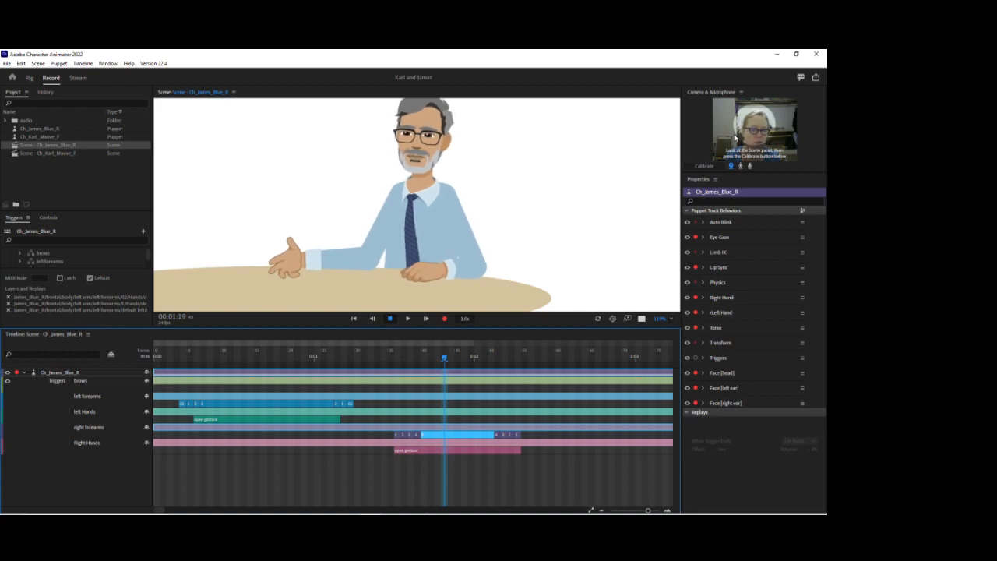
pyautogui.click(662, 318)
pyautogui.click(680, 331)
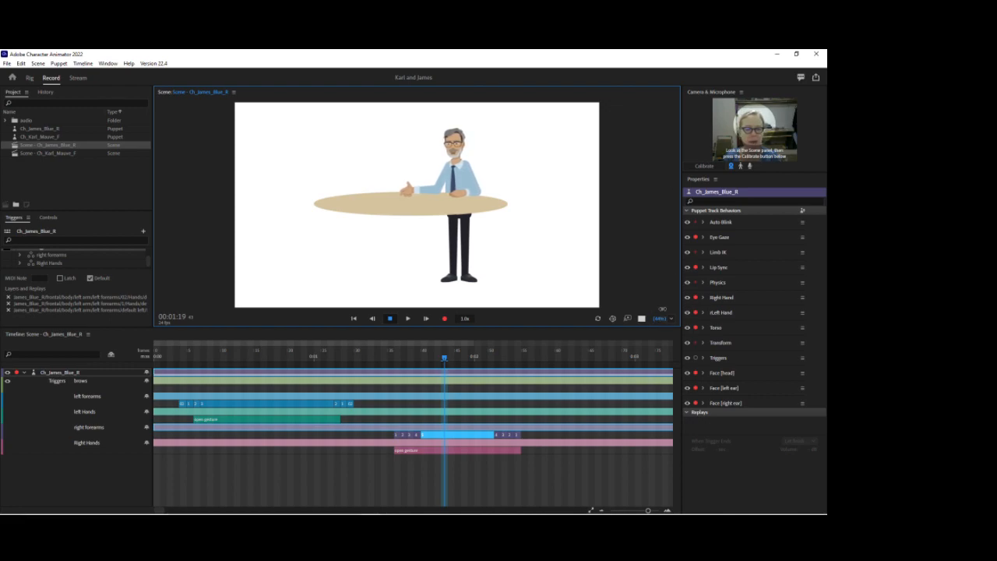
pyautogui.scroll(3, 569, 195)
pyautogui.moveTo(568, 195); pyautogui.dragTo(579, 231)
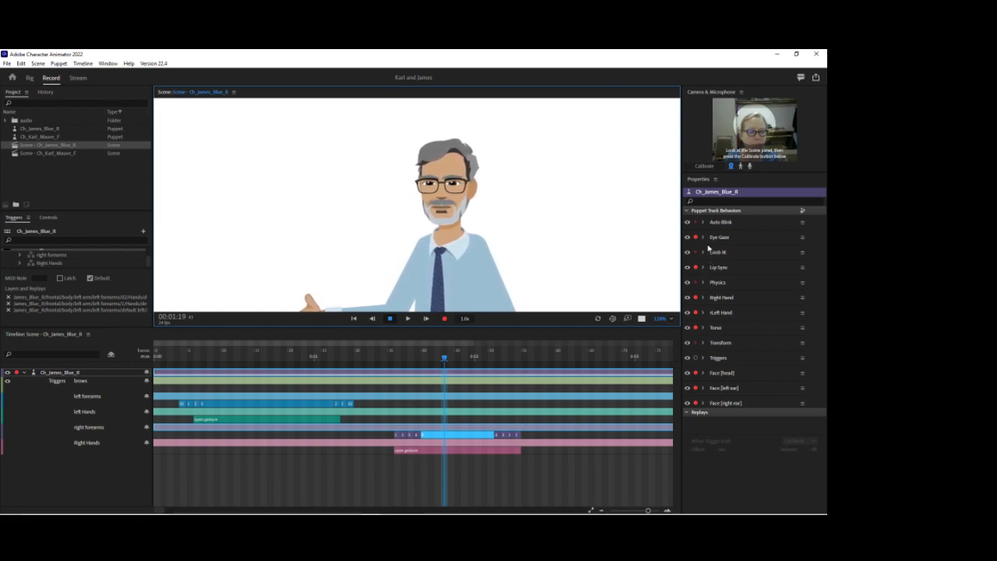
pyautogui.click(7, 63)
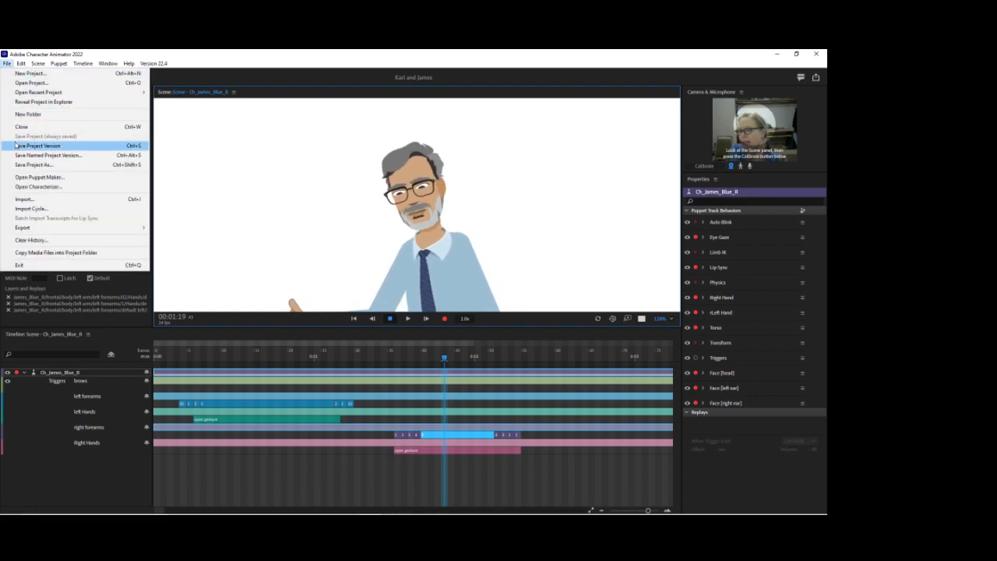
pyautogui.click(17, 200)
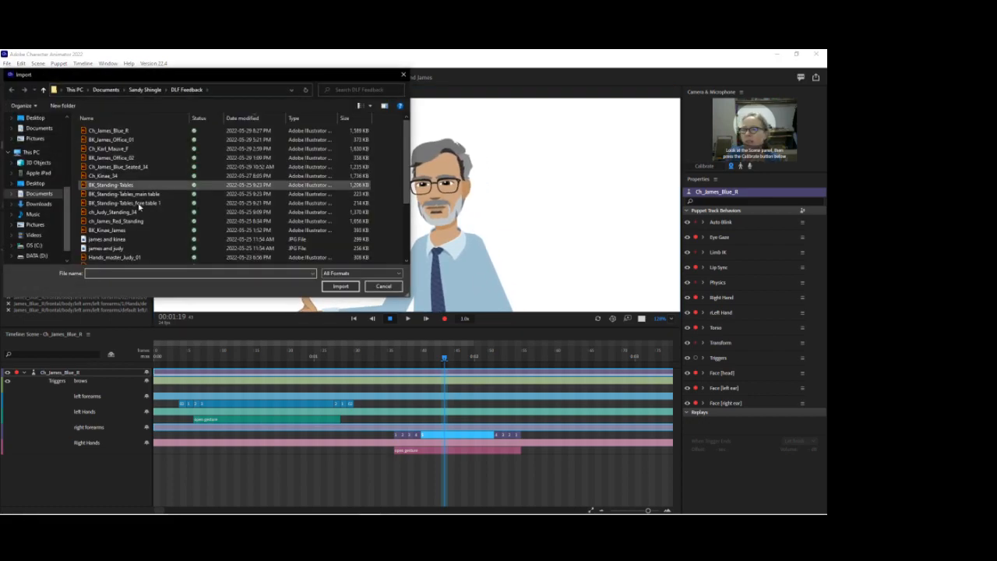
pyautogui.click(382, 285)
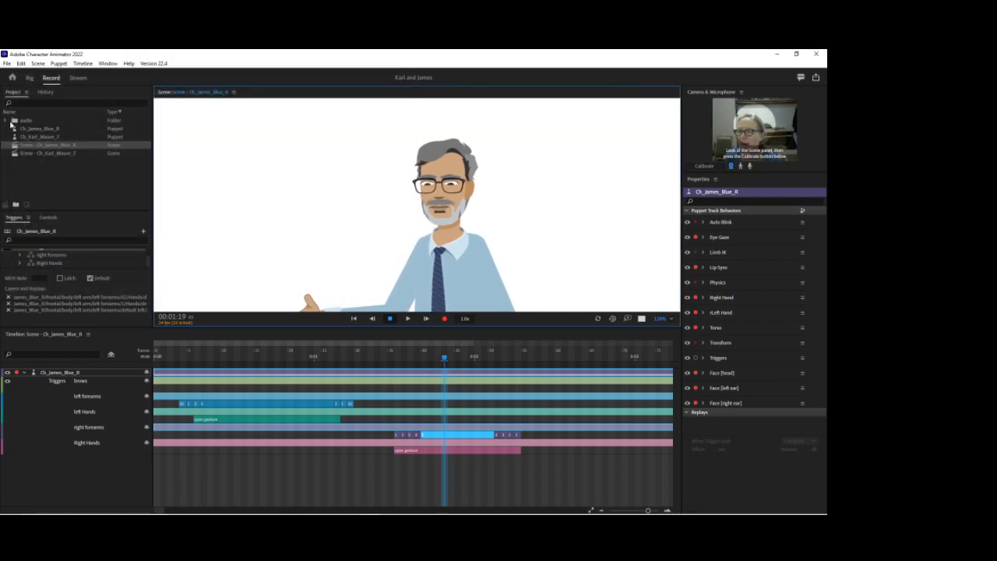
# Add 05_James_Karl_01.mp3 from the project's audio folder to the James scene
pyautogui.click(10, 124)
pyautogui.click(7, 121)
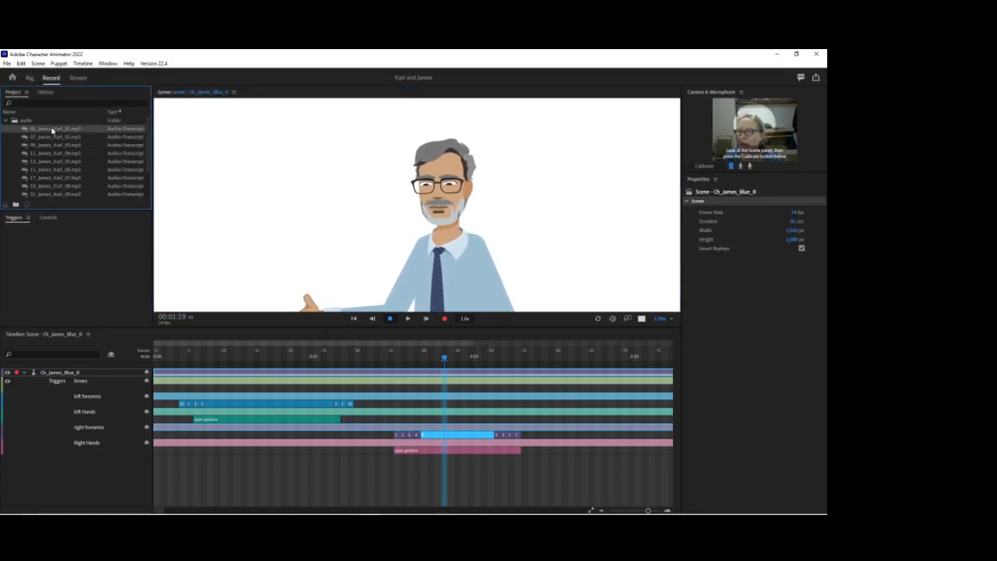
pyautogui.click(53, 129)
pyautogui.moveTo(62, 133); pyautogui.dragTo(262, 198)
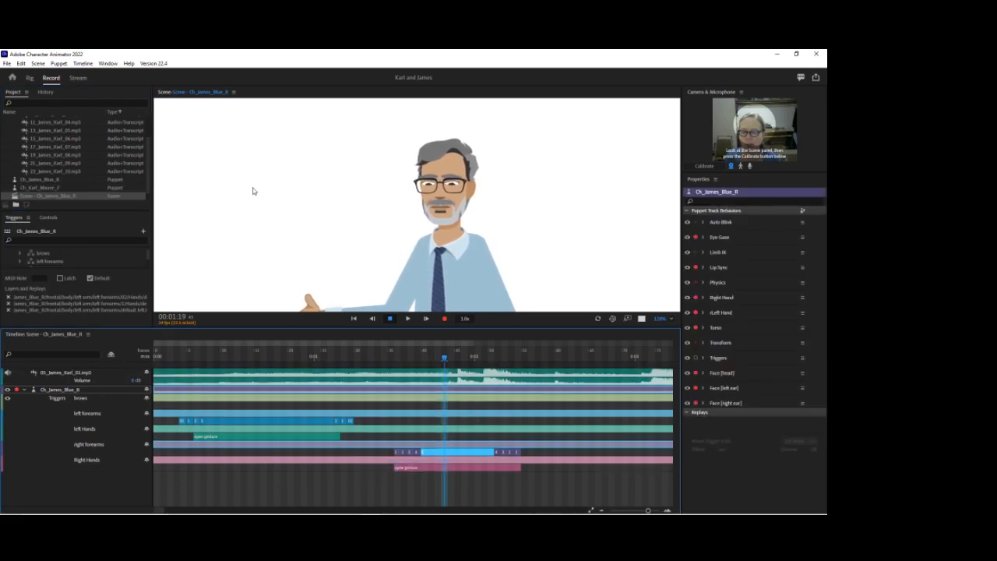
# Compute a lip sync take from audio and transcript for the selected audio and puppet tracks
pyautogui.click(278, 382)
pyautogui.click(271, 397)
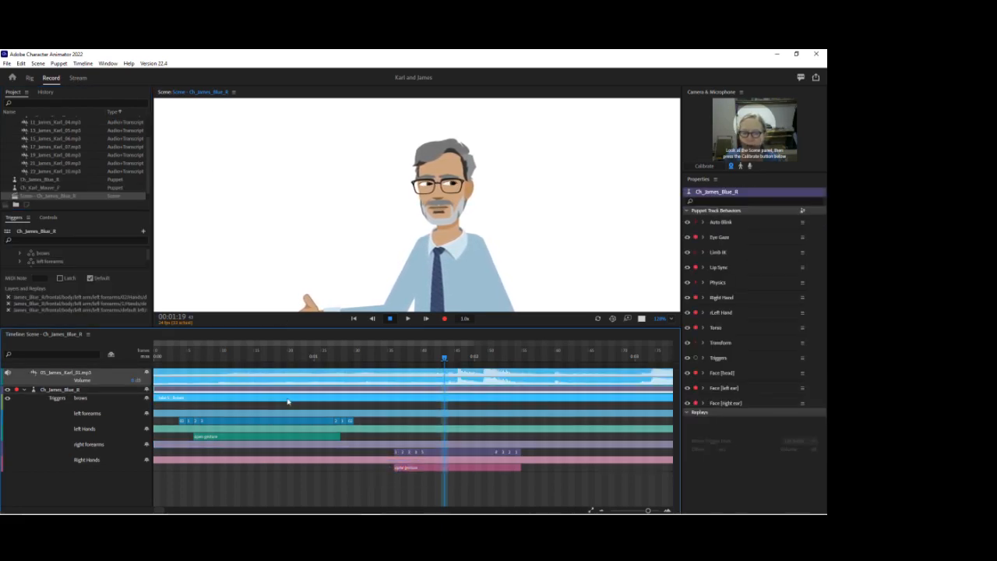
pyautogui.click(83, 63)
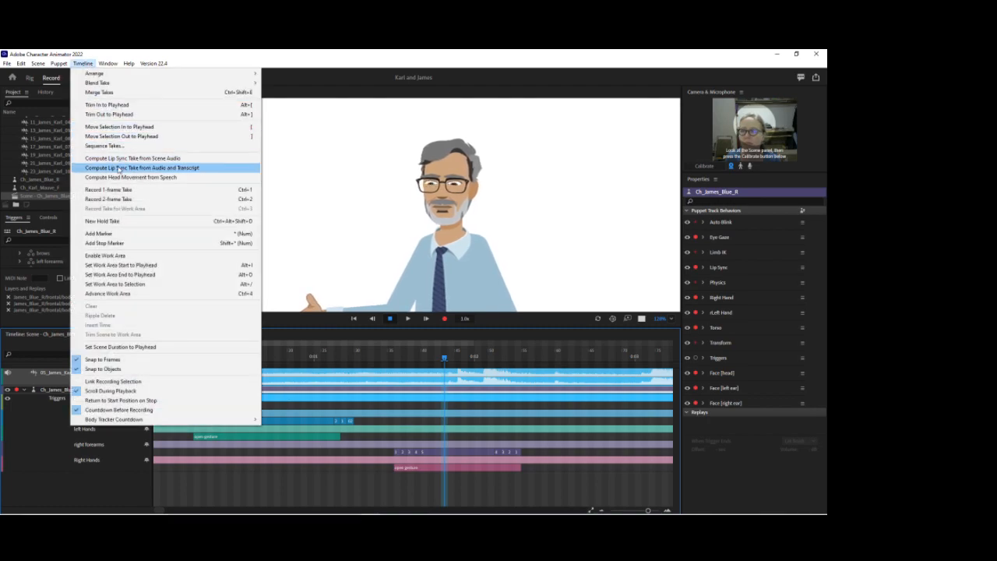
pyautogui.click(140, 168)
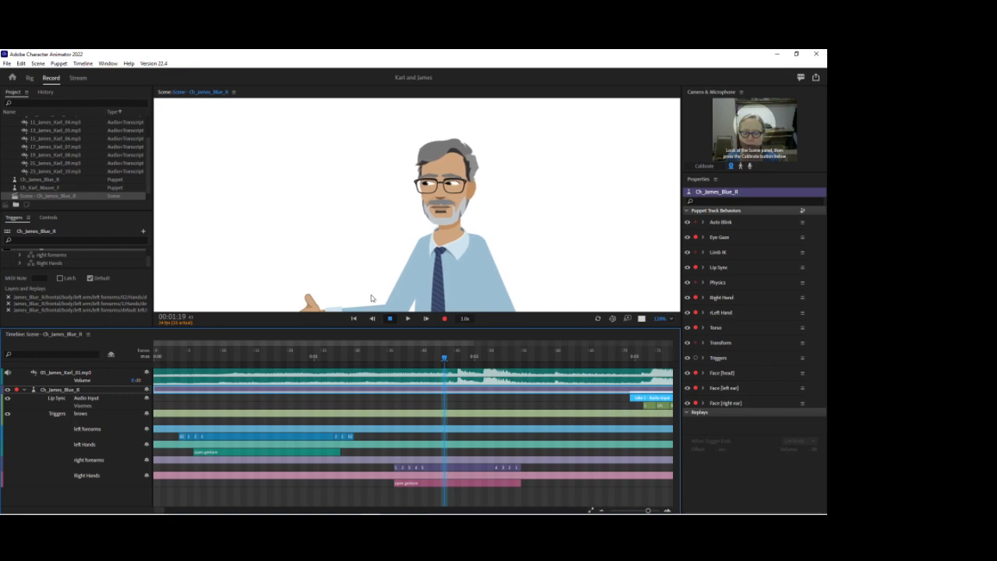
# Play the scene to check the puppet's lip sync, stop at 00:04:05, and enlarge the scene view
pyautogui.press('space')
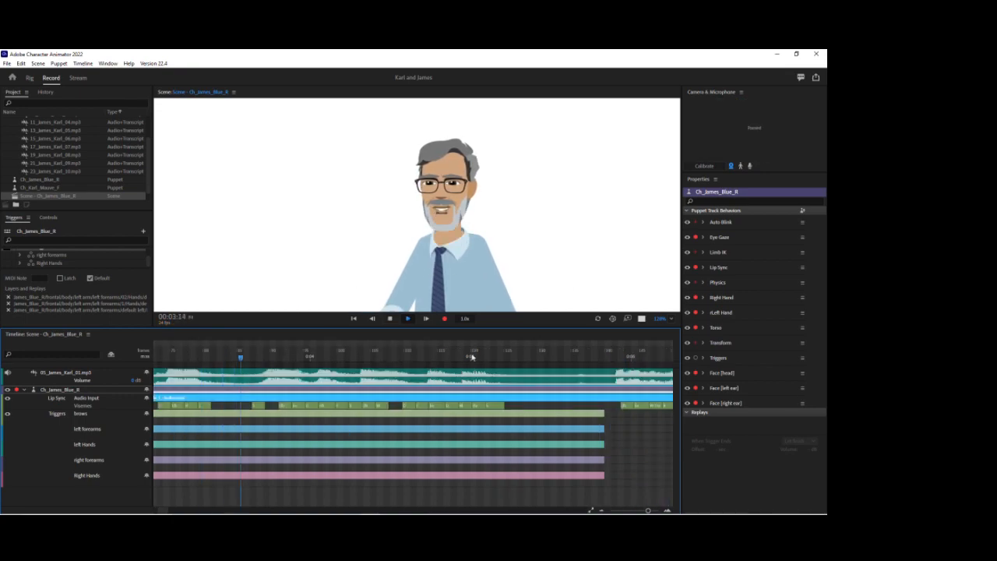
pyautogui.press('space')
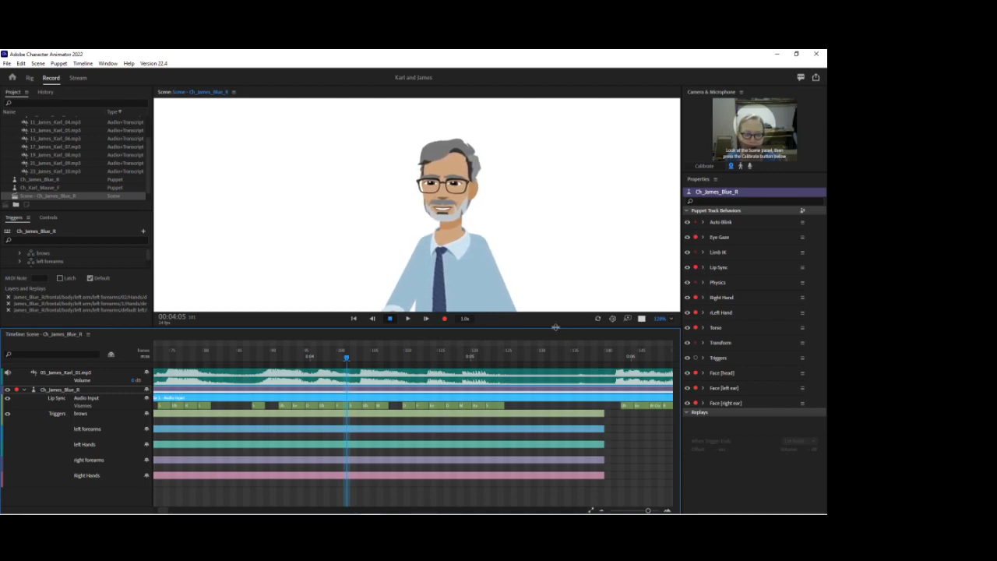
pyautogui.moveTo(555, 327); pyautogui.dragTo(554, 348)
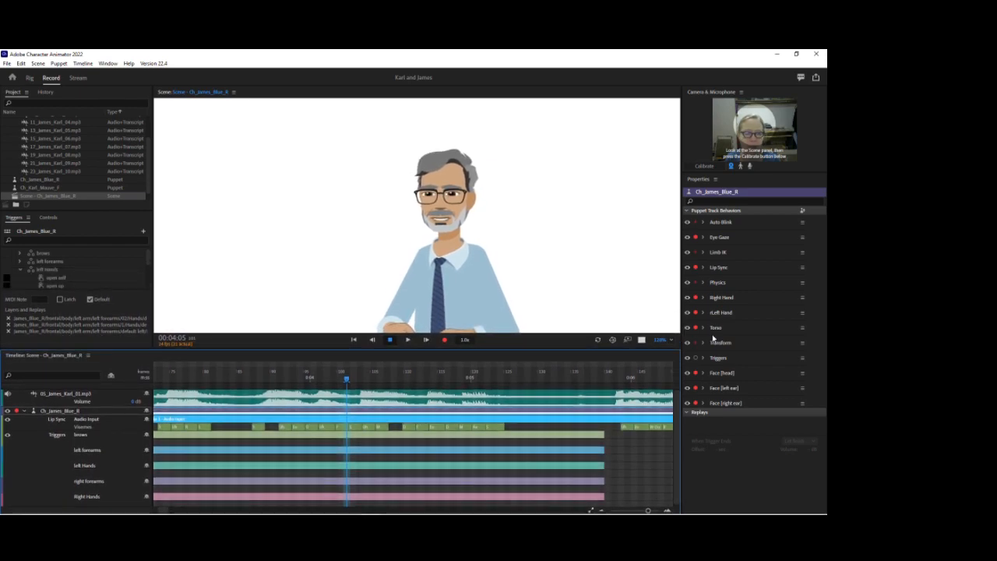
# Set the Lip Sync behavior's Jaw Movement to 2%
pyautogui.click(703, 268)
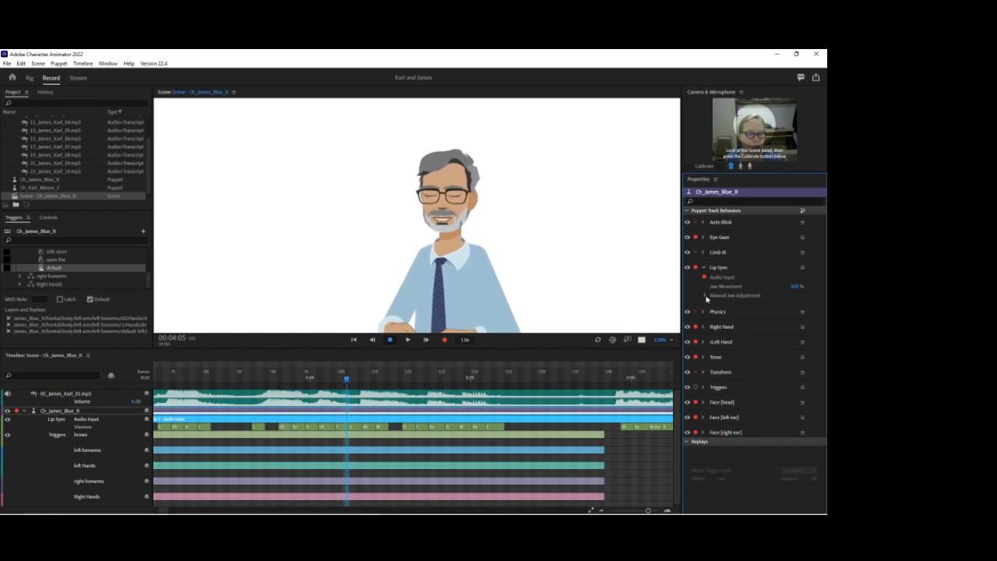
pyautogui.click(705, 296)
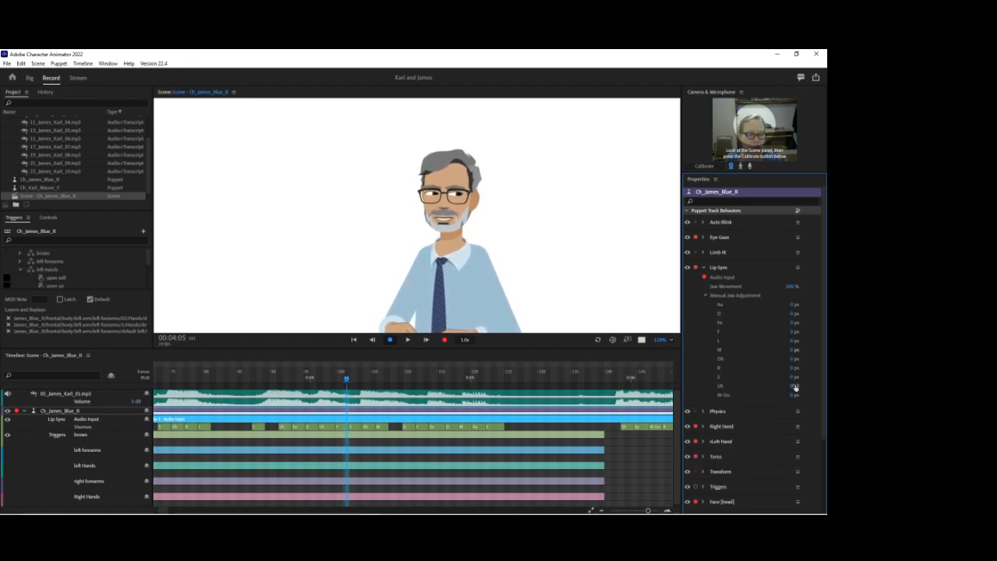
pyautogui.click(790, 286)
pyautogui.write('2')
pyautogui.press('Return')
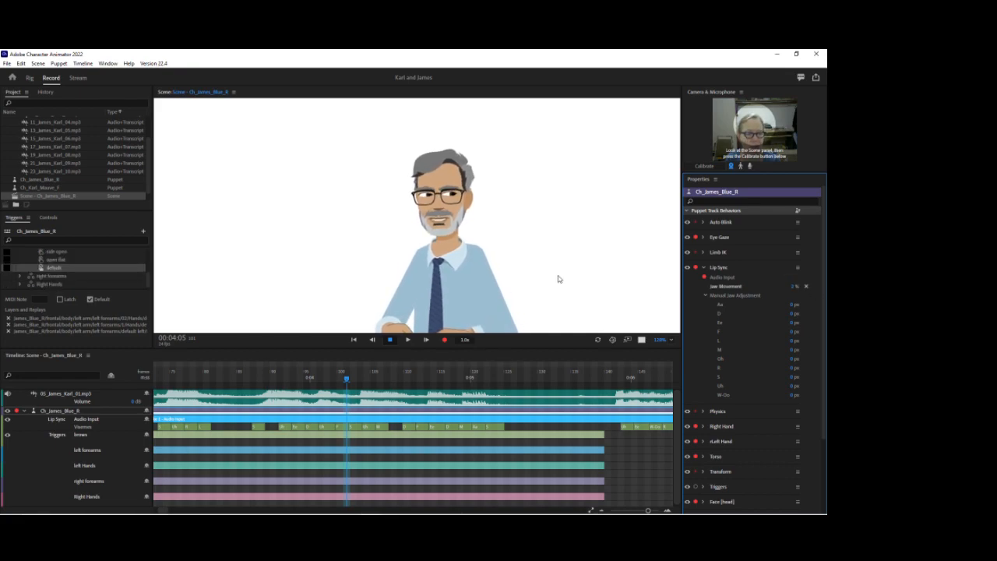
# Play the scene from 00:03:14 with the face close up to check the mouth and jaw movement
pyautogui.click(246, 377)
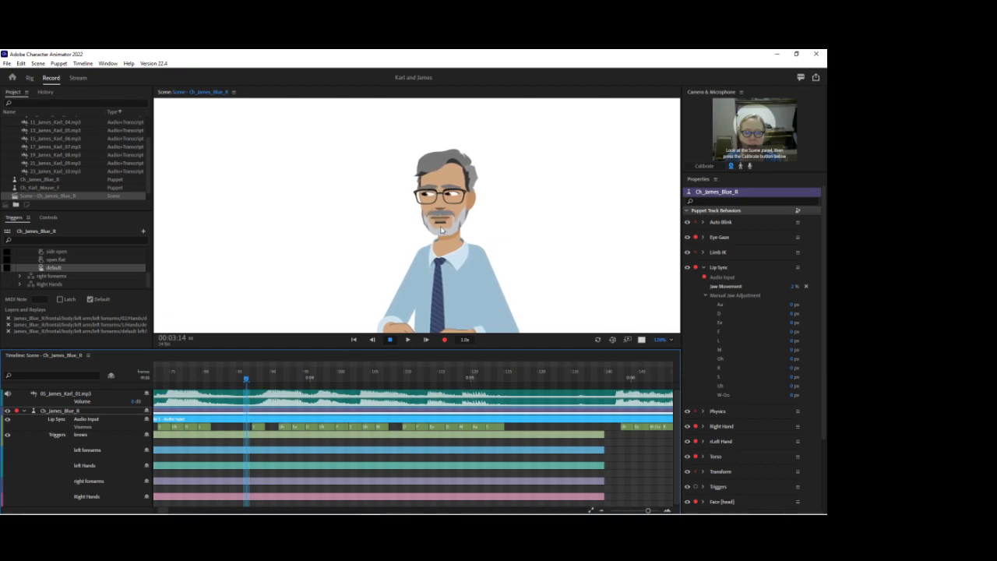
pyautogui.moveTo(659, 341); pyautogui.dragTo(689, 293)
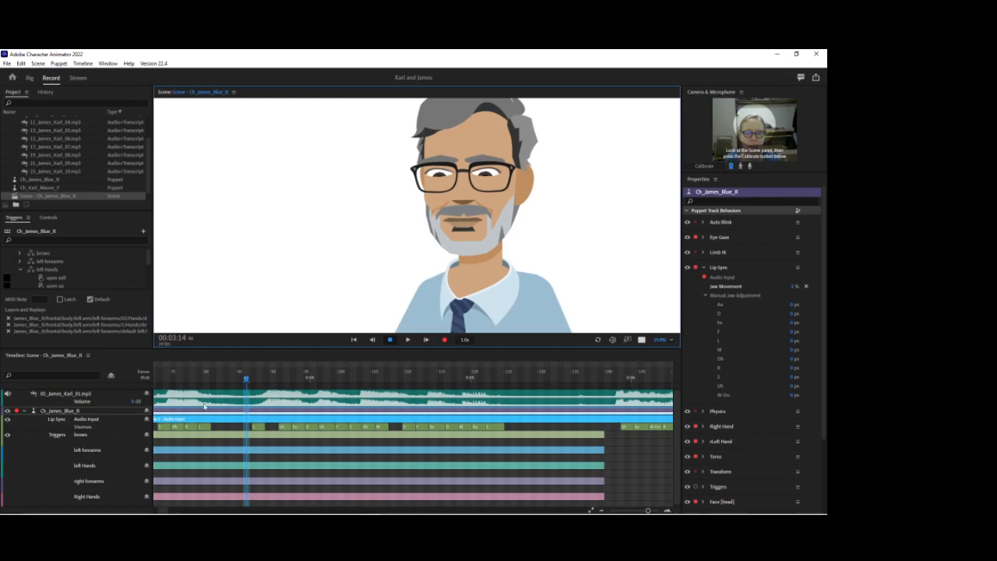
pyautogui.press('space')
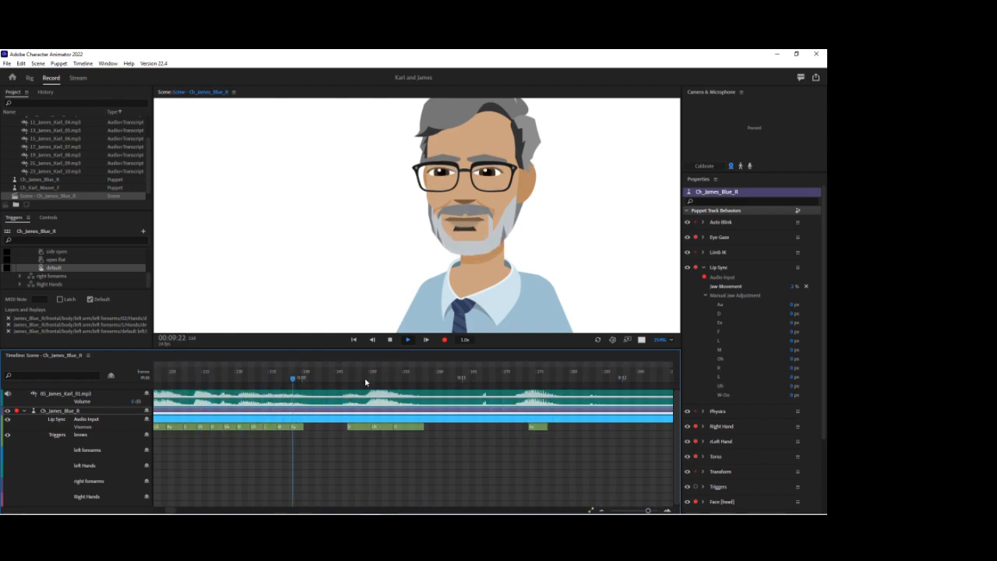
# Stop playback and set the puppet's Face [head] Parallax Strength to 200%
pyautogui.press('space')
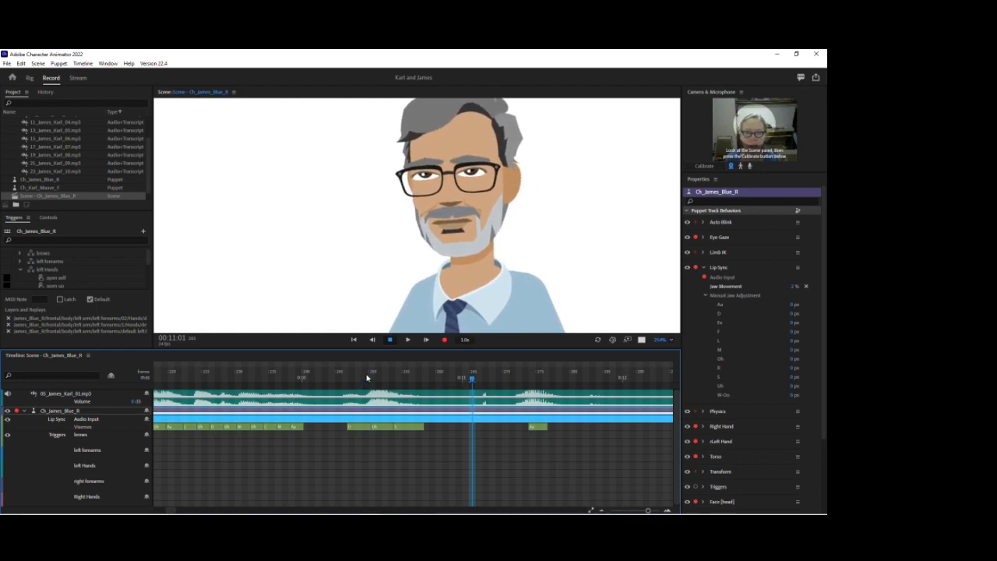
pyautogui.click(703, 269)
pyautogui.click(696, 359)
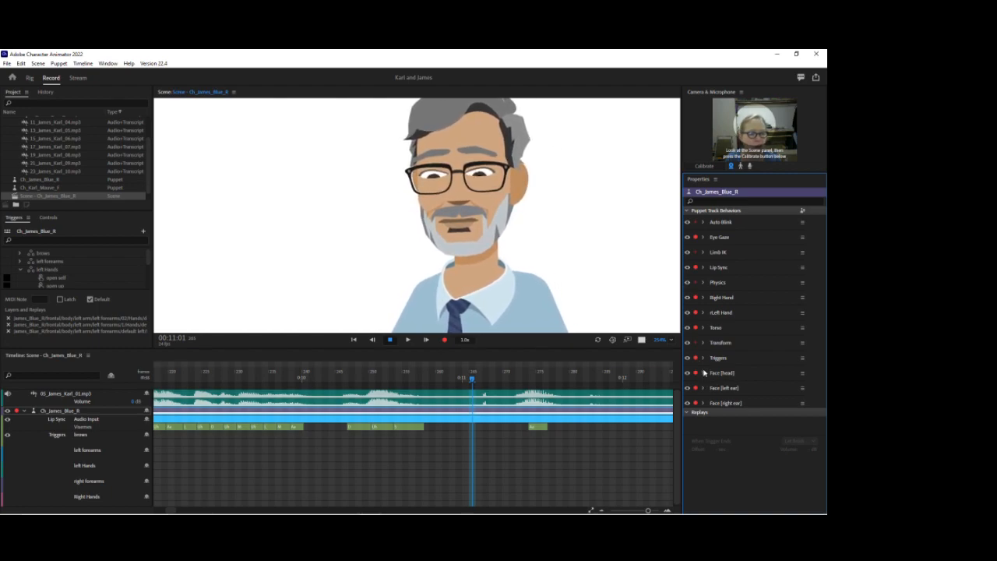
pyautogui.click(723, 374)
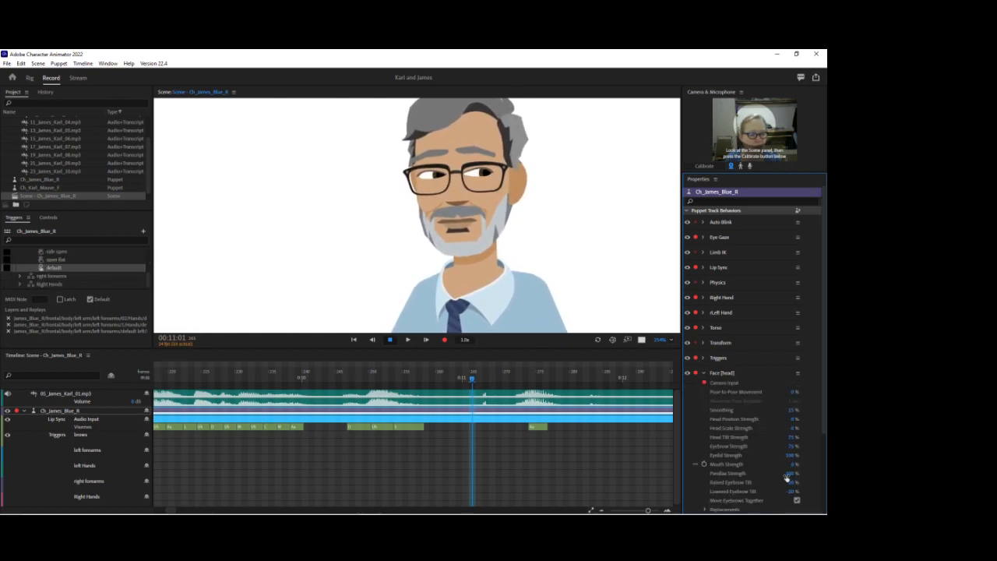
pyautogui.click(791, 474)
pyautogui.write('200')
pyautogui.press('Return')
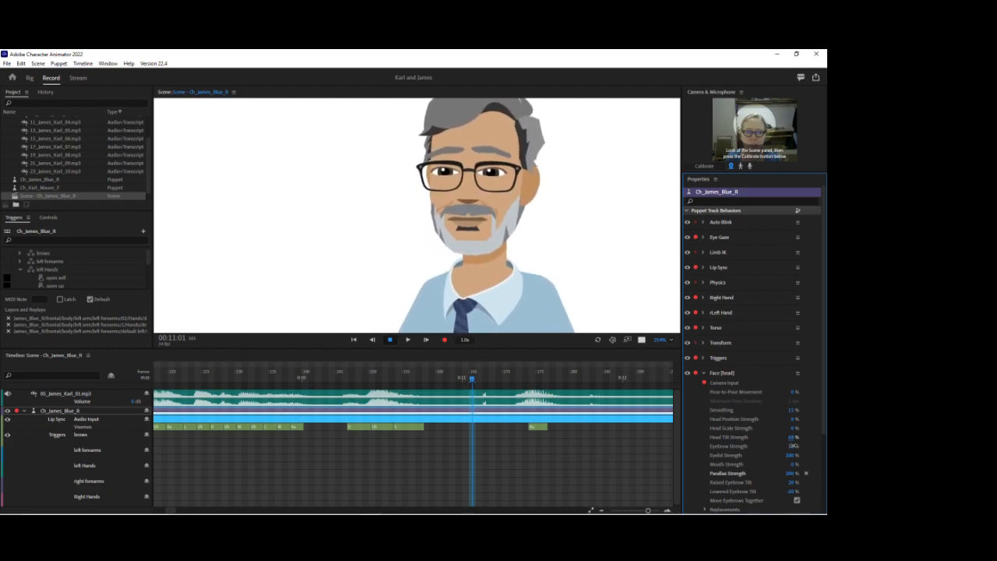
# Set the Face [head] Head Tilt Strength to 69% and fit the whole scene in view
pyautogui.moveTo(794, 448); pyautogui.dragTo(793, 448)
pyautogui.click(672, 341)
pyautogui.click(678, 350)
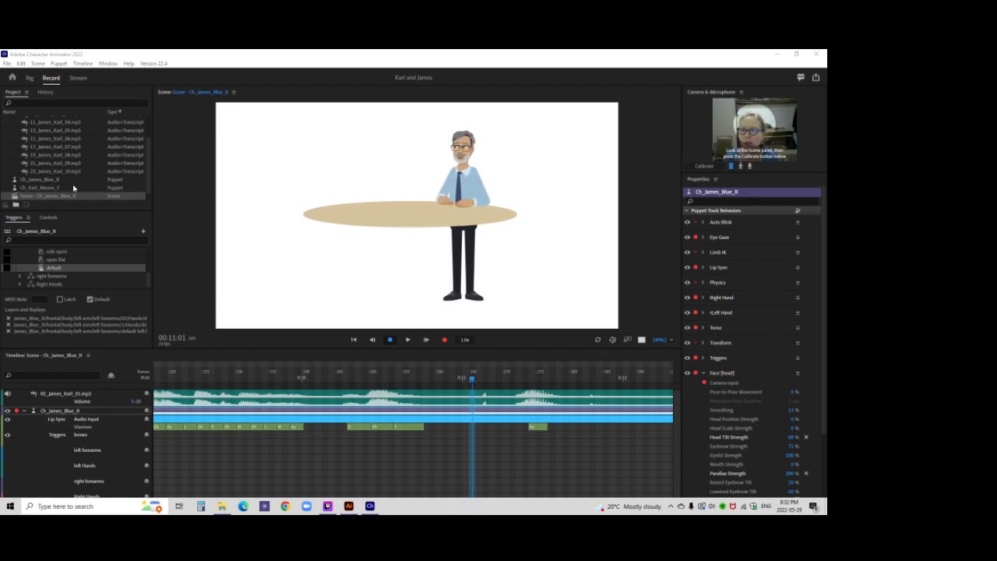
# Add the Ch_Karl_Mauve_F puppet to the scene with Ch_James_Blue_R
pyautogui.click(90, 180)
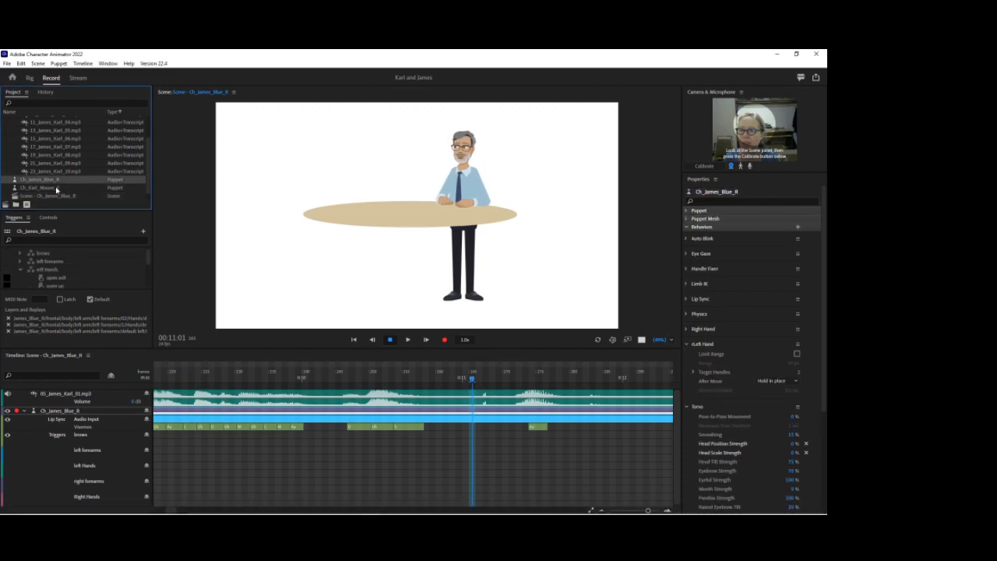
pyautogui.click(55, 187)
pyautogui.moveTo(67, 190); pyautogui.dragTo(241, 214)
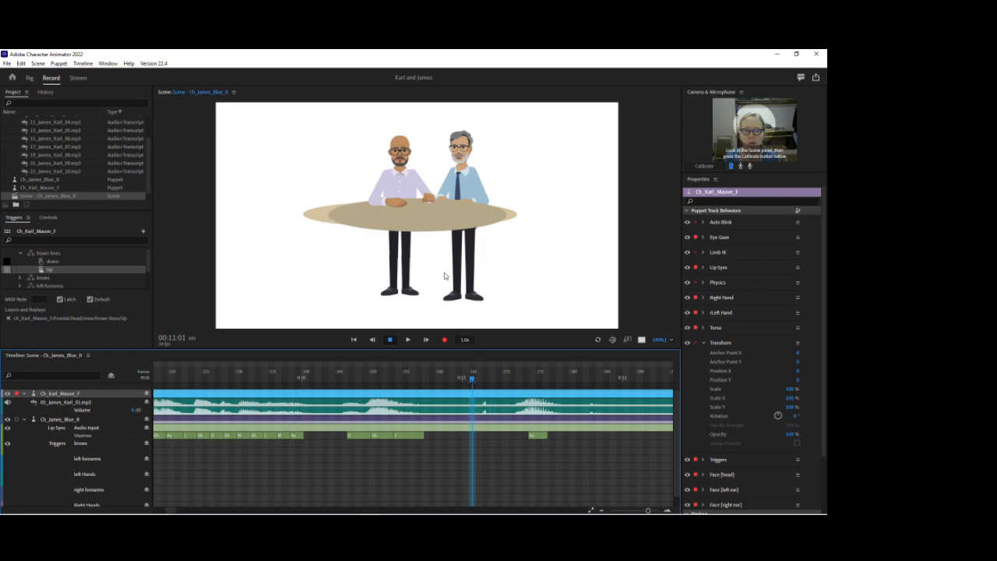
pyautogui.moveTo(381, 510)
pyautogui.click(703, 343)
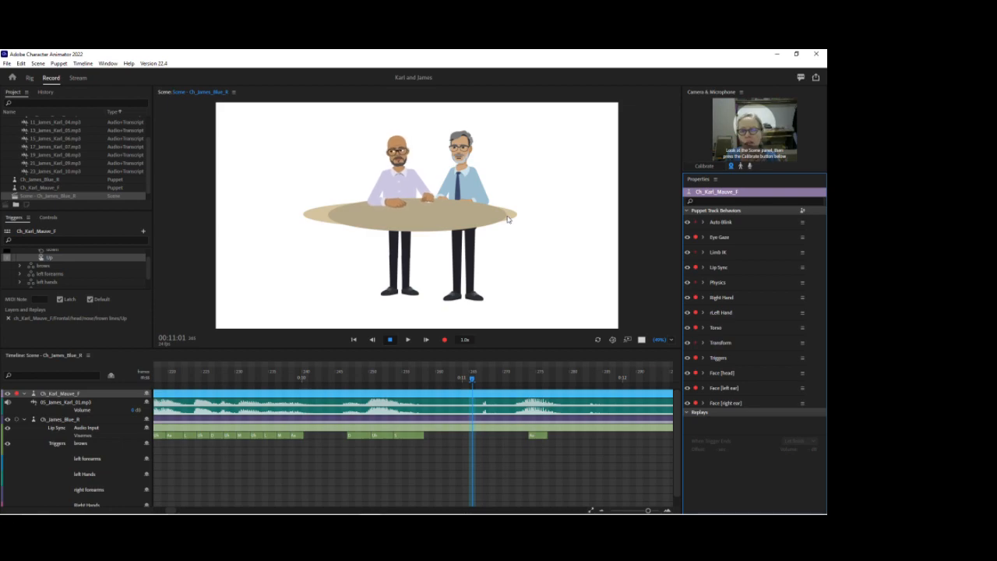
# Test live microphone lip sync on Ch_Karl_Mauve_F and Ch_James_Blue_R in close view, and turn the microphone input off
pyautogui.moveTo(658, 339); pyautogui.dragTo(662, 312)
pyautogui.moveTo(535, 151); pyautogui.dragTo(504, 248)
pyautogui.click(750, 167)
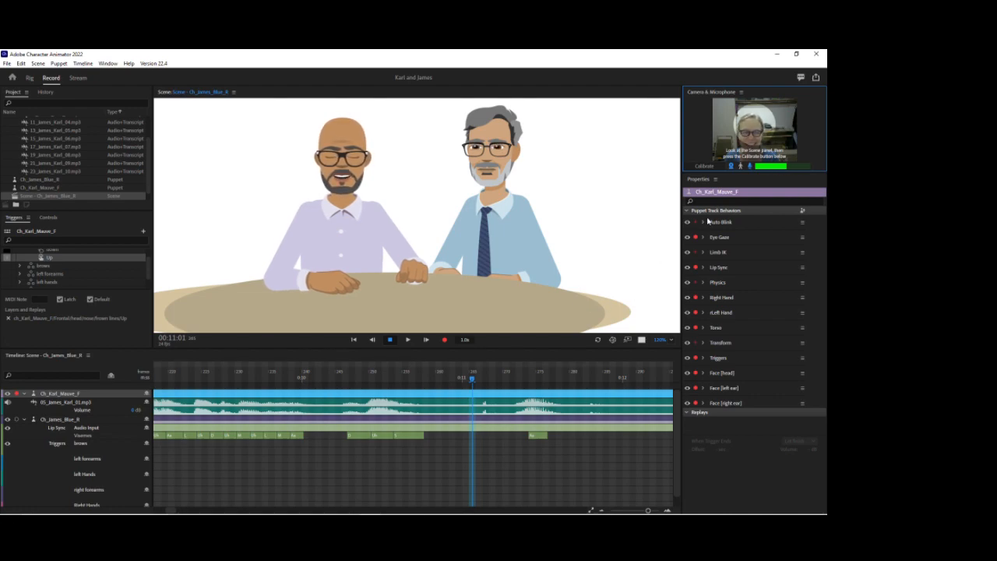
pyautogui.click(25, 420)
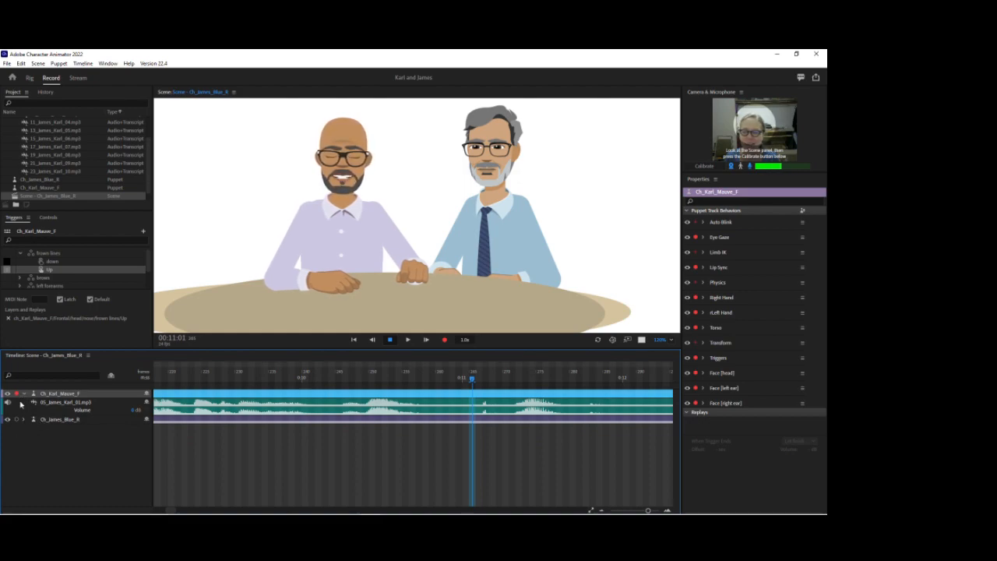
pyautogui.click(45, 420)
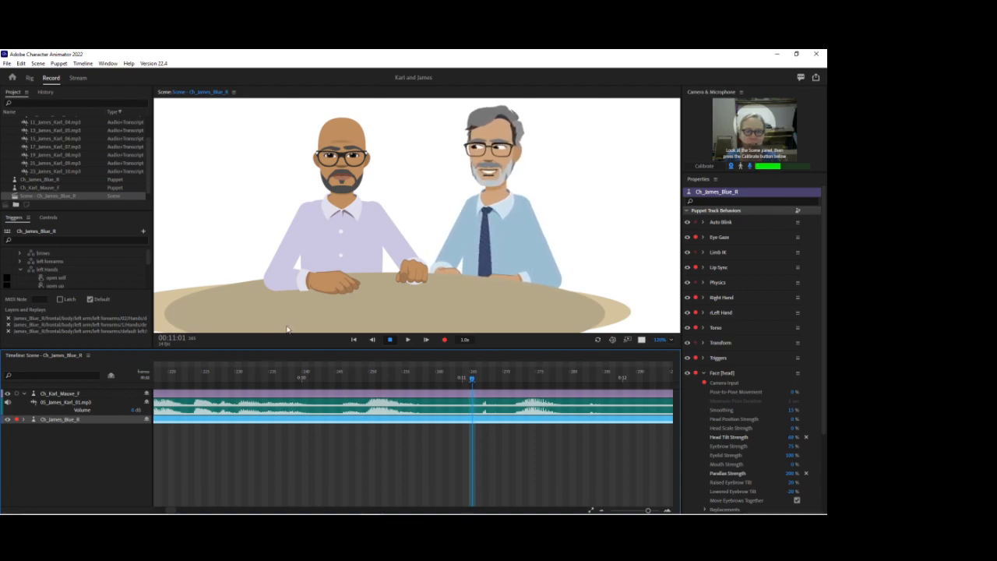
pyautogui.click(749, 169)
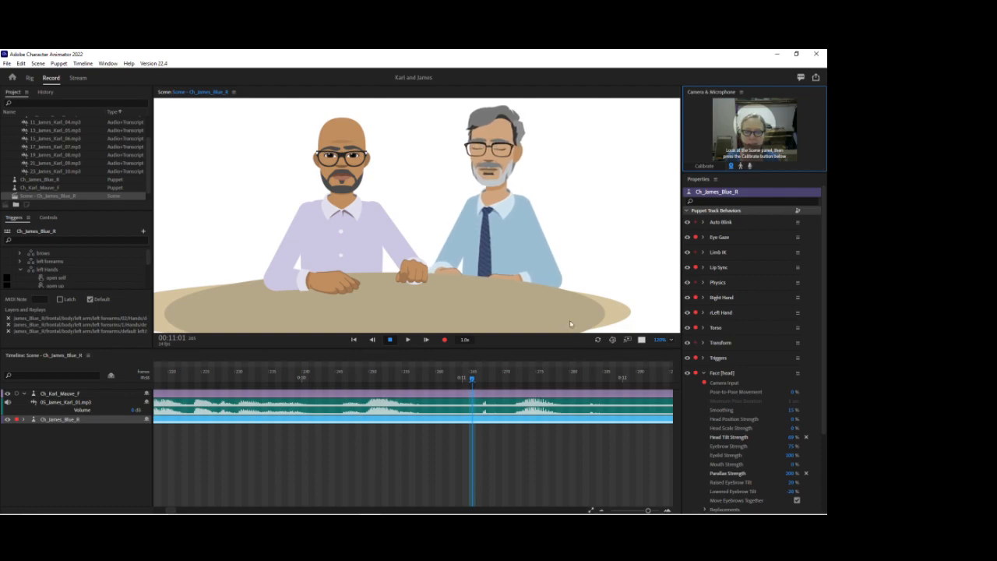
# Shift Ch_Karl_Mauve_F away from the other puppet by setting its Transform Position X to -173
pyautogui.click(662, 340)
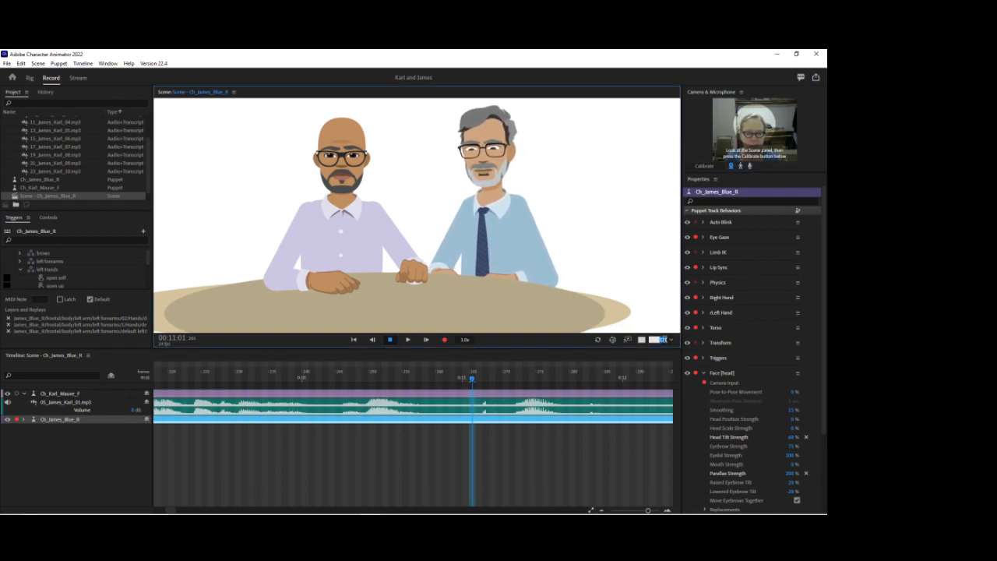
pyautogui.click(671, 340)
pyautogui.click(673, 351)
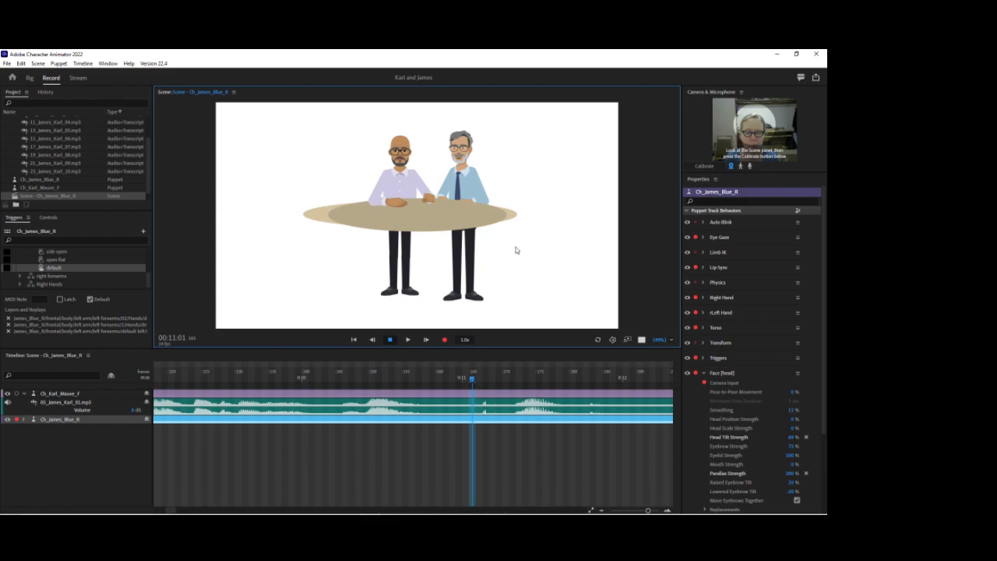
pyautogui.click(704, 373)
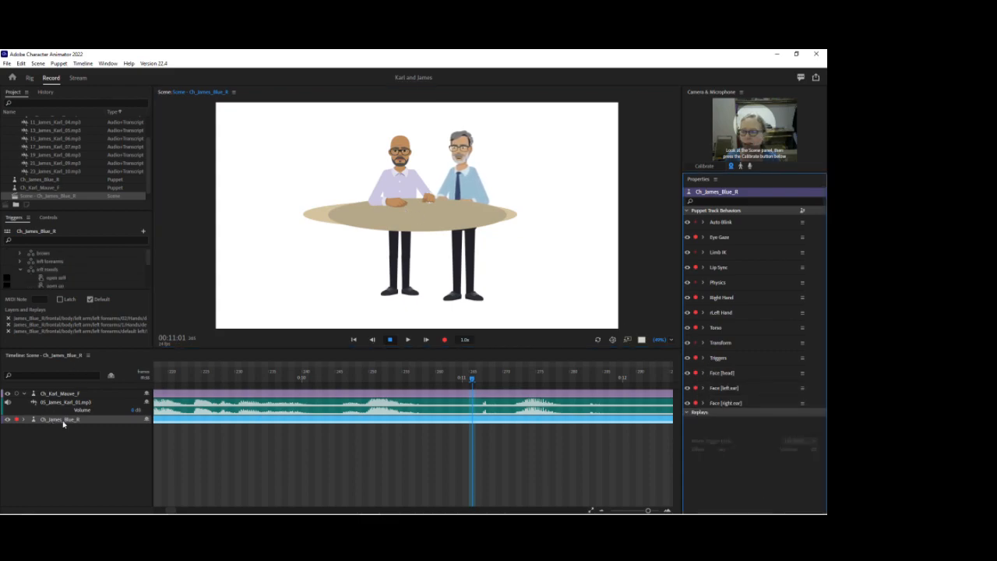
pyautogui.click(64, 395)
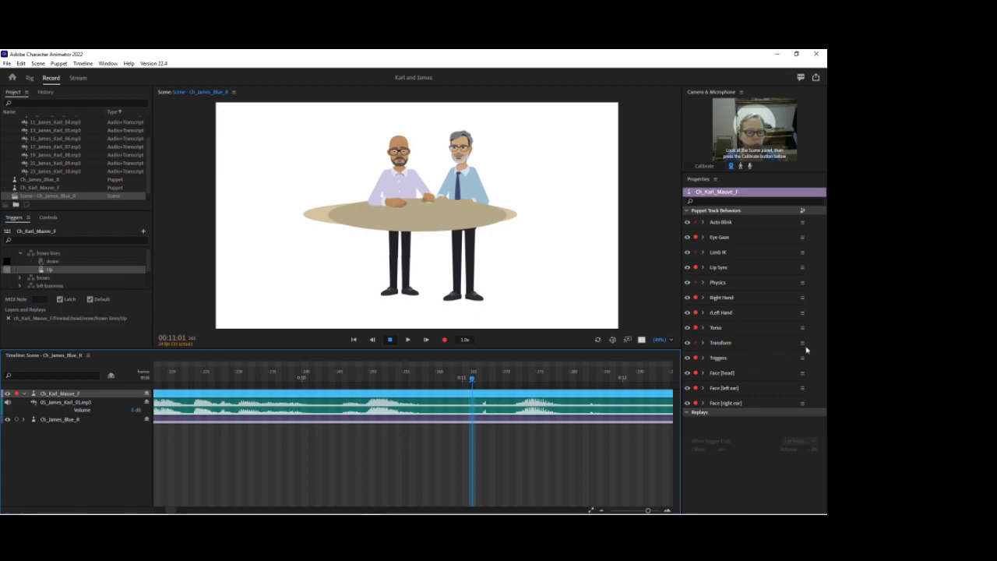
pyautogui.click(703, 343)
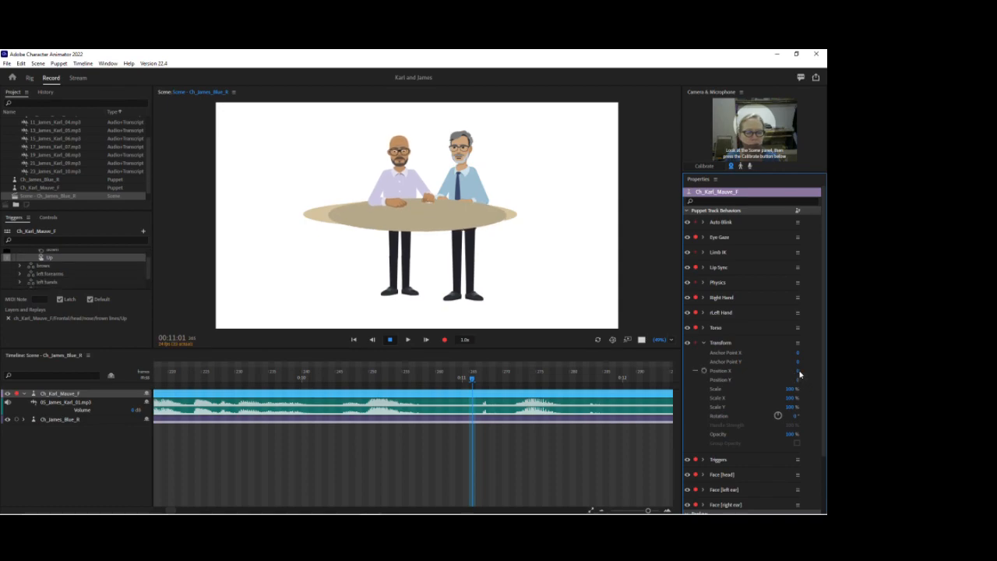
pyautogui.moveTo(796, 372); pyautogui.dragTo(799, 447)
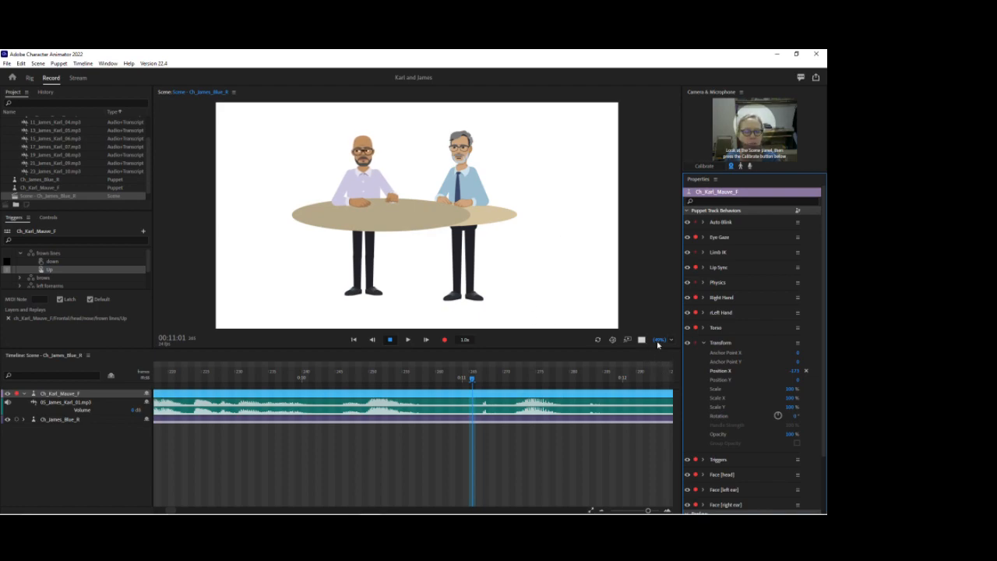
# Frame both puppets' upper bodies in close view to examine their spacing at the table
pyautogui.moveTo(660, 341); pyautogui.dragTo(658, 311)
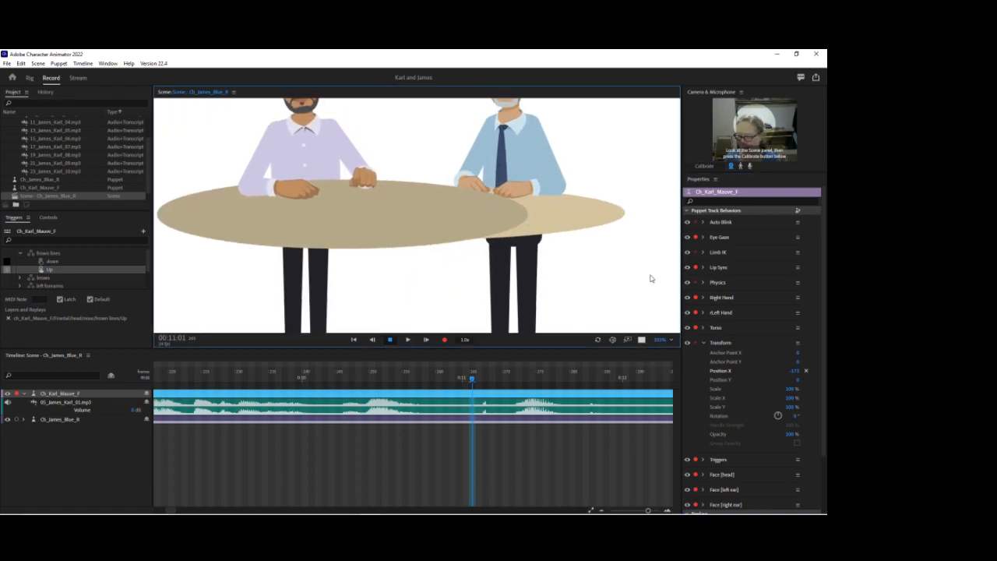
pyautogui.moveTo(524, 222); pyautogui.dragTo(516, 297)
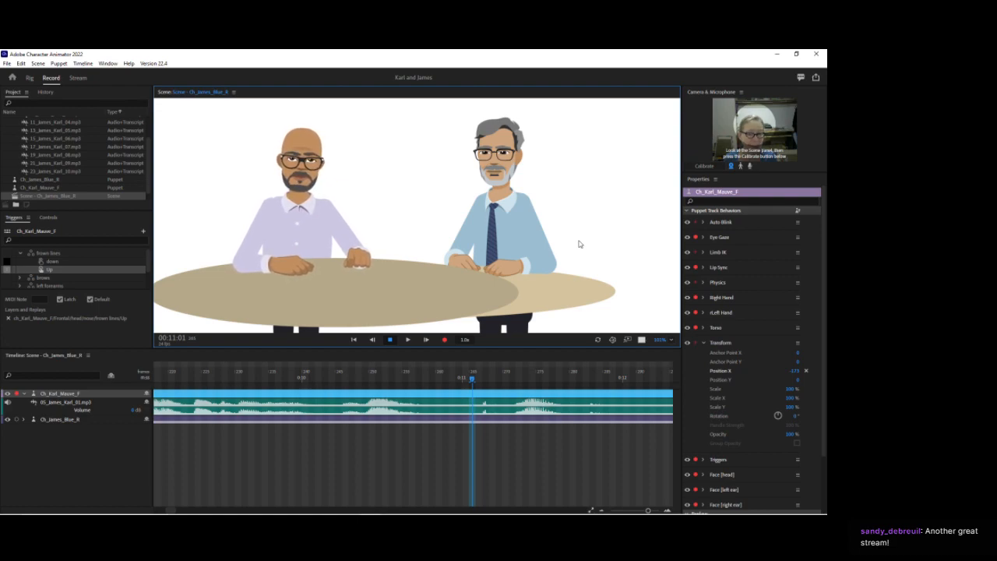
pyautogui.moveTo(611, 510)
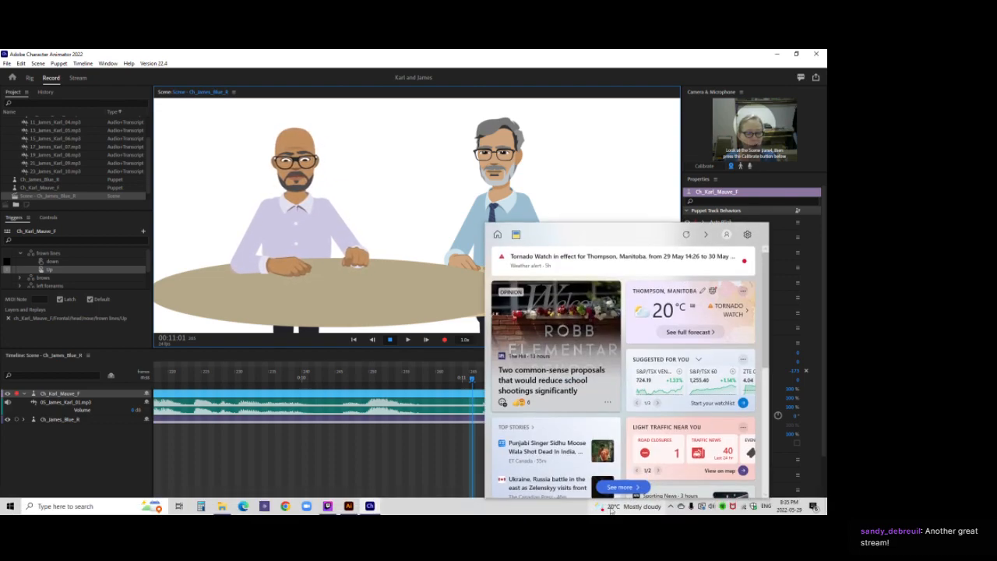